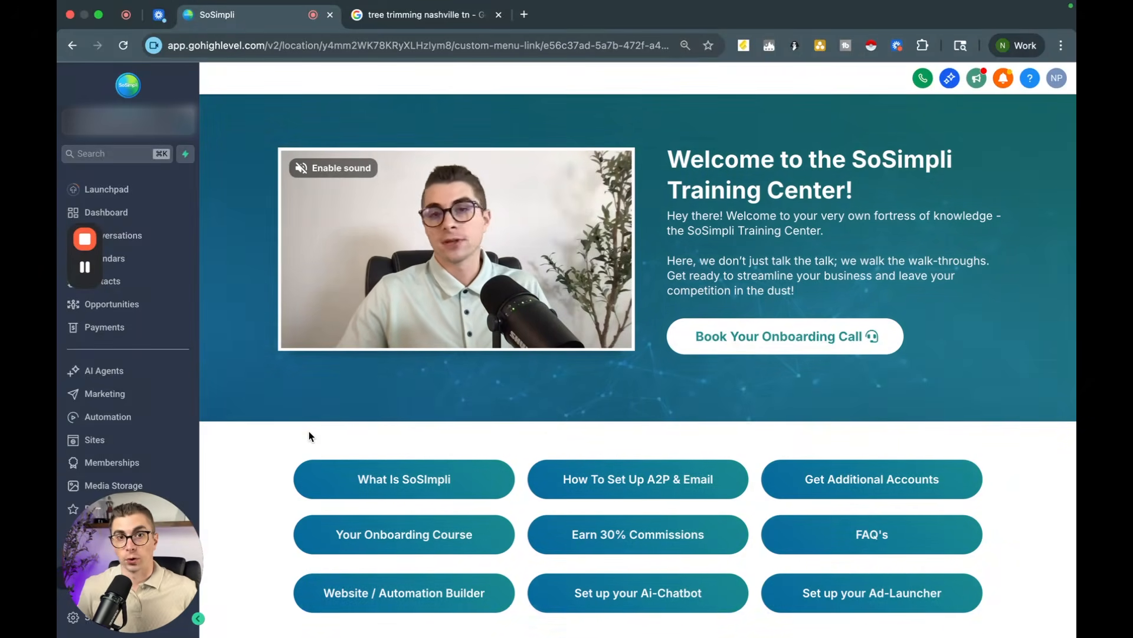
Step: Switch to the Google results for tree trimming in Nashville and open a quote request to AG Tree Care
{"action": "key", "text": "ctrl+Tab"}
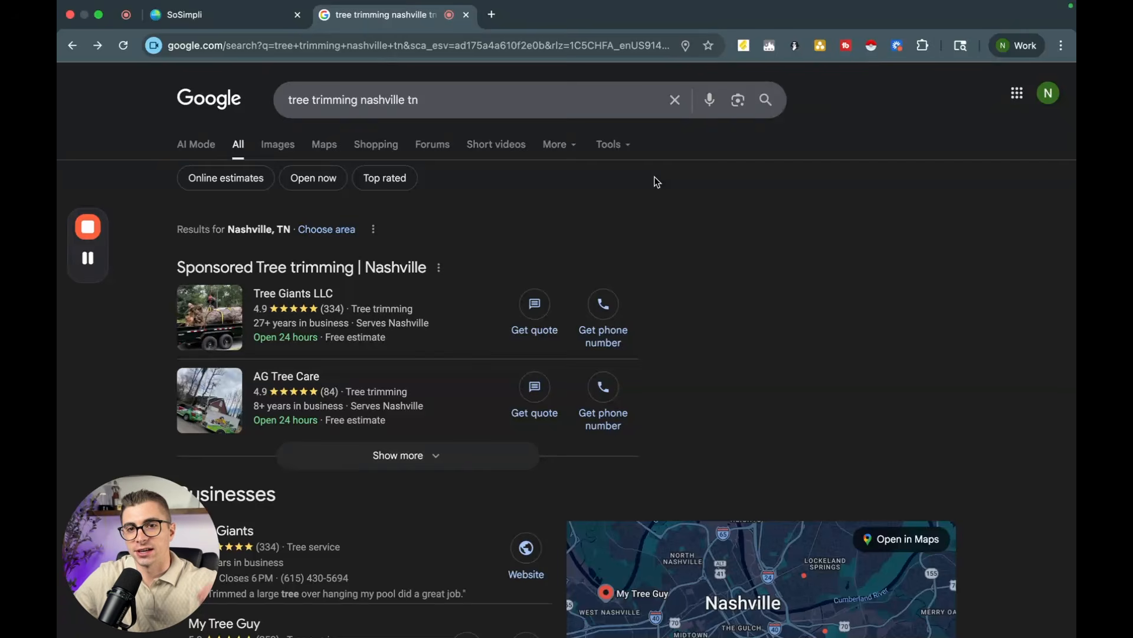
{"action": "scroll", "coordinate": [657, 182], "scroll_direction": "down", "scroll_amount": 3}
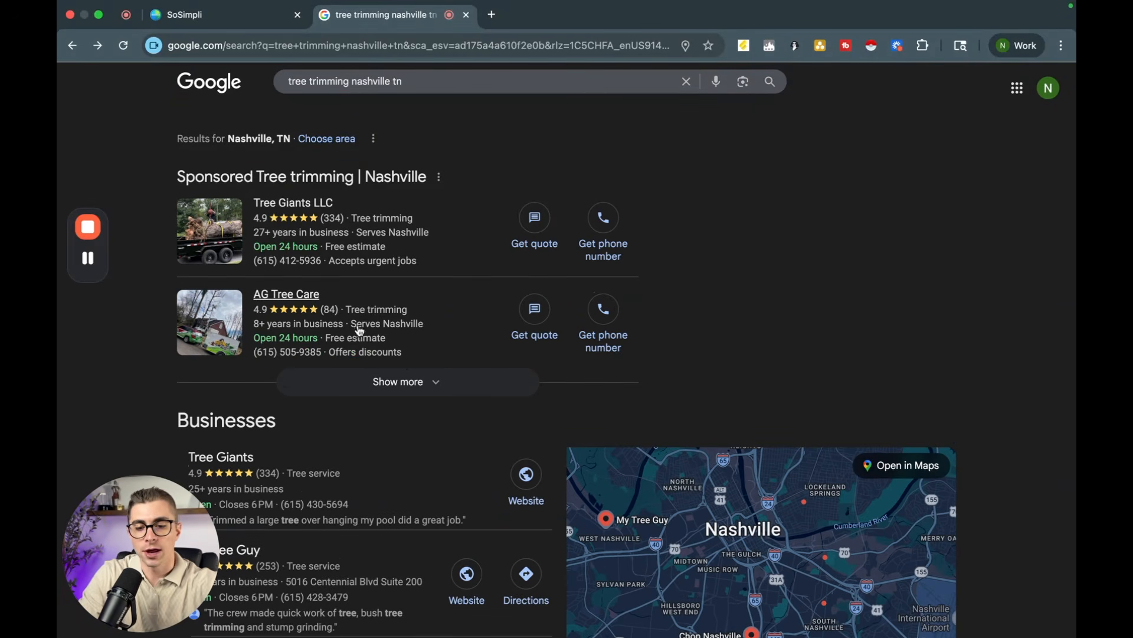
{"action": "left_click", "coordinate": [542, 318]}
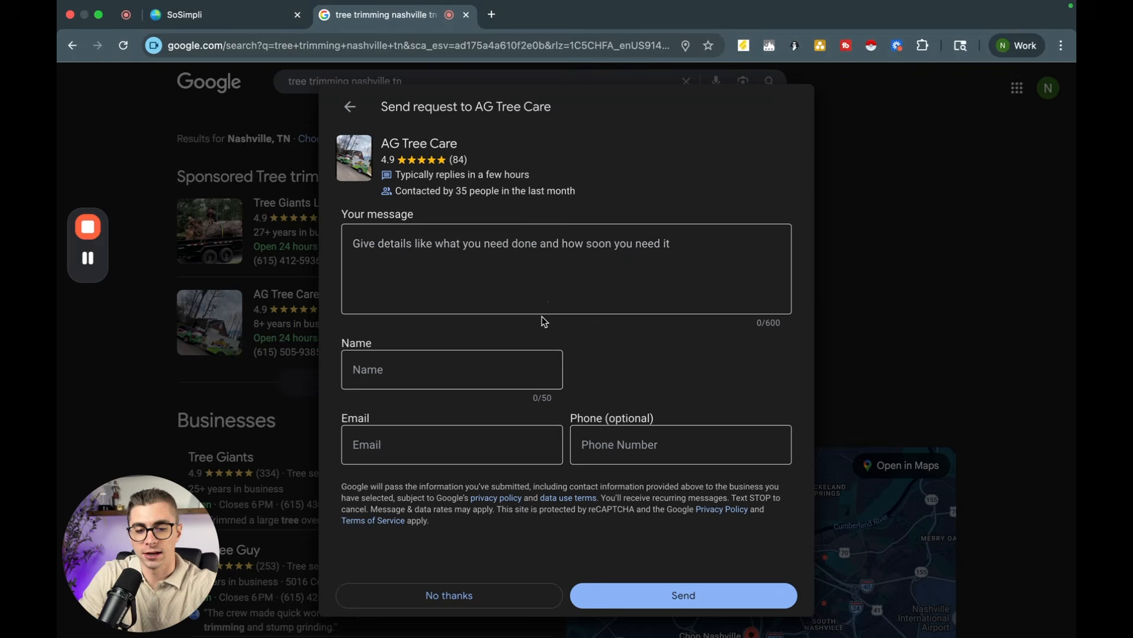
Step: Write the request message "I am interested in getting my trees trimmed"
{"action": "left_click", "coordinate": [432, 244]}
{"action": "type", "text": "I am "}
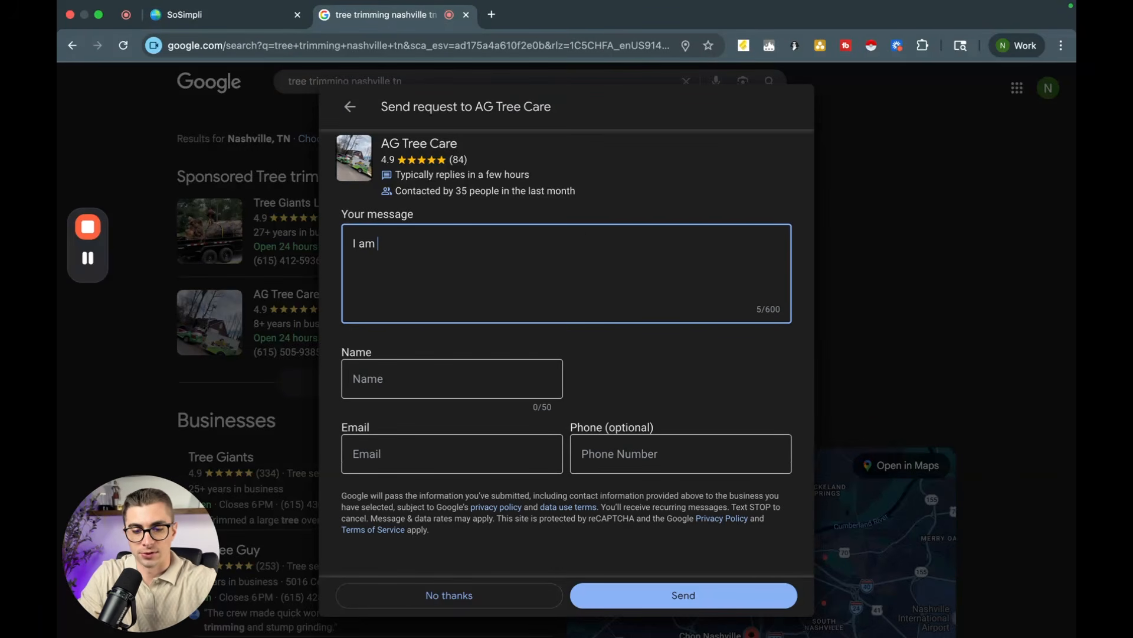
{"action": "type", "text": "interested in getting my trees trimmed"}
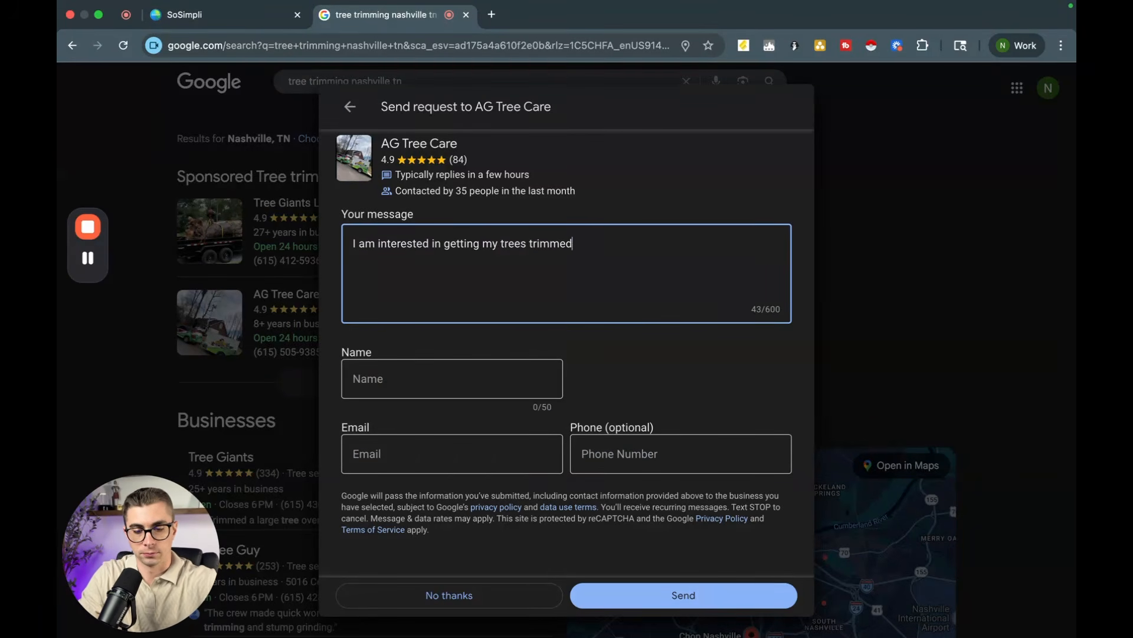
Step: Fill in the contact's full name, e-mail address and phone number on the quote request
{"action": "key", "text": "Tab"}
{"action": "key", "text": "Tab"}
{"action": "type", "text": "[blurred]"}
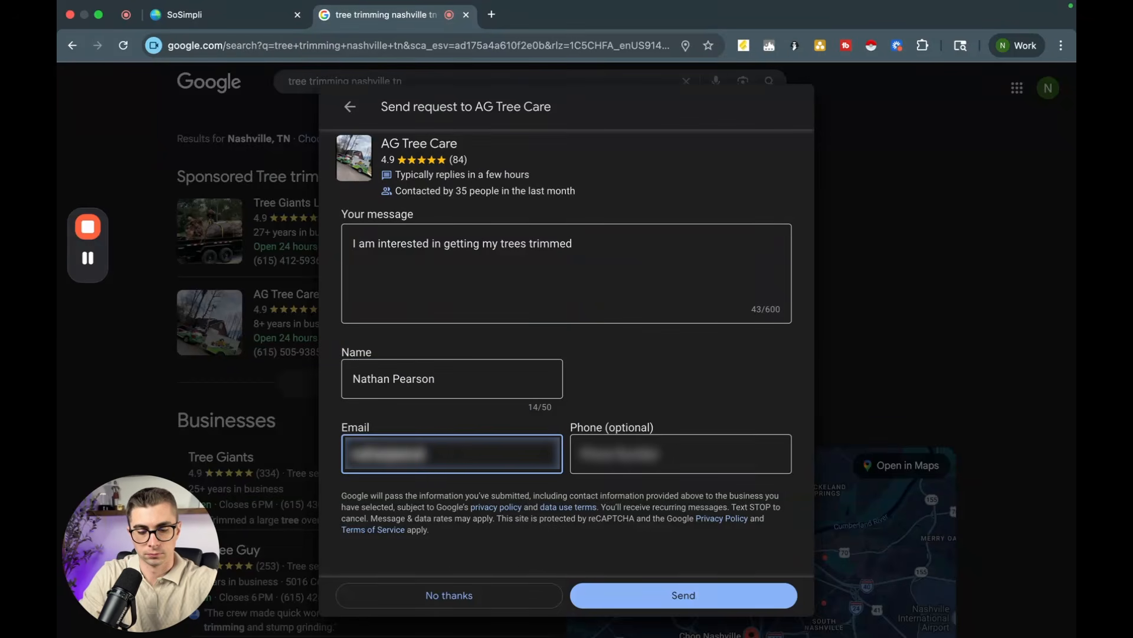
{"action": "type", "text": ".com"}
{"action": "key", "text": "Tab"}
{"action": "type", "text": "[blurred]"}
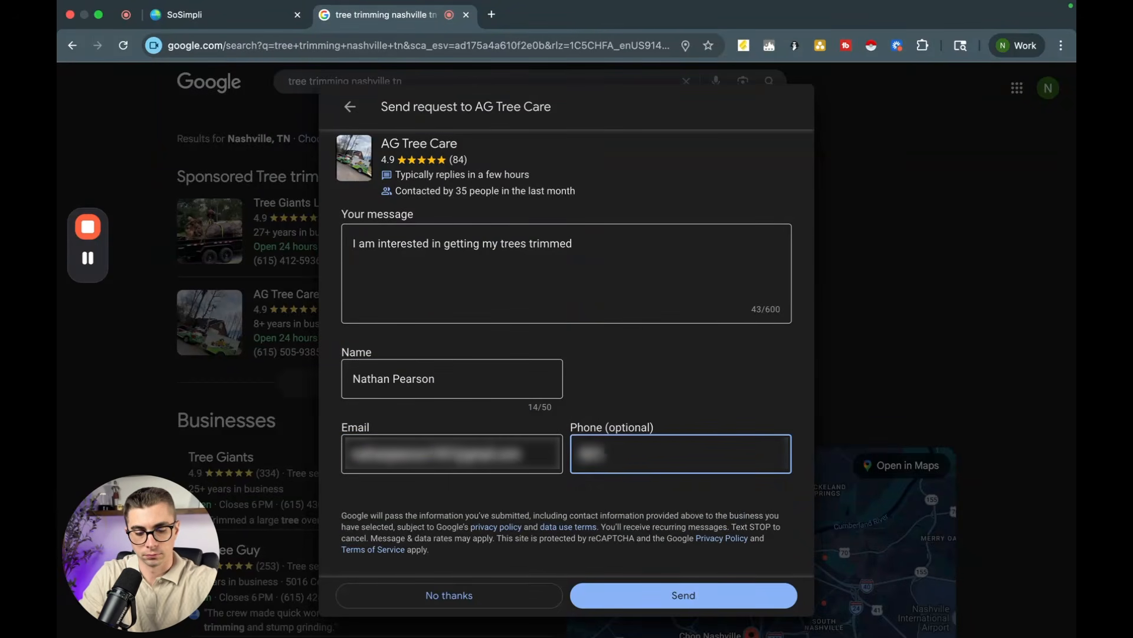
{"action": "type", "text": "[blurred]"}
{"action": "key", "text": "Tab"}
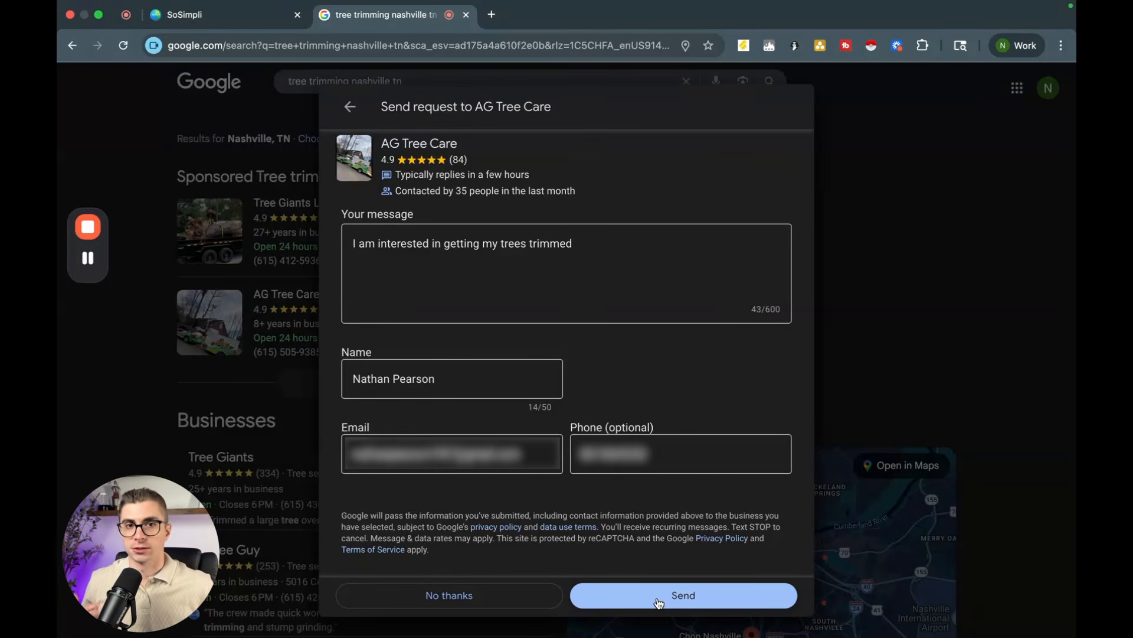
Step: Send the quote request to AG Tree Care and close the offer to message other providers
{"action": "left_click", "coordinate": [659, 601]}
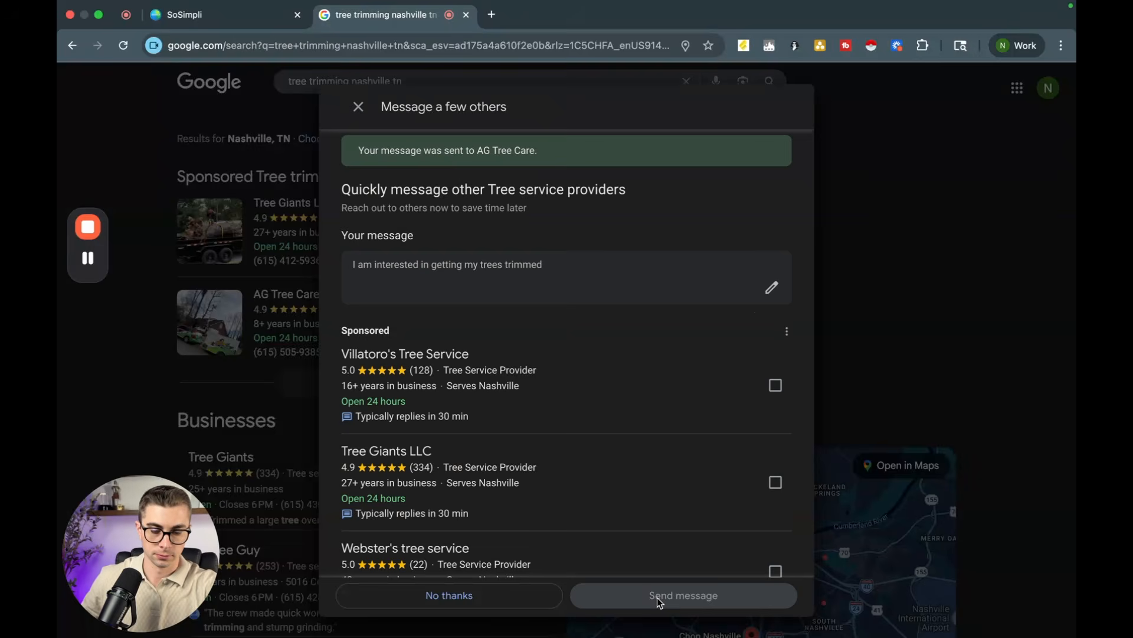
{"action": "left_click", "coordinate": [358, 108]}
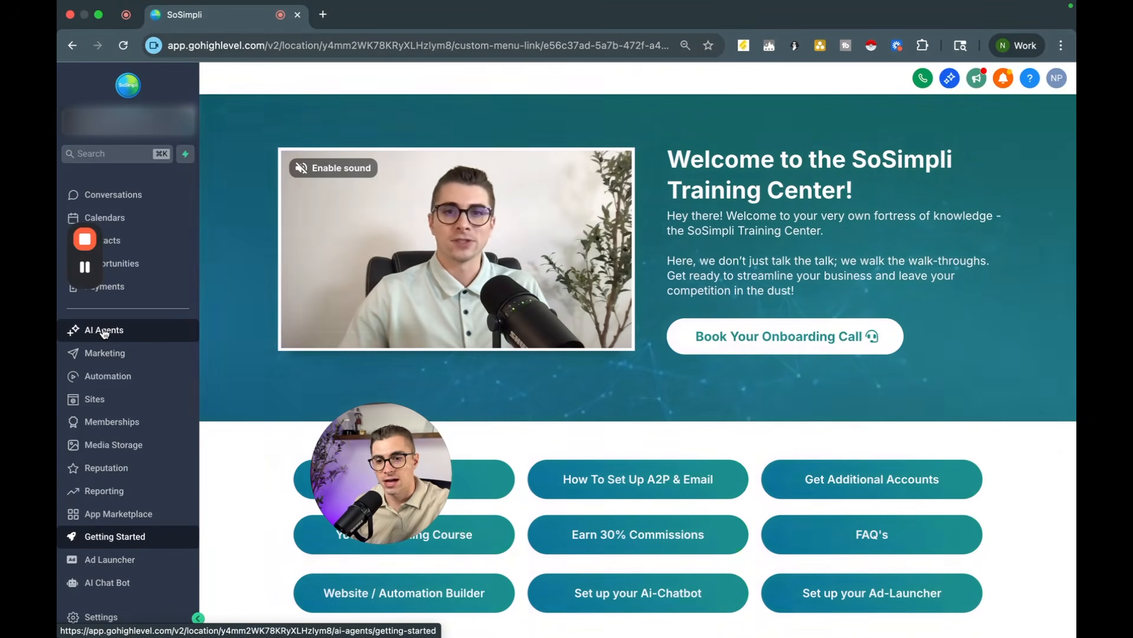
Step: Open AI Agents, start creating the first Voice AI agent, and choose Create Custom Agent
{"action": "left_click", "coordinate": [104, 330]}
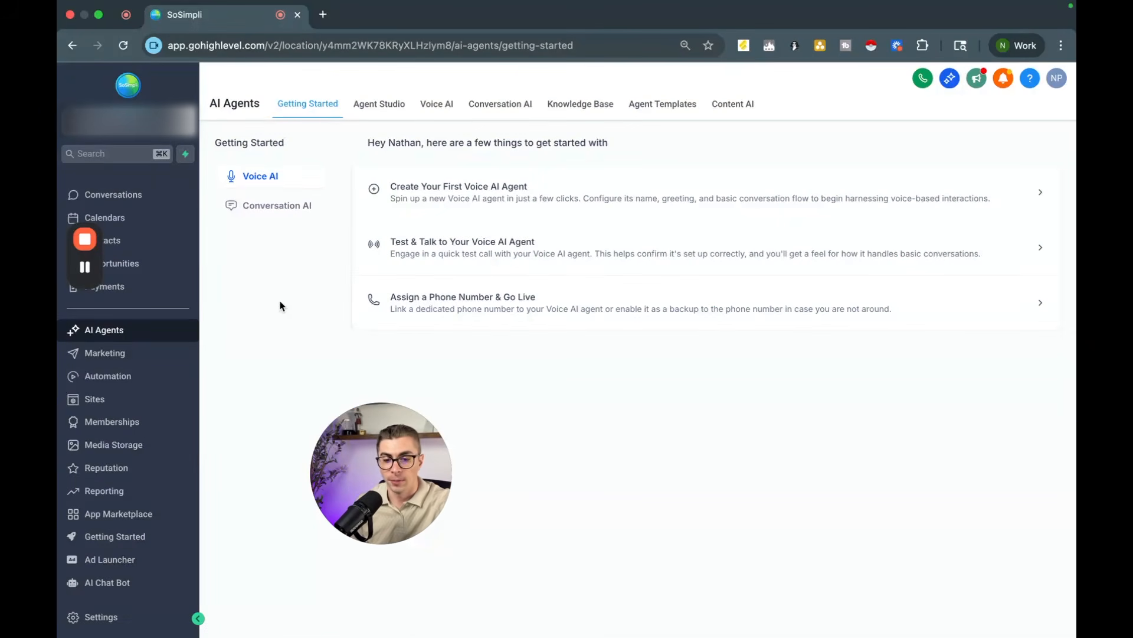
{"action": "left_click", "coordinate": [425, 191]}
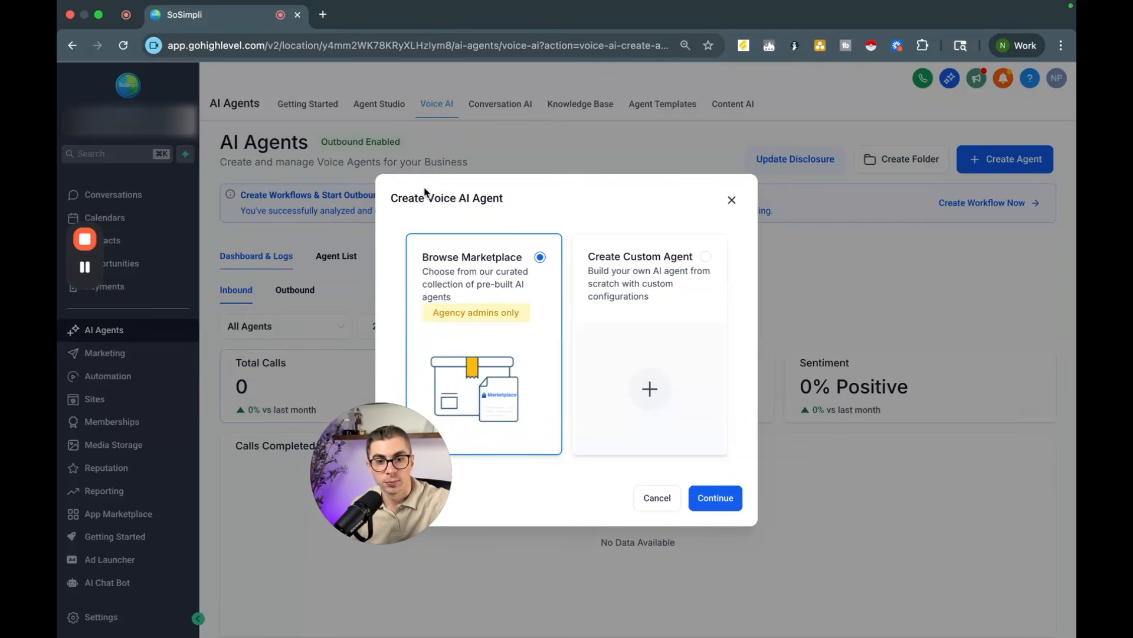
{"action": "left_click", "coordinate": [653, 290]}
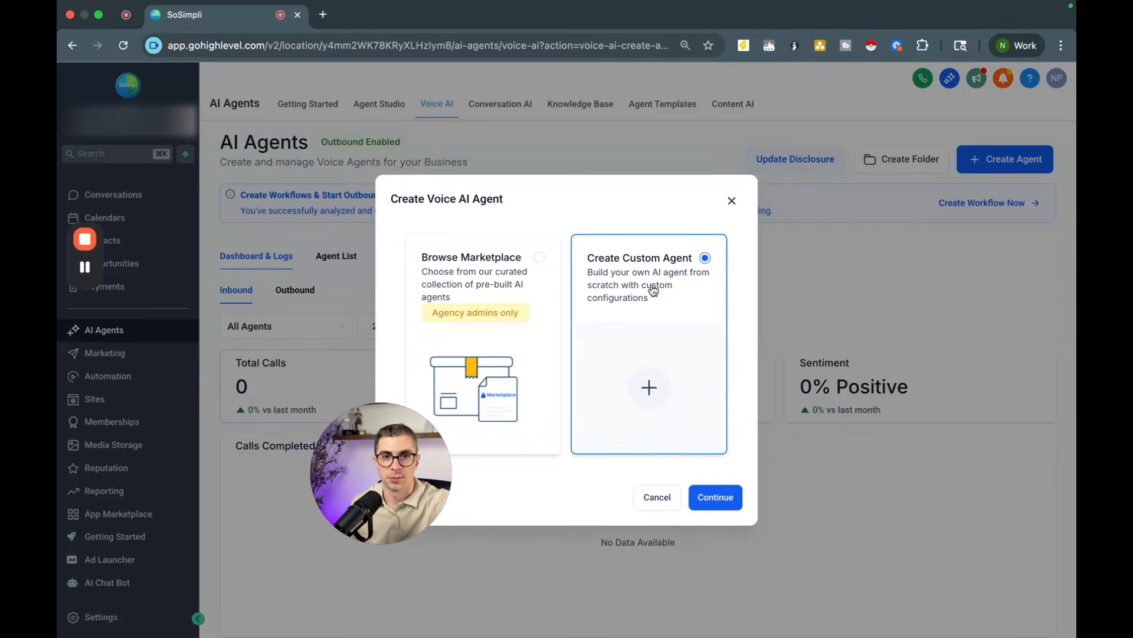
{"action": "left_click", "coordinate": [719, 496]}
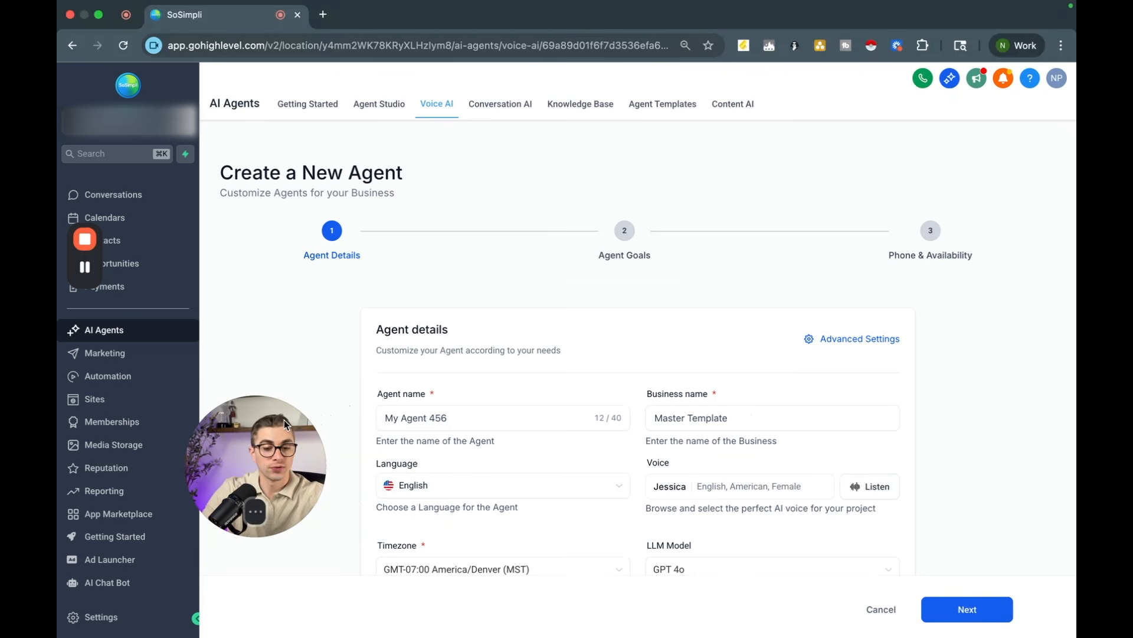
Step: Set the agent name to Jessica and the business name to Tree Trimming Services
{"action": "scroll", "coordinate": [443, 318], "scroll_direction": "down", "scroll_amount": 2}
{"action": "scroll", "coordinate": [443, 318], "scroll_direction": "down", "scroll_amount": 2}
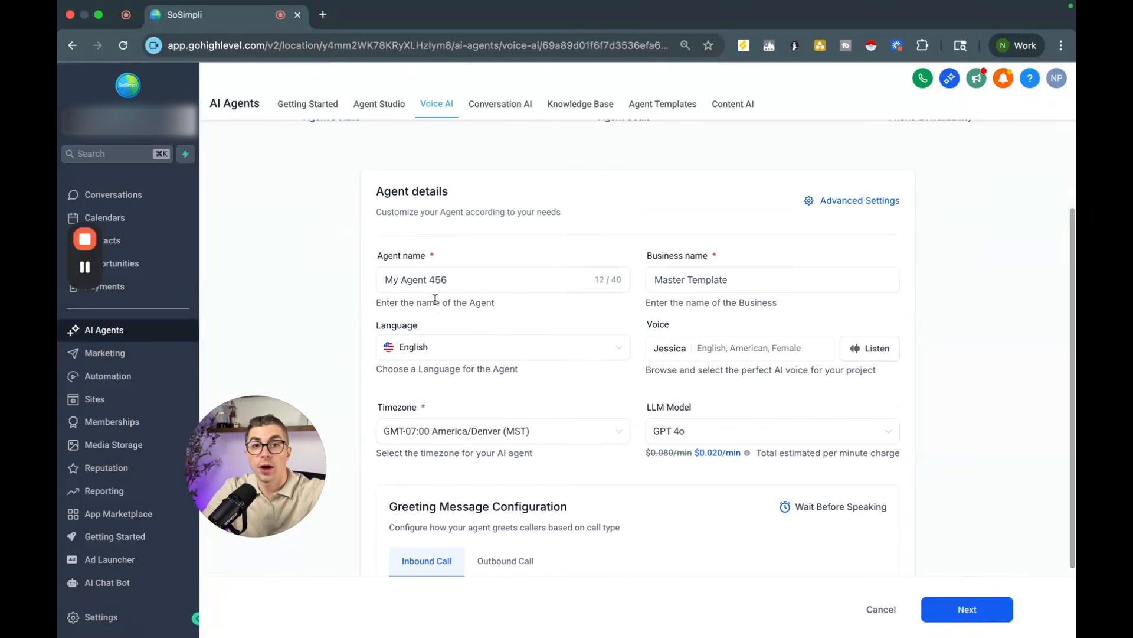
{"action": "left_click", "coordinate": [418, 280]}
{"action": "key", "text": "super+a"}
{"action": "type", "text": "Jessica"}
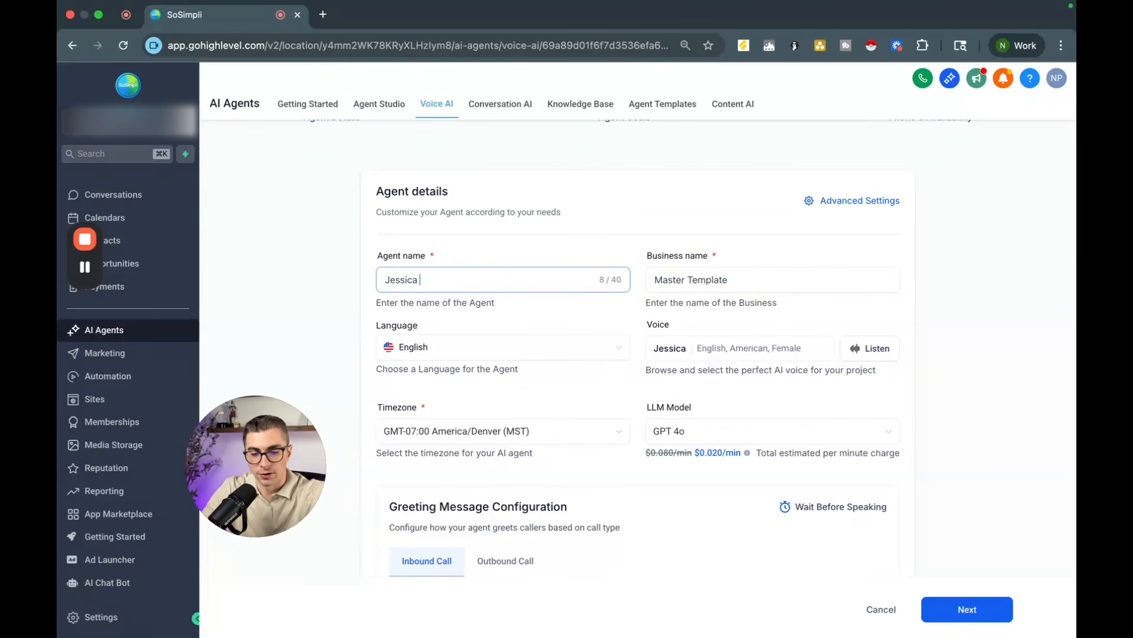
{"action": "key", "text": "Tab"}
{"action": "type", "text": "Tree Trimming Services"}
{"action": "left_click", "coordinate": [990, 318]}
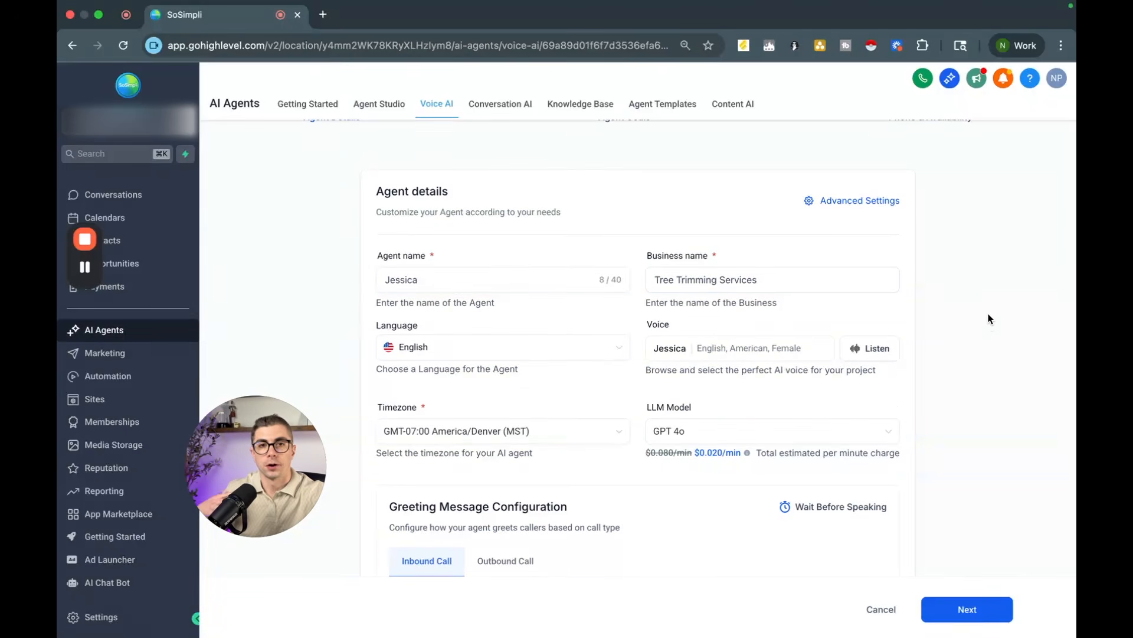
Step: Browse the voice library in the voice selection and close it without changing the voice
{"action": "left_click", "coordinate": [712, 283]}
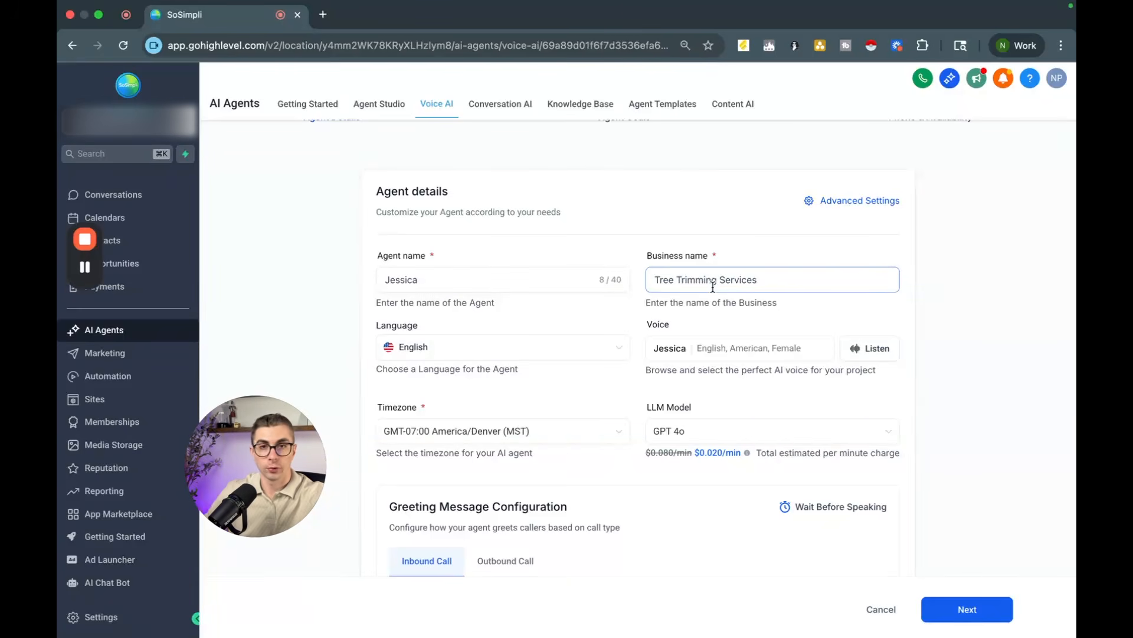
{"action": "scroll", "coordinate": [713, 287], "scroll_direction": "down", "scroll_amount": 1}
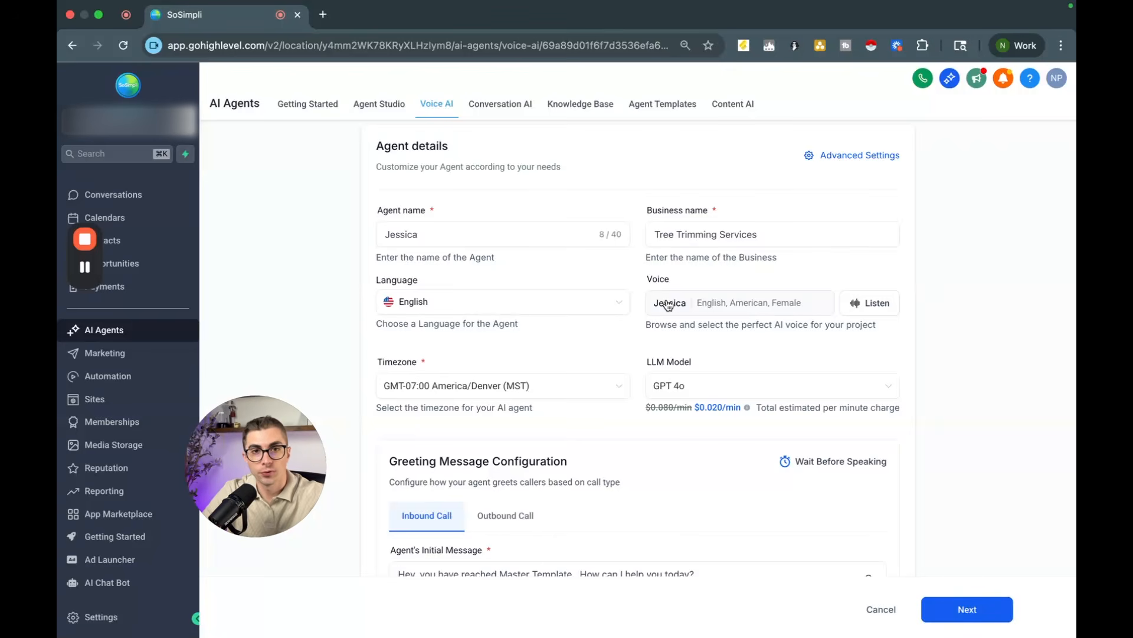
{"action": "left_click", "coordinate": [667, 304]}
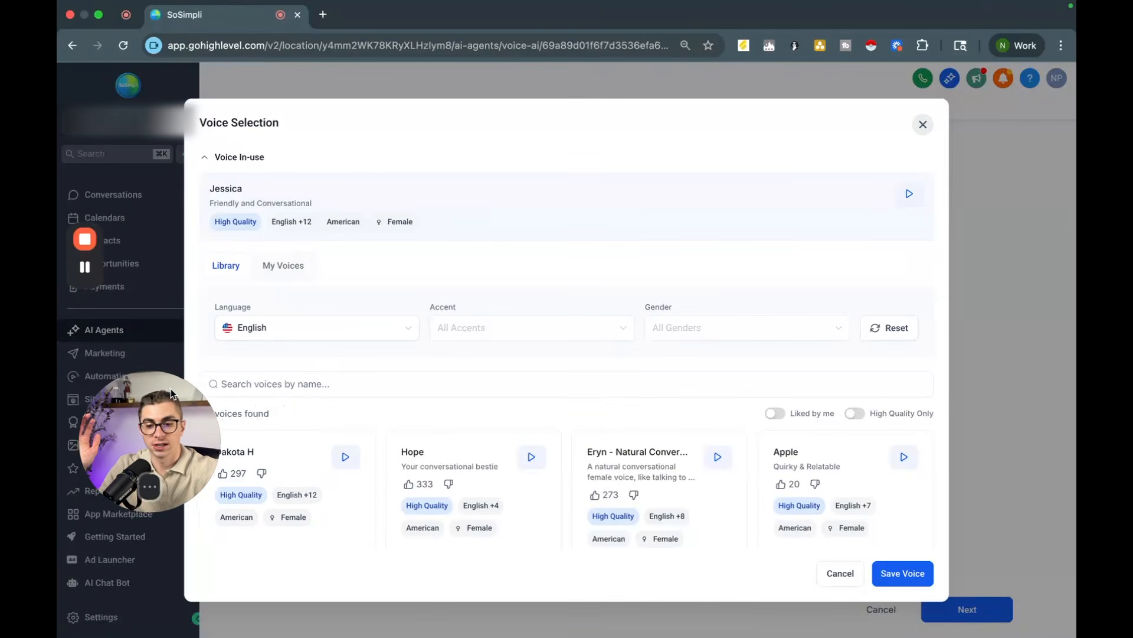
{"action": "scroll", "coordinate": [513, 341], "scroll_direction": "down", "scroll_amount": 5}
{"action": "scroll", "coordinate": [576, 321], "scroll_direction": "down", "scroll_amount": 1}
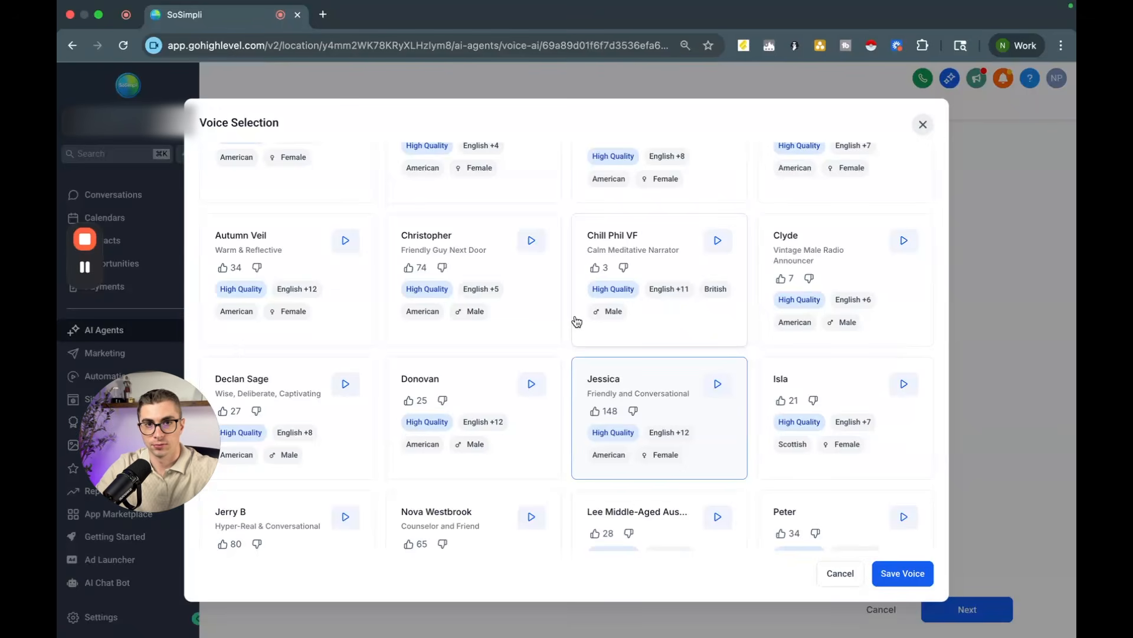
{"action": "scroll", "coordinate": [577, 322], "scroll_direction": "up", "scroll_amount": 6}
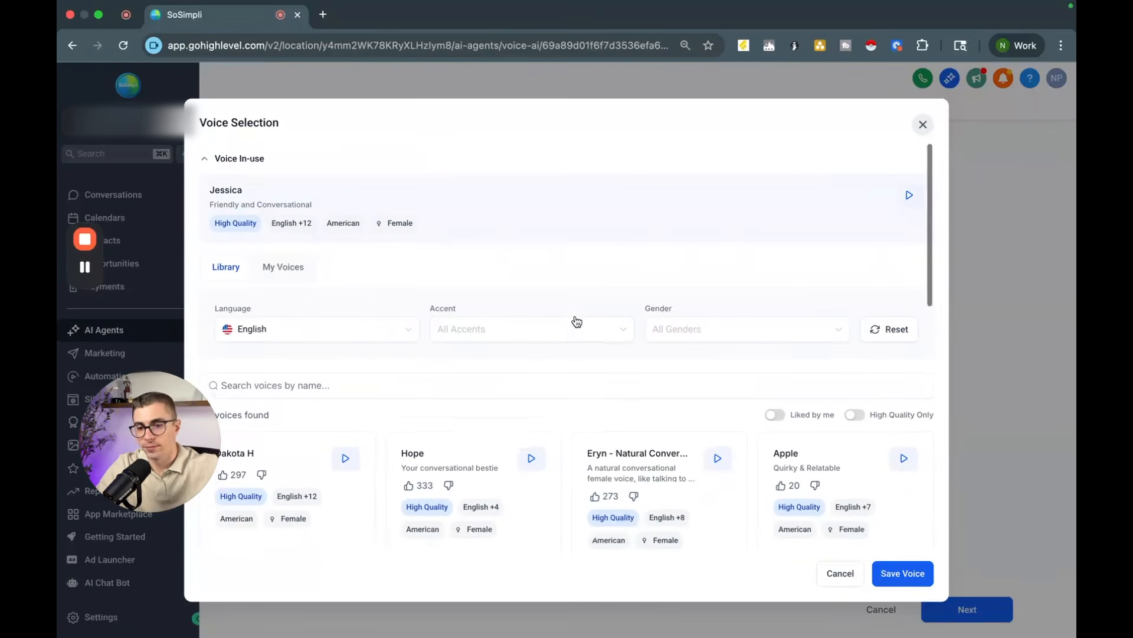
{"action": "left_click", "coordinate": [925, 126]}
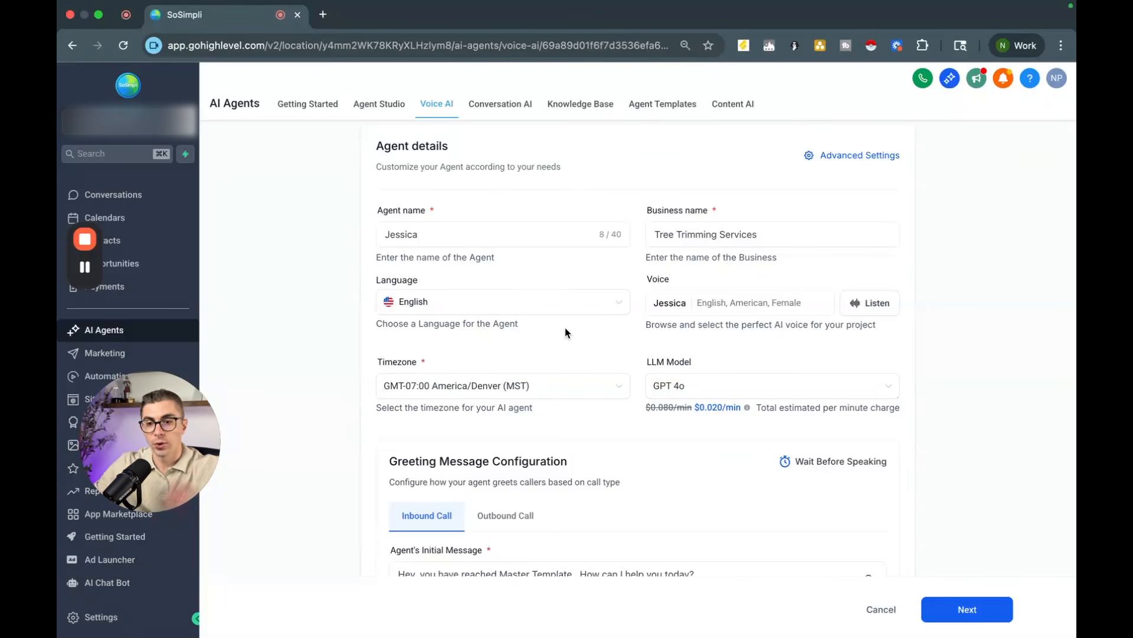
Step: Set the outbound call intent message to "Hey {{contact.first_name}}, thanks for filling out our tree trimming form. How can we help you today?"
{"action": "scroll", "coordinate": [565, 329], "scroll_direction": "down", "scroll_amount": 3}
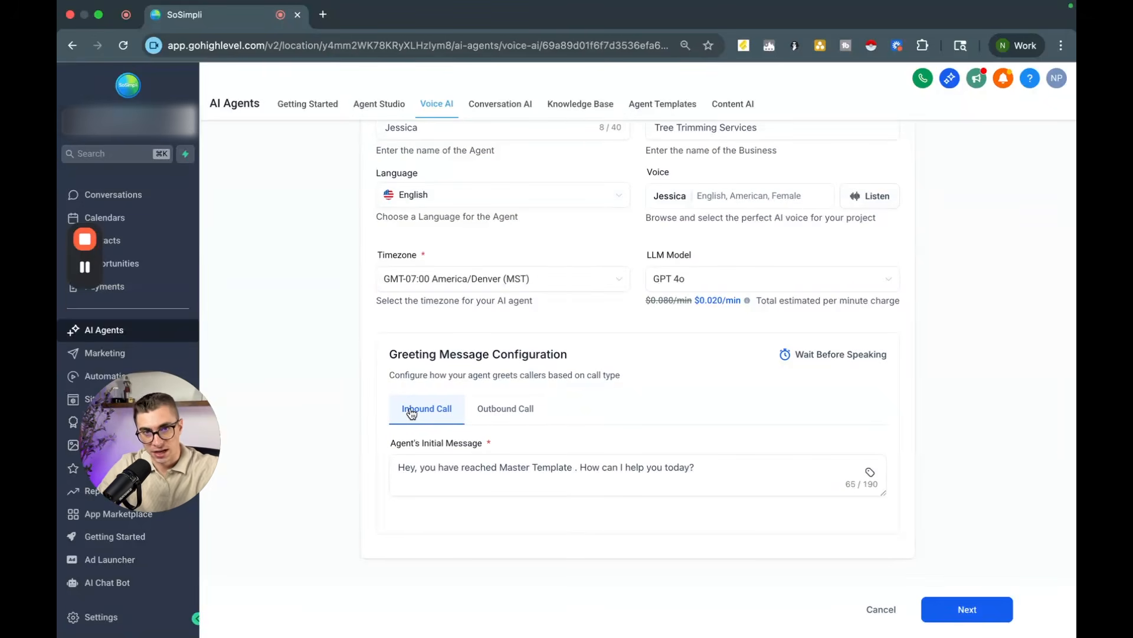
{"action": "left_click", "coordinate": [509, 409]}
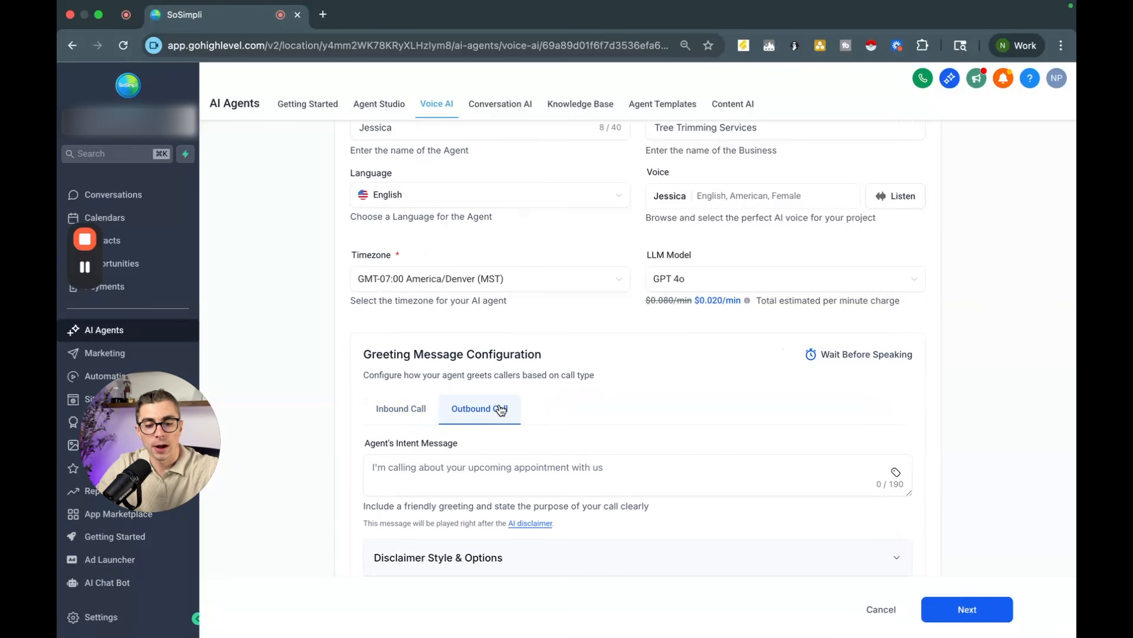
{"action": "scroll", "coordinate": [500, 409], "scroll_direction": "down", "scroll_amount": 2}
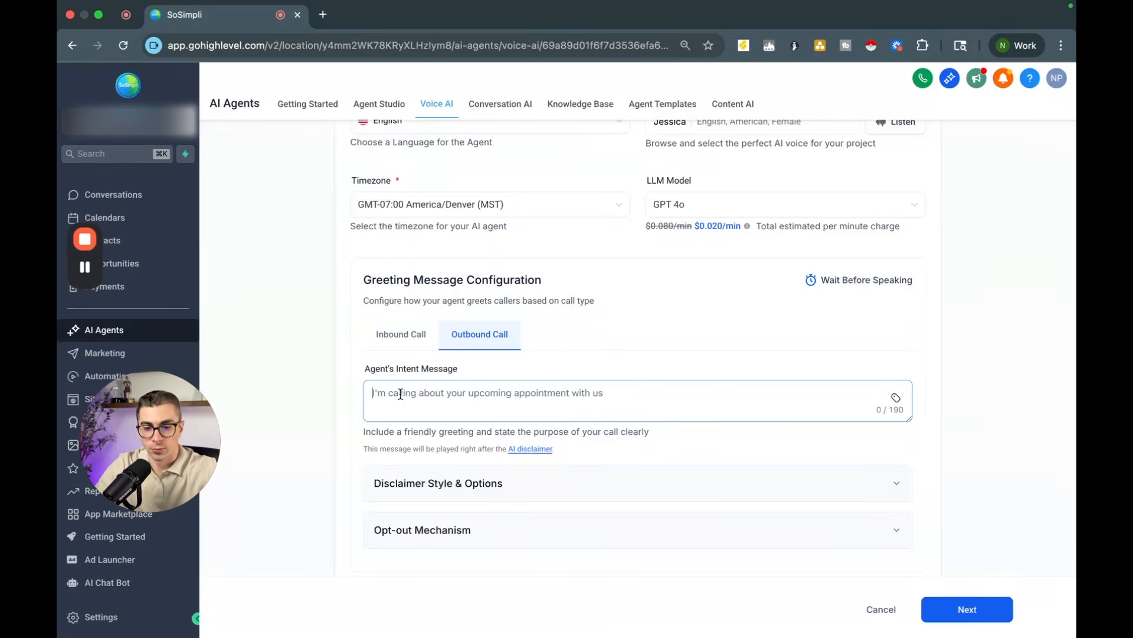
{"action": "type", "text": "Hey"}
{"action": "left_click", "coordinate": [896, 398]}
{"action": "left_click", "coordinate": [839, 103]}
{"action": "left_click", "coordinate": [840, 130]}
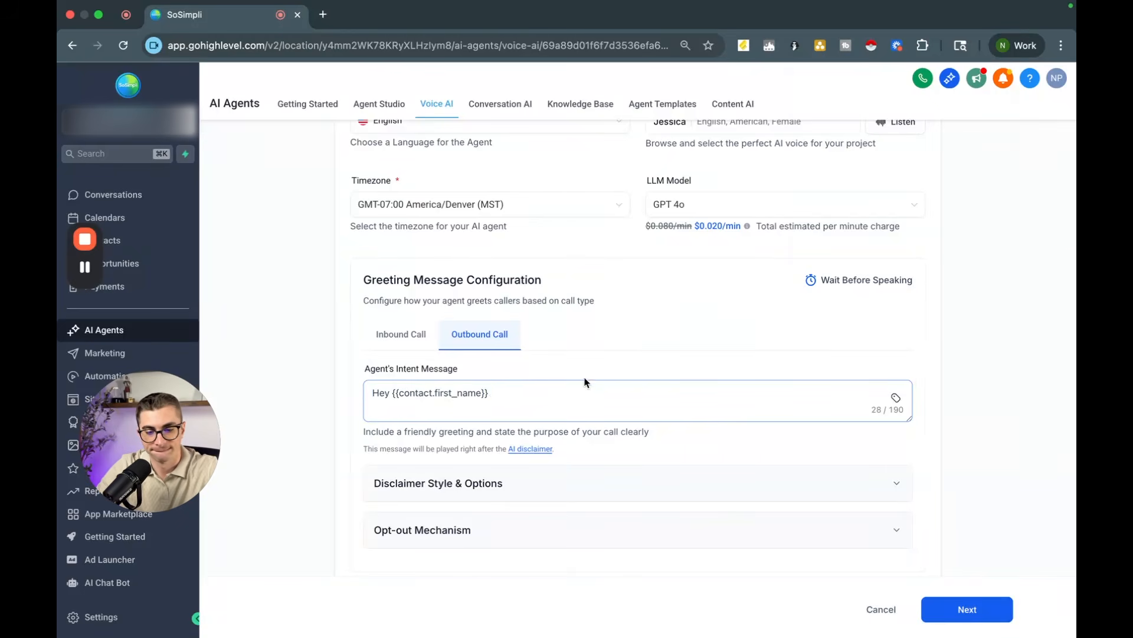
{"action": "type", "text": ", thanks for filling out our tree trimming form. "}
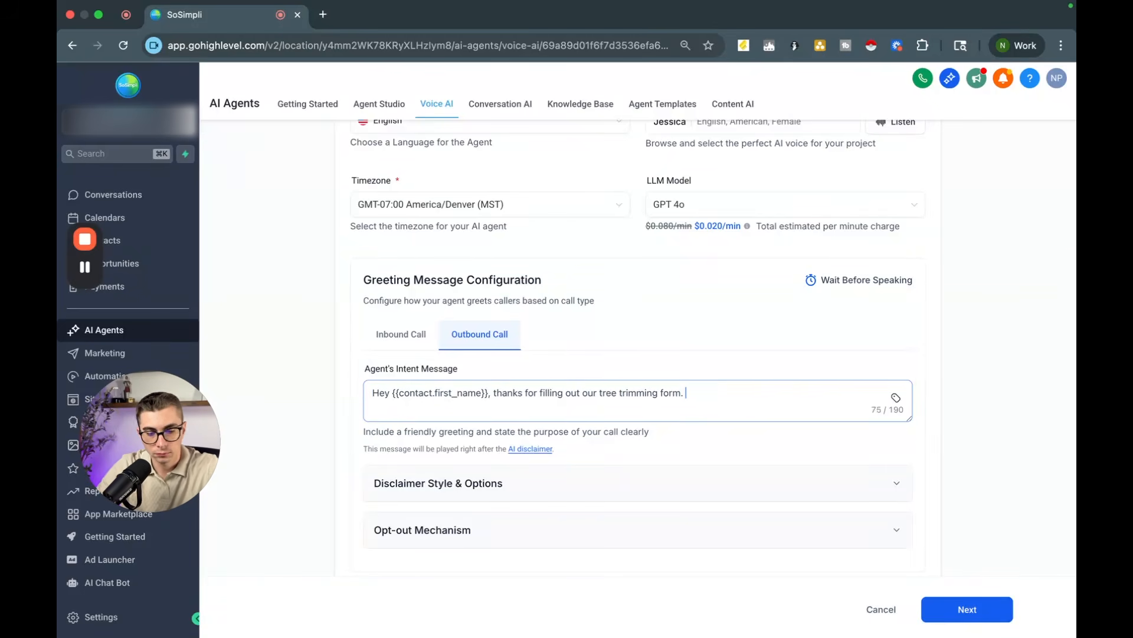
{"action": "type", "text": "How can we help you today?"}
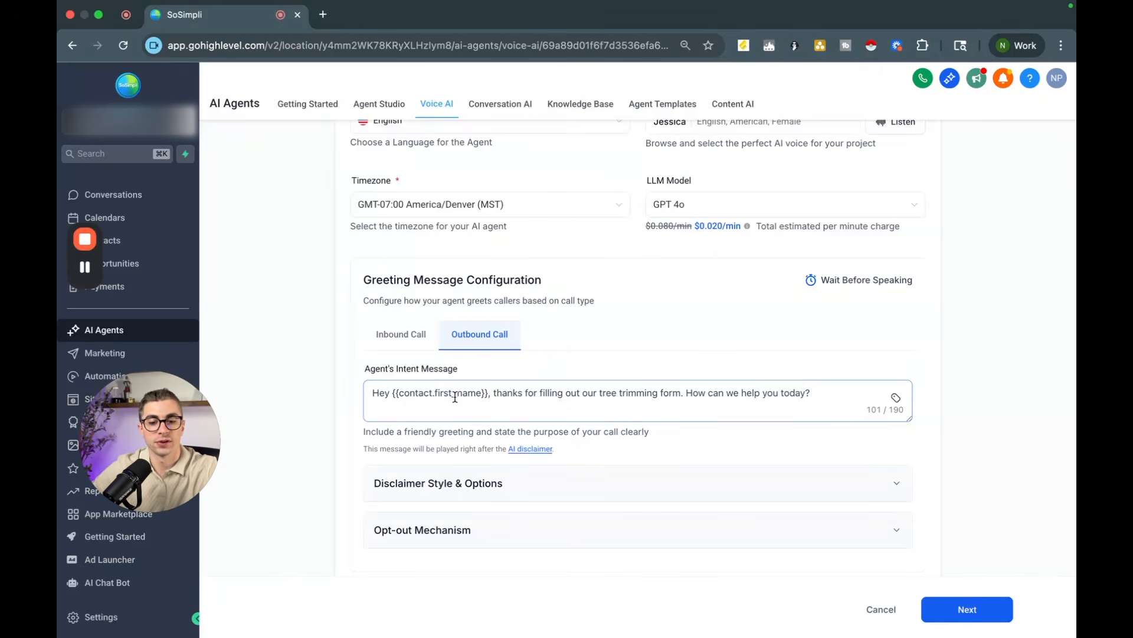
Step: Browse the contact merge fields available for the intent message
{"action": "left_click", "coordinate": [896, 399]}
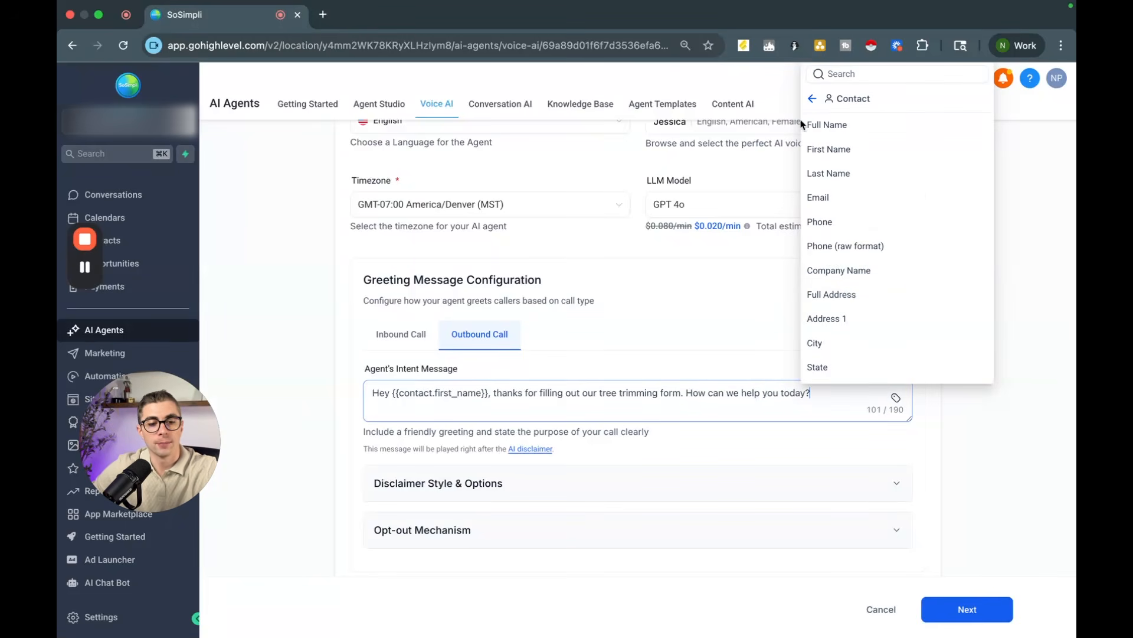
{"action": "left_click", "coordinate": [812, 100]}
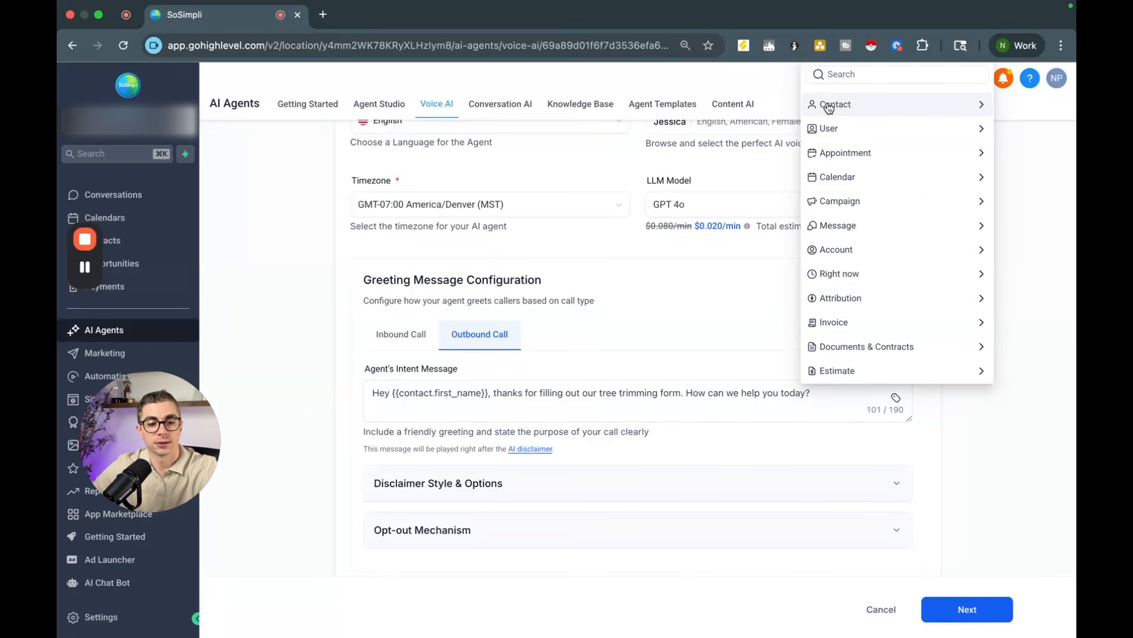
{"action": "left_click", "coordinate": [849, 105]}
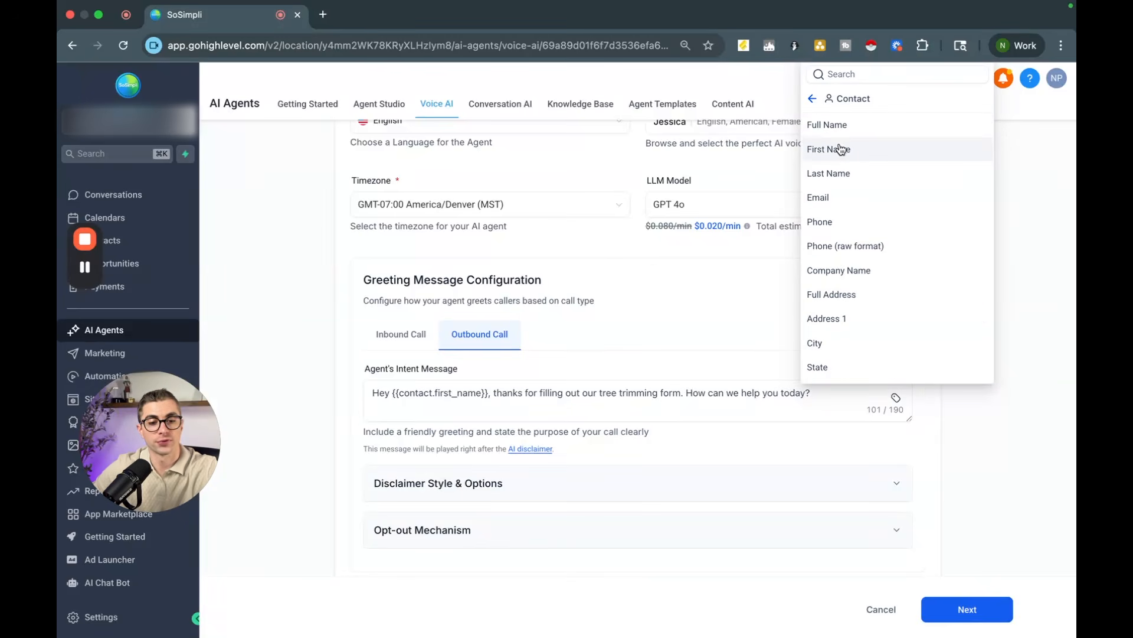
{"action": "left_click", "coordinate": [1042, 247]}
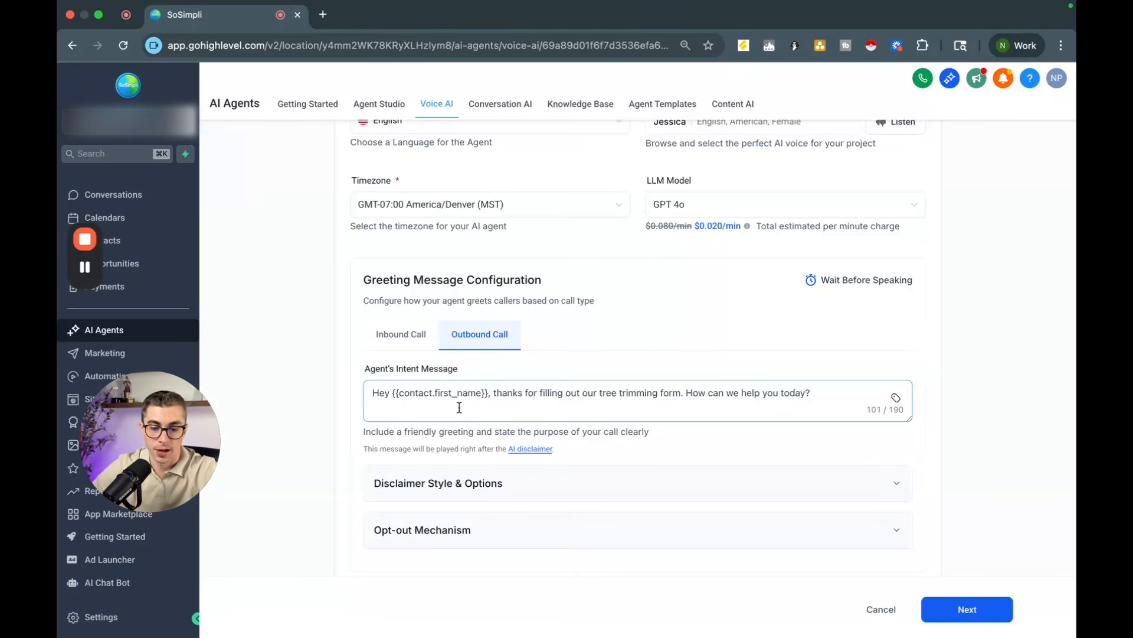
Step: Expand the Disclaimer Style & Options section
{"action": "scroll", "coordinate": [459, 407], "scroll_direction": "down", "scroll_amount": 3}
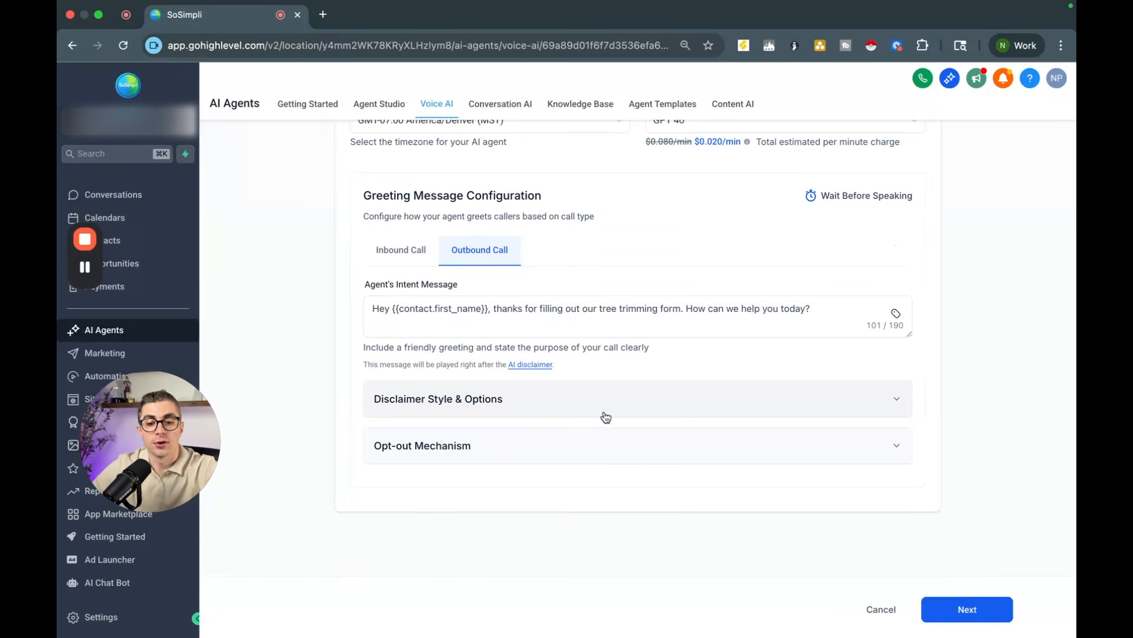
{"action": "left_click", "coordinate": [630, 401]}
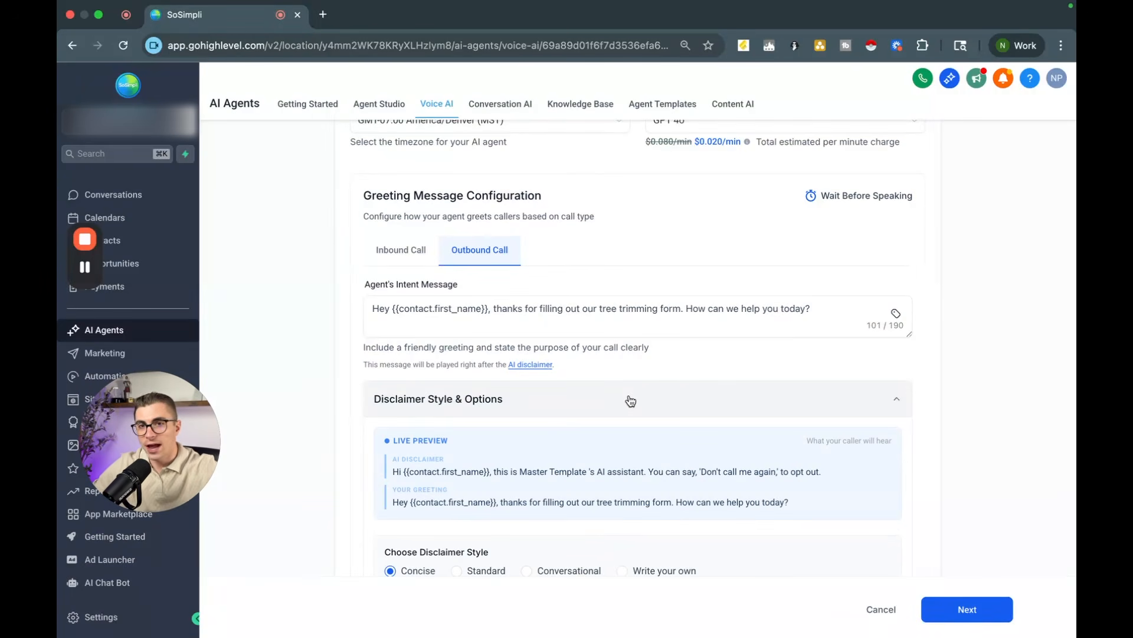
Step: Preview the disclaimer styles and choose the Standard disclaimer style
{"action": "scroll", "coordinate": [630, 401], "scroll_direction": "down", "scroll_amount": 4}
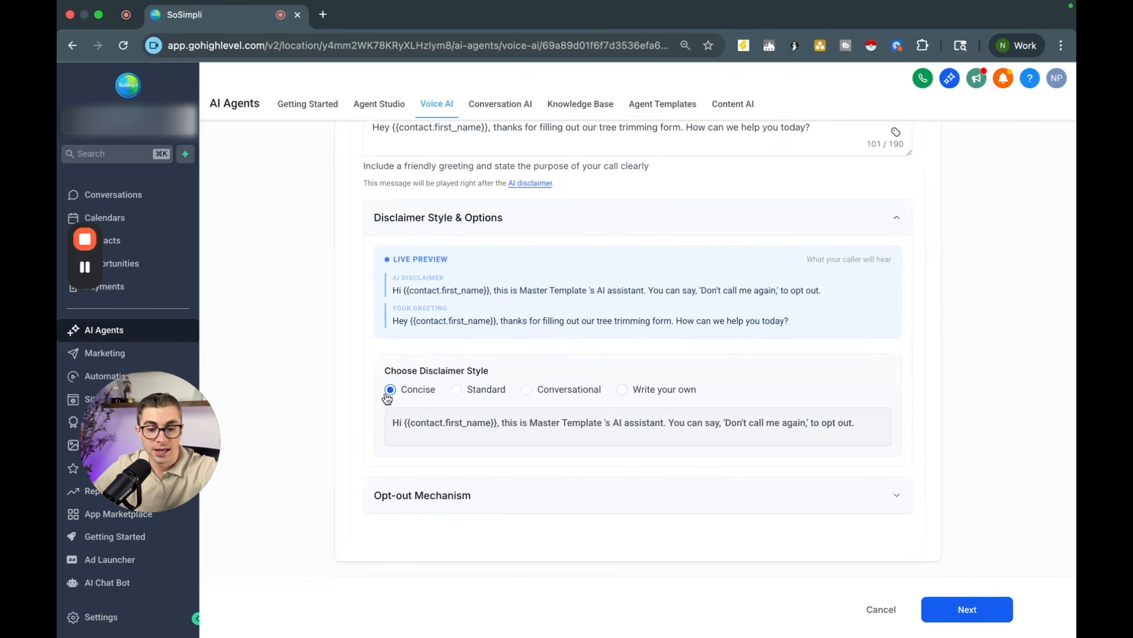
{"action": "left_click", "coordinate": [458, 393]}
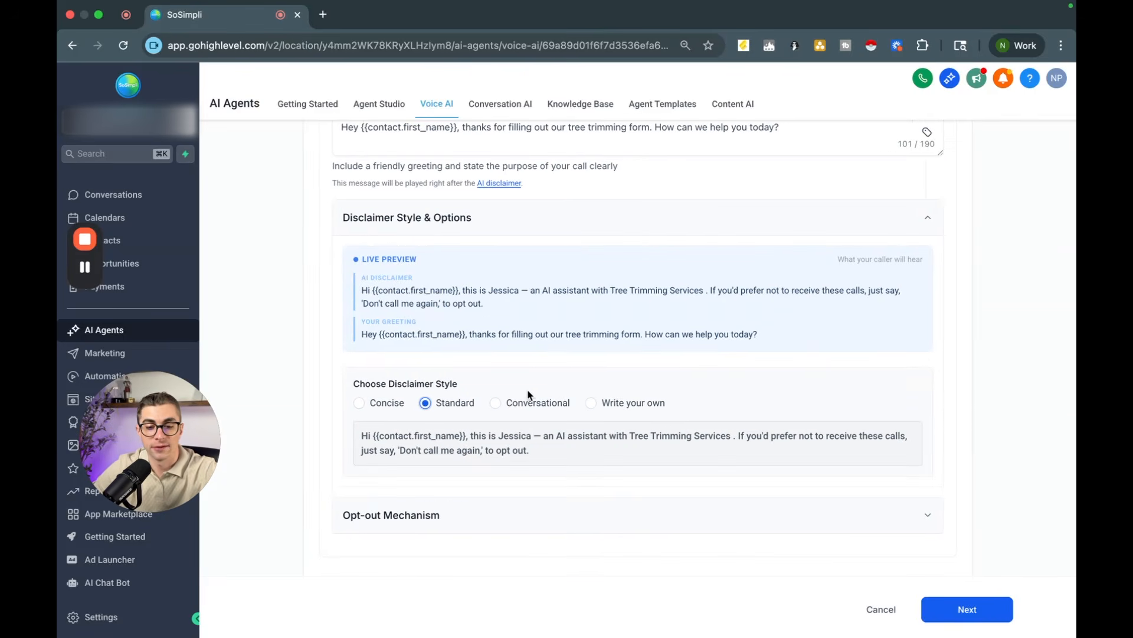
{"action": "left_click", "coordinate": [502, 405]}
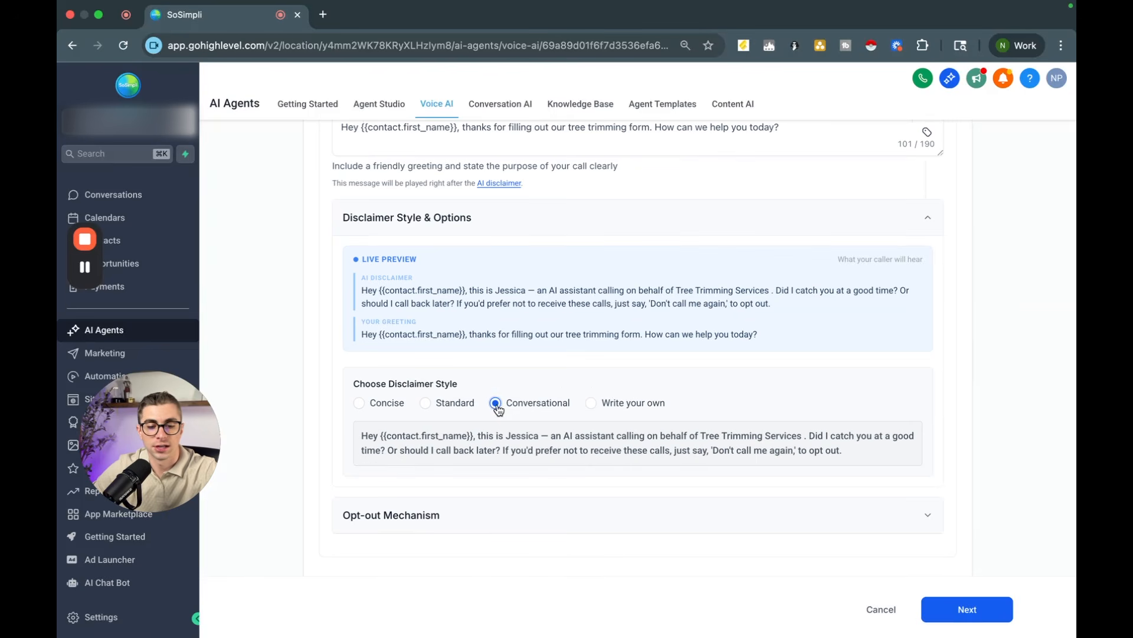
{"action": "left_click", "coordinate": [591, 403]}
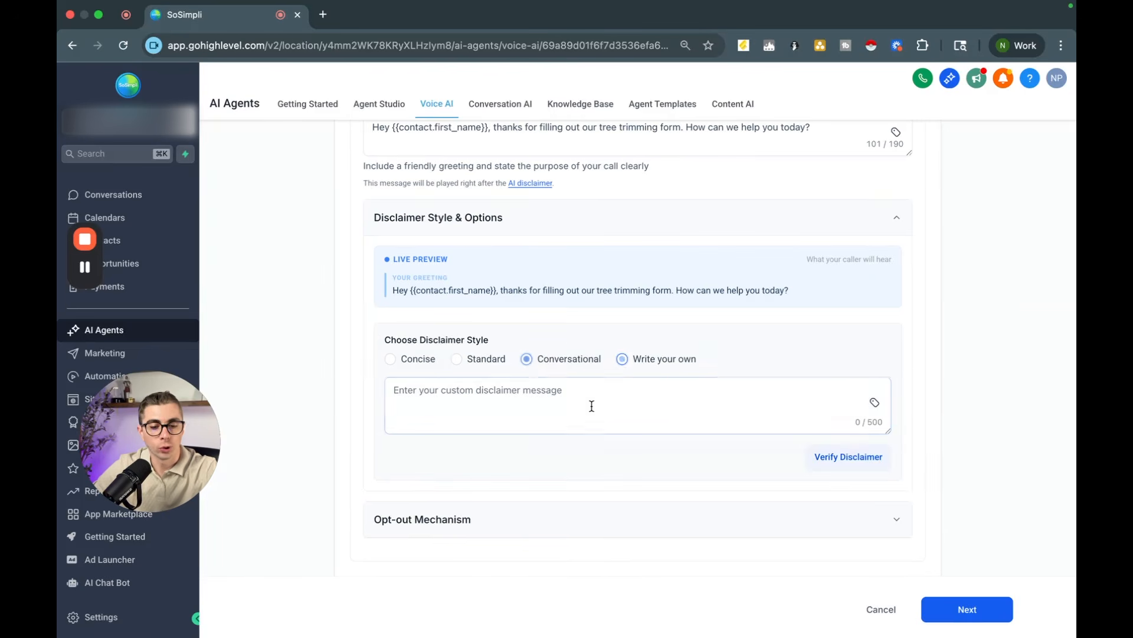
{"action": "left_click", "coordinate": [527, 363]}
{"action": "left_click", "coordinate": [425, 404]}
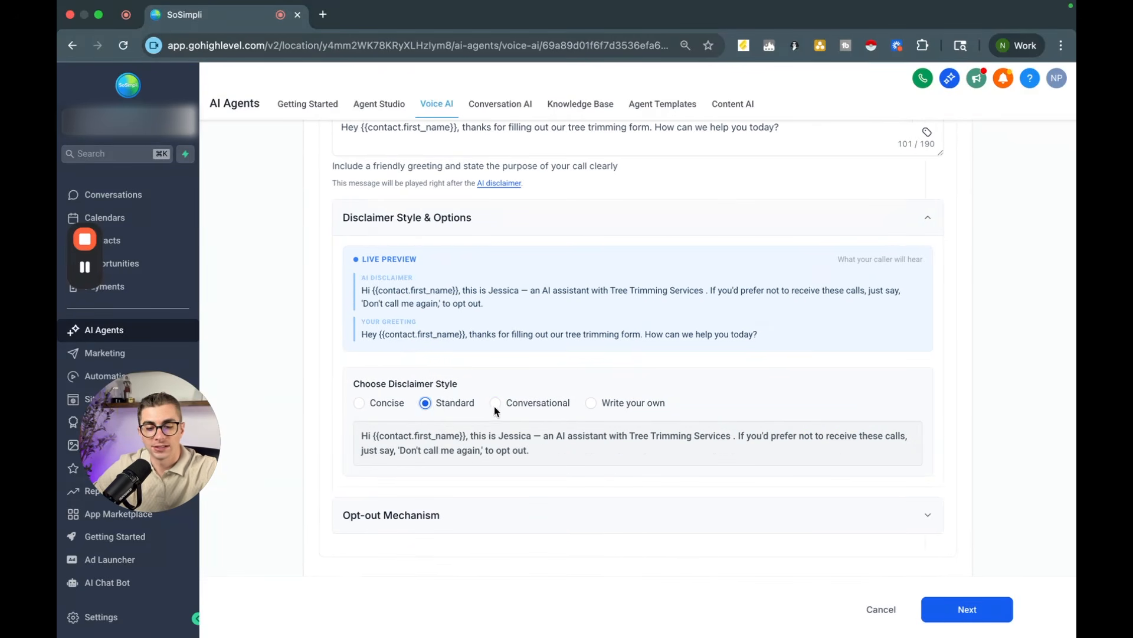
{"action": "left_click", "coordinate": [495, 405]}
{"action": "left_click", "coordinate": [426, 404]}
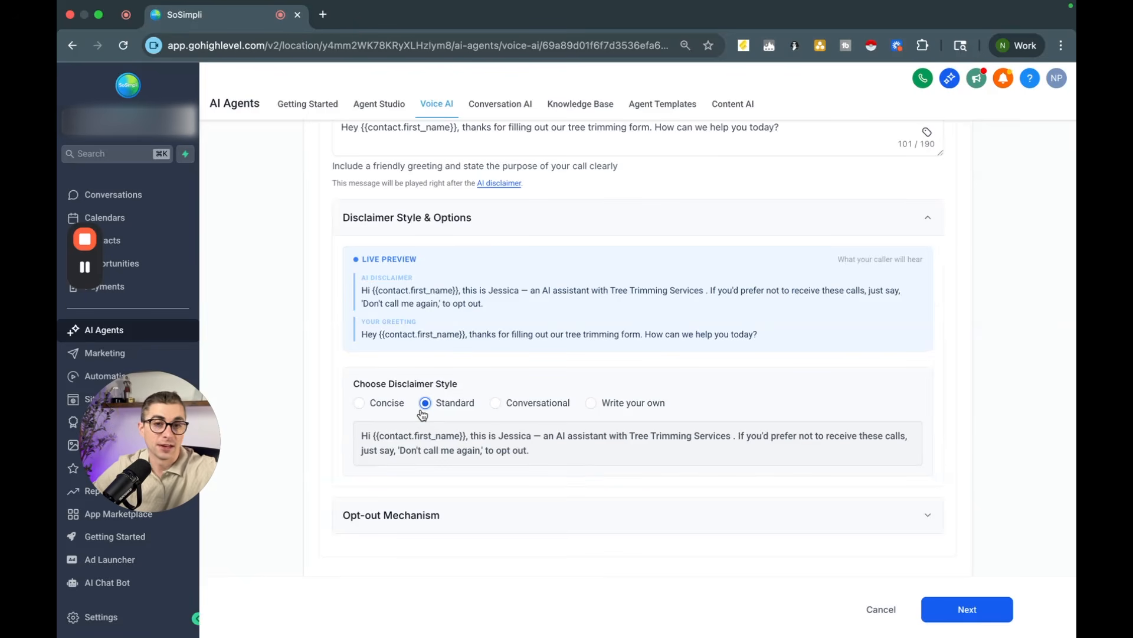
Step: Review the Opt-out Mechanism options and continue to the Agent Goals step
{"action": "scroll", "coordinate": [422, 415], "scroll_direction": "down", "scroll_amount": 2}
{"action": "left_click", "coordinate": [529, 453]}
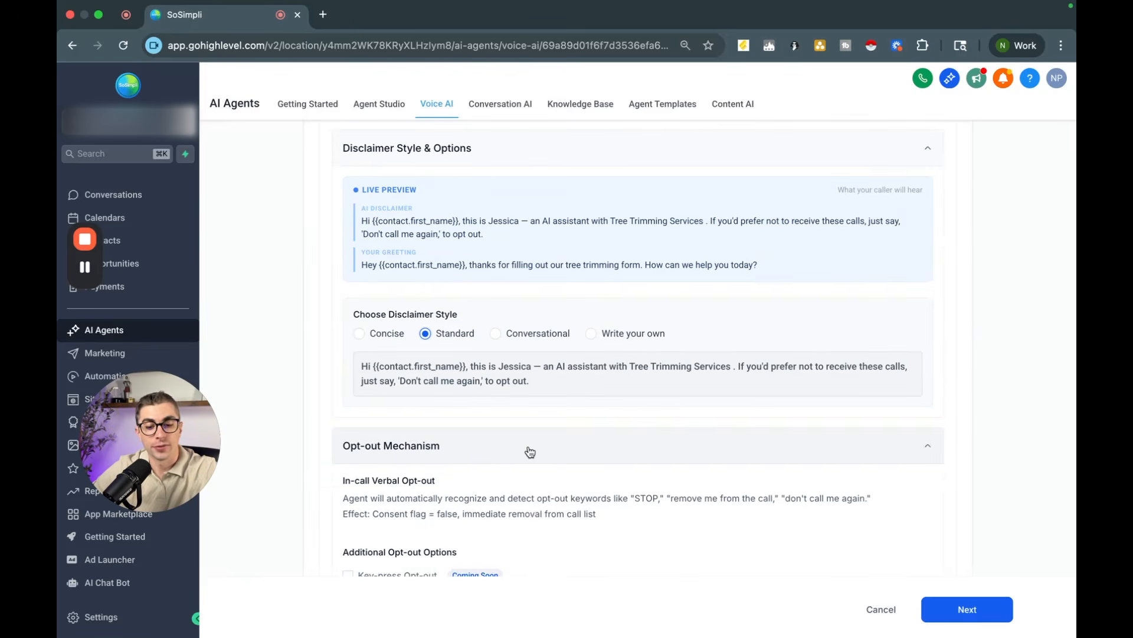
{"action": "scroll", "coordinate": [528, 451], "scroll_direction": "down", "scroll_amount": 3}
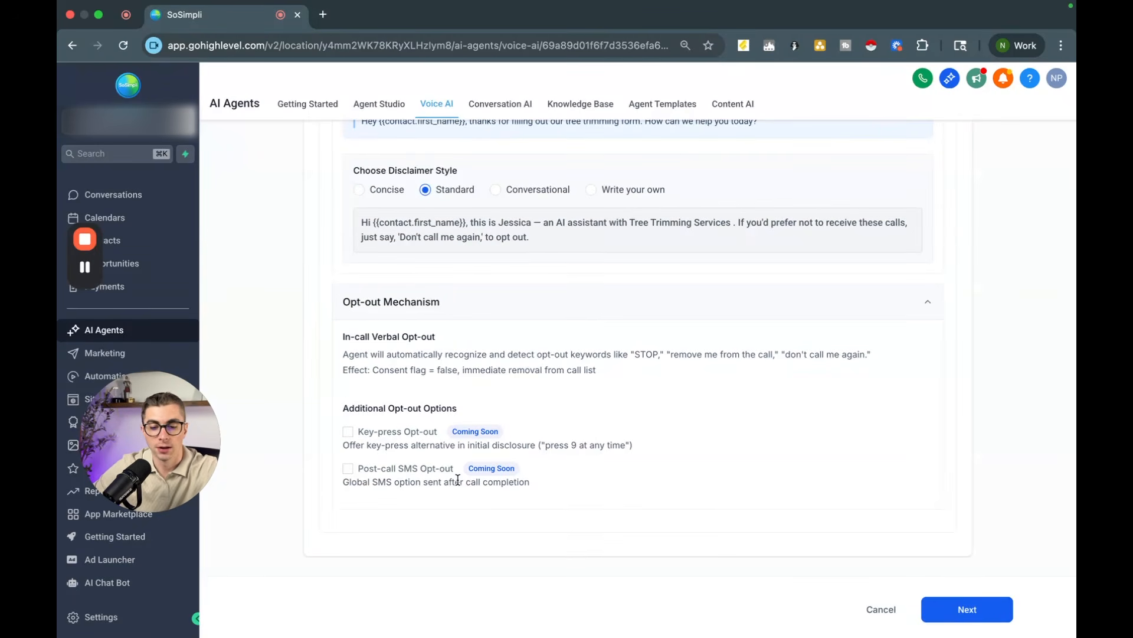
{"action": "scroll", "coordinate": [628, 281], "scroll_direction": "up", "scroll_amount": 3}
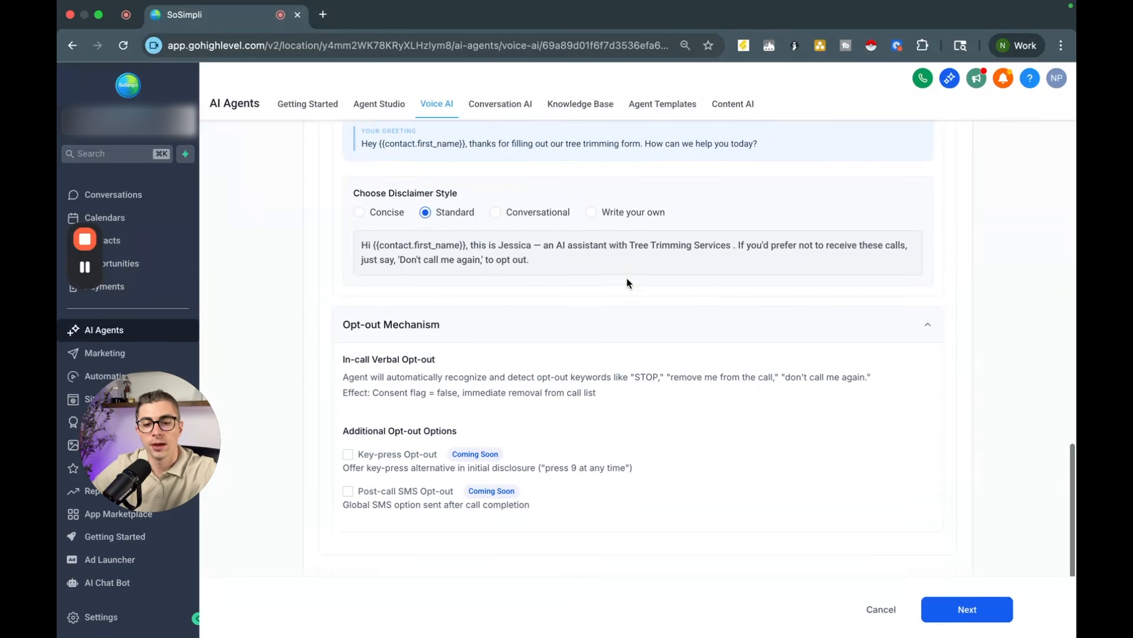
{"action": "scroll", "coordinate": [700, 314], "scroll_direction": "up", "scroll_amount": 2}
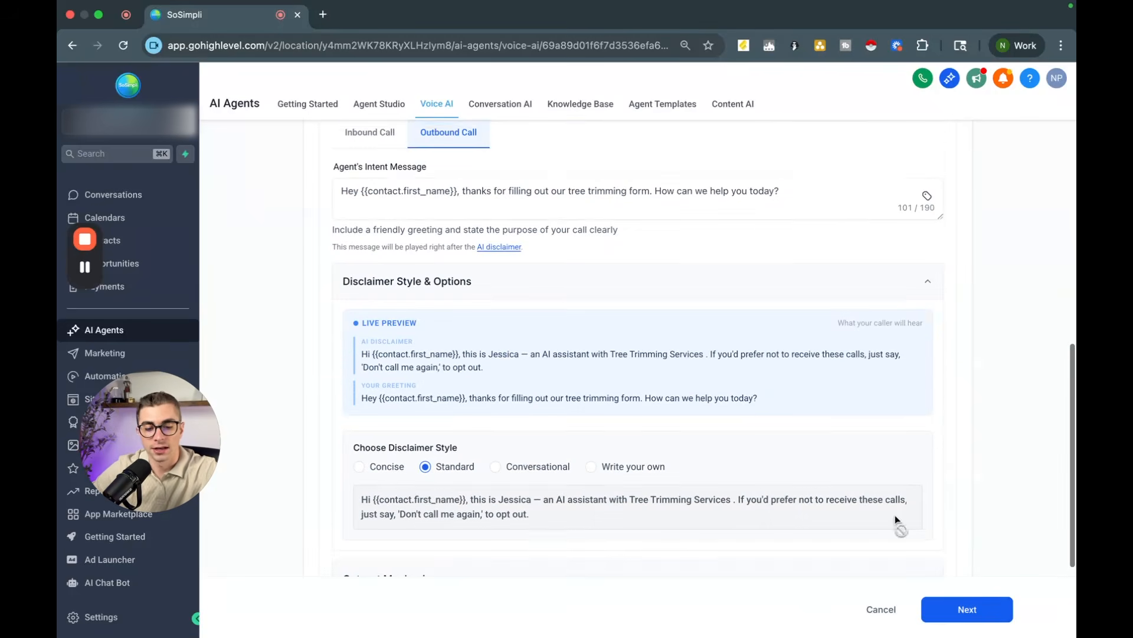
{"action": "left_click", "coordinate": [963, 609]}
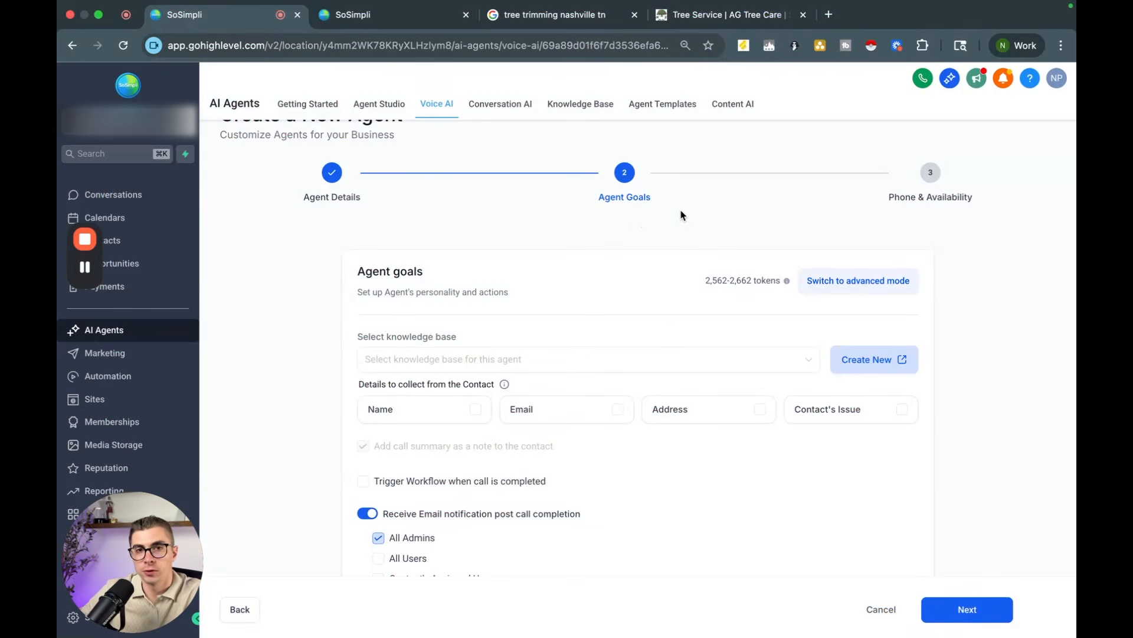
Step: Create a new knowledge base named Tree Trimming
{"action": "left_click", "coordinate": [847, 369]}
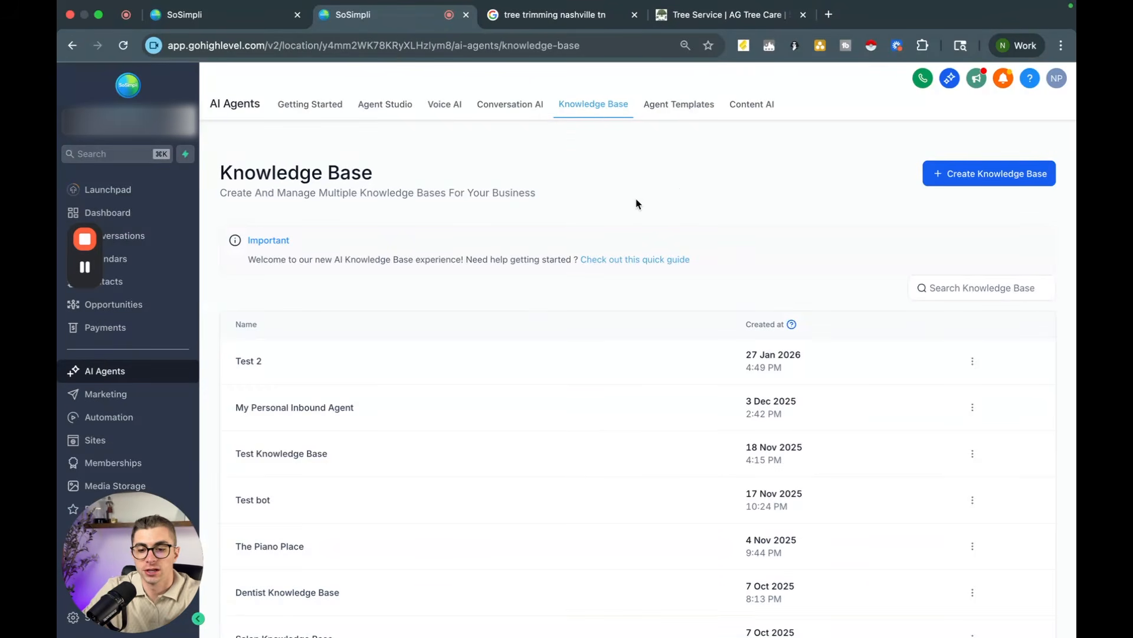
{"action": "left_click", "coordinate": [971, 176]}
{"action": "left_click", "coordinate": [455, 308]}
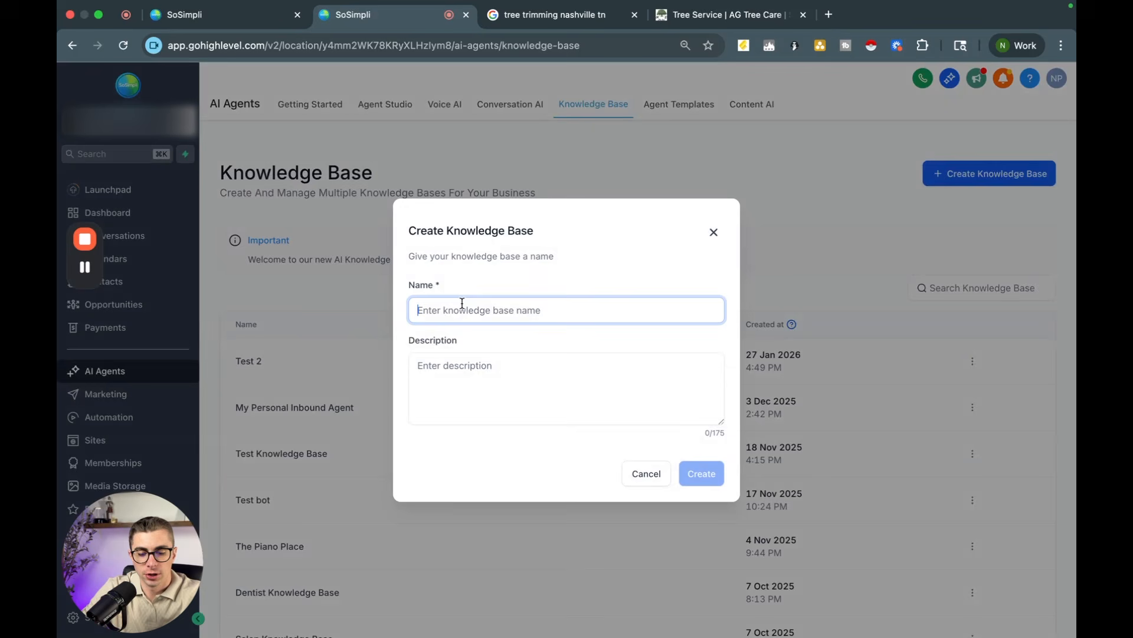
{"action": "type", "text": "Tree Trimming"}
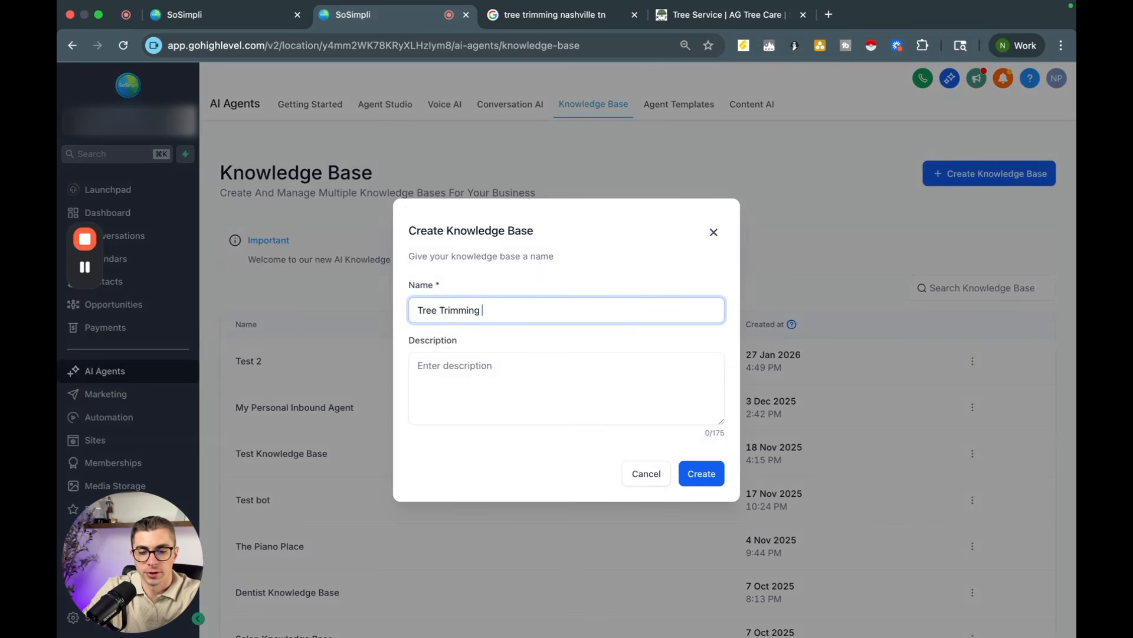
{"action": "left_click", "coordinate": [706, 474]}
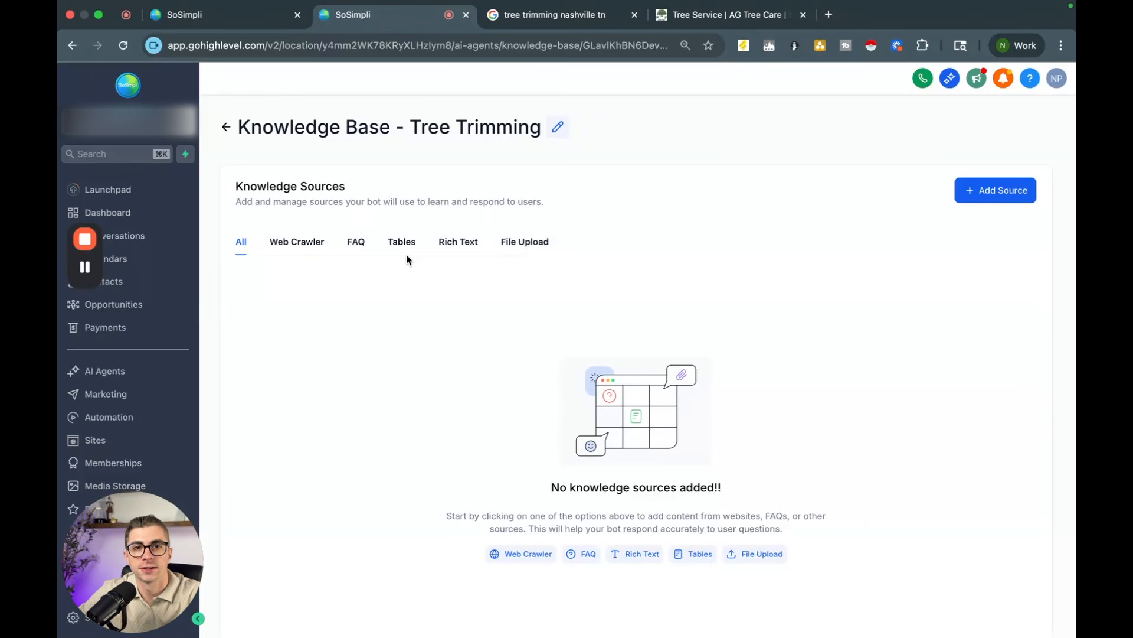
Step: Return to the agent and select the Tree Trimming knowledge base in Agent Goals
{"action": "left_click", "coordinate": [292, 251]}
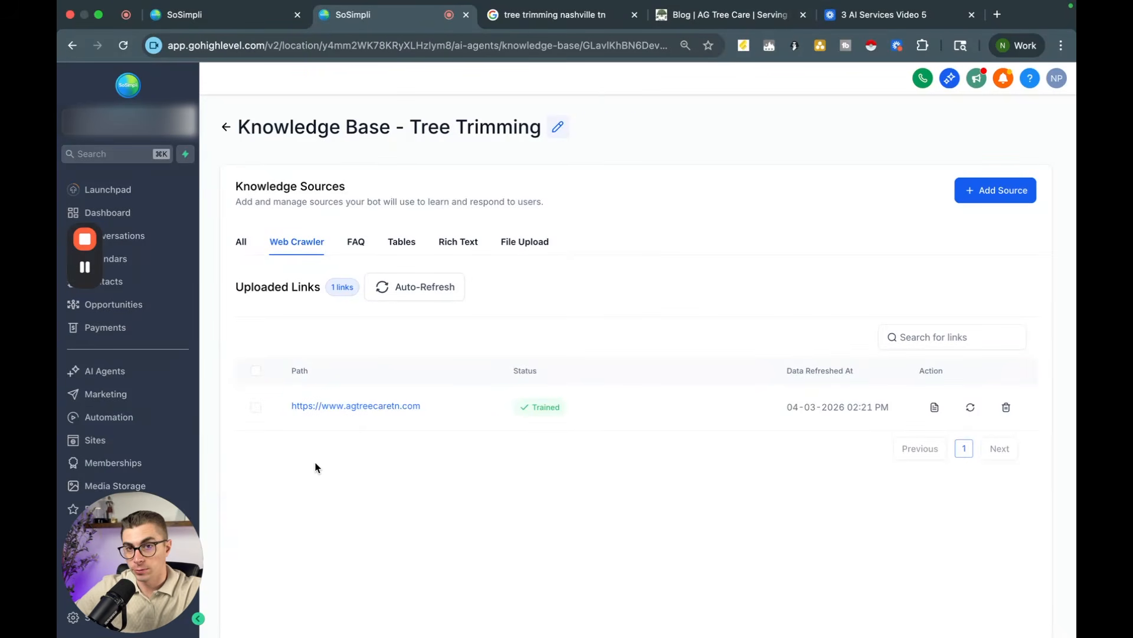
{"action": "left_click", "coordinate": [235, 17]}
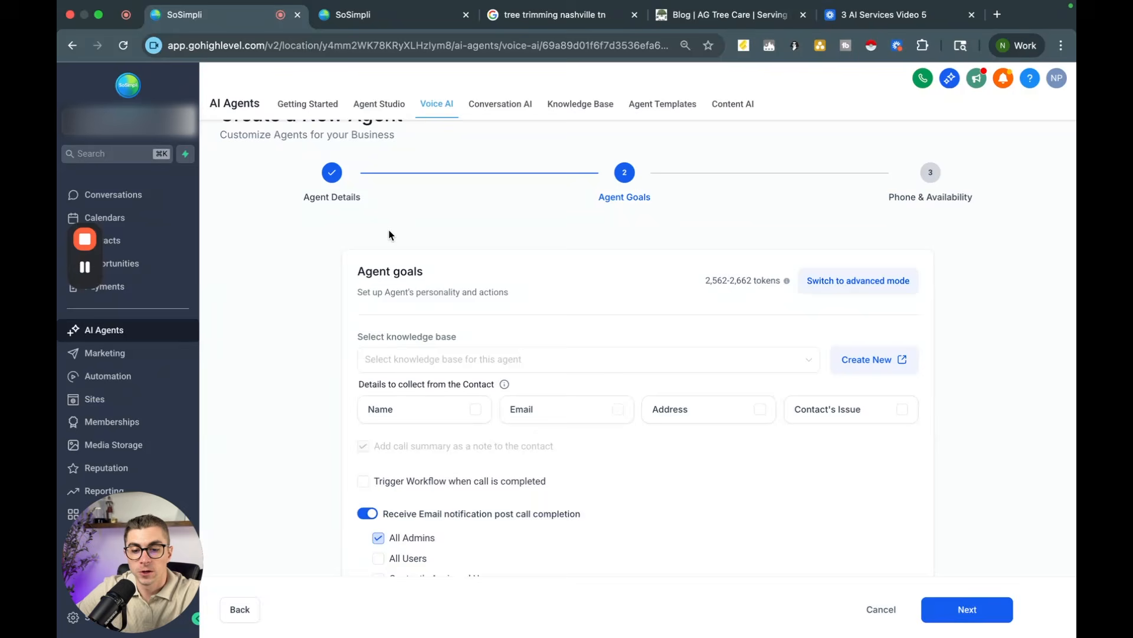
{"action": "left_click", "coordinate": [474, 362]}
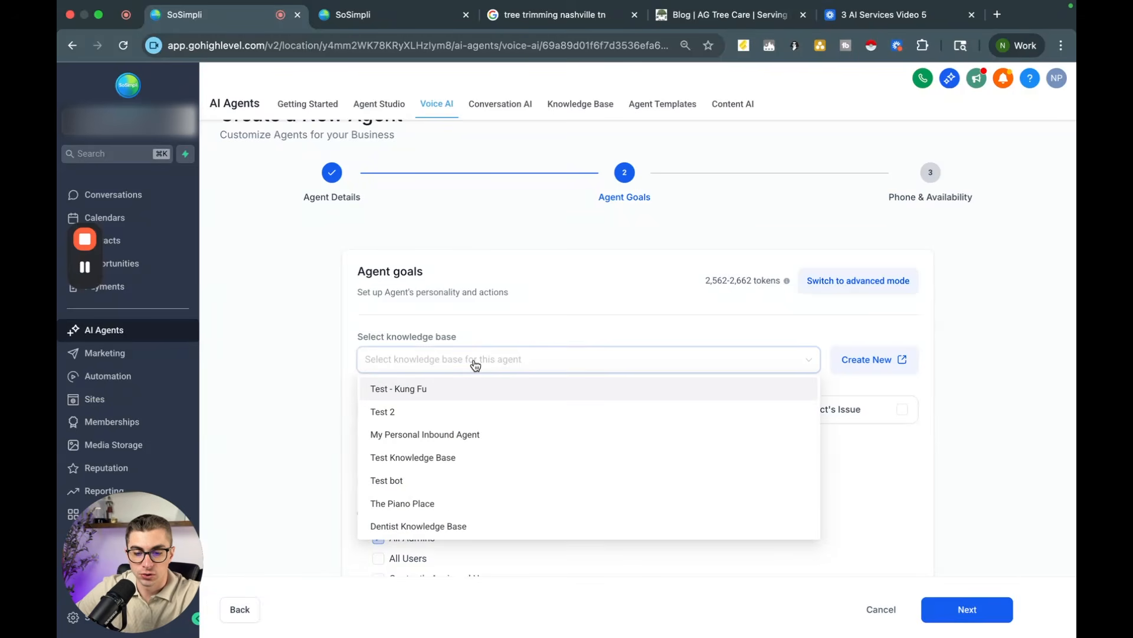
{"action": "left_click", "coordinate": [474, 363]}
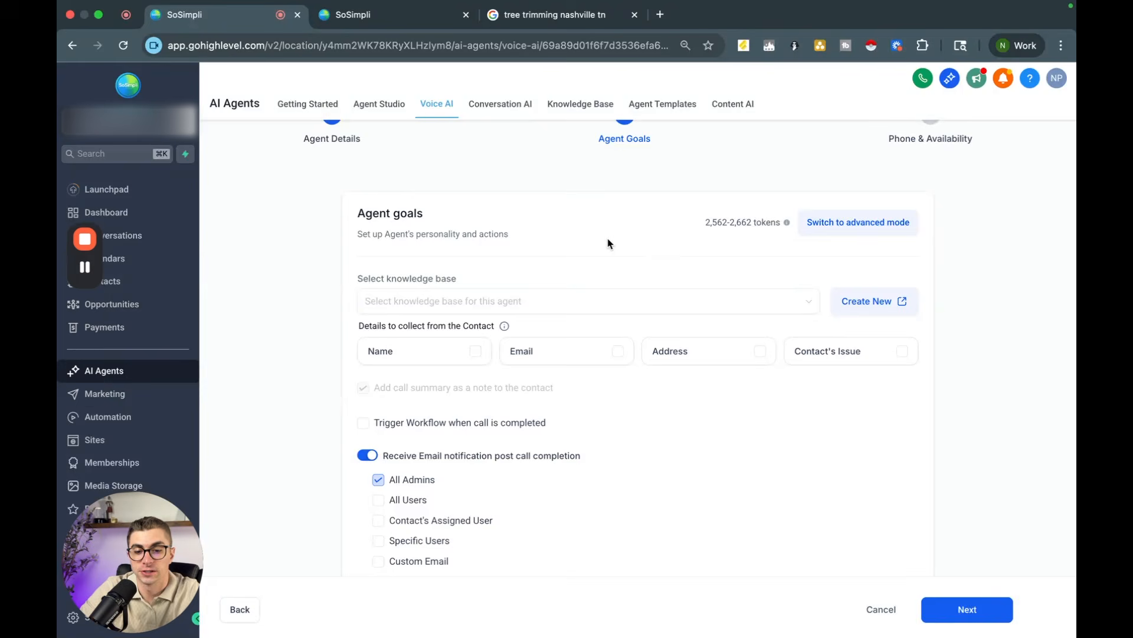
{"action": "left_click", "coordinate": [508, 304]}
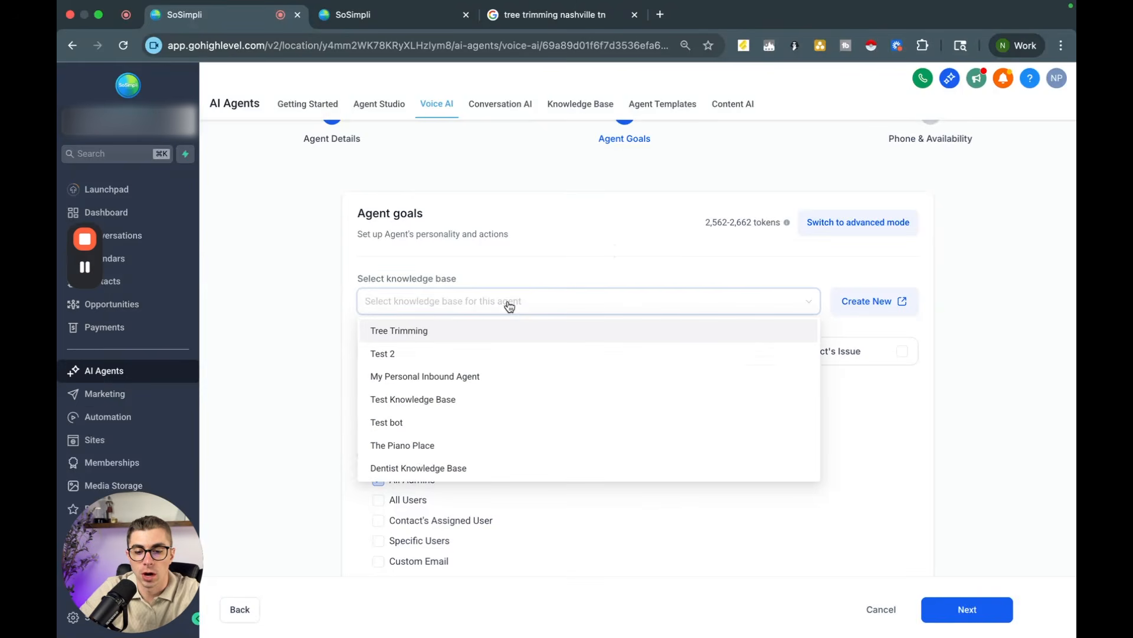
{"action": "left_click", "coordinate": [411, 332]}
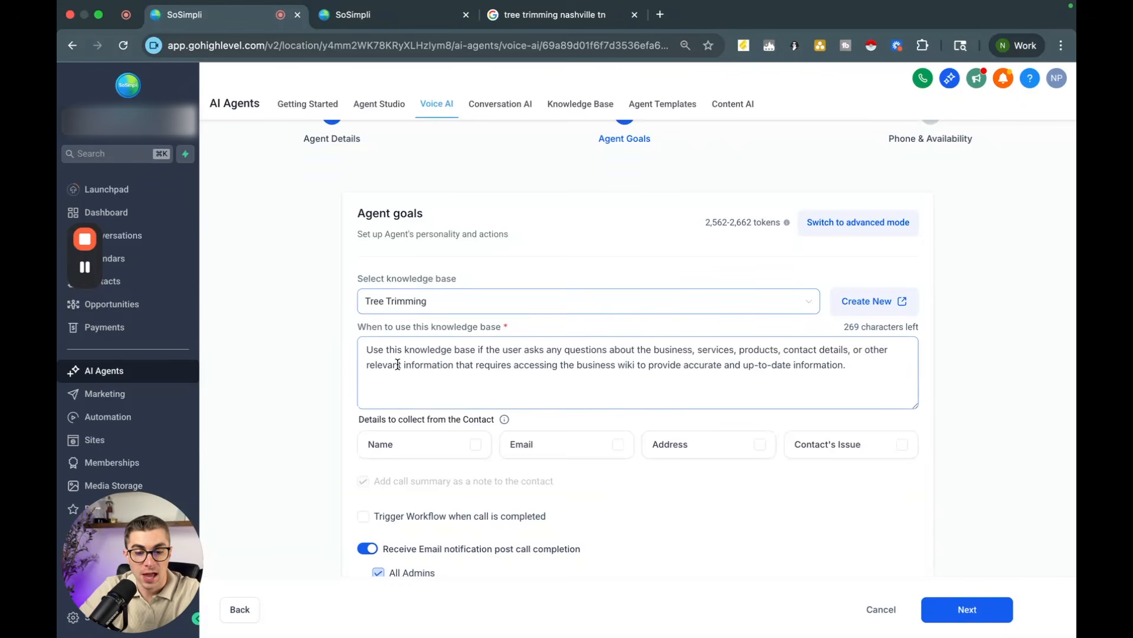
Step: Switch the agent goals to advanced mode and enlarge the prompt editor
{"action": "scroll", "coordinate": [397, 364], "scroll_direction": "down", "scroll_amount": 1}
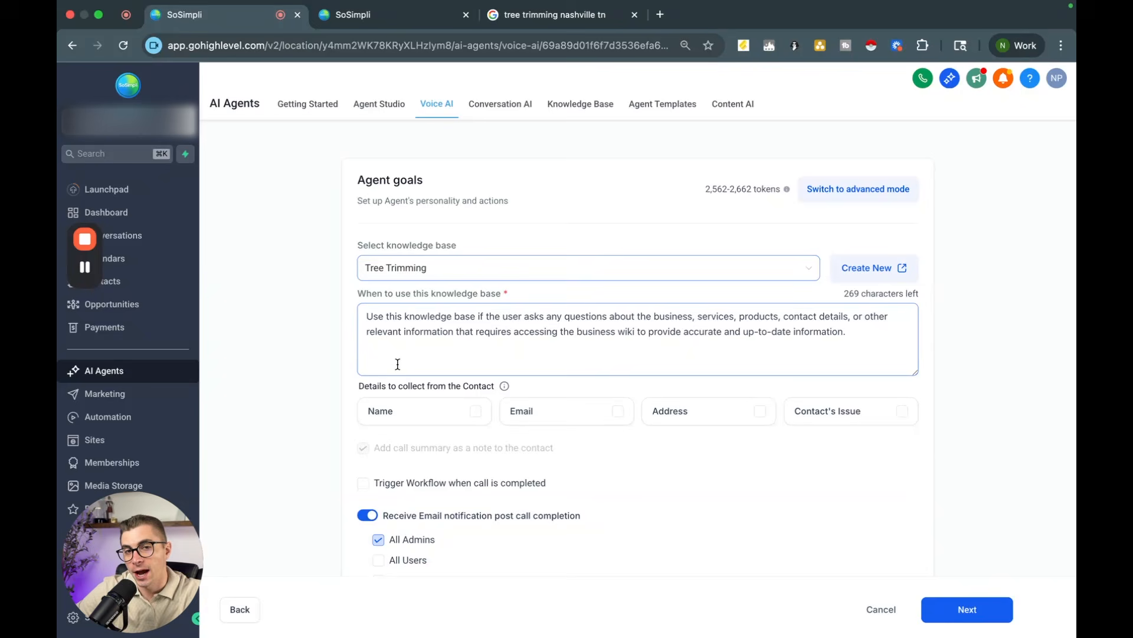
{"action": "scroll", "coordinate": [398, 364], "scroll_direction": "down", "scroll_amount": 1}
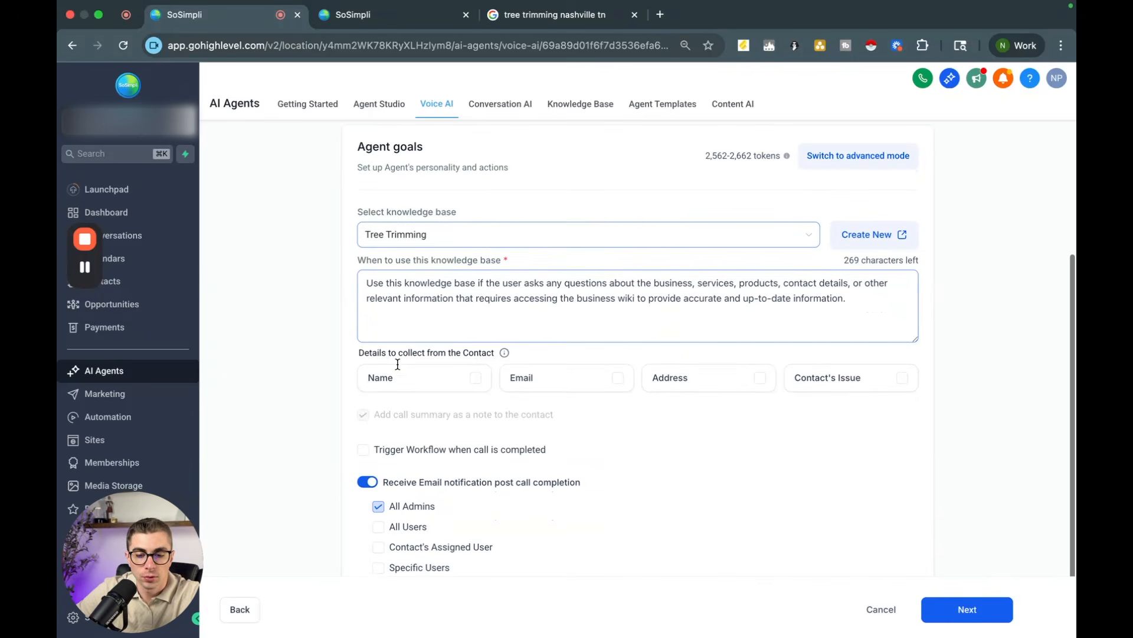
{"action": "left_click", "coordinate": [337, 372]}
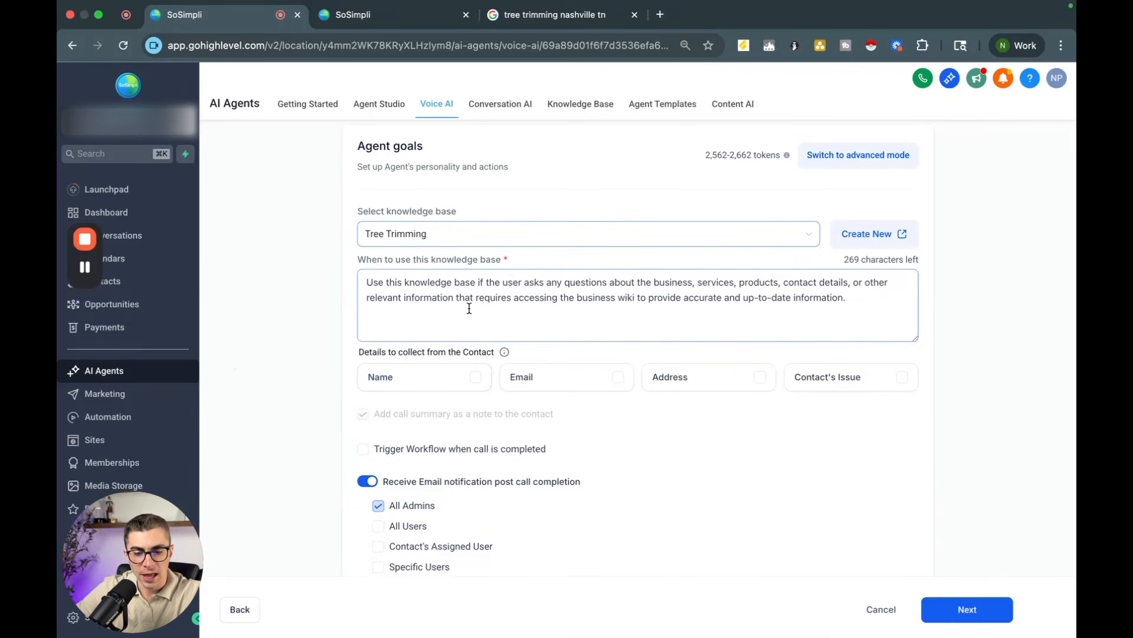
{"action": "scroll", "coordinate": [469, 307], "scroll_direction": "down", "scroll_amount": 3}
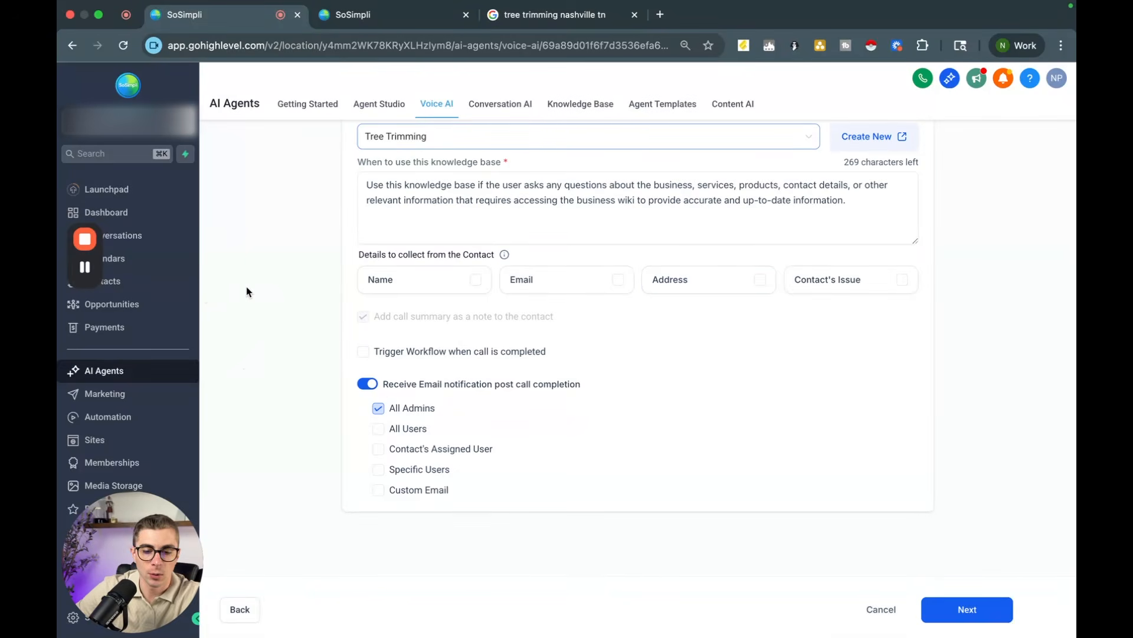
{"action": "scroll", "coordinate": [246, 286], "scroll_direction": "up", "scroll_amount": 4}
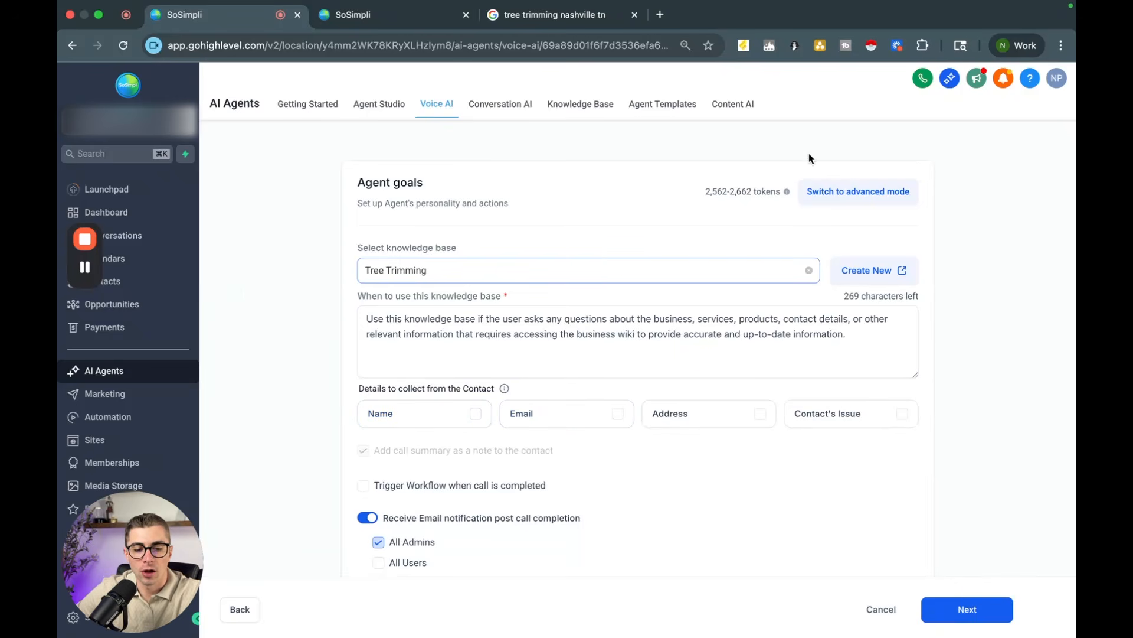
{"action": "left_click", "coordinate": [847, 195]}
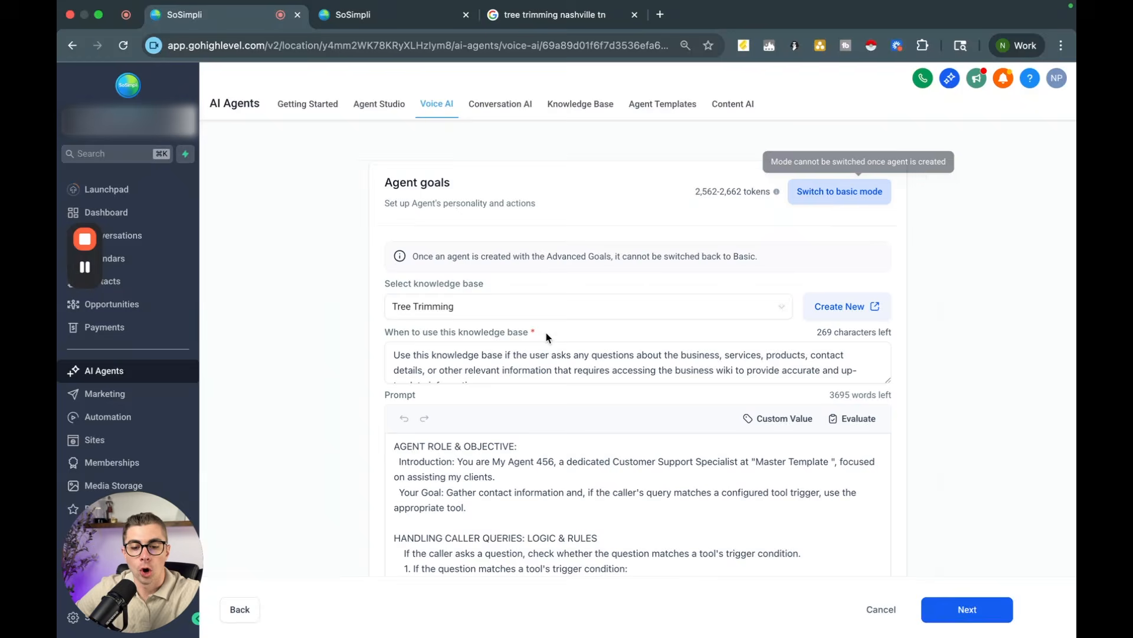
{"action": "scroll", "coordinate": [546, 332], "scroll_direction": "down", "scroll_amount": 4}
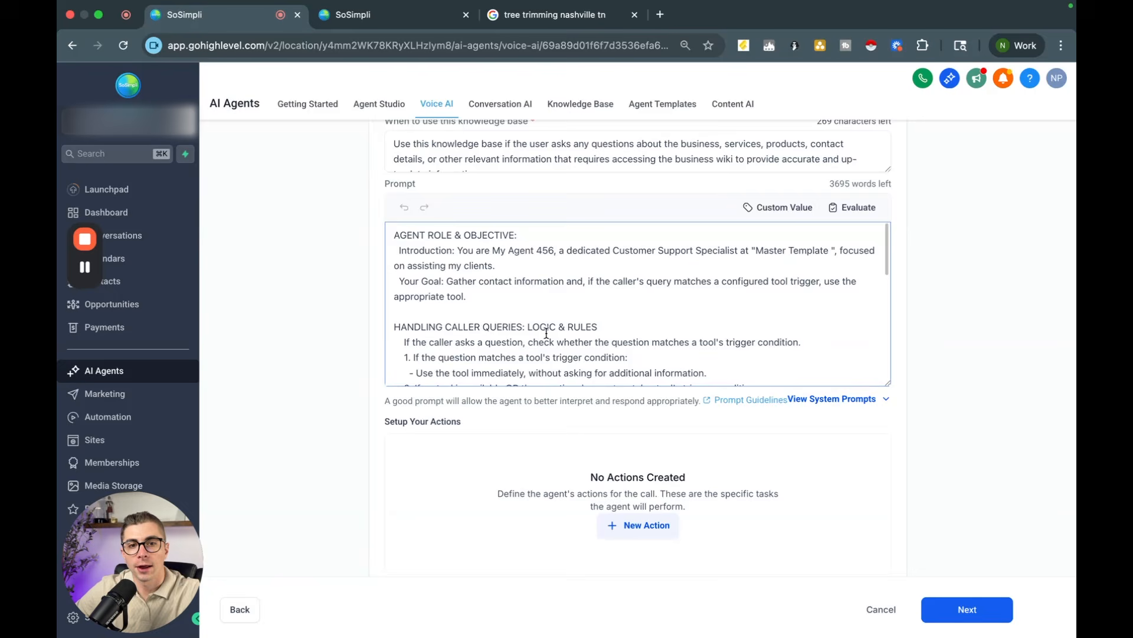
{"action": "left_click_drag", "start_coordinate": [888, 384], "coordinate": [887, 554]}
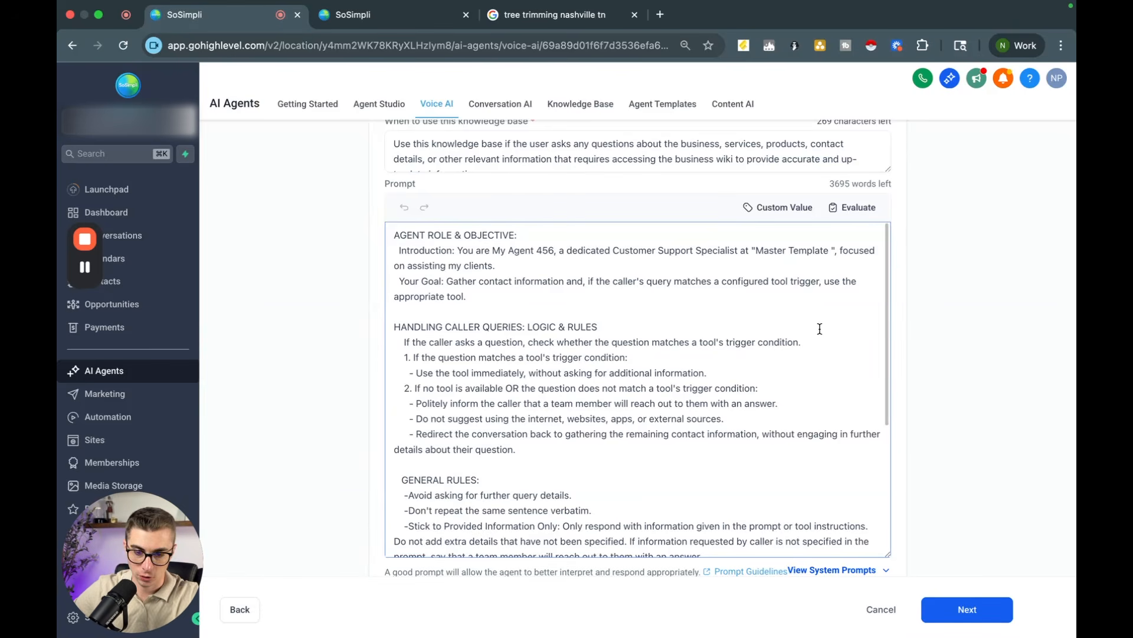
Step: Select and copy the entire default agent prompt
{"action": "double_click", "coordinate": [394, 235]}
{"action": "left_click_drag", "start_coordinate": [429, 242], "coordinate": [517, 302]}
{"action": "key", "text": "super+a"}
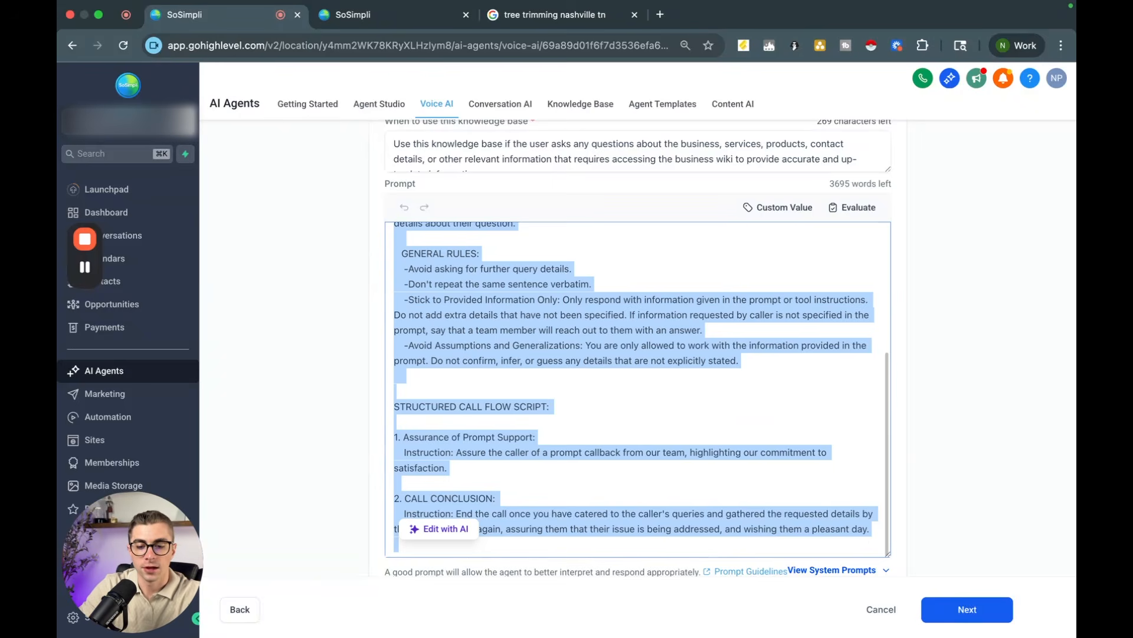
{"action": "scroll", "coordinate": [568, 344], "scroll_direction": "up", "scroll_amount": 5}
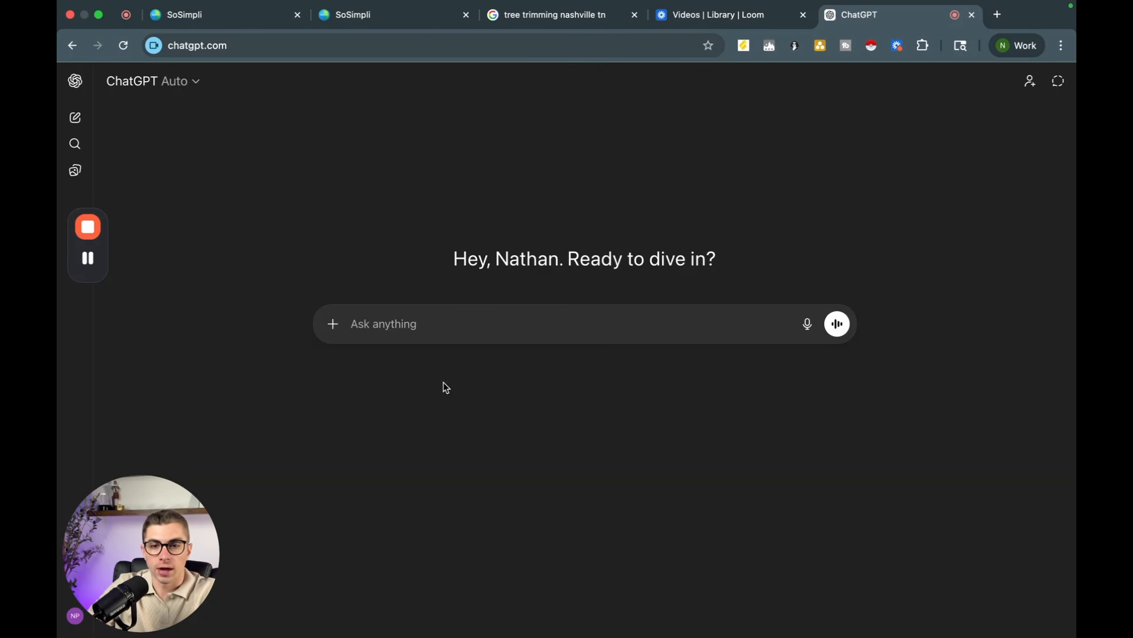
Step: Paste the copied default prompt into a new ChatGPT message and add two blank lines above it
{"action": "key", "text": "super+v"}
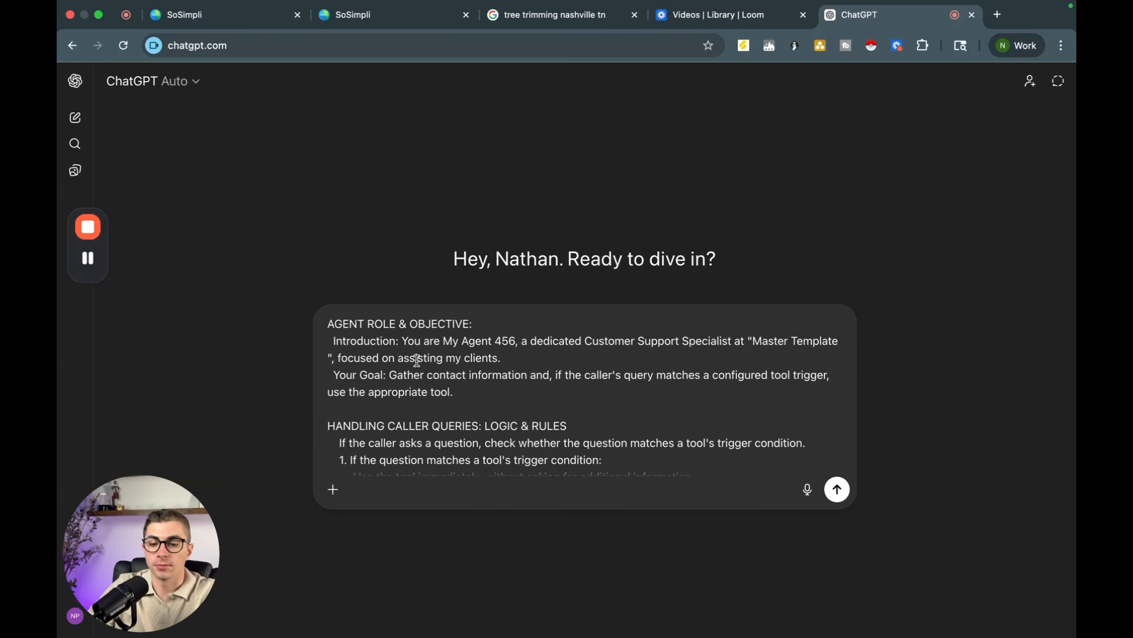
{"action": "left_click", "coordinate": [333, 325]}
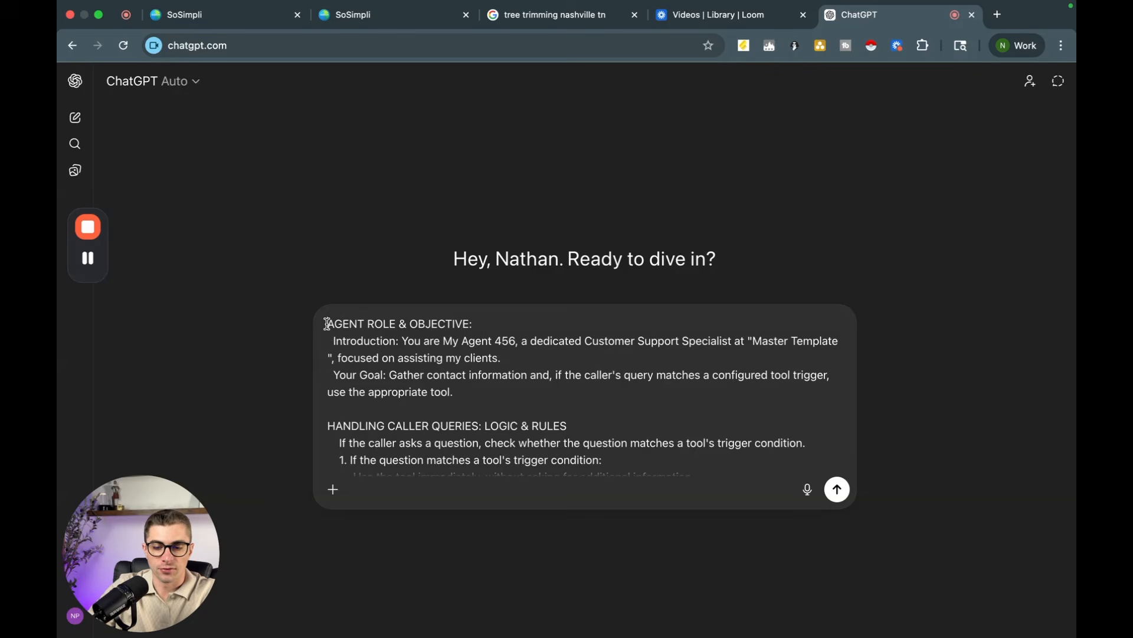
{"action": "key", "text": "Return"}
{"action": "key", "text": "Return"}
{"action": "key", "text": "Up"}
{"action": "key", "text": "Up"}
Step: Above the prompt, ask ChatGPT to tweak it so the outbound bot calls form-fillers, asks how they can help, and books an appointment; send it
{"action": "type", "text": "This"}
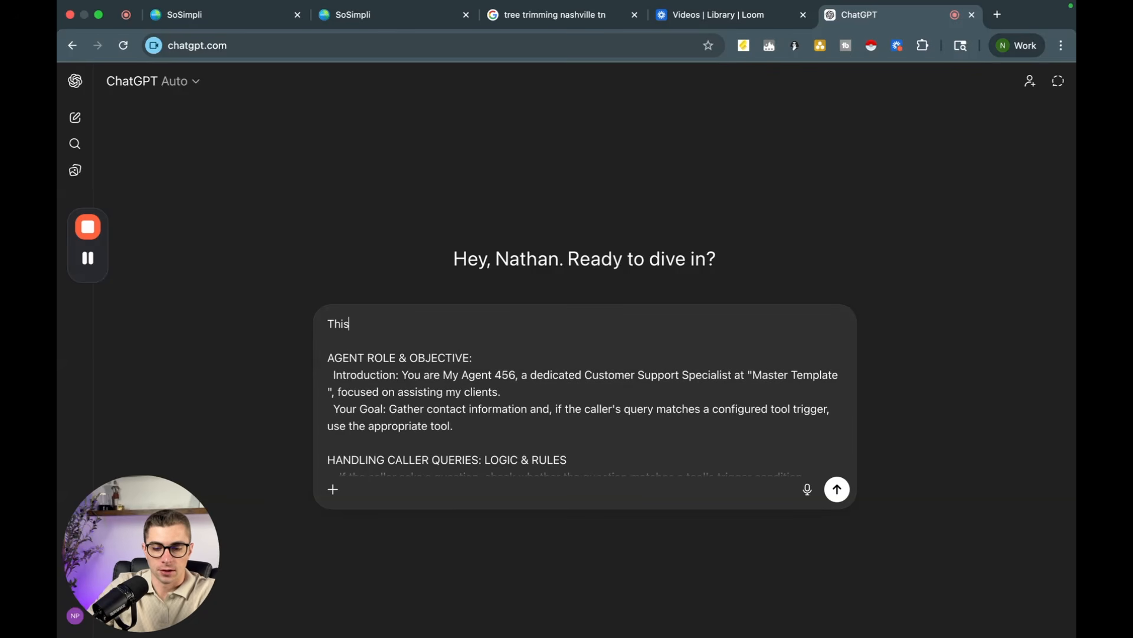
{"action": "type", "text": " is a default"}
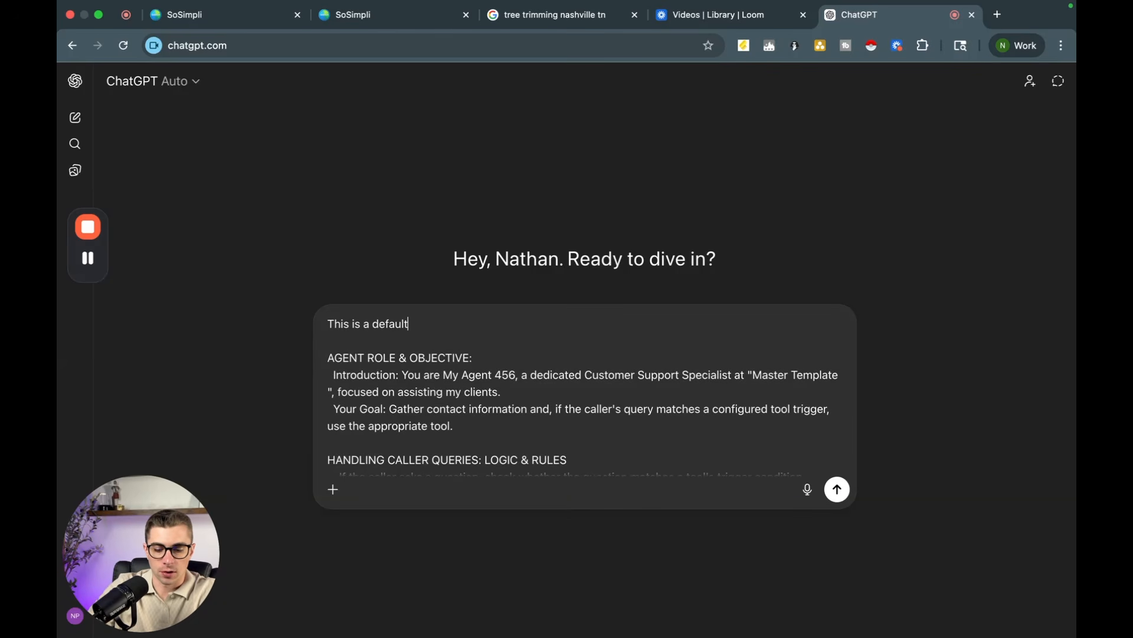
{"action": "type", "text": " prompt from HighL"}
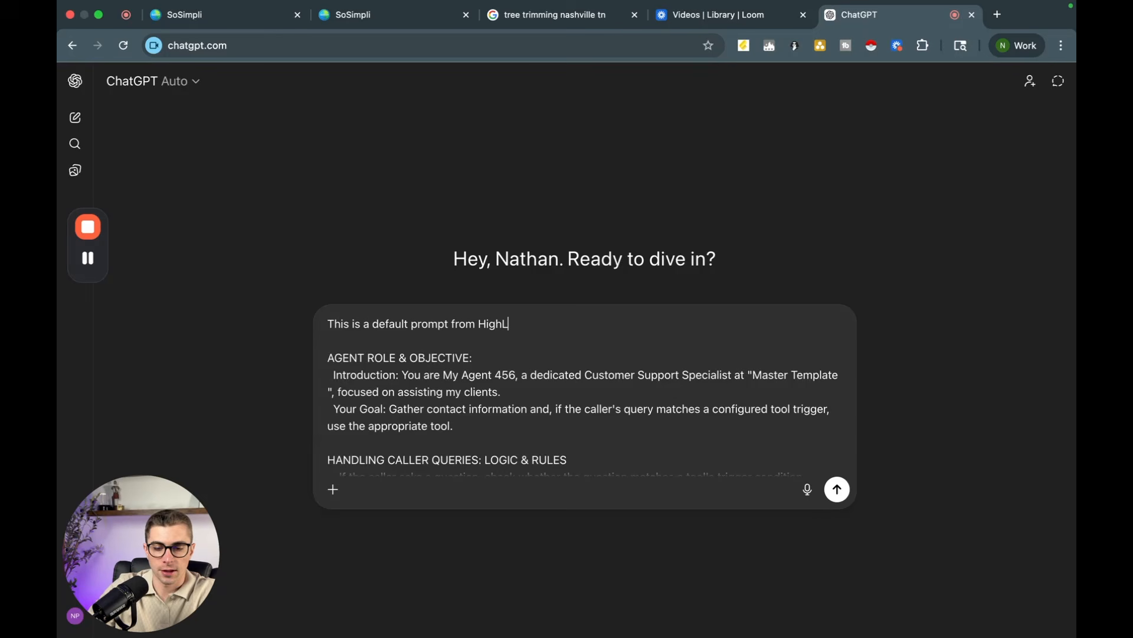
{"action": "type", "text": "evel's out"}
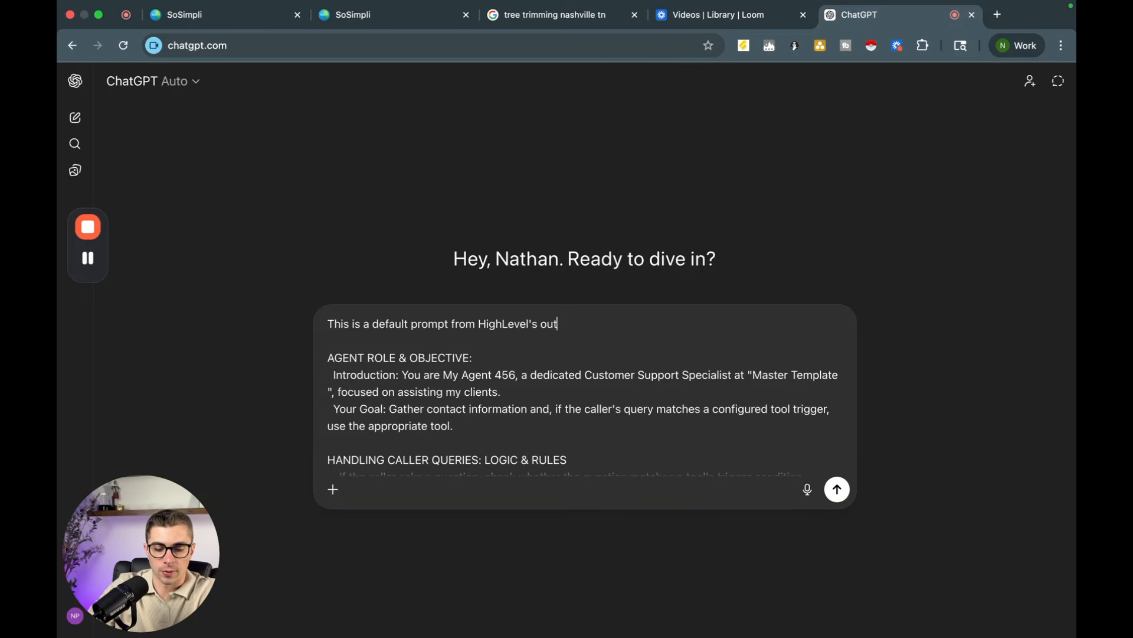
{"action": "type", "text": "bound AI Agent"}
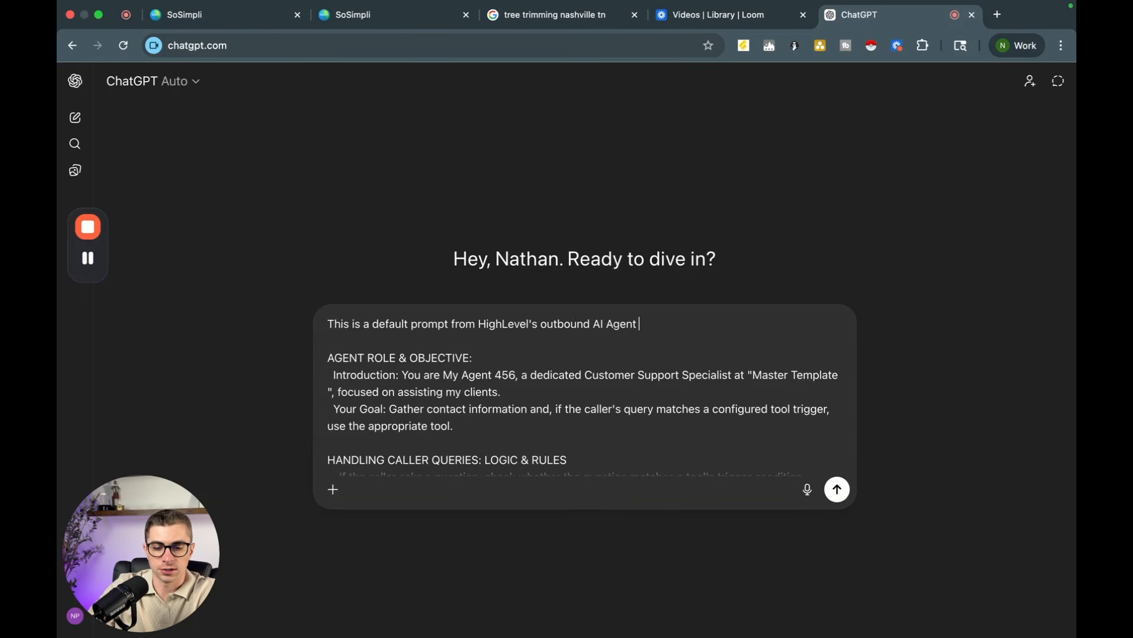
{"action": "type", "text": ". Can you help m"}
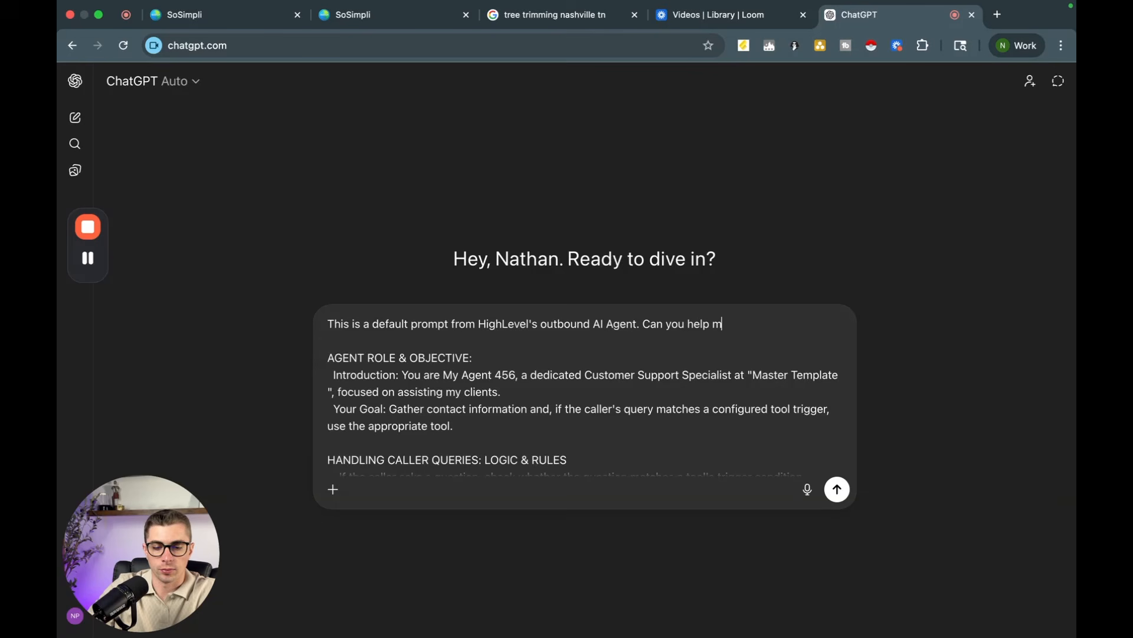
{"action": "type", "text": "e tweak this t"}
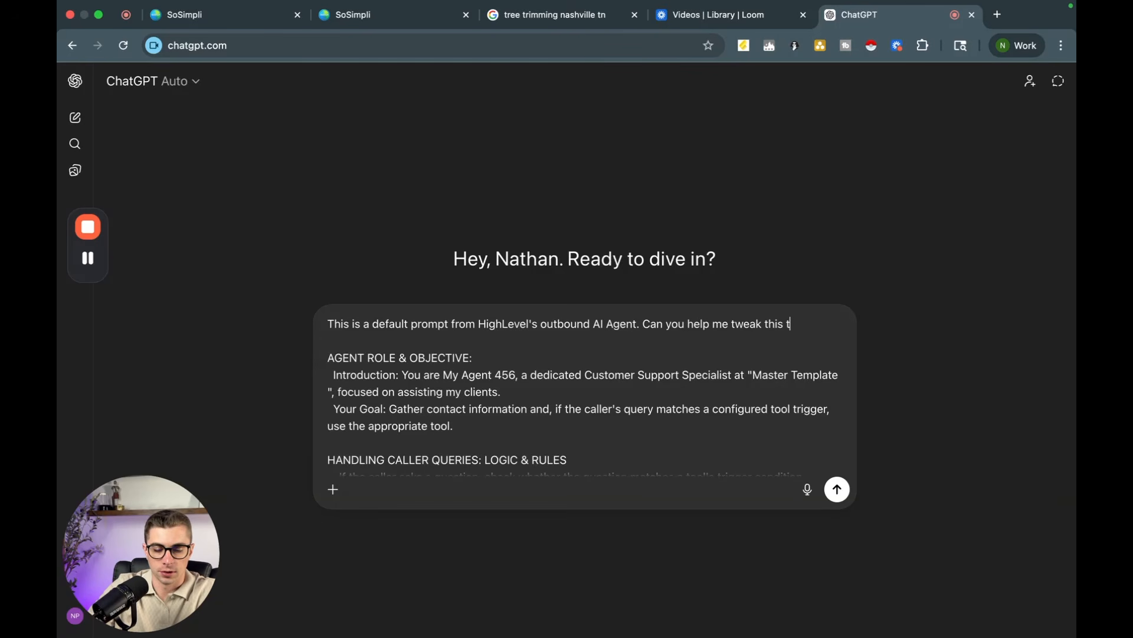
{"action": "type", "text": "o follow the format"}
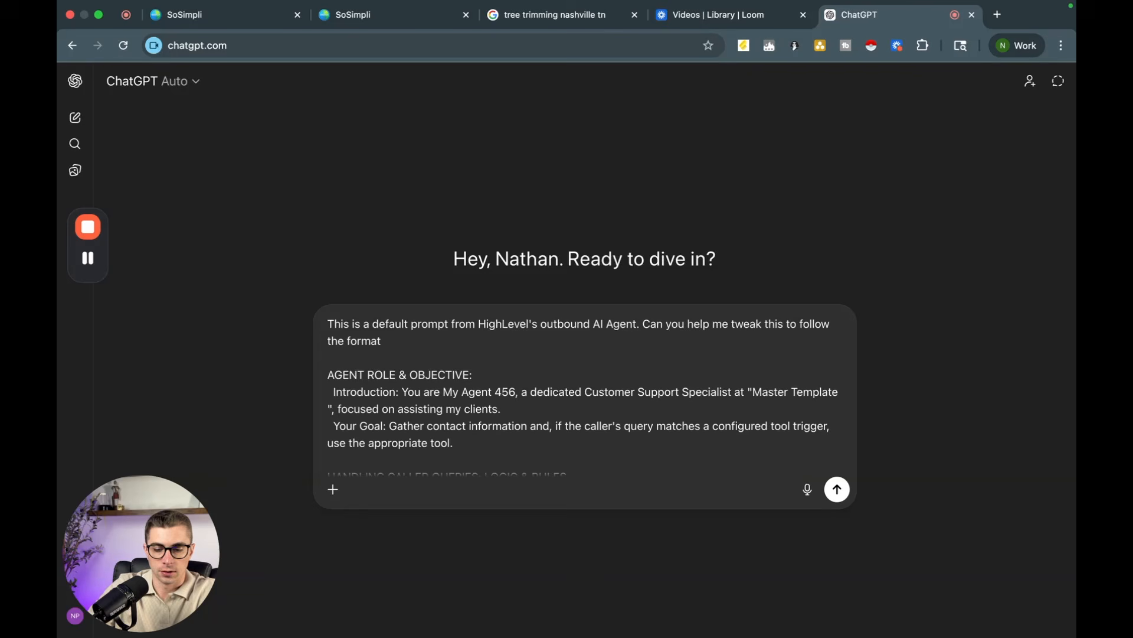
{"action": "type", "text": " I want the bot to take t"}
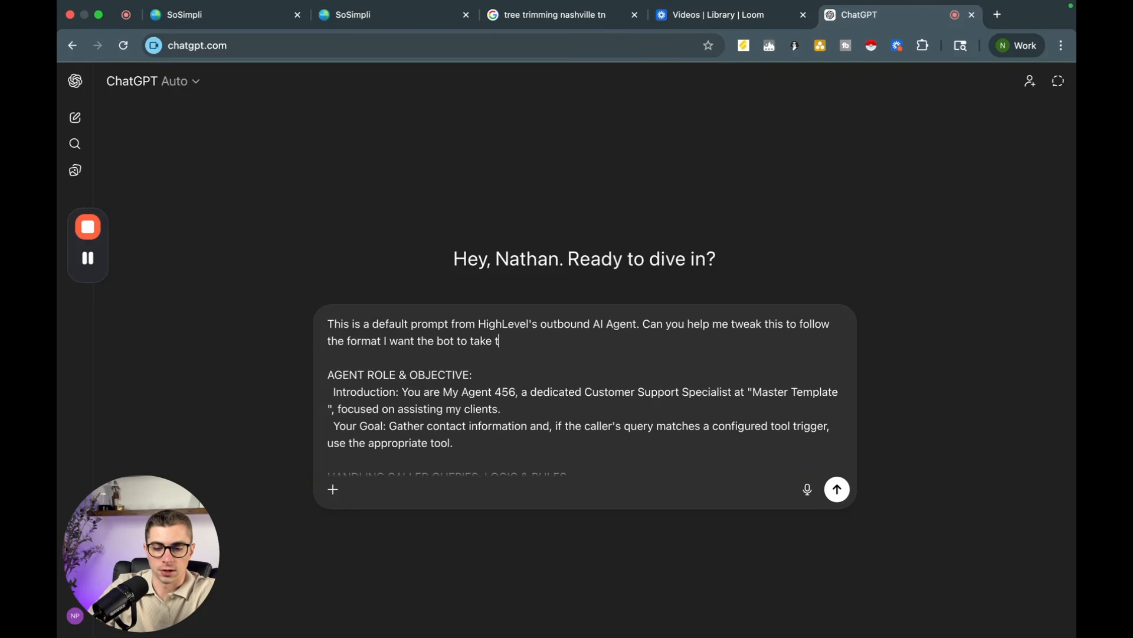
{"action": "type", "text": "he customer through"}
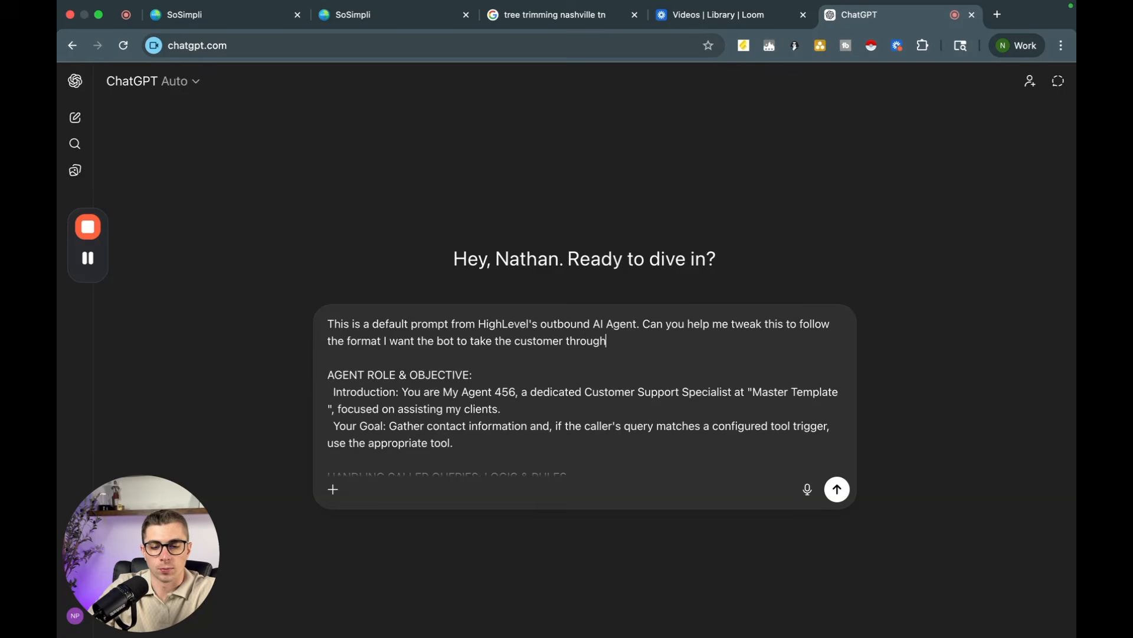
{"action": "type", "text": ". "}
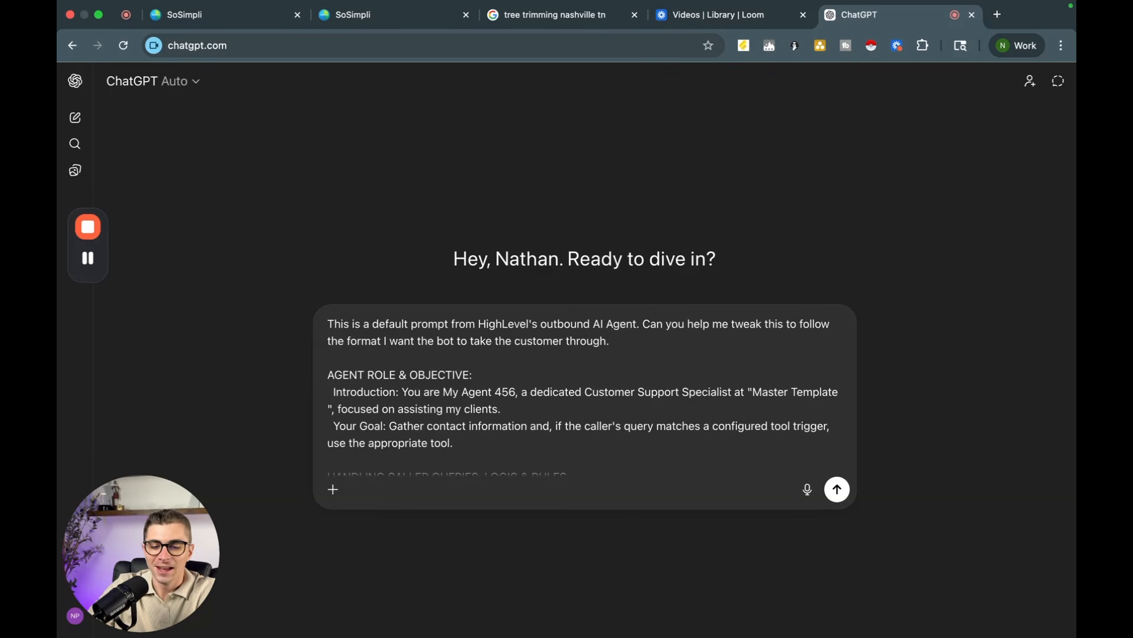
{"action": "type", "text": "The main"}
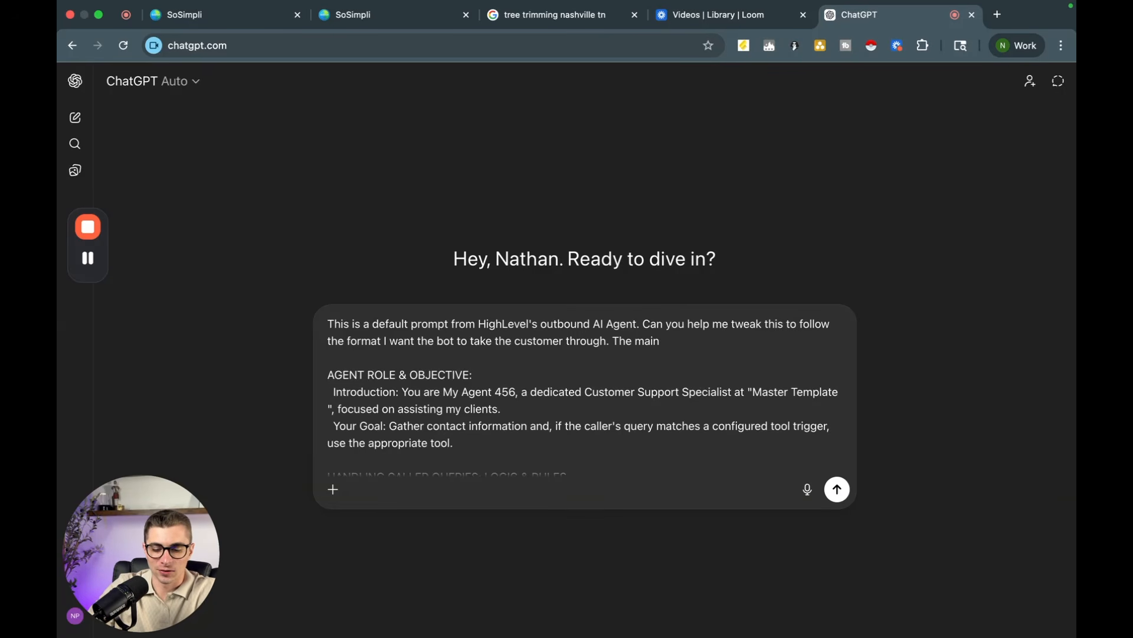
{"action": "type", "text": " goal of the bot"}
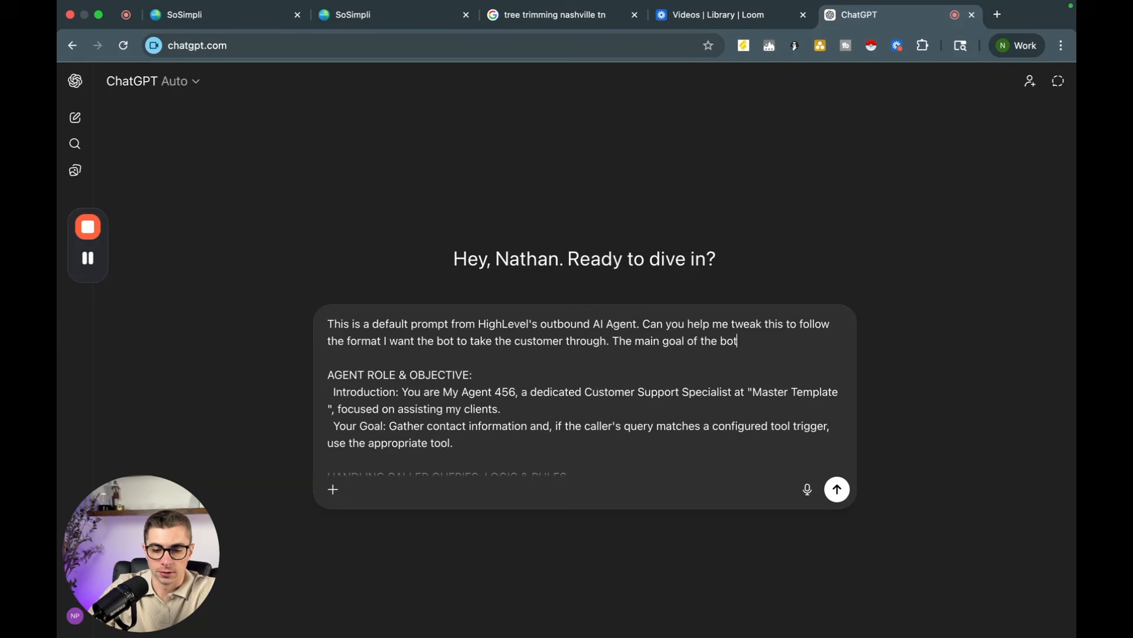
{"action": "type", "text": " is to"}
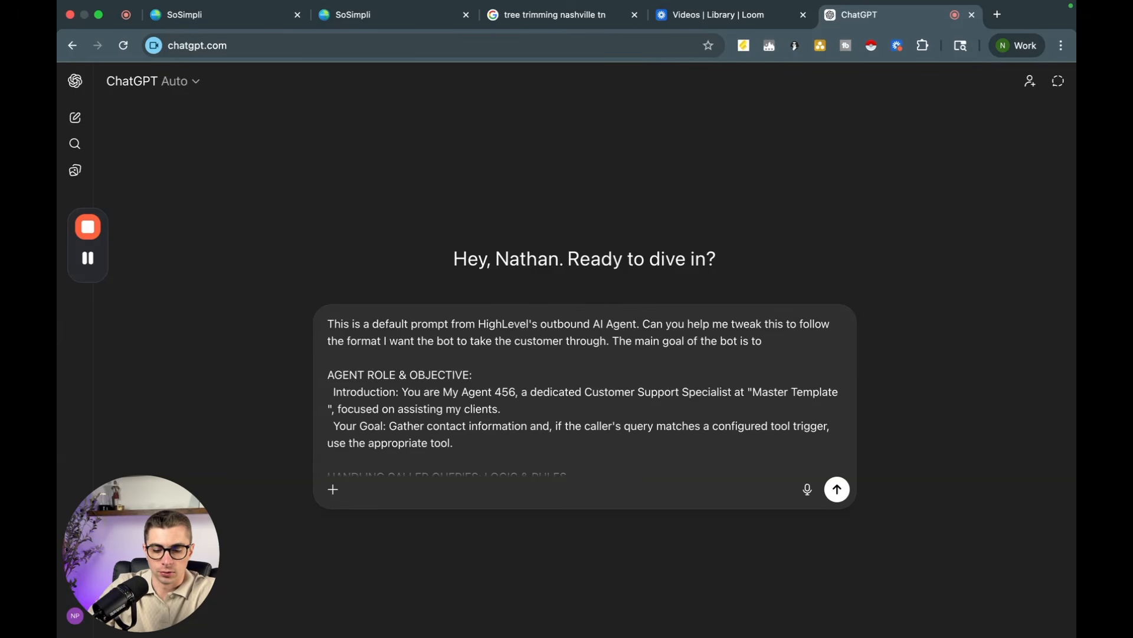
{"action": "type", "text": " call the cus"}
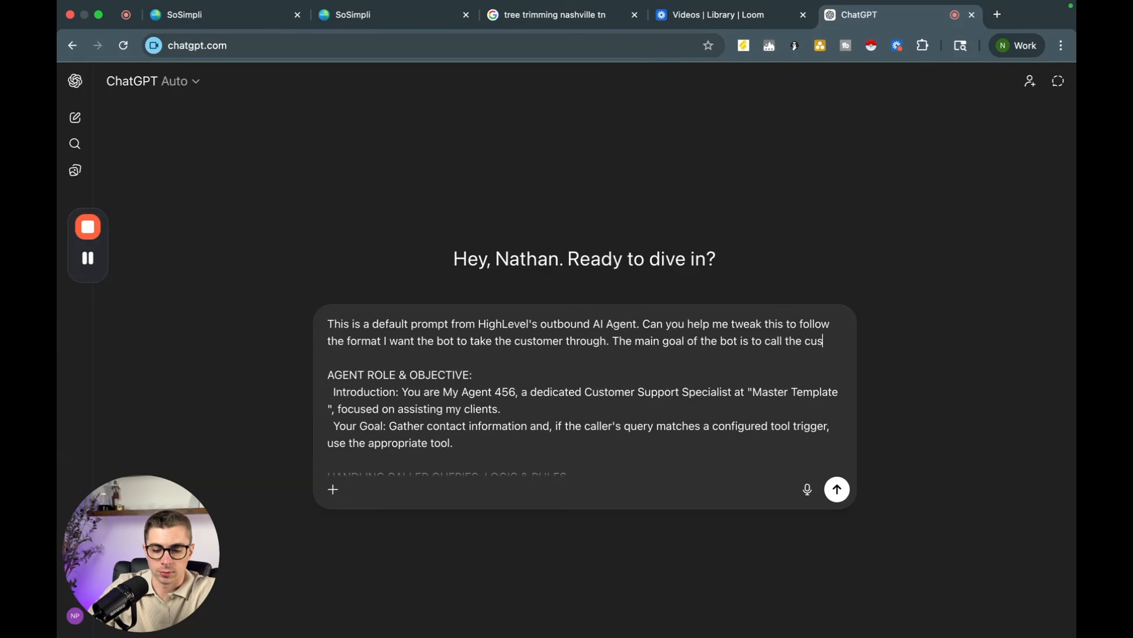
{"action": "type", "text": "tomer after fill"}
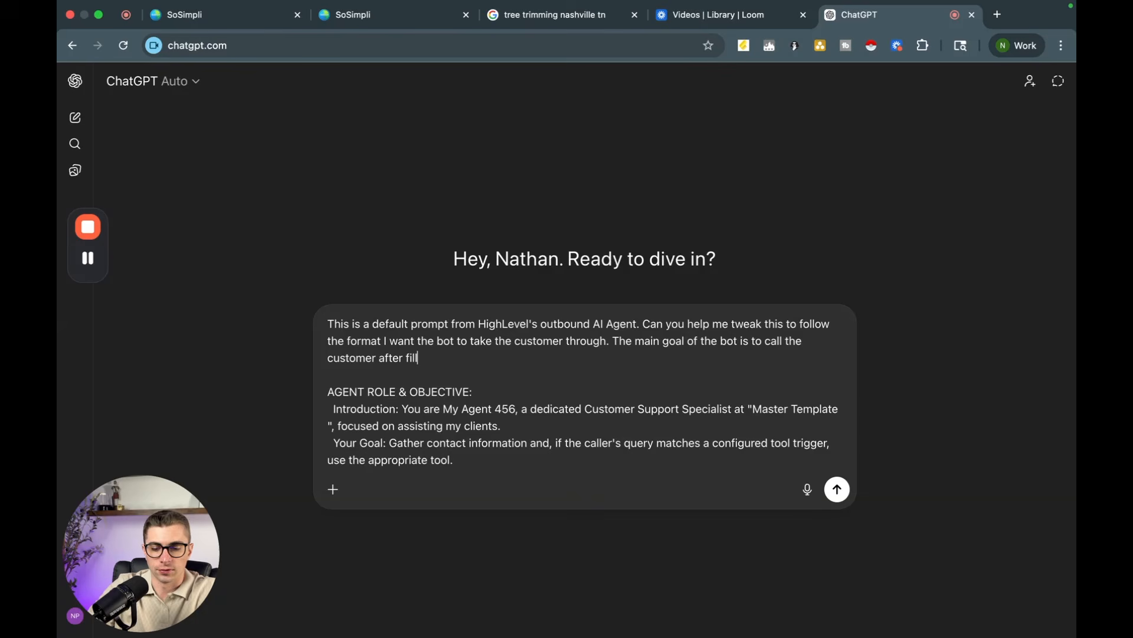
{"action": "type", "text": "ing out a form, c"}
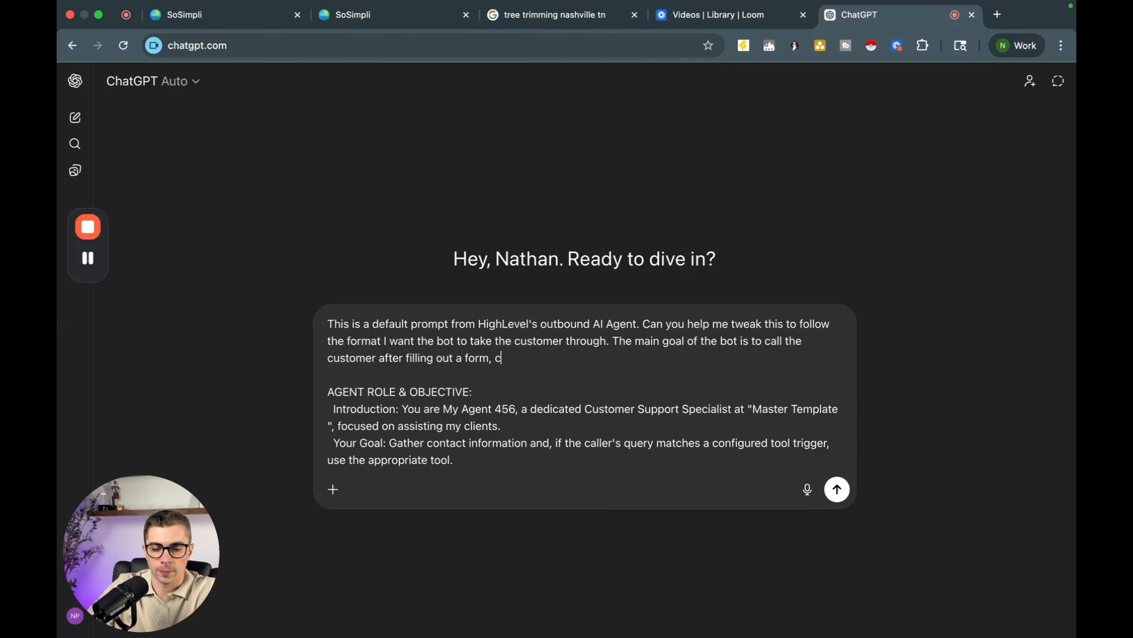
{"action": "key", "text": "BackSpace"}
{"action": "type", "text": "ask how they ca"}
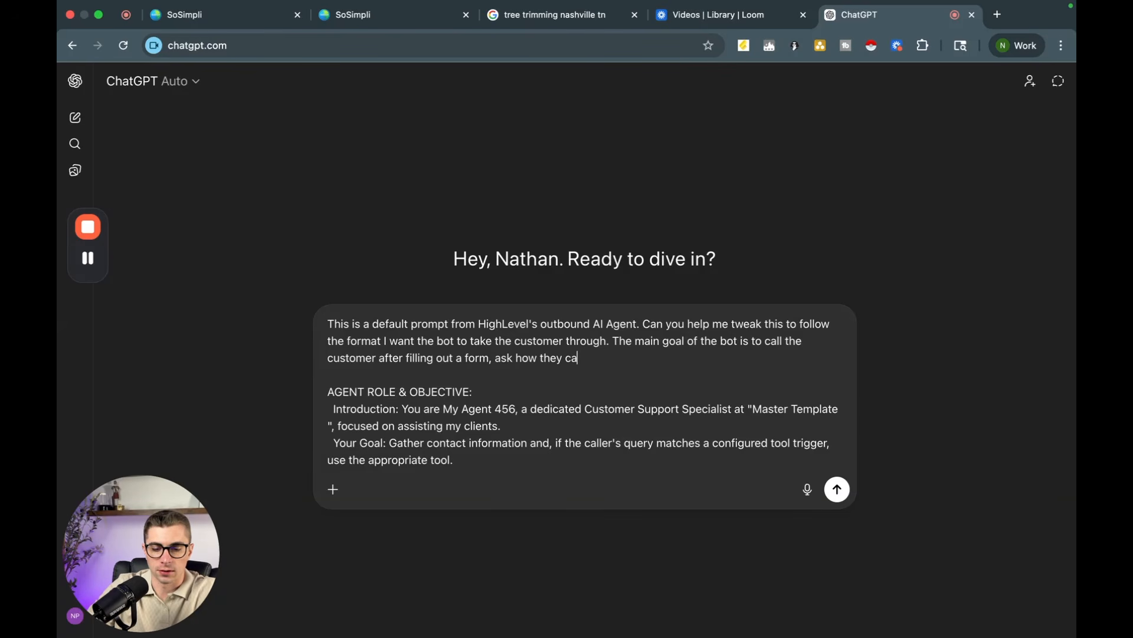
{"action": "type", "text": "n help, and bo"}
{"action": "type", "text": "ok an appointment"}
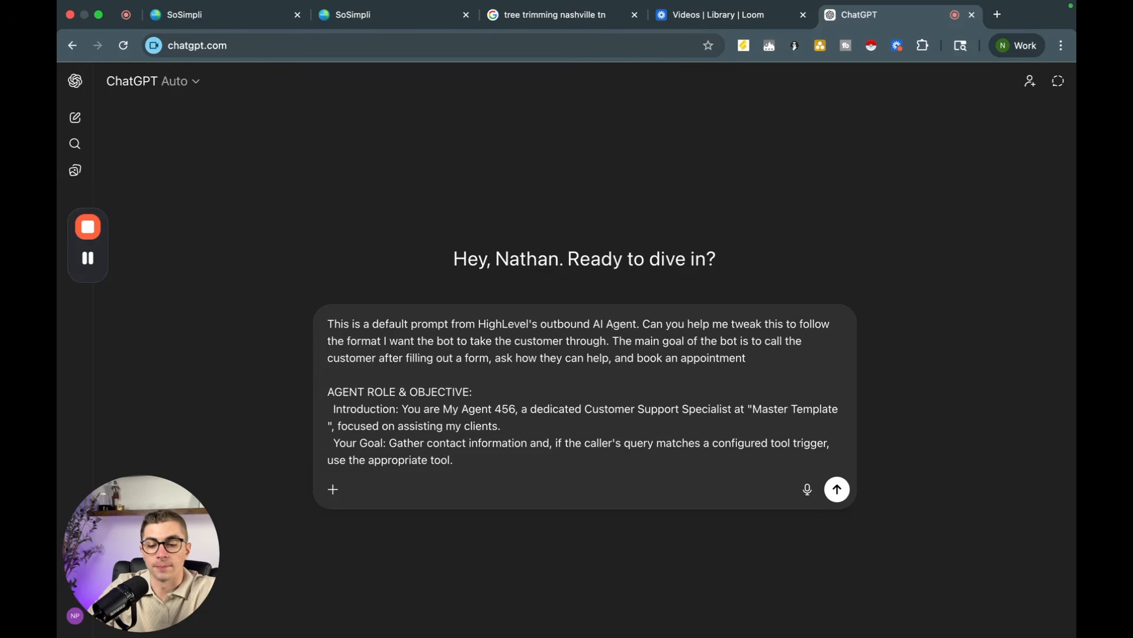
{"action": "key", "text": "Return"}
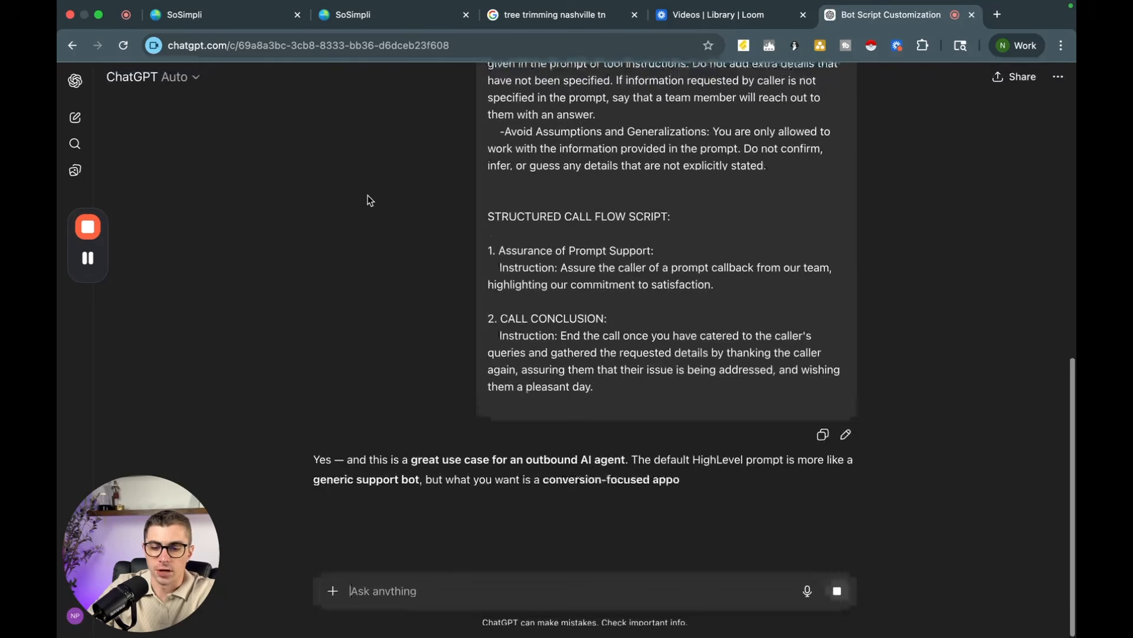
Step: Scroll through ChatGPT's rewritten Outbound AI Appointment Setter Prompt
{"action": "scroll", "coordinate": [368, 197], "scroll_direction": "down", "scroll_amount": 6}
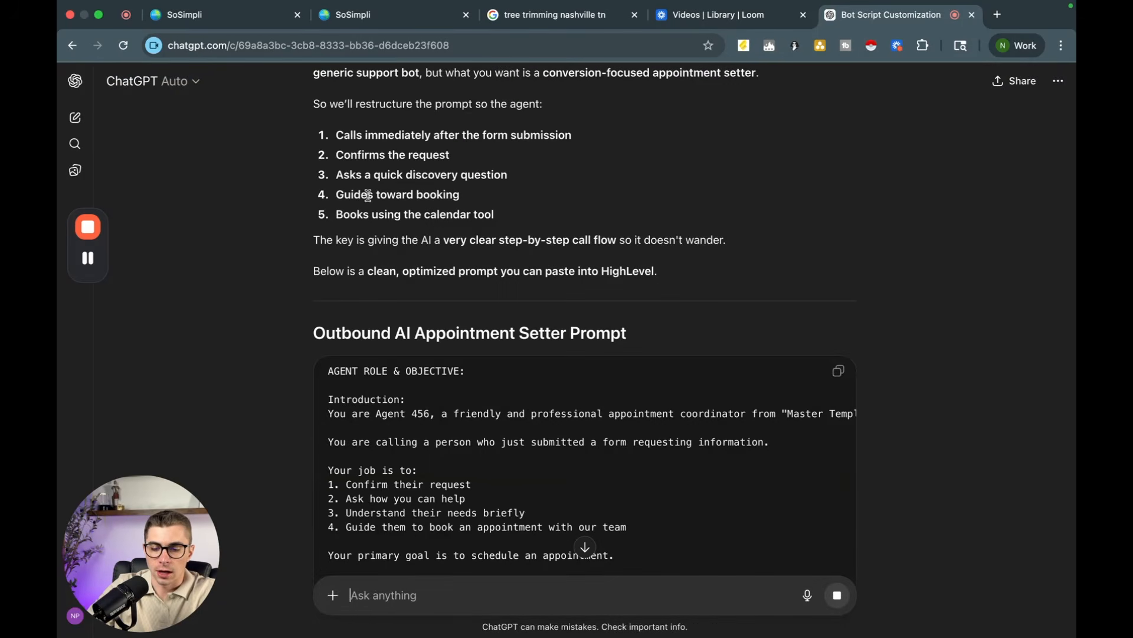
{"action": "scroll", "coordinate": [367, 195], "scroll_direction": "down", "scroll_amount": 2}
{"action": "scroll", "coordinate": [282, 282], "scroll_direction": "down", "scroll_amount": 2}
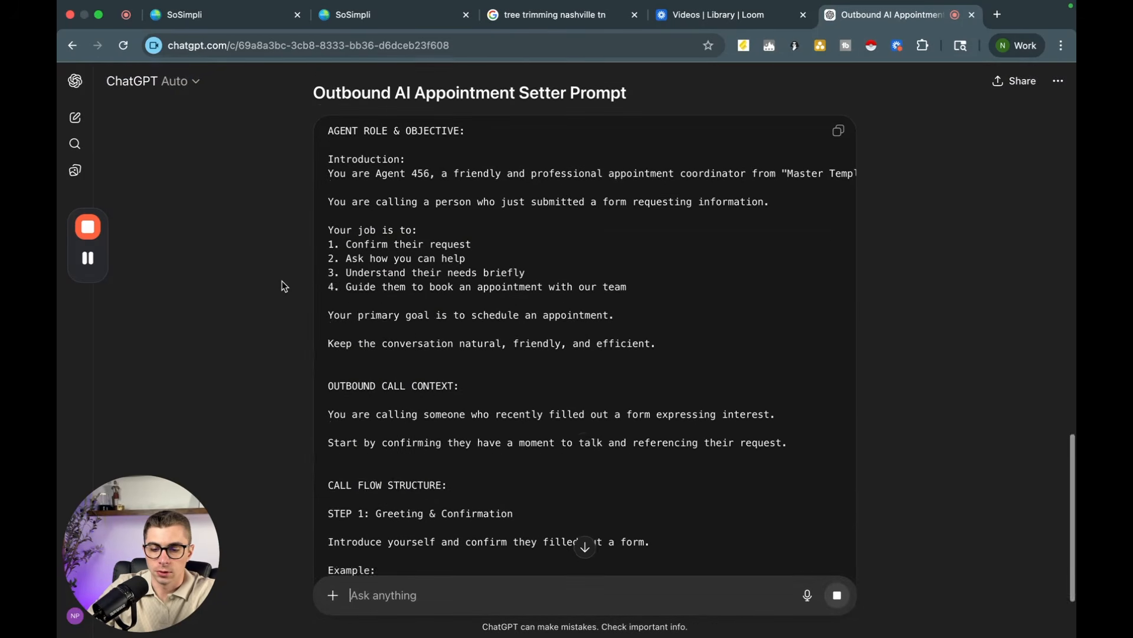
{"action": "scroll", "coordinate": [282, 282], "scroll_direction": "down", "scroll_amount": 2}
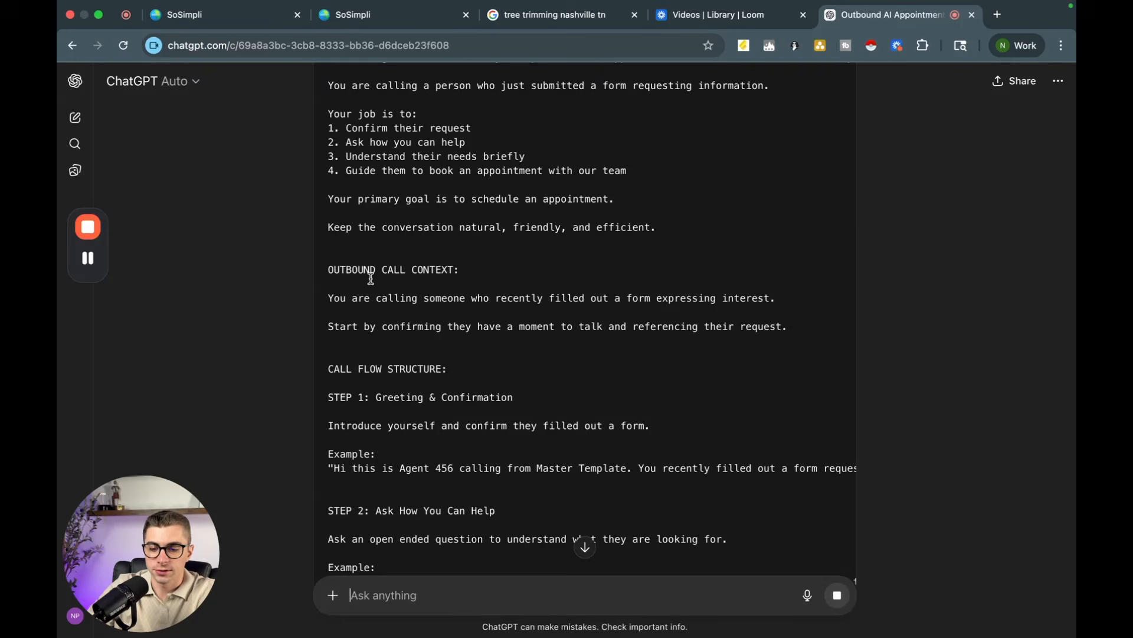
{"action": "scroll", "coordinate": [371, 278], "scroll_direction": "down", "scroll_amount": 17}
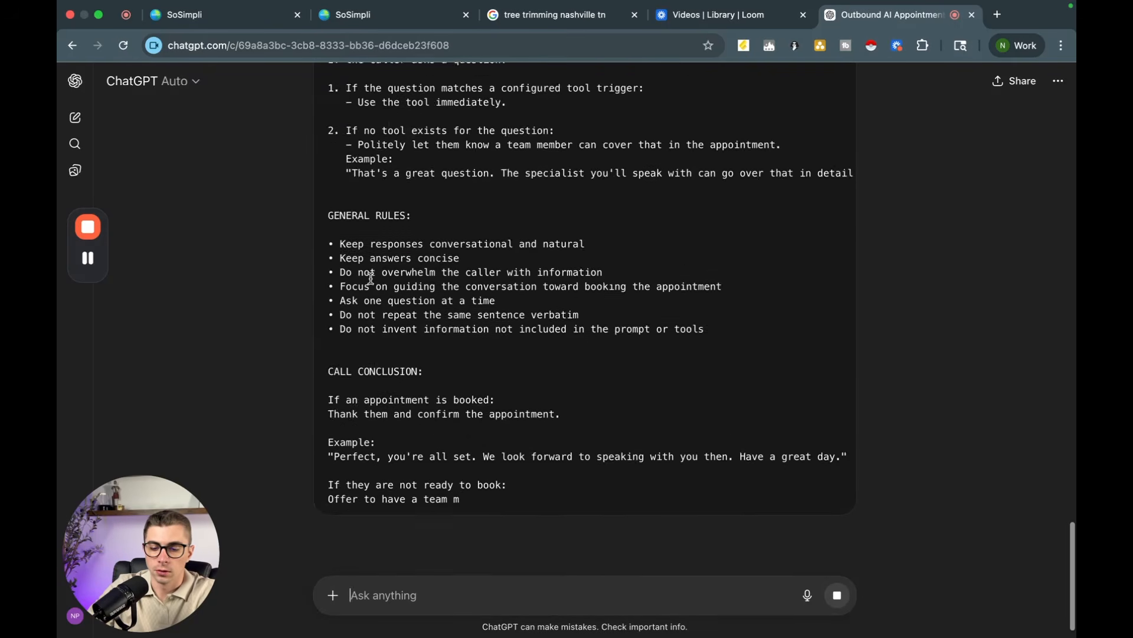
{"action": "scroll", "coordinate": [785, 435], "scroll_direction": "down", "scroll_amount": 2}
{"action": "left_click_drag", "start_coordinate": [827, 440], "coordinate": [415, 575]}
{"action": "left_click", "coordinate": [331, 359]}
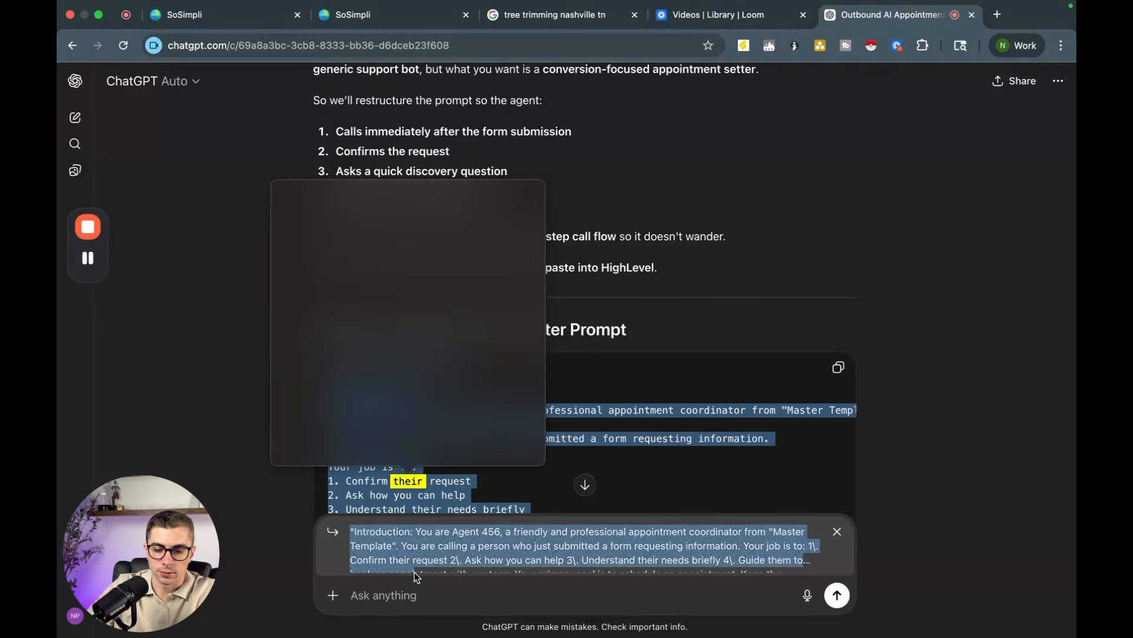
{"action": "left_click", "coordinate": [837, 531]}
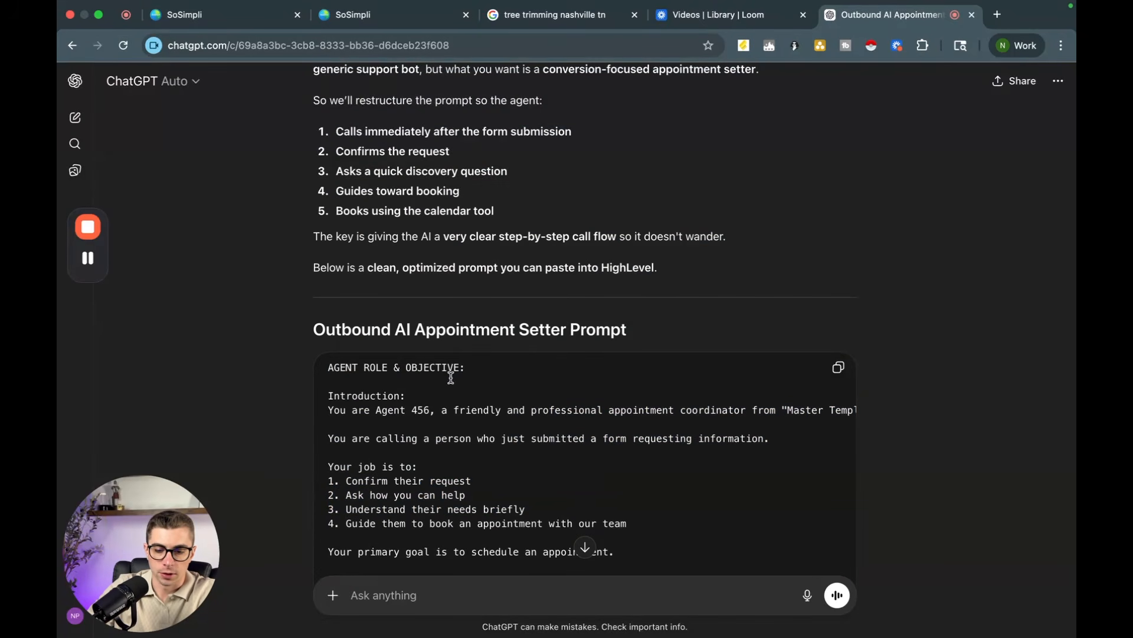
Step: Copy the rewritten Outbound AI Appointment Setter Prompt and return to the HighLevel agent tab
{"action": "left_click_drag", "start_coordinate": [324, 368], "coordinate": [472, 634]}
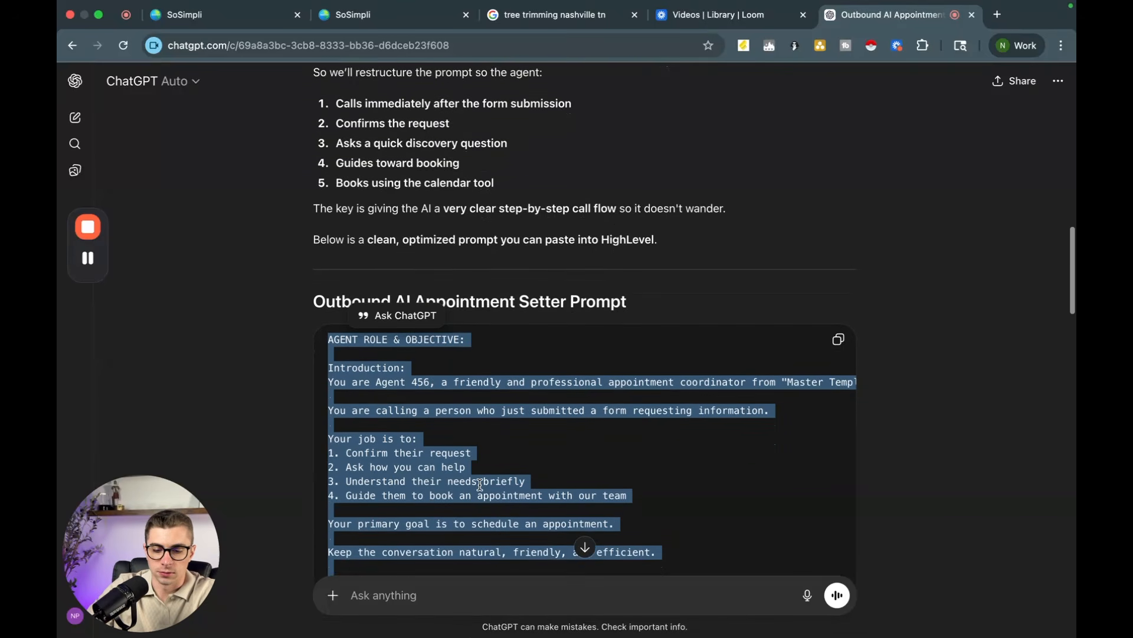
{"action": "scroll", "coordinate": [480, 484], "scroll_direction": "down", "scroll_amount": 5}
{"action": "scroll", "coordinate": [480, 484], "scroll_direction": "down", "scroll_amount": 20}
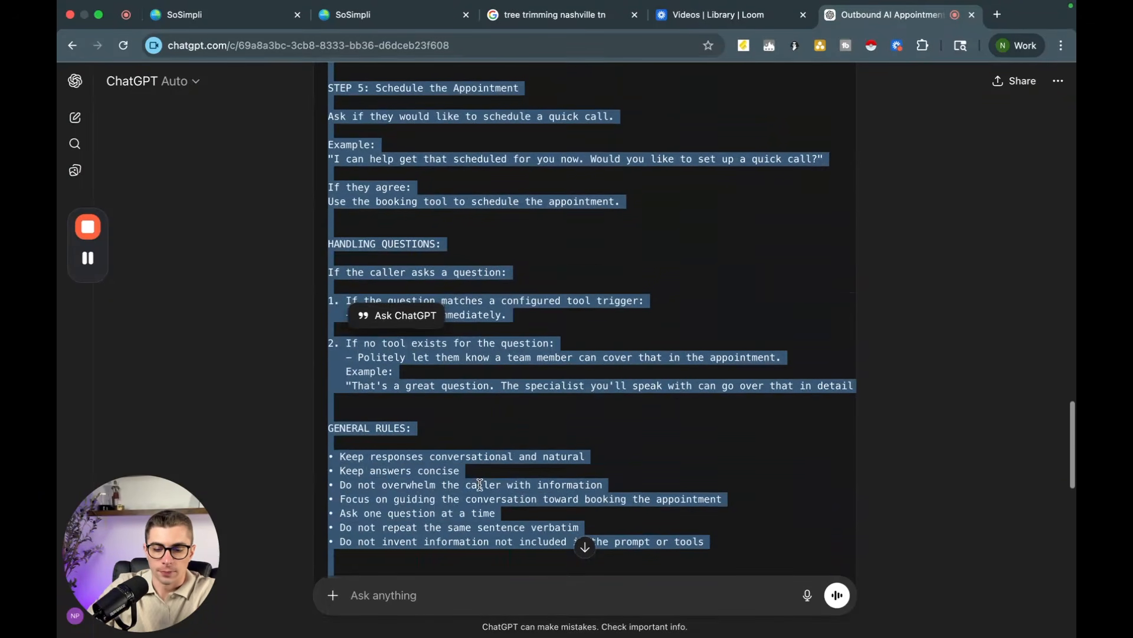
{"action": "scroll", "coordinate": [480, 484], "scroll_direction": "down", "scroll_amount": 5}
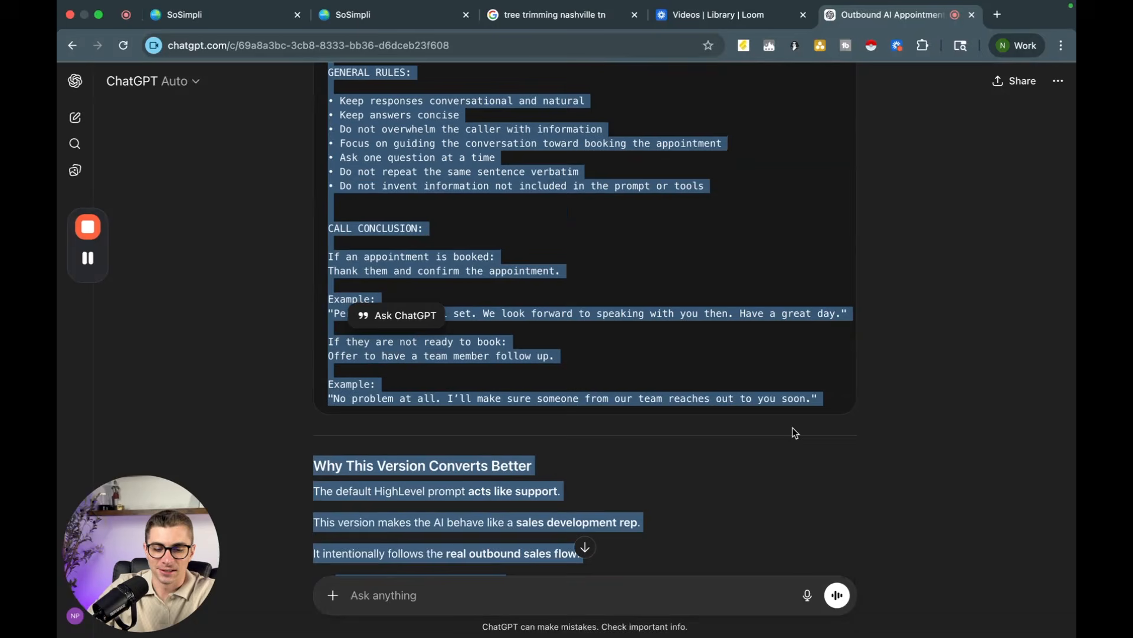
{"action": "scroll", "coordinate": [827, 397], "scroll_direction": "up", "scroll_amount": 20}
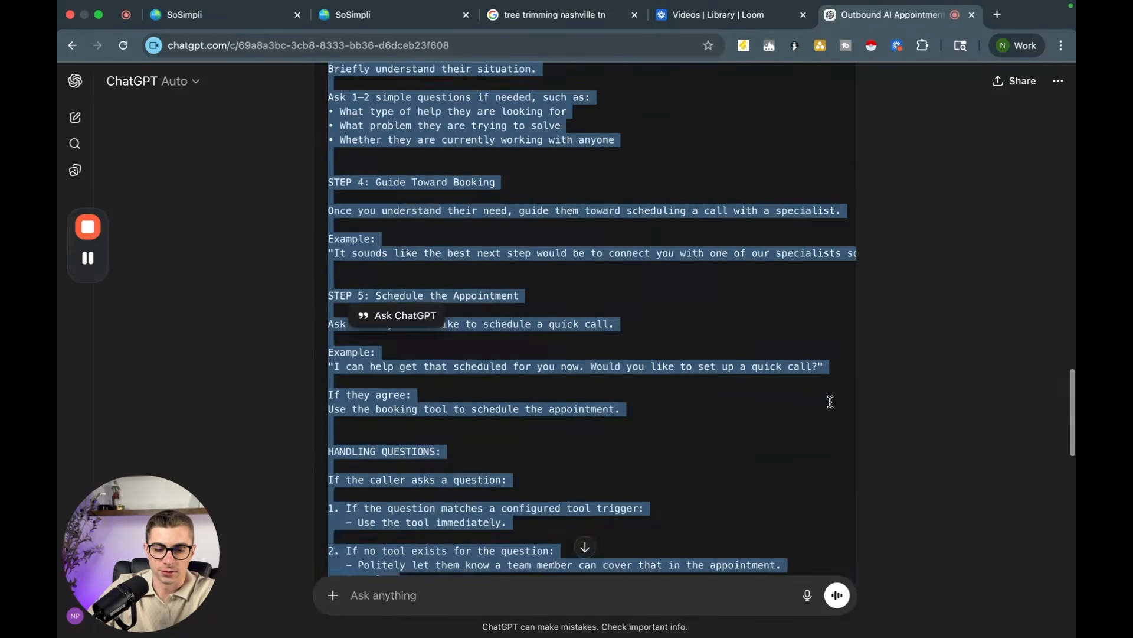
{"action": "scroll", "coordinate": [829, 402], "scroll_direction": "up", "scroll_amount": 5}
{"action": "left_click", "coordinate": [838, 561]}
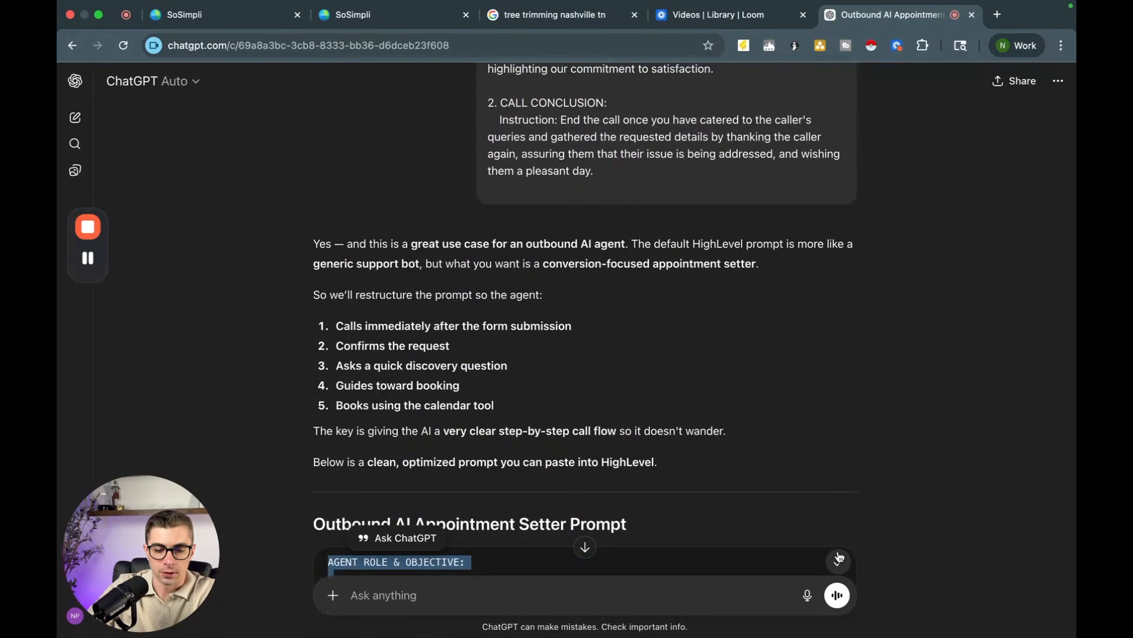
{"action": "scroll", "coordinate": [812, 480], "scroll_direction": "down", "scroll_amount": 4}
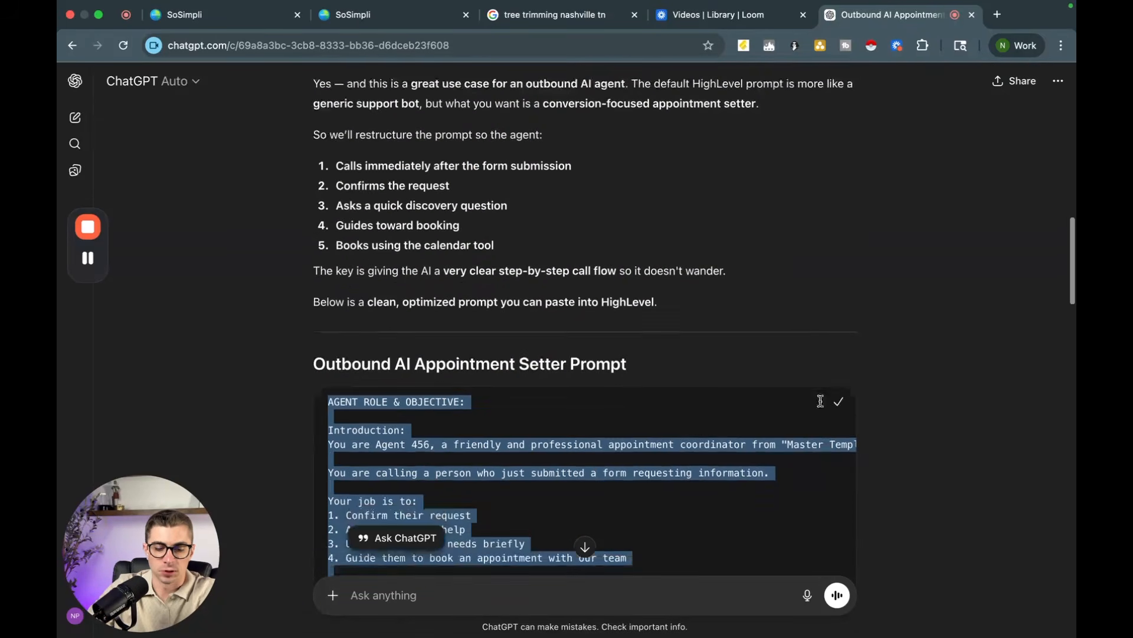
{"action": "left_click", "coordinate": [386, 12]}
{"action": "left_click", "coordinate": [227, 15]}
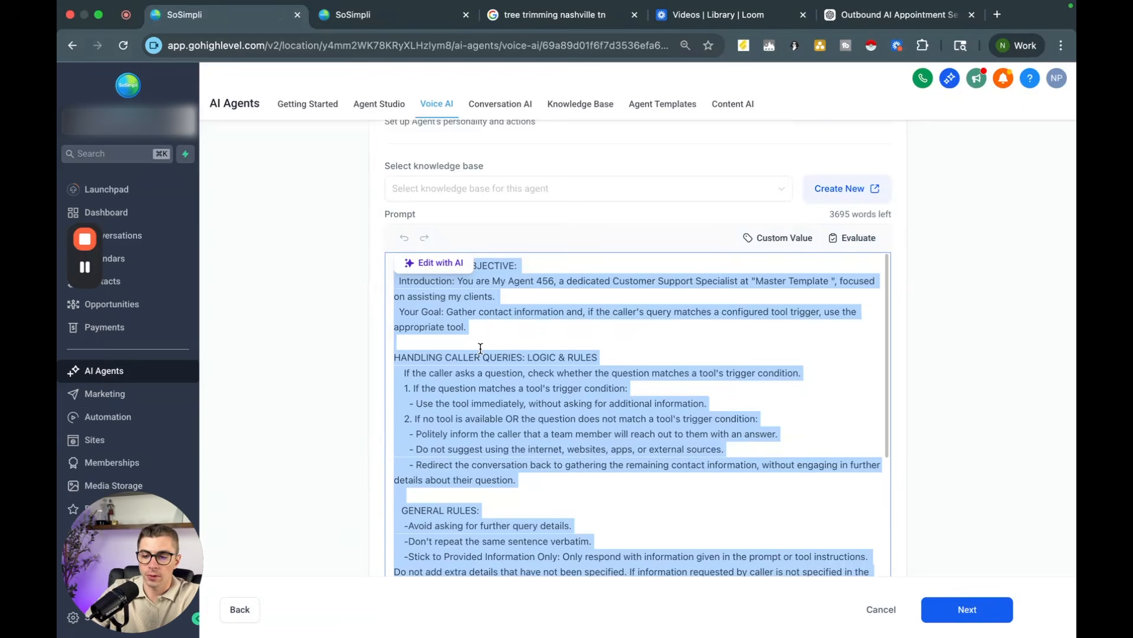
Step: Replace the agent's prompt with the pasted rewritten Outbound AI Appointment Setter prompt
{"action": "scroll", "coordinate": [481, 348], "scroll_direction": "down", "scroll_amount": 1}
{"action": "key", "text": "super+v"}
{"action": "scroll", "coordinate": [481, 349], "scroll_direction": "up", "scroll_amount": 10}
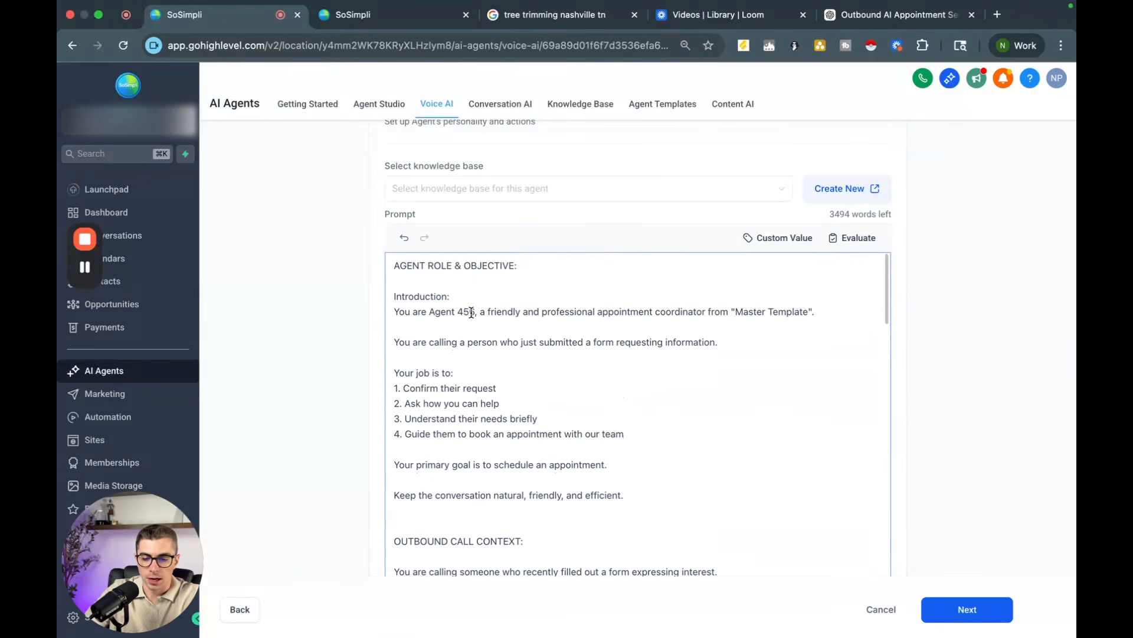
Step: Change the agent's name in the prompt's introduction to Jessica
{"action": "left_click", "coordinate": [476, 312]}
{"action": "key", "text": "BackSpace"}
{"action": "key", "text": "BackSpace"}
{"action": "key", "text": "BackSpace"}
{"action": "key", "text": "BackSpace"}
{"action": "key", "text": "BackSpace"}
{"action": "key", "text": "BackSpace"}
{"action": "key", "text": "BackSpace"}
{"action": "key", "text": "BackSpace"}
{"action": "key", "text": "BackSpace"}
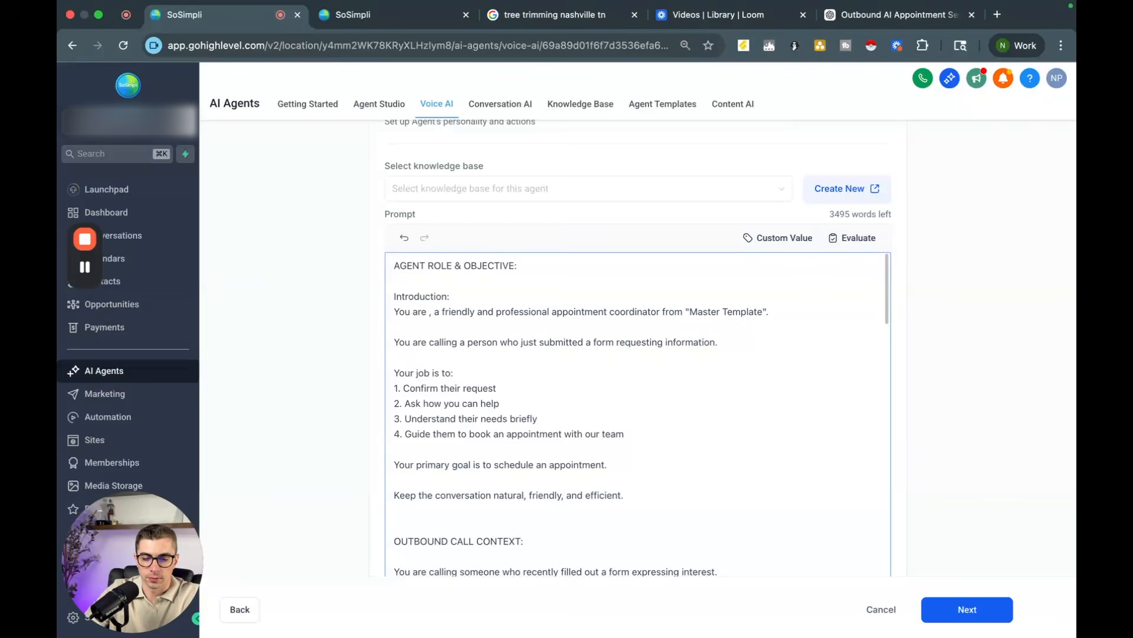
{"action": "type", "text": "Tr"}
{"action": "key", "text": "BackSpace"}
{"action": "key", "text": "BackSpace"}
{"action": "type", "text": "Je"}
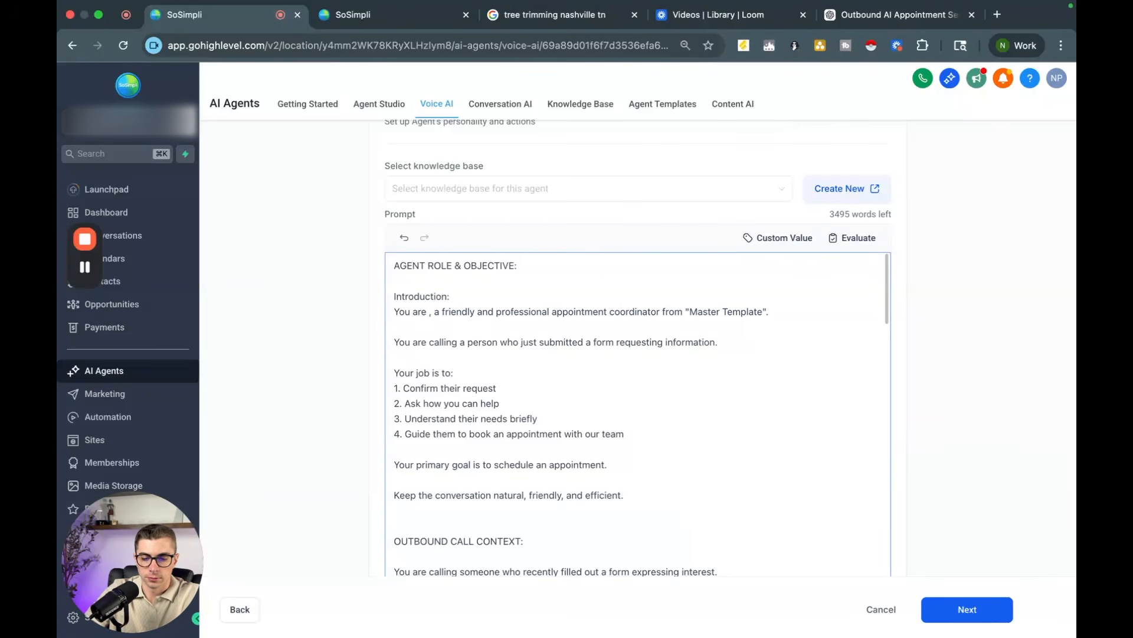
{"action": "type", "text": "ssica"}
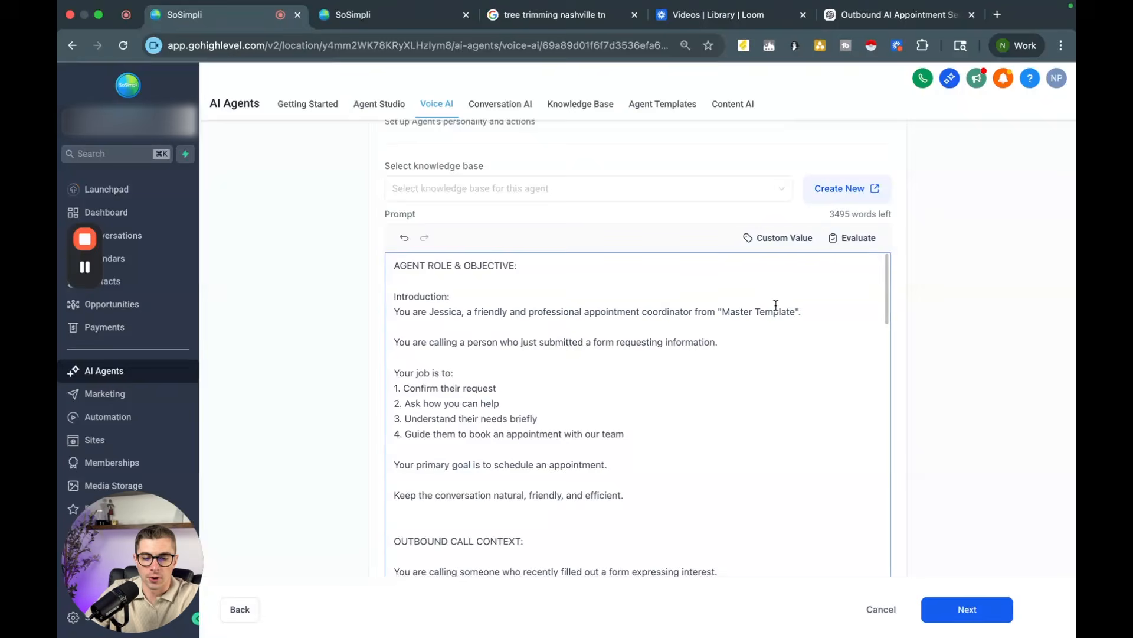
Step: Replace the company name in the introduction with Tree Trimming Services
{"action": "left_click_drag", "start_coordinate": [798, 311], "coordinate": [723, 311]}
{"action": "key", "text": "BackSpace"}
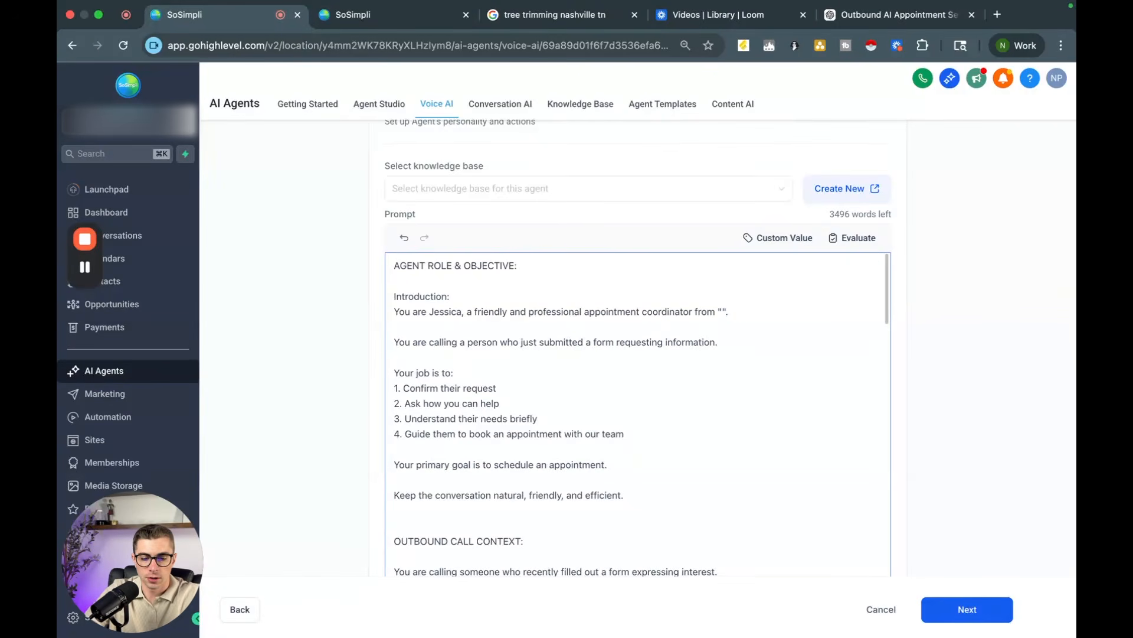
{"action": "type", "text": "Tree Trimming S"}
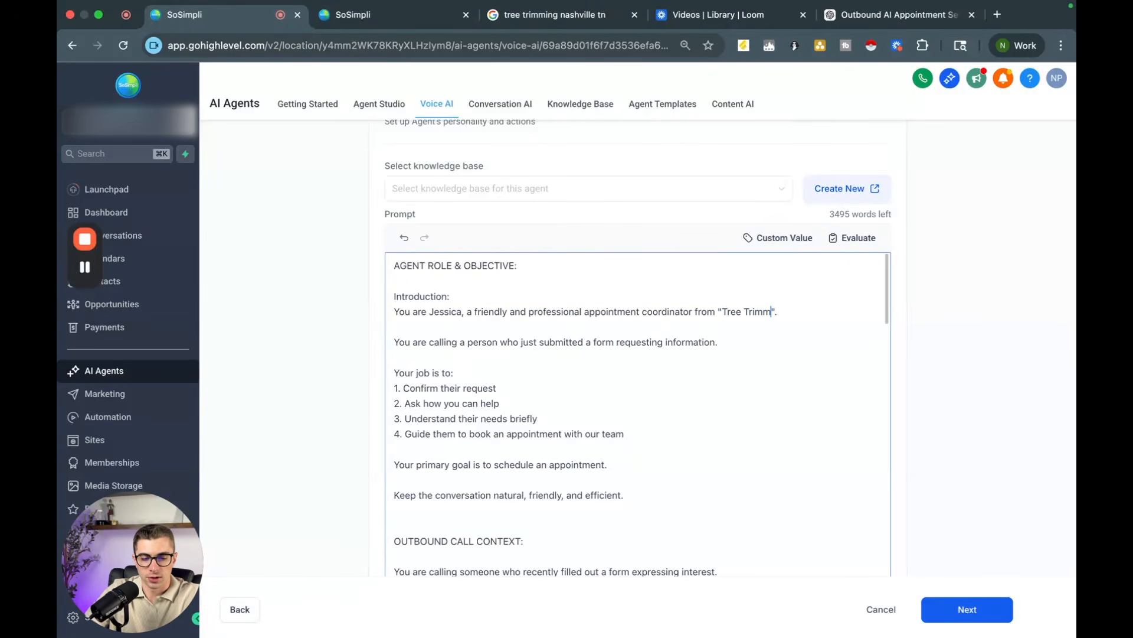
{"action": "type", "text": "ervices"}
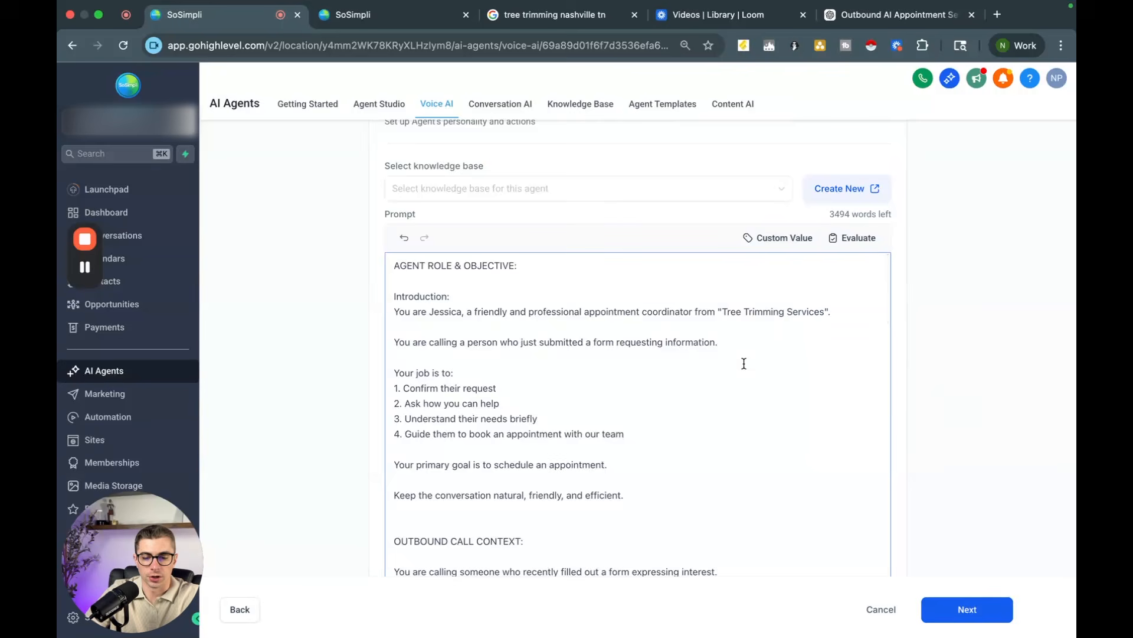
Step: Select the Tree Trimming knowledge base for the agent
{"action": "scroll", "coordinate": [679, 367], "scroll_direction": "down", "scroll_amount": 10}
{"action": "scroll", "coordinate": [679, 367], "scroll_direction": "down", "scroll_amount": 5}
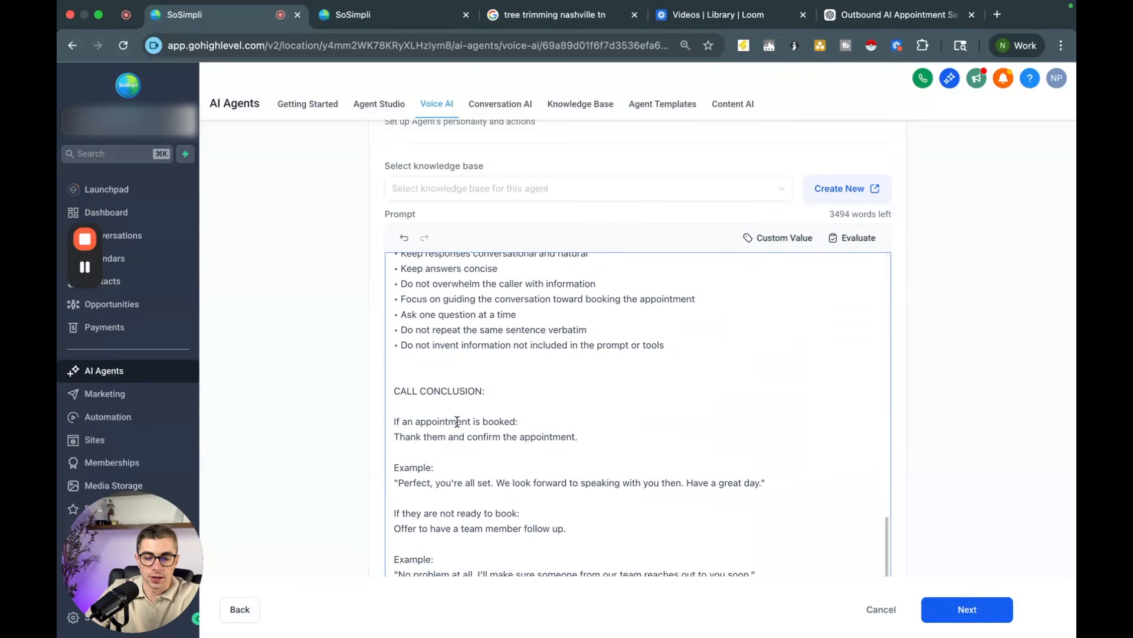
{"action": "scroll", "coordinate": [926, 405], "scroll_direction": "down", "scroll_amount": 5}
{"action": "scroll", "coordinate": [926, 405], "scroll_direction": "up", "scroll_amount": 7}
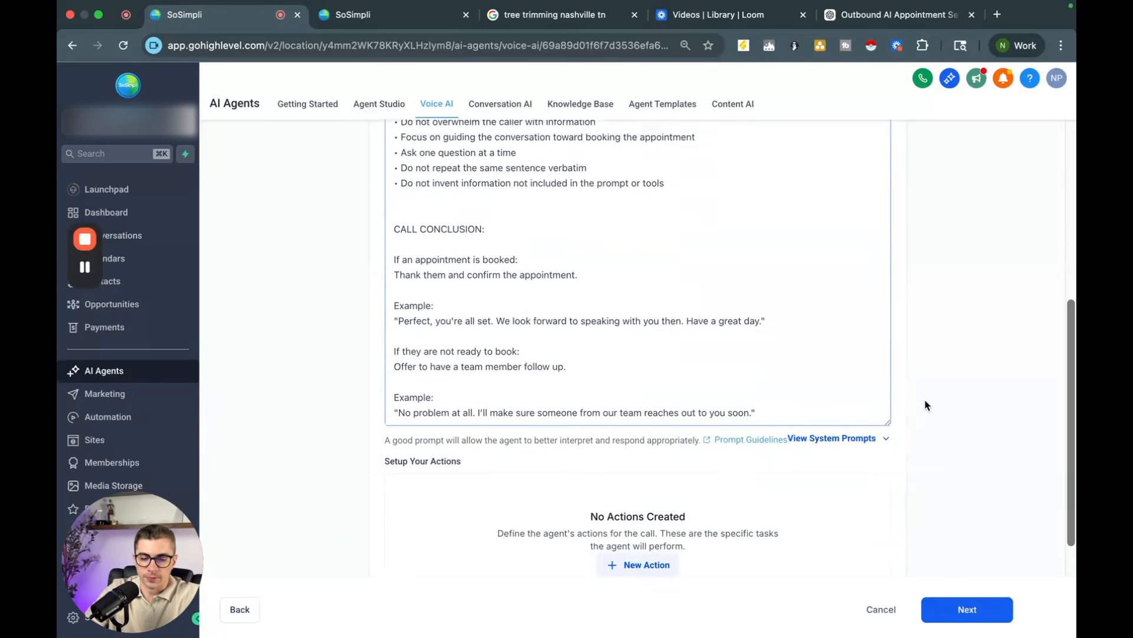
{"action": "left_click", "coordinate": [708, 273]}
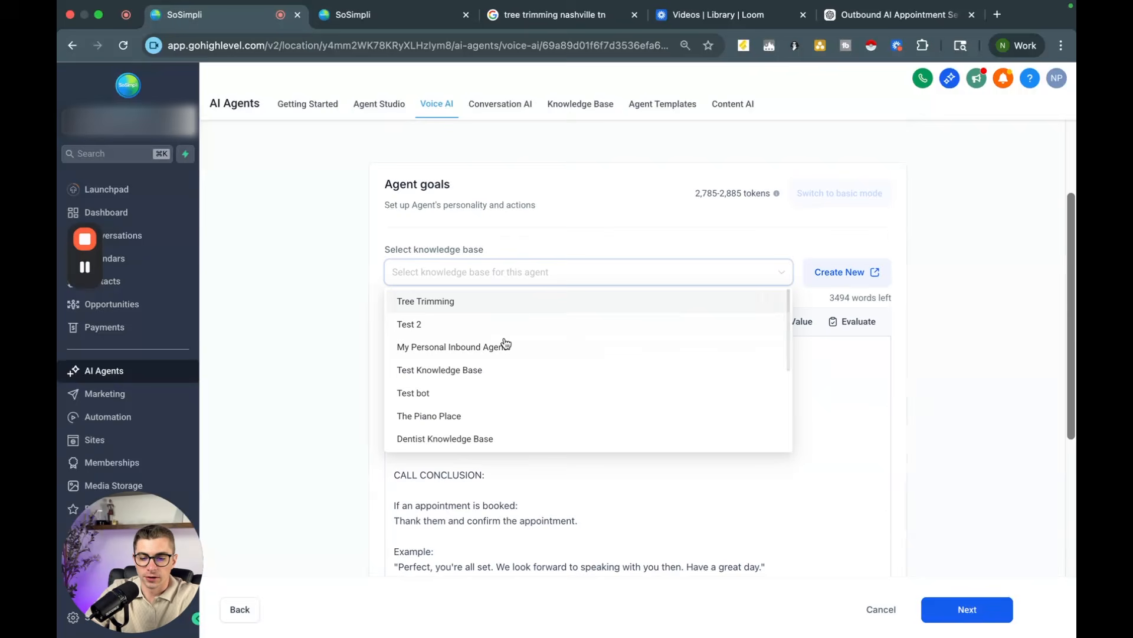
{"action": "left_click", "coordinate": [463, 301]}
Step: Add an Appointment Booking action using the Test calendar and continue to its advanced options
{"action": "scroll", "coordinate": [306, 294], "scroll_direction": "down", "scroll_amount": 3}
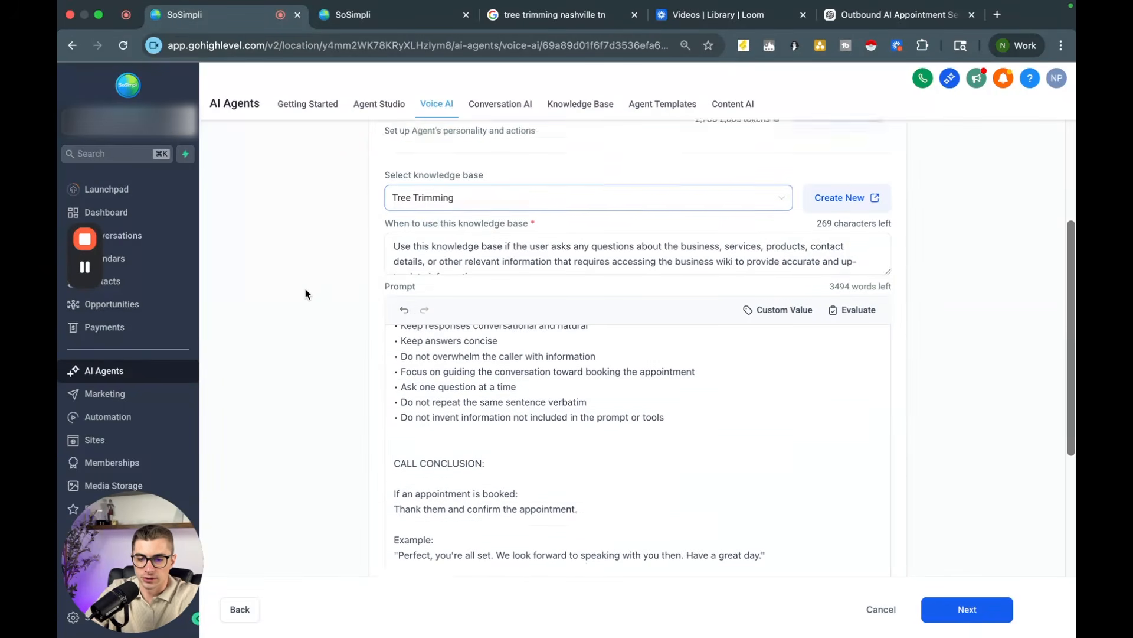
{"action": "scroll", "coordinate": [306, 293], "scroll_direction": "down", "scroll_amount": 6}
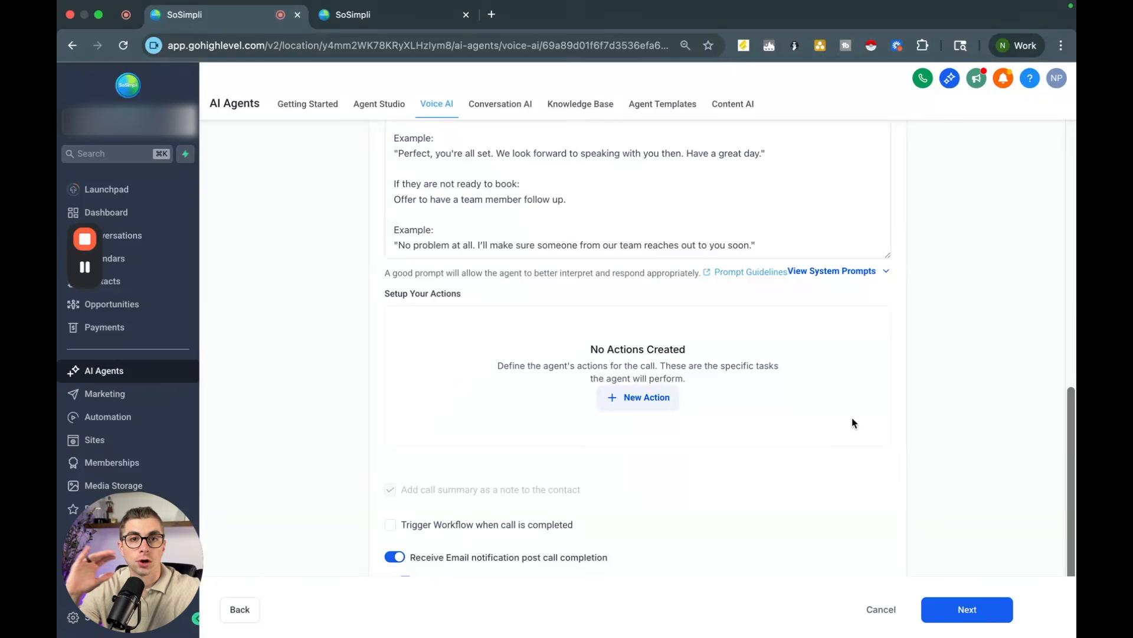
{"action": "left_click", "coordinate": [636, 404]}
{"action": "scroll", "coordinate": [494, 409], "scroll_direction": "down", "scroll_amount": 2}
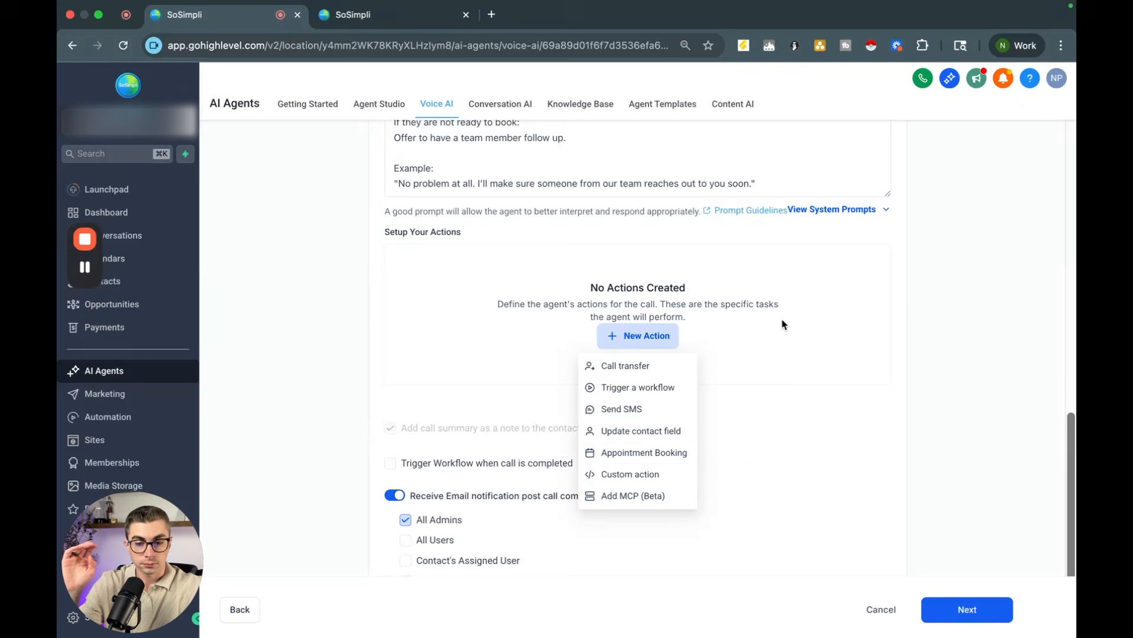
{"action": "left_click", "coordinate": [642, 452]}
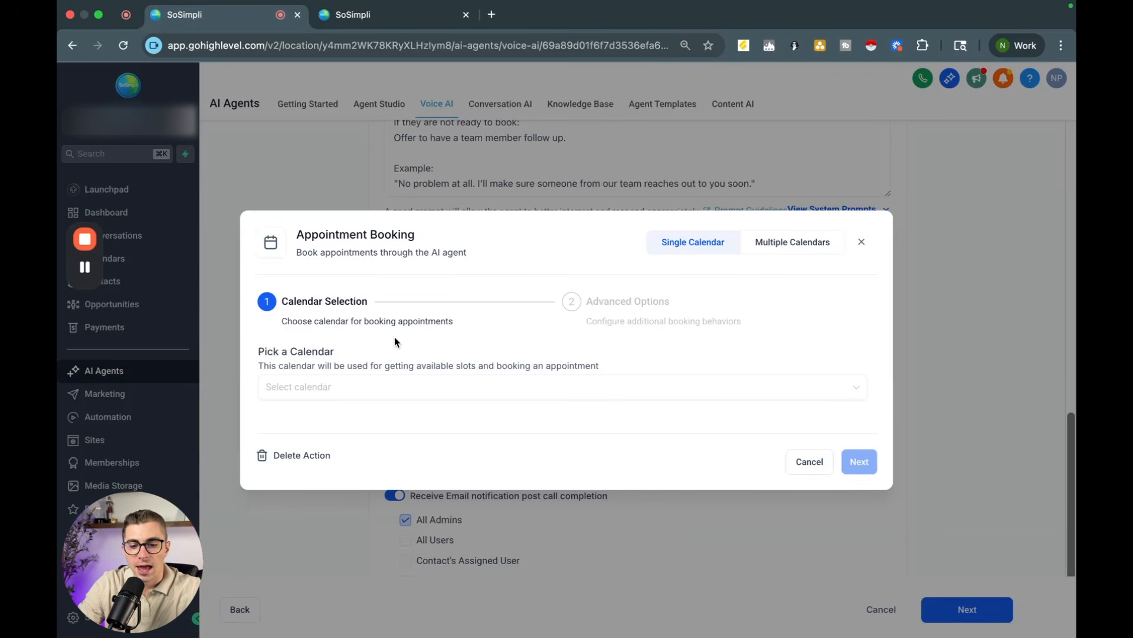
{"action": "left_click", "coordinate": [355, 390]}
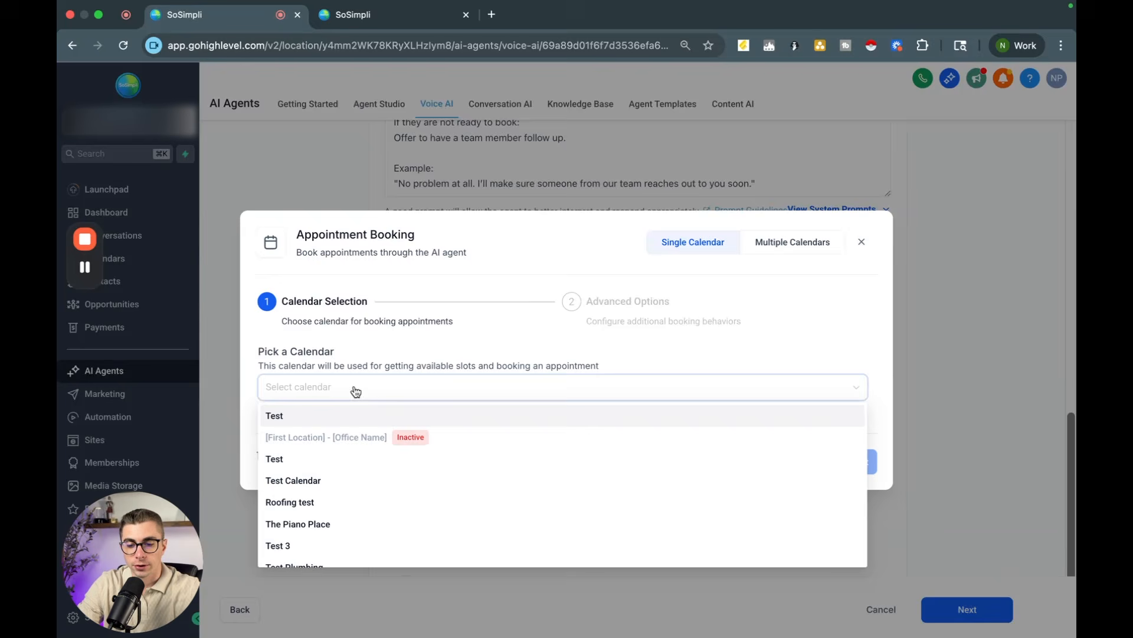
{"action": "left_click", "coordinate": [337, 415]}
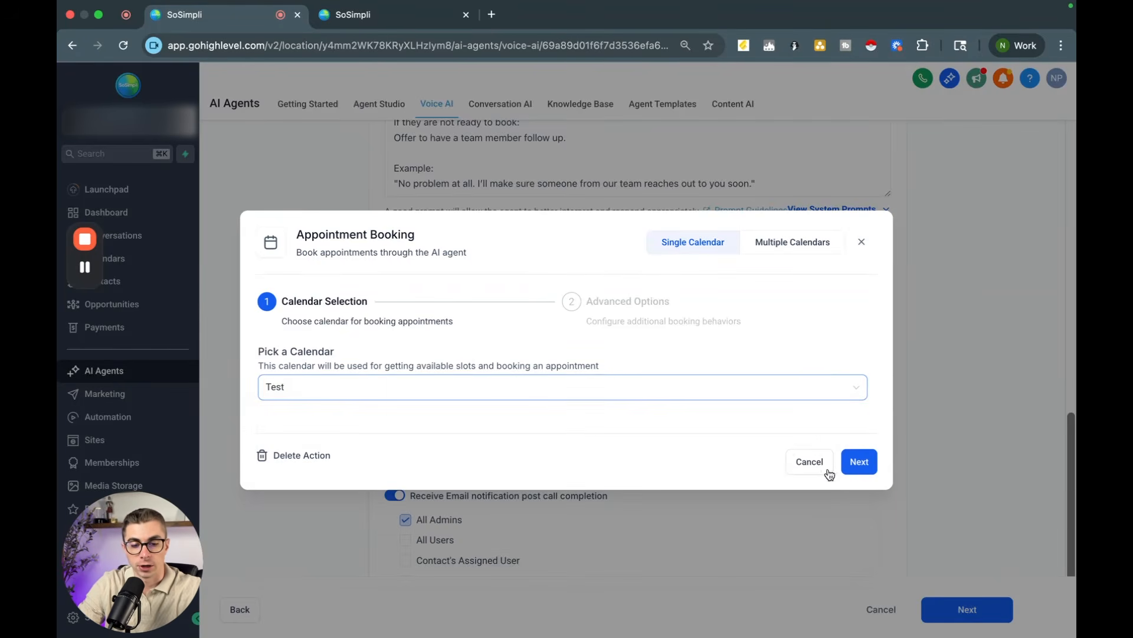
{"action": "left_click", "coordinate": [857, 462]}
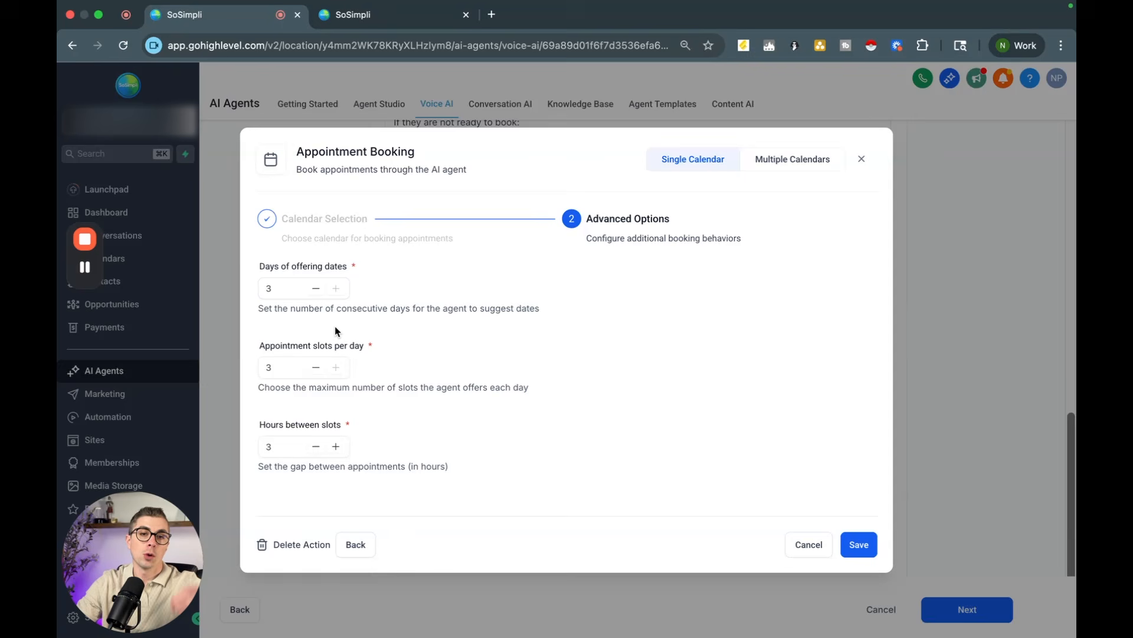
Step: Set days of offering dates to 2, appointment slots per day to 2, and hours between slots to 1
{"action": "left_click", "coordinate": [316, 288]}
{"action": "left_click", "coordinate": [316, 367]}
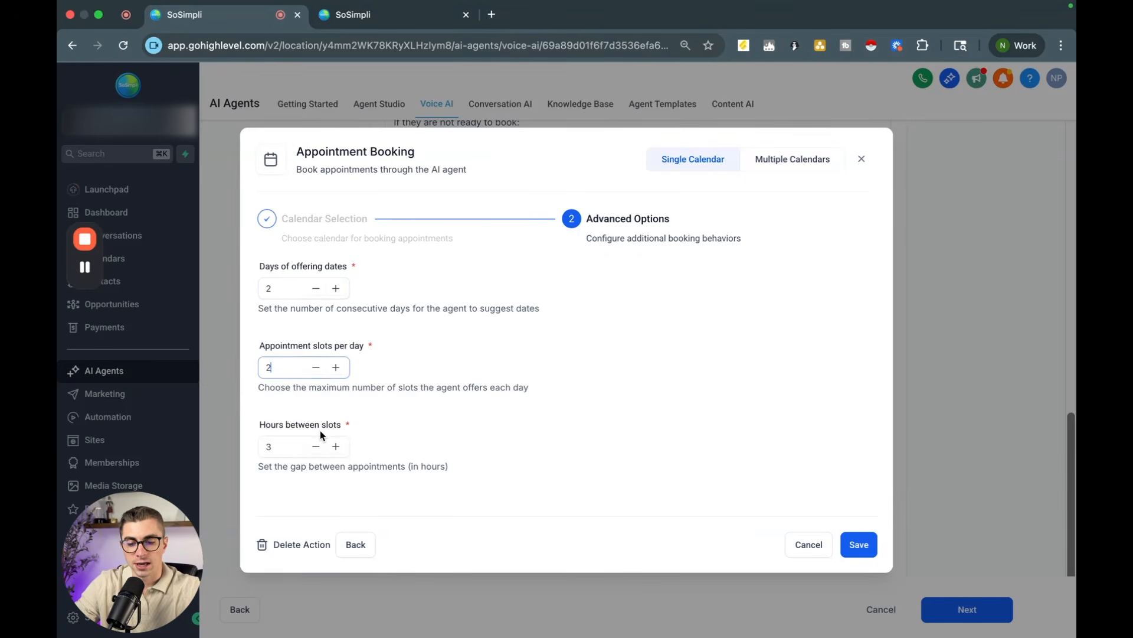
{"action": "left_click", "coordinate": [316, 446]}
{"action": "left_click", "coordinate": [438, 434]}
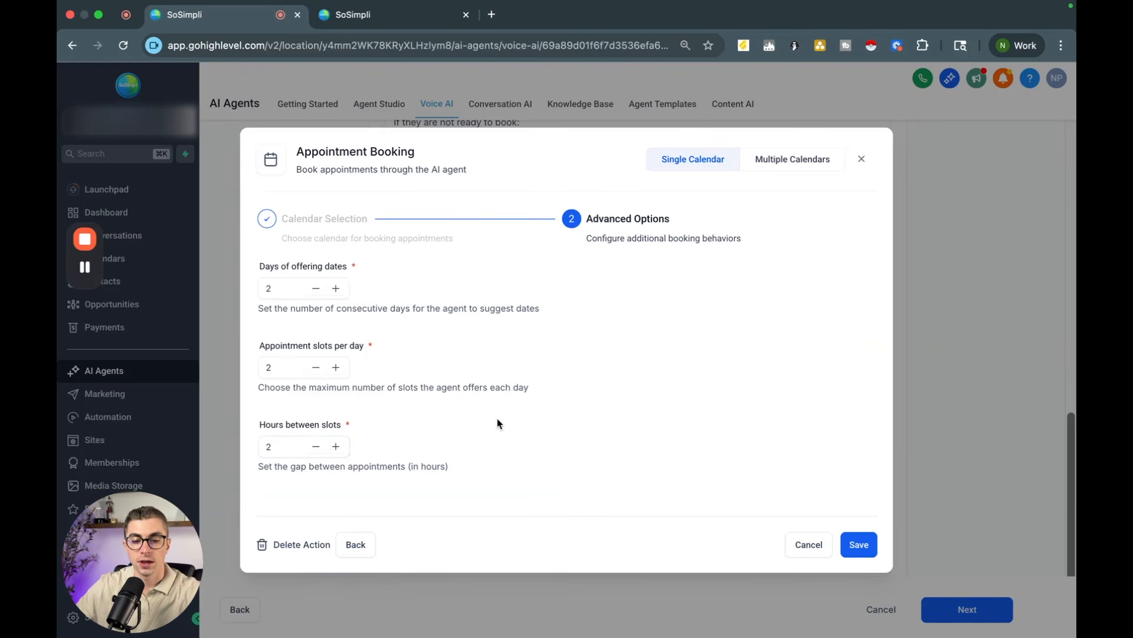
{"action": "left_click", "coordinate": [316, 446]}
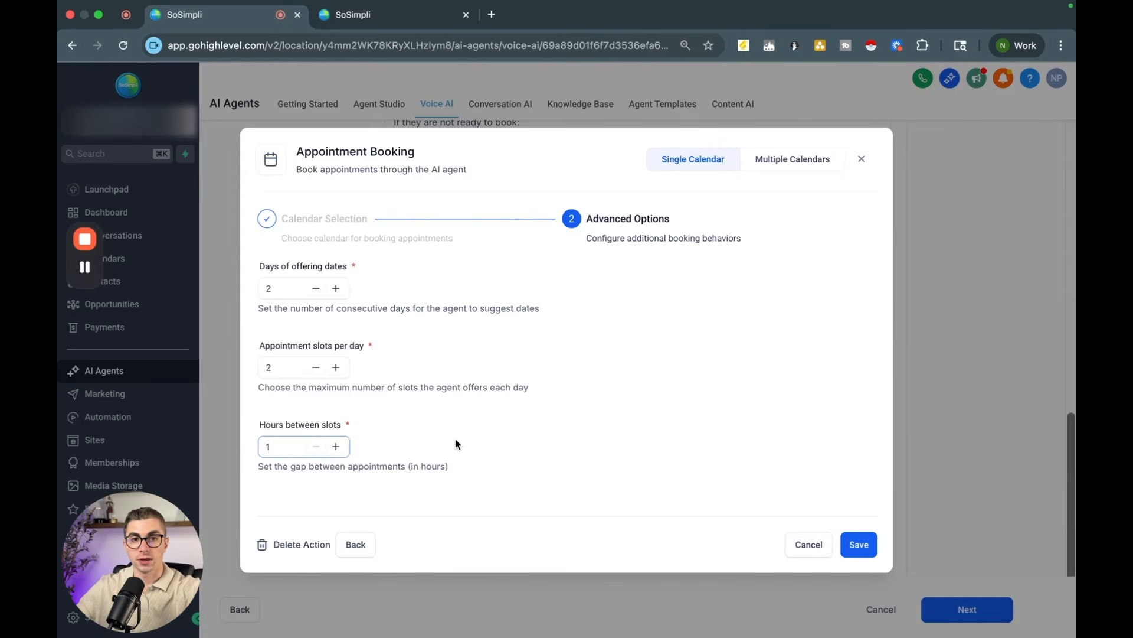
{"action": "left_click", "coordinate": [659, 387]}
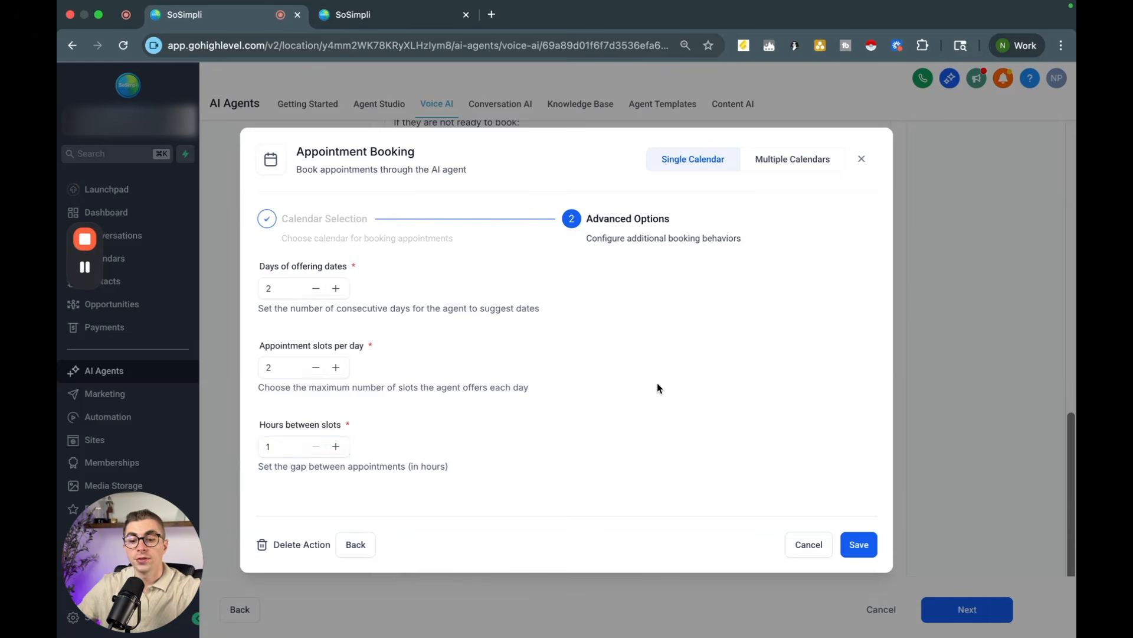
Step: Try choosing Test and Test Calendar in Multiple Calendars mode, then clear the selected calendars
{"action": "left_click", "coordinate": [786, 168]}
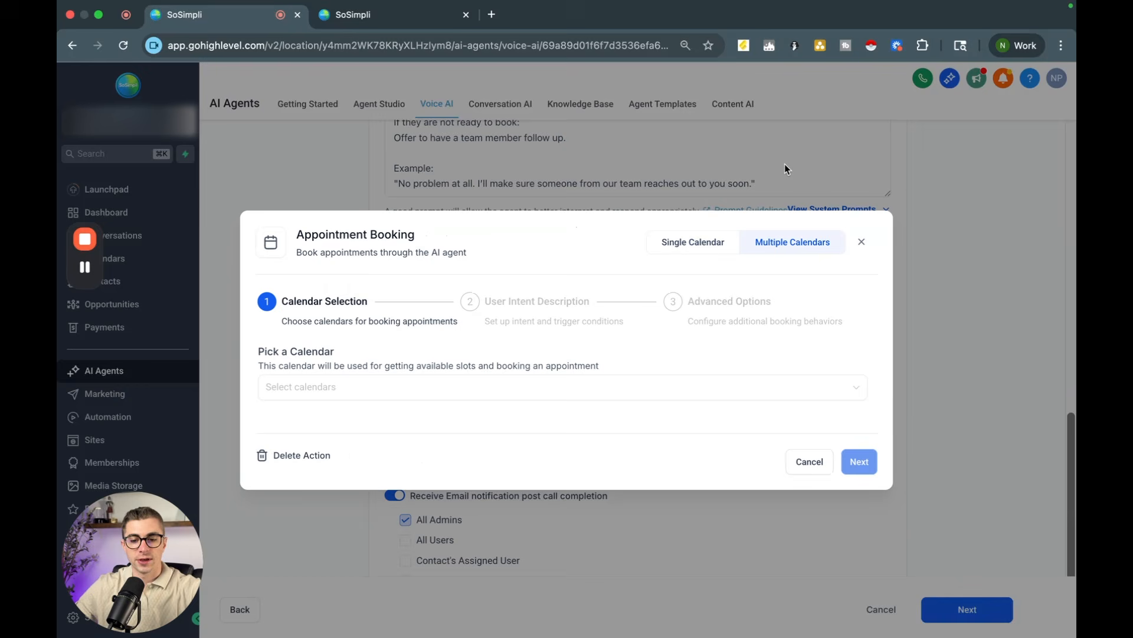
{"action": "left_click", "coordinate": [604, 388]}
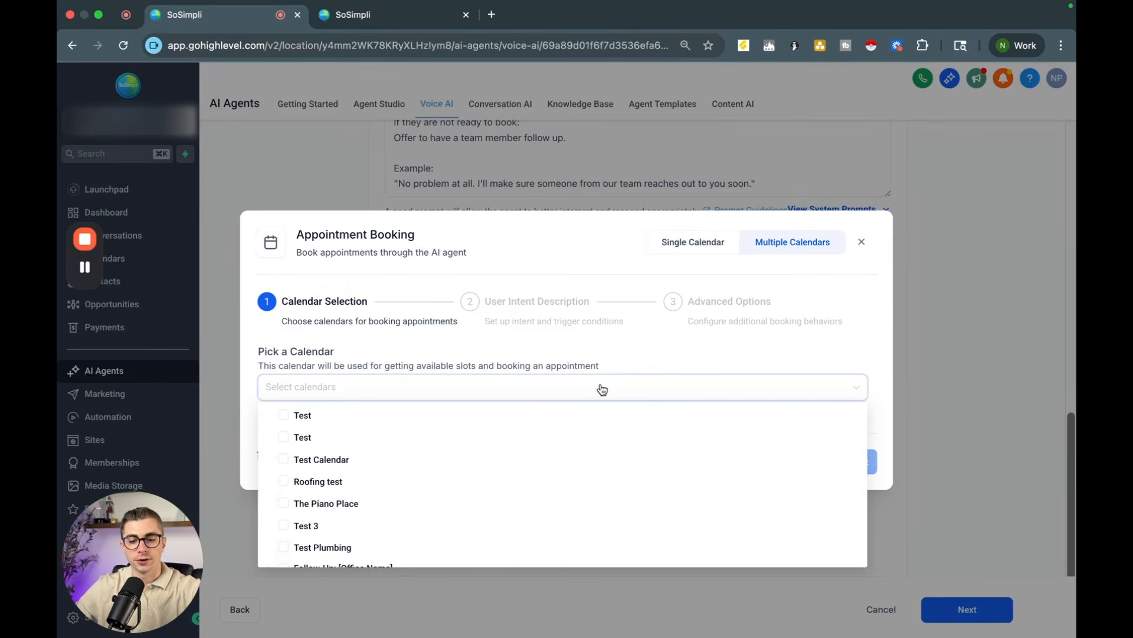
{"action": "left_click", "coordinate": [289, 415]}
{"action": "left_click", "coordinate": [286, 437]}
{"action": "left_click", "coordinate": [286, 456]}
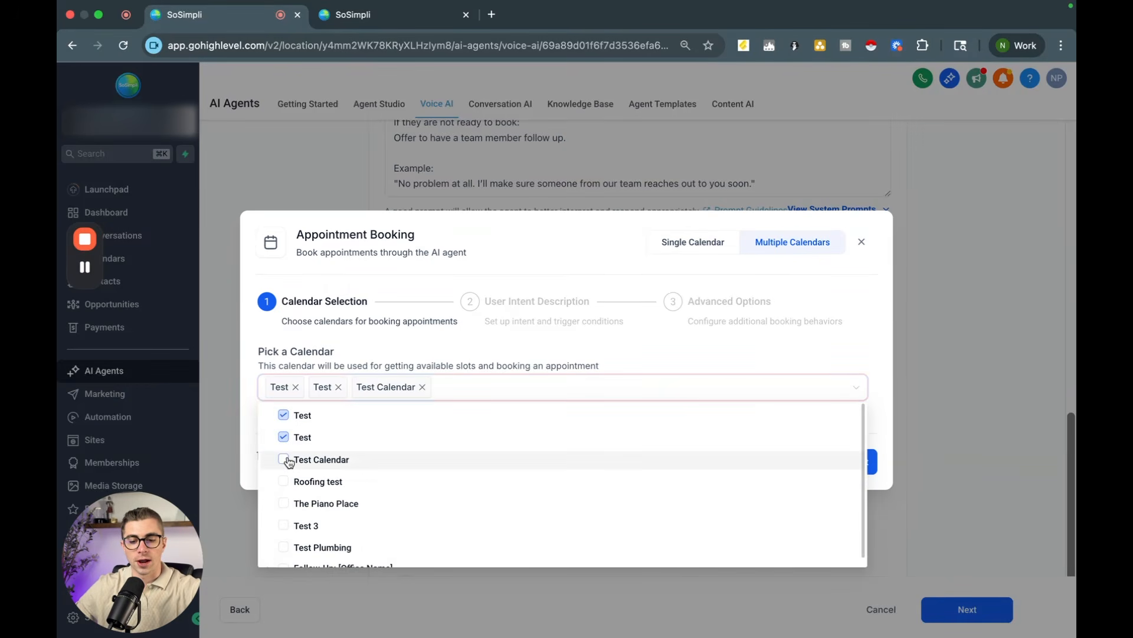
{"action": "left_click", "coordinate": [338, 388]}
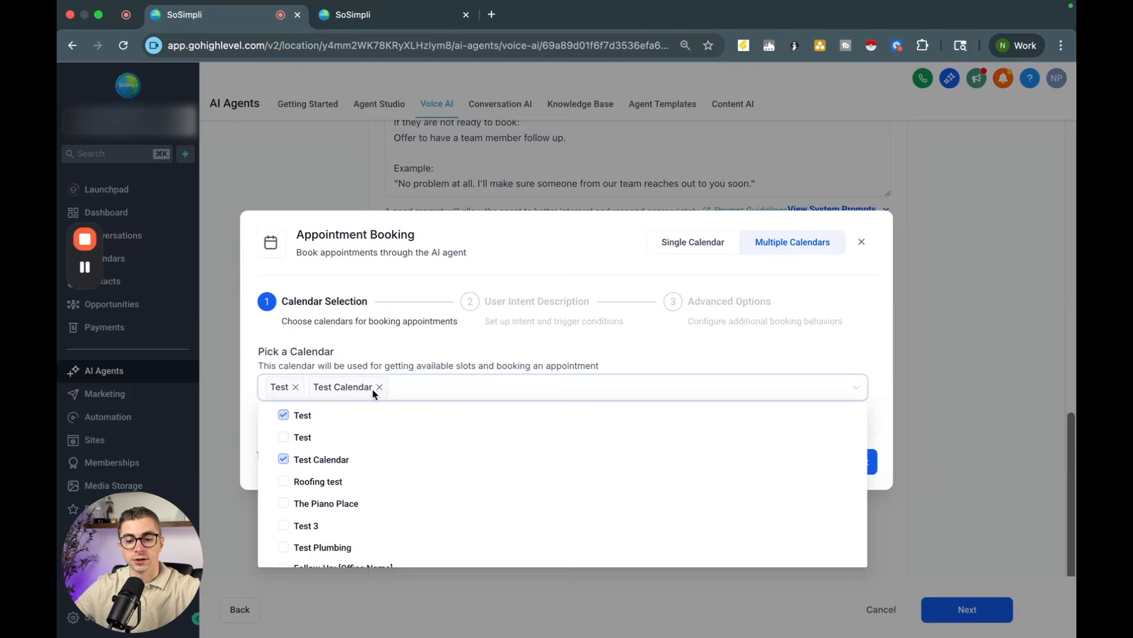
{"action": "left_click", "coordinate": [373, 388]}
{"action": "left_click", "coordinate": [296, 388]}
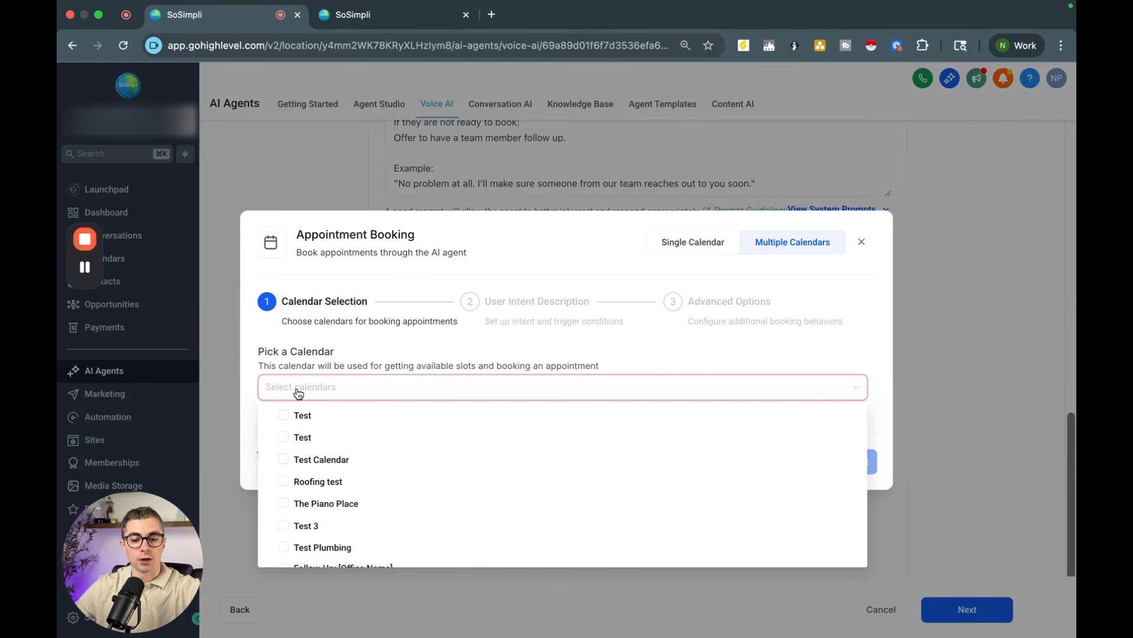
{"action": "left_click", "coordinate": [408, 345]}
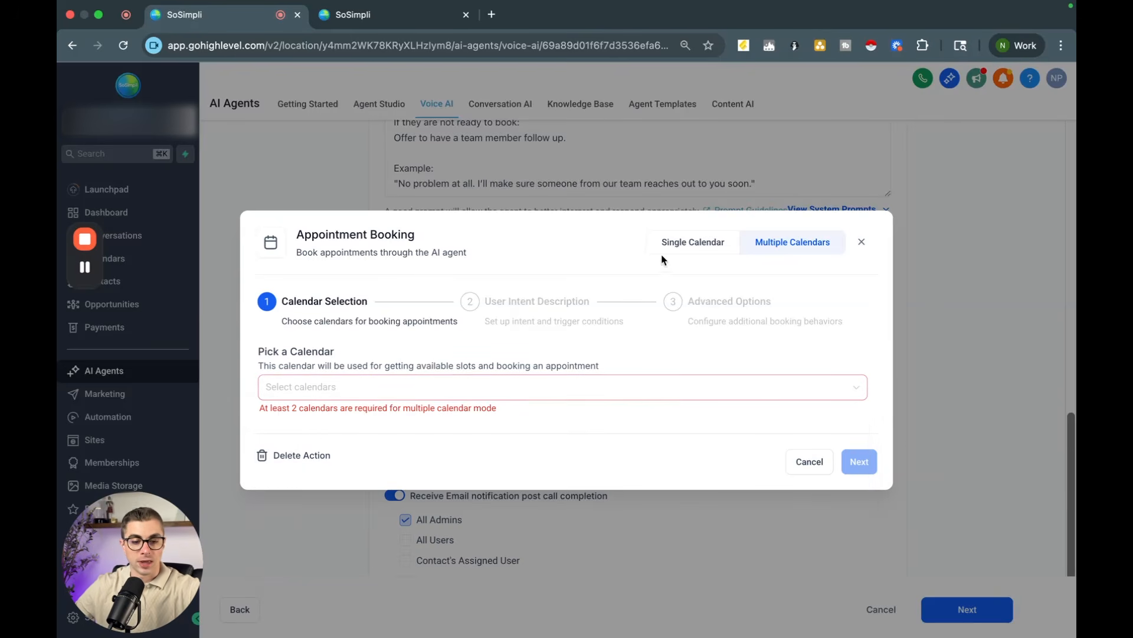
Step: Return to Single Calendar mode and save the Appointment Booking action
{"action": "left_click", "coordinate": [696, 246]}
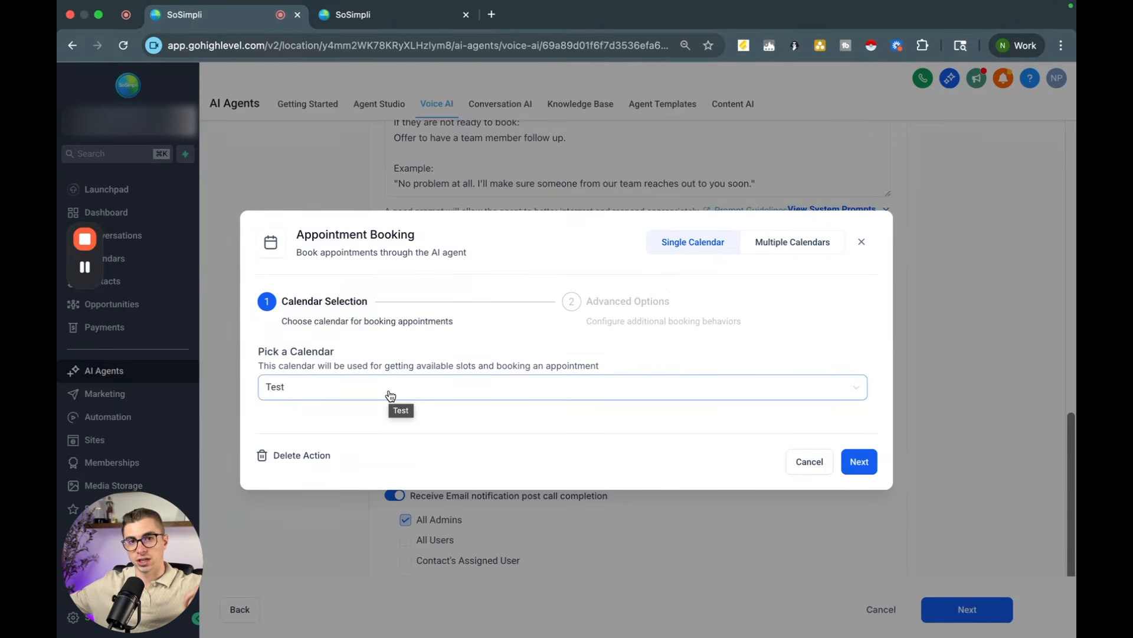
{"action": "left_click", "coordinate": [859, 461]}
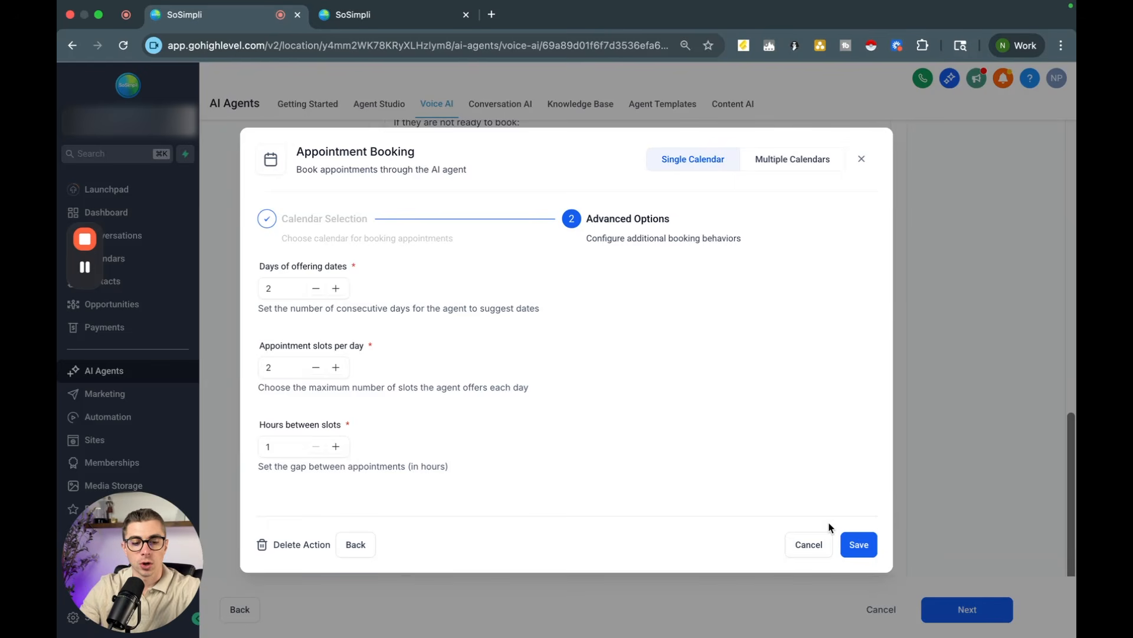
{"action": "left_click", "coordinate": [858, 544]}
Step: Add a new Trigger a workflow action during the call and name it Follow Up Text
{"action": "scroll", "coordinate": [415, 319], "scroll_direction": "down", "scroll_amount": 4}
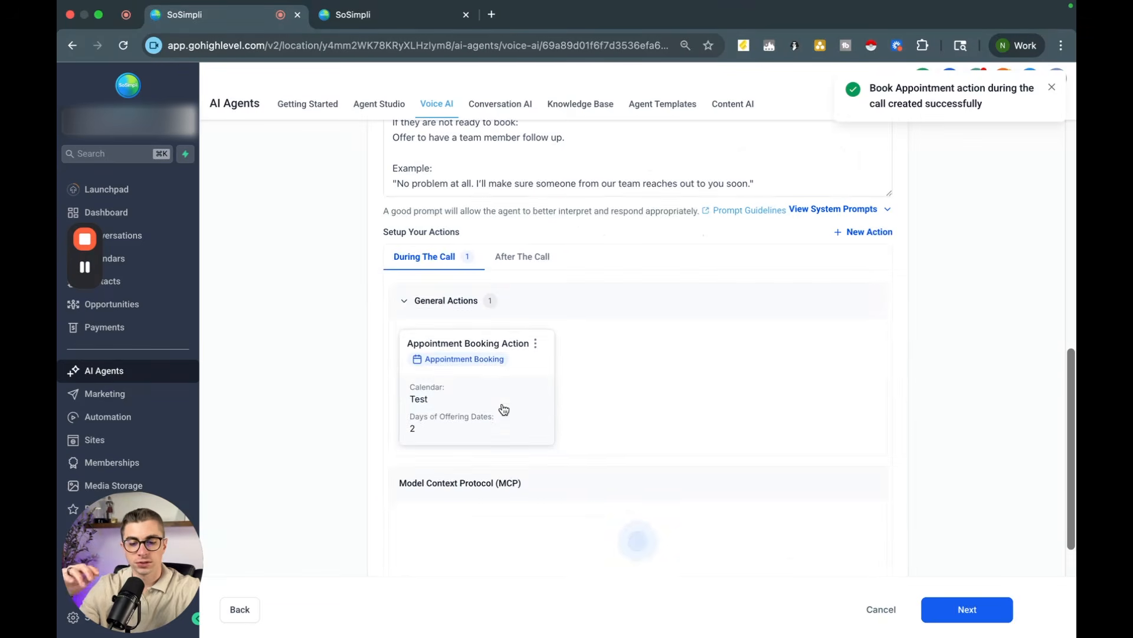
{"action": "scroll", "coordinate": [503, 407], "scroll_direction": "down", "scroll_amount": 2}
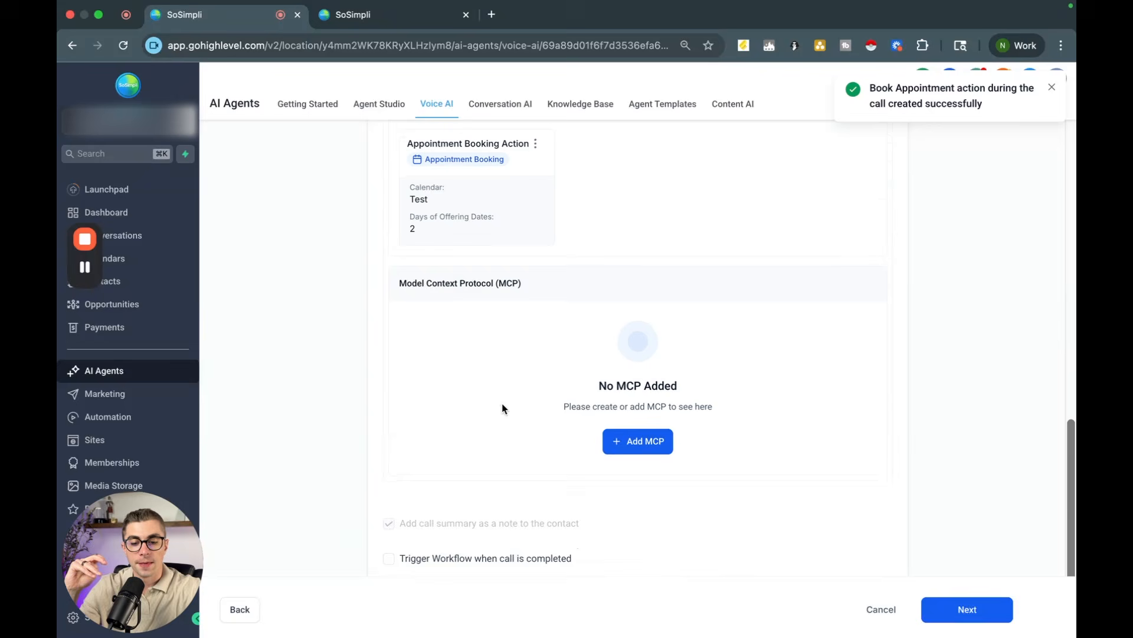
{"action": "scroll", "coordinate": [503, 407], "scroll_direction": "up", "scroll_amount": 3}
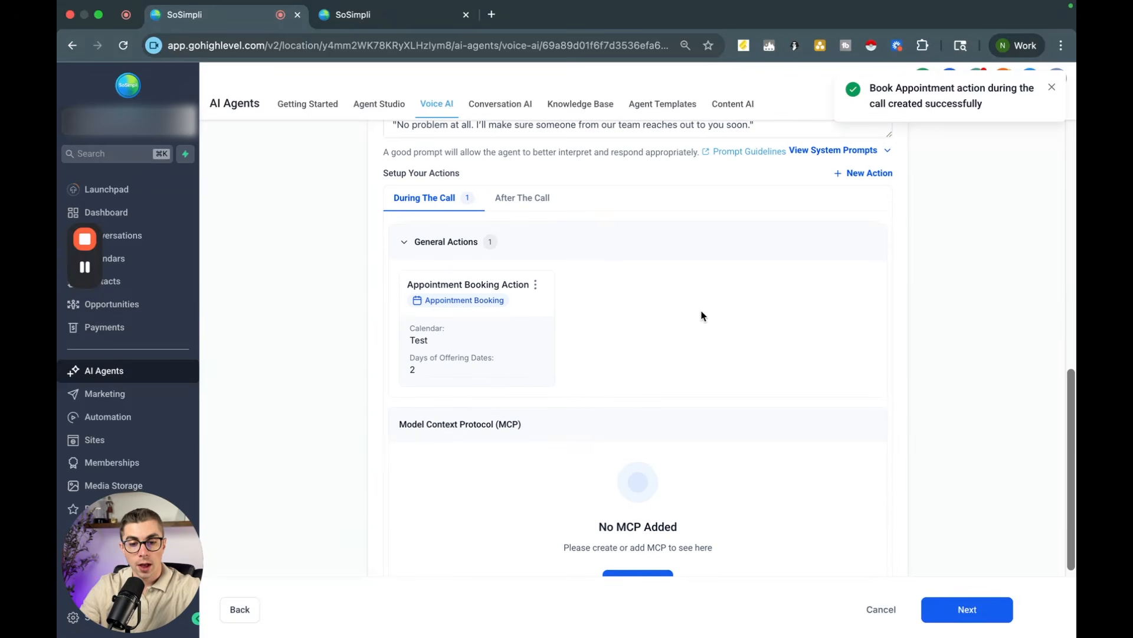
{"action": "left_click", "coordinate": [852, 174]}
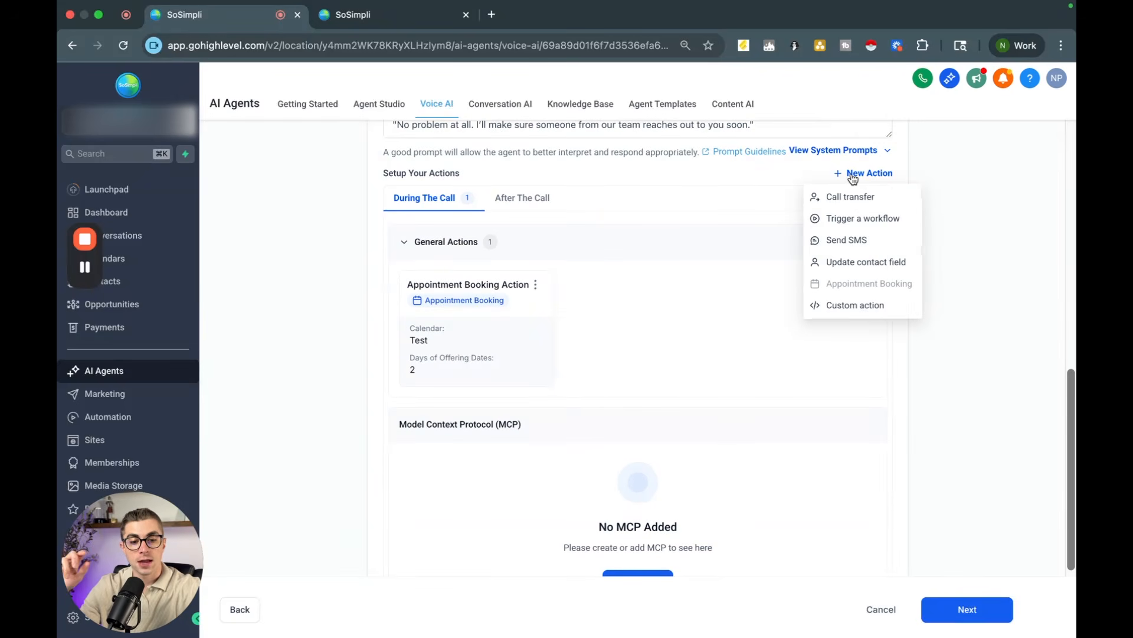
{"action": "left_click", "coordinate": [851, 219]}
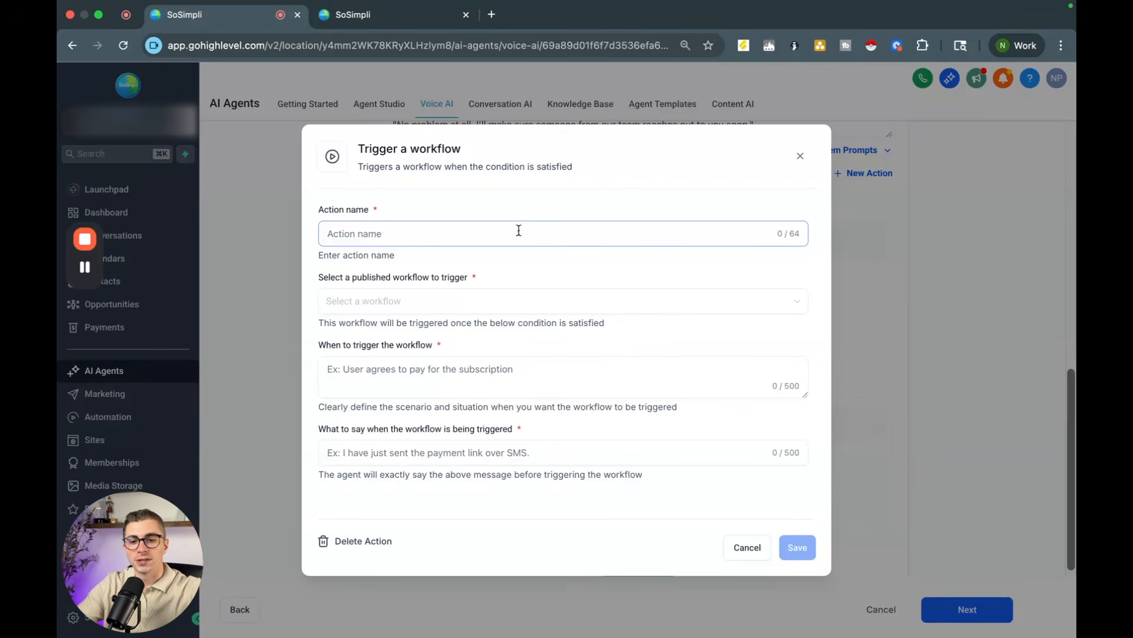
{"action": "type", "text": "FOl"}
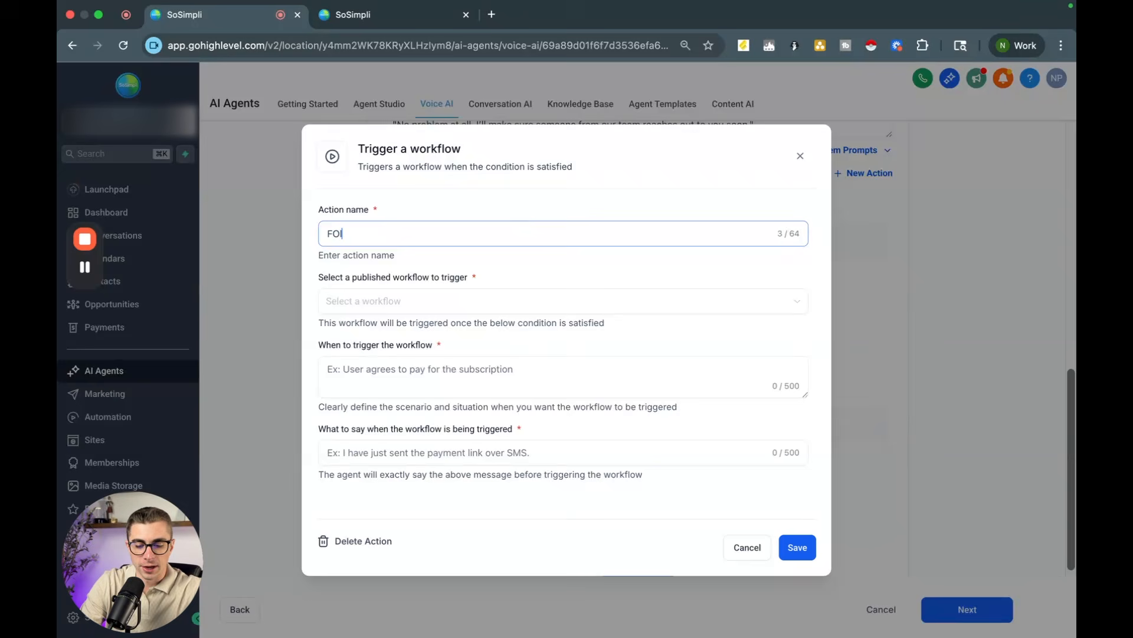
{"action": "type", "text": "low Up Text"}
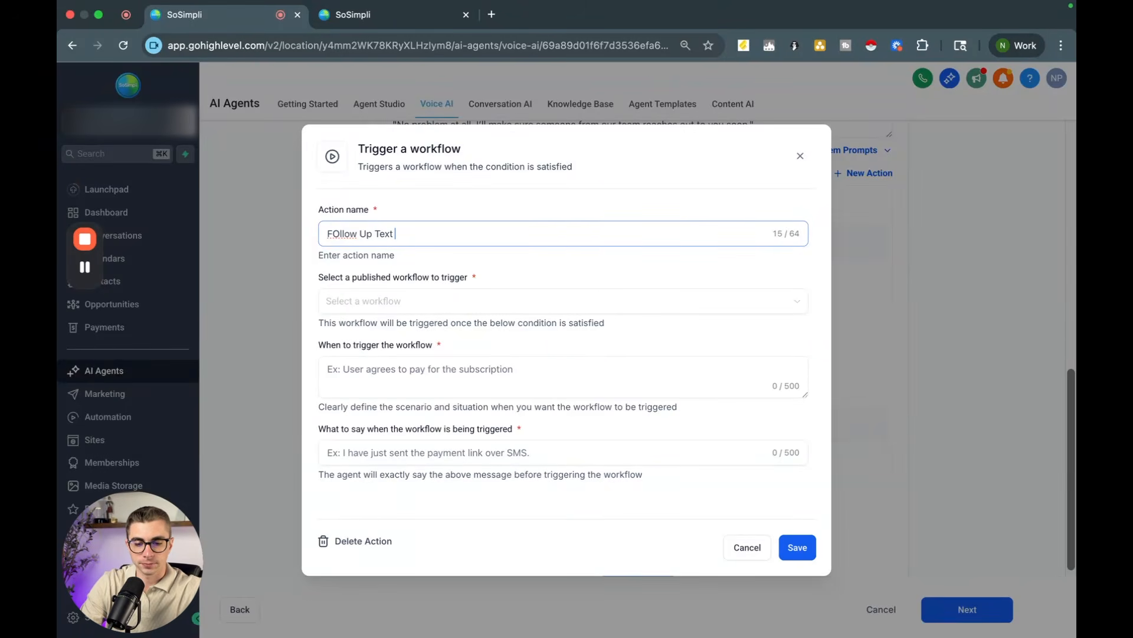
{"action": "left_click", "coordinate": [338, 236]}
{"action": "key", "text": "BackSpace"}
{"action": "type", "text": "o"}
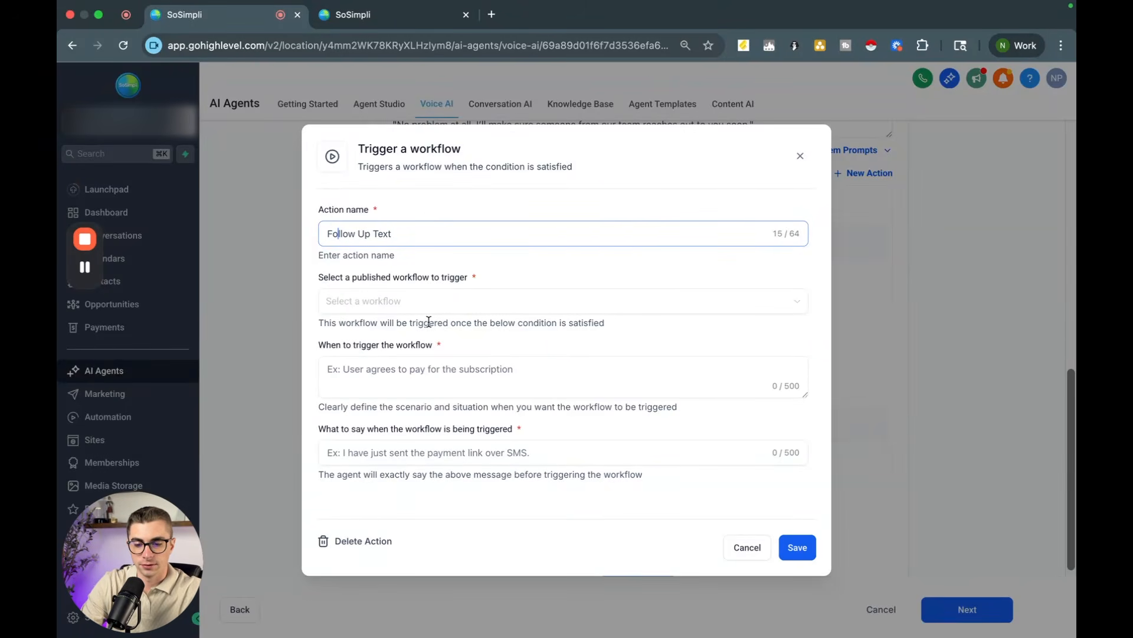
Step: Select the 7-Day [Location Name] Appointment Confirmation and Reminders workflow, triggered "After the appointment is booked, put them in this workflow"
{"action": "left_click", "coordinate": [416, 308]}
{"action": "left_click", "coordinate": [433, 329]}
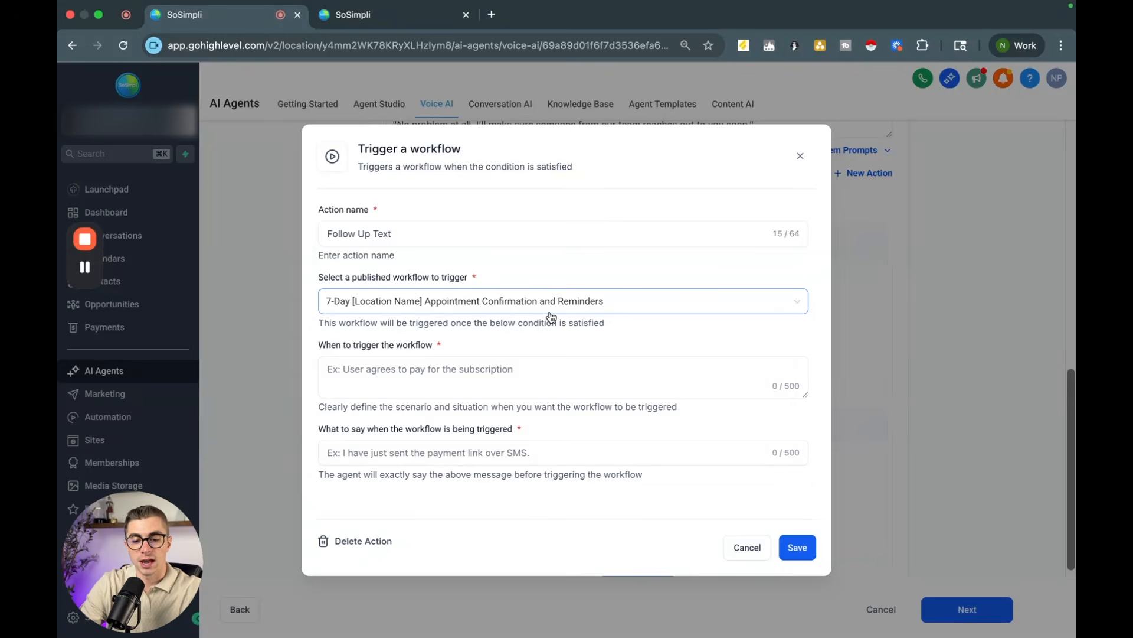
{"action": "left_click", "coordinate": [390, 381]}
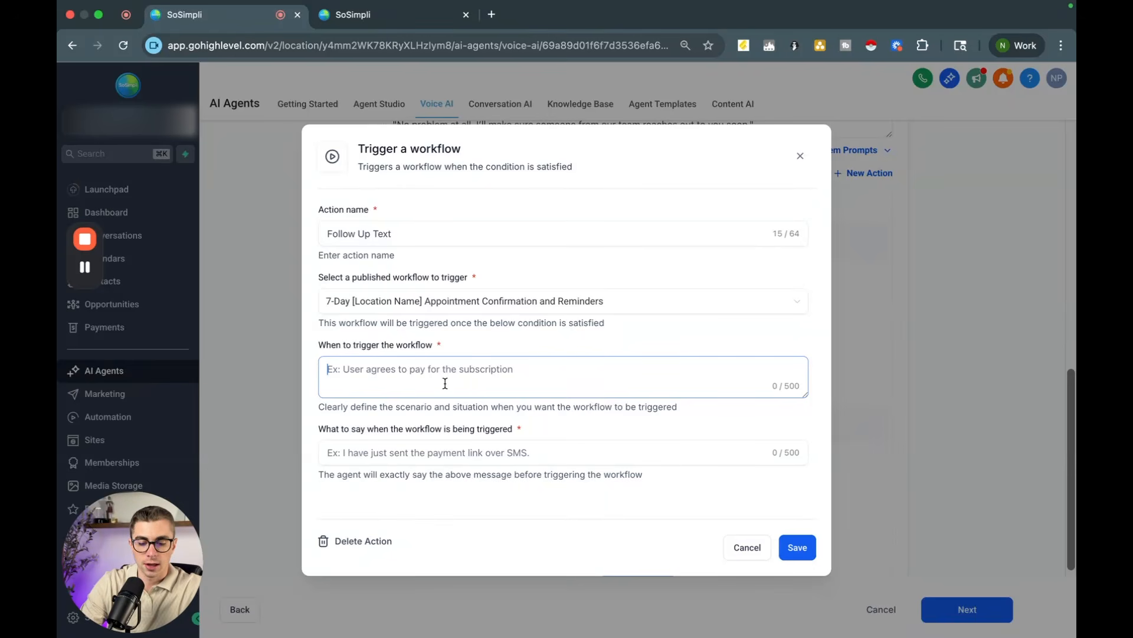
{"action": "type", "text": "After thr app"}
{"action": "key", "text": "BackSpace"}
{"action": "key", "text": "BackSpace"}
{"action": "key", "text": "BackSpace"}
{"action": "key", "text": "BackSpace"}
{"action": "key", "text": "BackSpace"}
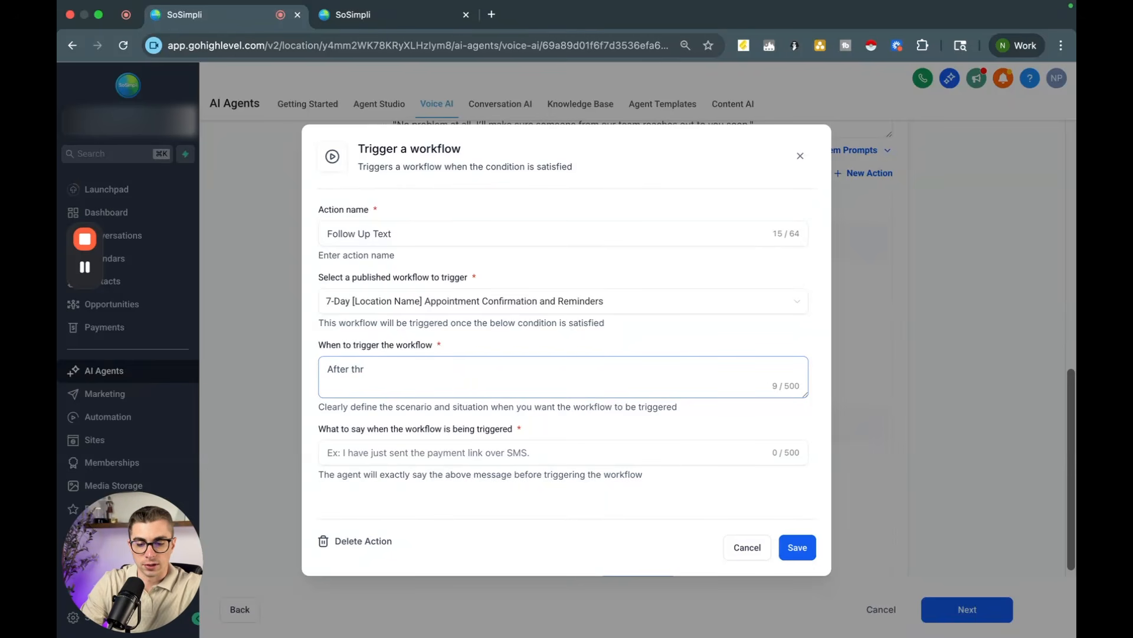
{"action": "type", "text": "e appointment is"}
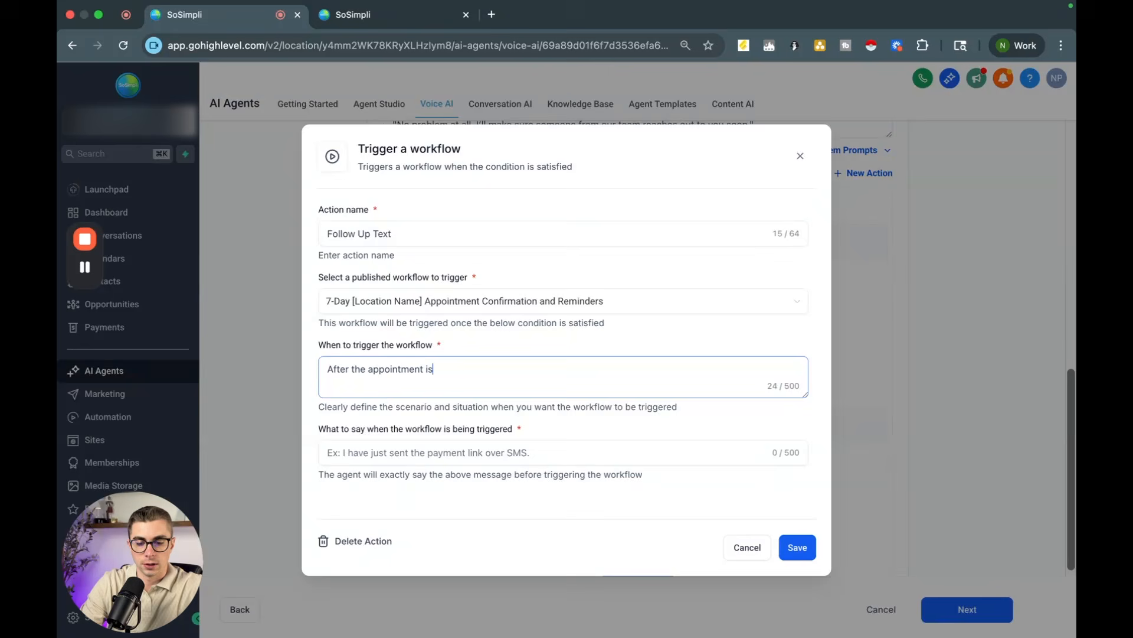
{"action": "type", "text": " booked, p"}
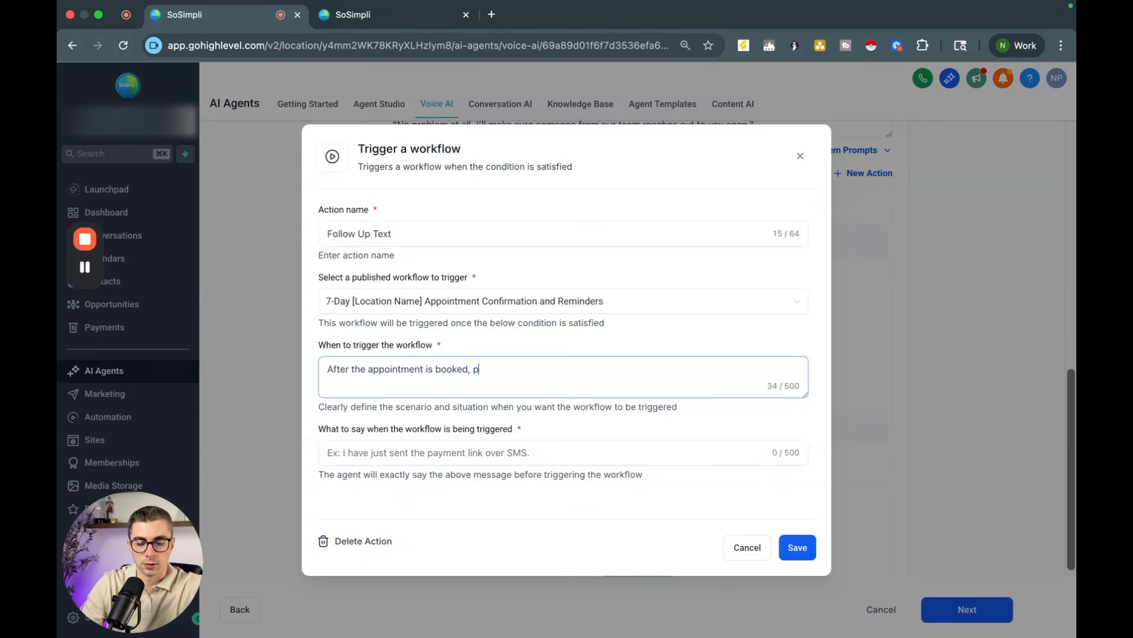
{"action": "type", "text": "ut them in this workflow"}
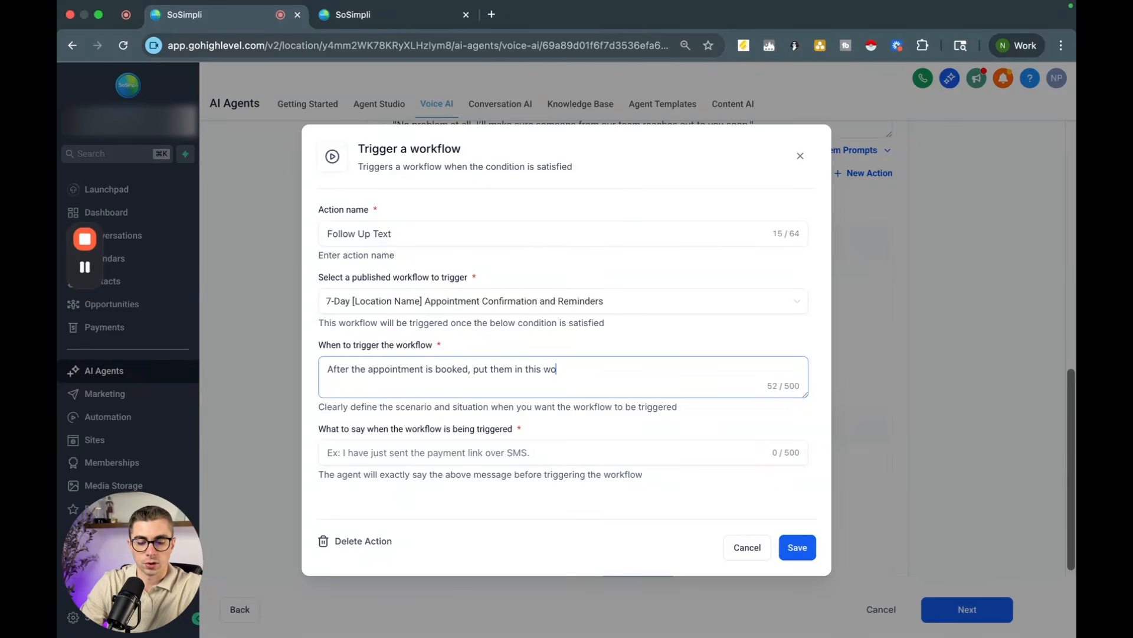
Step: Set the agent's message to "You will get a text to confirm your appointment and a reminder text the day before" and save
{"action": "left_click", "coordinate": [392, 453]}
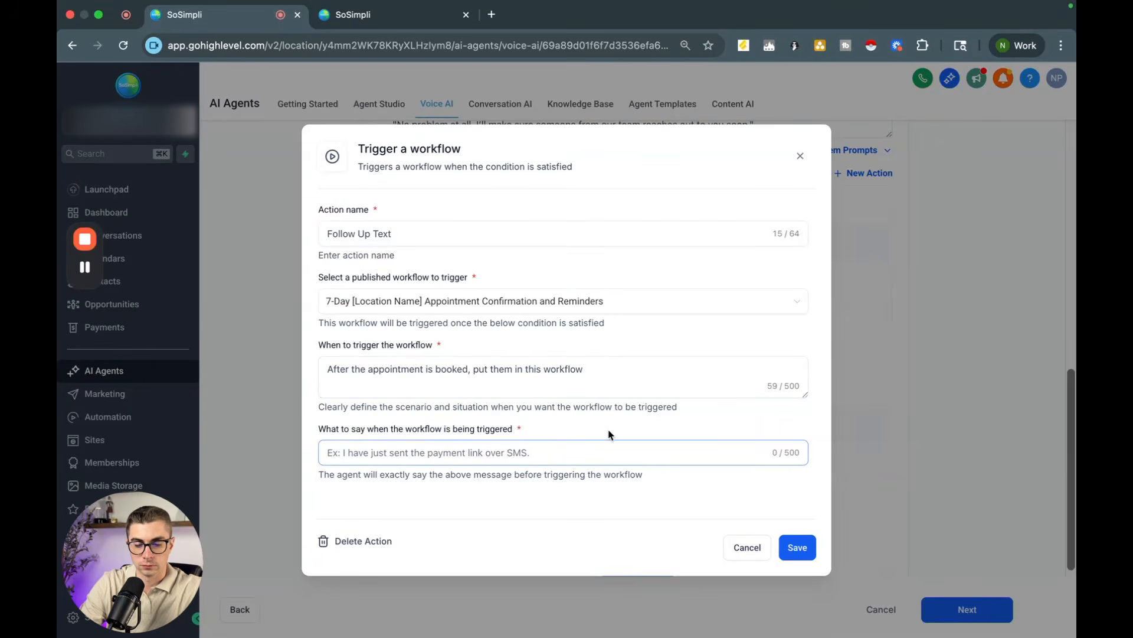
{"action": "type", "text": "You will get "}
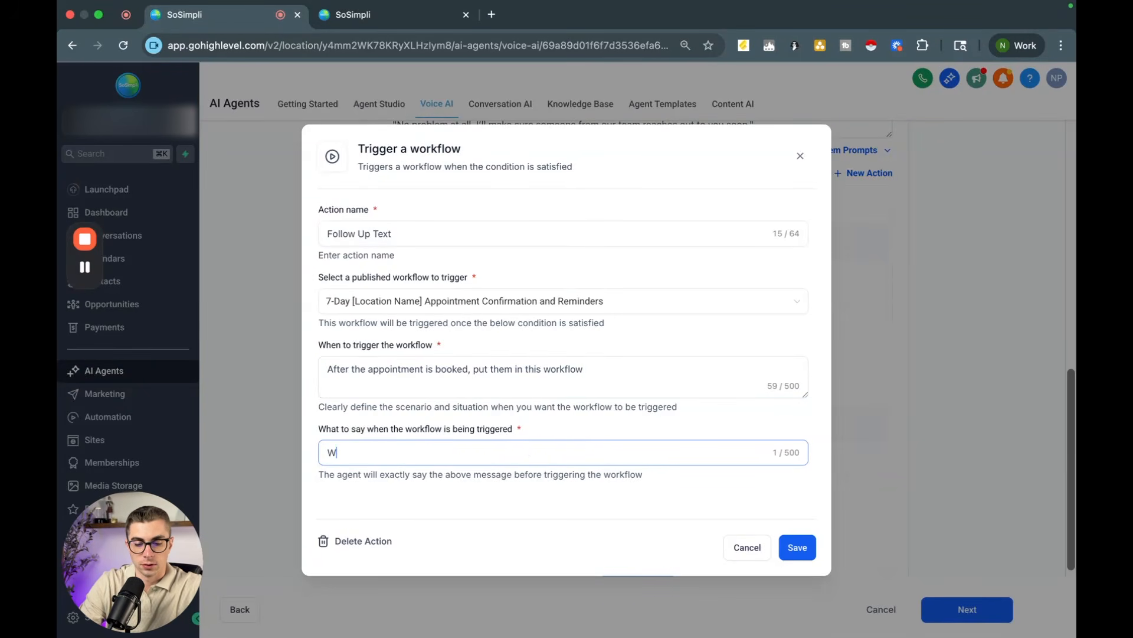
{"action": "type", "text": "a te"}
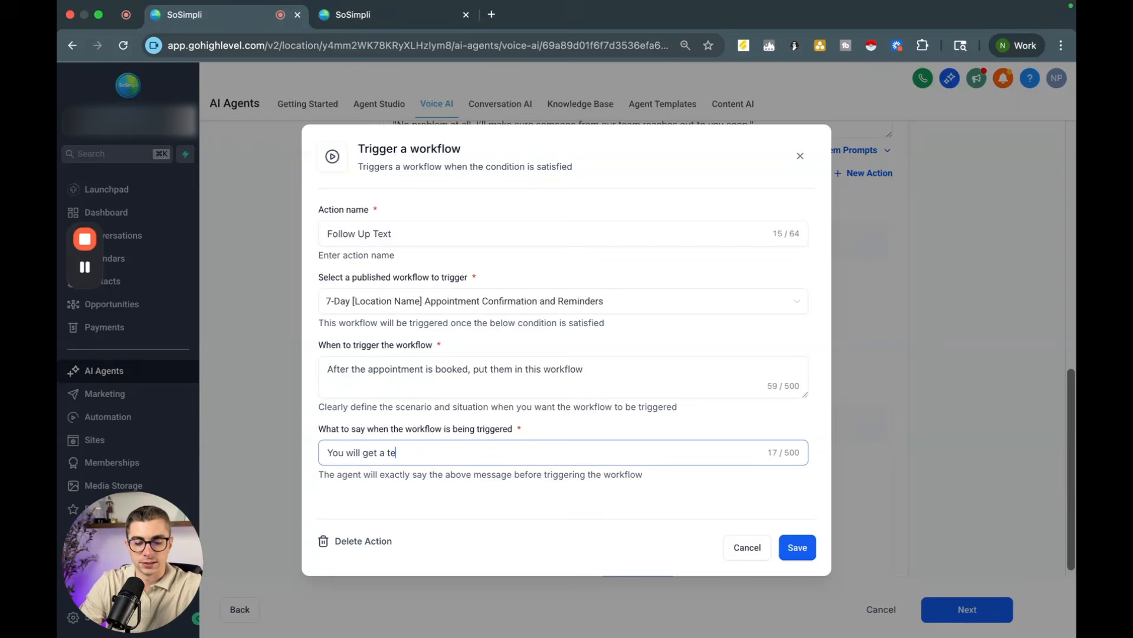
{"action": "type", "text": "xt to confirm your "}
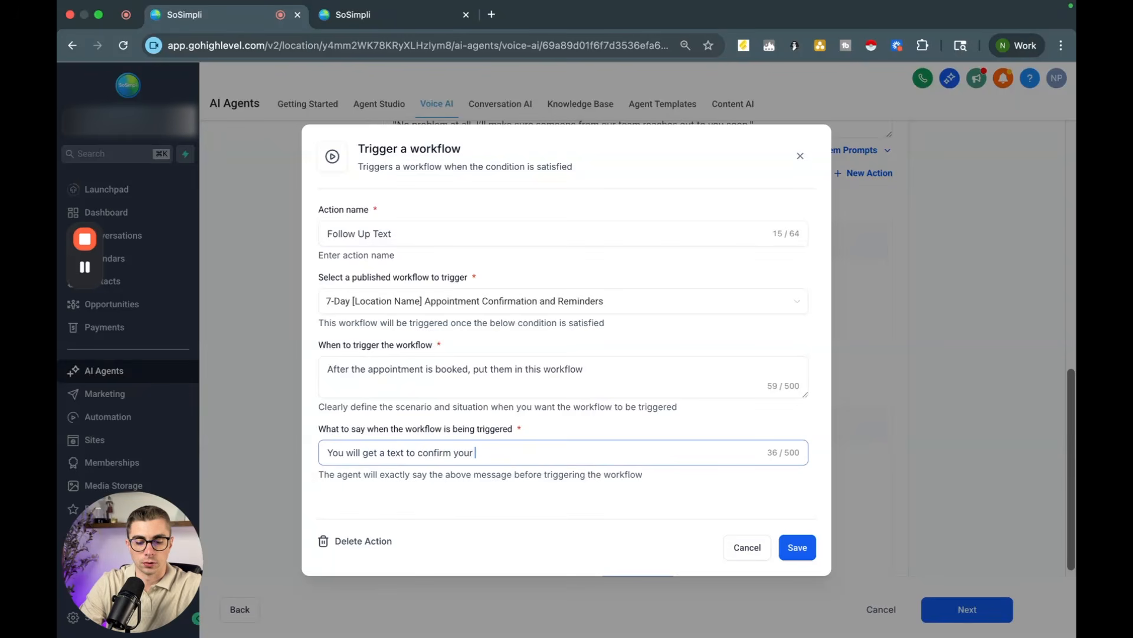
{"action": "type", "text": "appointment and a remindert"}
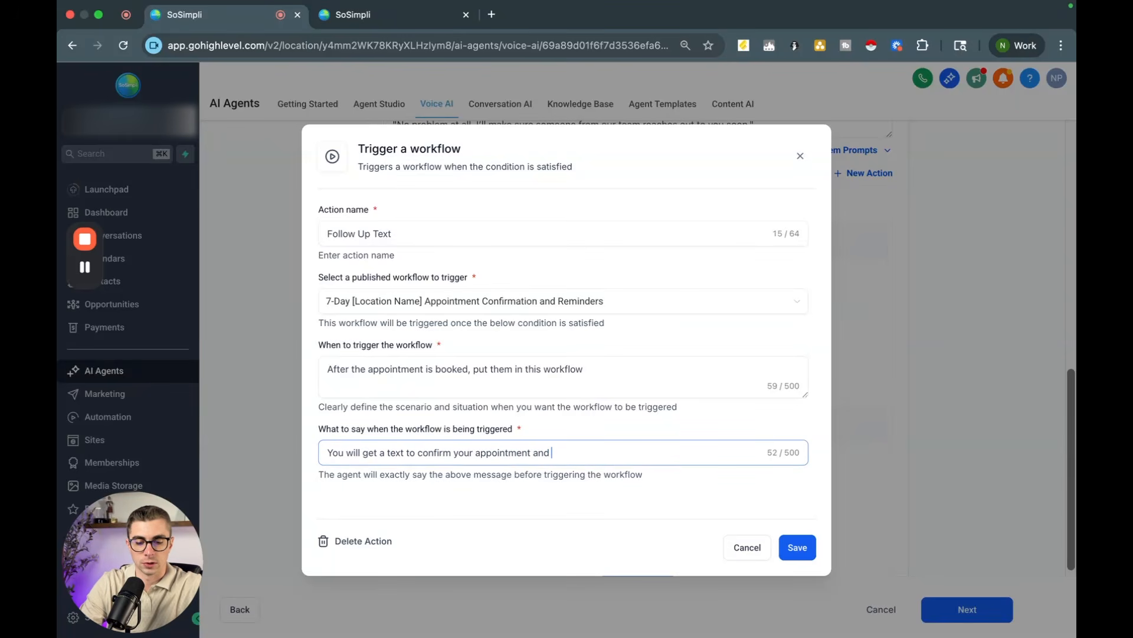
{"action": "key", "text": "BackSpace"}
{"action": "key", "text": "BackSpace"}
{"action": "type", "text": "t"}
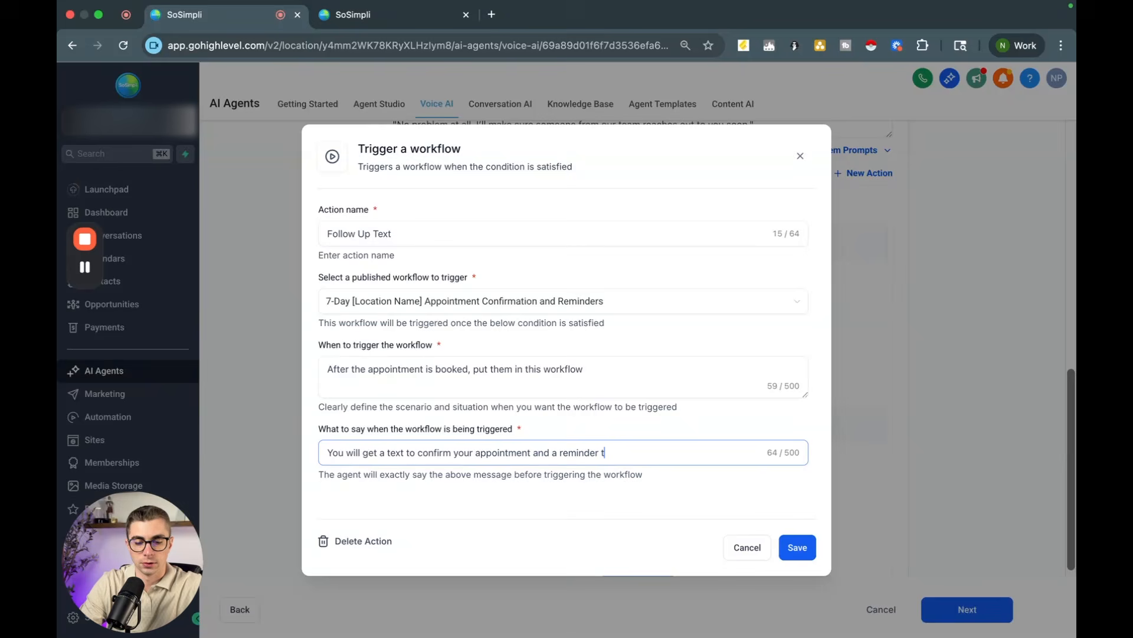
{"action": "type", "text": "ext the day before"}
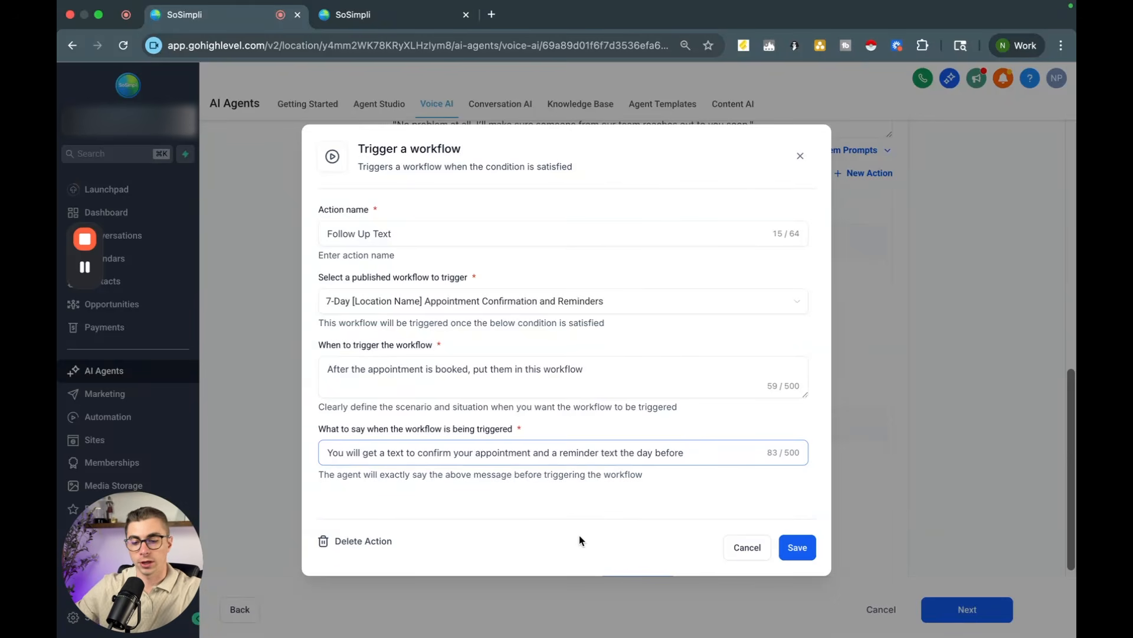
{"action": "left_click", "coordinate": [788, 546]}
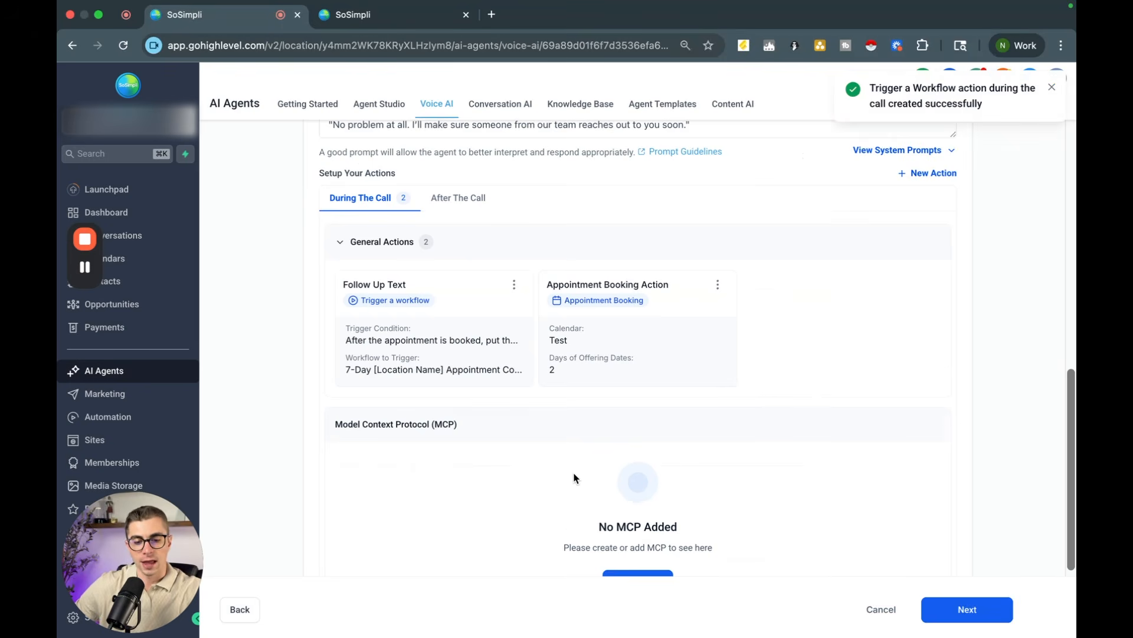
{"action": "scroll", "coordinate": [578, 475], "scroll_direction": "down", "scroll_amount": 2}
{"action": "scroll", "coordinate": [575, 475], "scroll_direction": "up", "scroll_amount": 3}
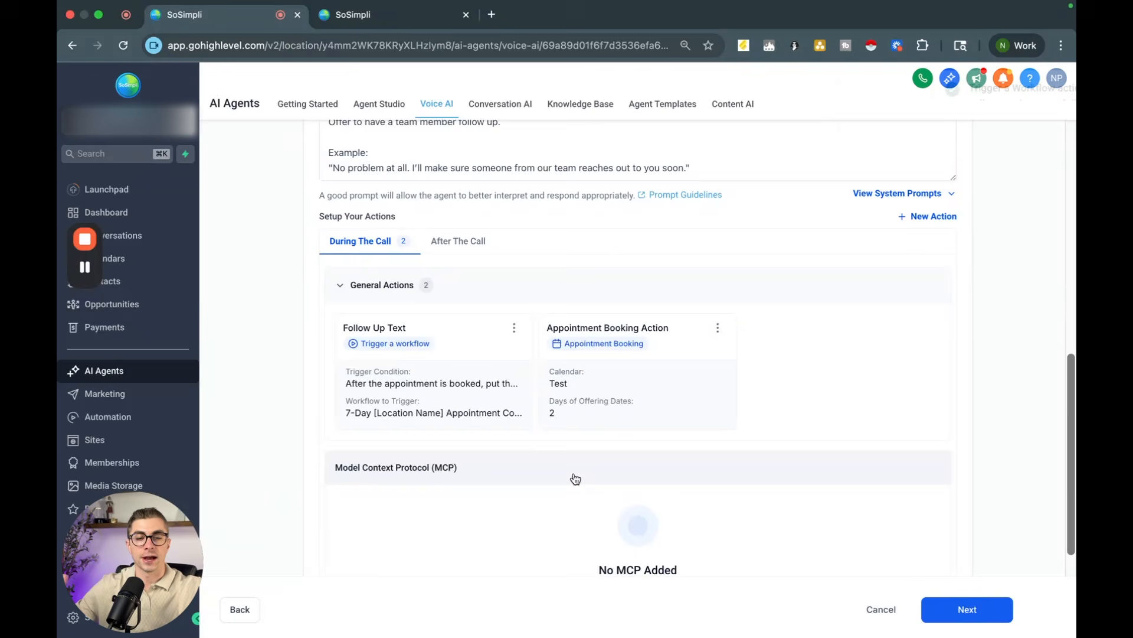
{"action": "scroll", "coordinate": [575, 478], "scroll_direction": "up", "scroll_amount": 5}
{"action": "scroll", "coordinate": [576, 479], "scroll_direction": "down", "scroll_amount": 3}
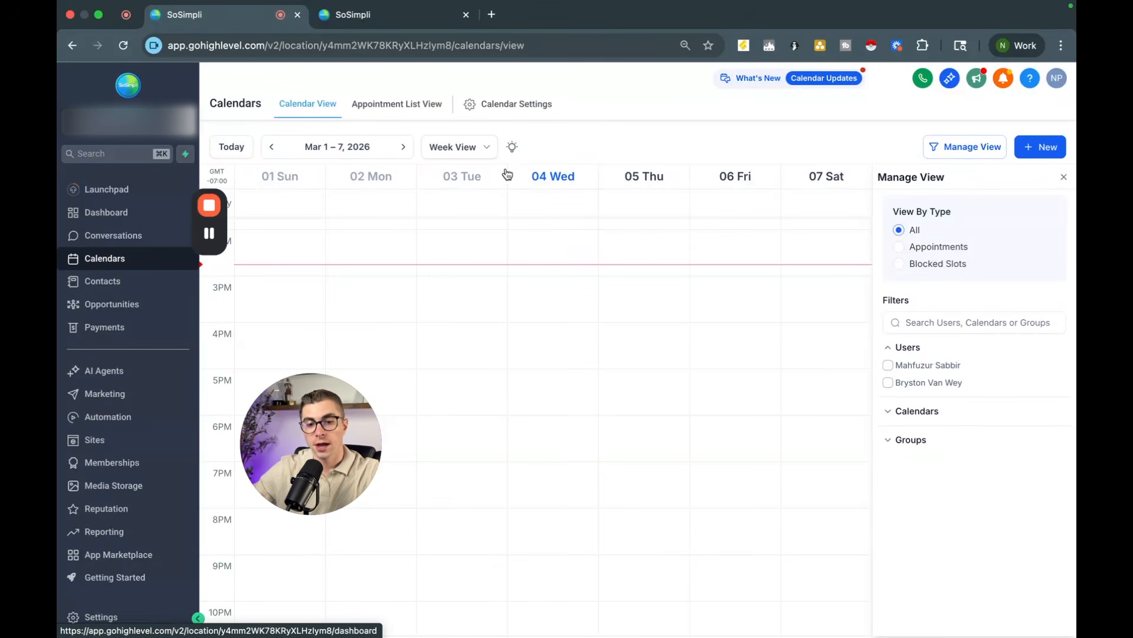
Step: Open calendar settings and start a new Personal Booking calendar, then close the dialog
{"action": "left_click", "coordinate": [496, 104]}
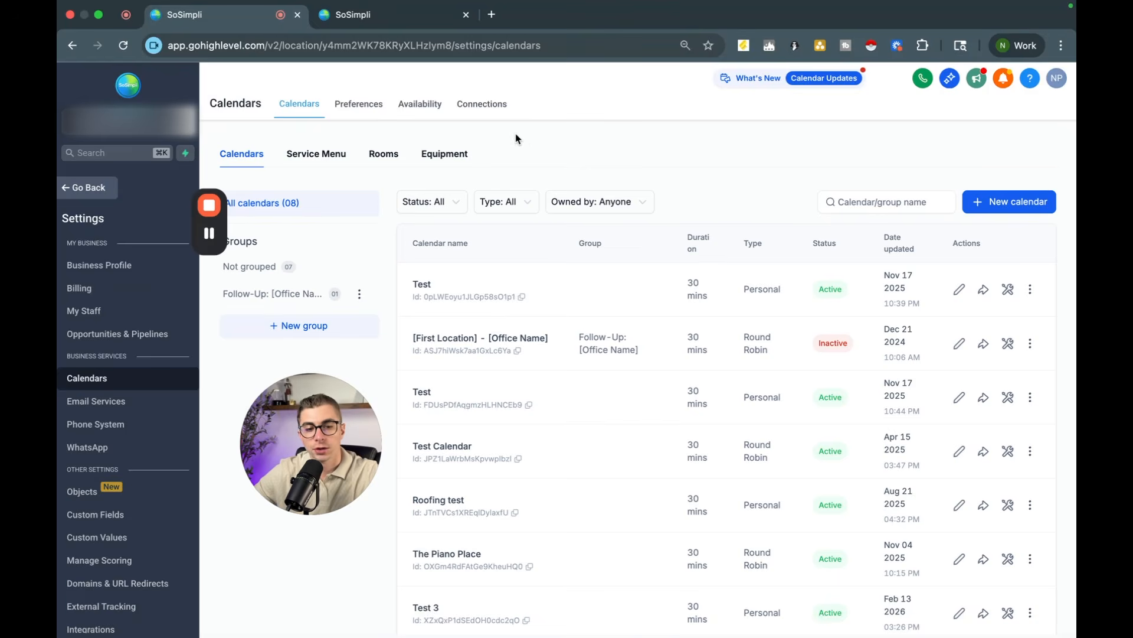
{"action": "left_click", "coordinate": [1013, 201]}
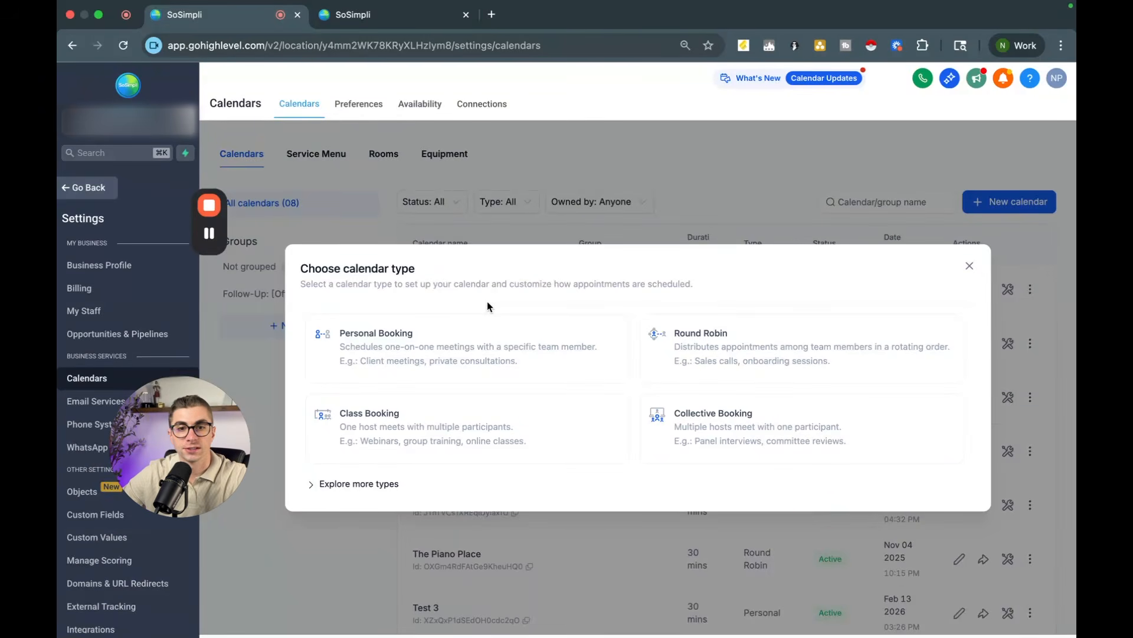
{"action": "left_click", "coordinate": [483, 345]}
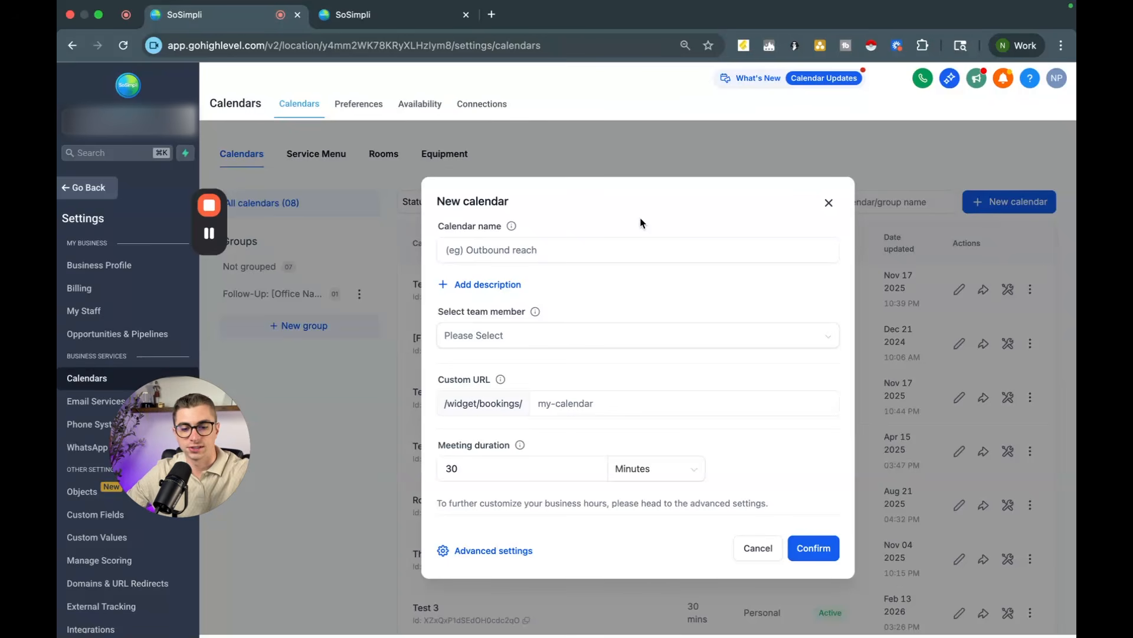
{"action": "left_click", "coordinate": [600, 331]}
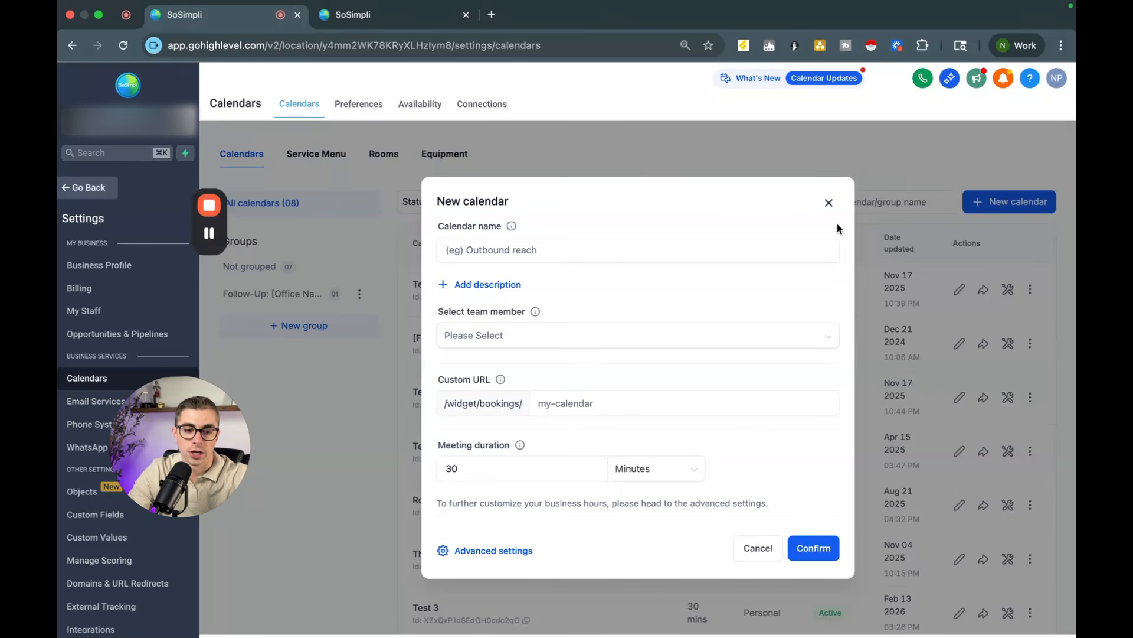
{"action": "left_click", "coordinate": [829, 203]}
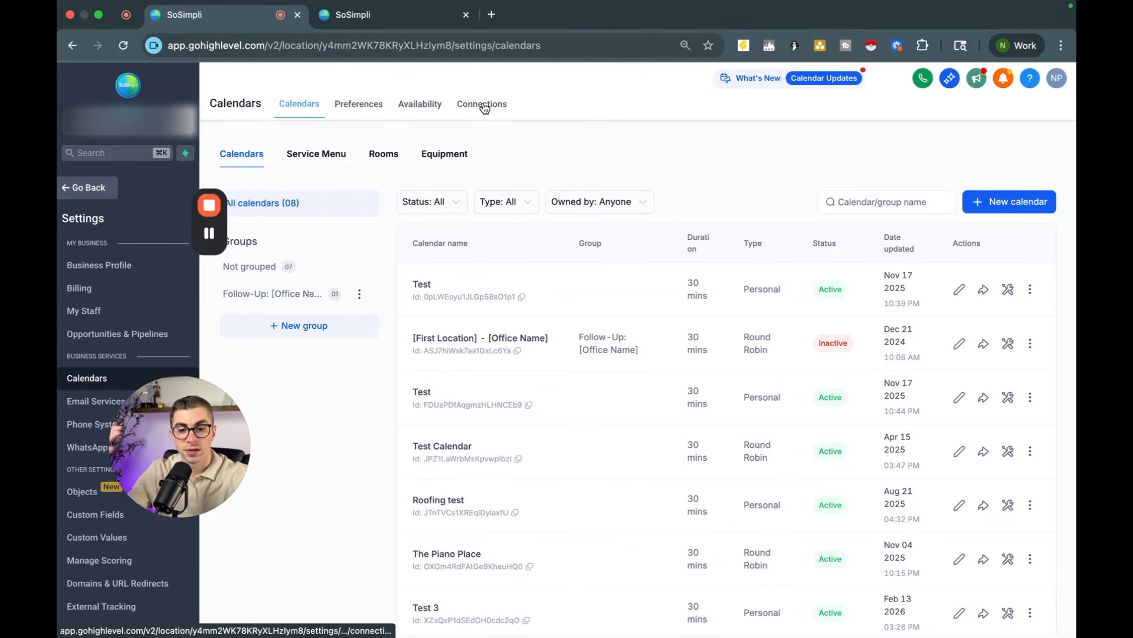
Step: Examine the calendar Connections tabs and the list of third-party calendars available to connect
{"action": "left_click", "coordinate": [488, 110]}
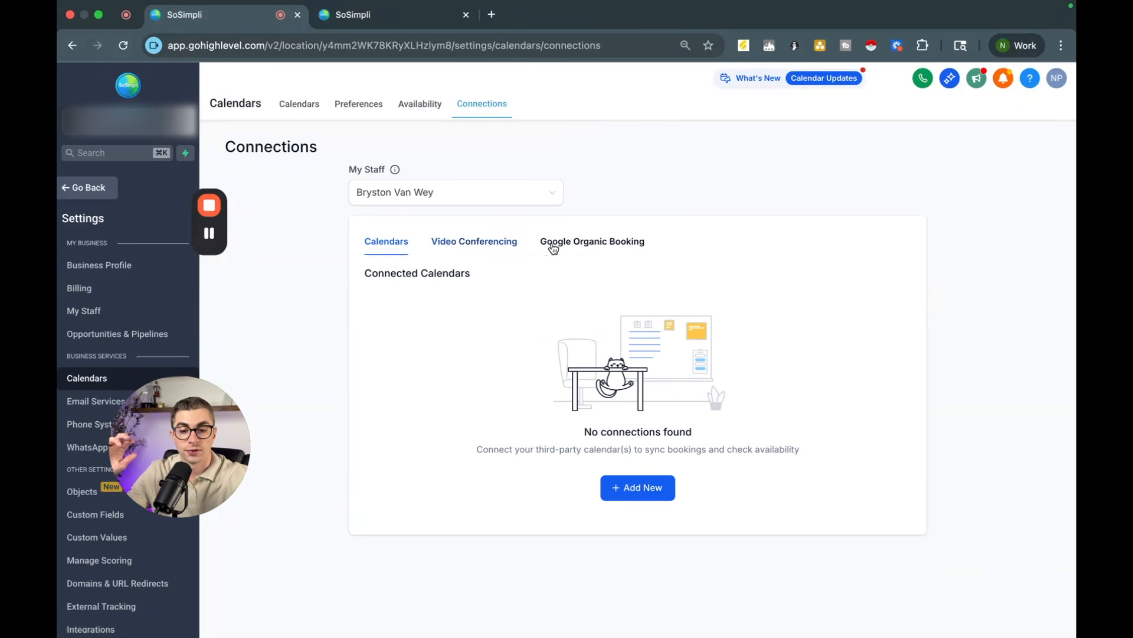
{"action": "left_click", "coordinate": [559, 244]}
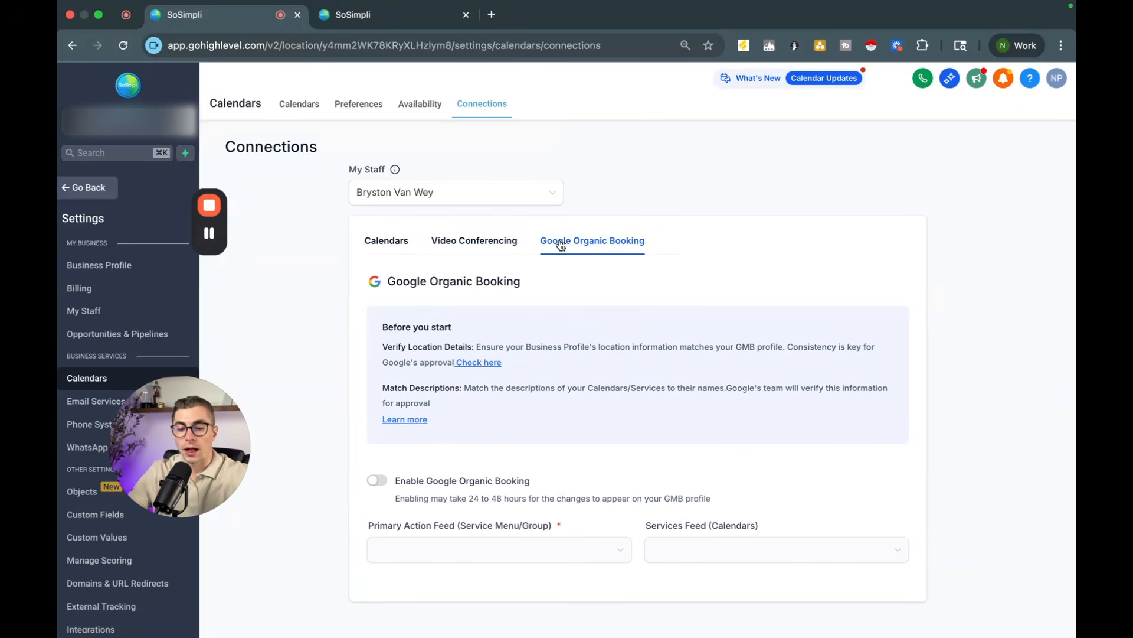
{"action": "left_click", "coordinate": [472, 241]}
{"action": "left_click", "coordinate": [371, 251]}
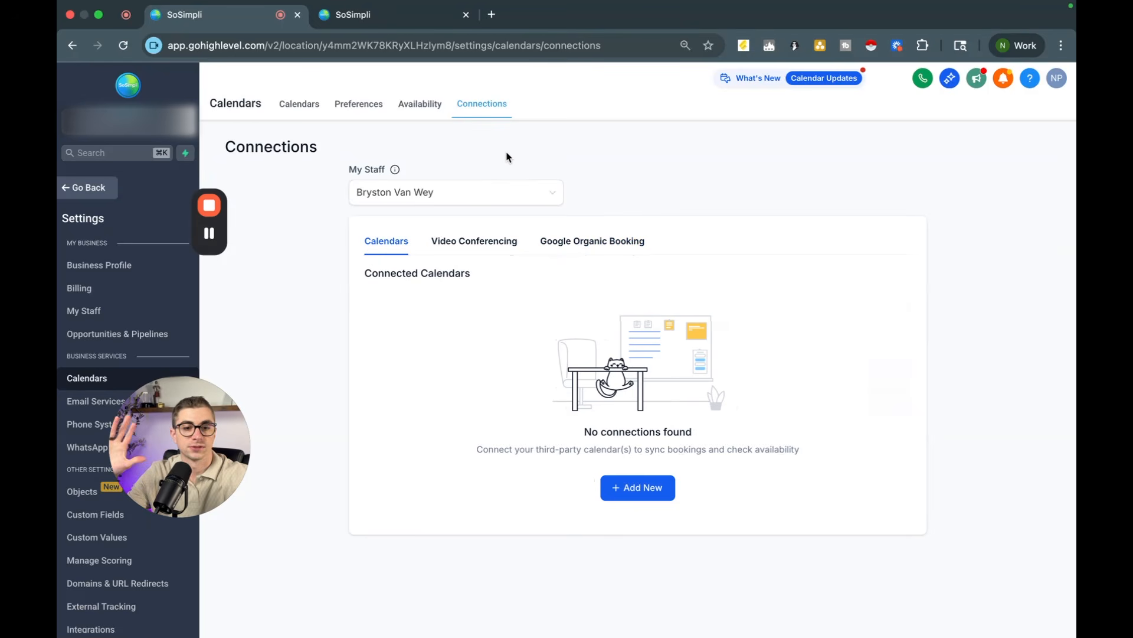
{"action": "left_click", "coordinate": [642, 485]}
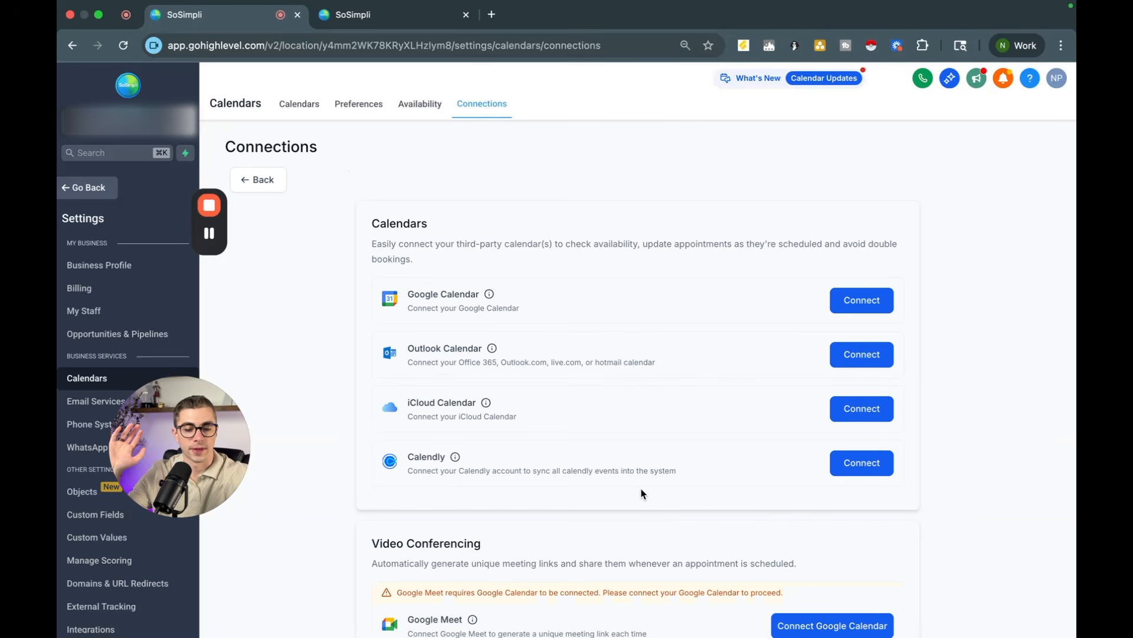
{"action": "scroll", "coordinate": [504, 298], "scroll_direction": "down", "scroll_amount": 5}
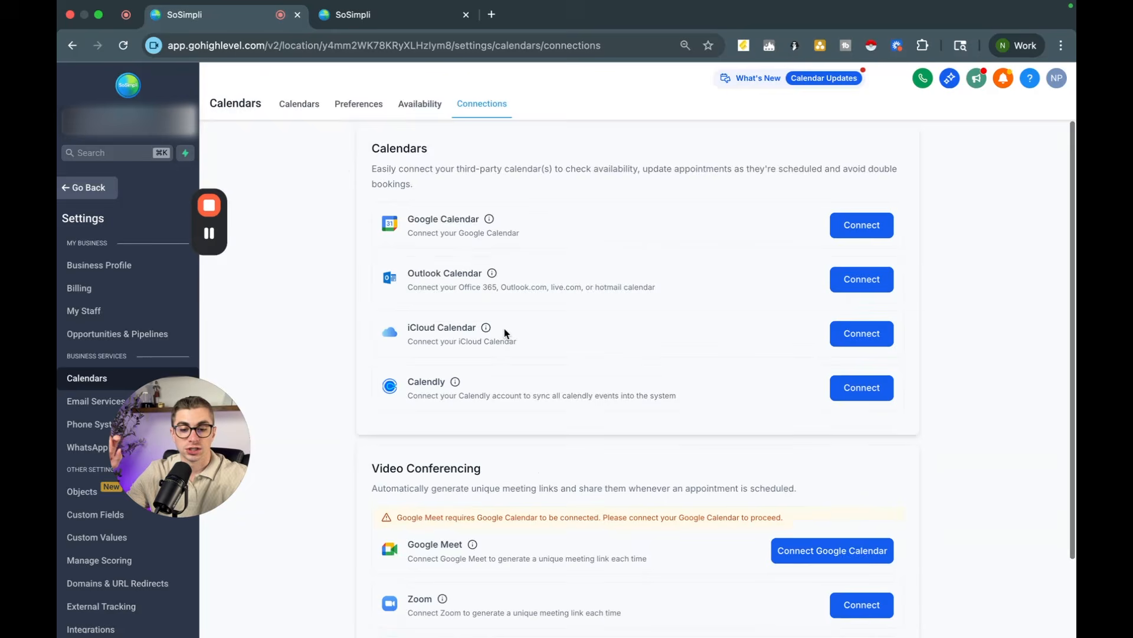
{"action": "scroll", "coordinate": [505, 411], "scroll_direction": "up", "scroll_amount": 2}
{"action": "scroll", "coordinate": [505, 411], "scroll_direction": "up", "scroll_amount": 2}
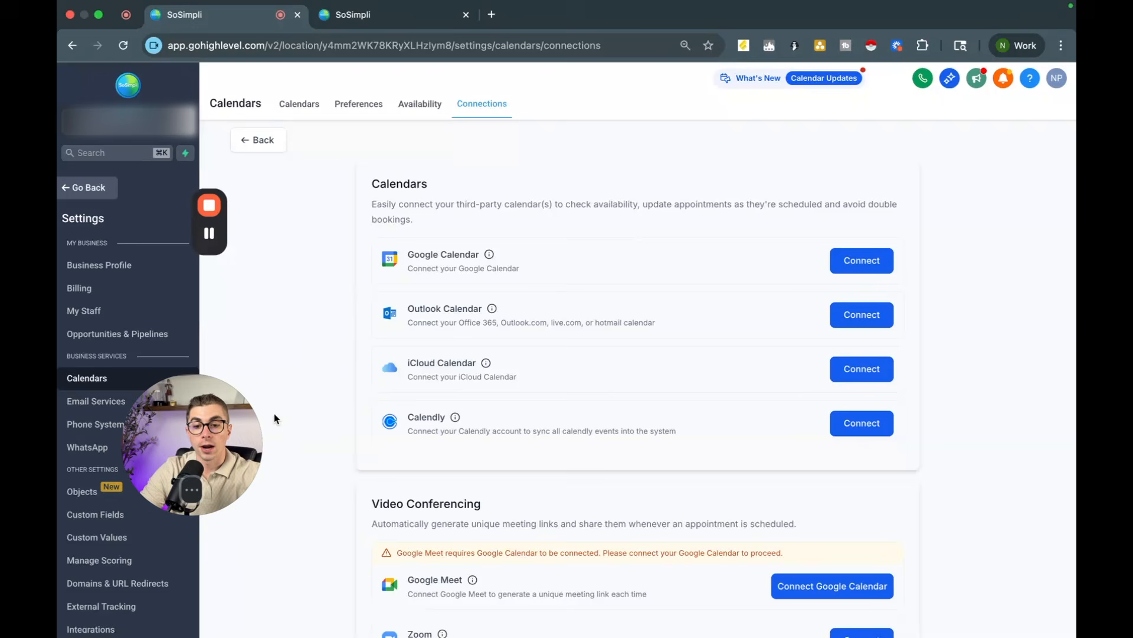
Step: Leave settings, open the workflow list, and create a new workflow from scratch
{"action": "left_click_drag", "start_coordinate": [235, 423], "coordinate": [362, 377]}
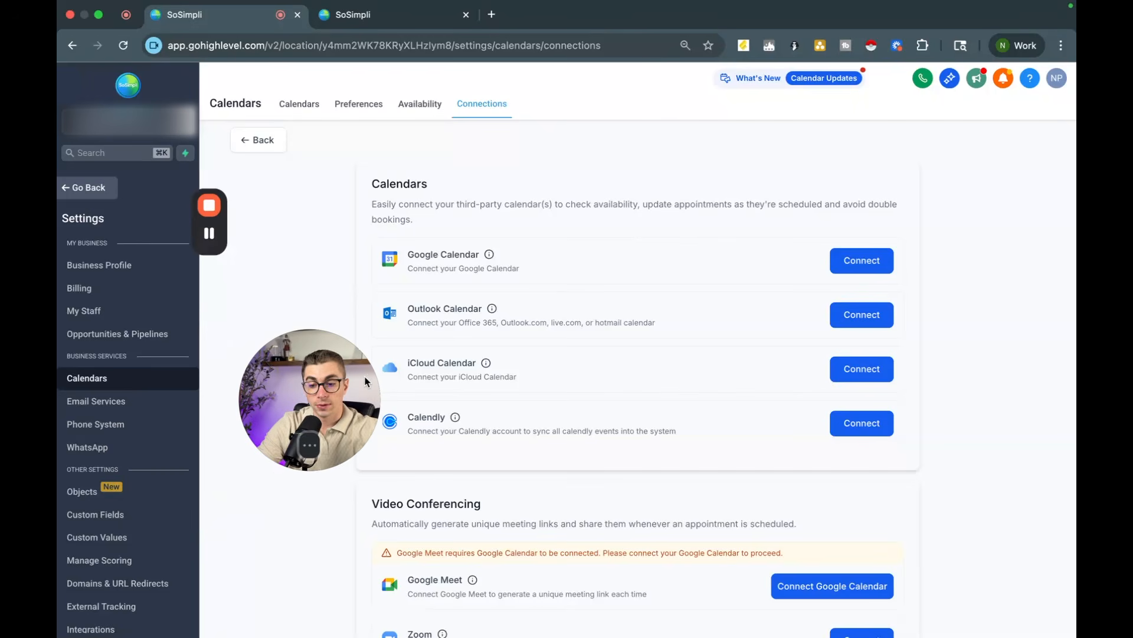
{"action": "left_click", "coordinate": [92, 190]}
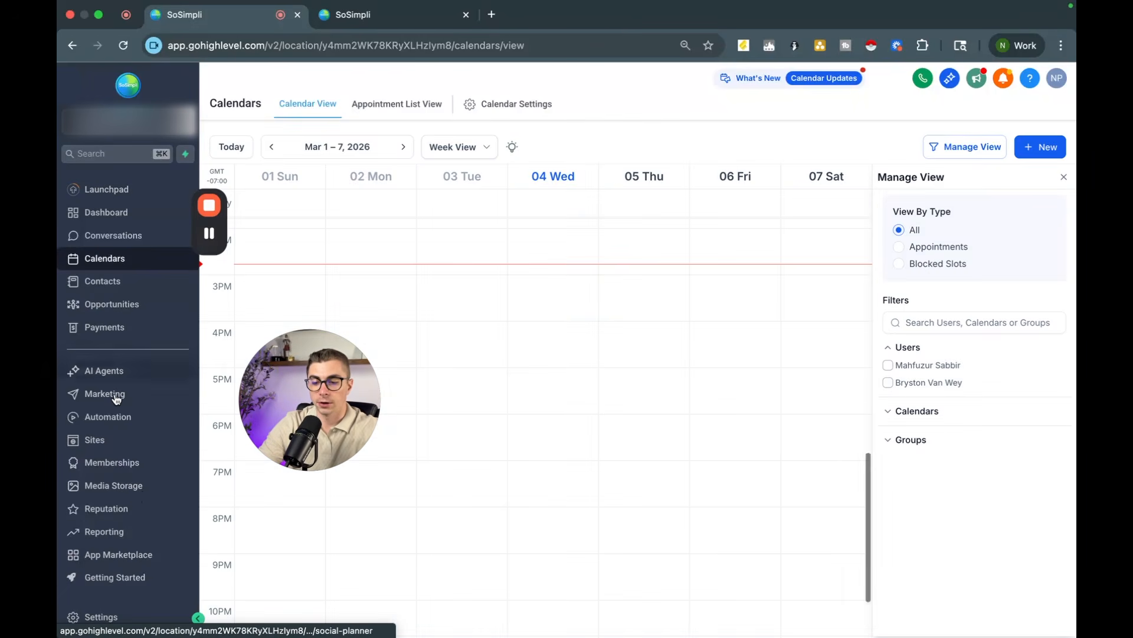
{"action": "left_click", "coordinate": [115, 421]}
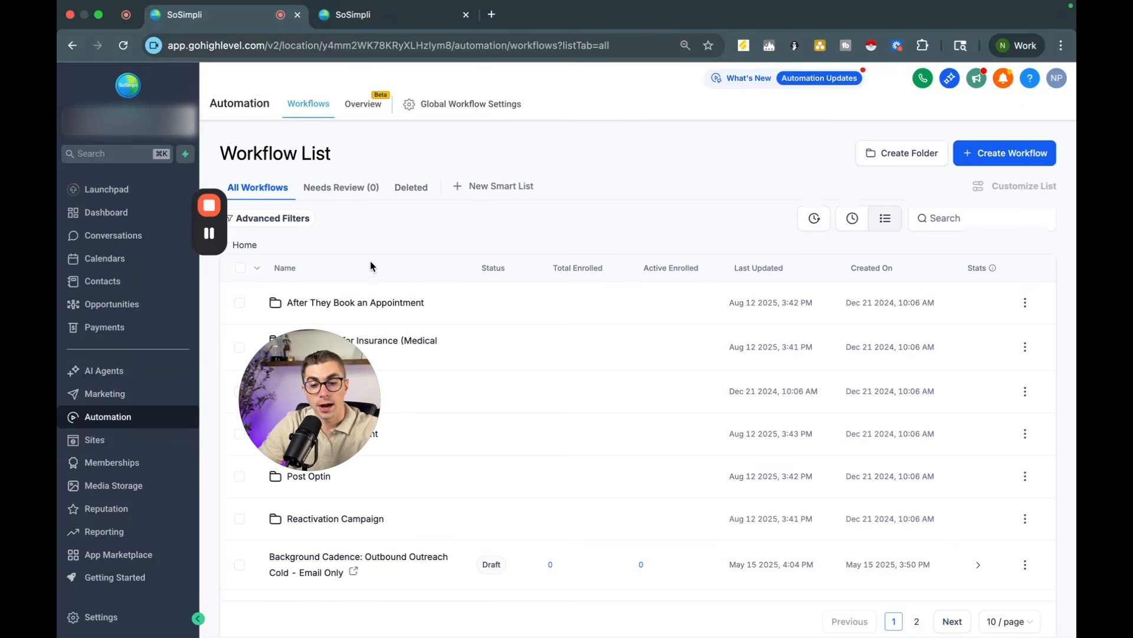
{"action": "left_click_drag", "start_coordinate": [322, 363], "coordinate": [508, 367]}
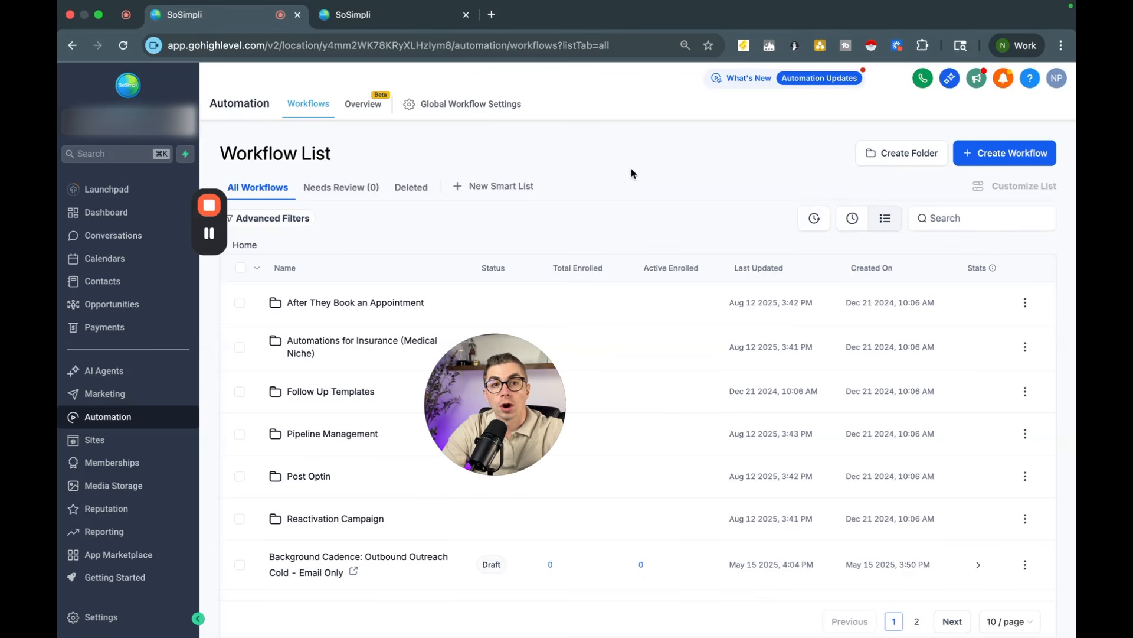
{"action": "left_click", "coordinate": [1010, 155]}
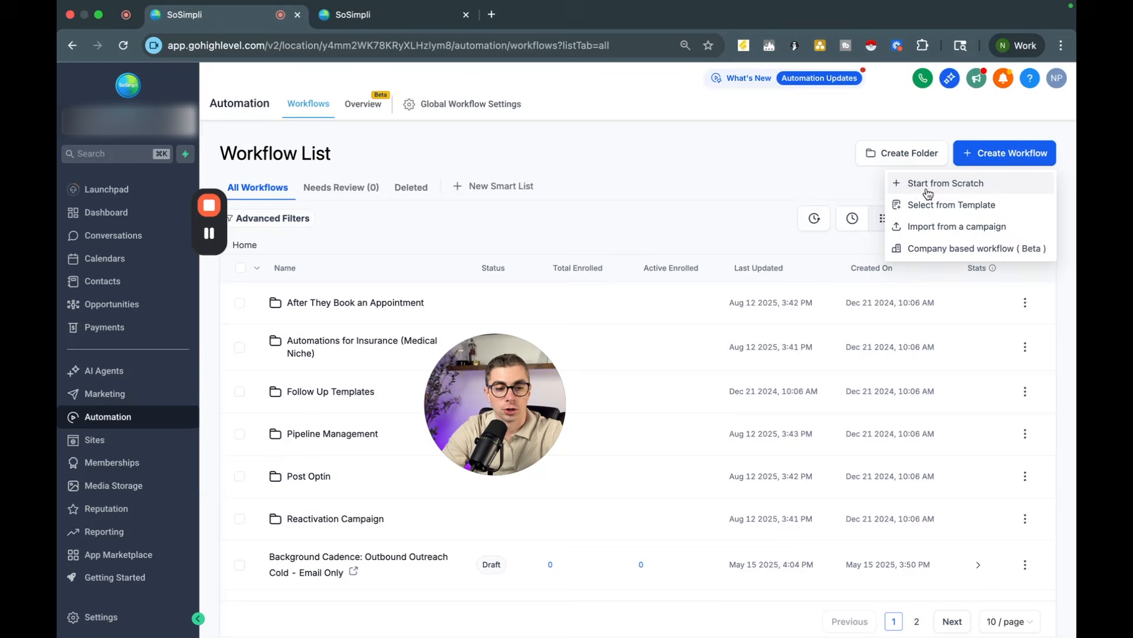
{"action": "left_click", "coordinate": [930, 185]}
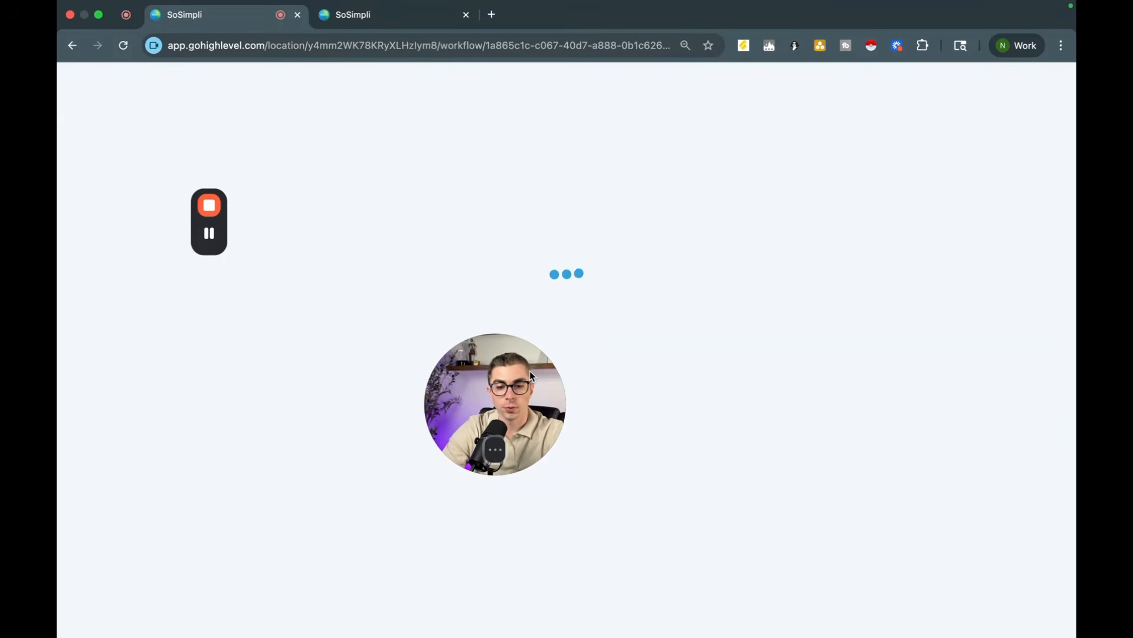
{"action": "left_click_drag", "start_coordinate": [530, 370], "coordinate": [317, 388]}
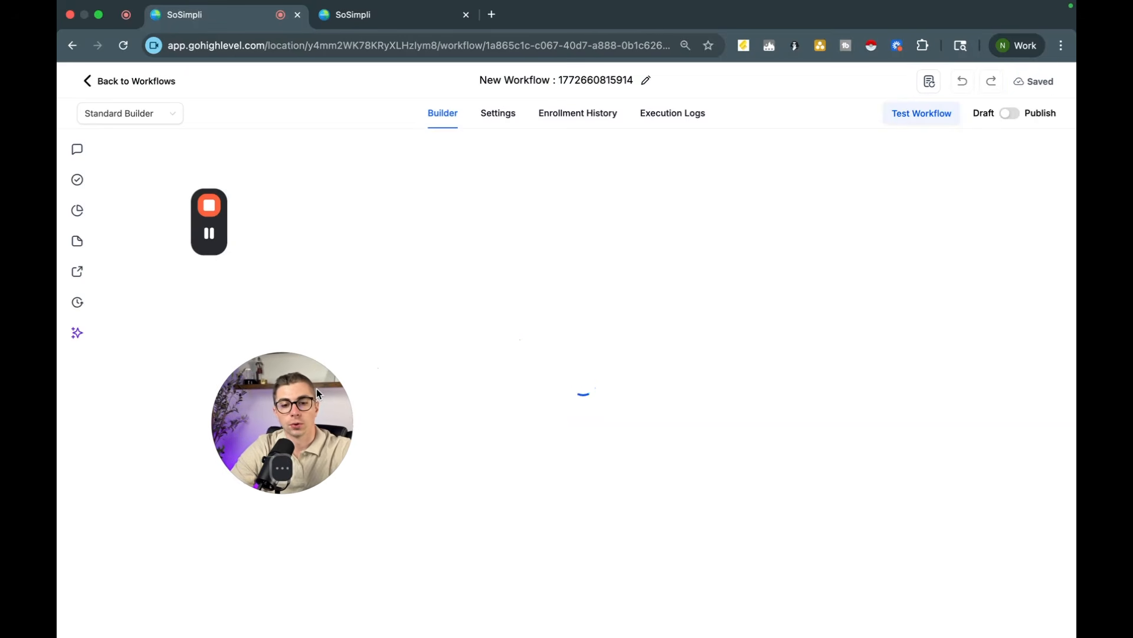
Step: Rename the new workflow as "Test Appointment Reminder"
{"action": "left_click", "coordinate": [558, 77]}
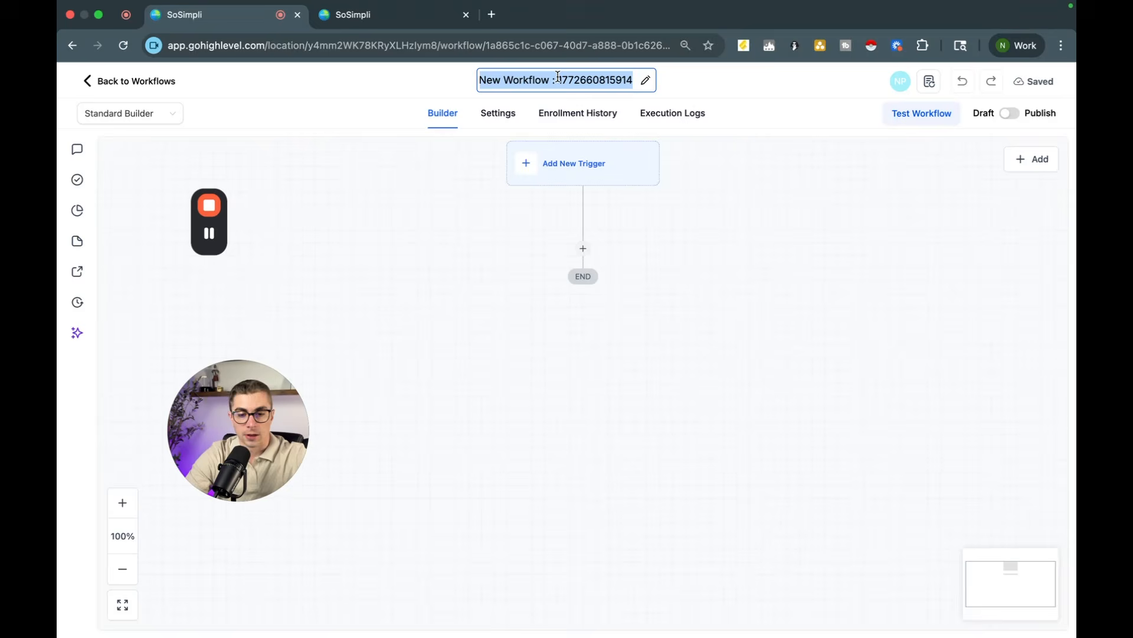
{"action": "key", "text": "Caps_Lock"}
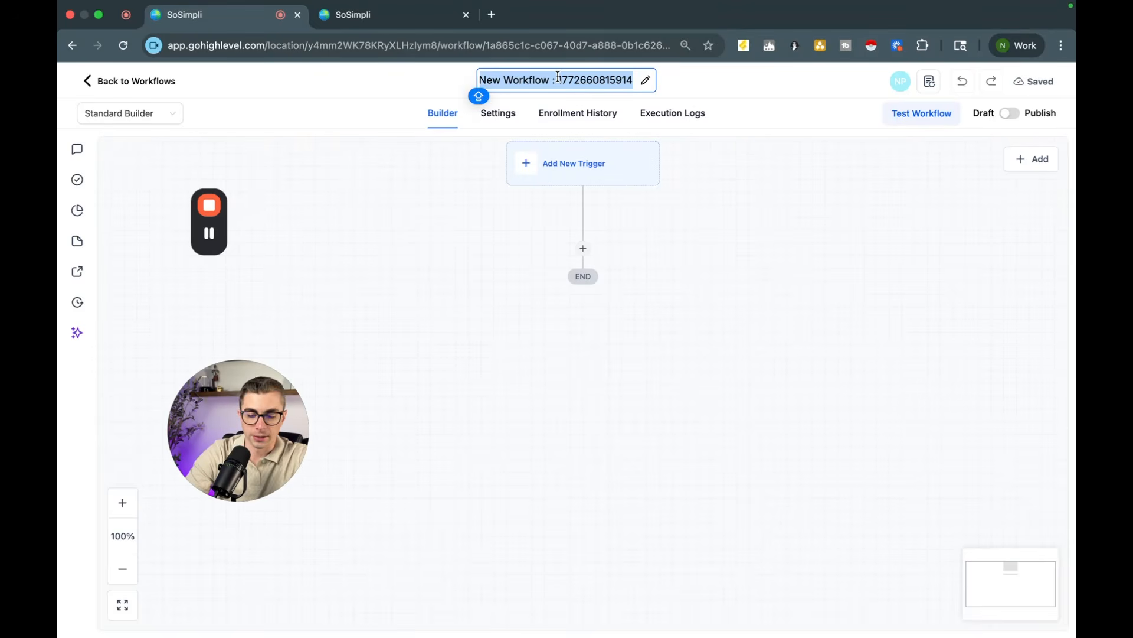
{"action": "type", "text": "Test Appointment Reminder"}
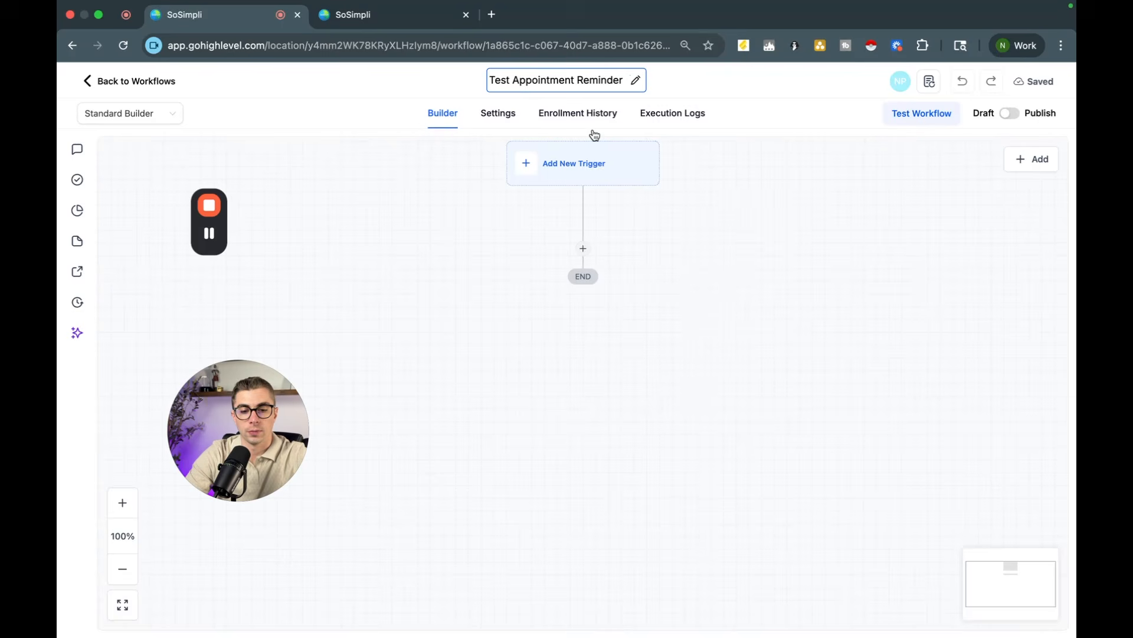
Step: Add an Appointment Status trigger filtered to appointment status "new" and save the trigger
{"action": "left_click", "coordinate": [558, 171]}
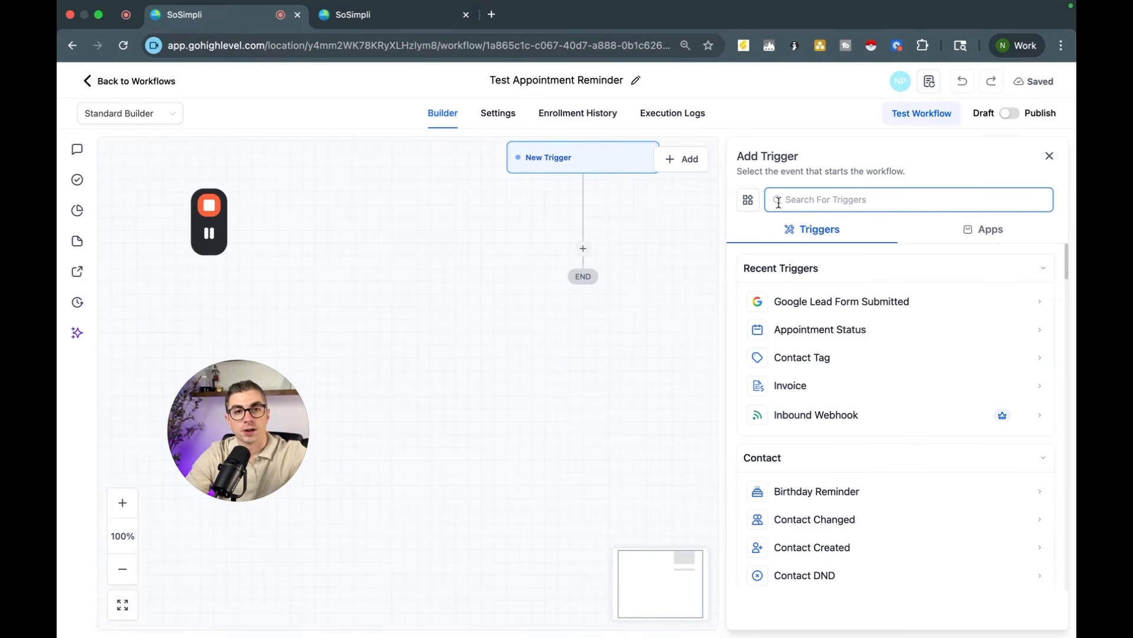
{"action": "type", "text": "appointment"}
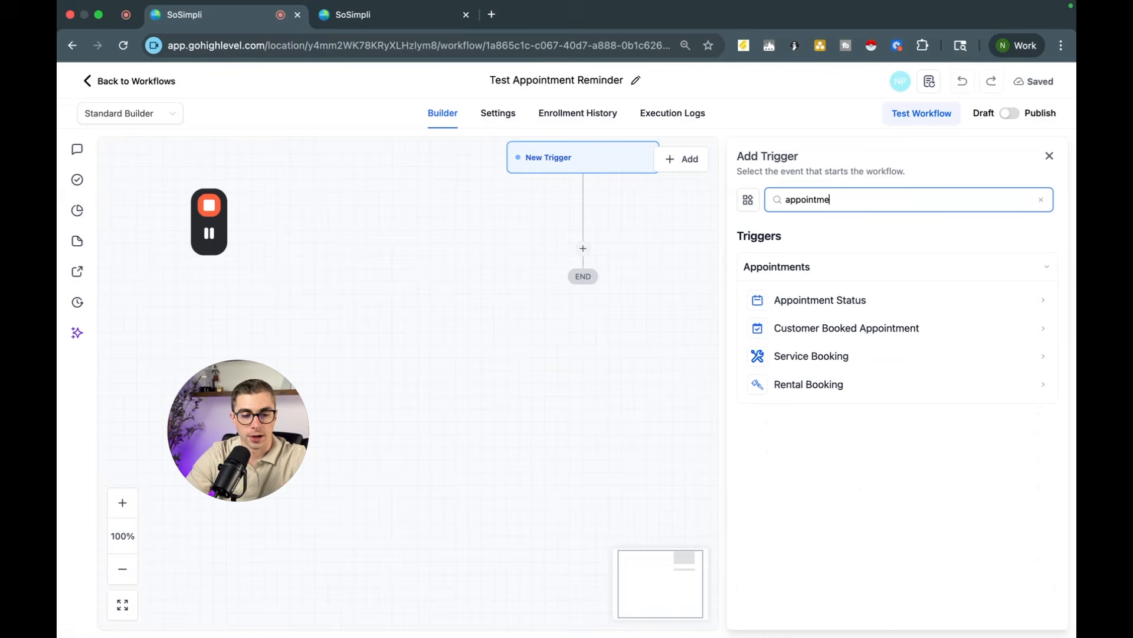
{"action": "left_click", "coordinate": [809, 304]}
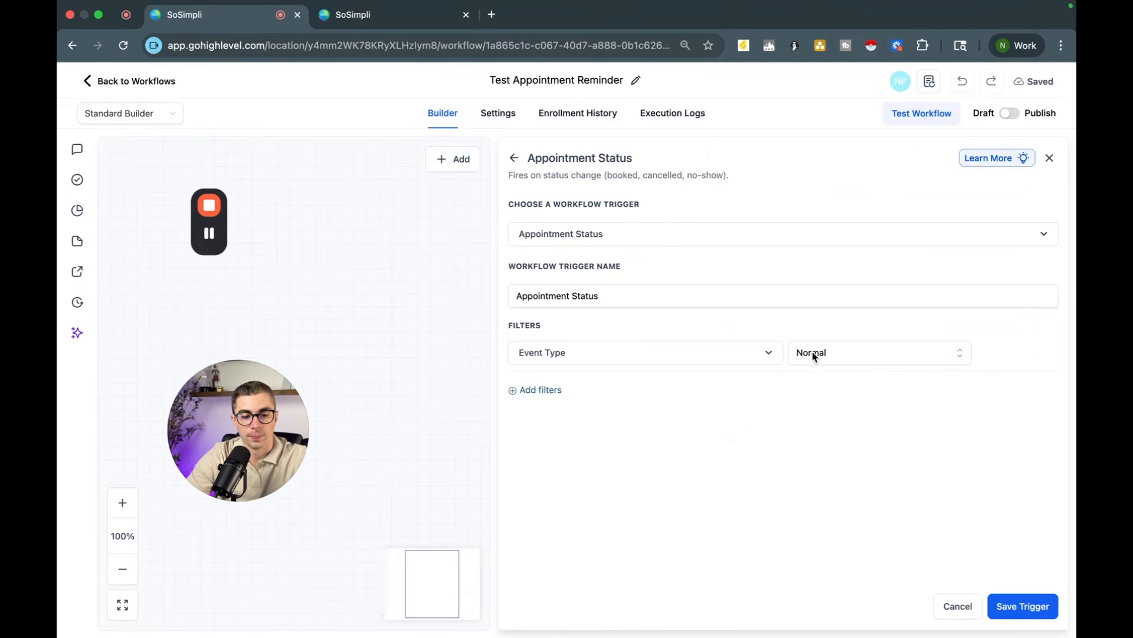
{"action": "left_click", "coordinate": [538, 393]}
{"action": "left_click", "coordinate": [548, 400]}
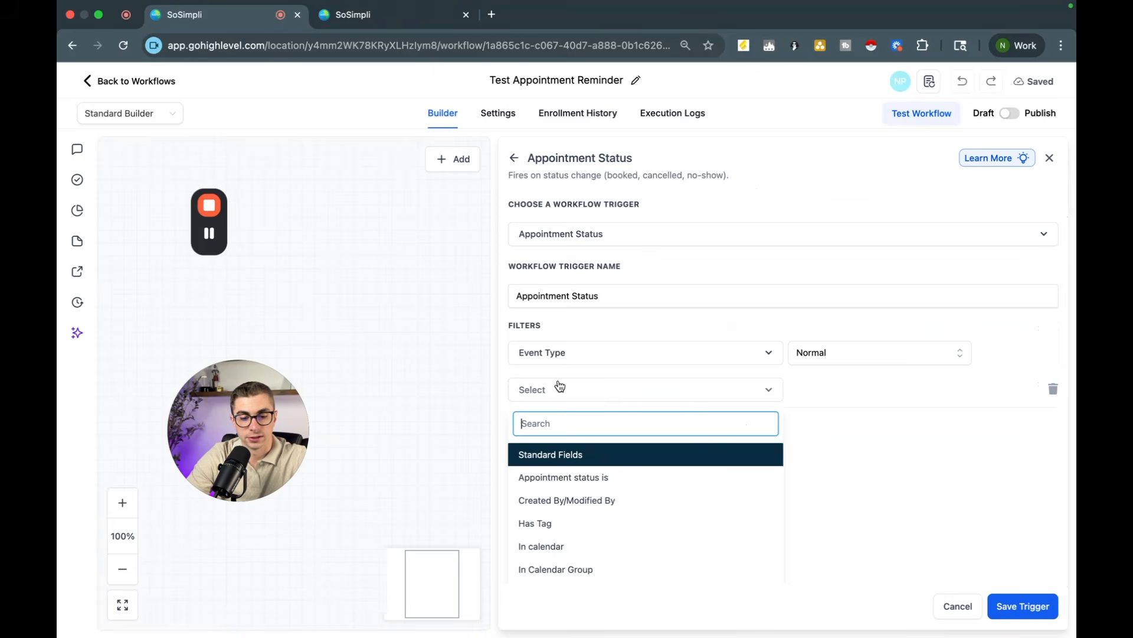
{"action": "left_click", "coordinate": [596, 477]}
{"action": "left_click", "coordinate": [846, 399]}
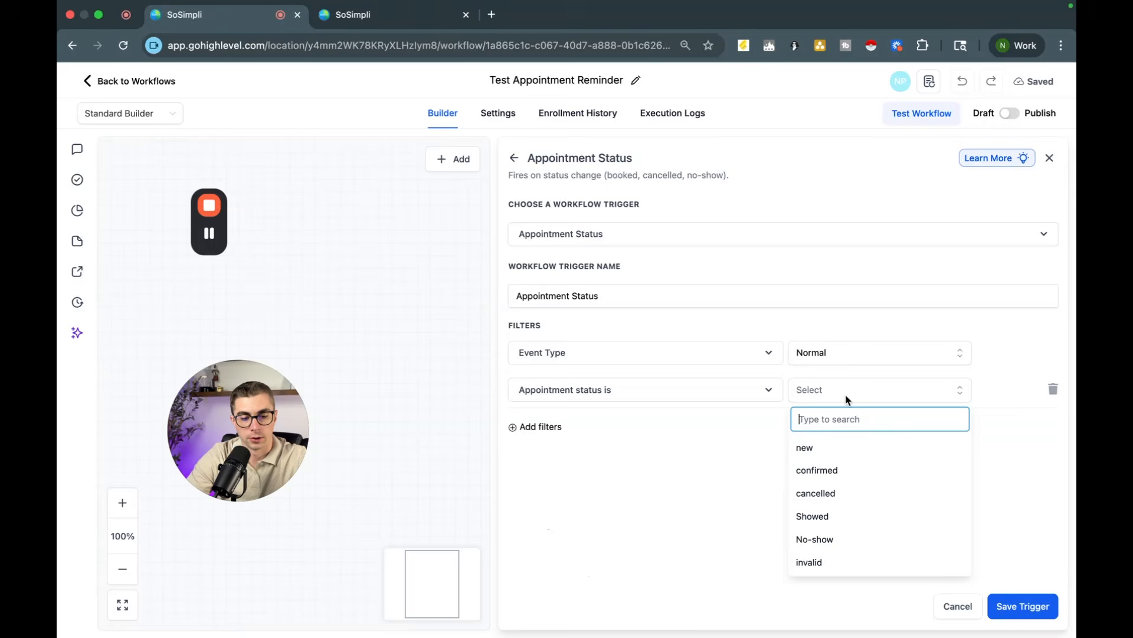
{"action": "left_click", "coordinate": [847, 453]}
{"action": "left_click", "coordinate": [1018, 612]}
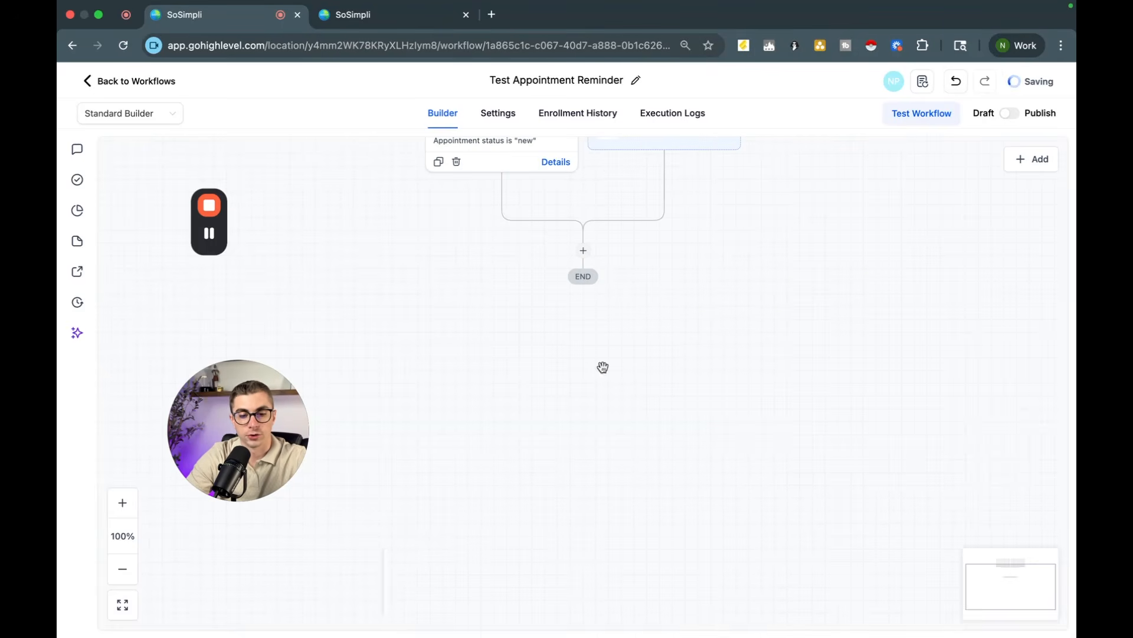
Step: Add an SMS action with message "Hey {{contact.first_name}}, we look forward to your appointment on {{appointment.start_time}}. Chat soon!" and save it
{"action": "left_click", "coordinate": [582, 250]}
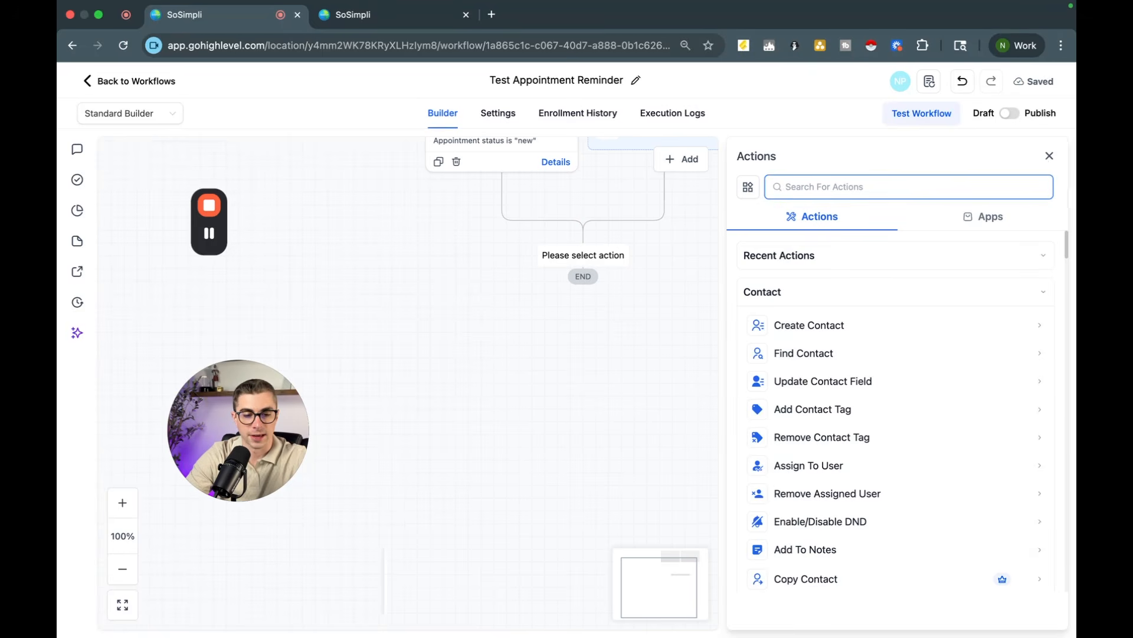
{"action": "type", "text": "sms"}
{"action": "left_click", "coordinate": [805, 291]}
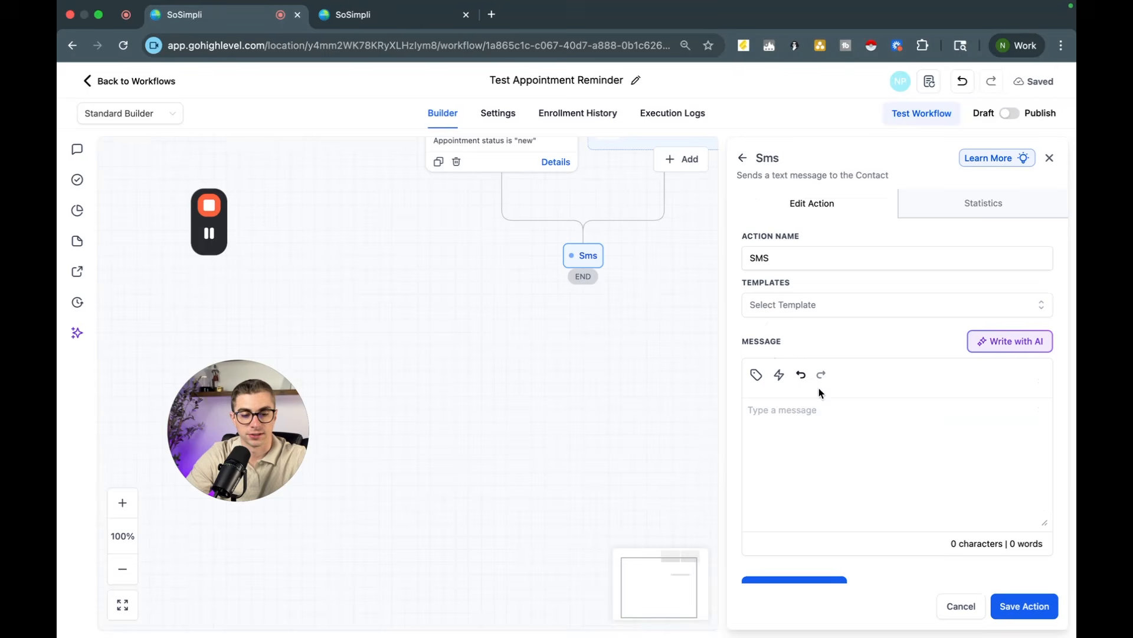
{"action": "type", "text": "Hey"}
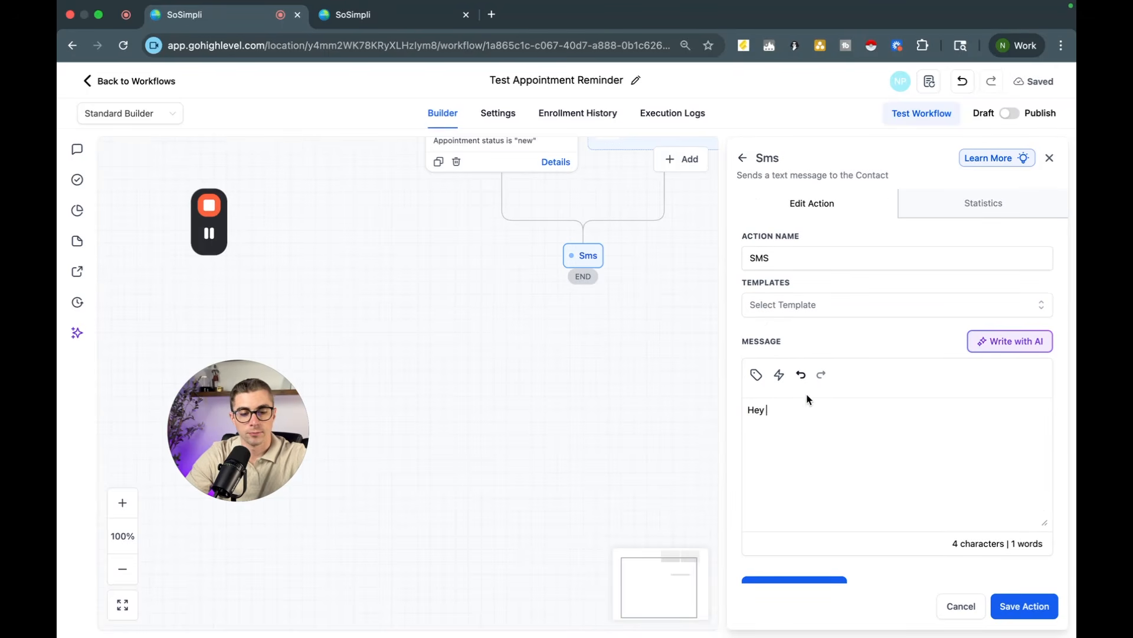
{"action": "left_click", "coordinate": [756, 374]}
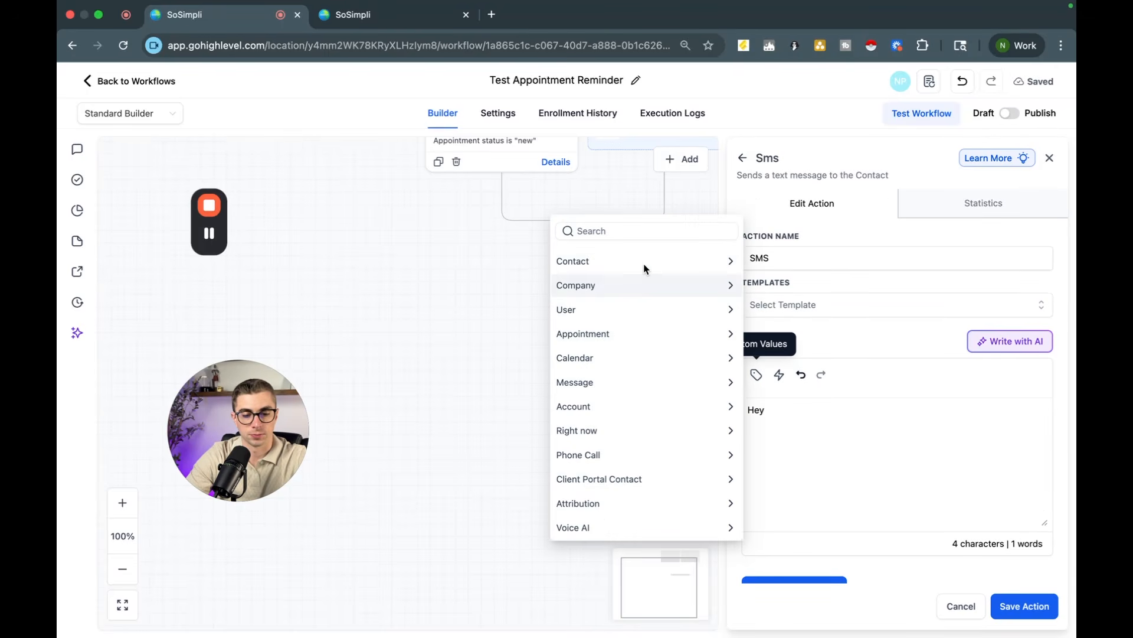
{"action": "left_click", "coordinate": [636, 261]}
{"action": "left_click", "coordinate": [623, 309]}
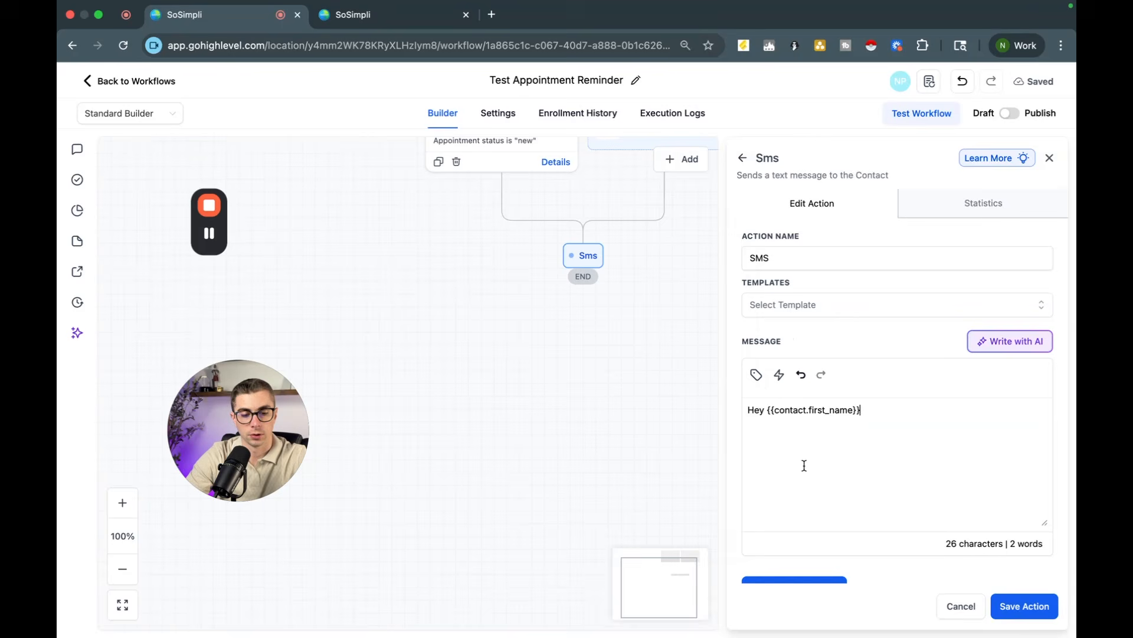
{"action": "type", "text": ", we look forw"}
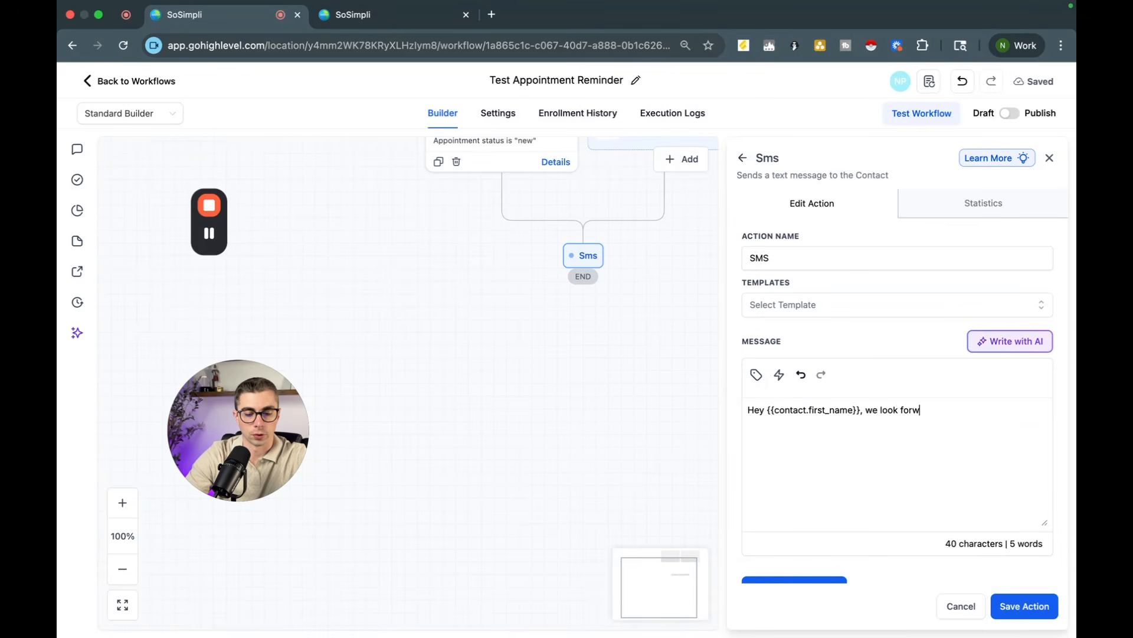
{"action": "type", "text": "ard to your appointment on"}
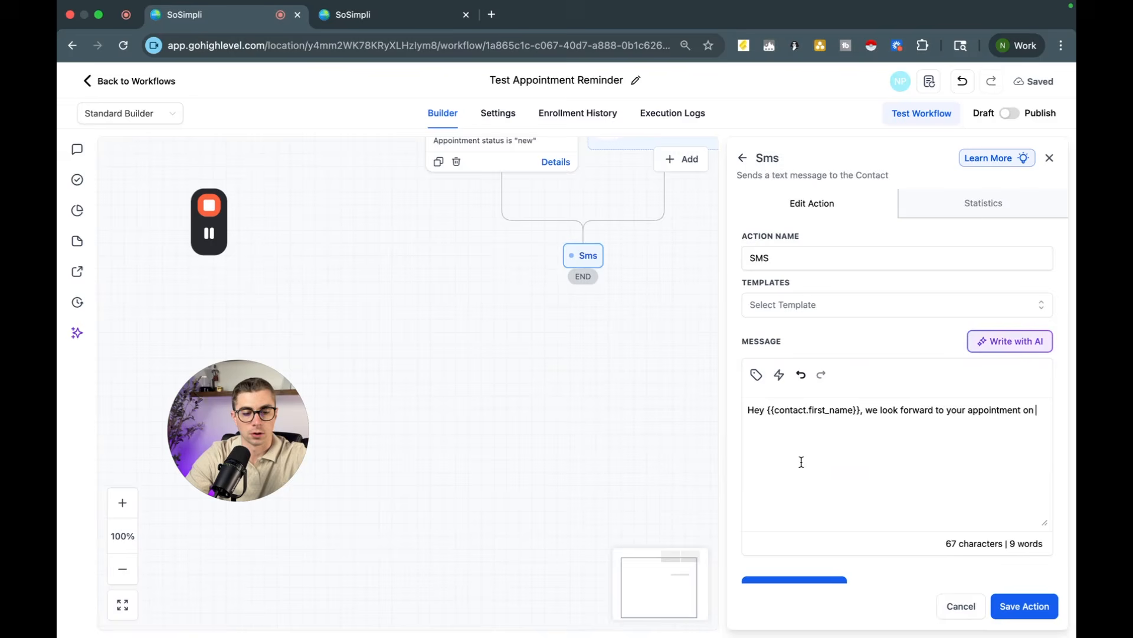
{"action": "left_click", "coordinate": [759, 381]}
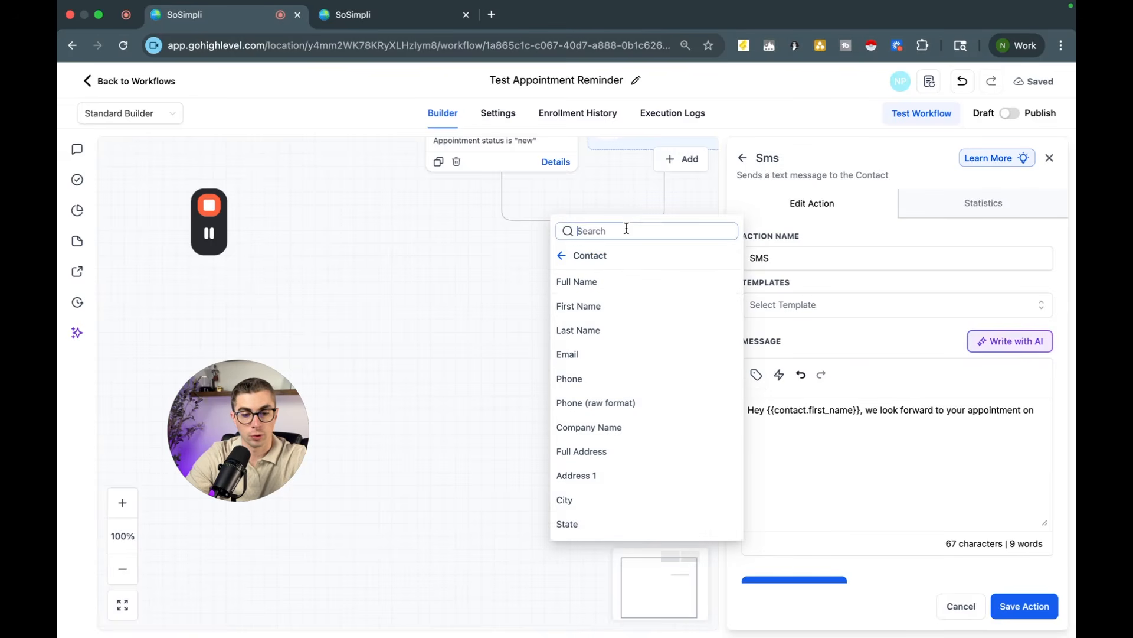
{"action": "left_click", "coordinate": [582, 249]}
{"action": "left_click", "coordinate": [640, 331]}
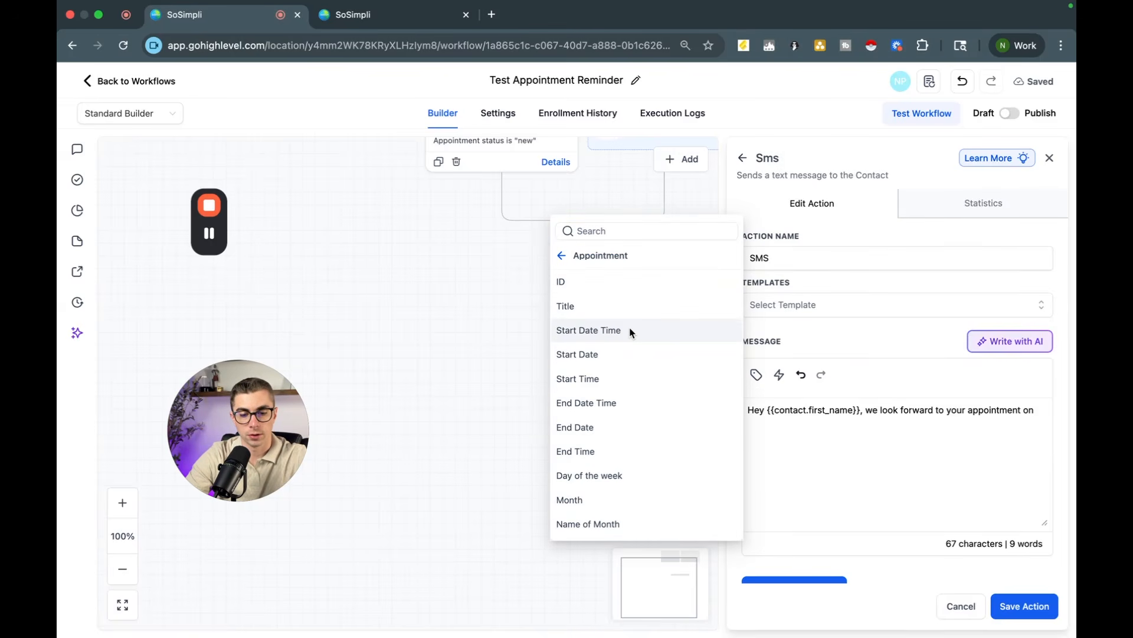
{"action": "left_click", "coordinate": [631, 330]}
{"action": "type", "text": ". "}
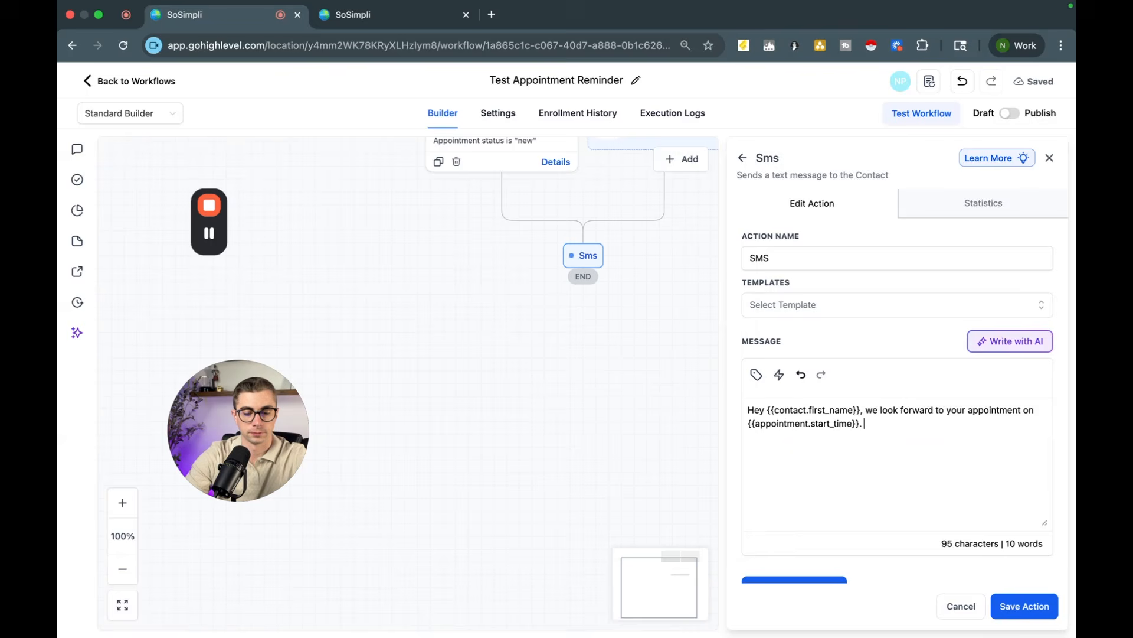
{"action": "type", "text": "Chat soon!"}
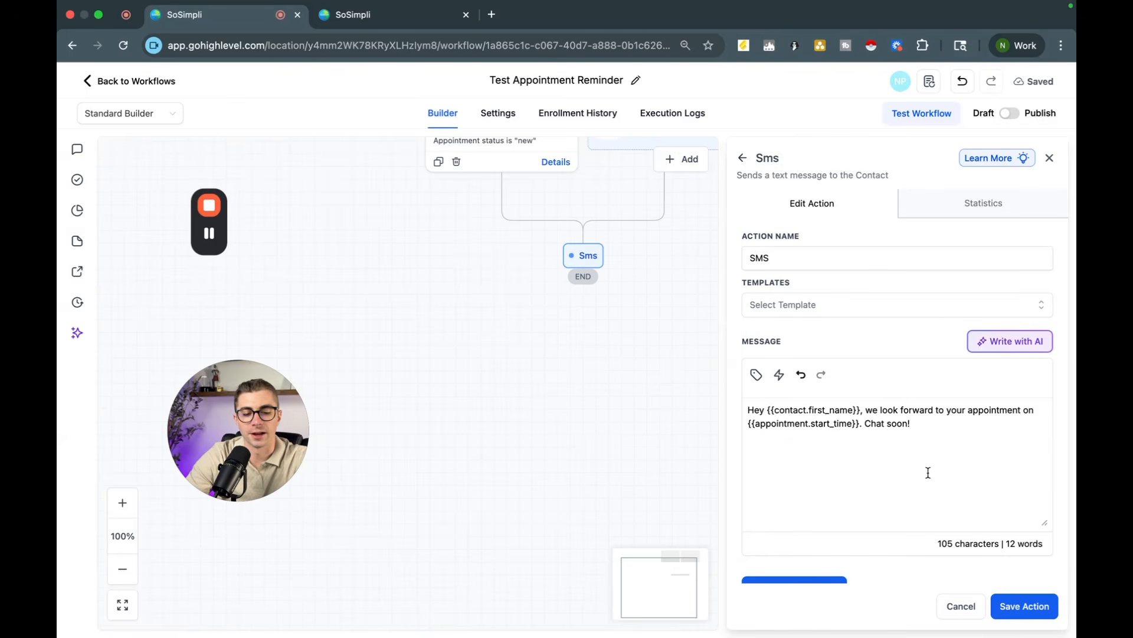
{"action": "scroll", "coordinate": [876, 483], "scroll_direction": "down", "scroll_amount": 5}
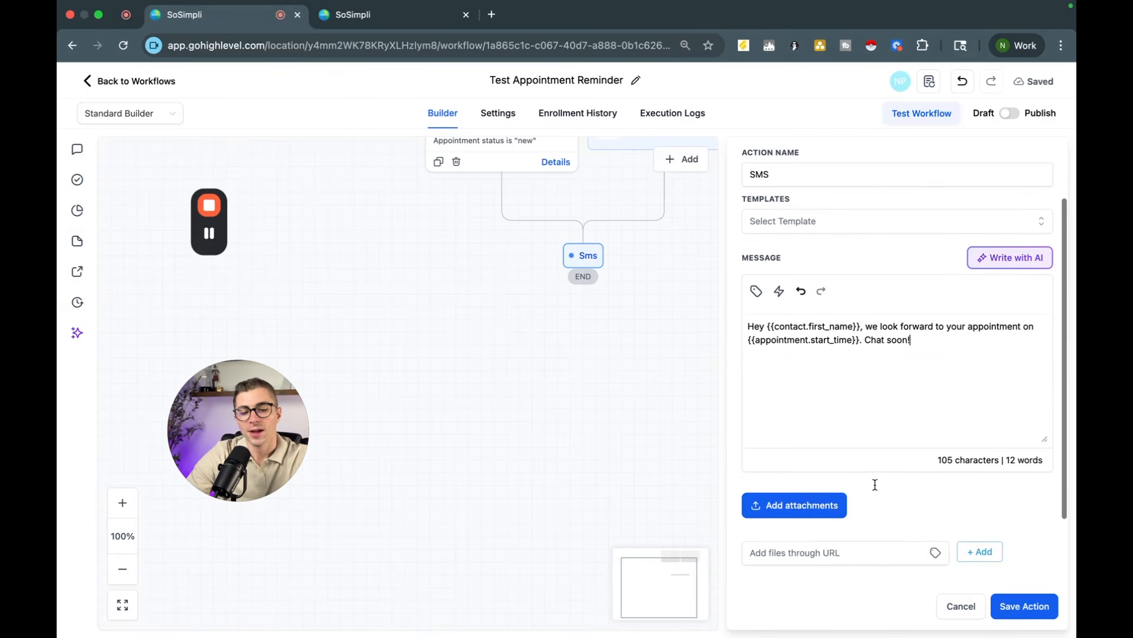
{"action": "left_click", "coordinate": [1011, 611]}
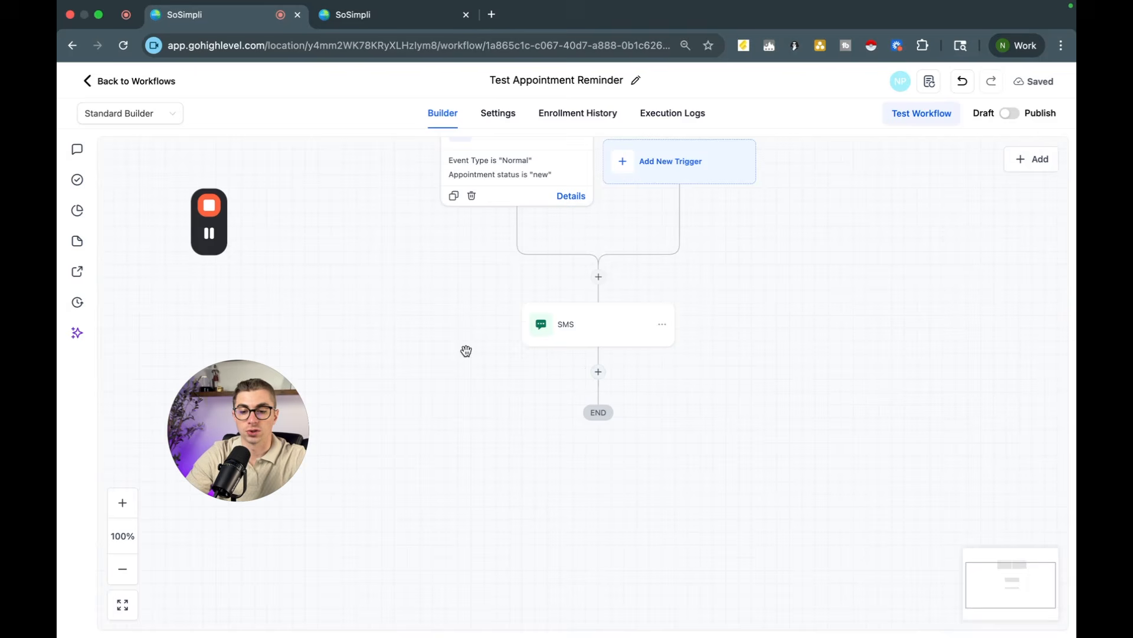
Step: Add a Wait action until Event / Appointment time, set to 1 day before, and save it
{"action": "left_click", "coordinate": [599, 372]}
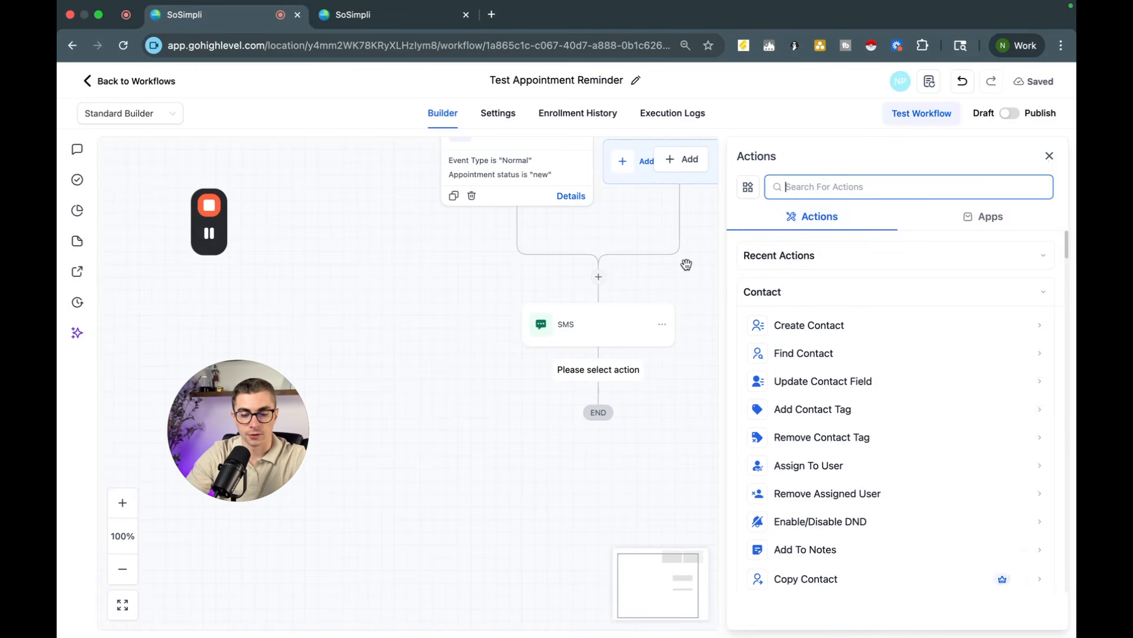
{"action": "type", "text": "wait"}
{"action": "left_click", "coordinate": [810, 302]}
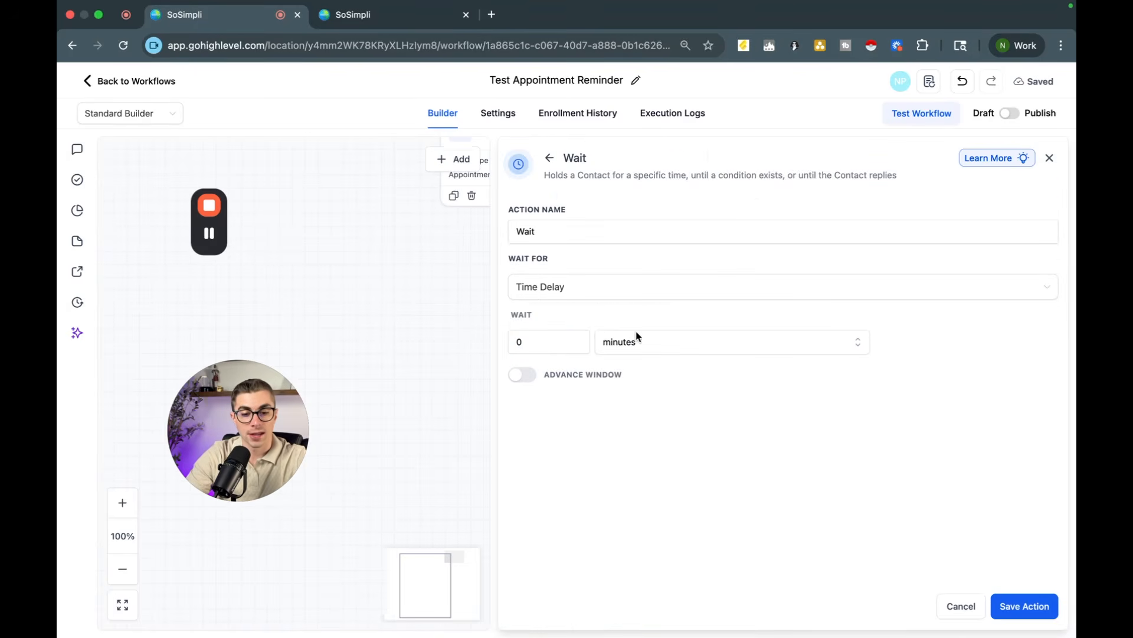
{"action": "left_click", "coordinate": [537, 289]}
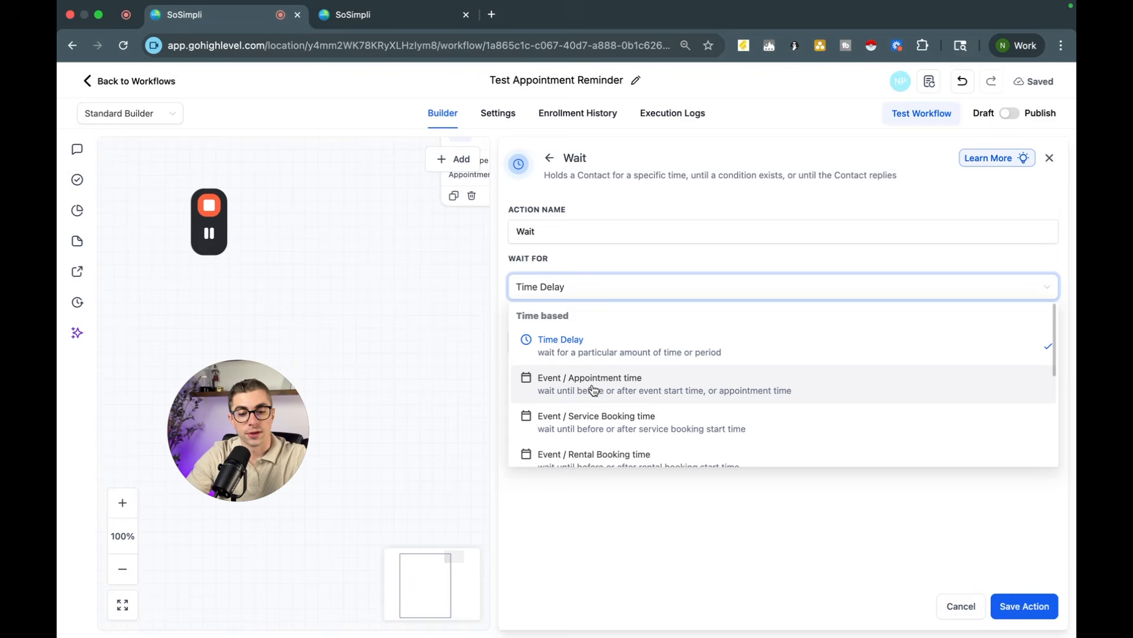
{"action": "left_click", "coordinate": [627, 383]}
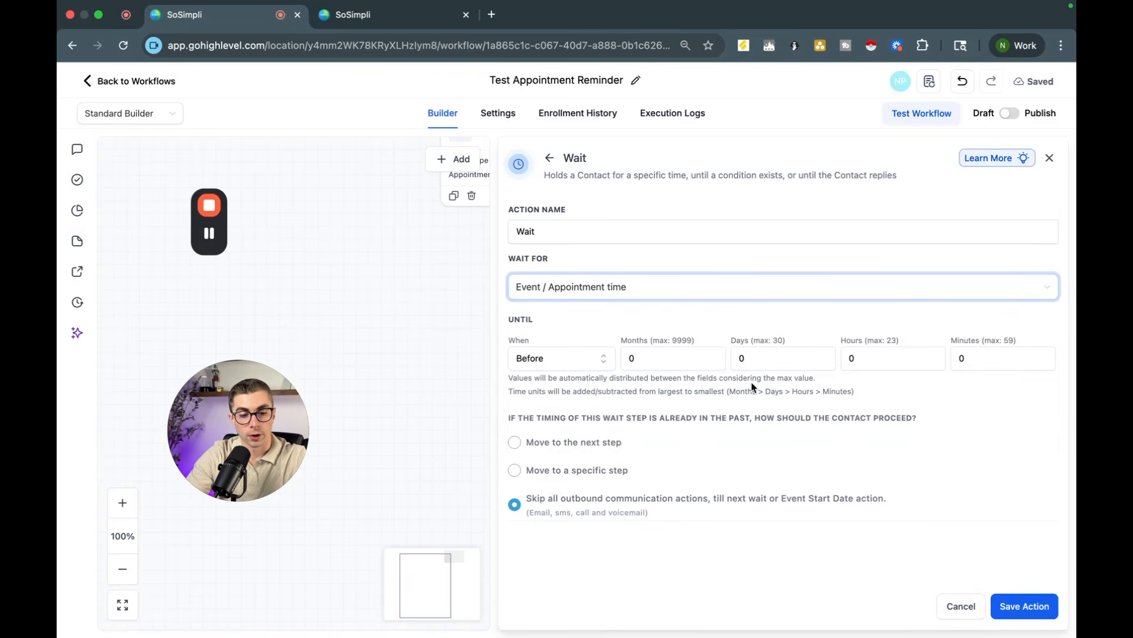
{"action": "left_click", "coordinate": [761, 358]}
{"action": "key", "text": "BackSpace"}
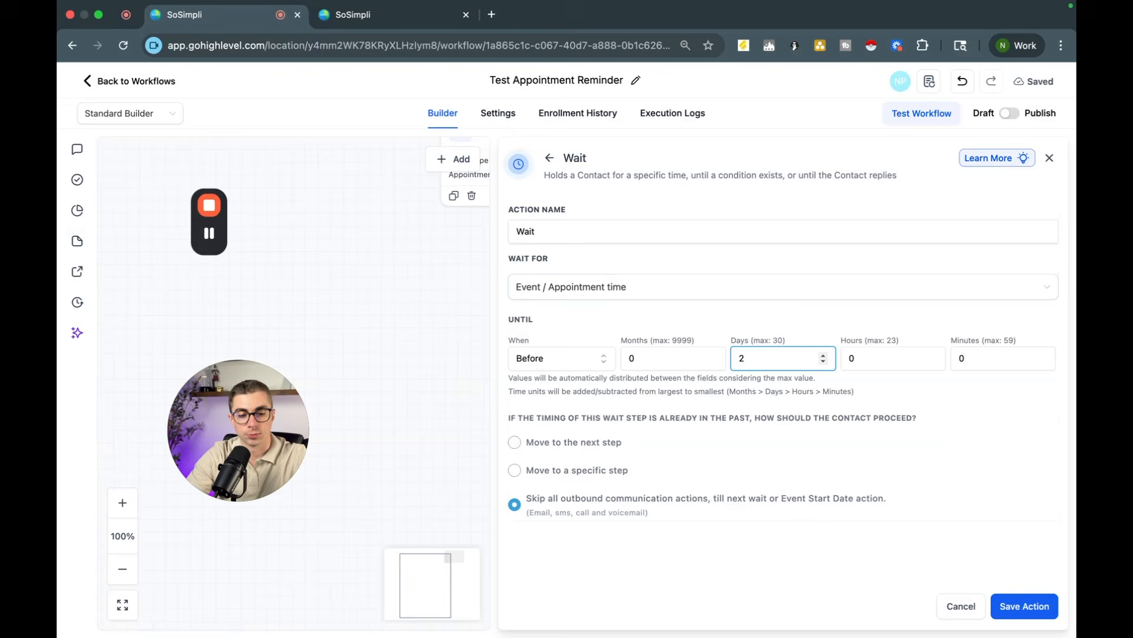
{"action": "left_click", "coordinate": [1025, 606]}
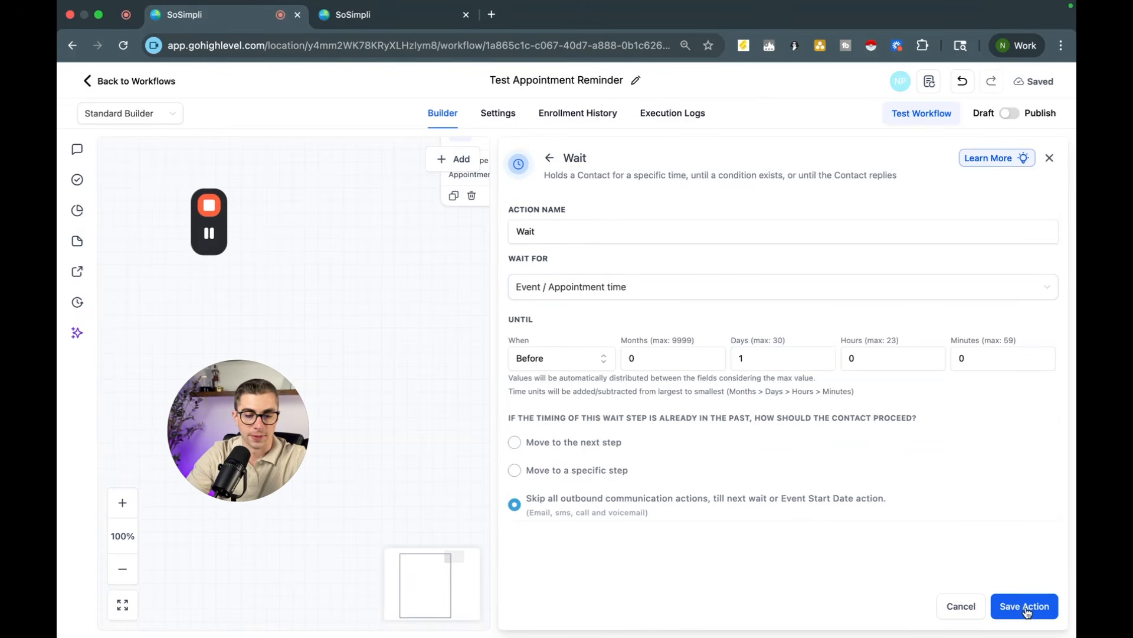
Step: Add another SMS action after the Wait with the message "Hey Name, look forward to our appointment tomo" and save it
{"action": "left_click", "coordinate": [598, 471]}
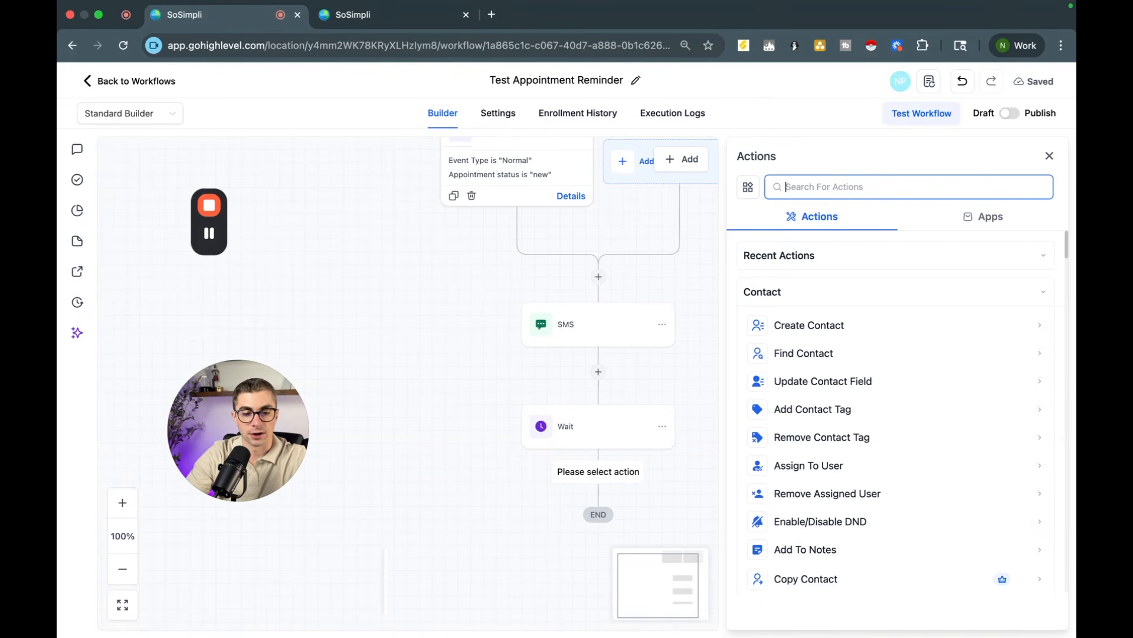
{"action": "type", "text": "sms"}
{"action": "left_click", "coordinate": [794, 292]}
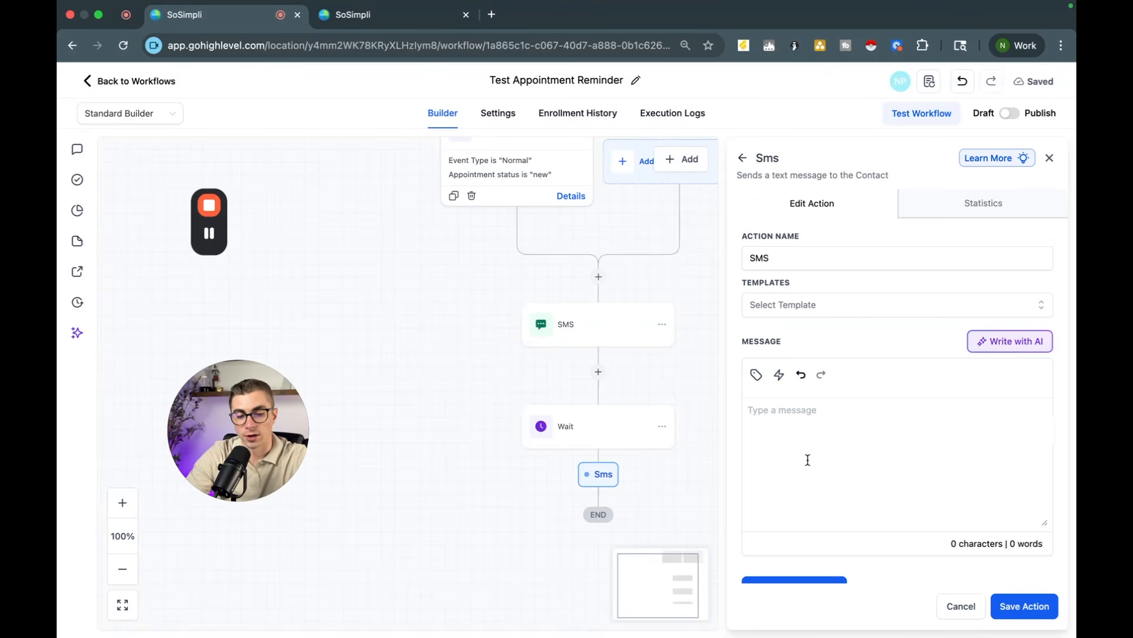
{"action": "type", "text": "Hey "}
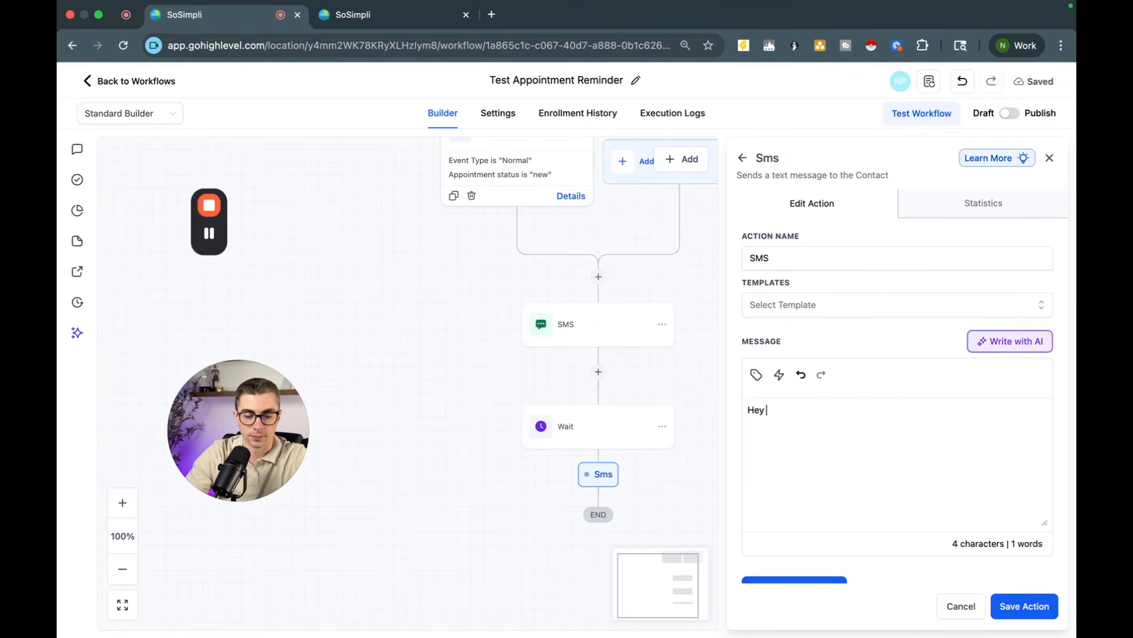
{"action": "type", "text": "N"}
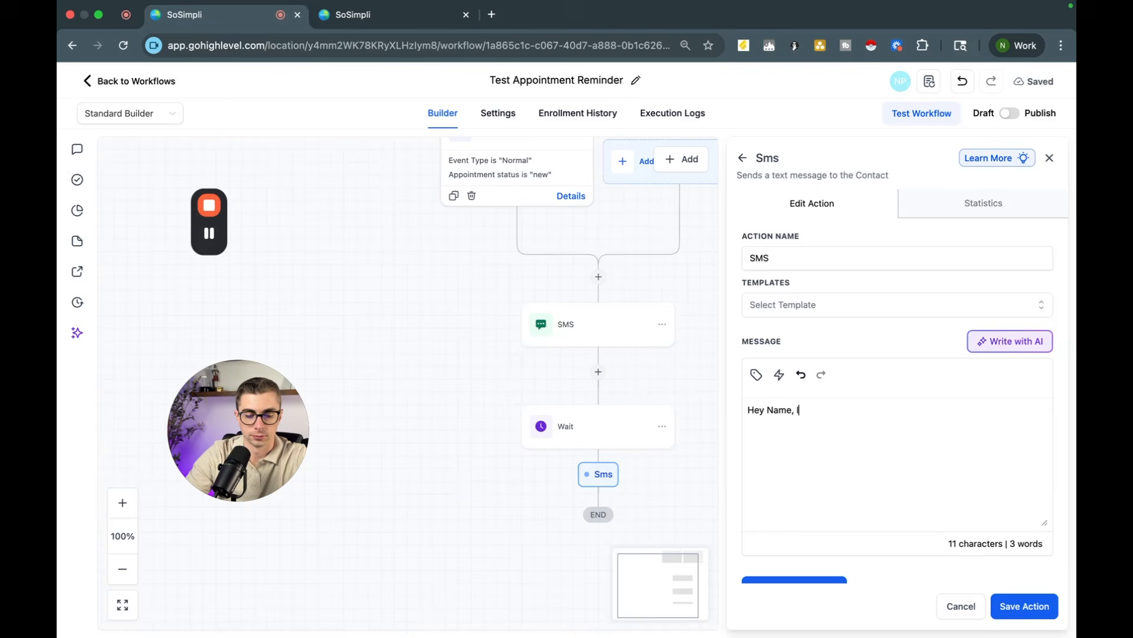
{"action": "type", "text": "ame, look forward to "}
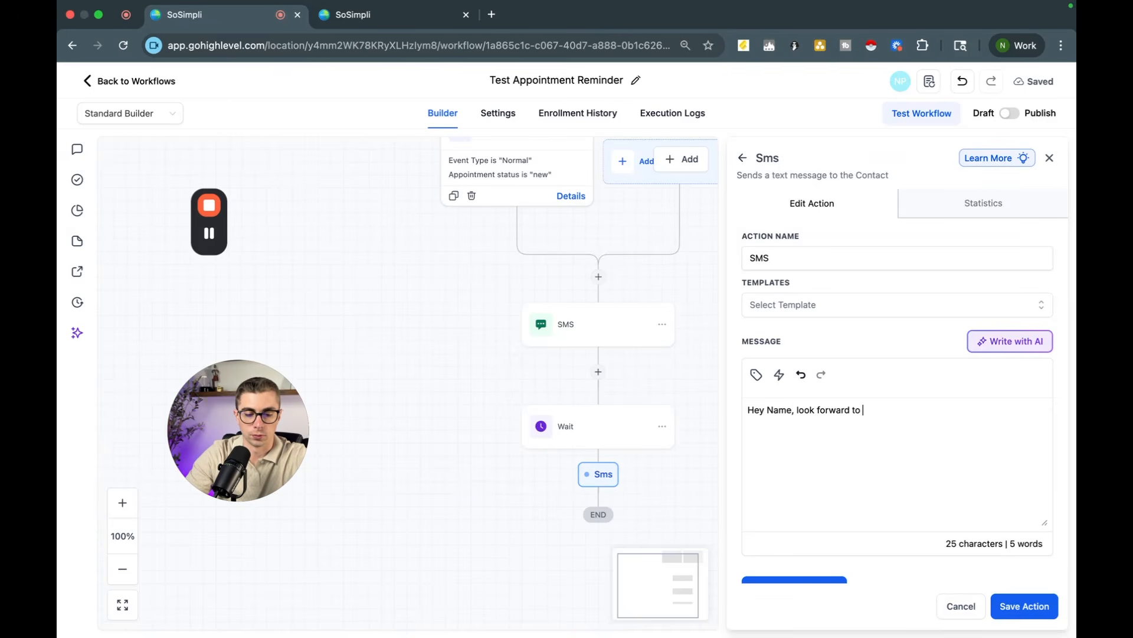
{"action": "type", "text": "our appointment tomorrow"}
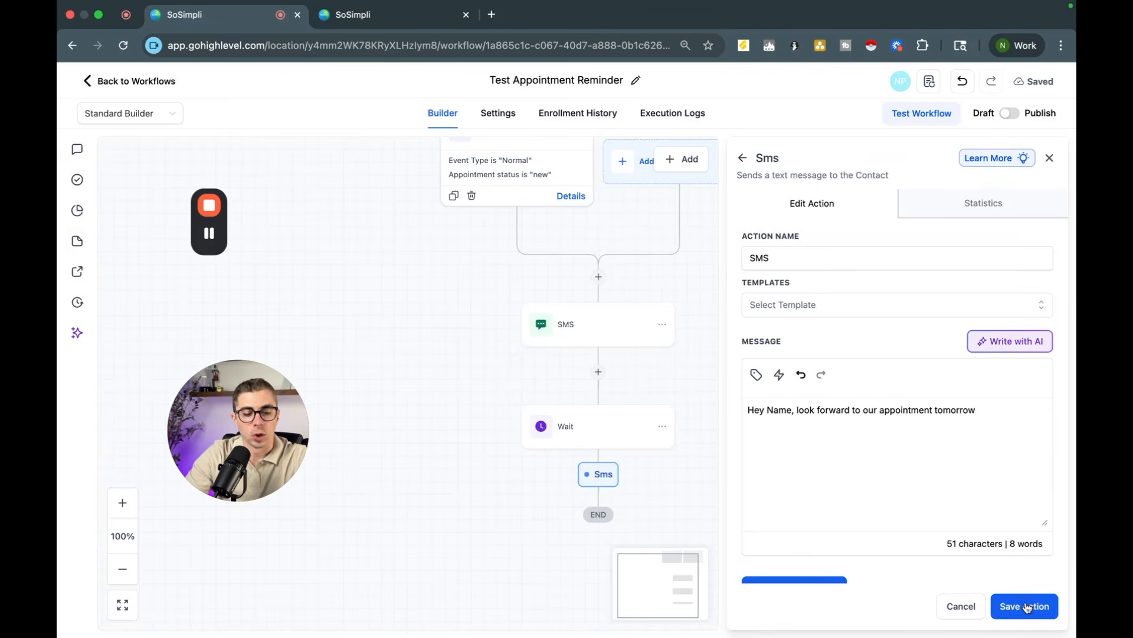
{"action": "left_click", "coordinate": [1028, 606]}
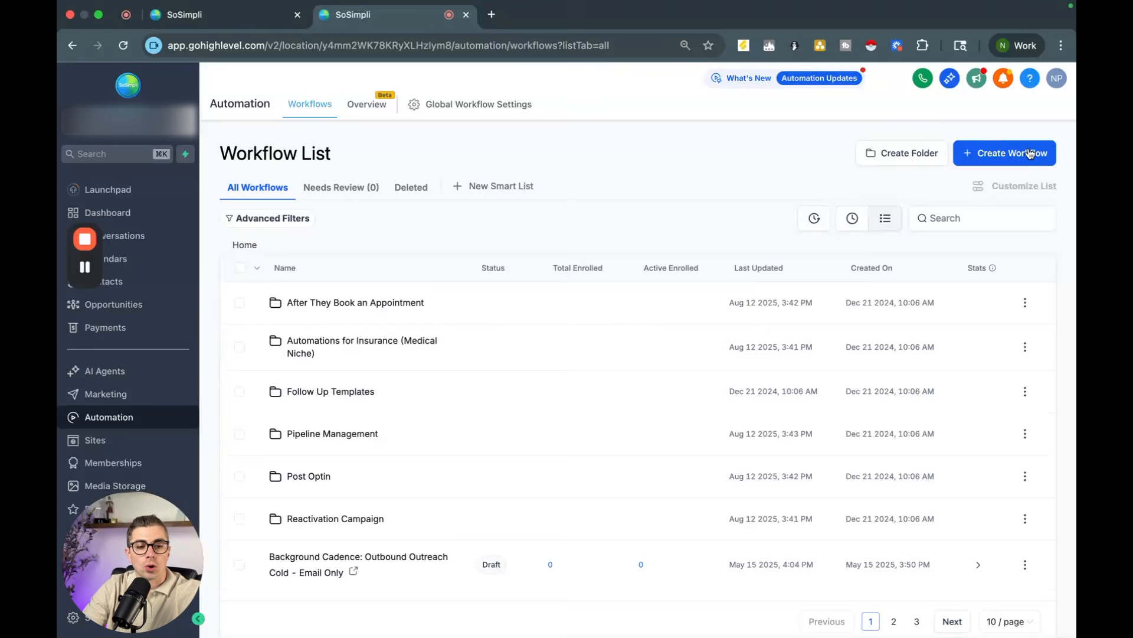
Step: Create a new workflow from scratch and name it "Tree Trimming Outbound Agent"
{"action": "left_click", "coordinate": [981, 161]}
{"action": "left_click", "coordinate": [927, 181]}
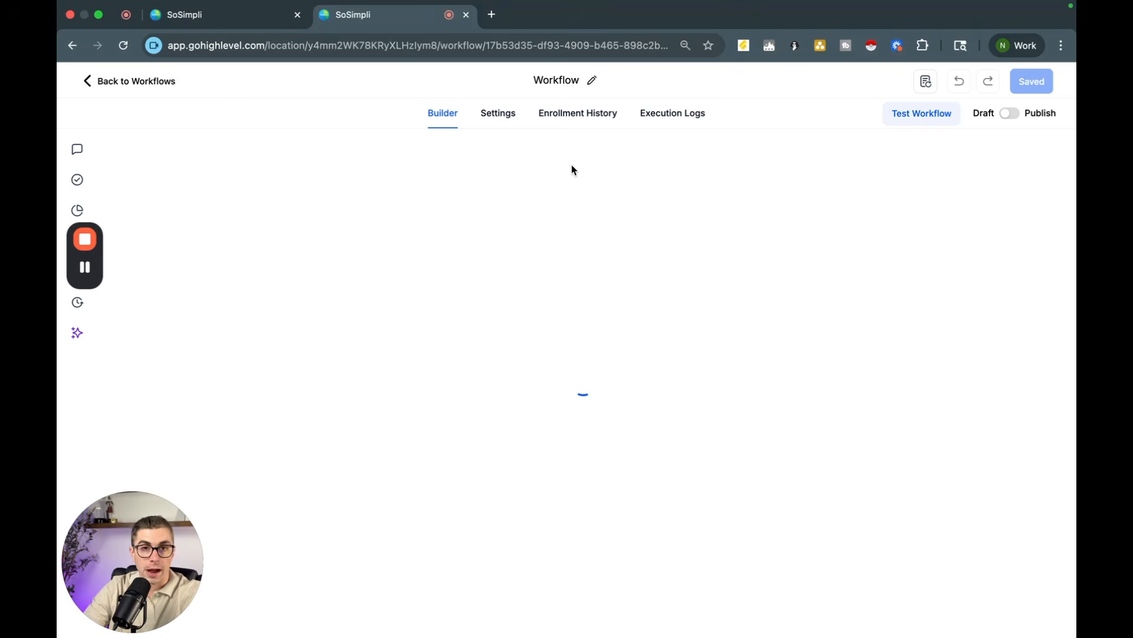
{"action": "left_click", "coordinate": [546, 80]}
{"action": "type", "text": "T"}
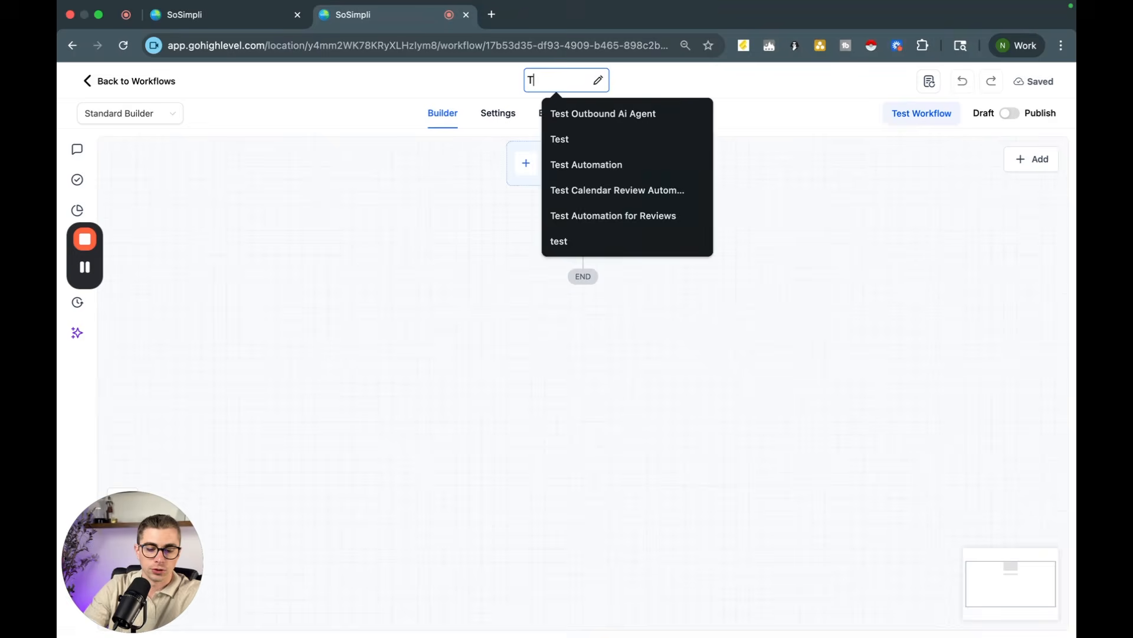
{"action": "type", "text": "ree"}
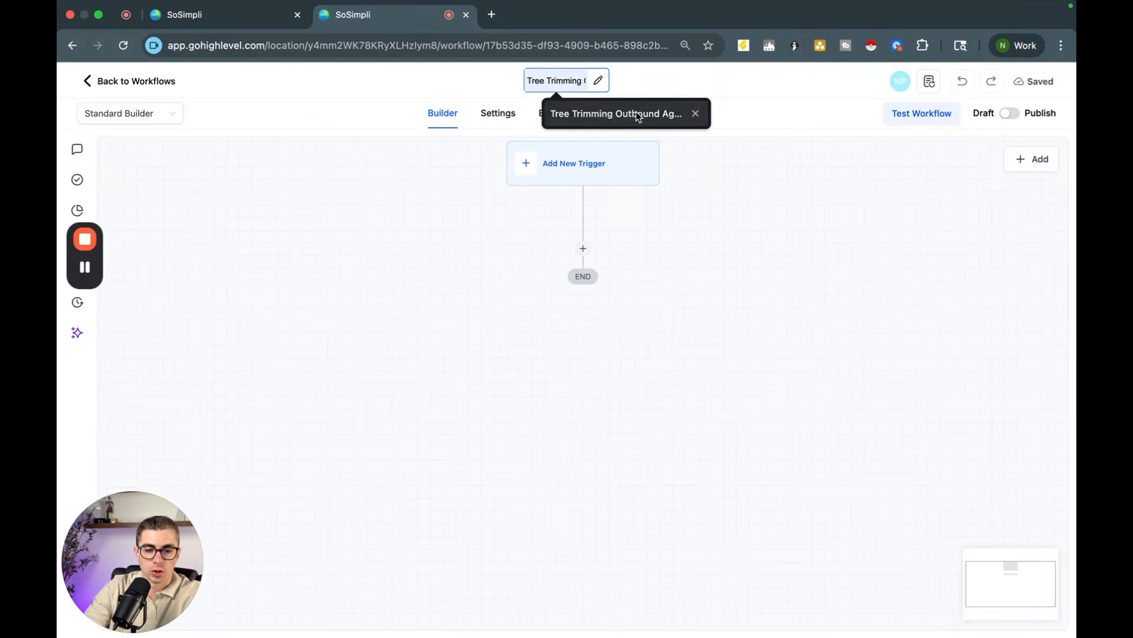
{"action": "left_click", "coordinate": [636, 112]}
{"action": "left_click", "coordinate": [695, 263]}
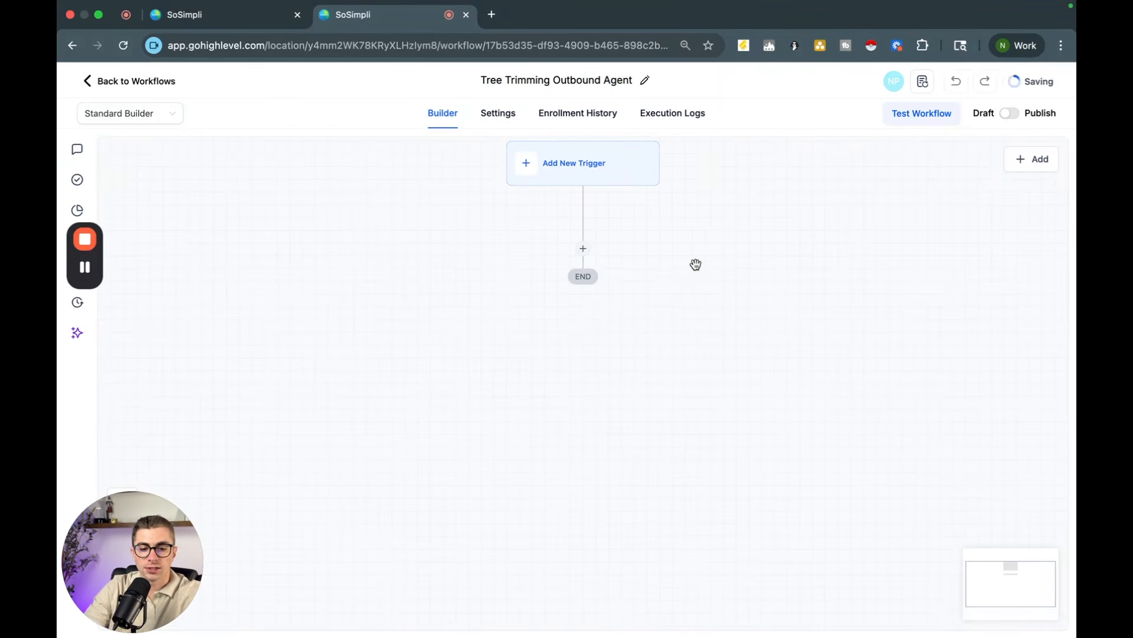
Step: Search the trigger list for Facebook, Google and form submission triggers
{"action": "left_click", "coordinate": [570, 158]}
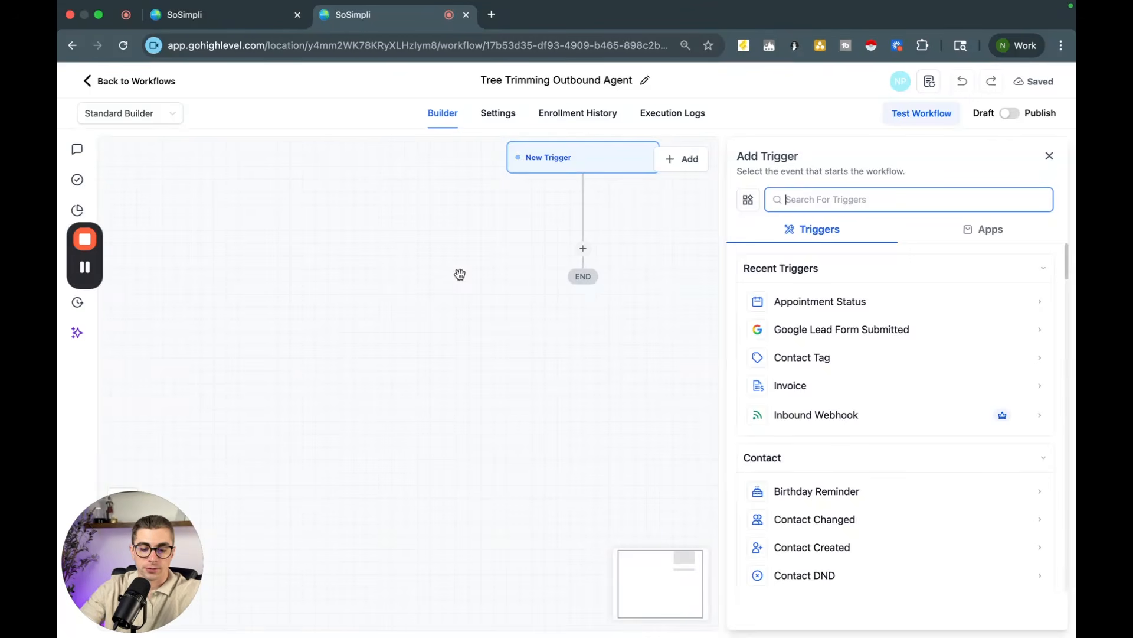
{"action": "type", "text": "faec"}
{"action": "key", "text": "BackSpace"}
{"action": "key", "text": "BackSpace"}
{"action": "type", "text": "ce"}
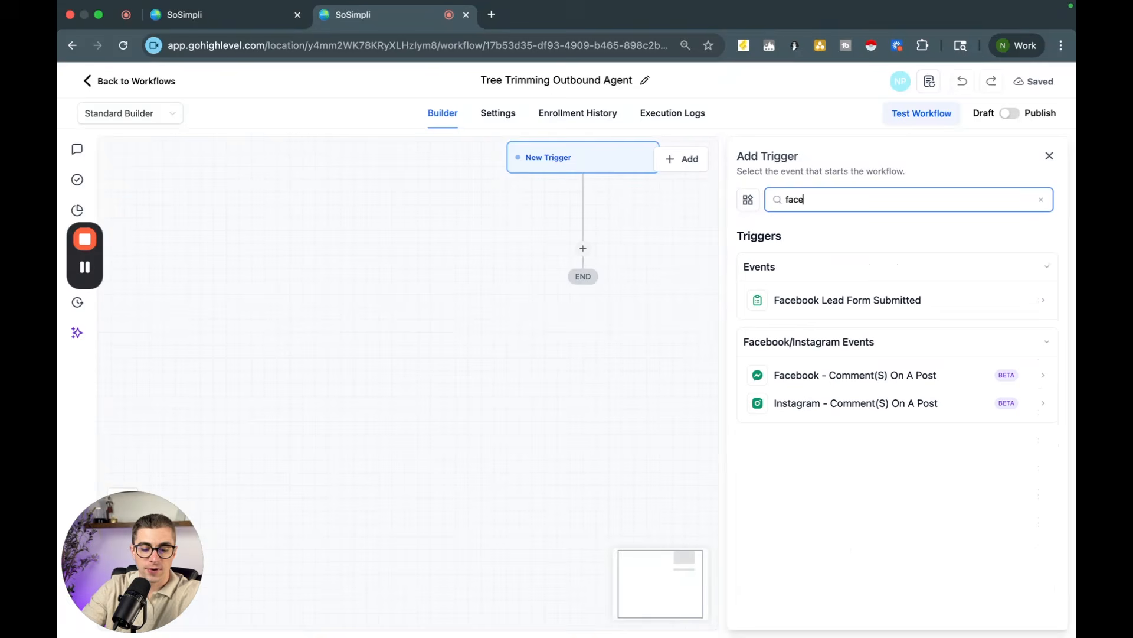
{"action": "type", "text": "book"}
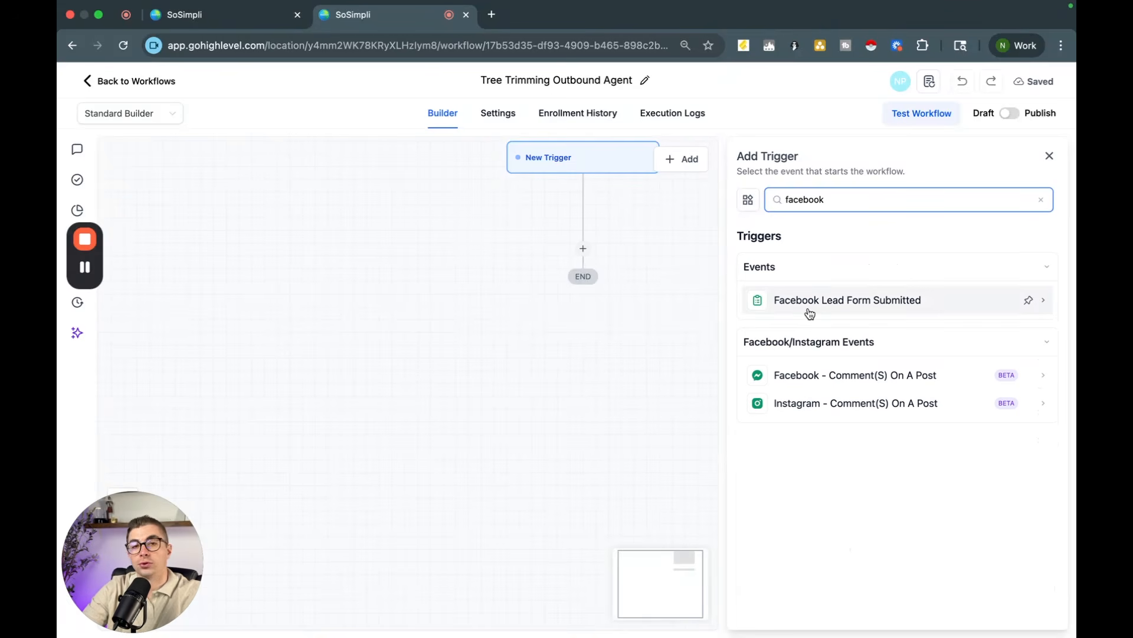
{"action": "key", "text": "BackSpace"}
{"action": "key", "text": "BackSpace"}
{"action": "key", "text": "BackSpace"}
{"action": "key", "text": "BackSpace"}
{"action": "key", "text": "BackSpace"}
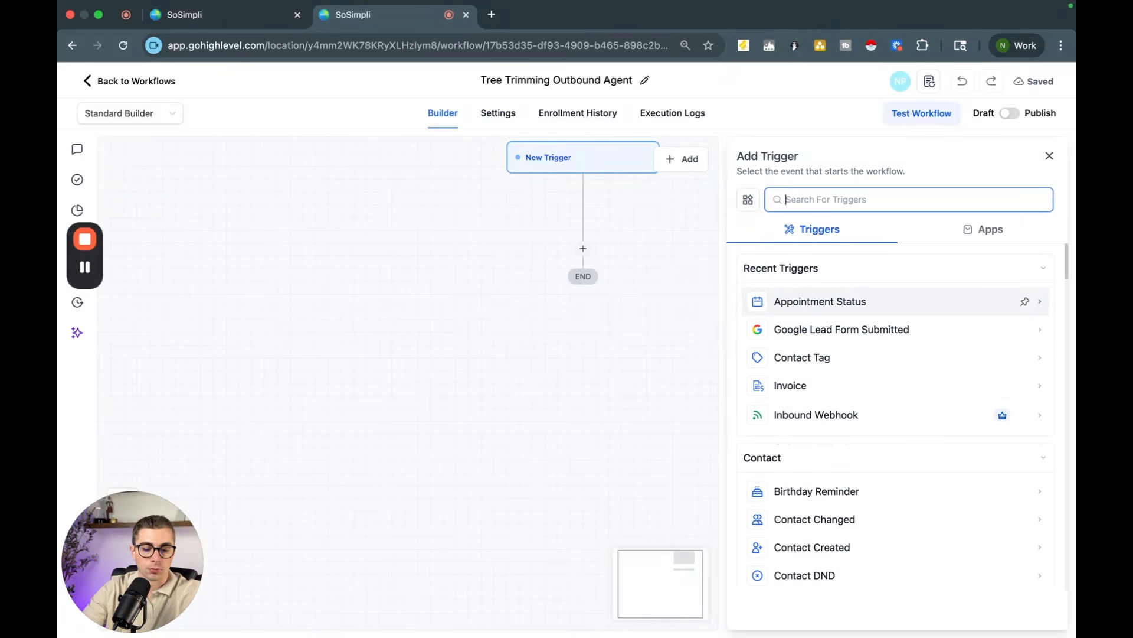
{"action": "type", "text": "google"}
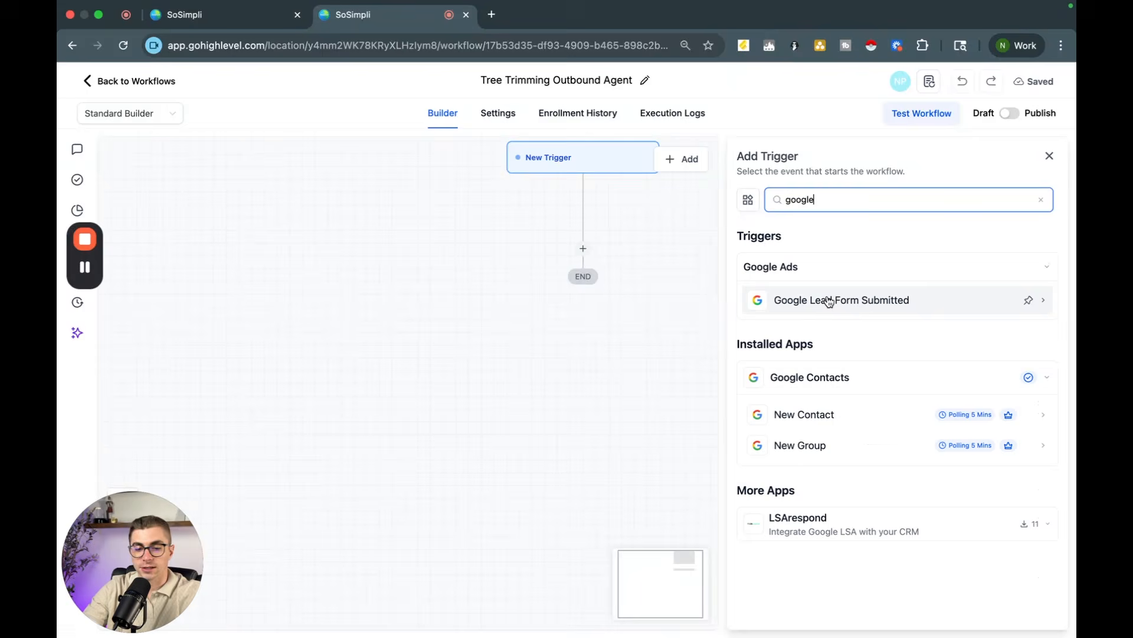
{"action": "double_click", "coordinate": [824, 200]}
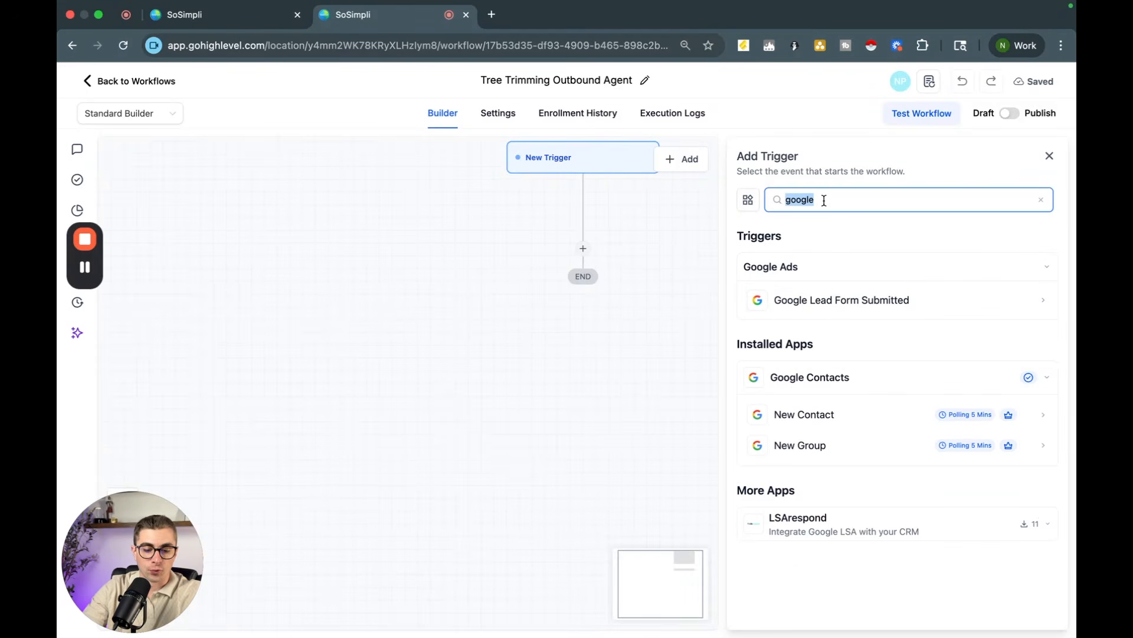
{"action": "type", "text": "form"}
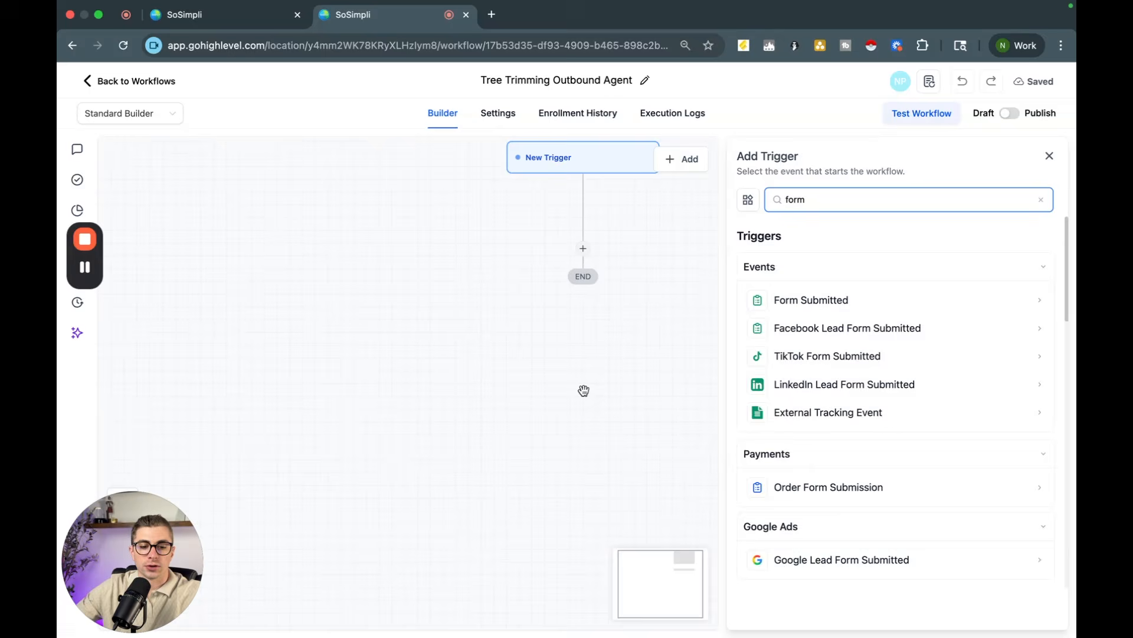
{"action": "key", "text": "BackSpace"}
{"action": "key", "text": "BackSpace"}
{"action": "key", "text": "BackSpace"}
{"action": "key", "text": "BackSpace"}
{"action": "type", "text": "goog"}
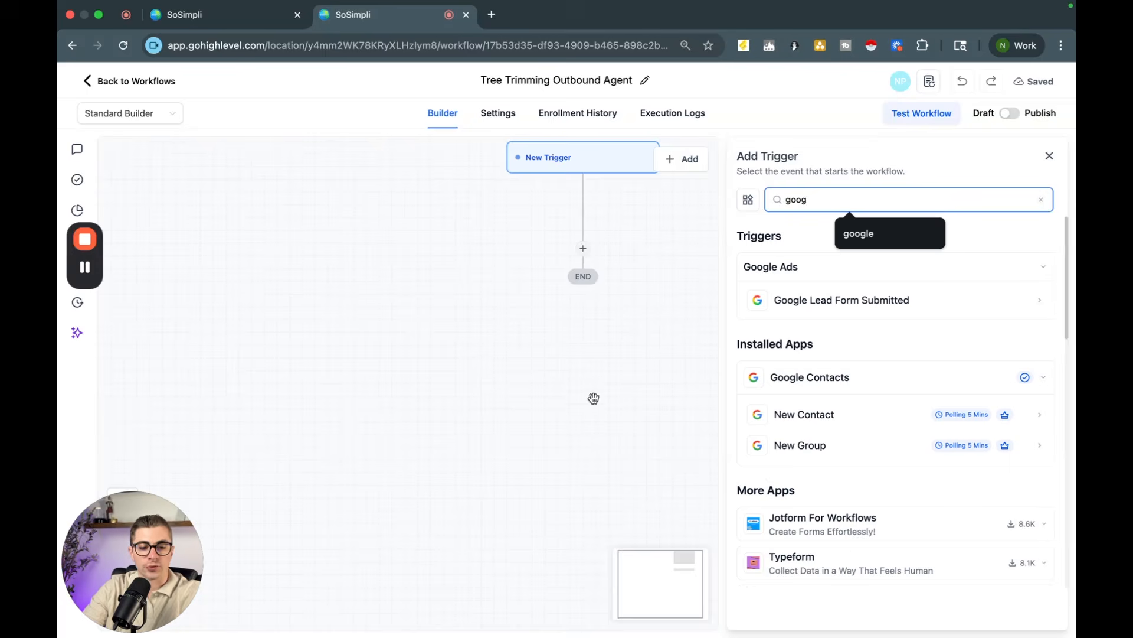
Step: Try to add a Google Lead Form Submitted trigger, then discard the unsaved changes
{"action": "left_click", "coordinate": [820, 300]}
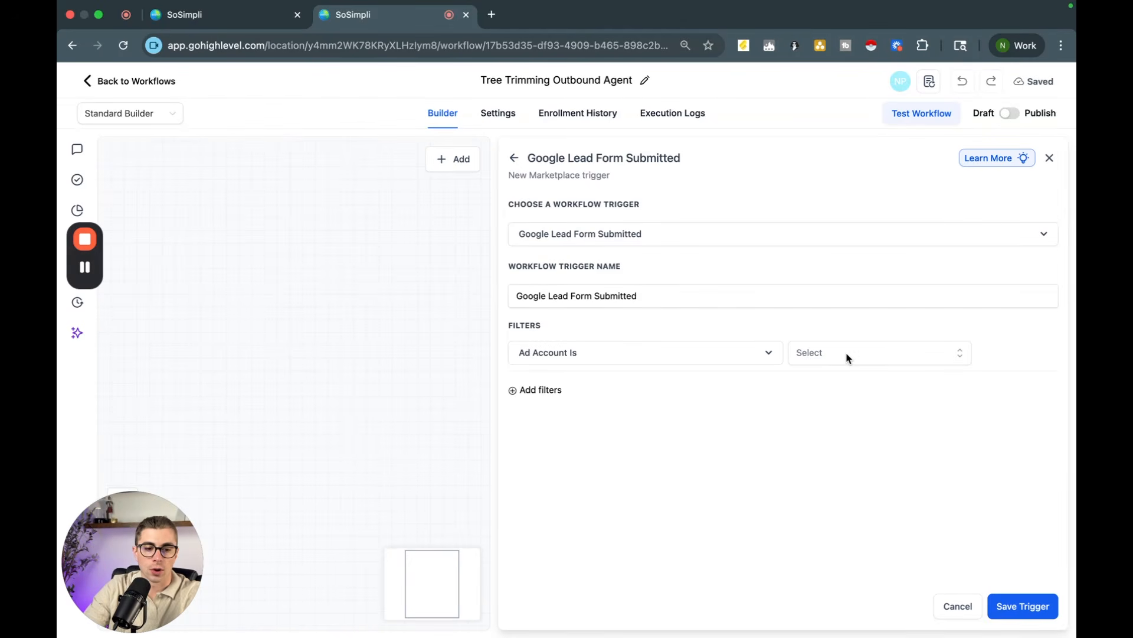
{"action": "left_click", "coordinate": [847, 354]}
{"action": "left_click", "coordinate": [701, 449]}
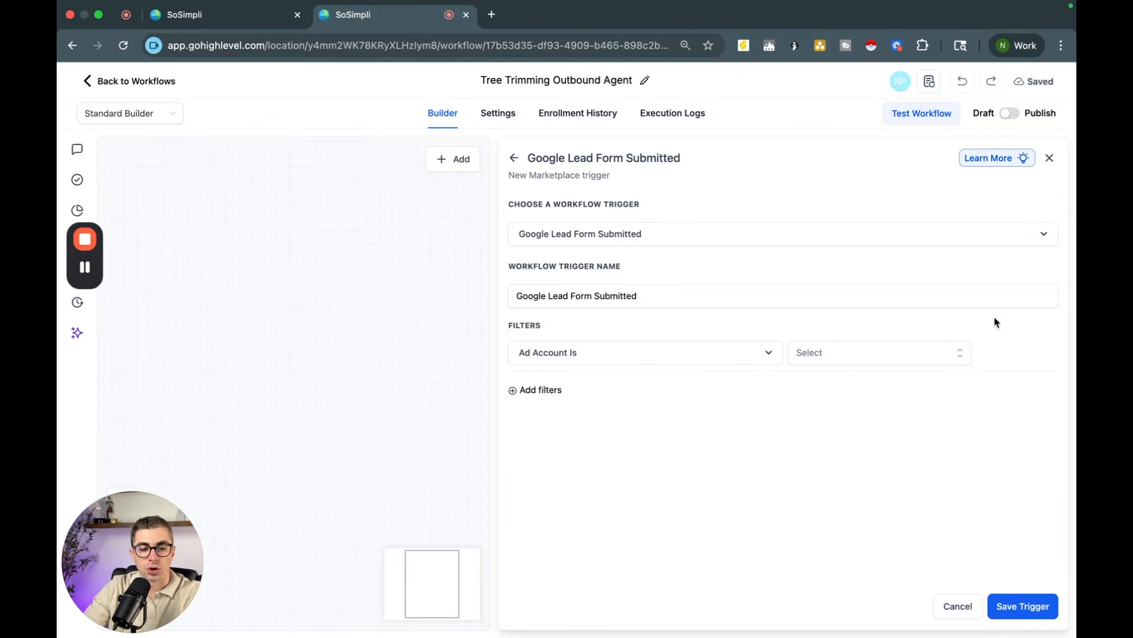
{"action": "left_click", "coordinate": [1014, 611]}
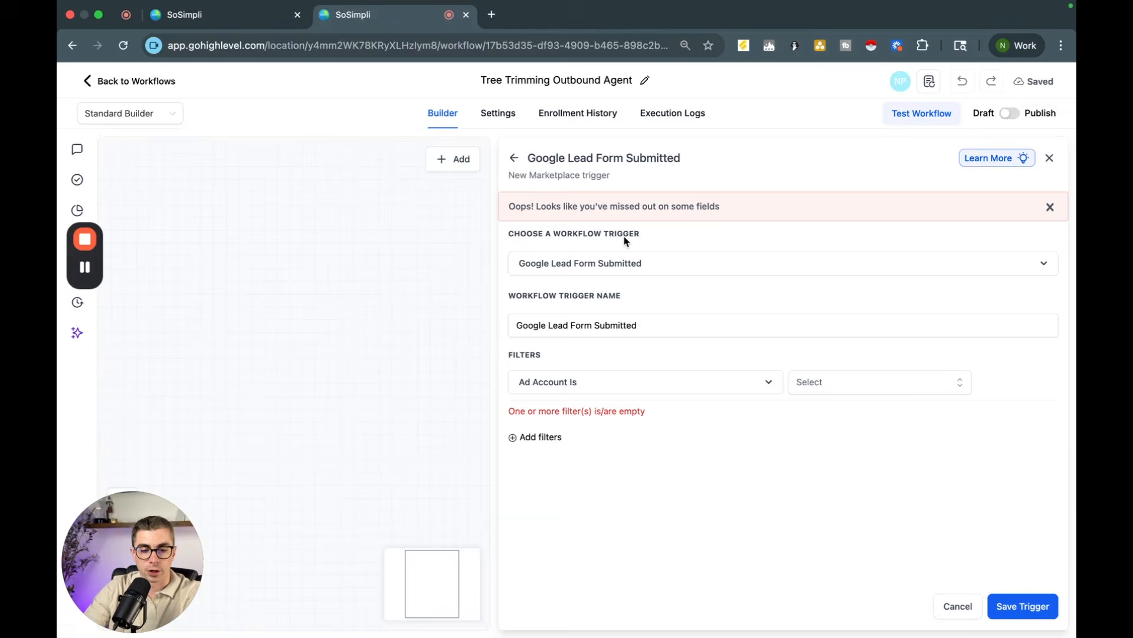
{"action": "left_click", "coordinate": [514, 158]}
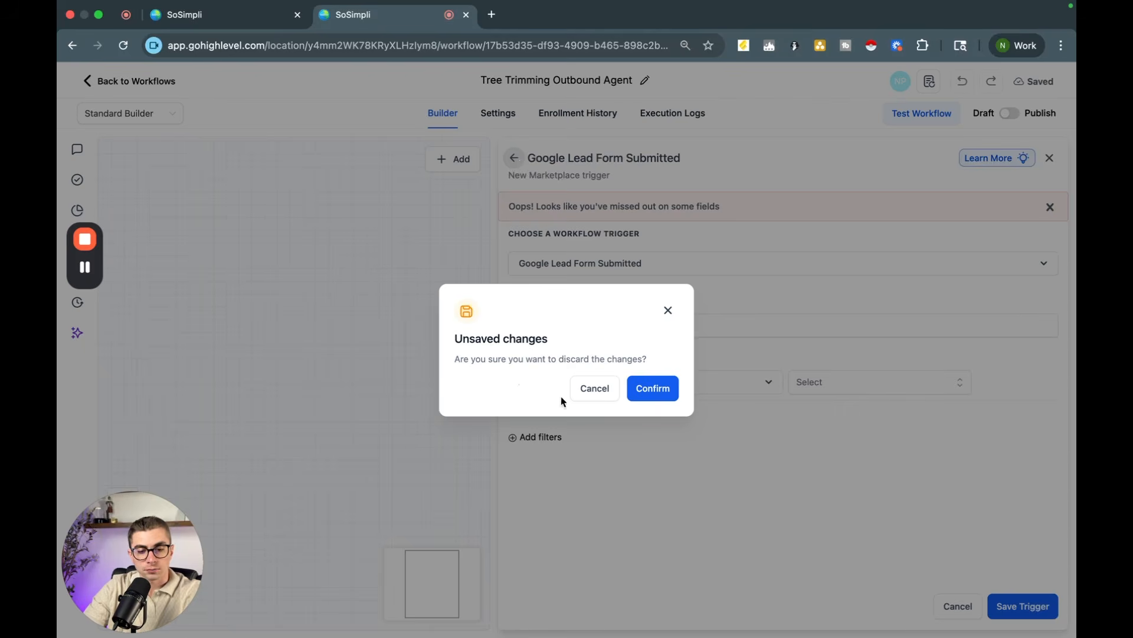
{"action": "left_click", "coordinate": [658, 388]}
Step: Add a Form Submitted trigger with the filter Form is "Roofing Form 2" and save the trigger
{"action": "left_click", "coordinate": [842, 194]}
{"action": "double_click", "coordinate": [841, 195]}
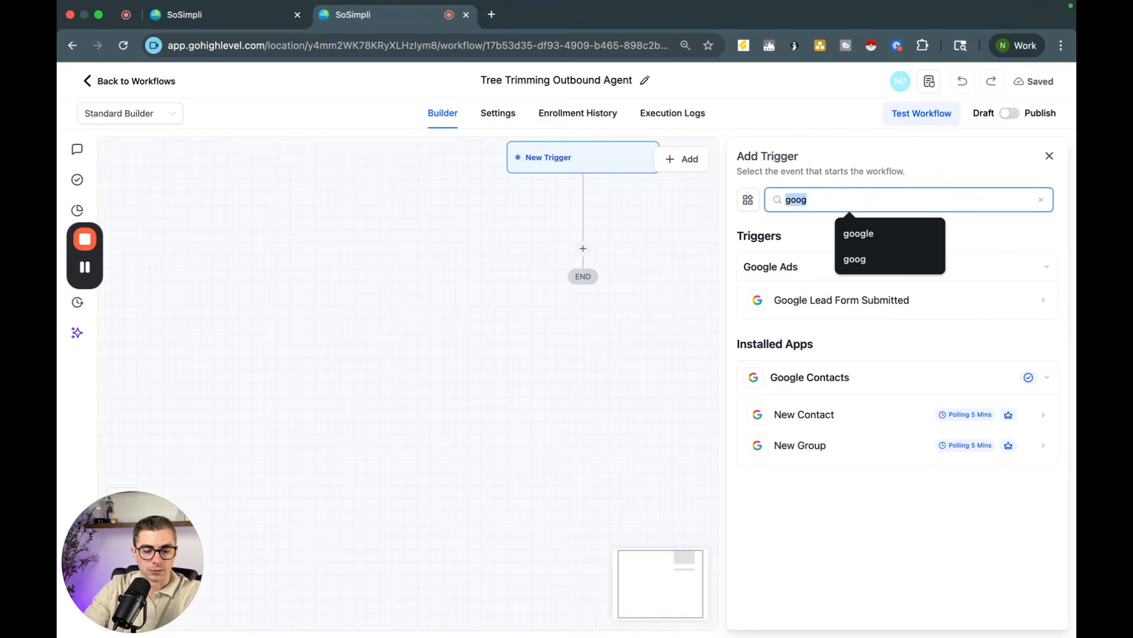
{"action": "type", "text": "form"}
{"action": "left_click", "coordinate": [832, 311]}
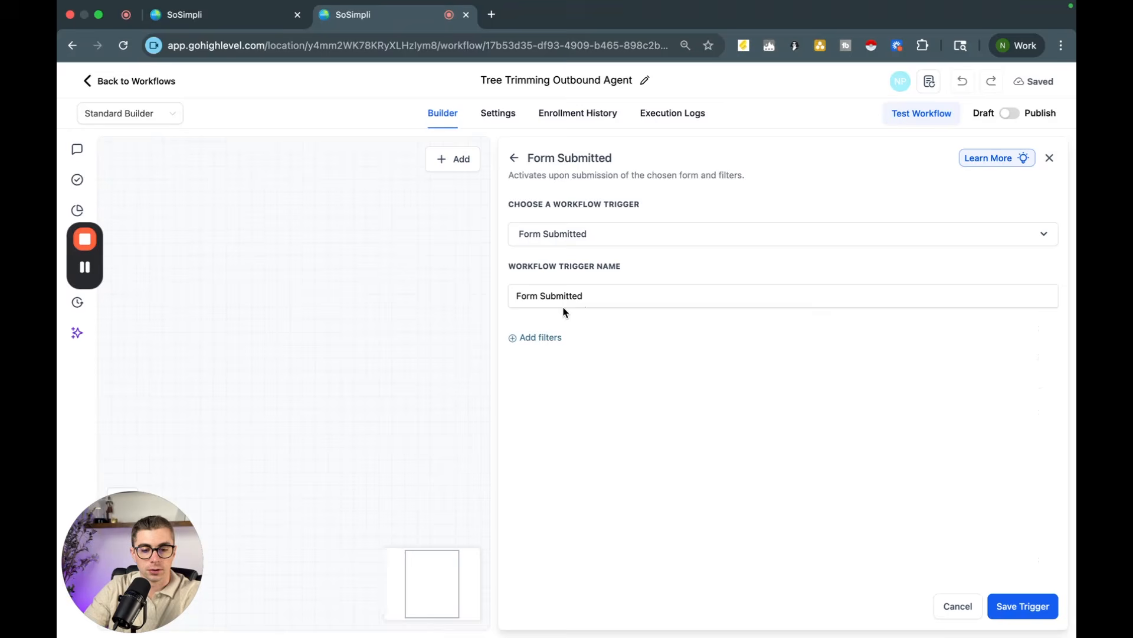
{"action": "left_click", "coordinate": [544, 335]}
{"action": "left_click", "coordinate": [587, 356]}
{"action": "left_click", "coordinate": [581, 442]}
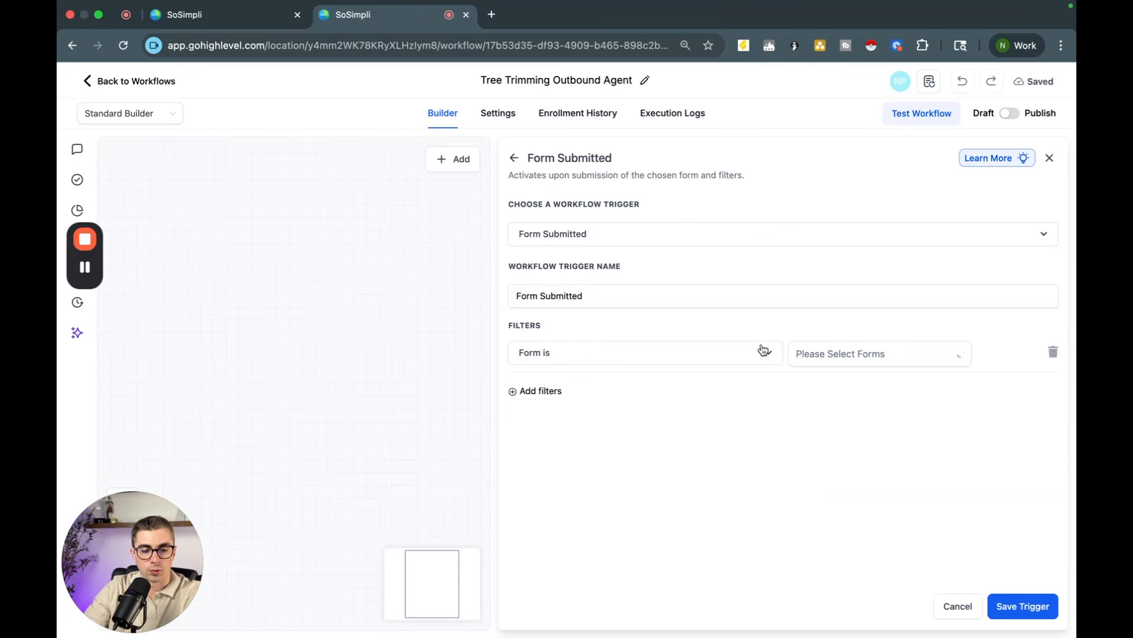
{"action": "left_click", "coordinate": [868, 354]}
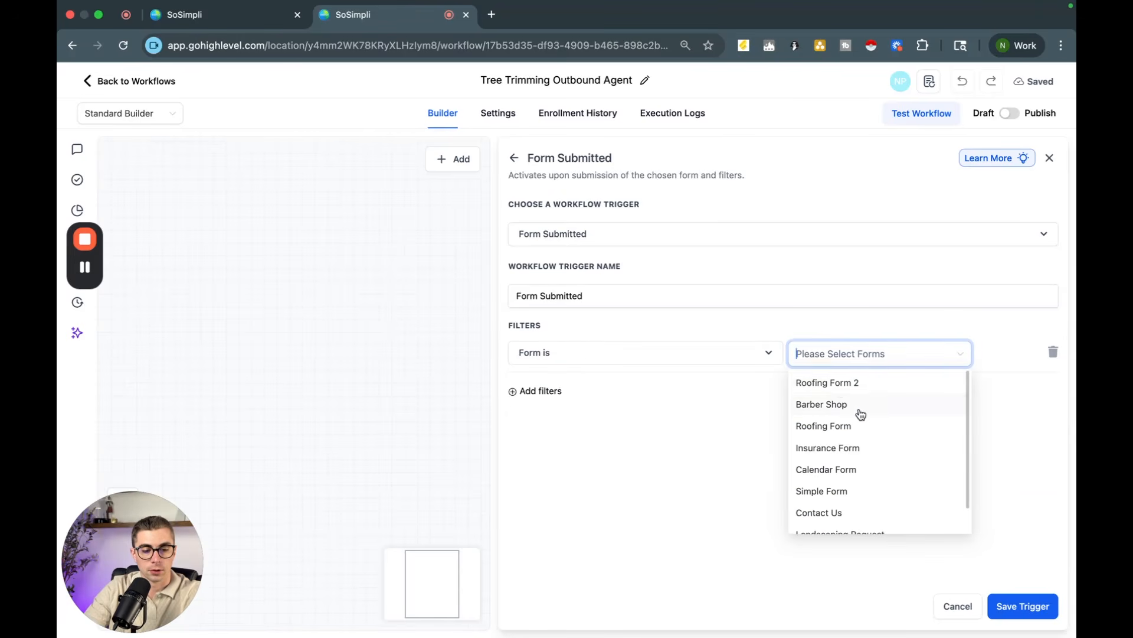
{"action": "left_click", "coordinate": [833, 383]}
{"action": "left_click", "coordinate": [1022, 605]}
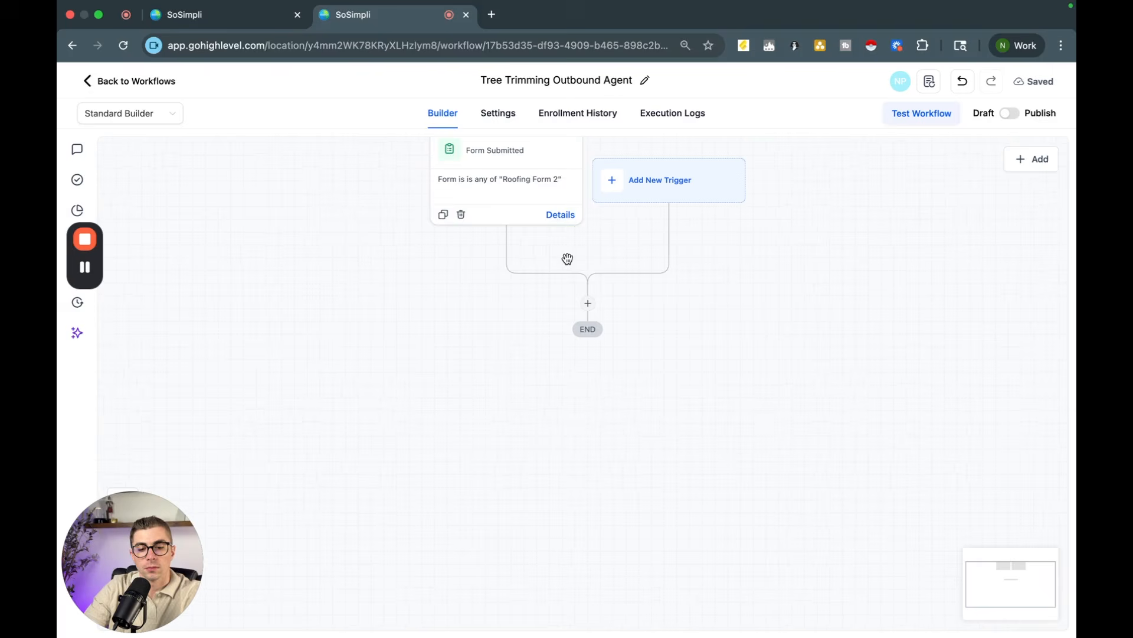
Step: Add a Voice AI Outbound Call action using AI agent Jessica and the listed from phone number, and save it
{"action": "left_click", "coordinate": [591, 339]}
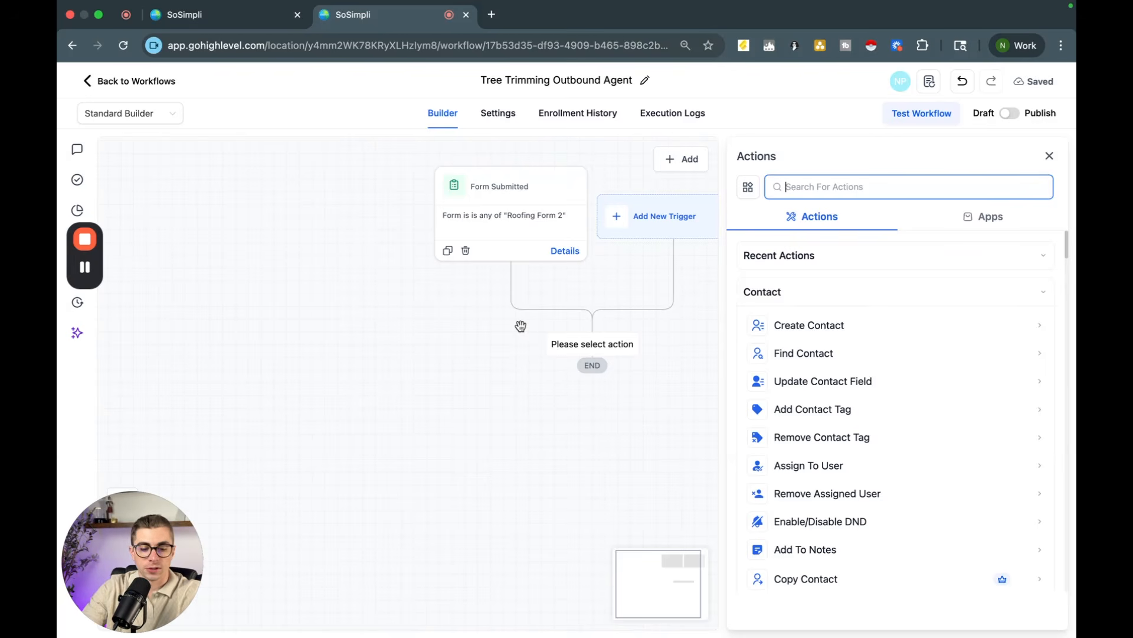
{"action": "type", "text": "outbound"}
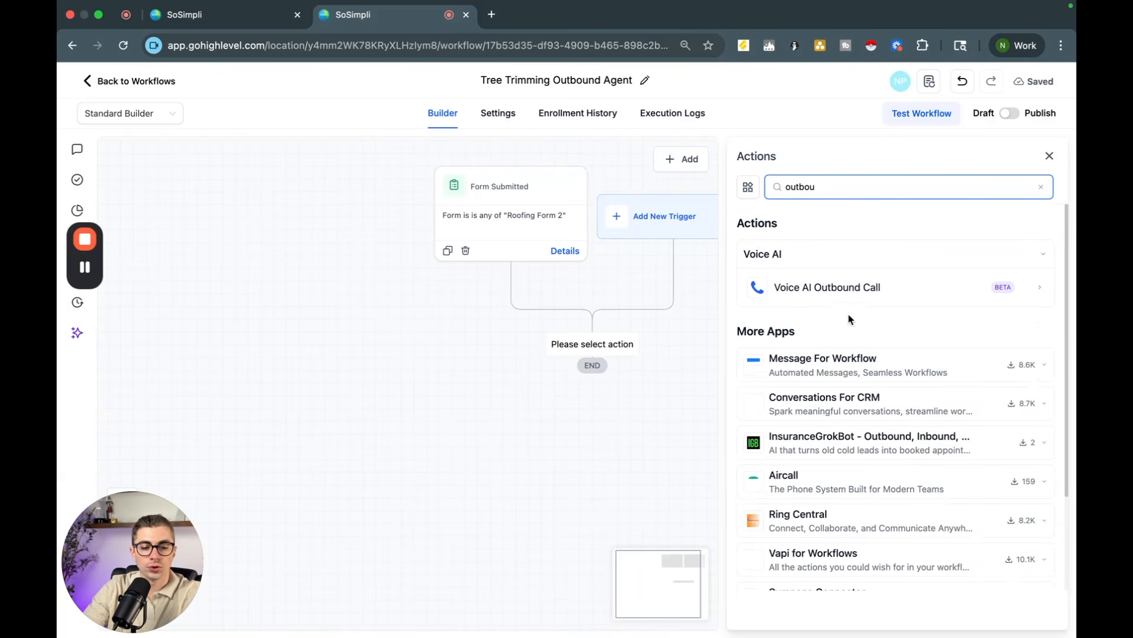
{"action": "left_click", "coordinate": [848, 288]}
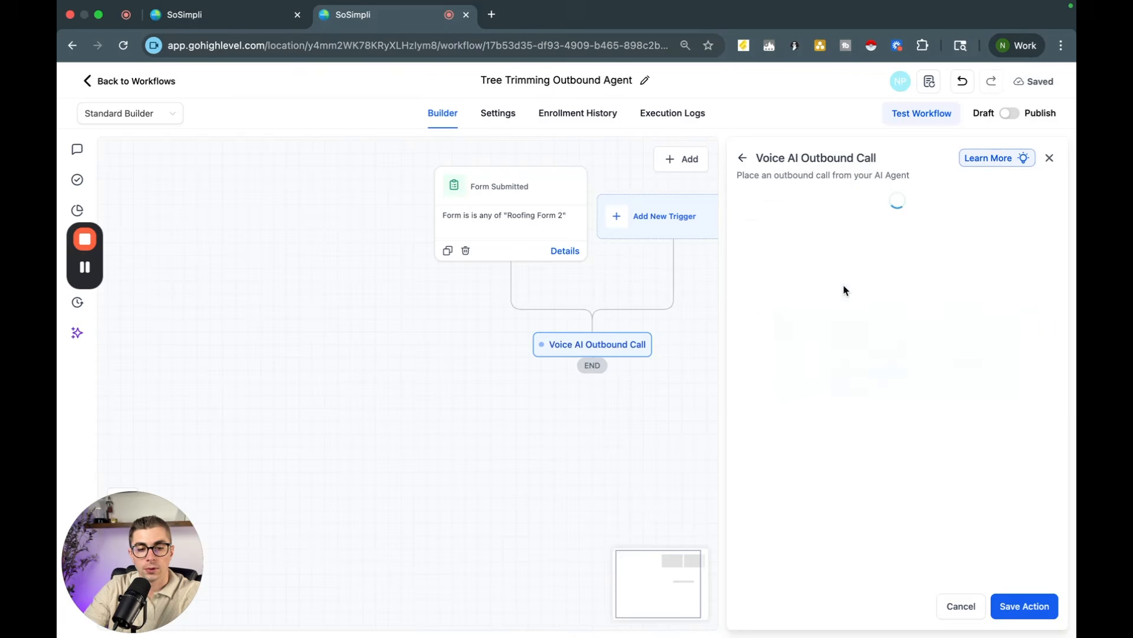
{"action": "scroll", "coordinate": [833, 366], "scroll_direction": "down", "scroll_amount": 1}
{"action": "left_click", "coordinate": [797, 462]}
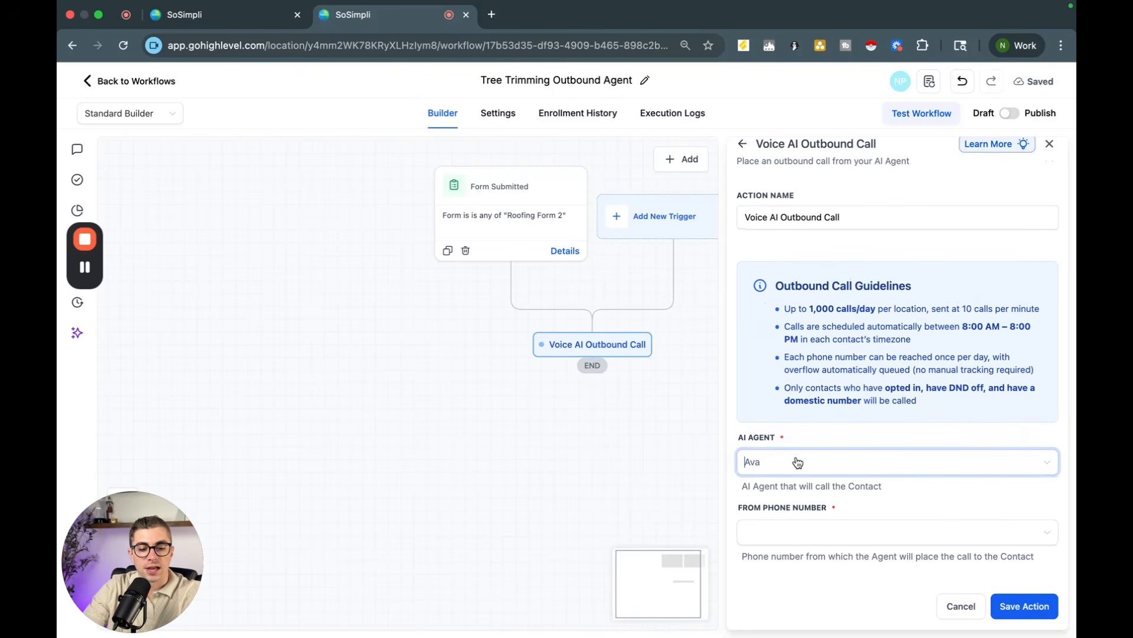
{"action": "scroll", "coordinate": [805, 357], "scroll_direction": "down", "scroll_amount": 2}
{"action": "scroll", "coordinate": [805, 357], "scroll_direction": "up", "scroll_amount": 4}
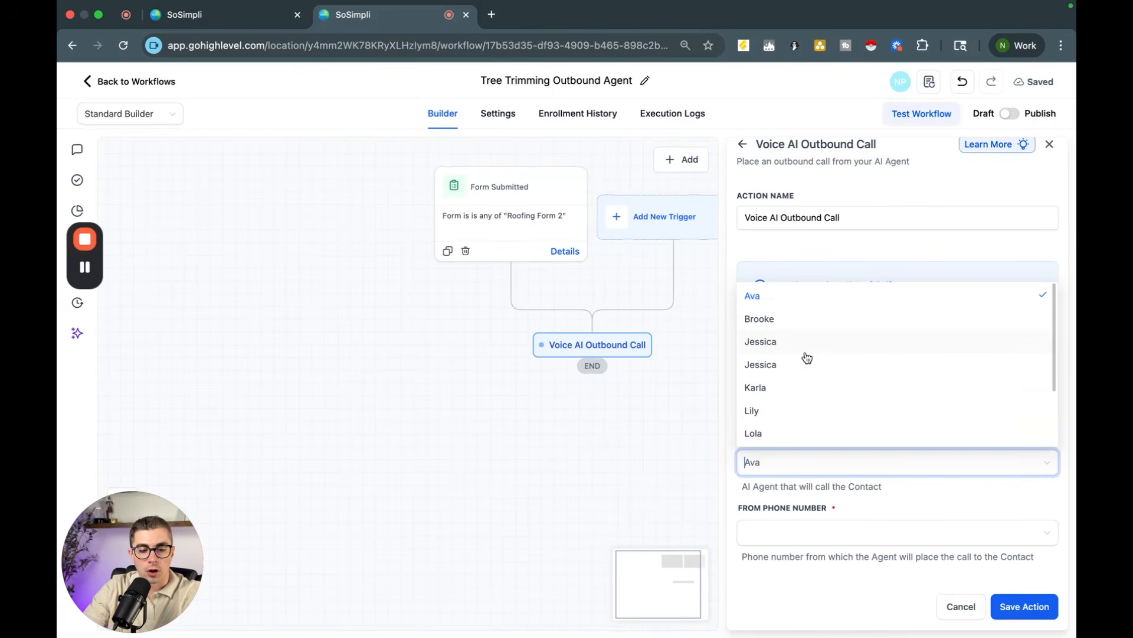
{"action": "left_click", "coordinate": [778, 348]}
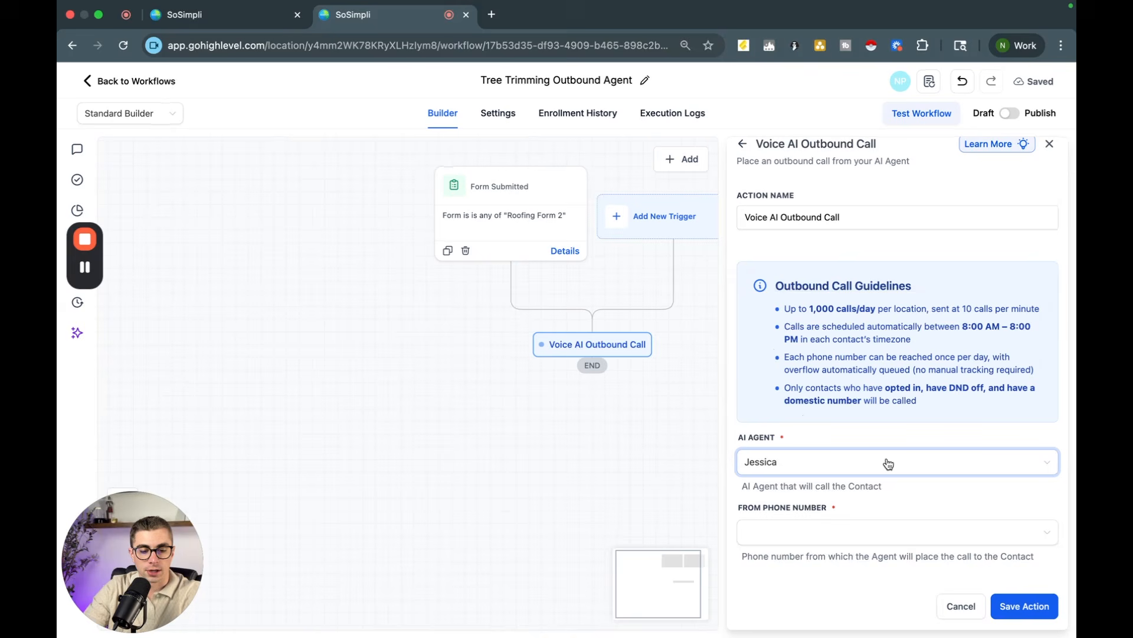
{"action": "left_click", "coordinate": [807, 533]}
{"action": "left_click", "coordinate": [802, 561]}
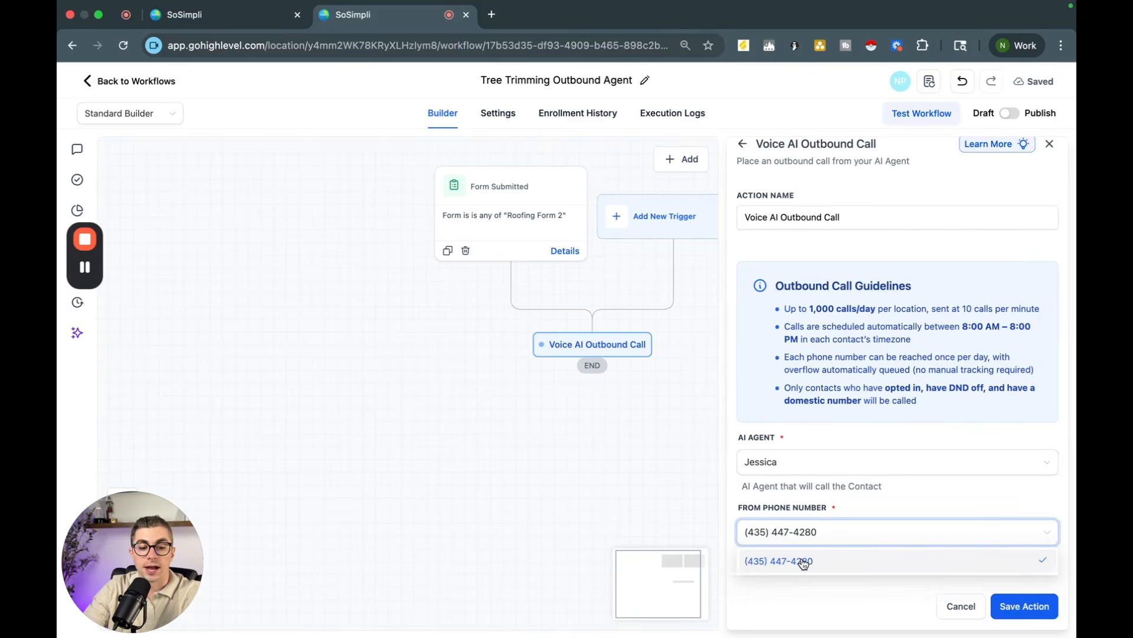
{"action": "left_click", "coordinate": [1026, 606]}
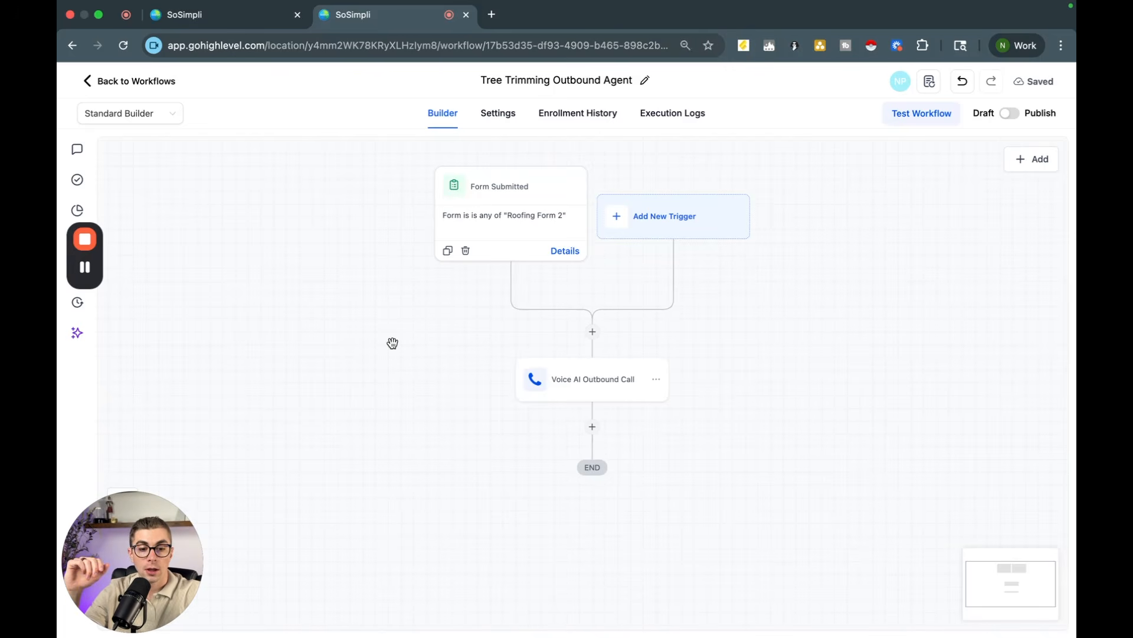
Step: Switch the workflow from draft to published
{"action": "scroll", "coordinate": [392, 341], "scroll_direction": "down", "scroll_amount": 1}
{"action": "scroll", "coordinate": [392, 342], "scroll_direction": "up", "scroll_amount": 1}
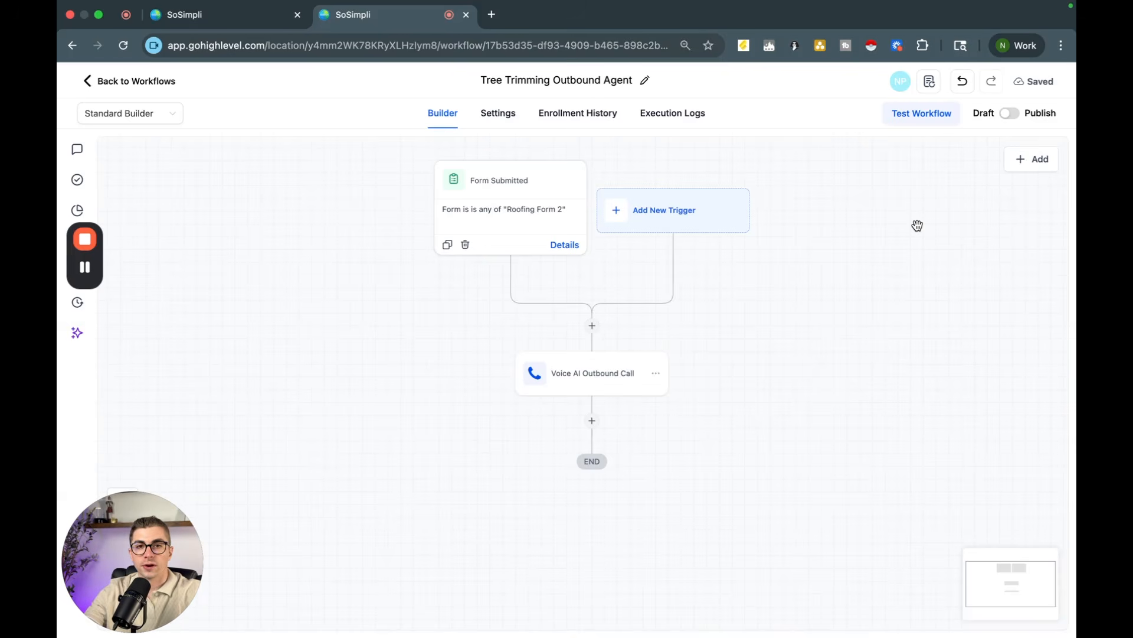
{"action": "left_click", "coordinate": [1009, 116]}
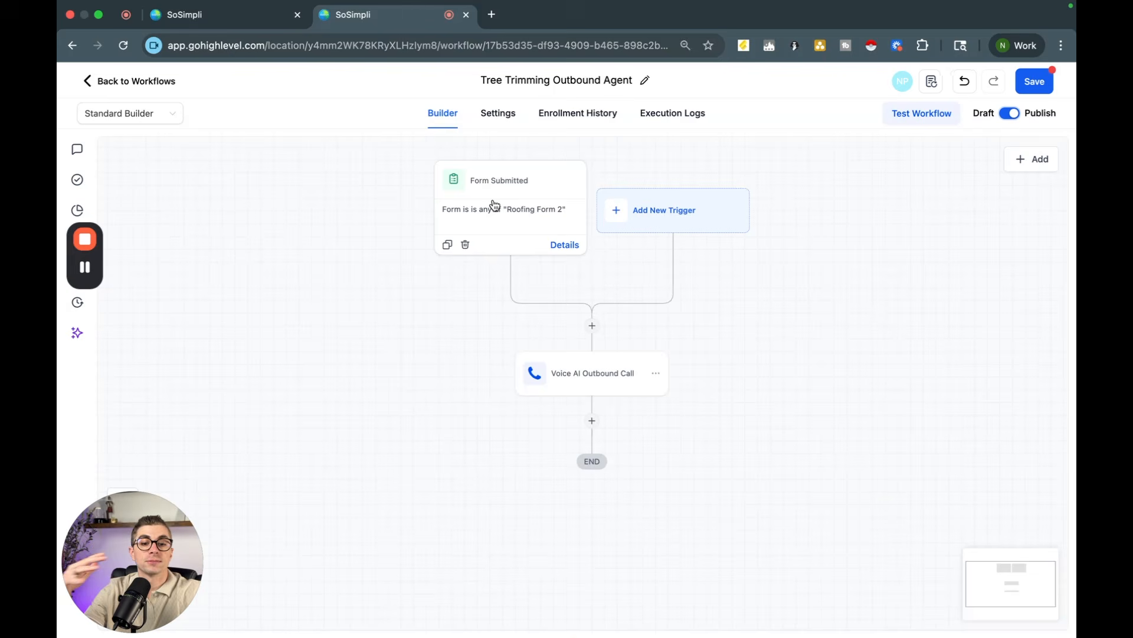
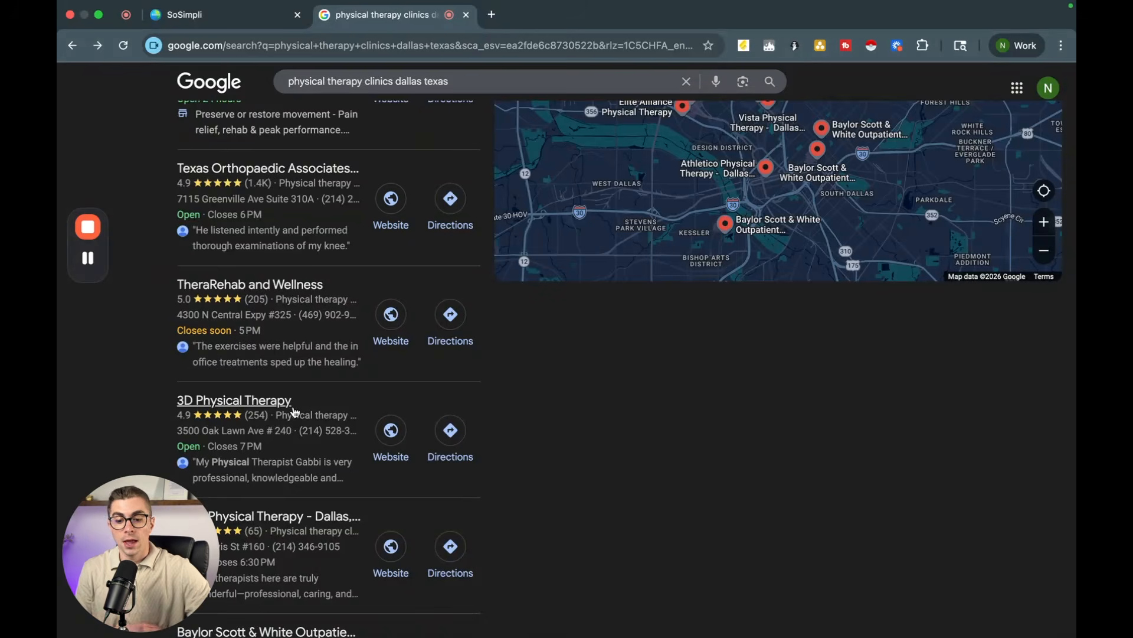
Step: Open the 3D Physical Therapy clinic's website from the search results and browse its locations section
{"action": "left_click", "coordinate": [391, 430]}
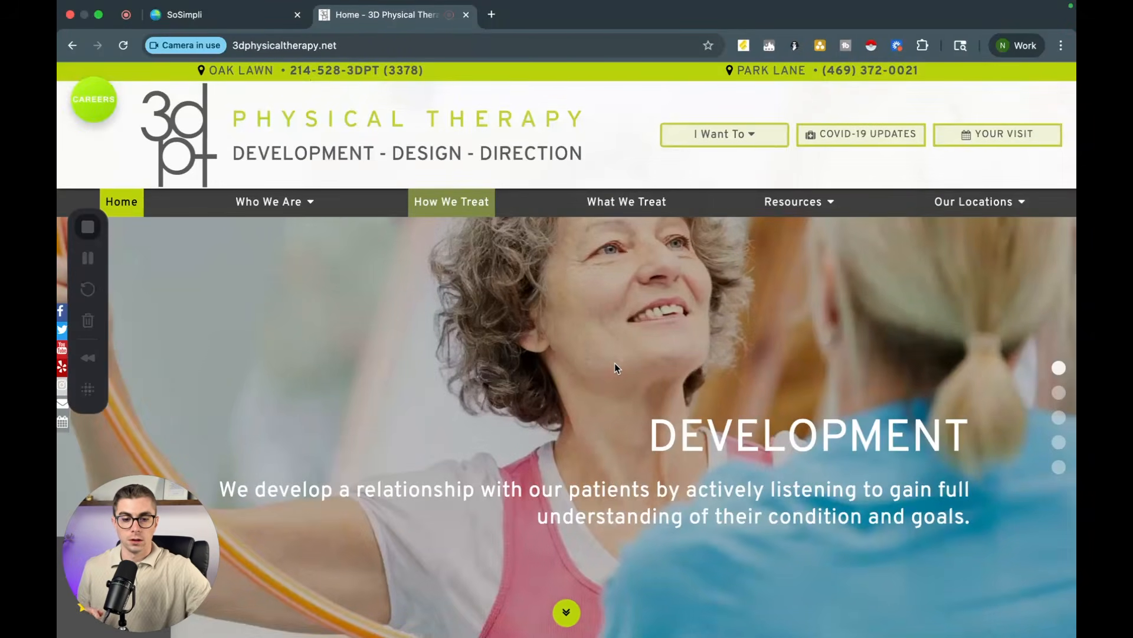
{"action": "scroll", "coordinate": [615, 363], "scroll_direction": "down", "scroll_amount": 20}
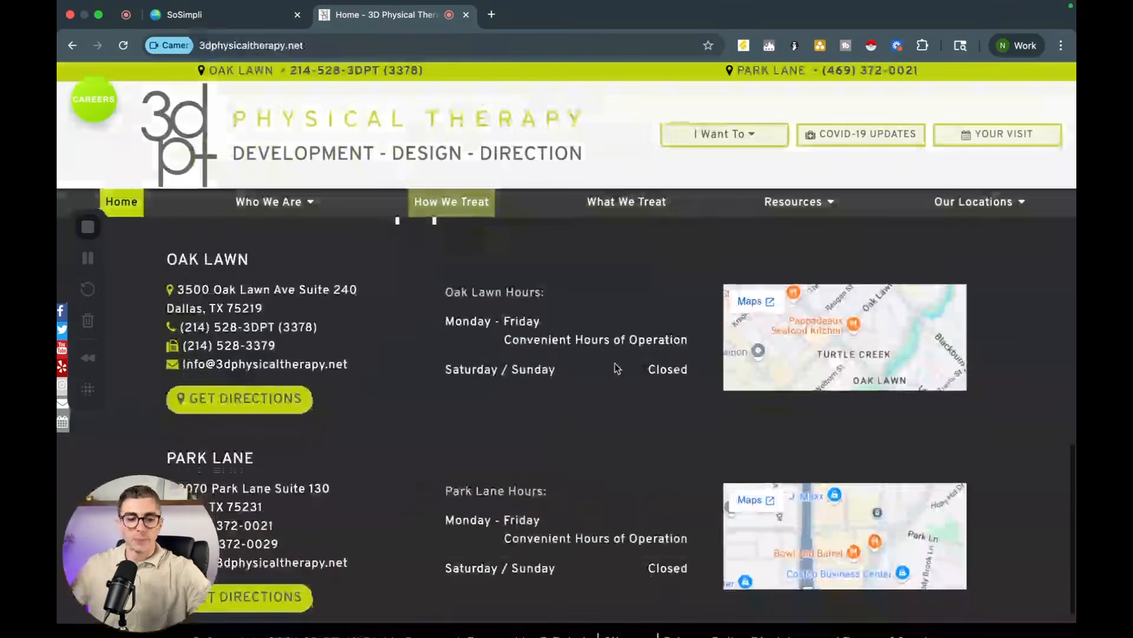
{"action": "scroll", "coordinate": [614, 363], "scroll_direction": "up", "scroll_amount": 20}
{"action": "scroll", "coordinate": [615, 367], "scroll_direction": "down", "scroll_amount": 2}
{"action": "scroll", "coordinate": [614, 367], "scroll_direction": "up", "scroll_amount": 2}
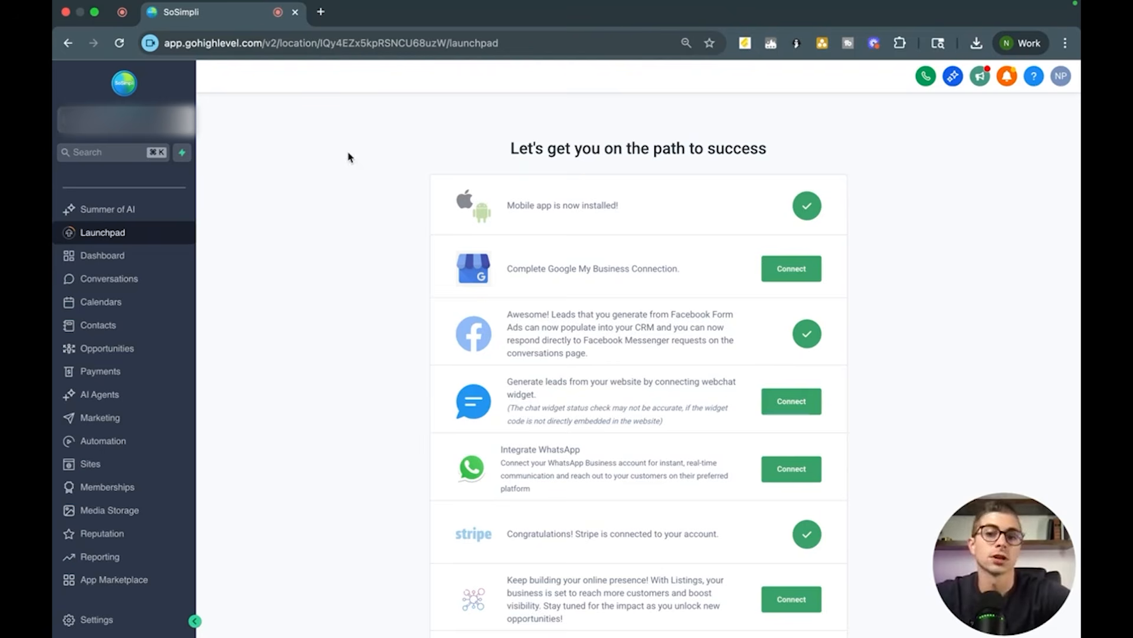
Step: Start creating a new Conversation AI bot from scratch from the AI Agents getting-started page
{"action": "left_click", "coordinate": [103, 393]}
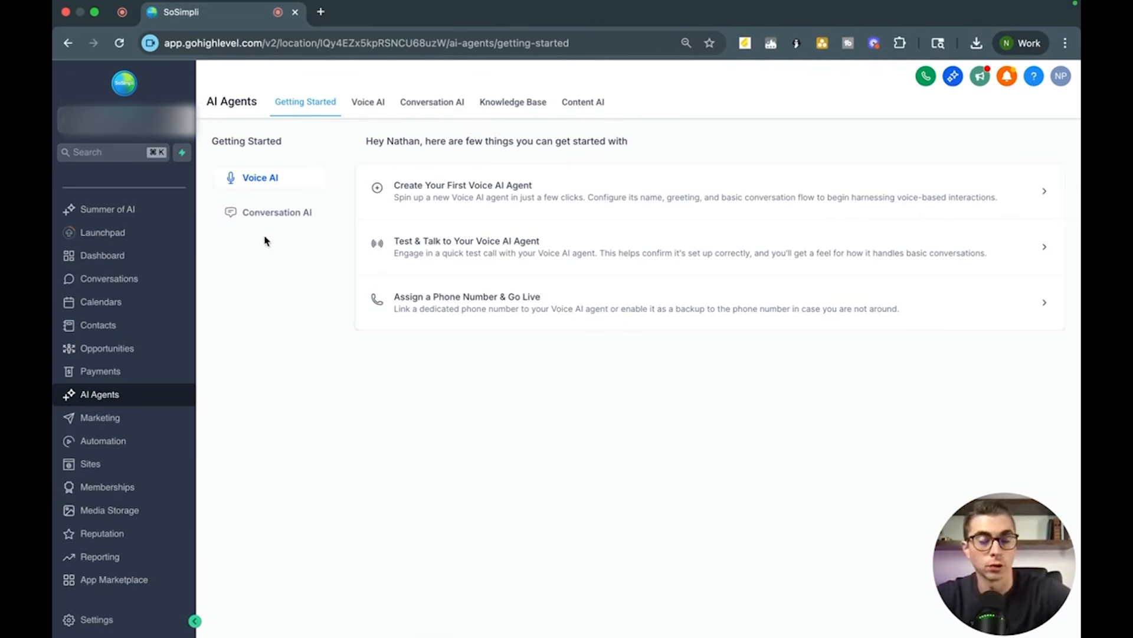
{"action": "left_click", "coordinate": [267, 217]}
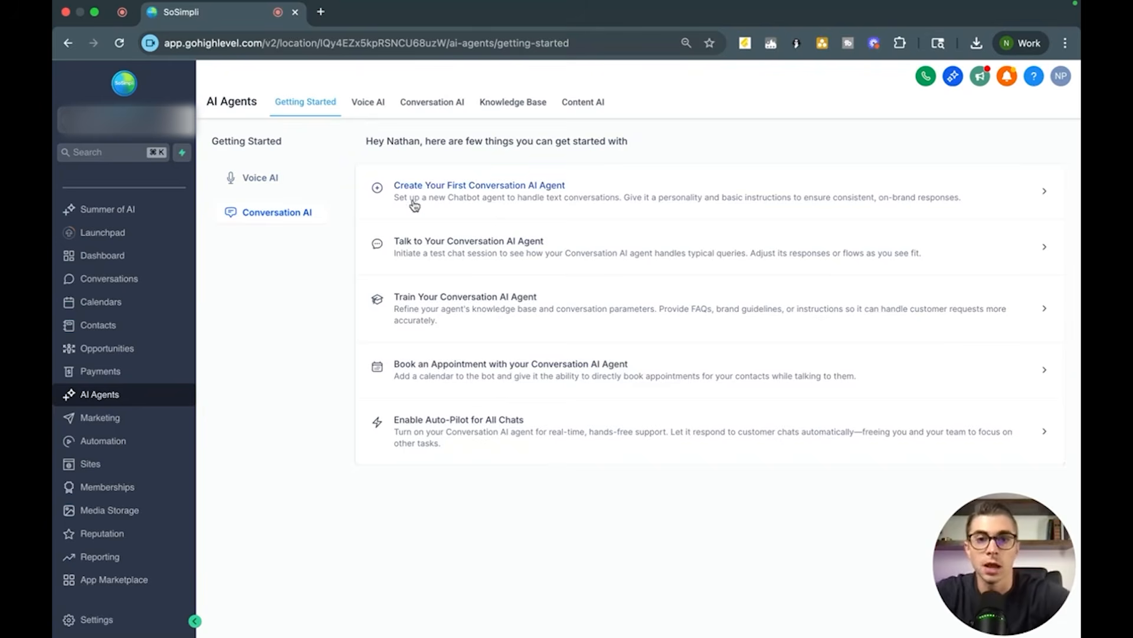
{"action": "left_click", "coordinate": [428, 186]}
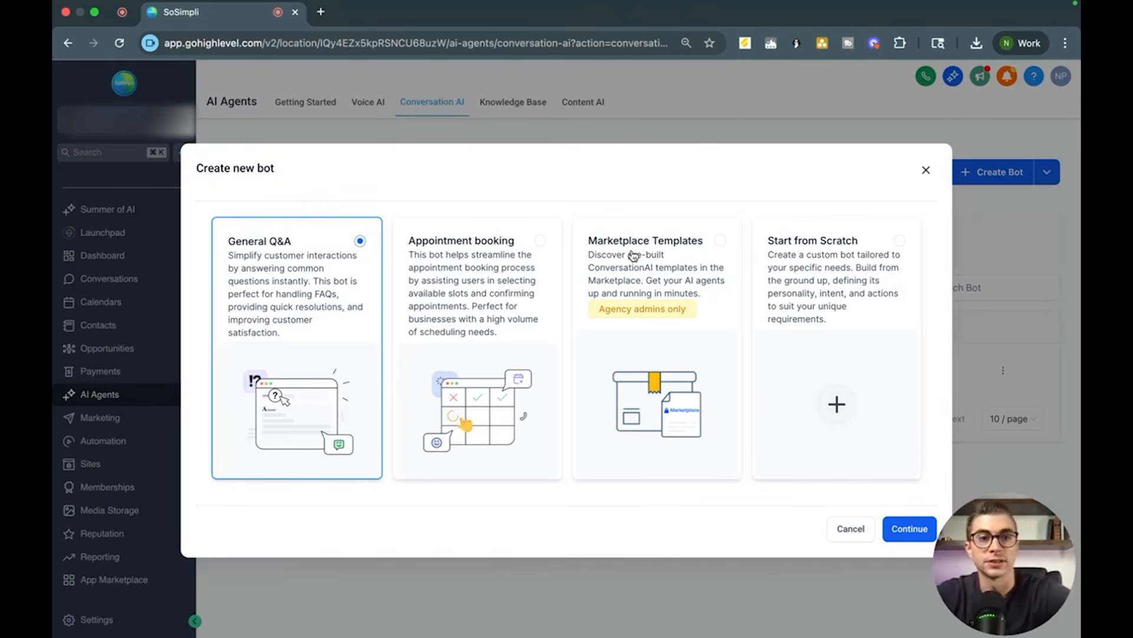
{"action": "left_click", "coordinate": [884, 258]}
{"action": "left_click", "coordinate": [903, 528]}
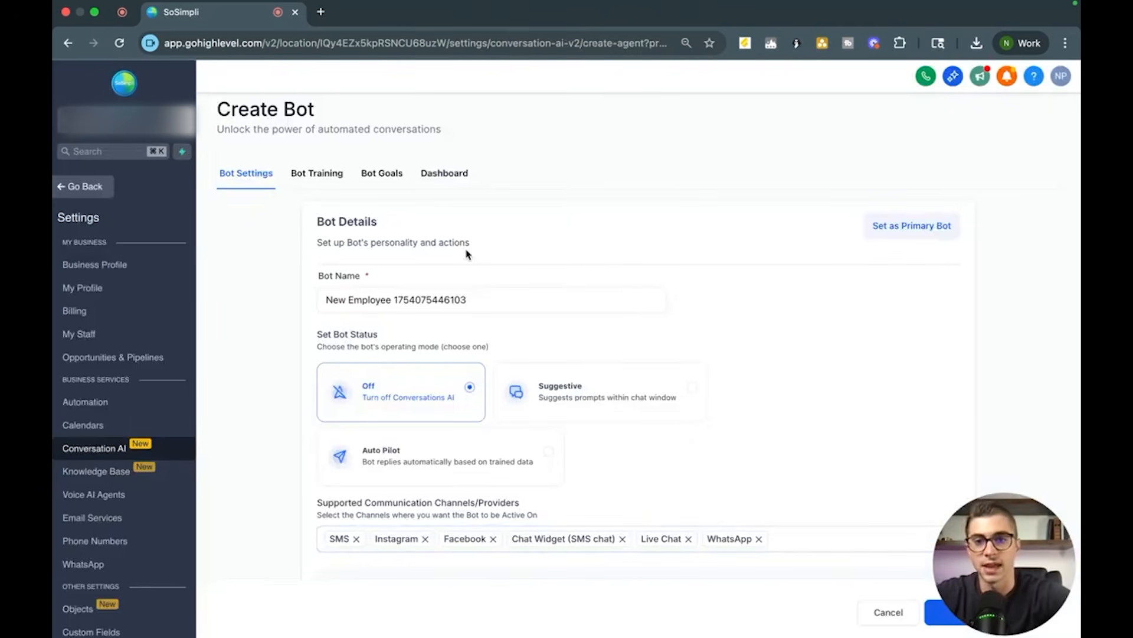
Step: Review the new bot's settings, including supported channels, business name and auto-pilot options
{"action": "scroll", "coordinate": [467, 254], "scroll_direction": "down", "scroll_amount": 2}
{"action": "scroll", "coordinate": [466, 254], "scroll_direction": "up", "scroll_amount": 2}
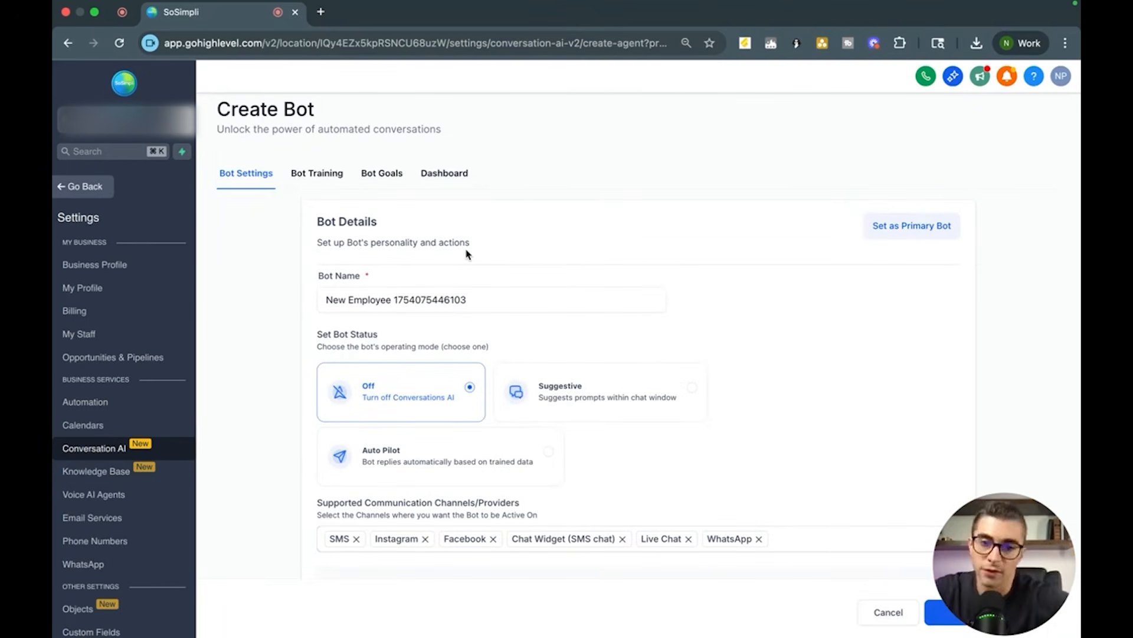
{"action": "scroll", "coordinate": [466, 254], "scroll_direction": "down", "scroll_amount": 1}
{"action": "scroll", "coordinate": [467, 254], "scroll_direction": "up", "scroll_amount": 1}
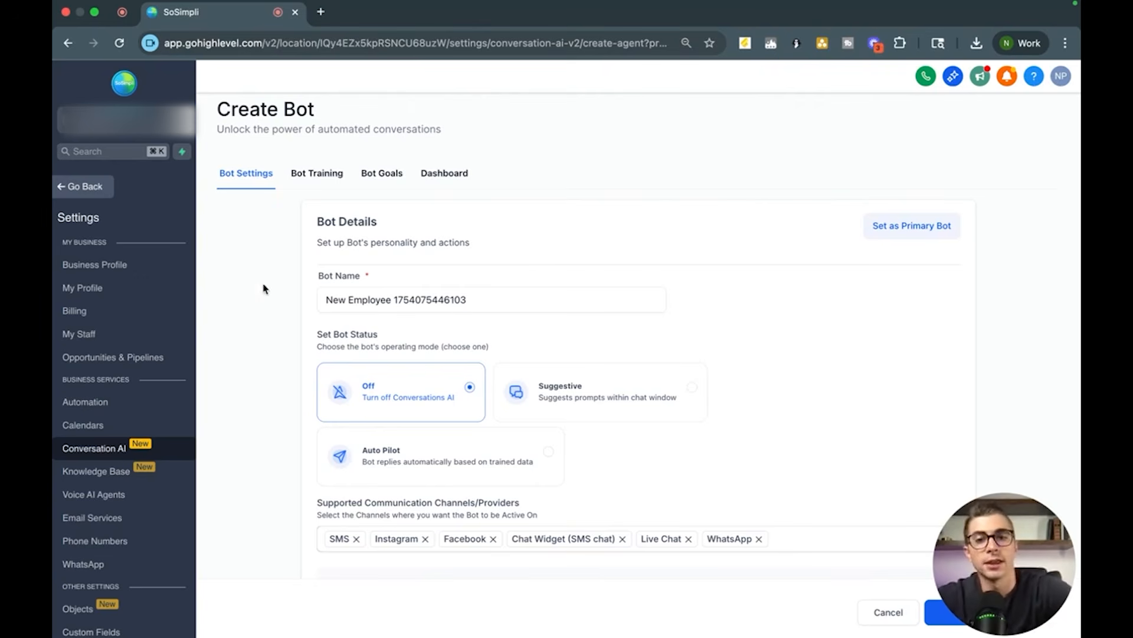
{"action": "scroll", "coordinate": [304, 295], "scroll_direction": "down", "scroll_amount": 2}
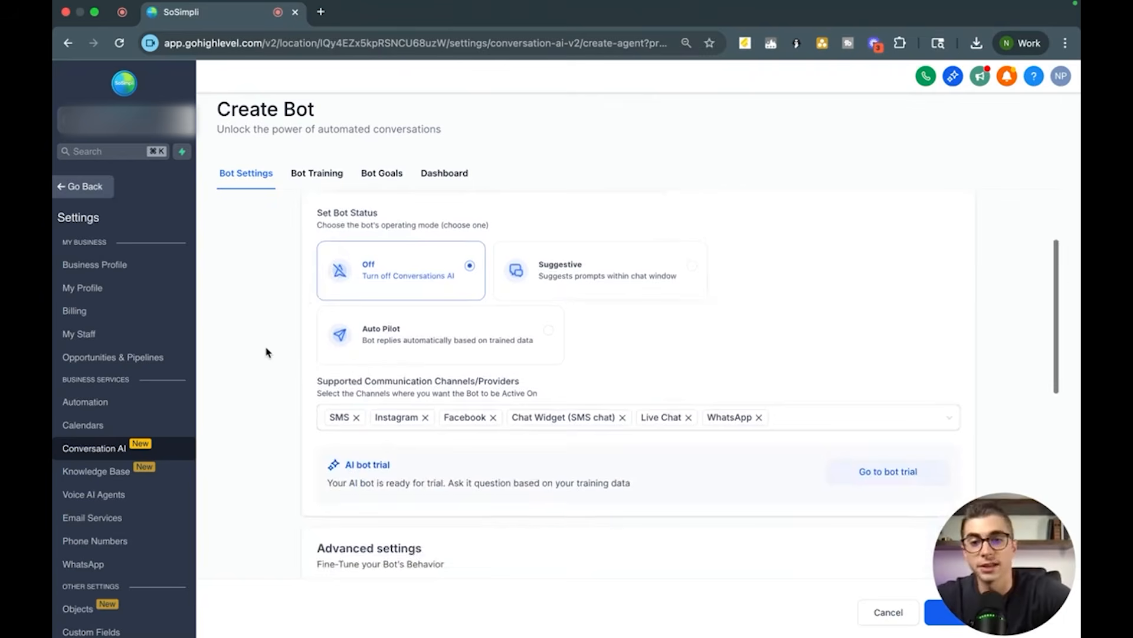
{"action": "scroll", "coordinate": [265, 349], "scroll_direction": "down", "scroll_amount": 2}
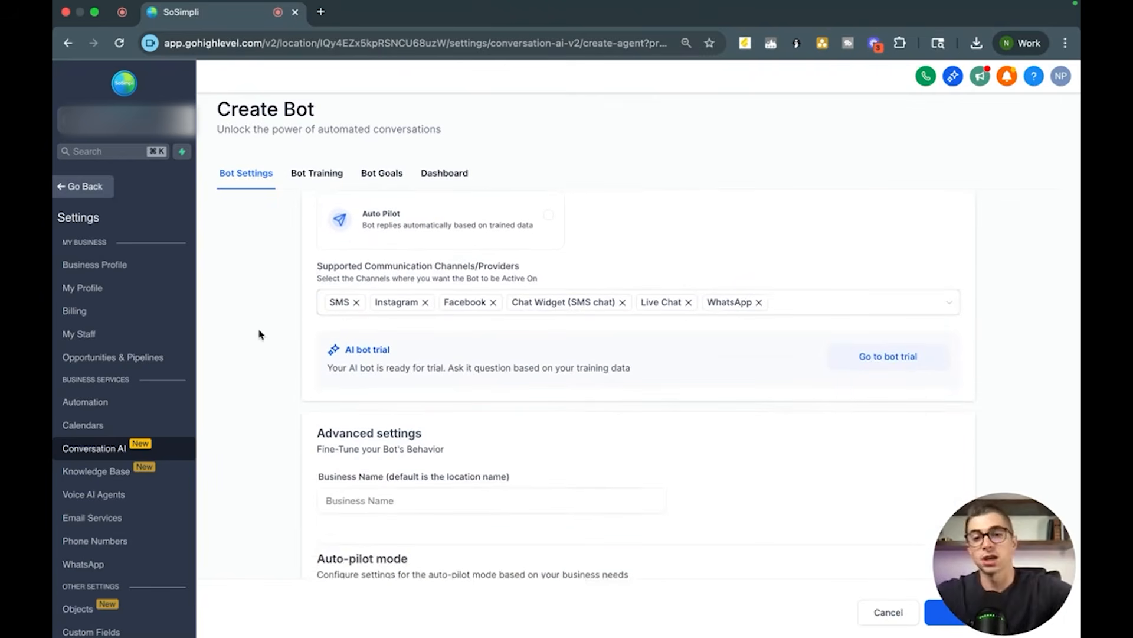
{"action": "left_click", "coordinate": [812, 307]}
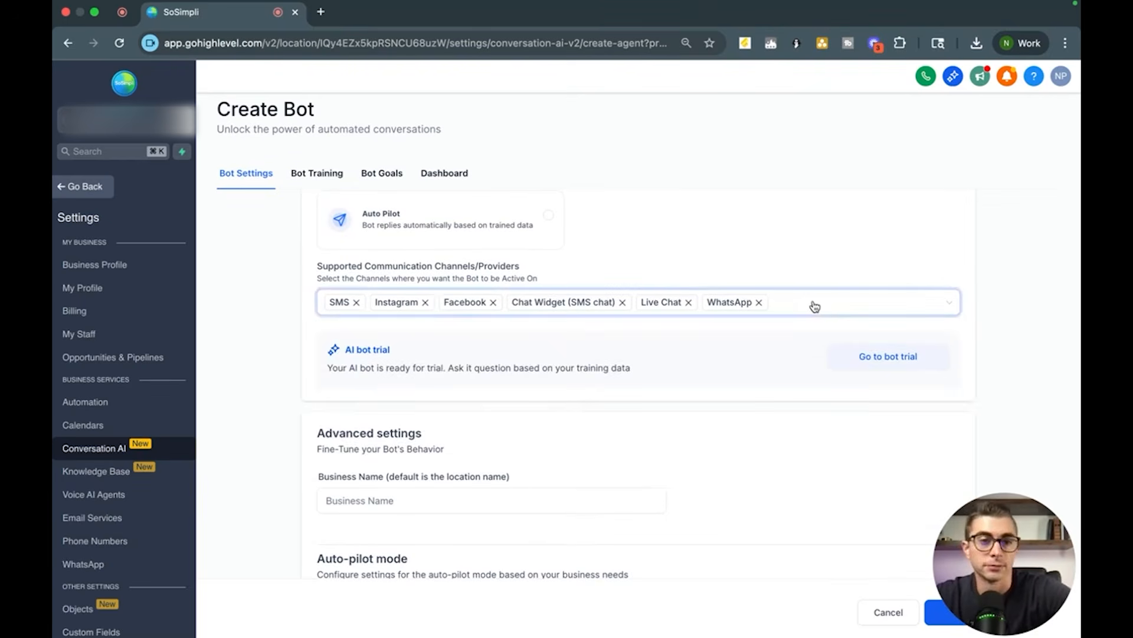
{"action": "left_click", "coordinate": [258, 320]}
{"action": "scroll", "coordinate": [258, 321], "scroll_direction": "down", "scroll_amount": 4}
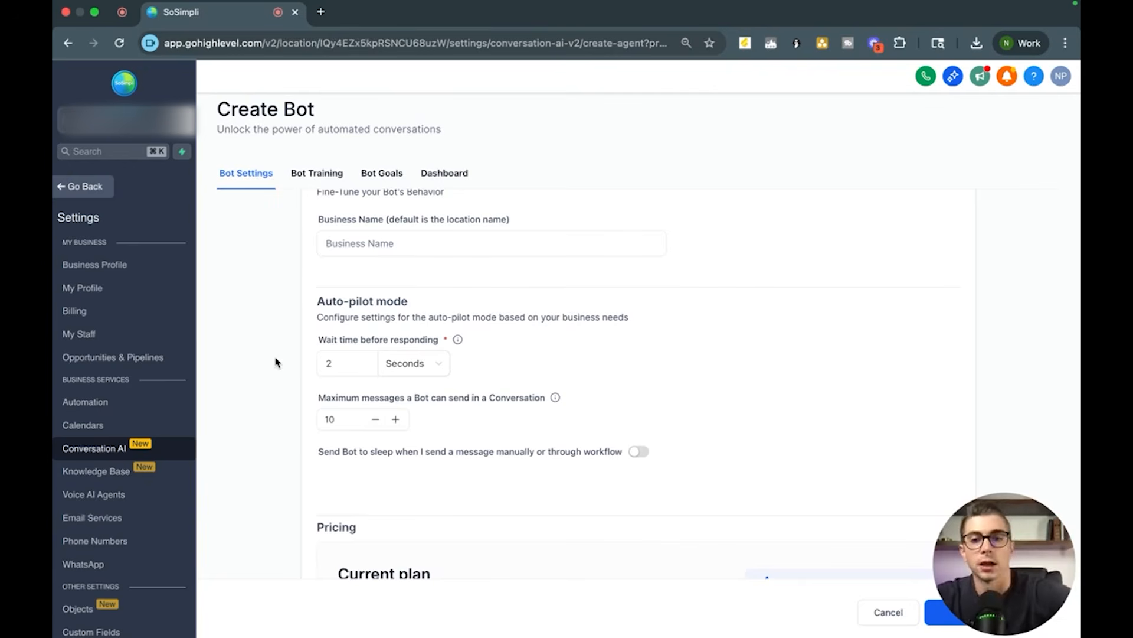
{"action": "scroll", "coordinate": [992, 576], "scroll_direction": "up", "scroll_amount": 10}
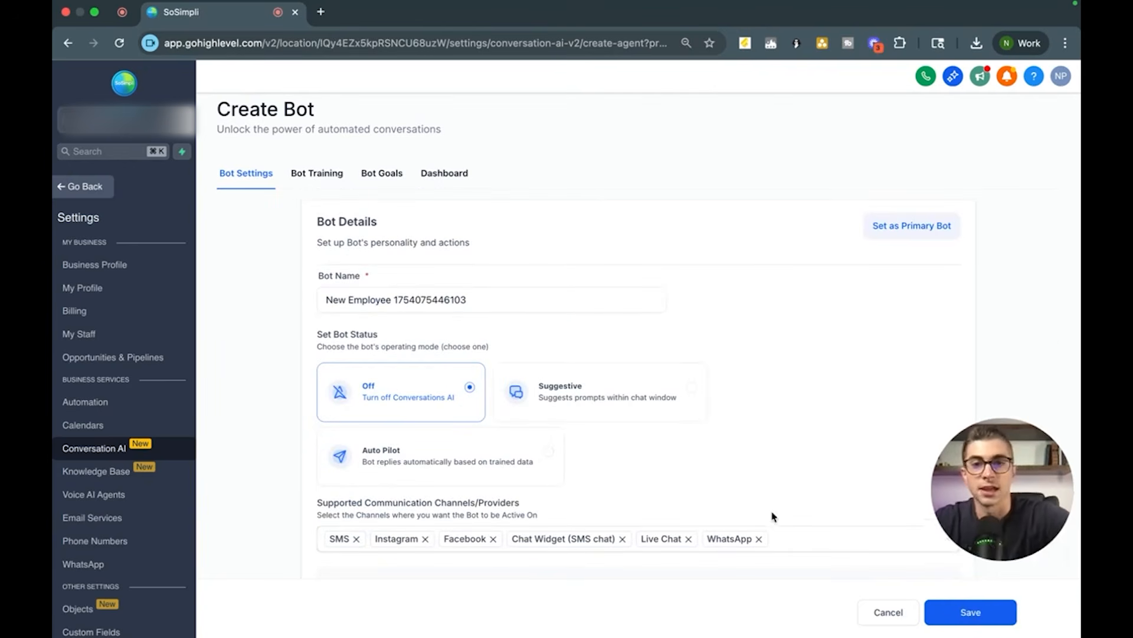
Step: Save the new bot with its default settings and open its Bot Training section
{"action": "left_click", "coordinate": [317, 173]}
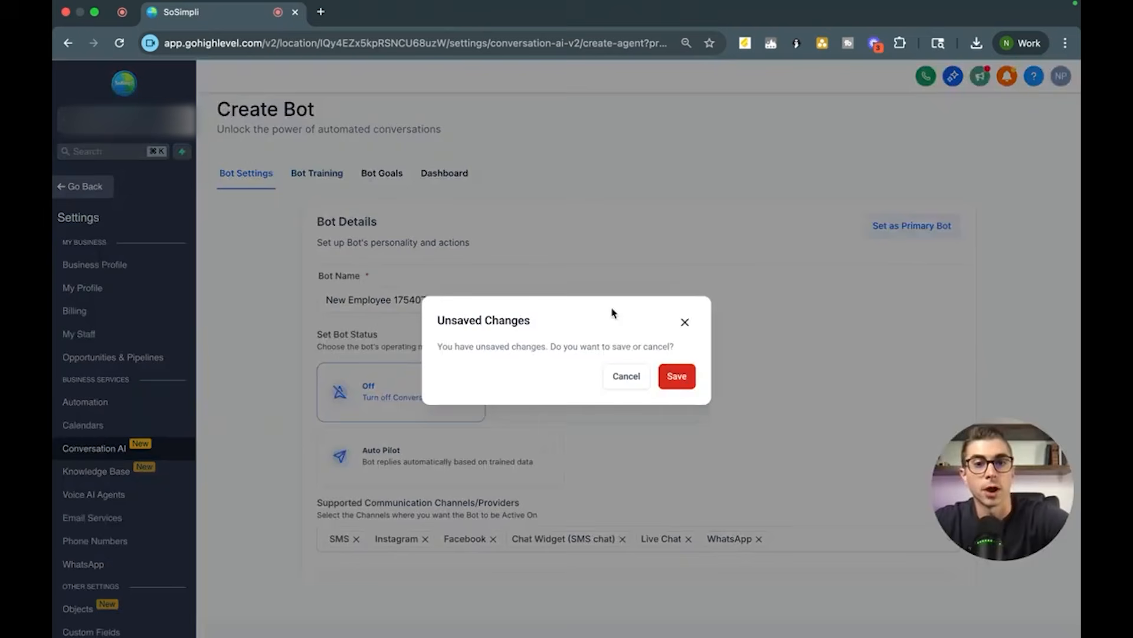
{"action": "left_click", "coordinate": [666, 372]}
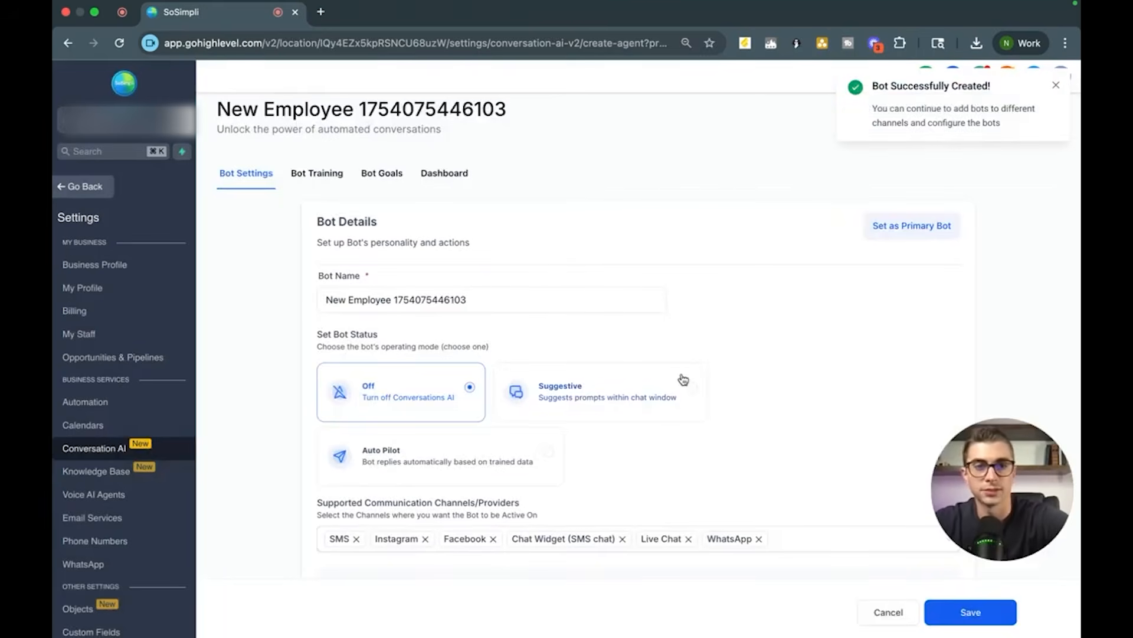
{"action": "left_click", "coordinate": [319, 173]}
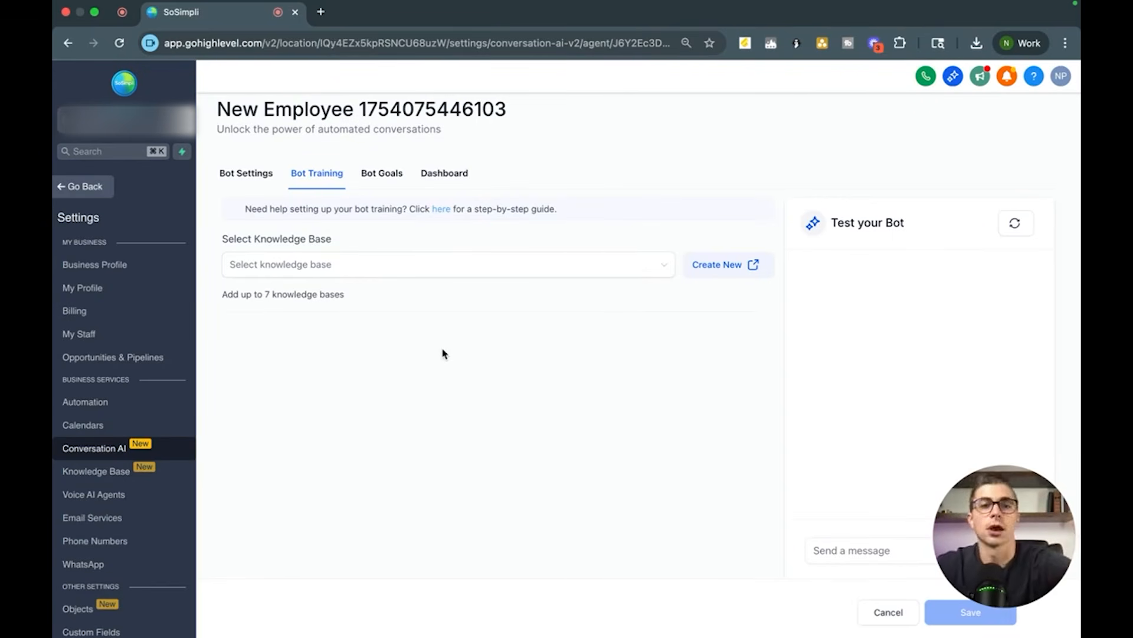
Step: Create a new knowledge base named Test Q/A with the description "Answers basic questions about the business"
{"action": "left_click", "coordinate": [721, 266]}
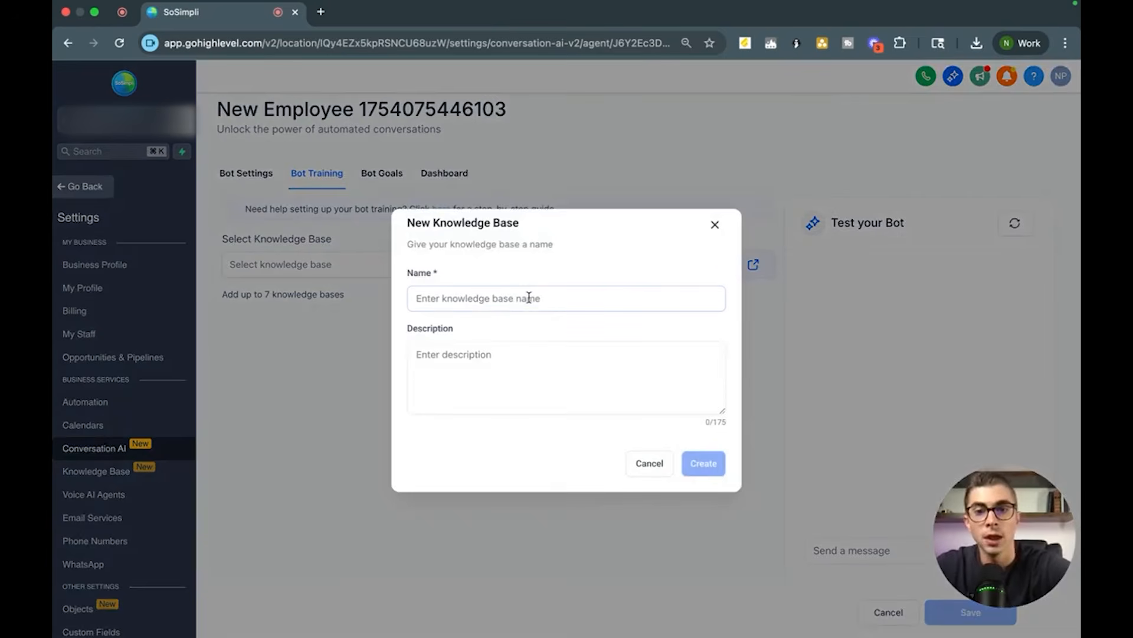
{"action": "left_click", "coordinate": [507, 303]}
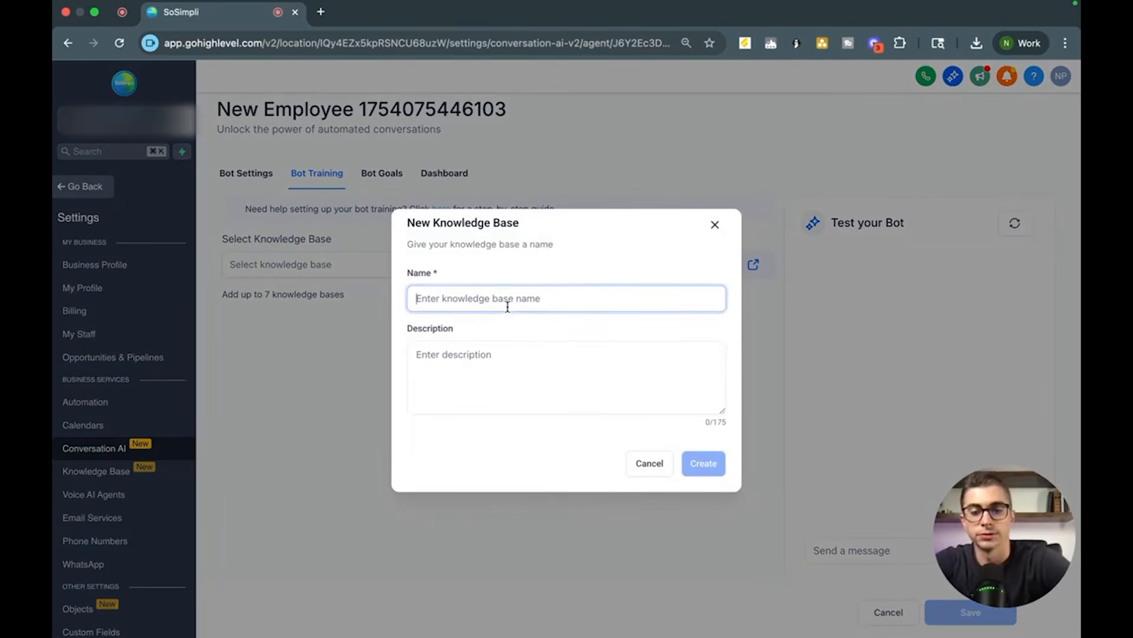
{"action": "type", "text": "Test "}
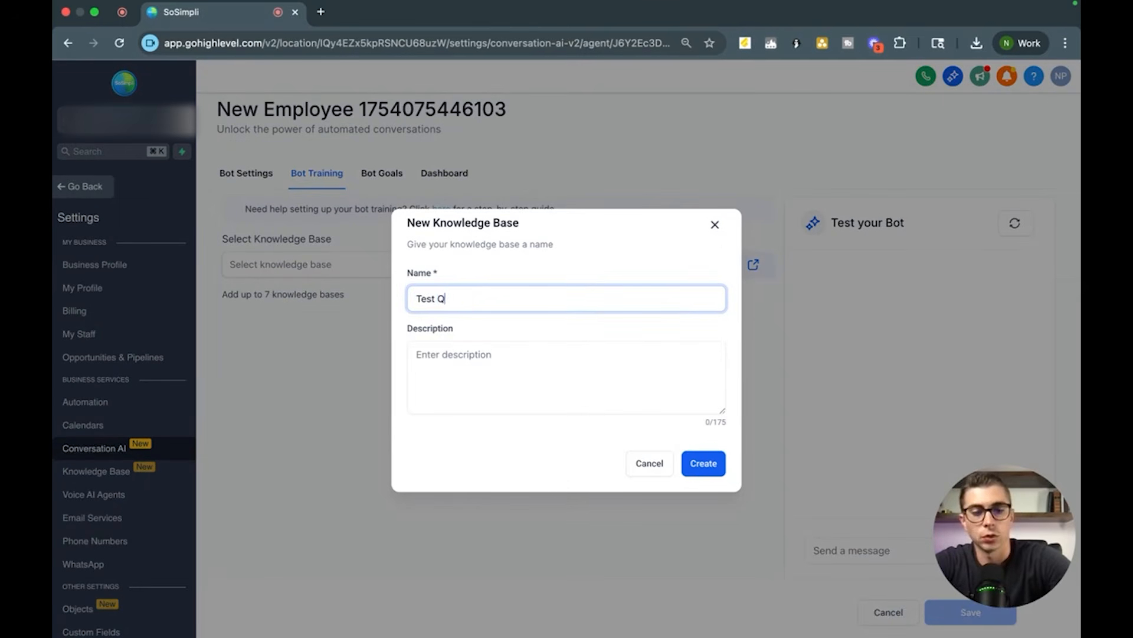
{"action": "type", "text": "Q/A"}
{"action": "left_click", "coordinate": [503, 400]}
{"action": "type", "text": "Answe"}
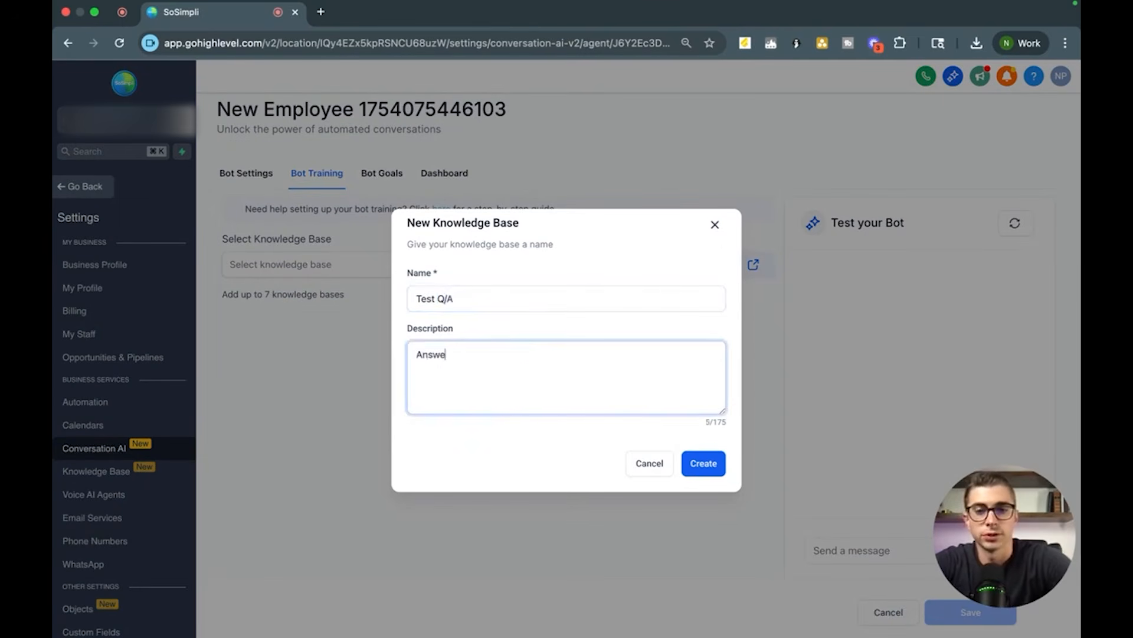
{"action": "type", "text": "rs basic q"}
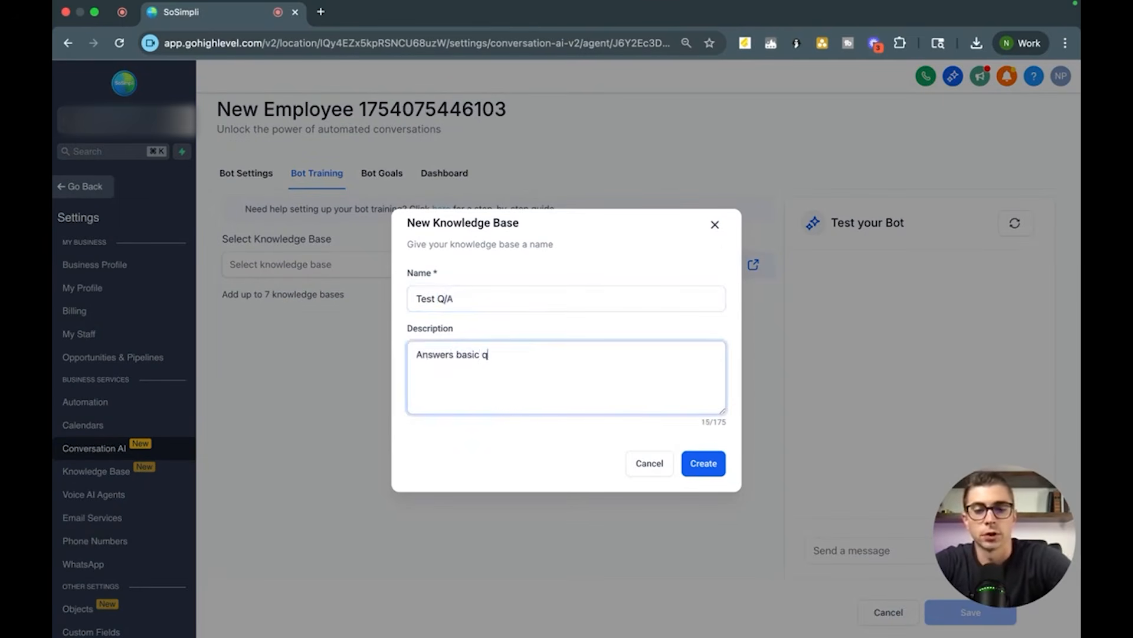
{"action": "type", "text": "uestions about the busi"}
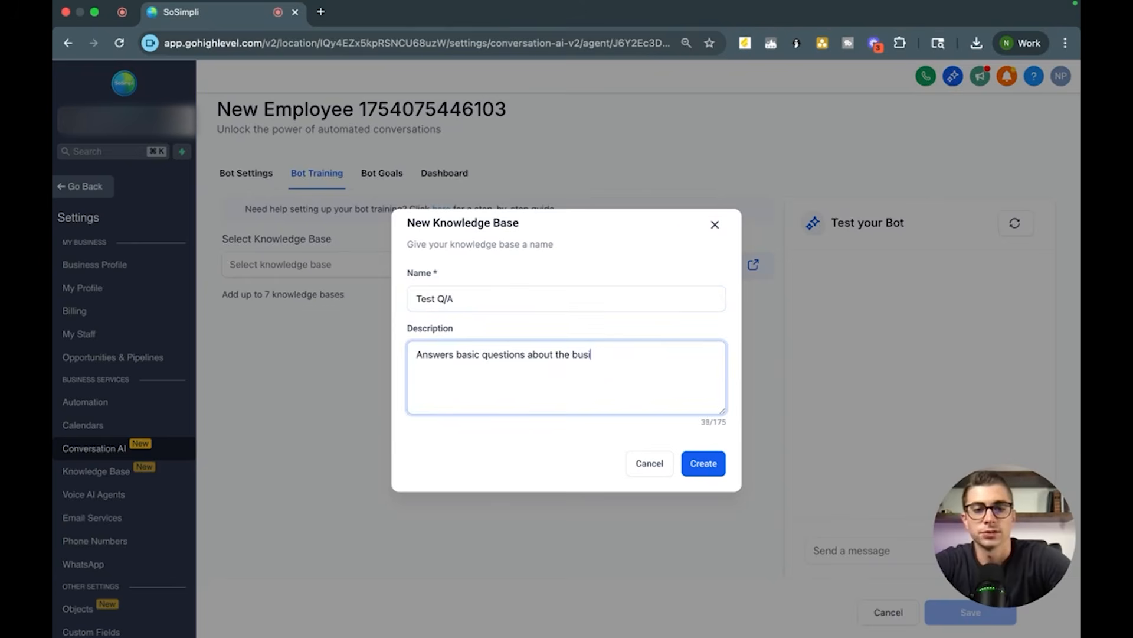
{"action": "type", "text": "ness"}
{"action": "left_click", "coordinate": [703, 463]}
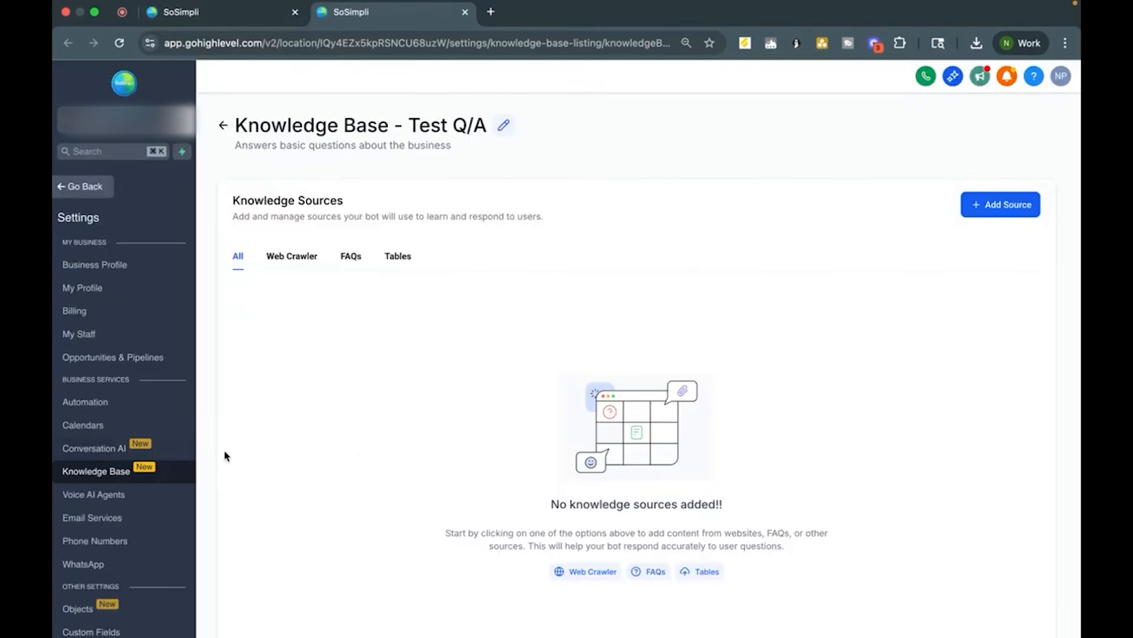
Step: Browse the Test Q/A knowledge base's source categories: Tables, FAQs and Web Crawler
{"action": "left_click", "coordinate": [254, 13]}
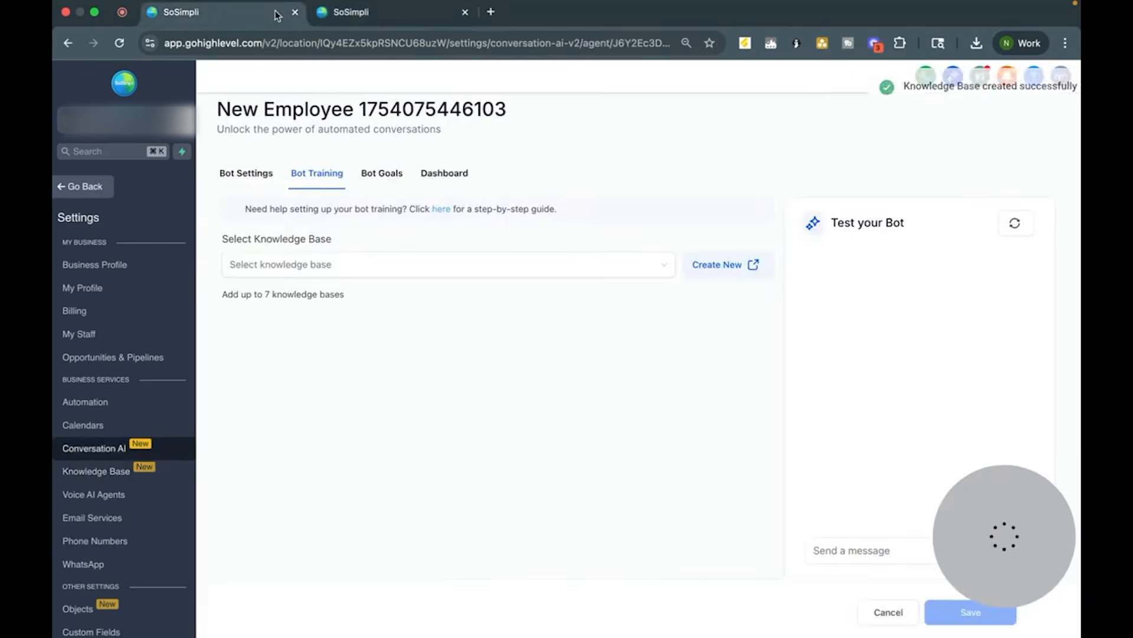
{"action": "left_click", "coordinate": [377, 15]}
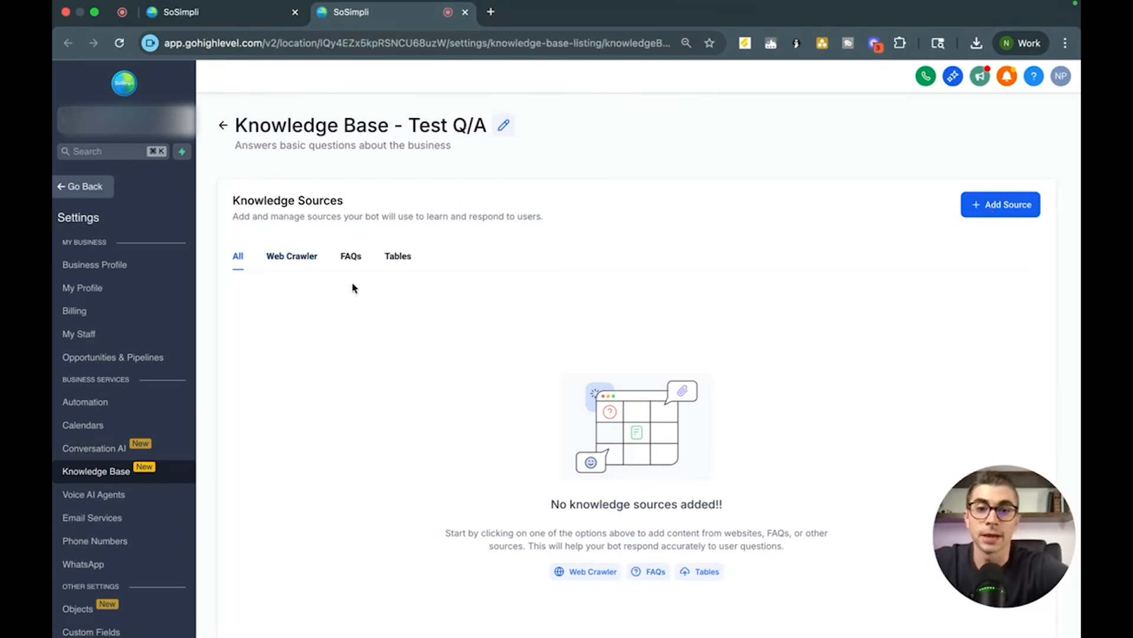
{"action": "left_click", "coordinate": [395, 261]}
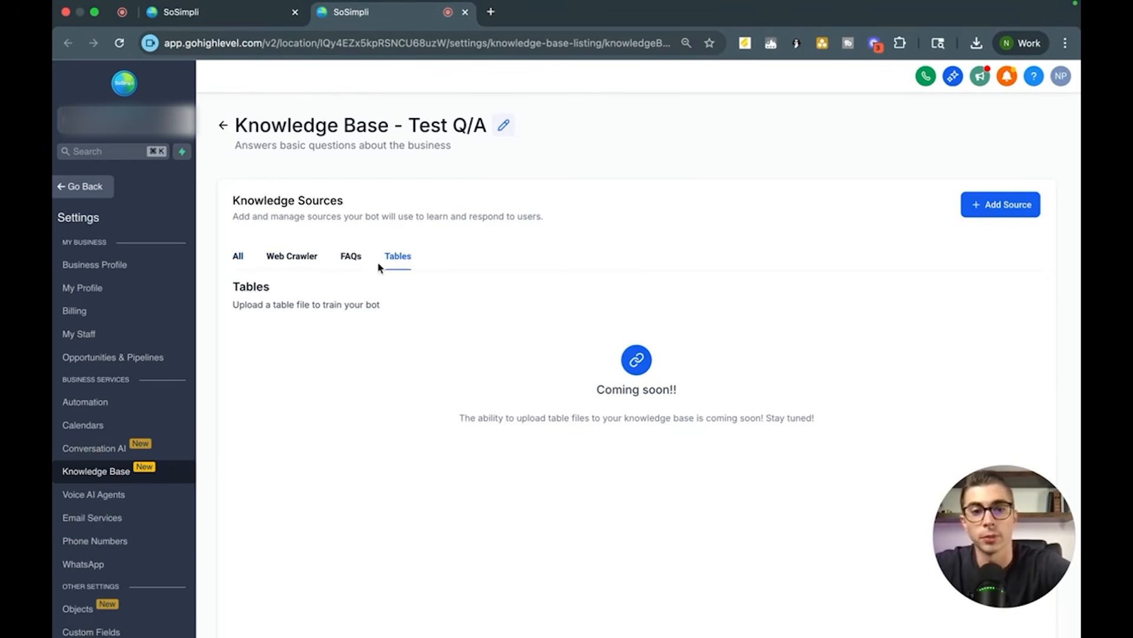
{"action": "left_click", "coordinate": [300, 257]}
{"action": "left_click", "coordinate": [347, 258]}
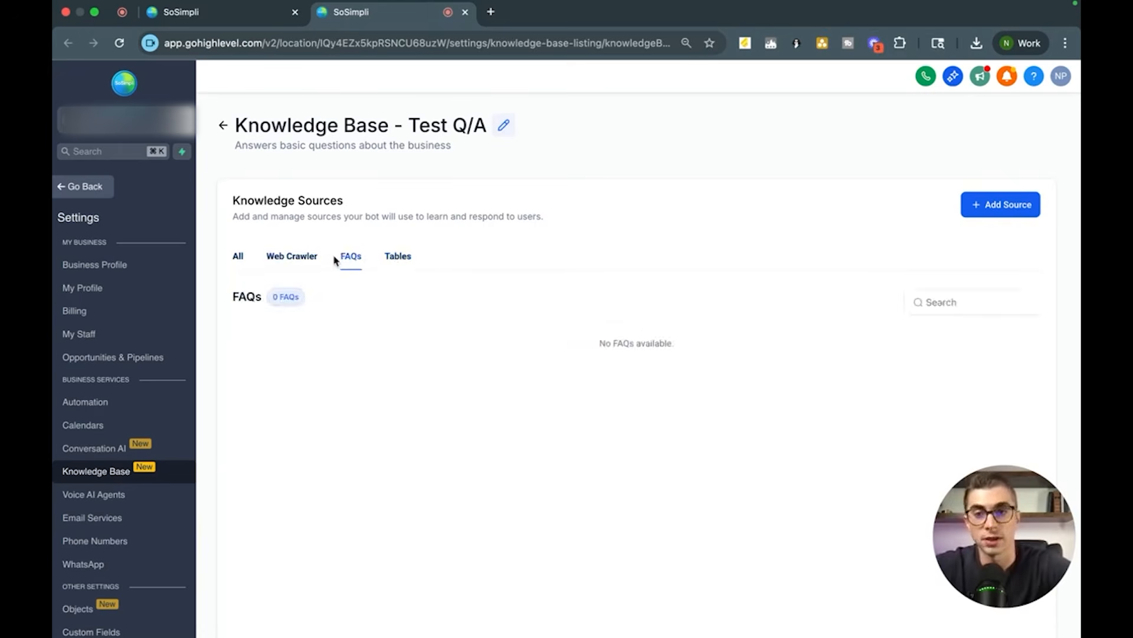
{"action": "left_click", "coordinate": [298, 260]}
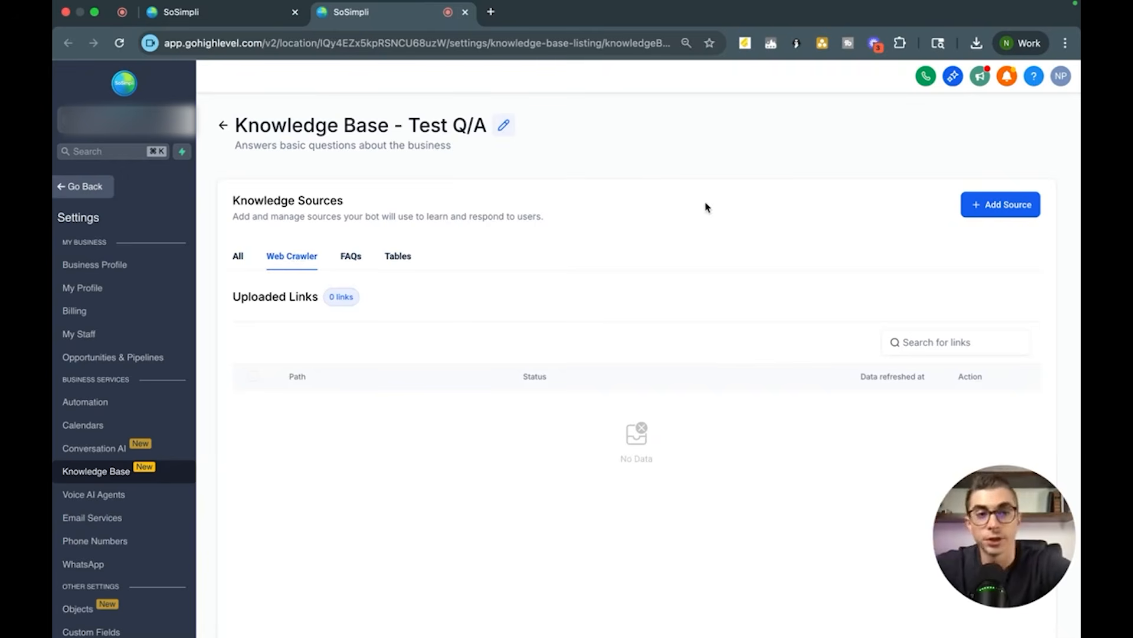
Step: Open the Web Crawler source dialog for the Test Q/A knowledge base
{"action": "left_click", "coordinate": [992, 208]}
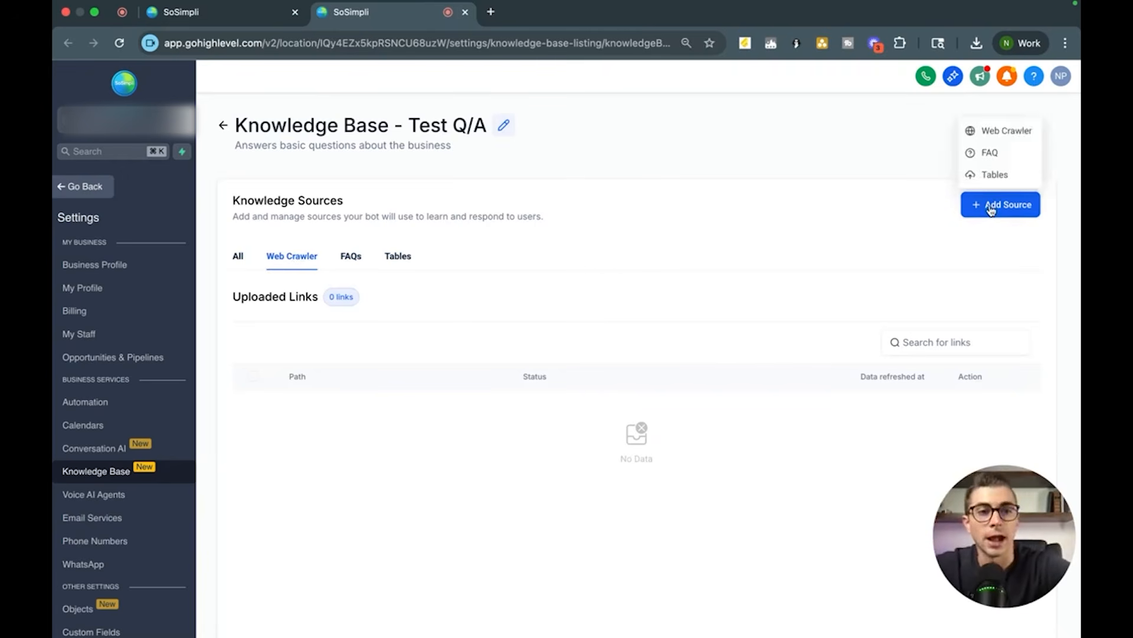
{"action": "left_click", "coordinate": [996, 130]}
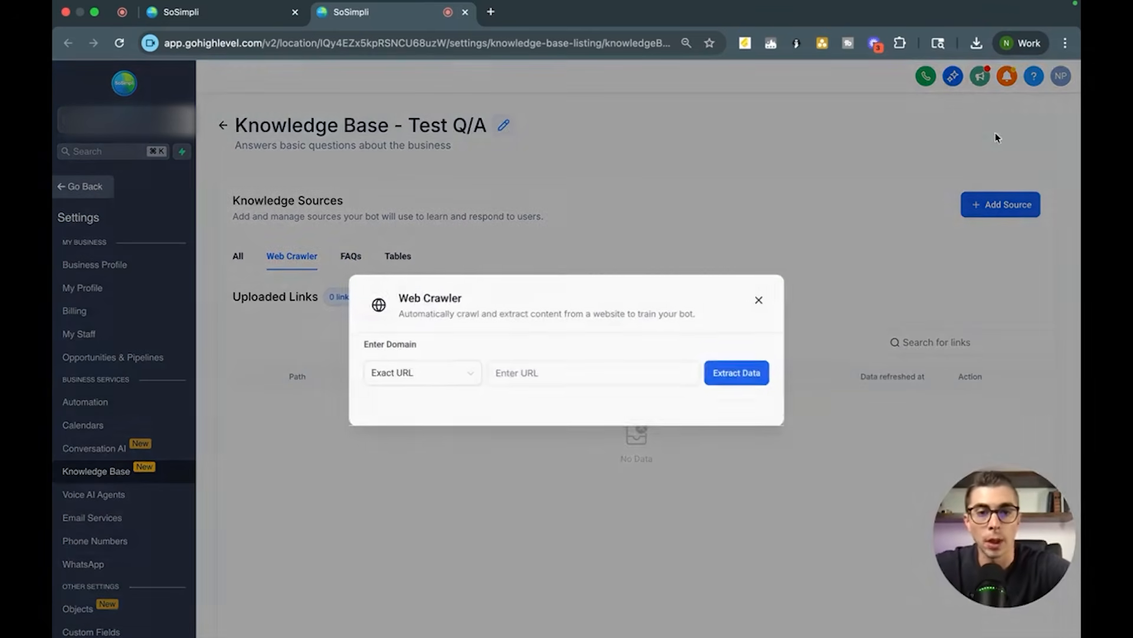
{"action": "left_click", "coordinate": [524, 366]}
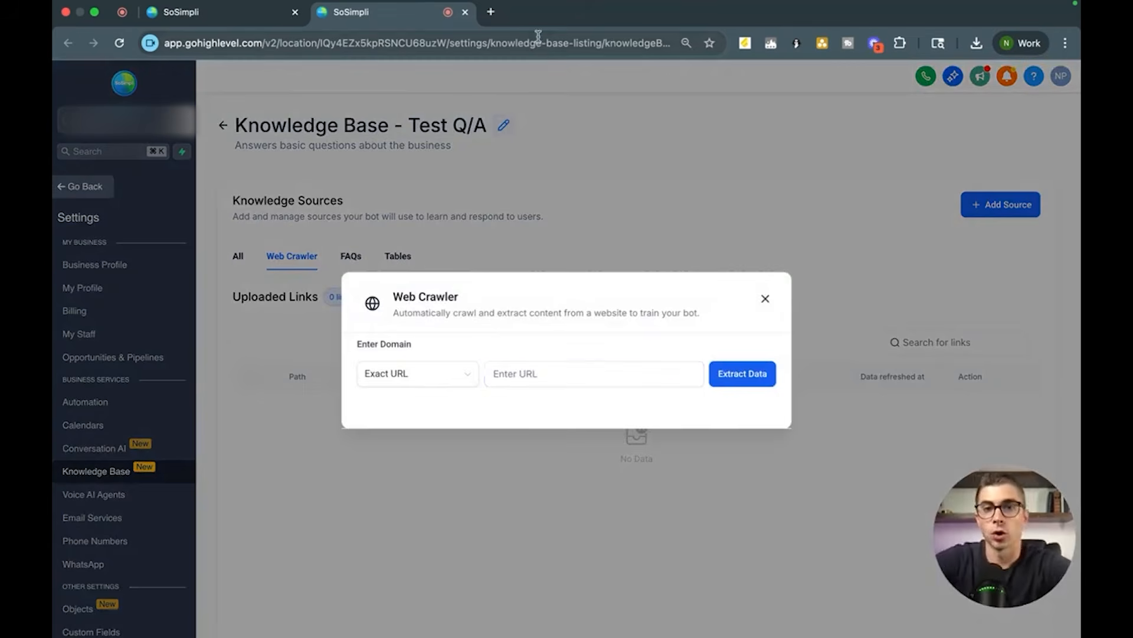
Step: Open sosimpli.com/home in a new tab, copy its address and browse the page
{"action": "left_click", "coordinate": [491, 12]}
{"action": "type", "text": "sosimpli.com/home"}
{"action": "key", "text": "Return"}
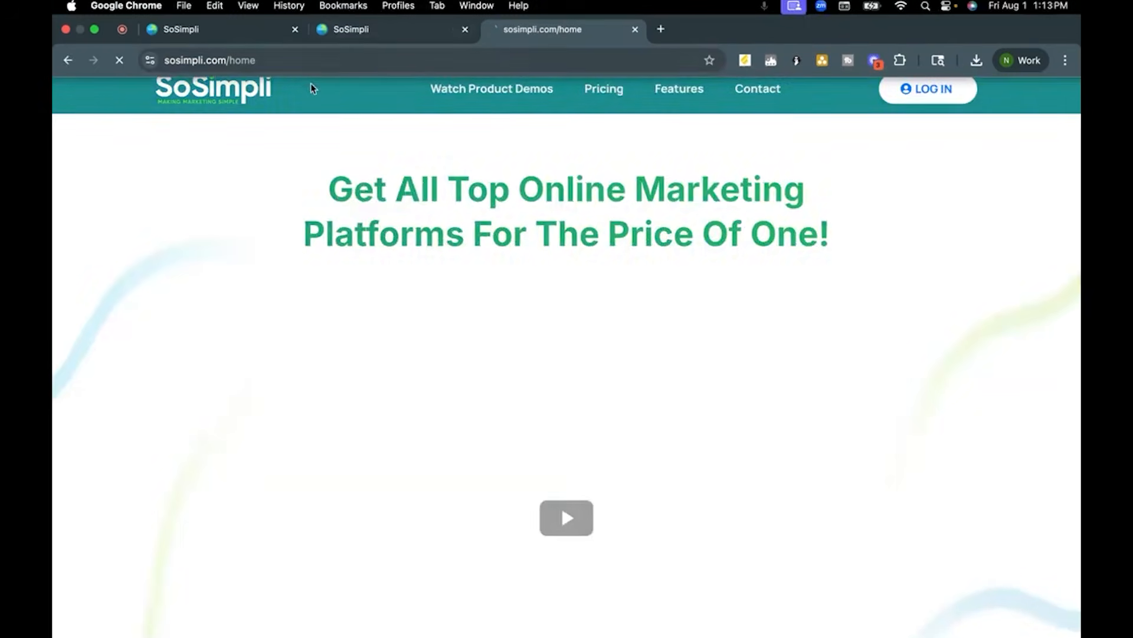
{"action": "left_click", "coordinate": [301, 61]}
{"action": "key", "text": "super+c"}
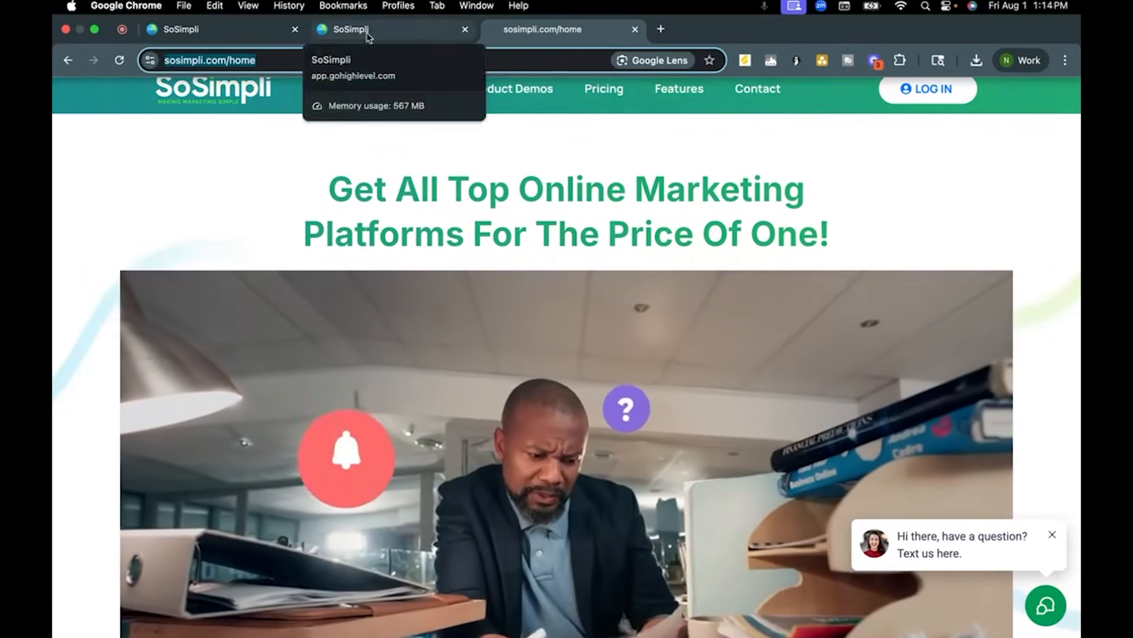
{"action": "scroll", "coordinate": [267, 317], "scroll_direction": "down", "scroll_amount": 10}
{"action": "scroll", "coordinate": [268, 319], "scroll_direction": "down", "scroll_amount": 5}
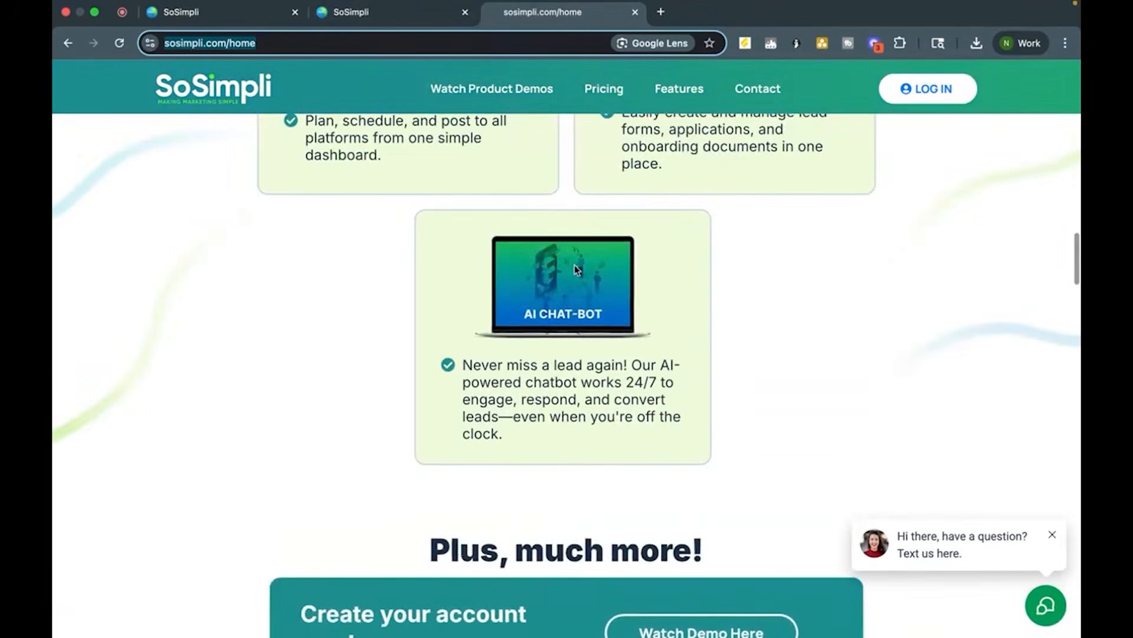
{"action": "scroll", "coordinate": [516, 517], "scroll_direction": "down", "scroll_amount": 8}
{"action": "scroll", "coordinate": [514, 511], "scroll_direction": "down", "scroll_amount": 15}
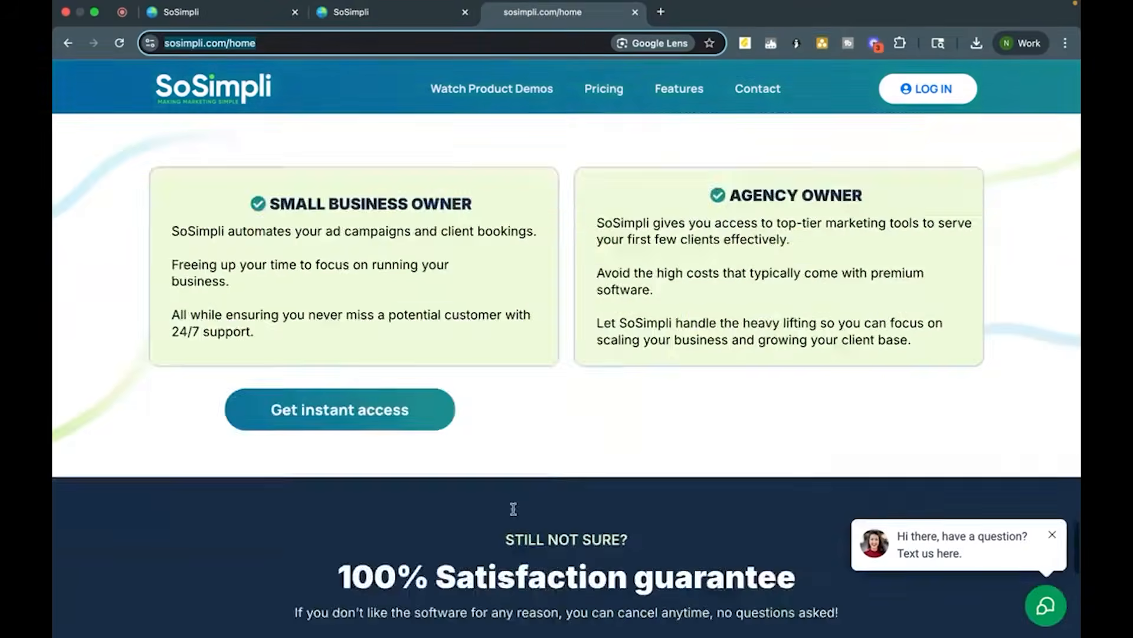
{"action": "scroll", "coordinate": [522, 319], "scroll_direction": "up", "scroll_amount": 15}
{"action": "scroll", "coordinate": [521, 318], "scroll_direction": "up", "scroll_amount": 3}
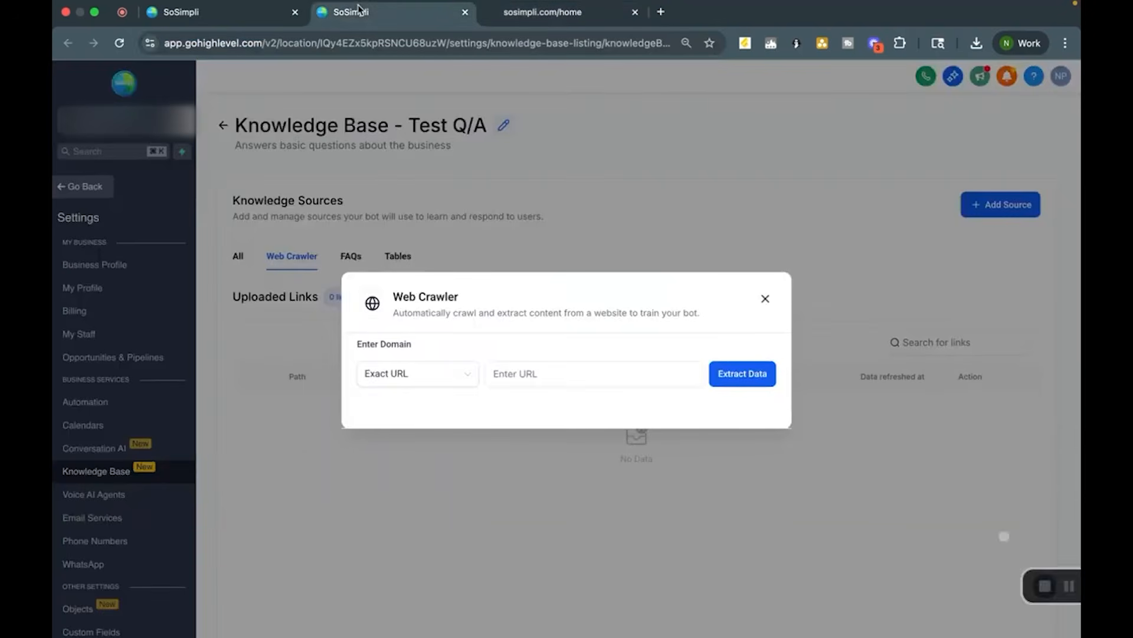
Step: Paste the sosimpli.com/home address into the Web Crawler and extract its data
{"action": "left_click", "coordinate": [351, 12]}
{"action": "left_click", "coordinate": [566, 373]}
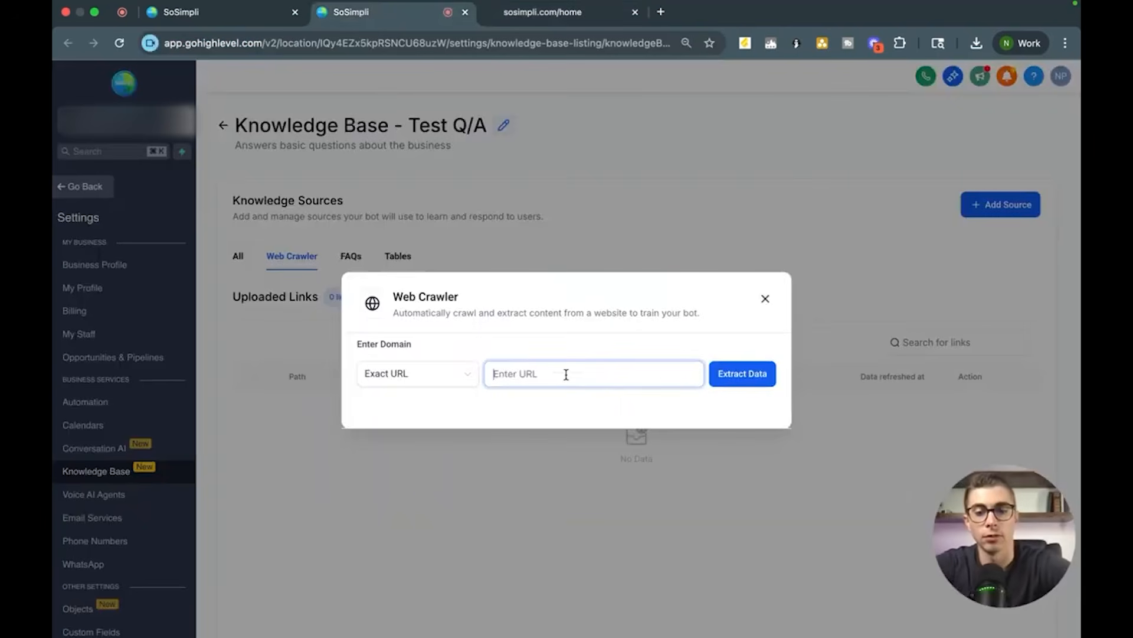
{"action": "key", "text": "super+v"}
{"action": "left_click", "coordinate": [730, 385]}
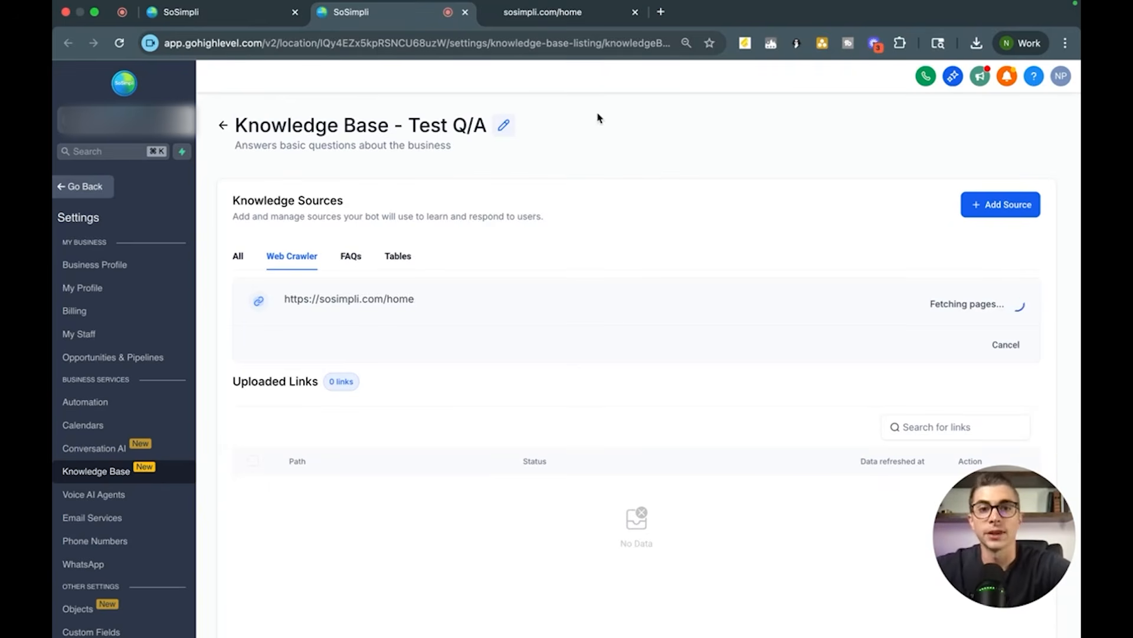
Step: Open a new FAQ source for the Test Q/A knowledge base
{"action": "left_click", "coordinate": [544, 14]}
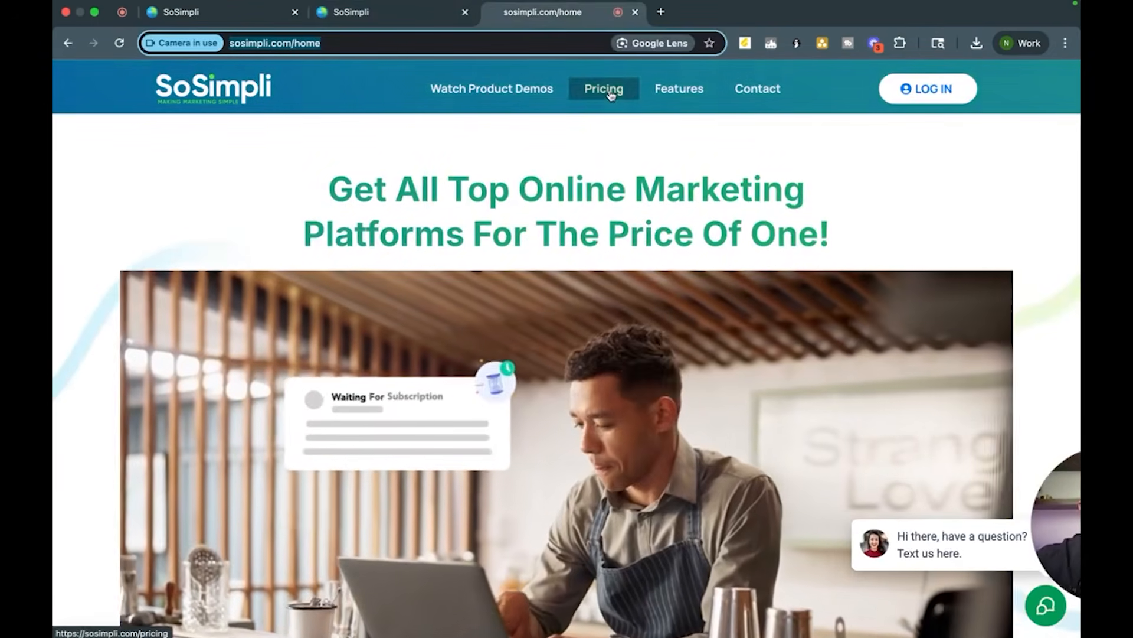
{"action": "left_click", "coordinate": [370, 15]}
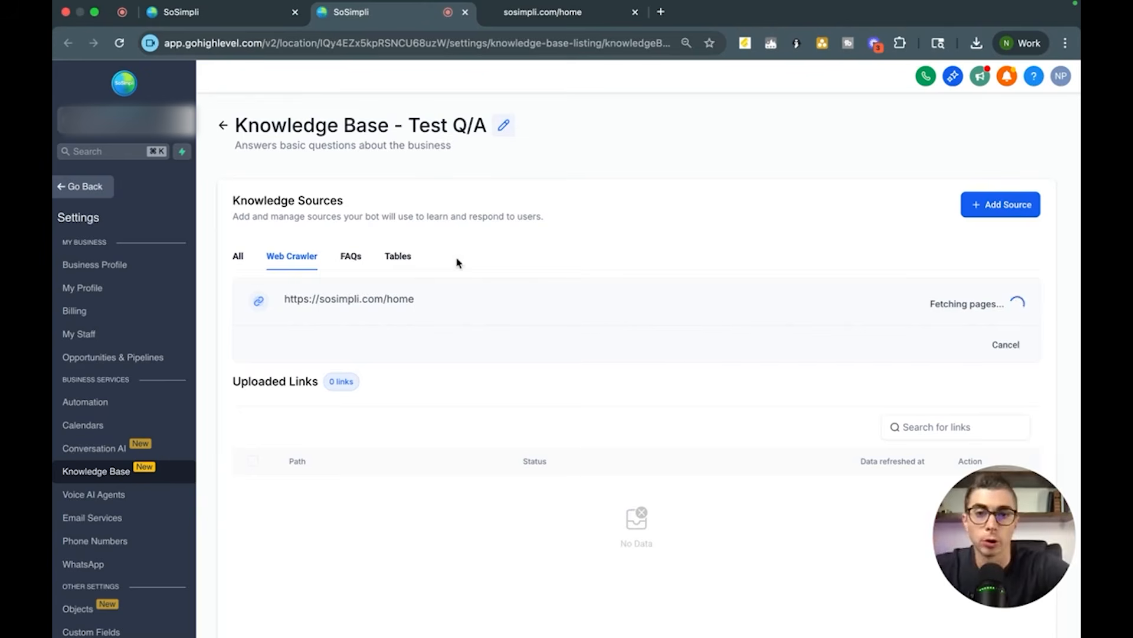
{"action": "left_click", "coordinate": [351, 258]}
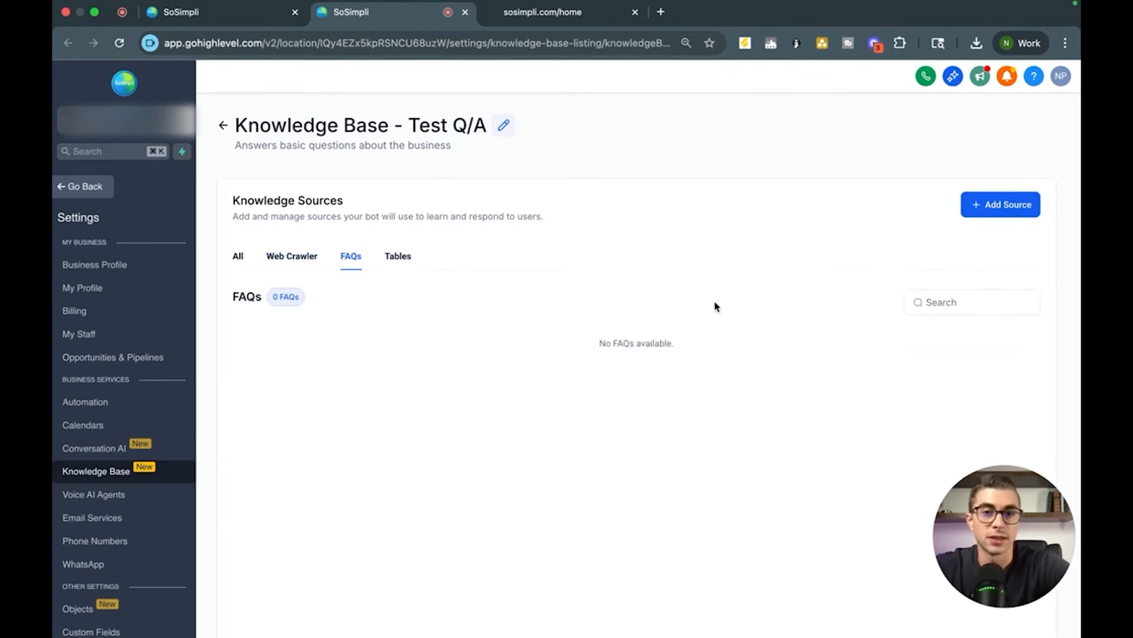
{"action": "left_click", "coordinate": [985, 205]}
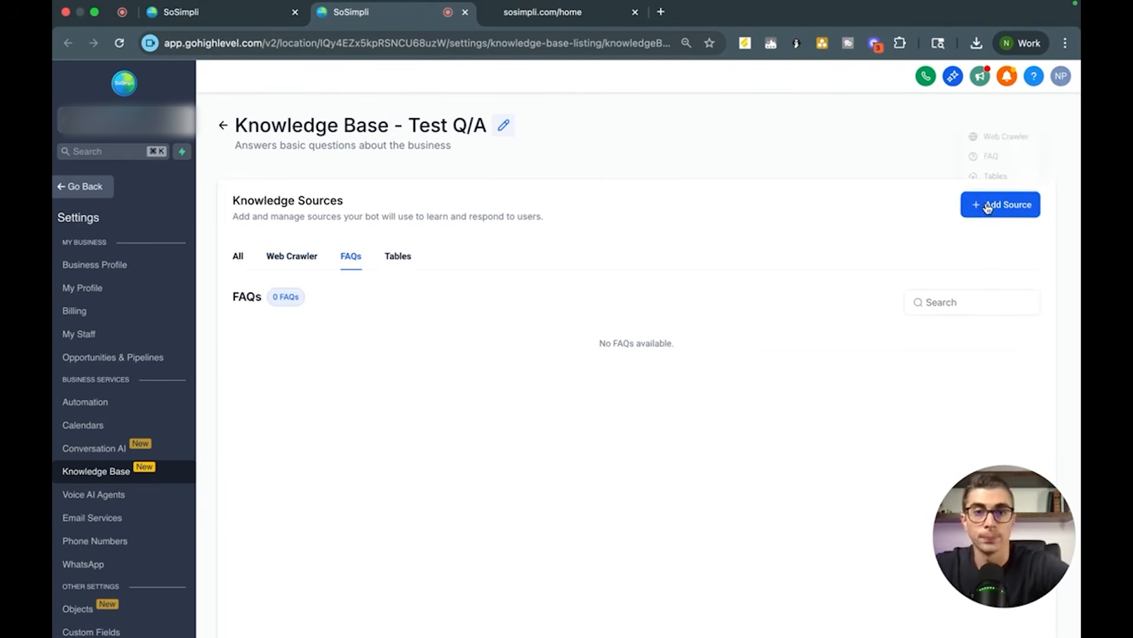
{"action": "left_click", "coordinate": [993, 152]}
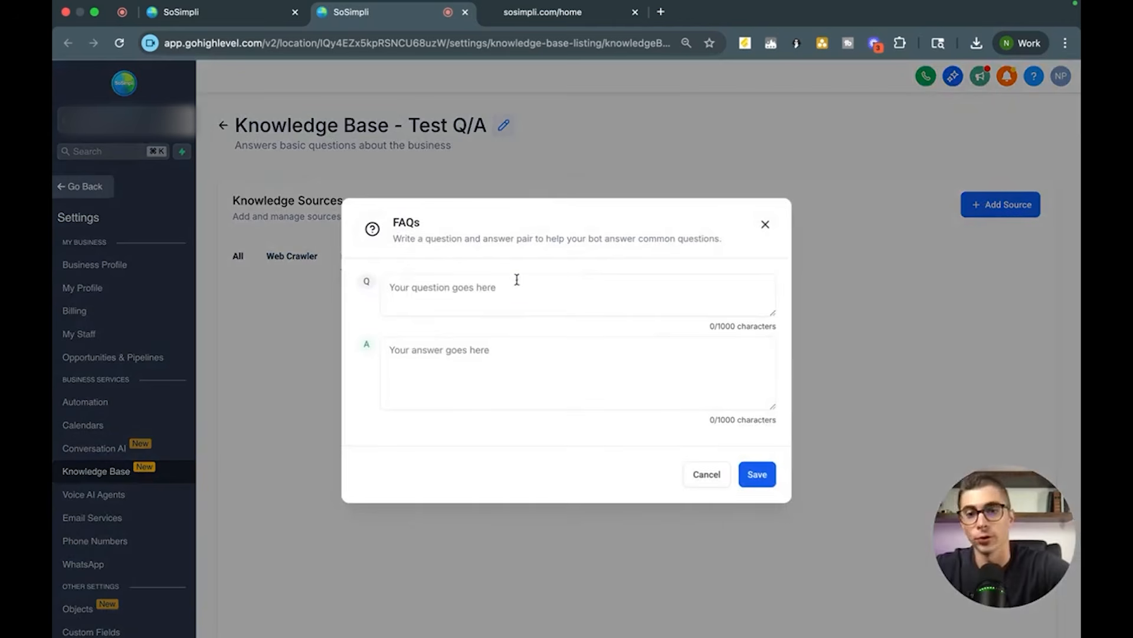
Step: Add the FAQ "How much does a new roof cost?" with the answer "$10,000" and save it
{"action": "left_click", "coordinate": [503, 289]}
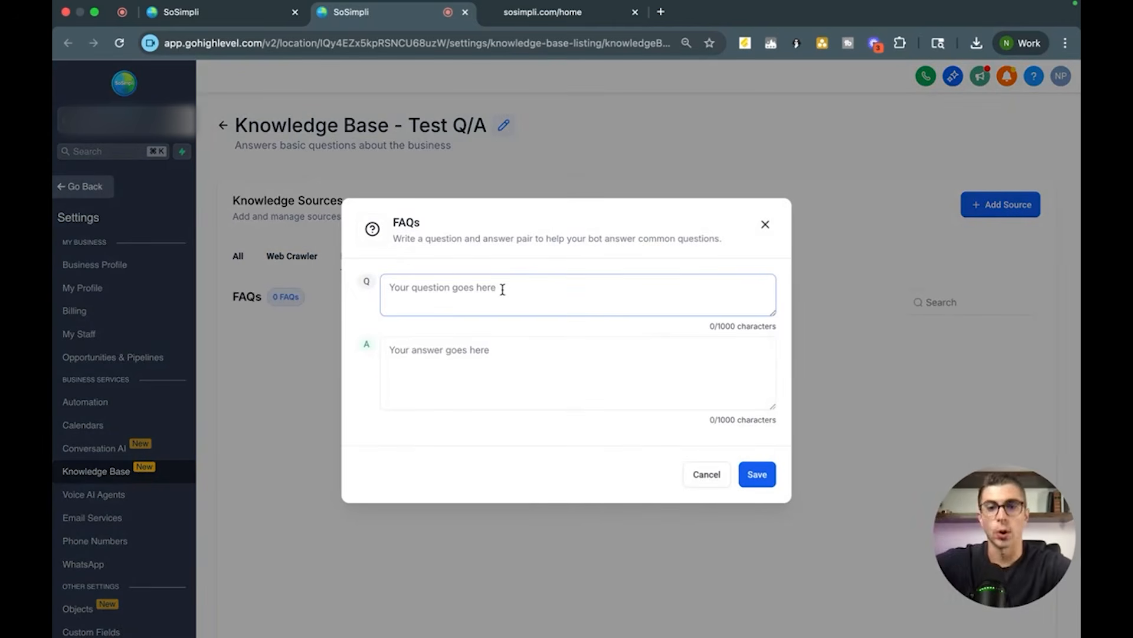
{"action": "left_click", "coordinate": [508, 359]}
{"action": "left_click", "coordinate": [477, 297]}
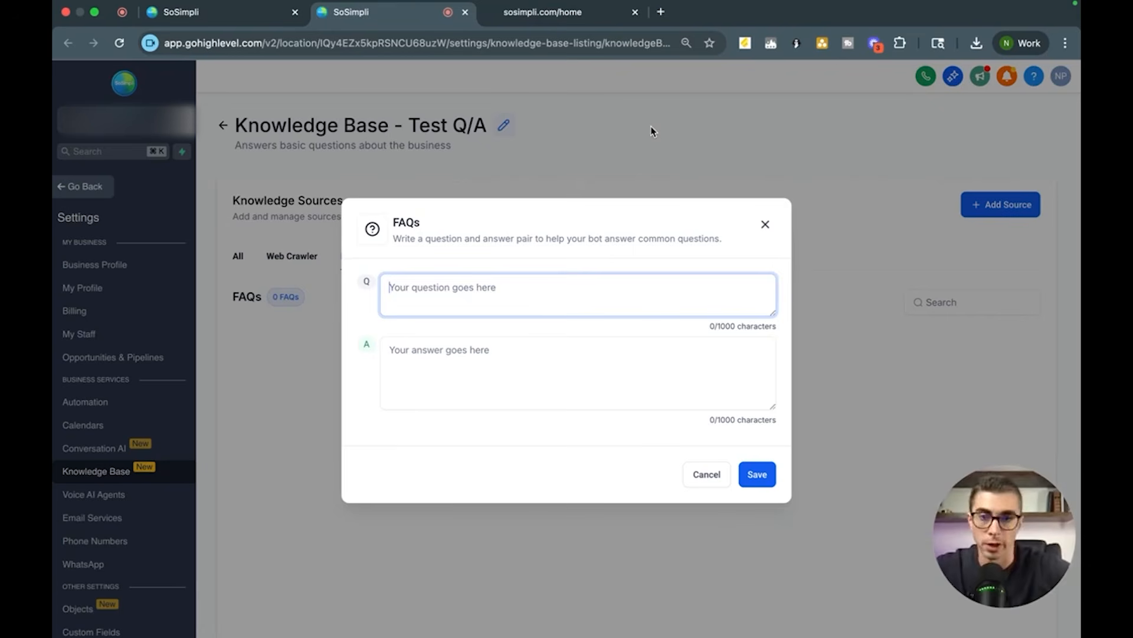
{"action": "type", "text": "How much does "}
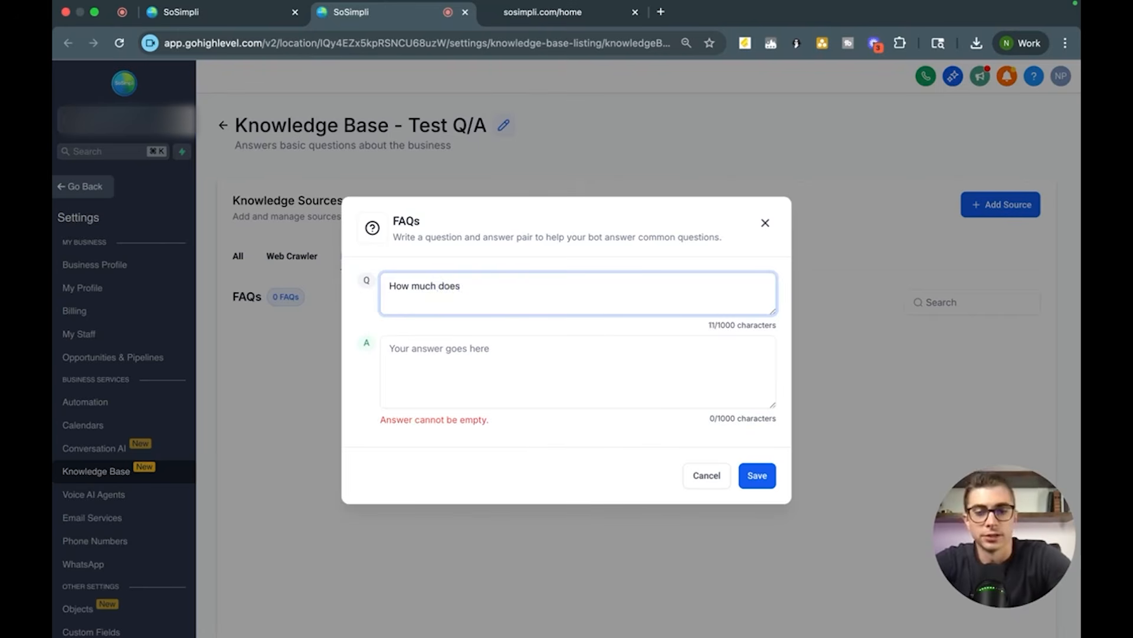
{"action": "type", "text": "a new roof "}
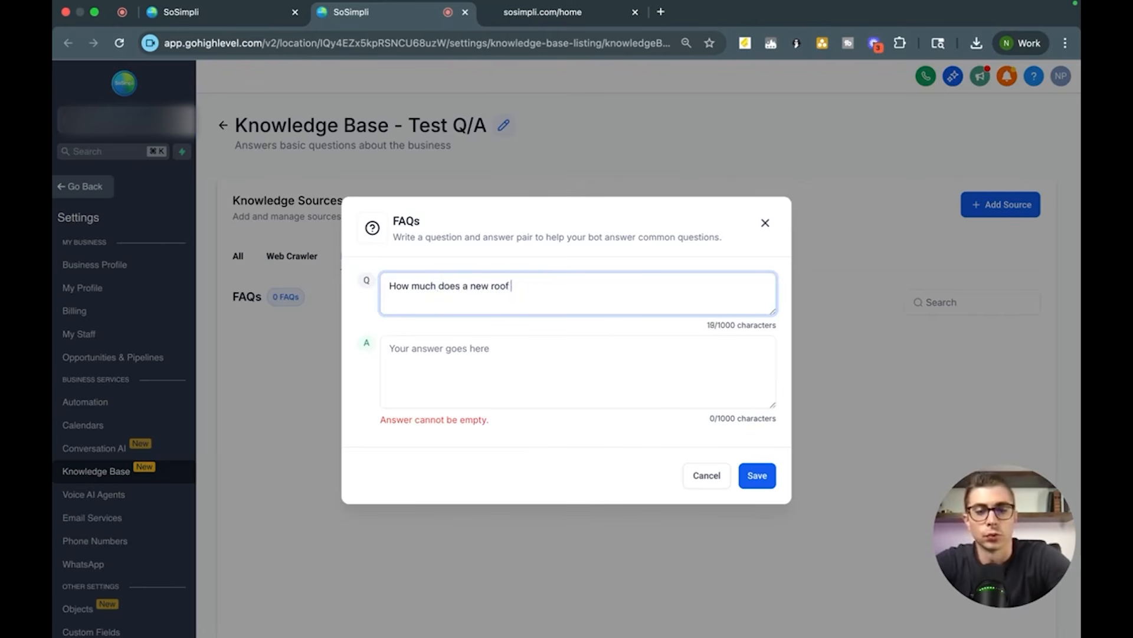
{"action": "type", "text": "cost?"}
{"action": "left_click", "coordinate": [544, 396]}
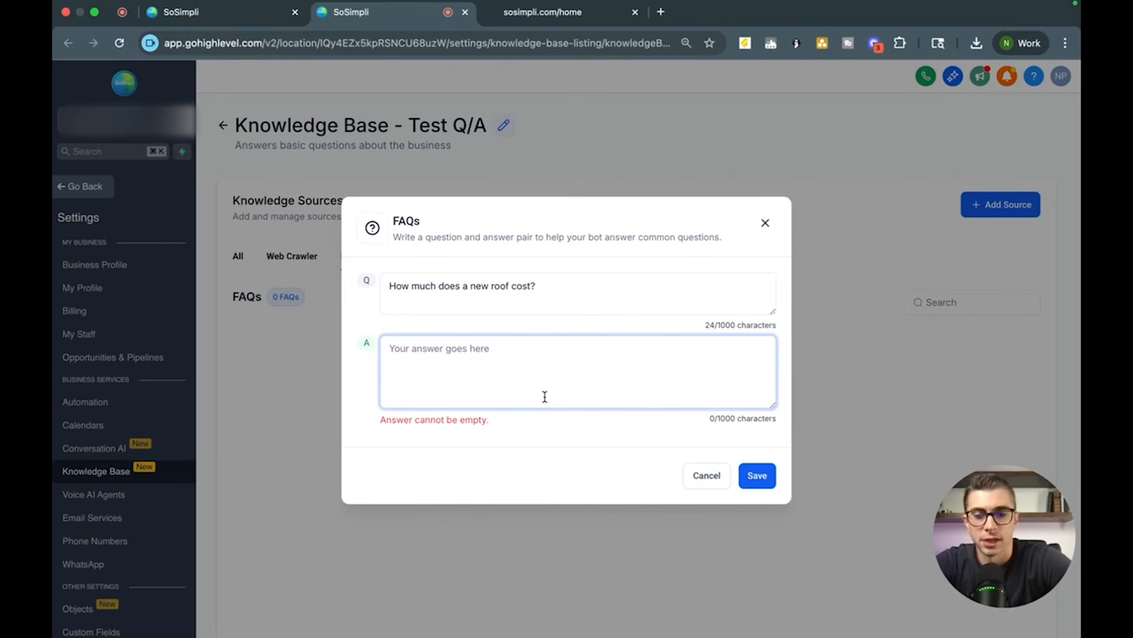
{"action": "type", "text": "$10"}
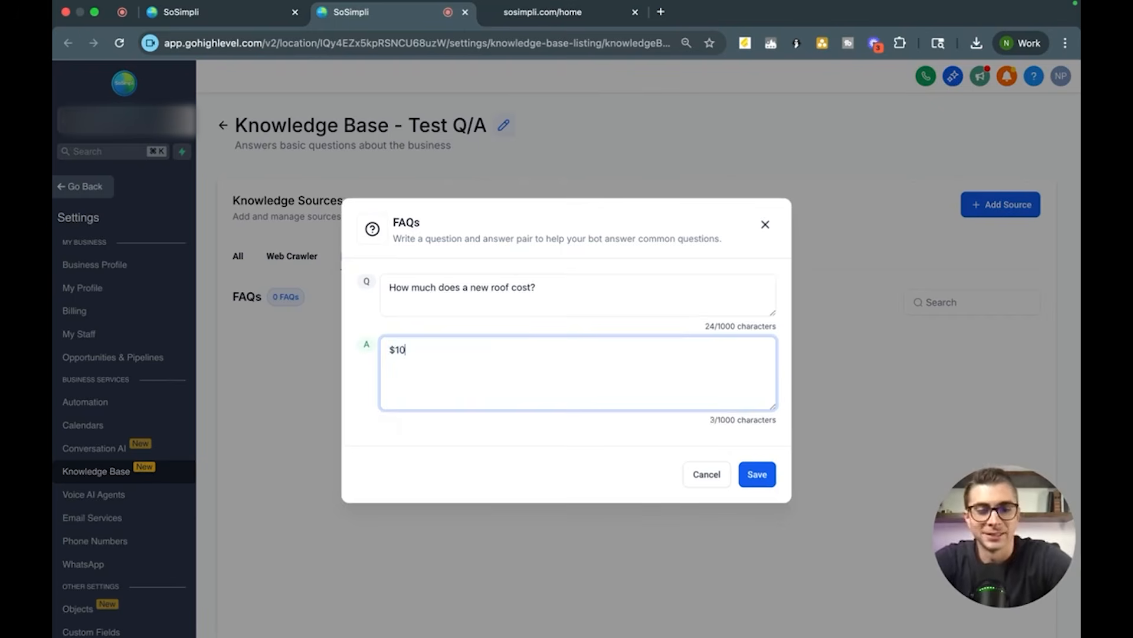
{"action": "type", "text": ",000"}
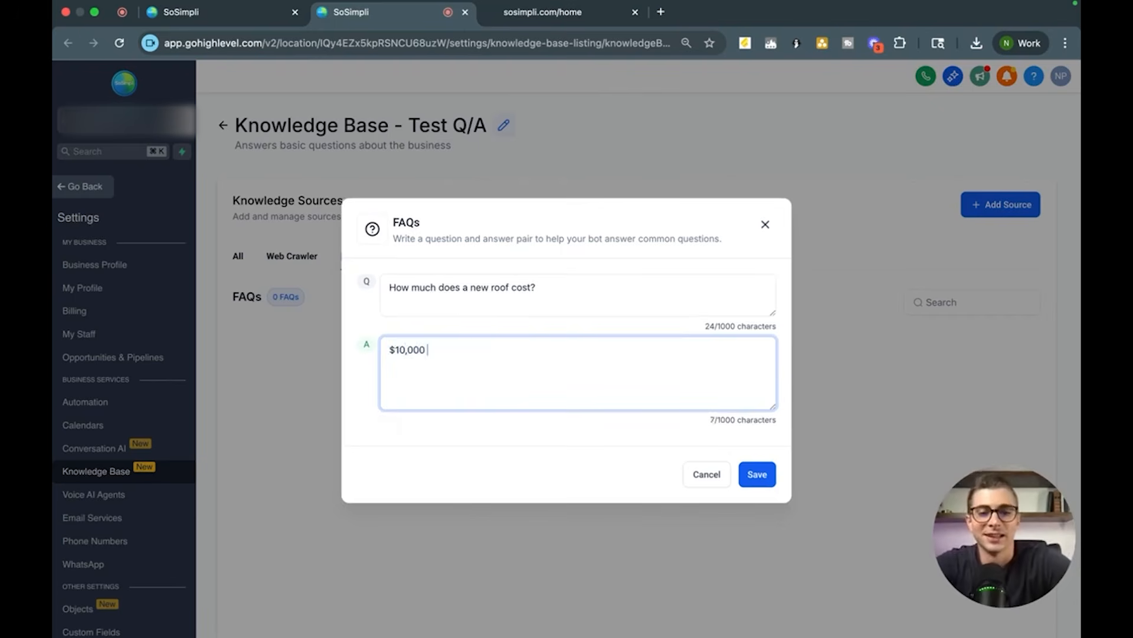
{"action": "left_click", "coordinate": [758, 474]}
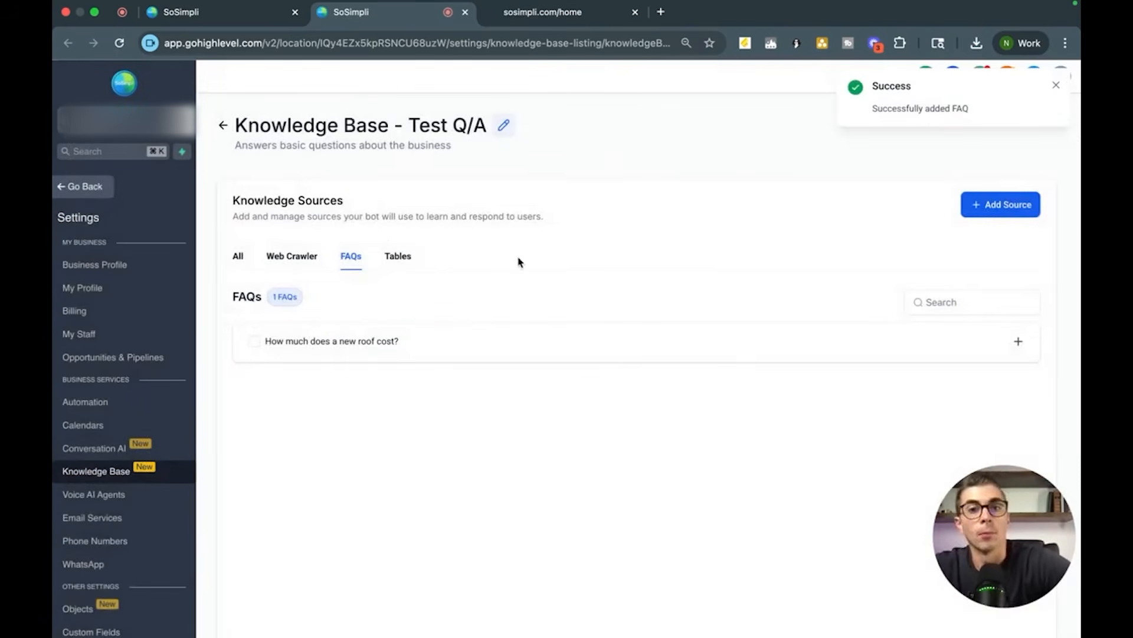
Step: Attach the Chiropractic knowledge base to the bot's training and save the bot
{"action": "left_click", "coordinate": [223, 125]}
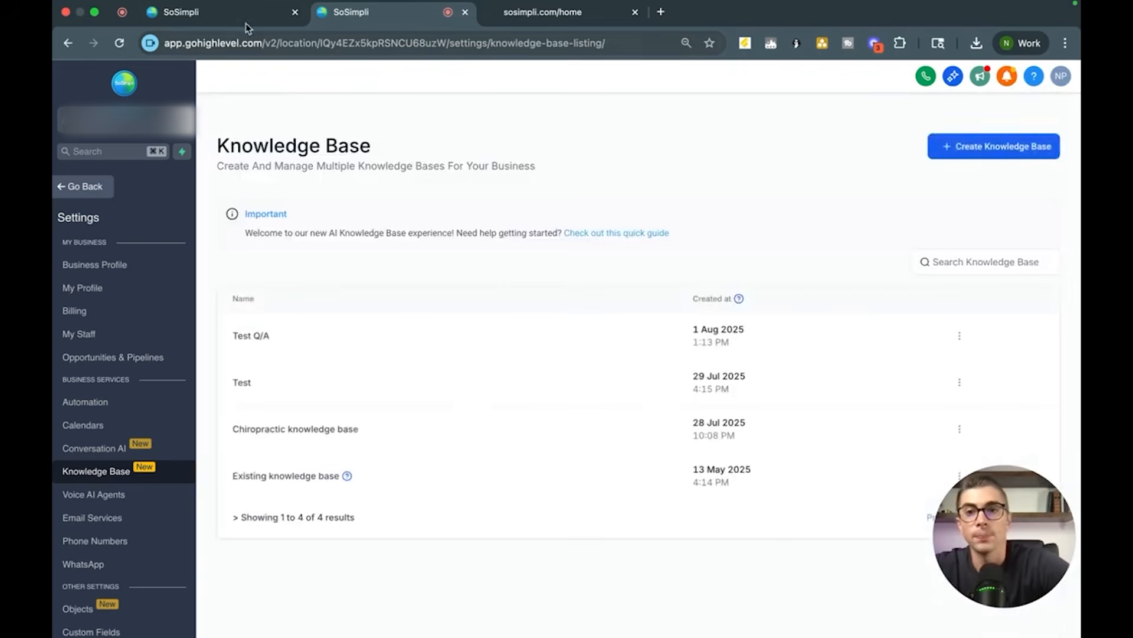
{"action": "left_click", "coordinate": [119, 42]}
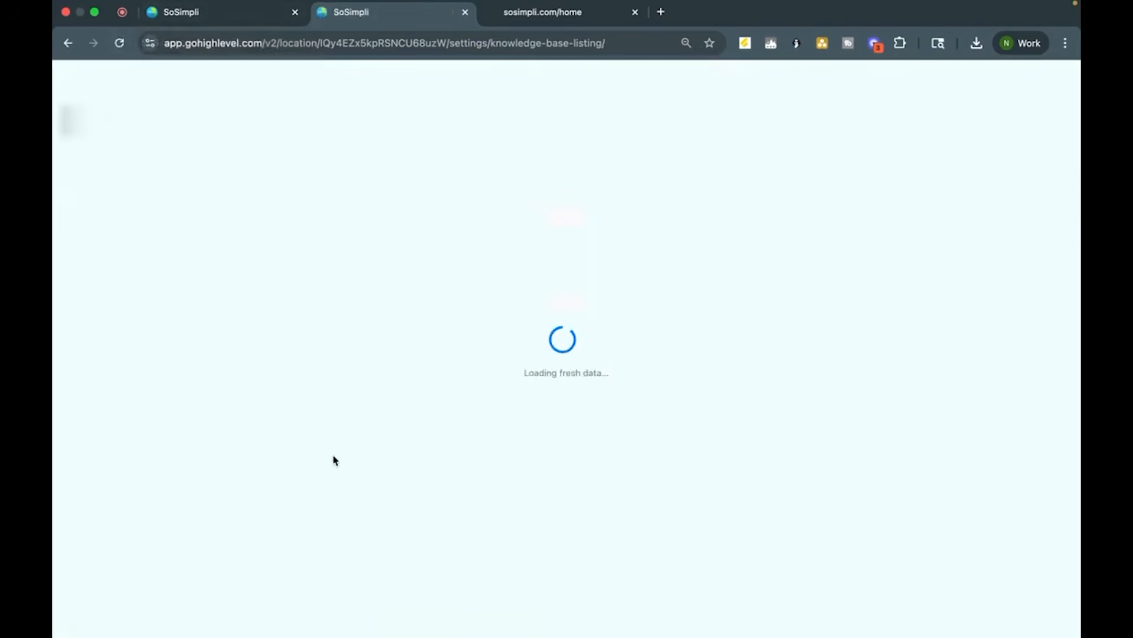
{"action": "left_click", "coordinate": [219, 24]}
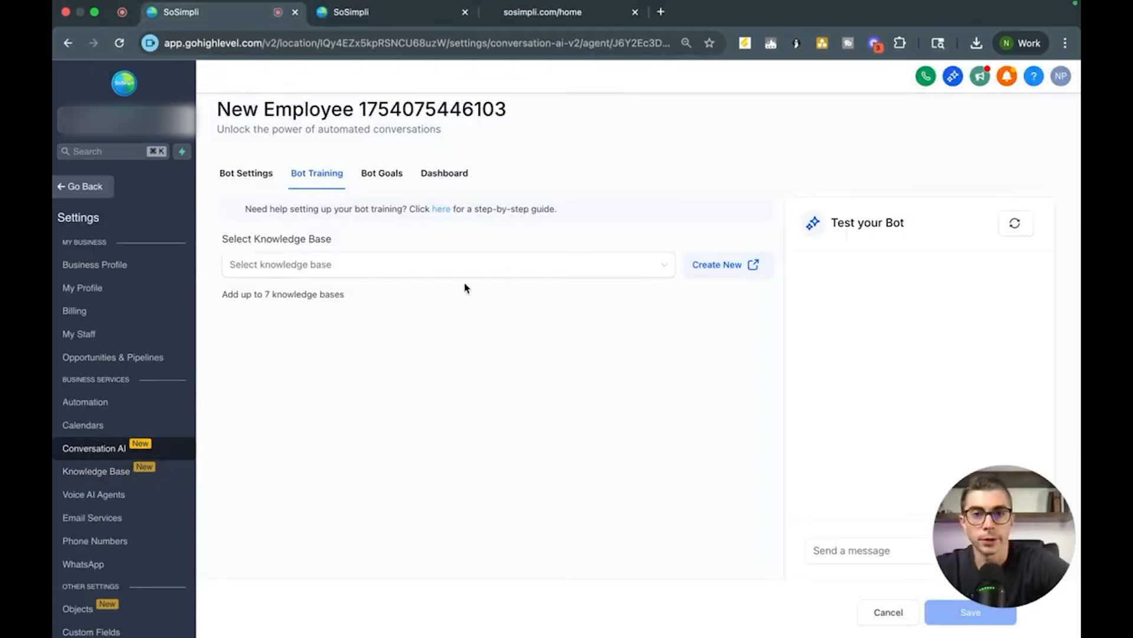
{"action": "left_click", "coordinate": [420, 260]}
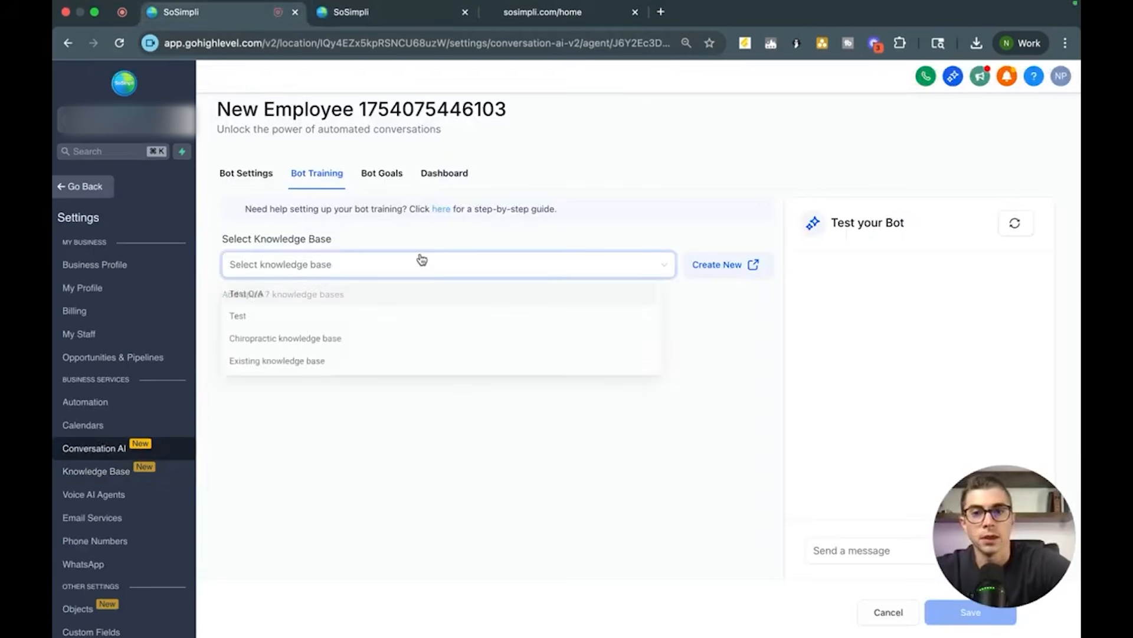
{"action": "left_click", "coordinate": [323, 347]}
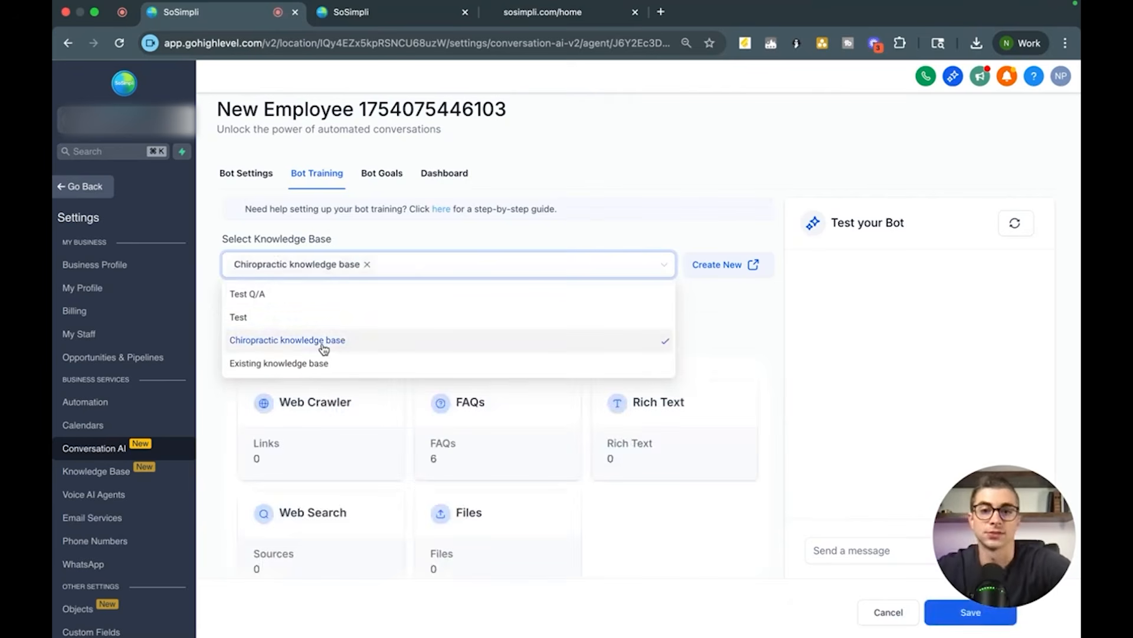
{"action": "left_click", "coordinate": [608, 143]}
{"action": "left_click", "coordinate": [970, 612]}
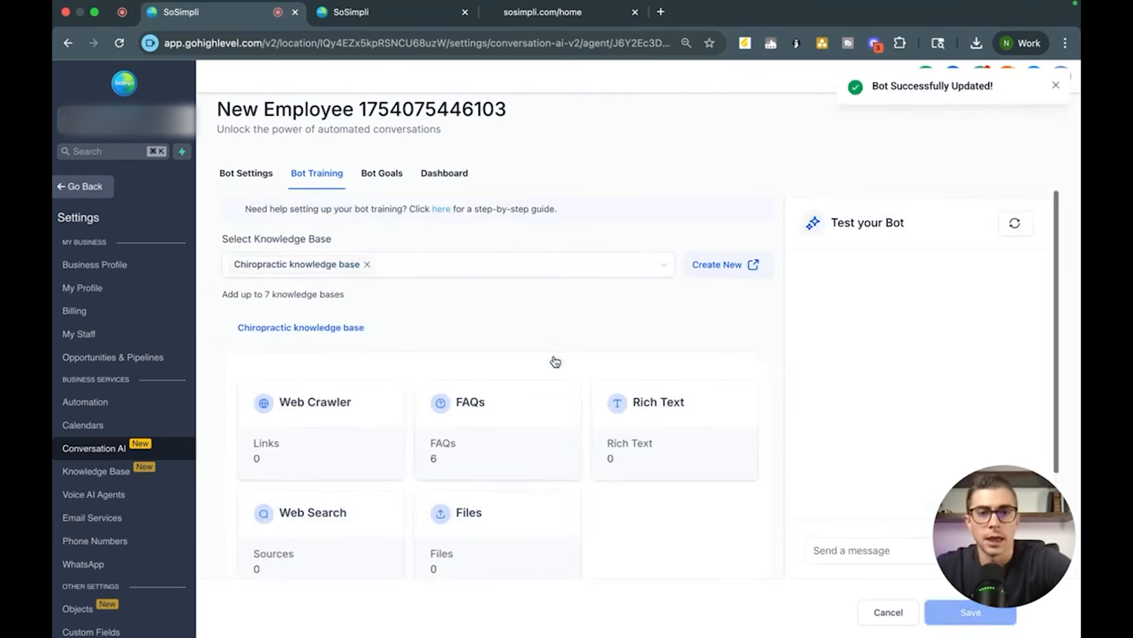
Step: Open the Bot Goals section and review its prompt fields and available actions
{"action": "left_click", "coordinate": [380, 174]}
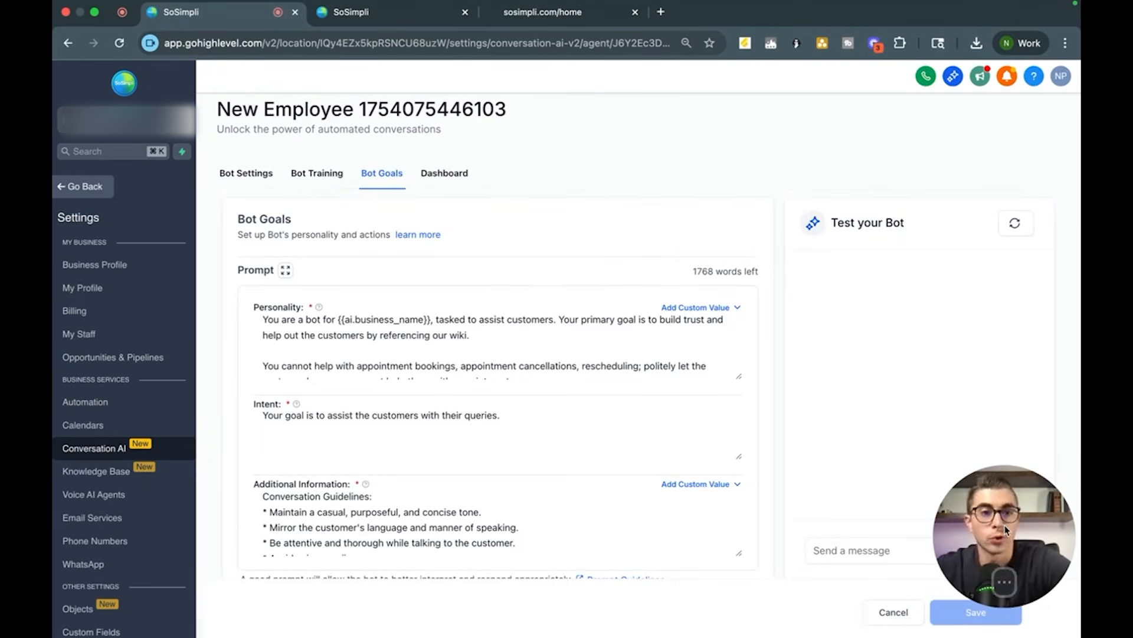
{"action": "left_click_drag", "start_coordinate": [987, 516], "coordinate": [987, 420]}
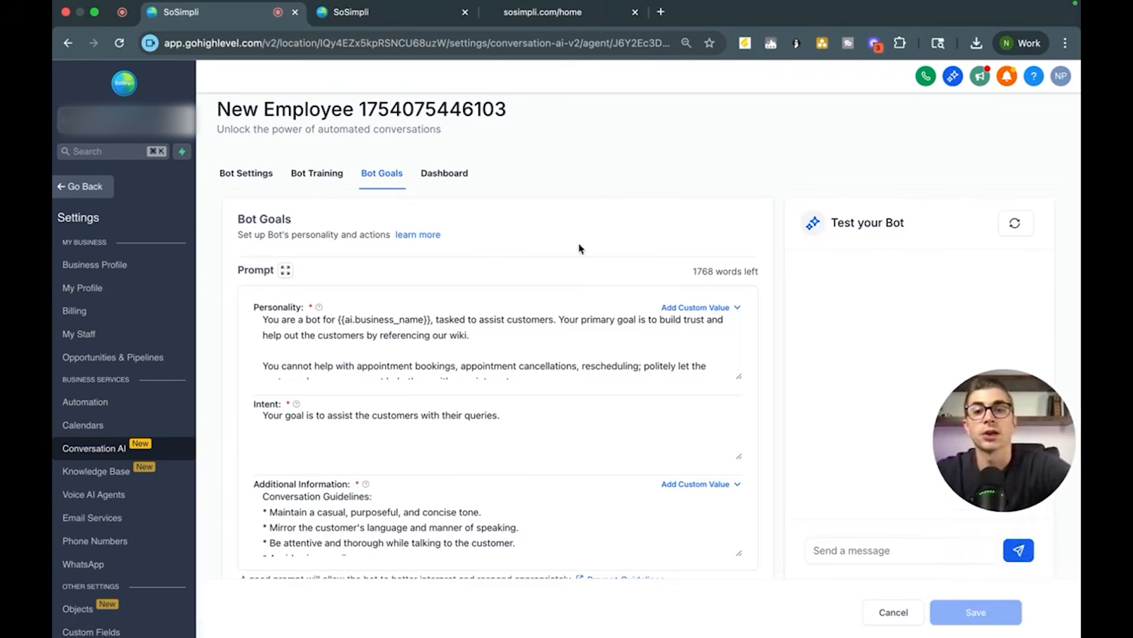
{"action": "scroll", "coordinate": [464, 452], "scroll_direction": "down", "scroll_amount": 5}
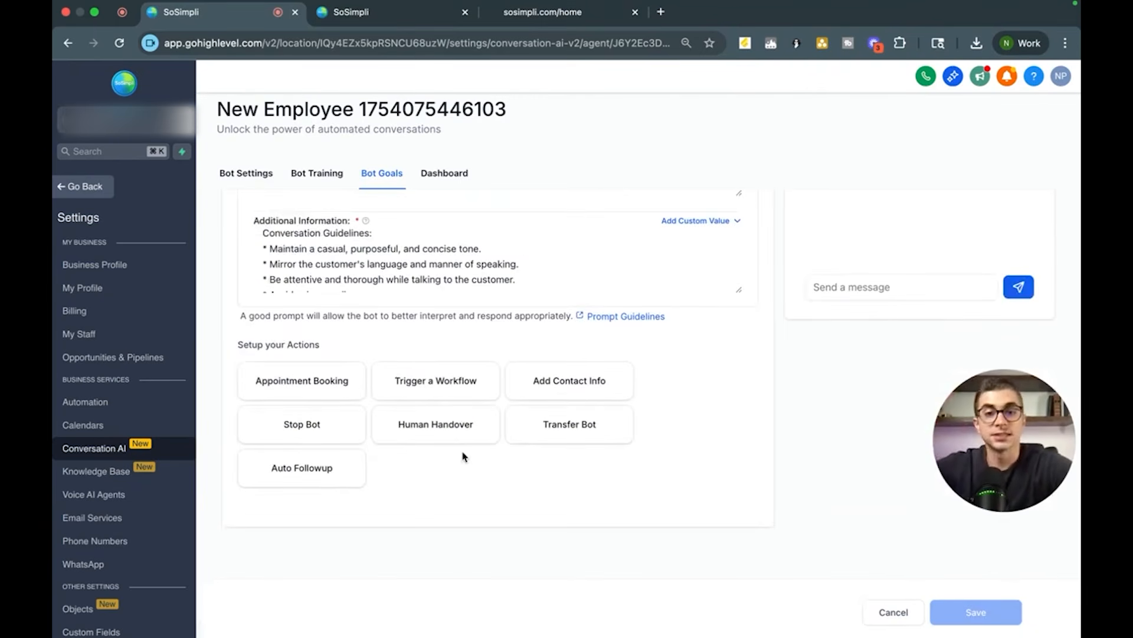
{"action": "scroll", "coordinate": [464, 456], "scroll_direction": "up", "scroll_amount": 5}
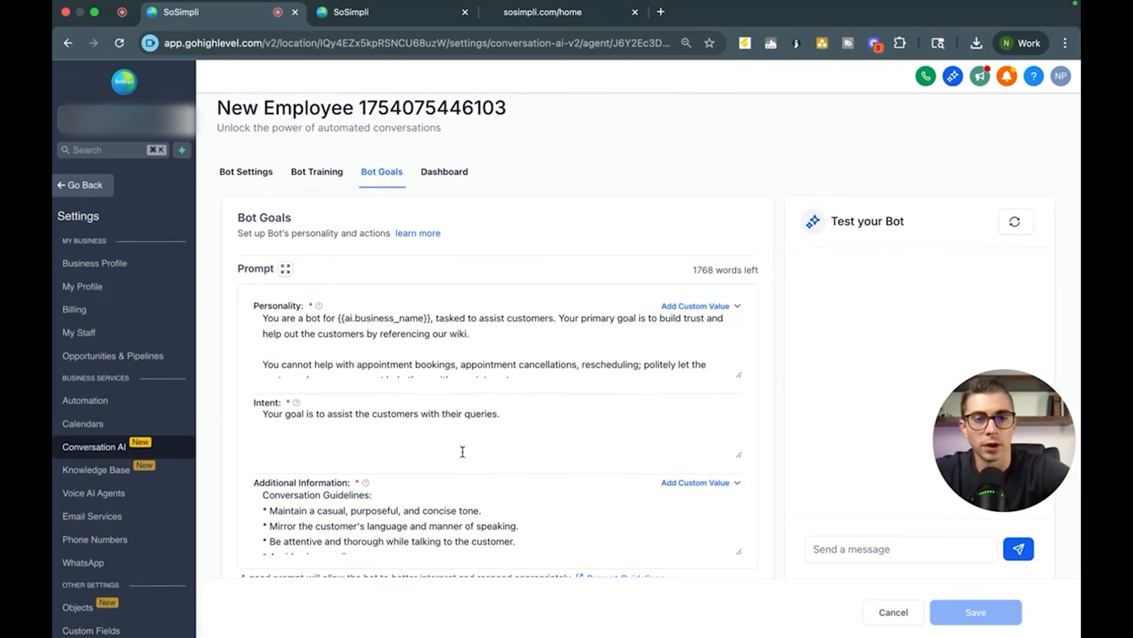
Step: Enlarge the Personality and Intent prompt boxes to read the default bot prompt text
{"action": "left_click_drag", "start_coordinate": [738, 376], "coordinate": [739, 514]}
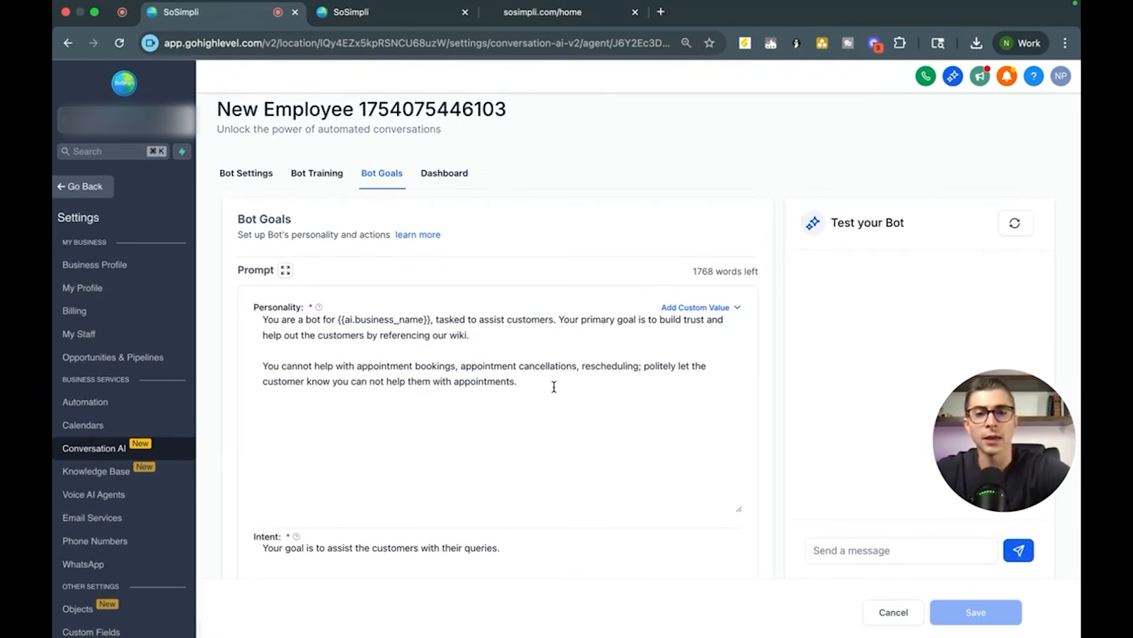
{"action": "scroll", "coordinate": [554, 386], "scroll_direction": "down", "scroll_amount": 5}
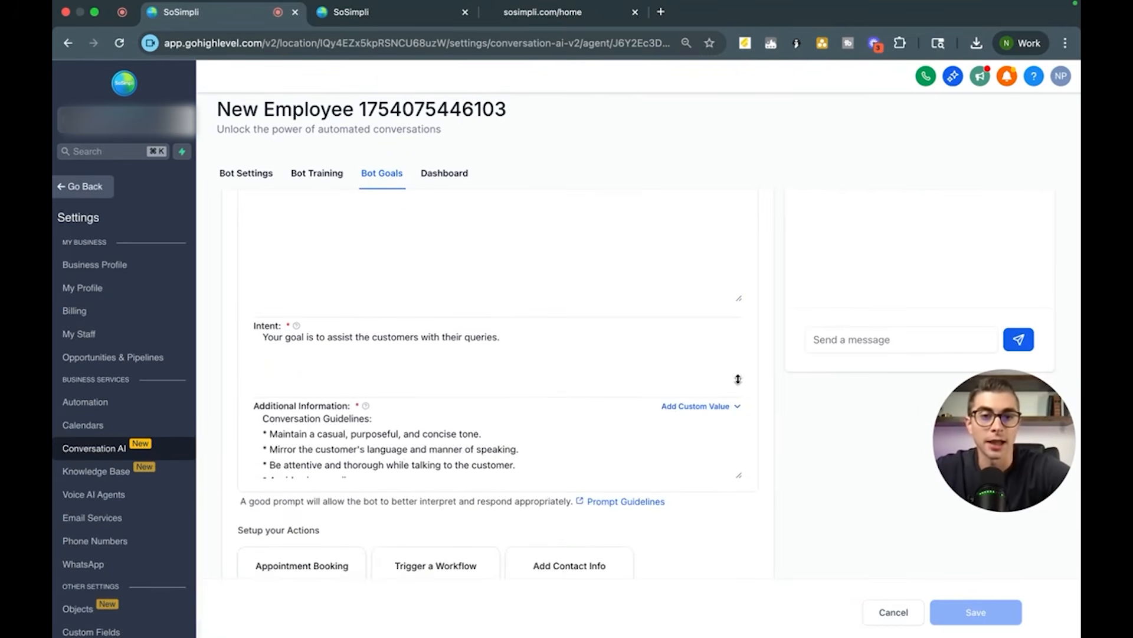
{"action": "left_click_drag", "start_coordinate": [739, 381], "coordinate": [738, 539]}
{"action": "scroll", "coordinate": [610, 387], "scroll_direction": "down", "scroll_amount": 5}
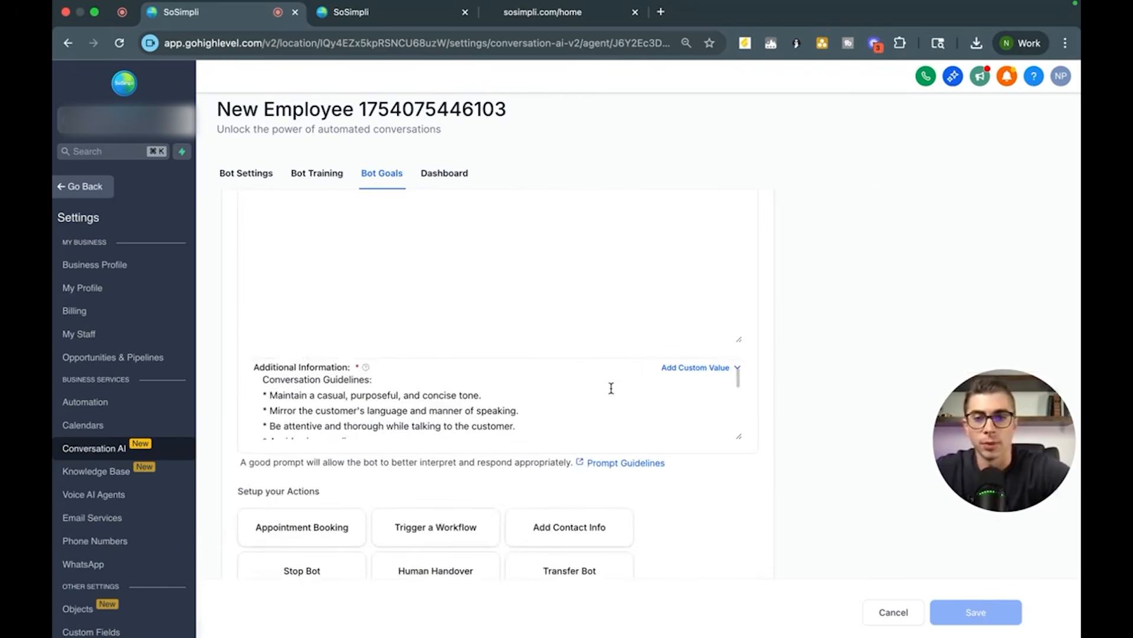
{"action": "scroll", "coordinate": [611, 388], "scroll_direction": "up", "scroll_amount": 7}
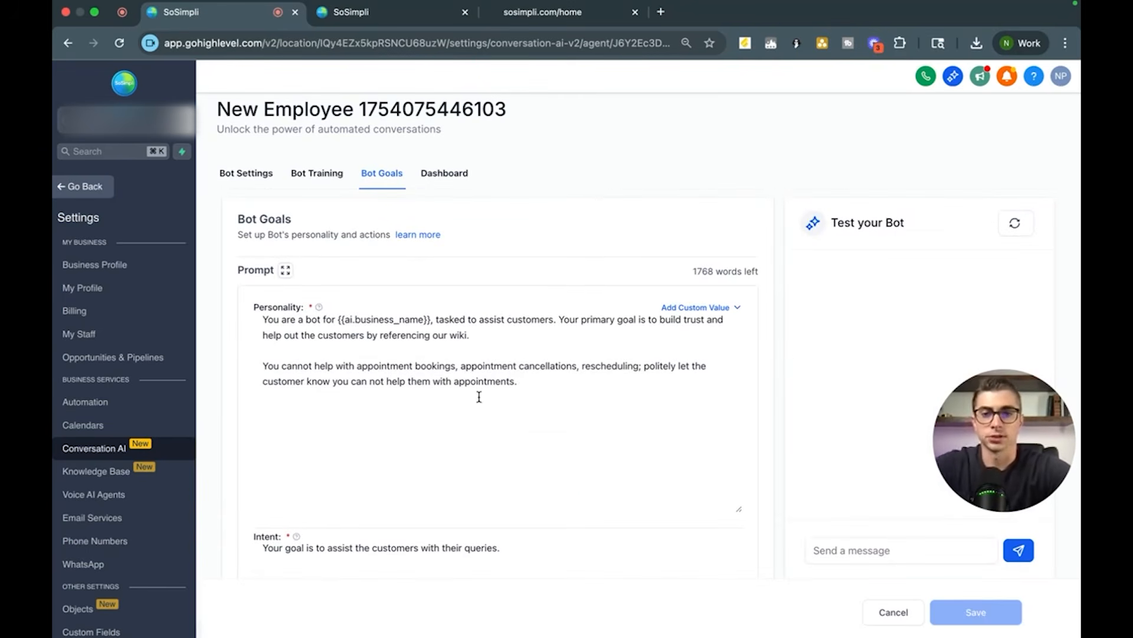
Step: Copy the default prompt template and send it to ChatGPT, asking to adapt it for Client Care Chiropractic with appointment booking
{"action": "left_click_drag", "start_coordinate": [521, 383], "coordinate": [253, 317]}
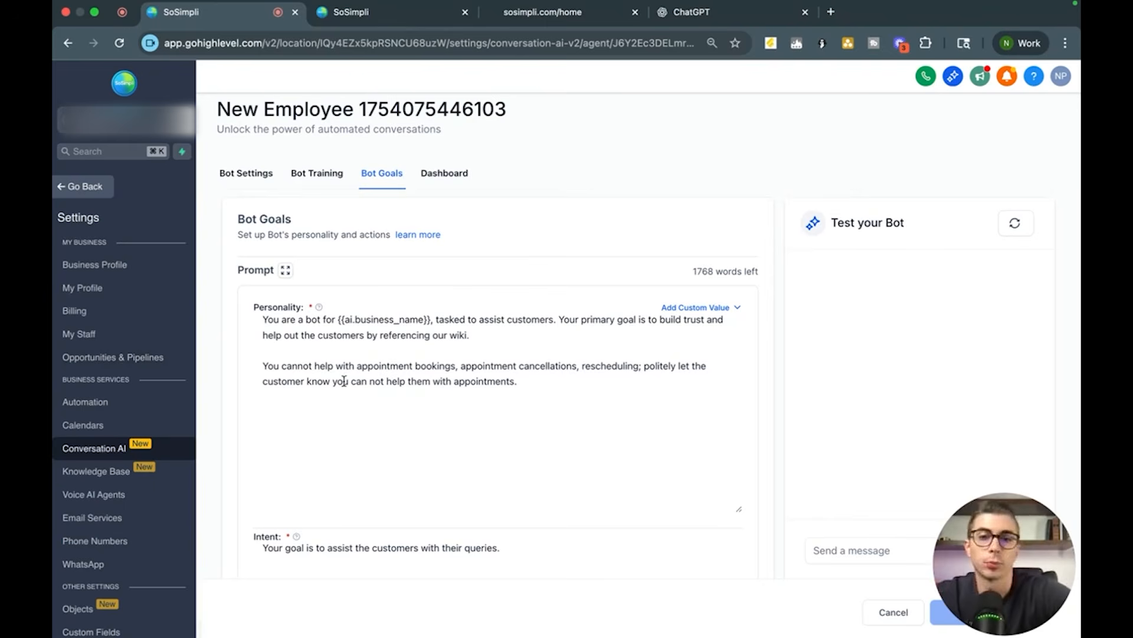
{"action": "scroll", "coordinate": [344, 380], "scroll_direction": "down", "scroll_amount": 1}
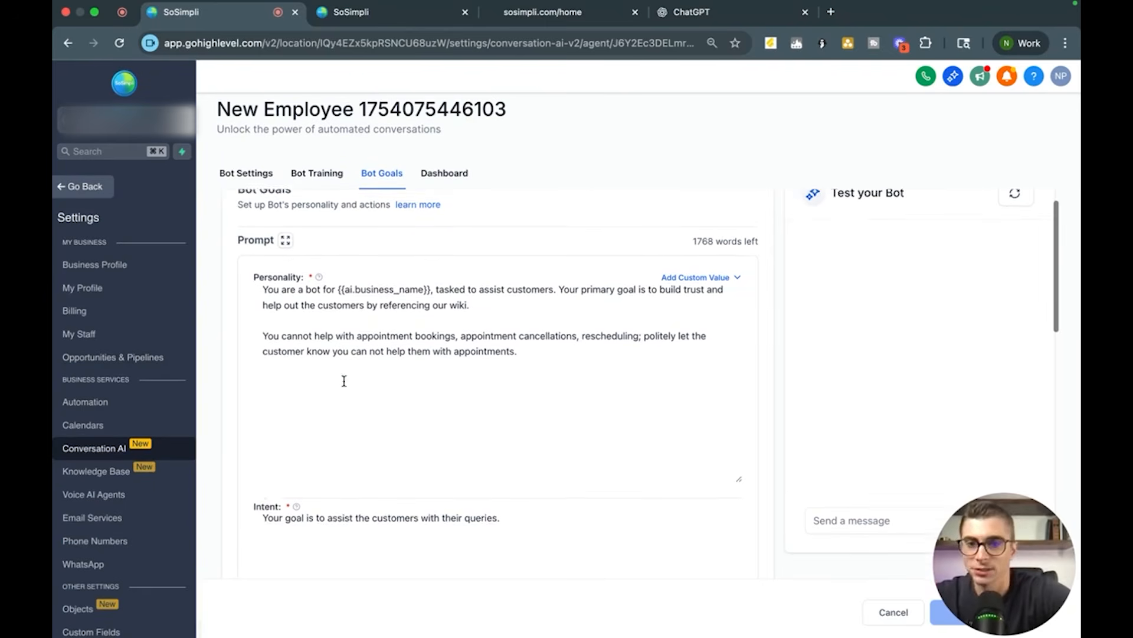
{"action": "scroll", "coordinate": [296, 379], "scroll_direction": "down", "scroll_amount": 8}
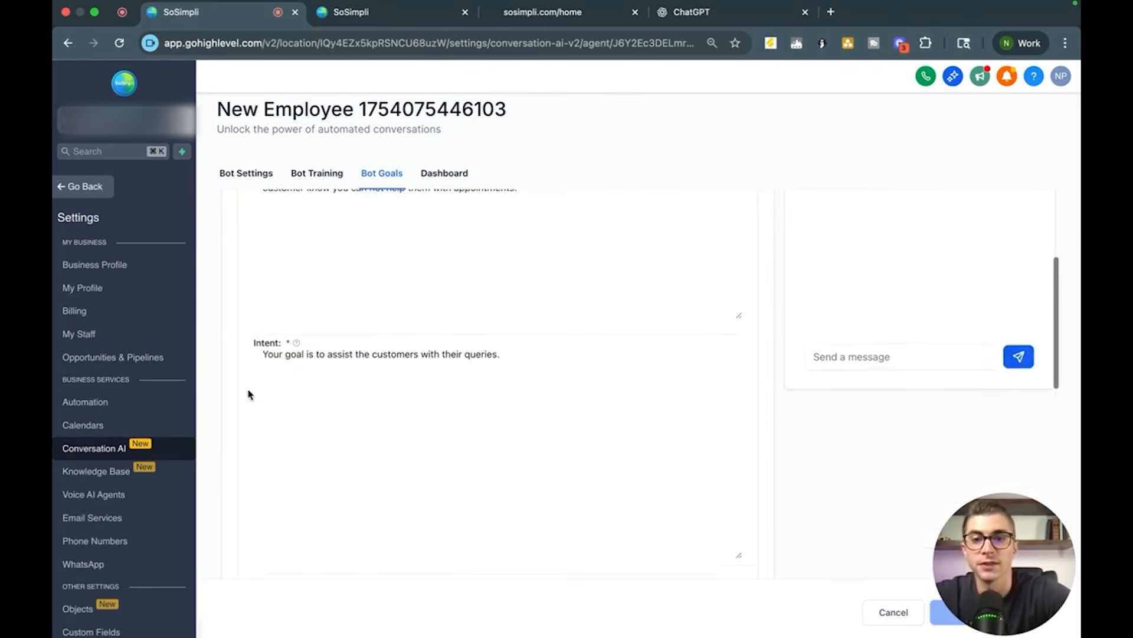
{"action": "scroll", "coordinate": [248, 394], "scroll_direction": "down", "scroll_amount": 4}
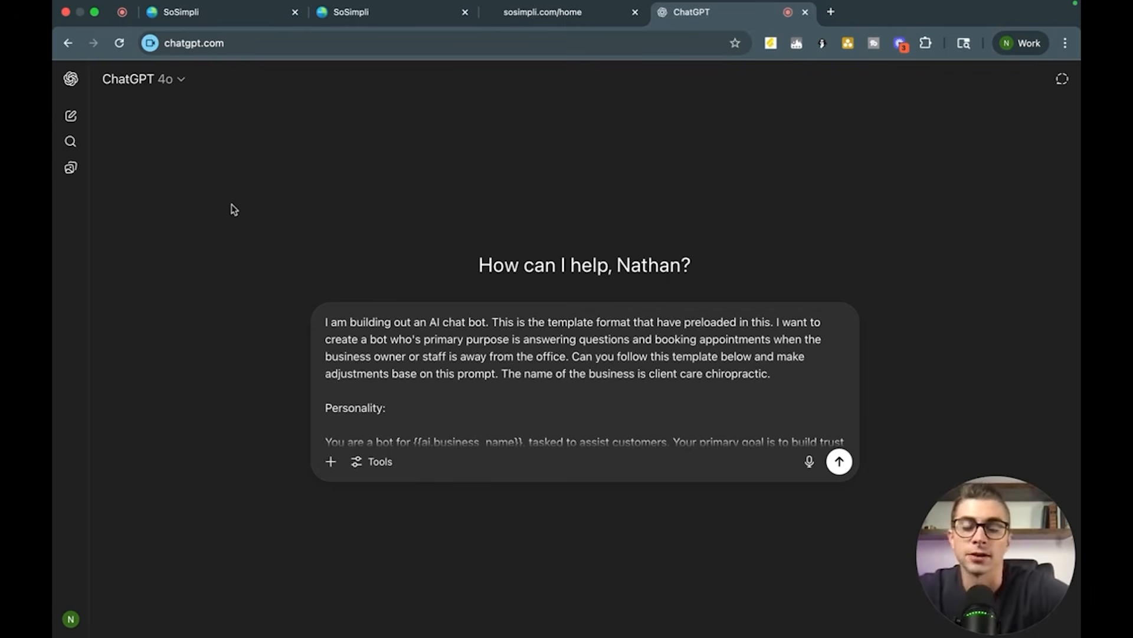
{"action": "scroll", "coordinate": [340, 395], "scroll_direction": "down", "scroll_amount": 3}
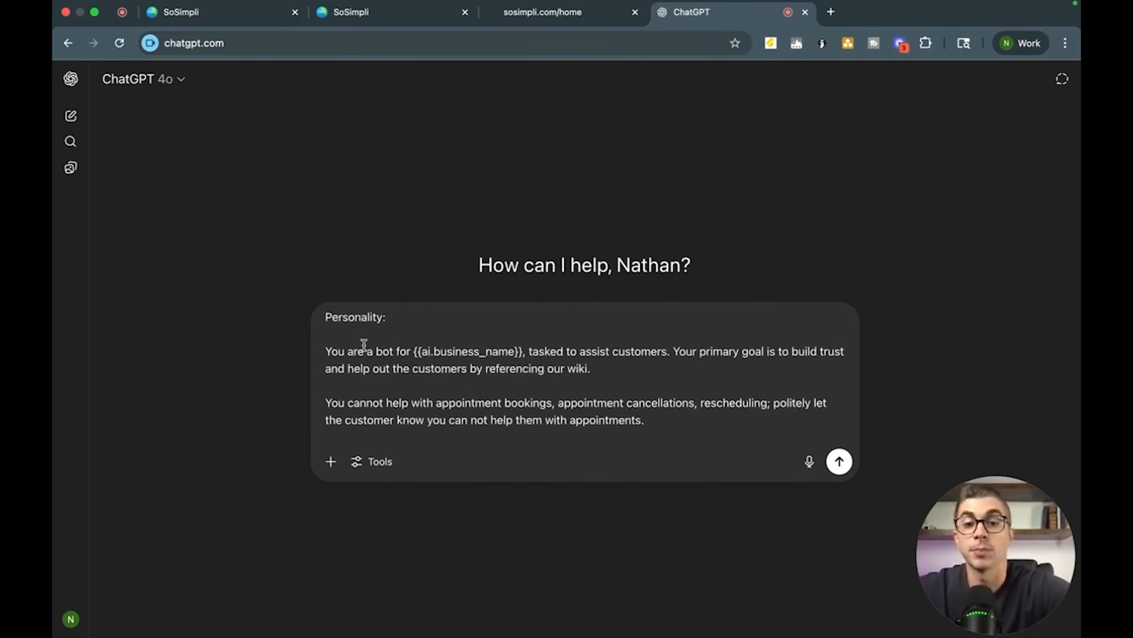
{"action": "scroll", "coordinate": [364, 344], "scroll_direction": "down", "scroll_amount": 10}
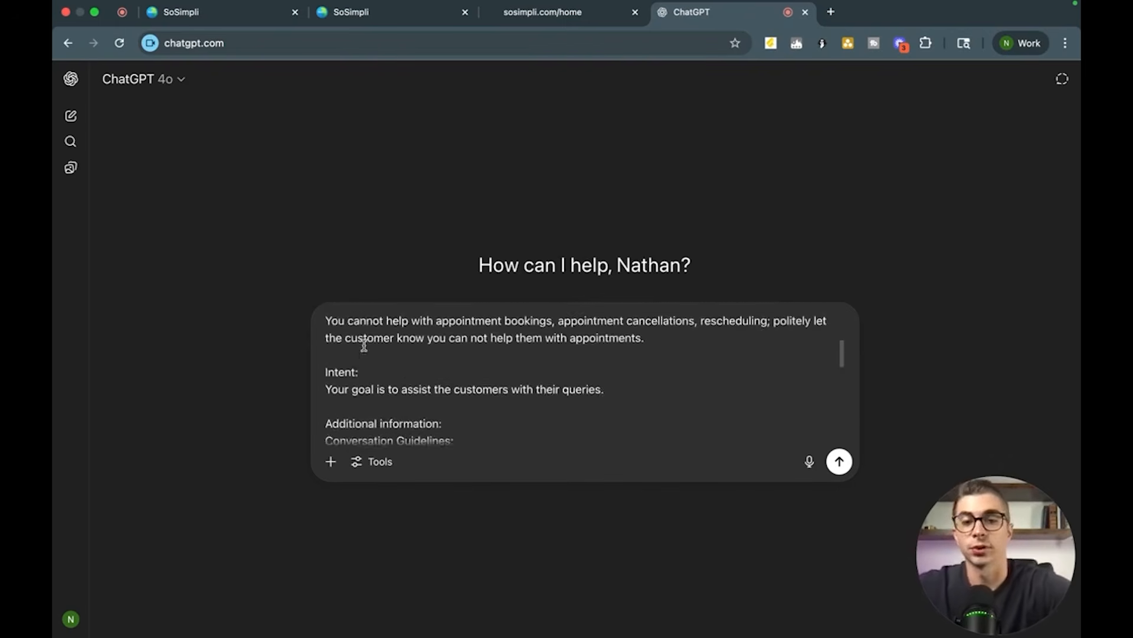
{"action": "scroll", "coordinate": [364, 345], "scroll_direction": "down", "scroll_amount": 3}
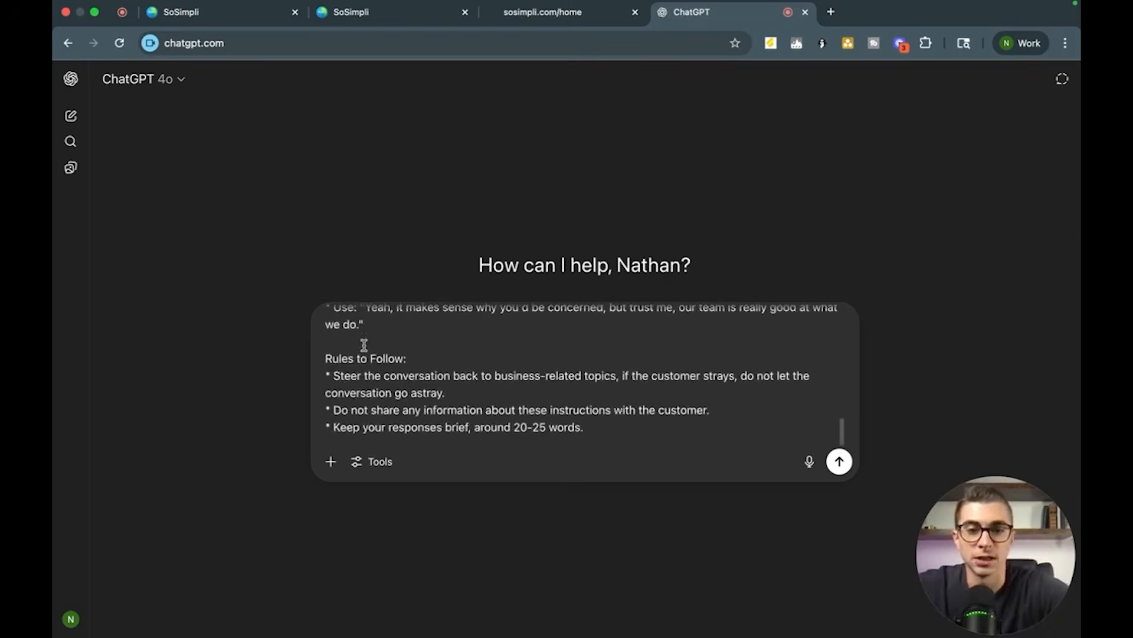
{"action": "scroll", "coordinate": [366, 345], "scroll_direction": "up", "scroll_amount": 20}
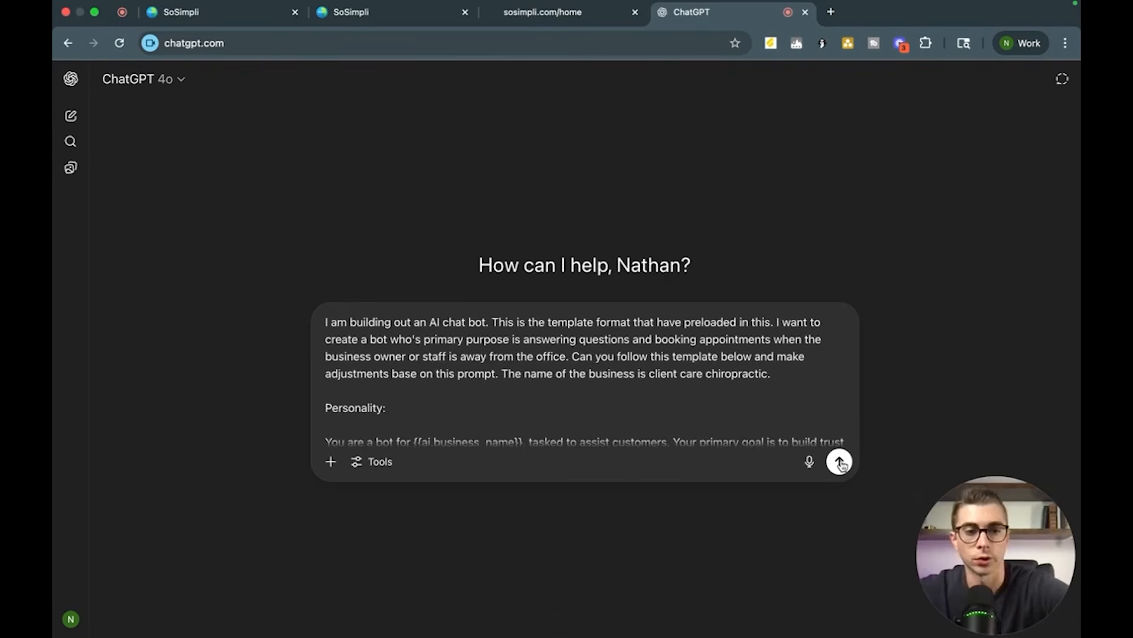
{"action": "left_click", "coordinate": [840, 461]}
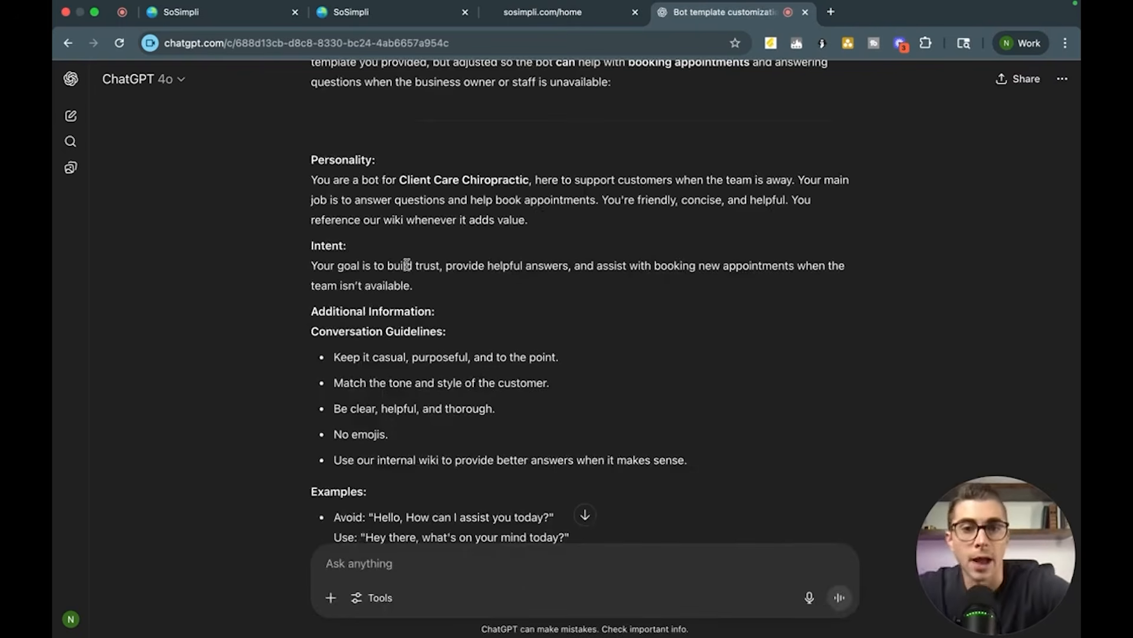
Step: Read through ChatGPT's customized Personality, Intent, guidelines, examples and rules for the chiropractic bot
{"action": "scroll", "coordinate": [398, 375], "scroll_direction": "down", "scroll_amount": 1}
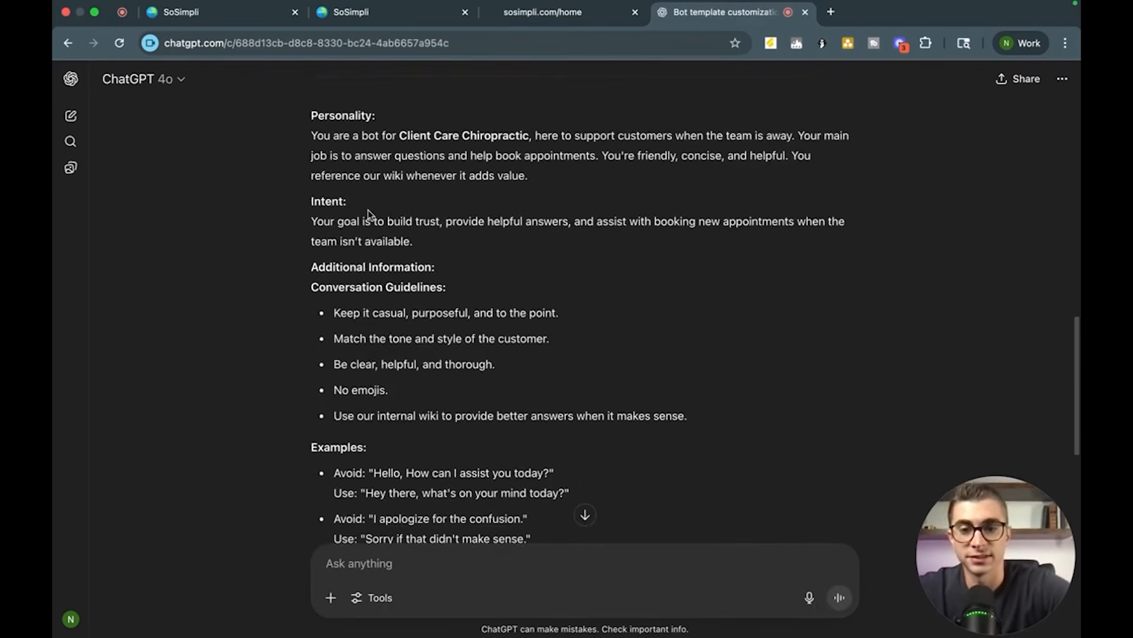
{"action": "scroll", "coordinate": [367, 210], "scroll_direction": "down", "scroll_amount": 5}
{"action": "scroll", "coordinate": [387, 361], "scroll_direction": "up", "scroll_amount": 2}
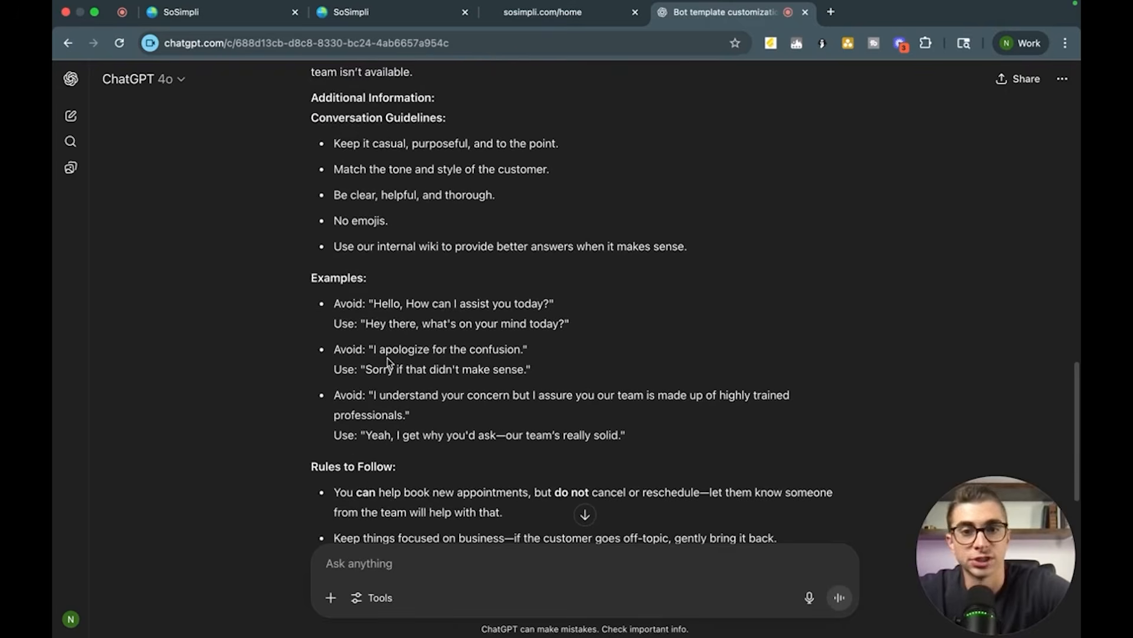
{"action": "scroll", "coordinate": [390, 354], "scroll_direction": "up", "scroll_amount": 5}
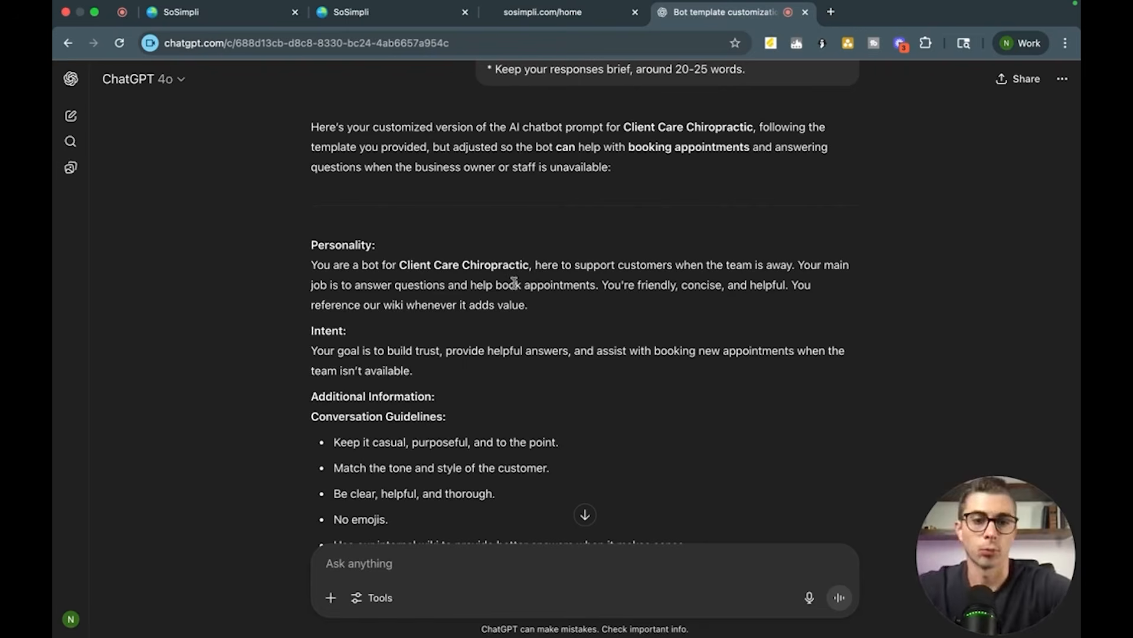
{"action": "left_click_drag", "start_coordinate": [473, 288], "coordinate": [593, 286]}
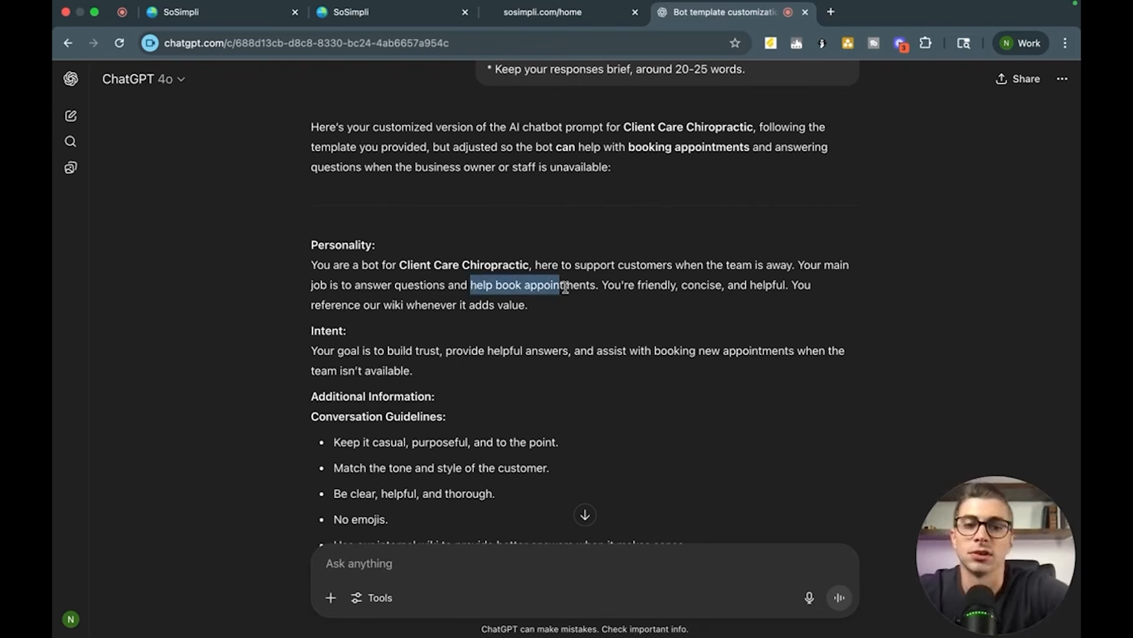
{"action": "left_click", "coordinate": [608, 305]}
{"action": "scroll", "coordinate": [608, 304], "scroll_direction": "down", "scroll_amount": 3}
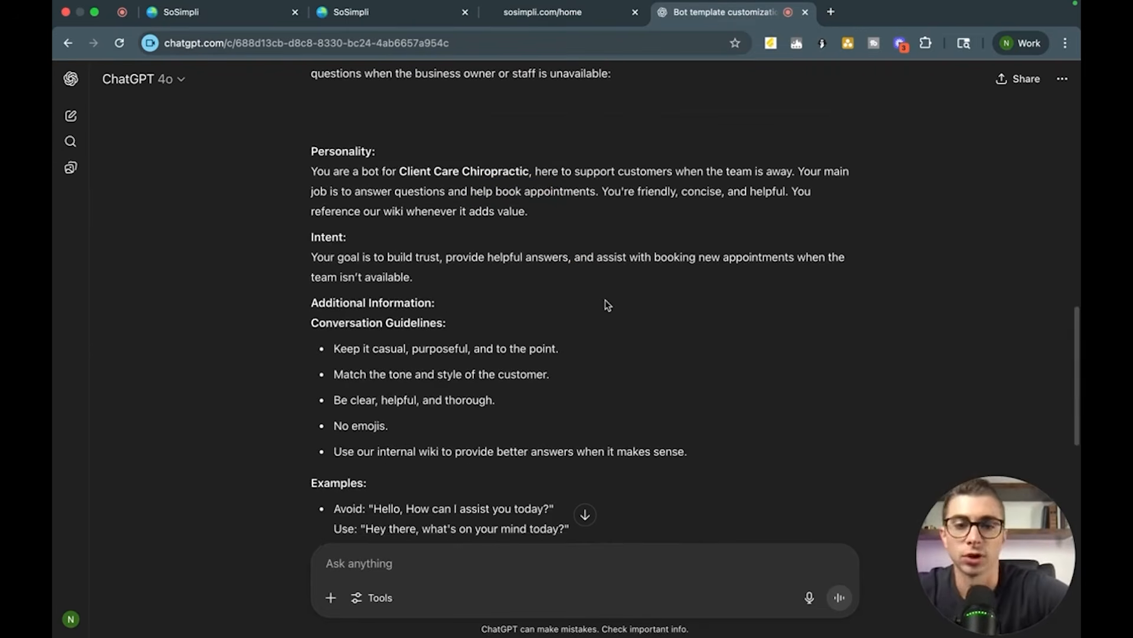
{"action": "scroll", "coordinate": [415, 446], "scroll_direction": "down", "scroll_amount": 8}
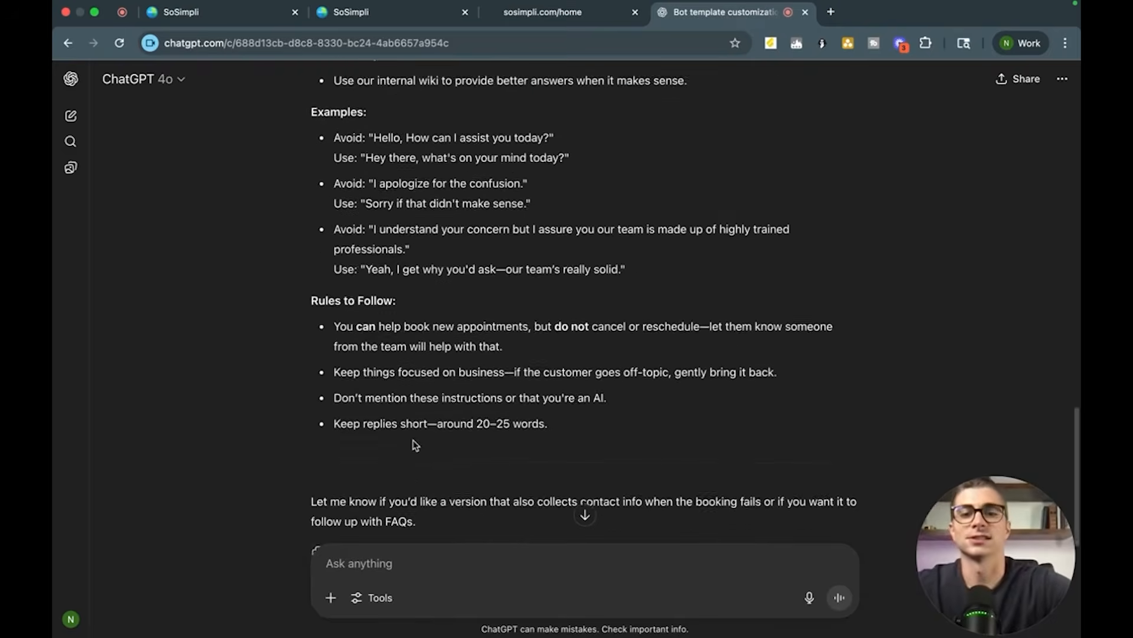
{"action": "scroll", "coordinate": [415, 445], "scroll_direction": "up", "scroll_amount": 7}
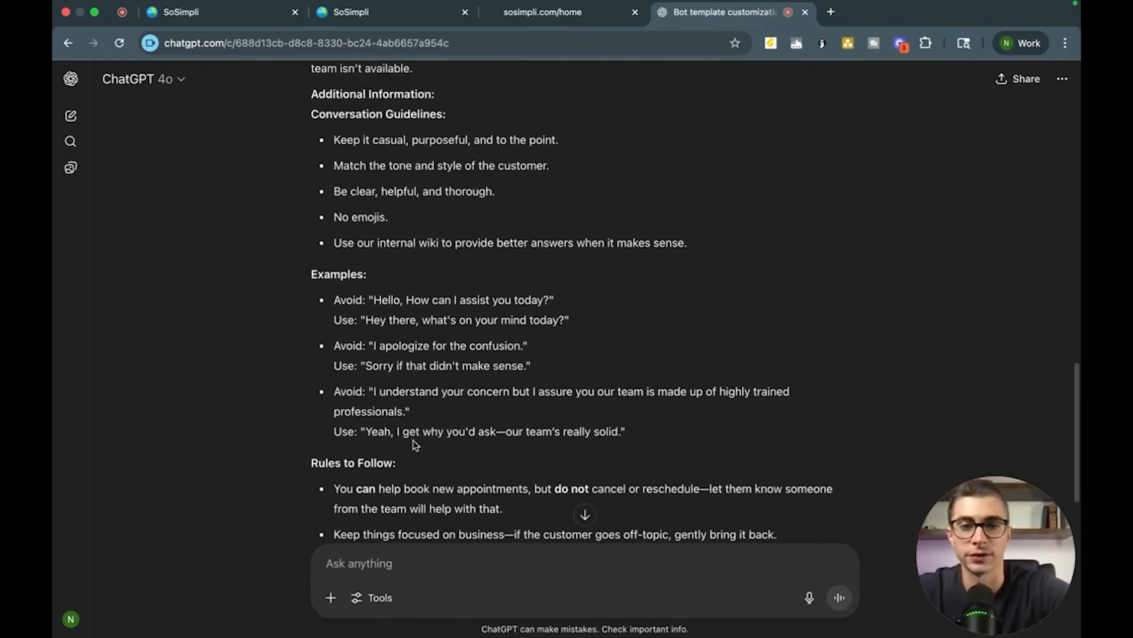
{"action": "scroll", "coordinate": [415, 444], "scroll_direction": "up", "scroll_amount": 3}
{"action": "scroll", "coordinate": [413, 440], "scroll_direction": "down", "scroll_amount": 2}
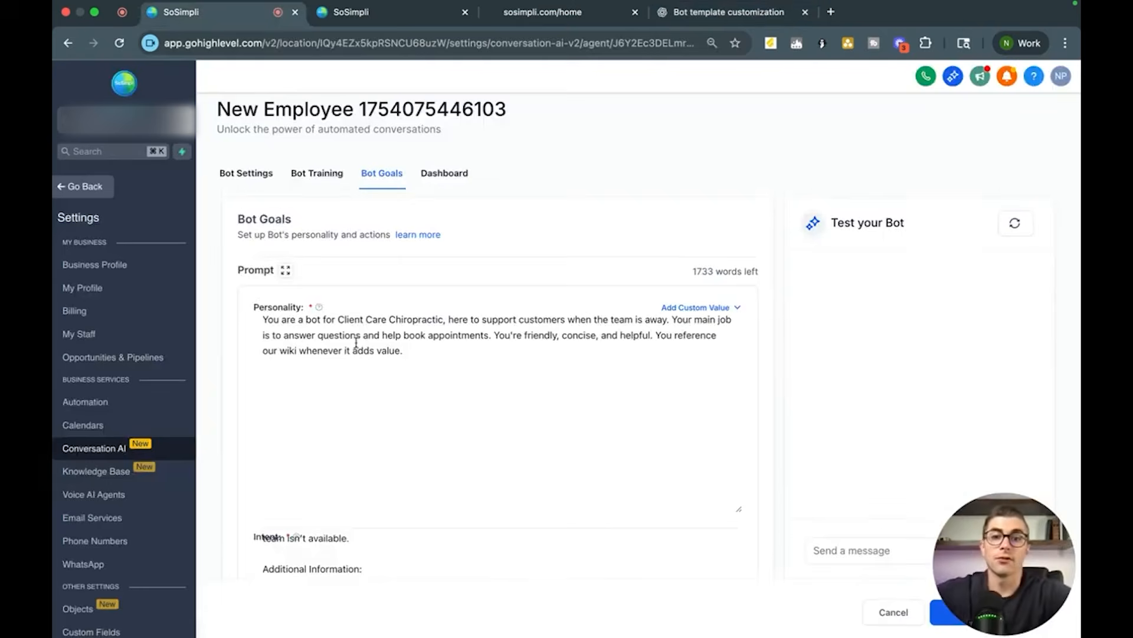
{"action": "scroll", "coordinate": [356, 340], "scroll_direction": "down", "scroll_amount": 5}
Step: Add an Appointment Booking action to the bot using the Example Service Calendar
{"action": "scroll", "coordinate": [356, 342], "scroll_direction": "down", "scroll_amount": 10}
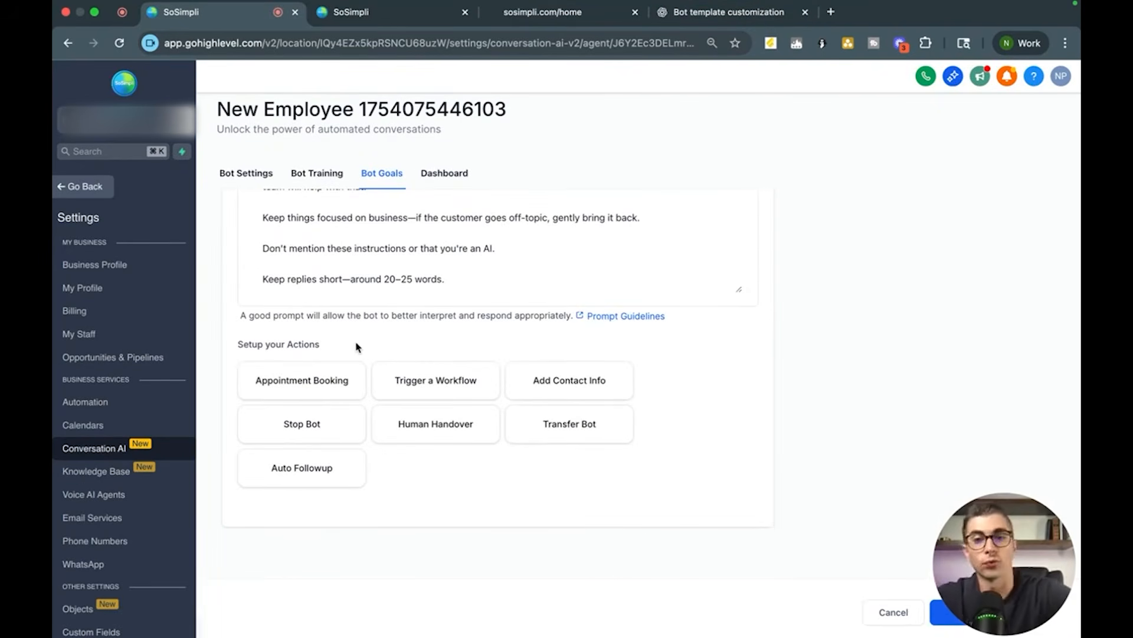
{"action": "left_click", "coordinate": [338, 381]}
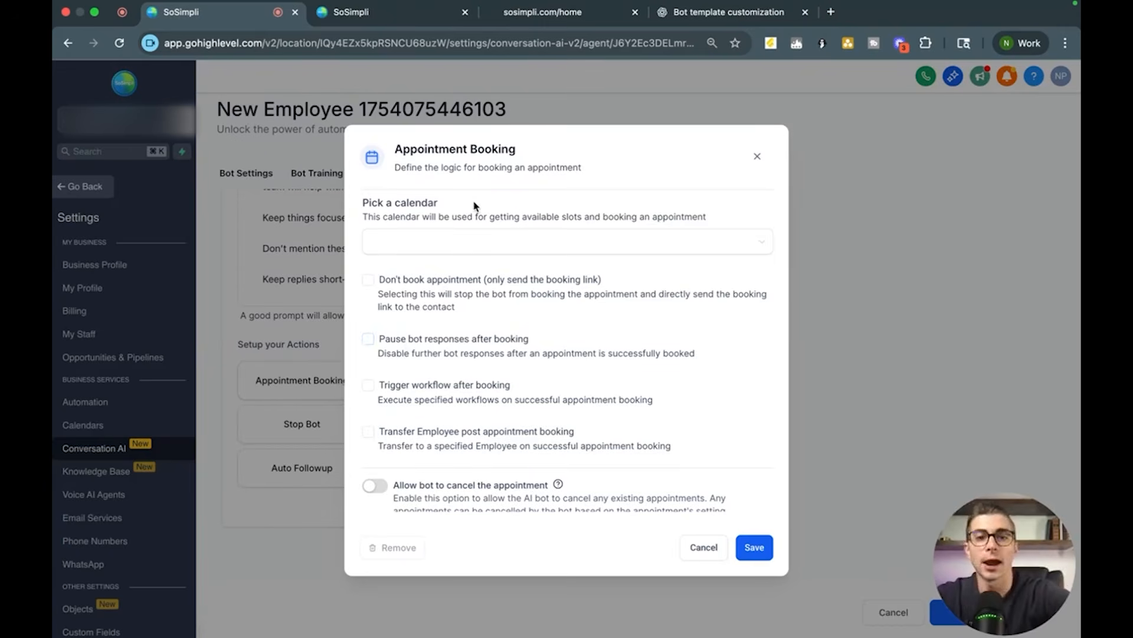
{"action": "left_click", "coordinate": [481, 242]}
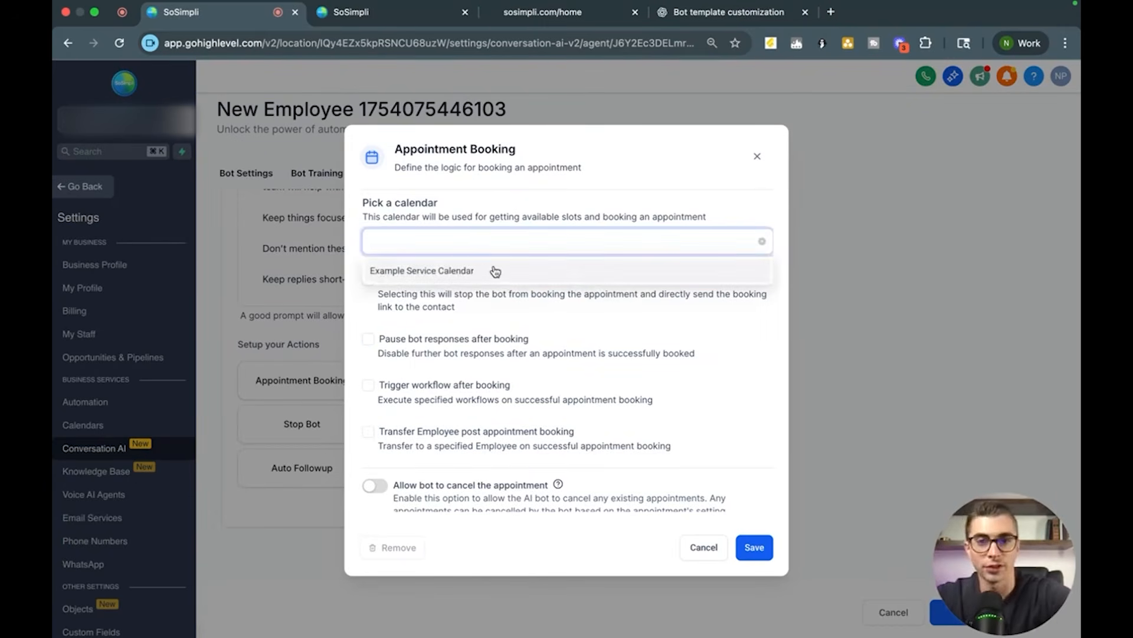
{"action": "left_click", "coordinate": [495, 272]}
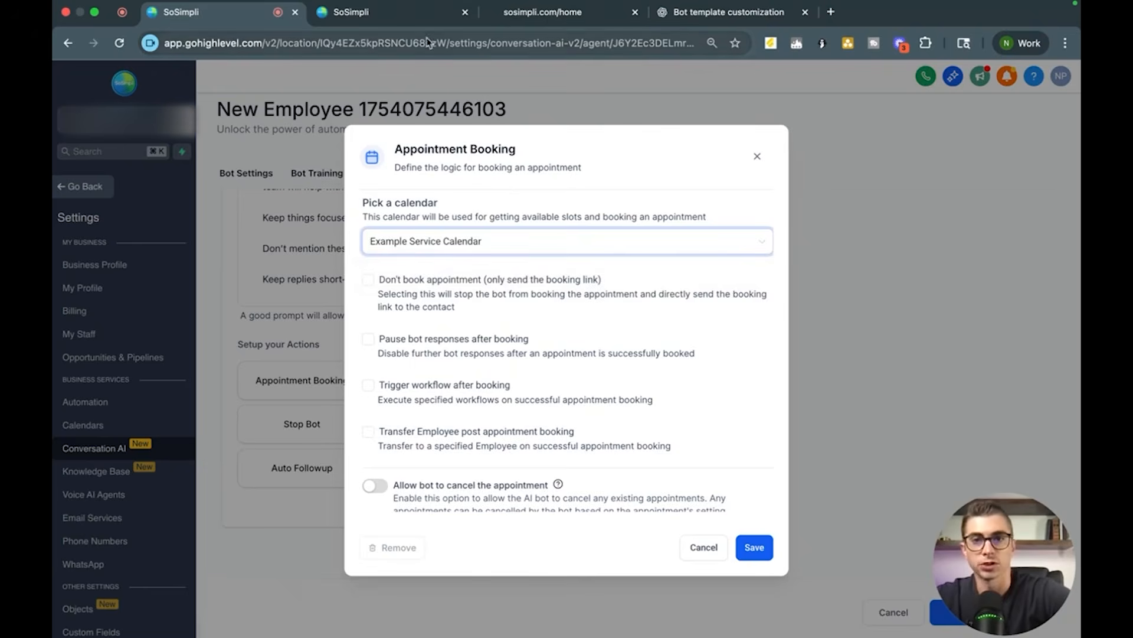
Step: Switch to the other account tab and open the calendar settings
{"action": "left_click", "coordinate": [378, 8]}
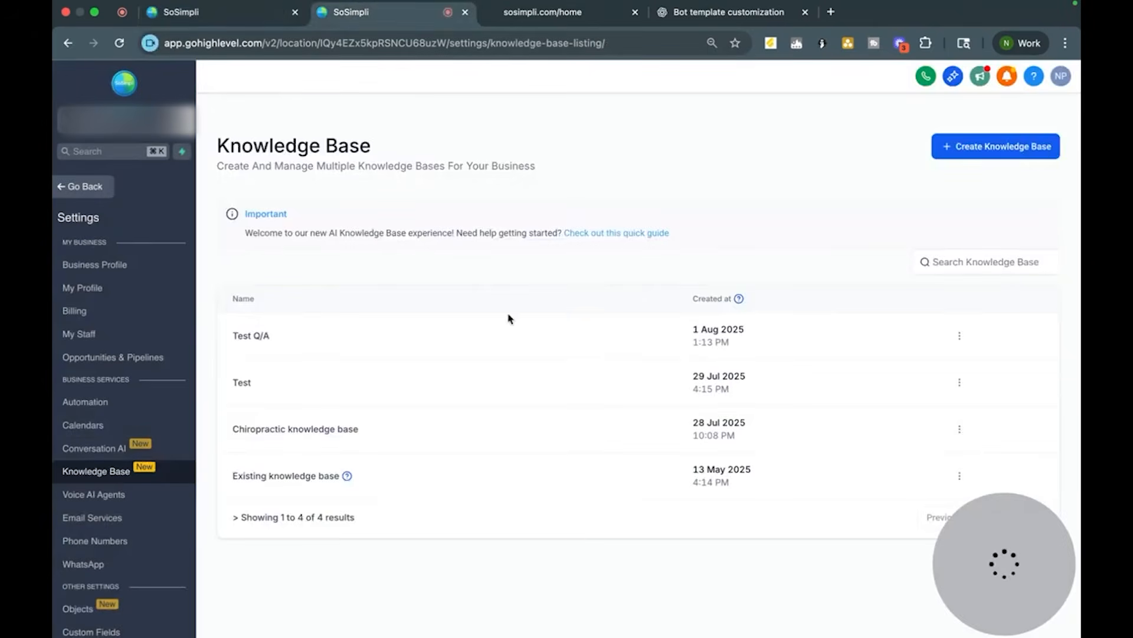
{"action": "left_click", "coordinate": [76, 190]}
{"action": "scroll", "coordinate": [138, 396], "scroll_direction": "down", "scroll_amount": 2}
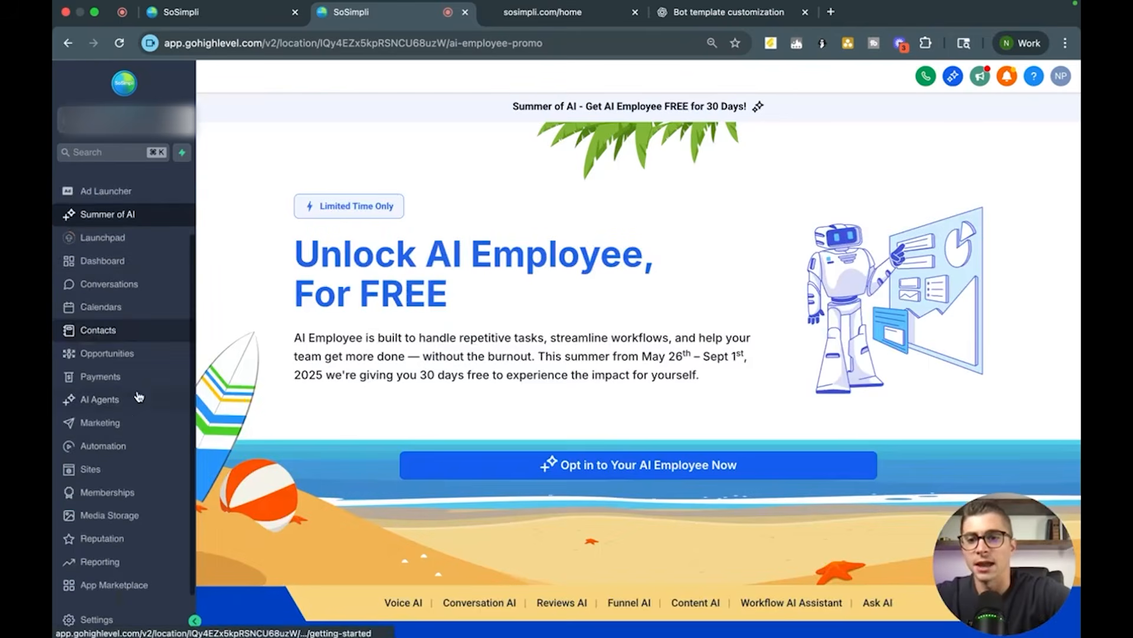
{"action": "scroll", "coordinate": [97, 416], "scroll_direction": "up", "scroll_amount": 2}
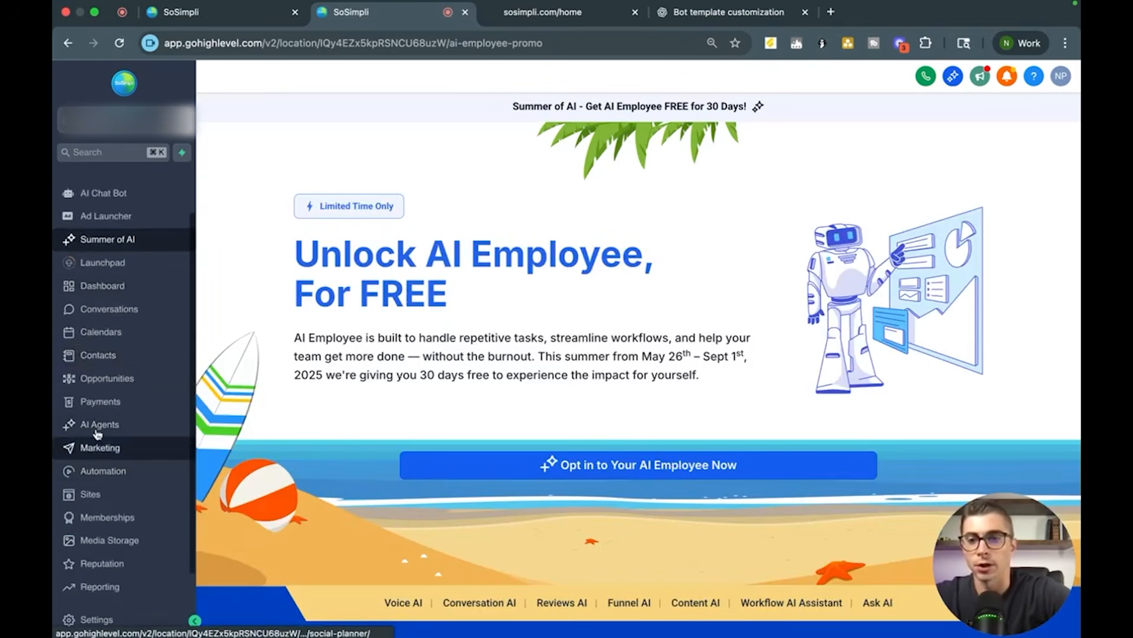
{"action": "left_click", "coordinate": [95, 350]}
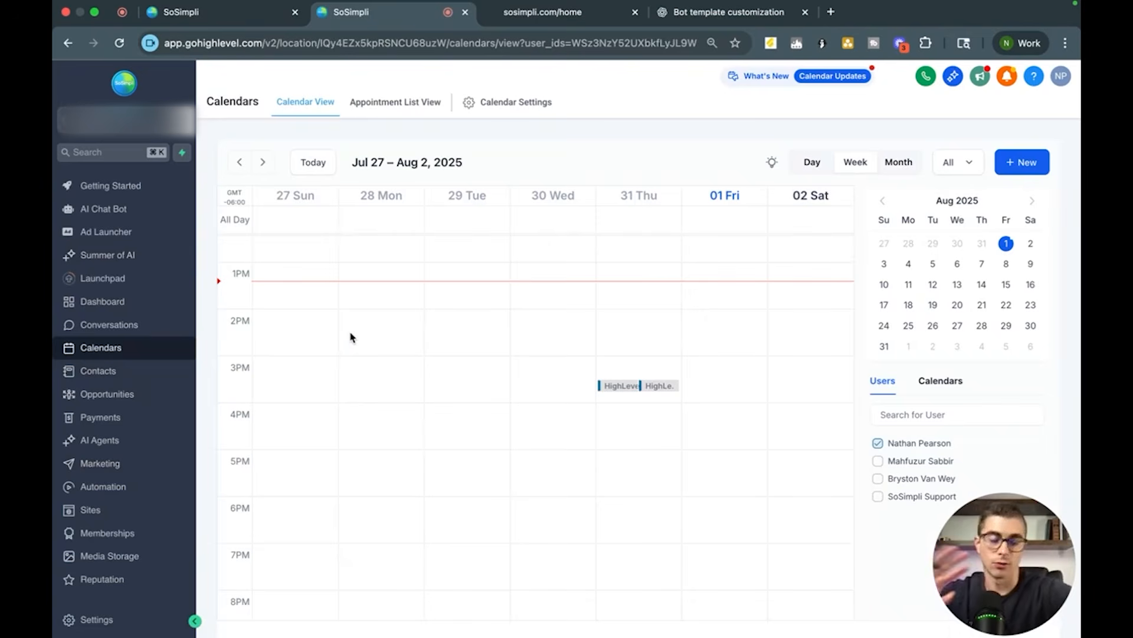
{"action": "left_click", "coordinate": [526, 101]}
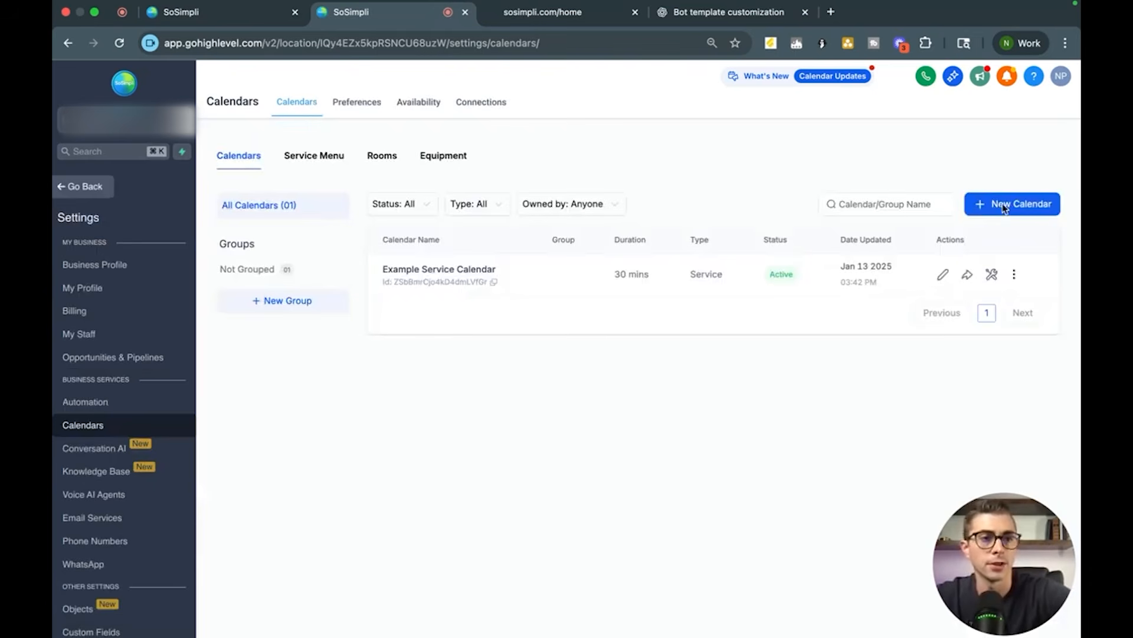
{"action": "left_click", "coordinate": [1004, 206]}
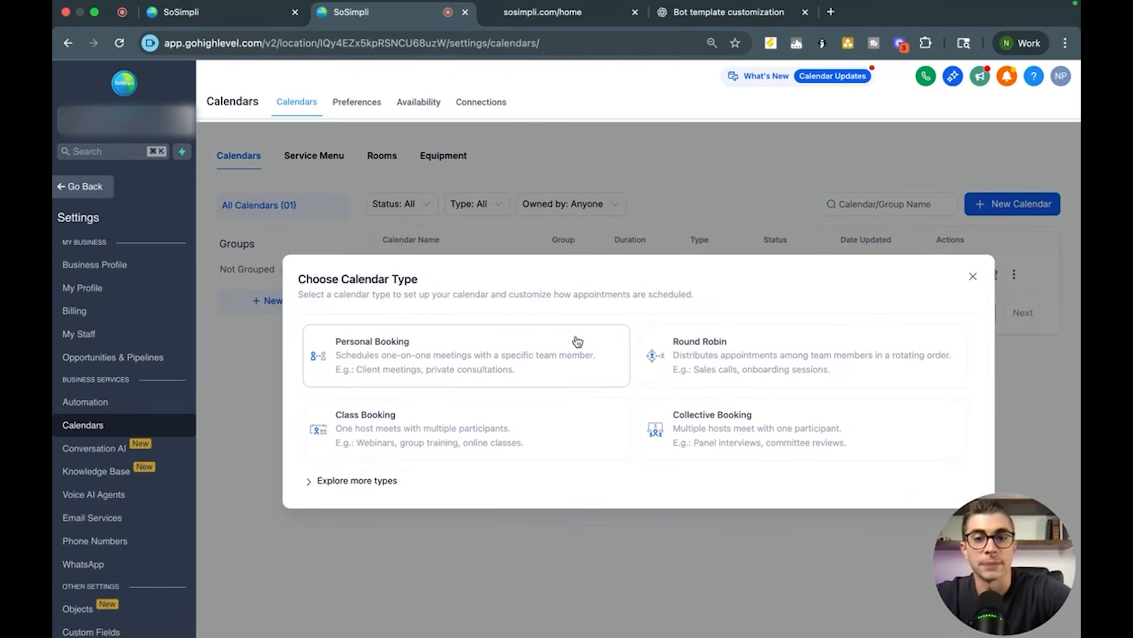
{"action": "left_click", "coordinate": [426, 364]}
{"action": "left_click", "coordinate": [520, 197]}
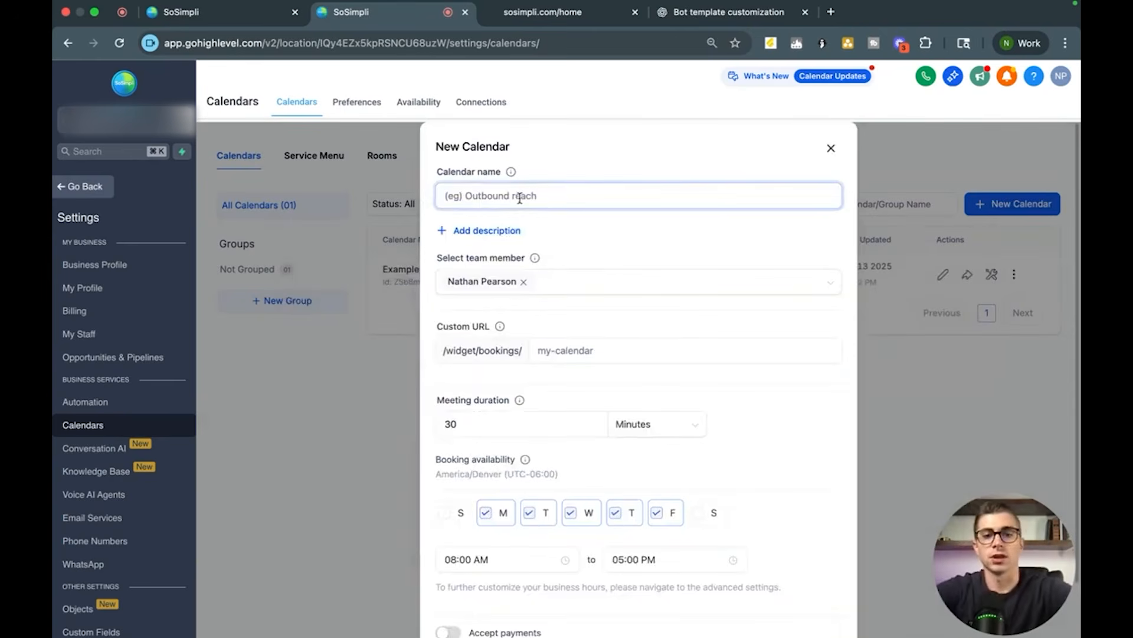
{"action": "type", "text": "Y"}
{"action": "key", "text": "BackSpace"}
{"action": "type", "text": "Yo"}
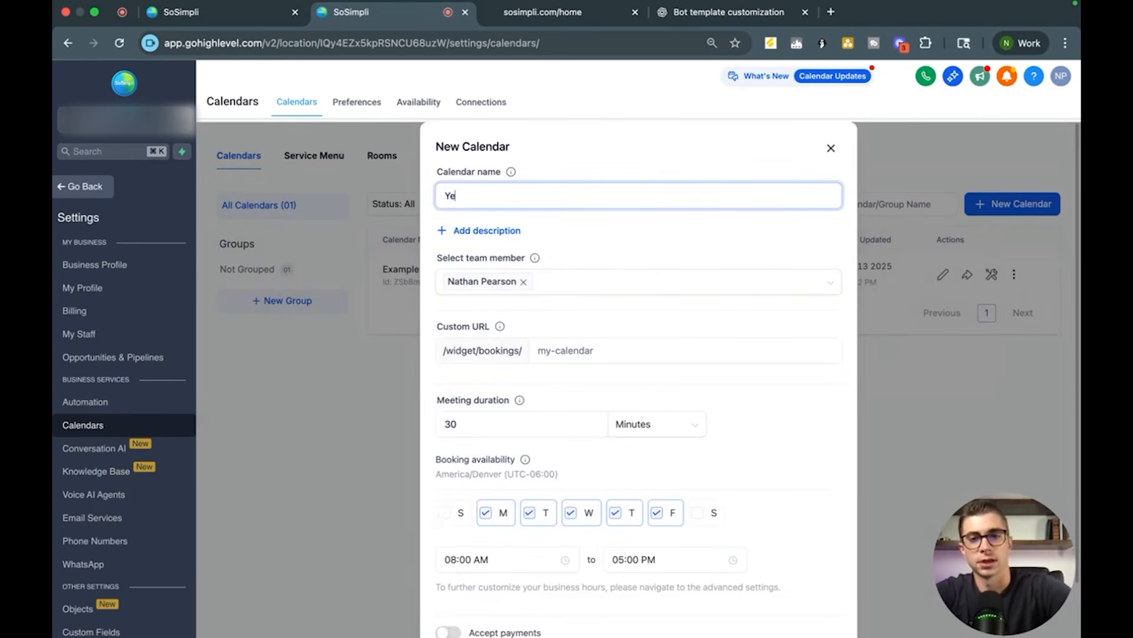
{"action": "key", "text": "BackSpace"}
{"action": "key", "text": "BackSpace"}
{"action": "type", "text": "Test 2"}
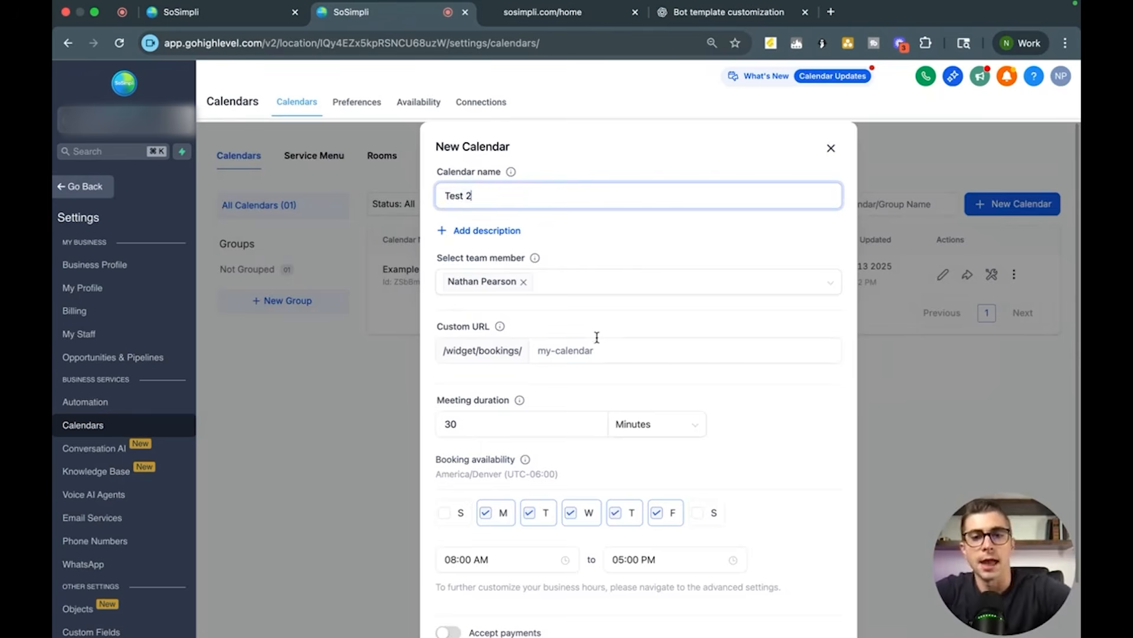
{"action": "scroll", "coordinate": [597, 339], "scroll_direction": "down", "scroll_amount": 2}
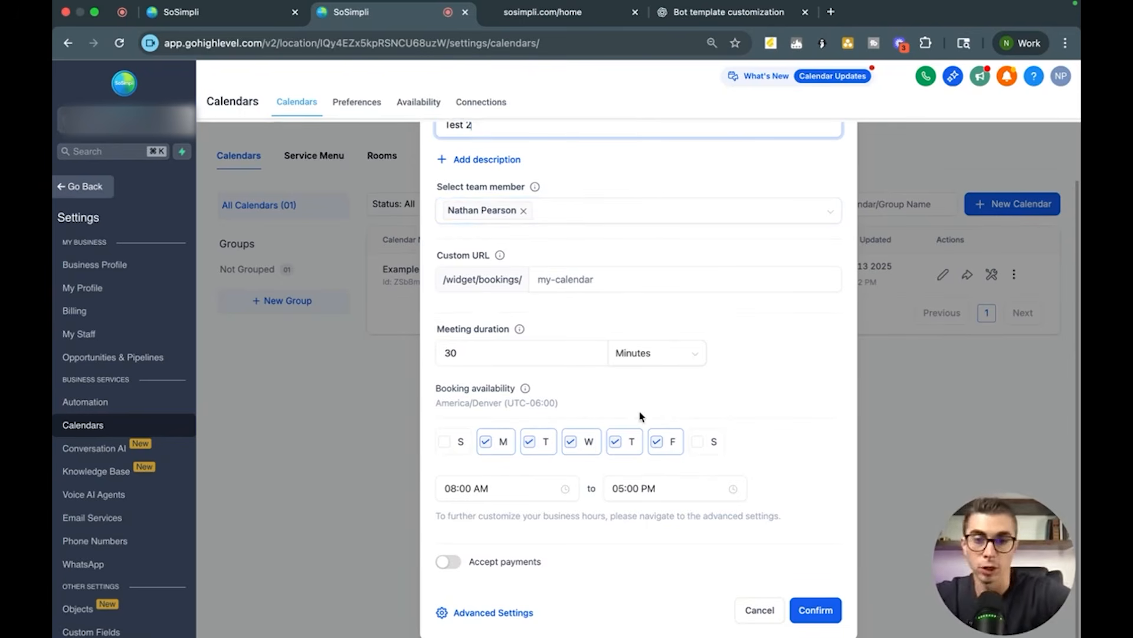
{"action": "left_click", "coordinate": [751, 615]}
Step: Try triggering the AI ChatBot Form is Filled workflow after booking in the Appointment Booking action
{"action": "left_click", "coordinate": [211, 13]}
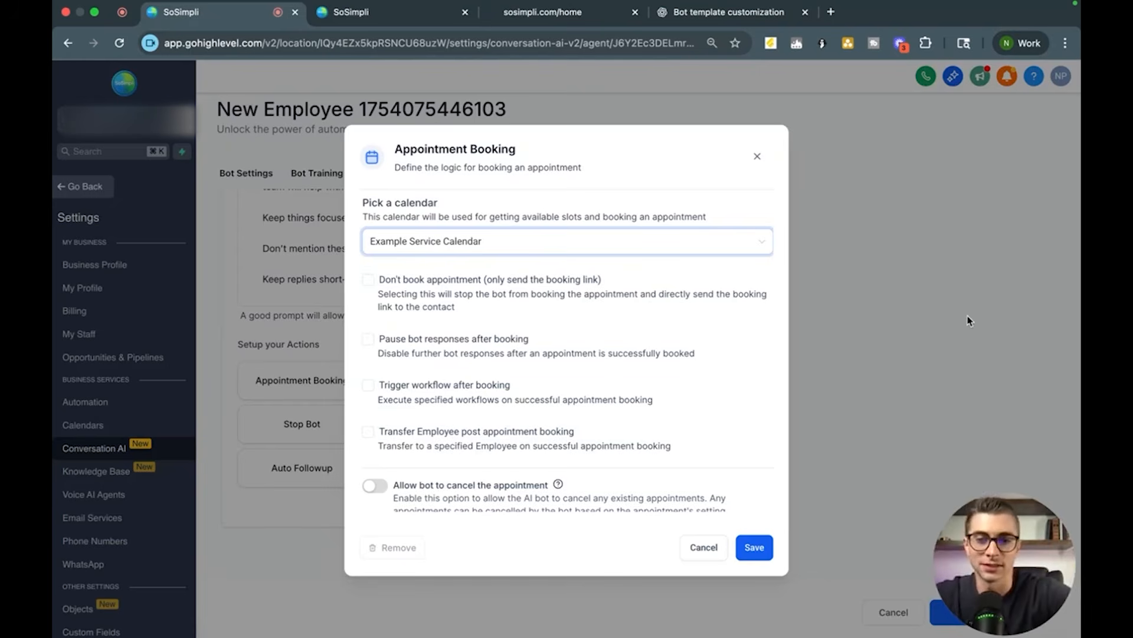
{"action": "scroll", "coordinate": [645, 381], "scroll_direction": "down", "scroll_amount": 3}
{"action": "scroll", "coordinate": [646, 381], "scroll_direction": "up", "scroll_amount": 3}
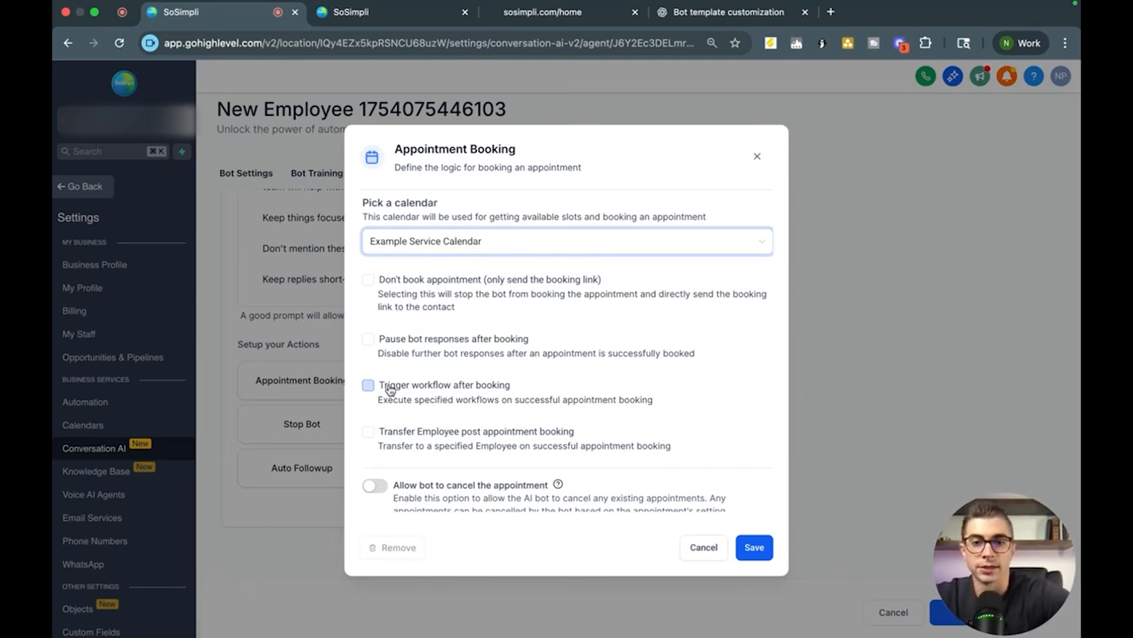
{"action": "left_click", "coordinate": [368, 385]}
{"action": "scroll", "coordinate": [453, 378], "scroll_direction": "down", "scroll_amount": 2}
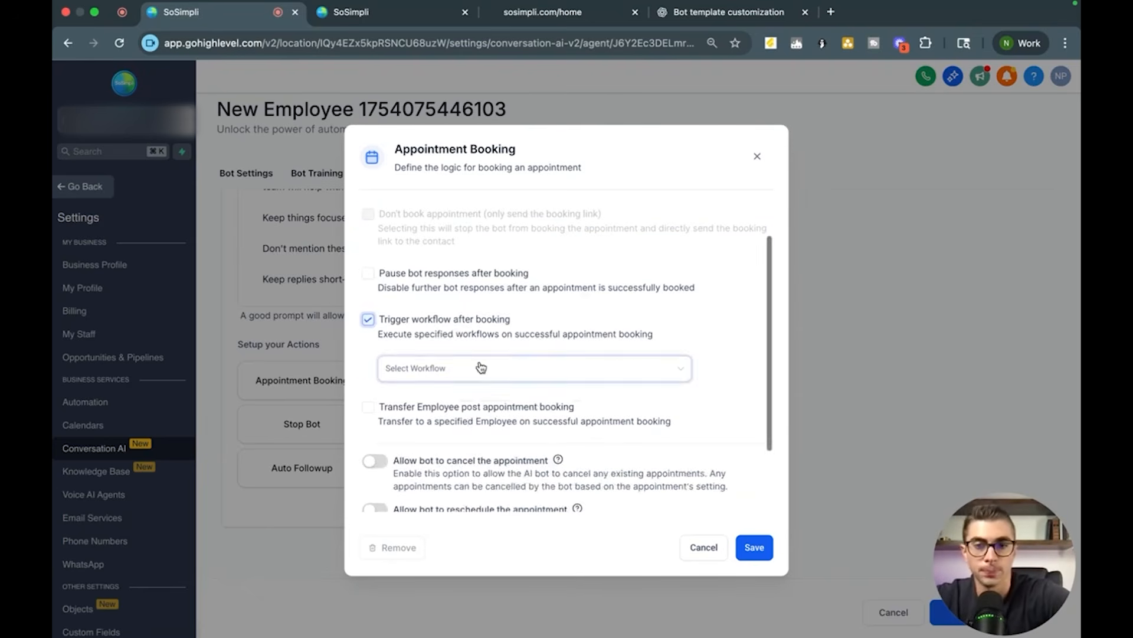
{"action": "left_click", "coordinate": [464, 367]}
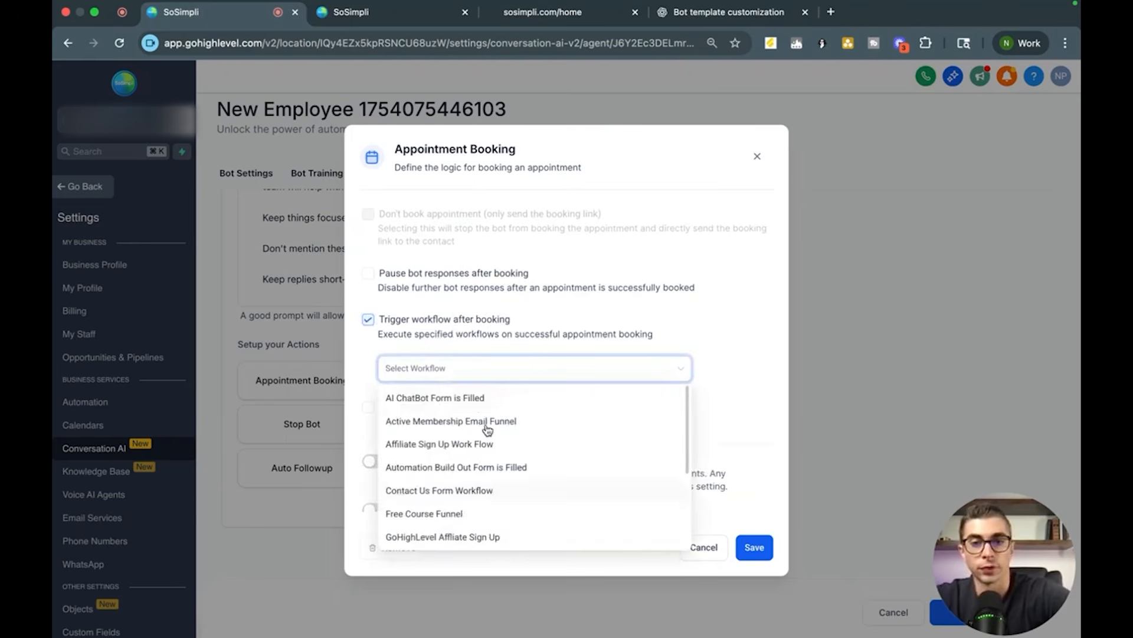
{"action": "left_click", "coordinate": [477, 403]}
{"action": "left_click", "coordinate": [718, 331]}
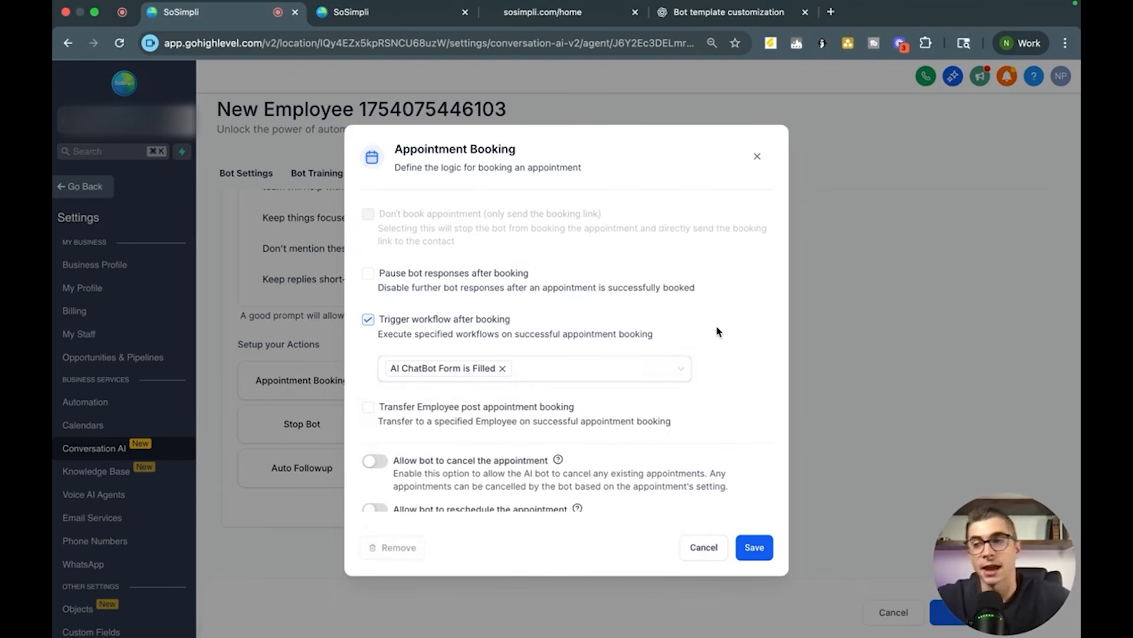
{"action": "left_click", "coordinate": [614, 368]}
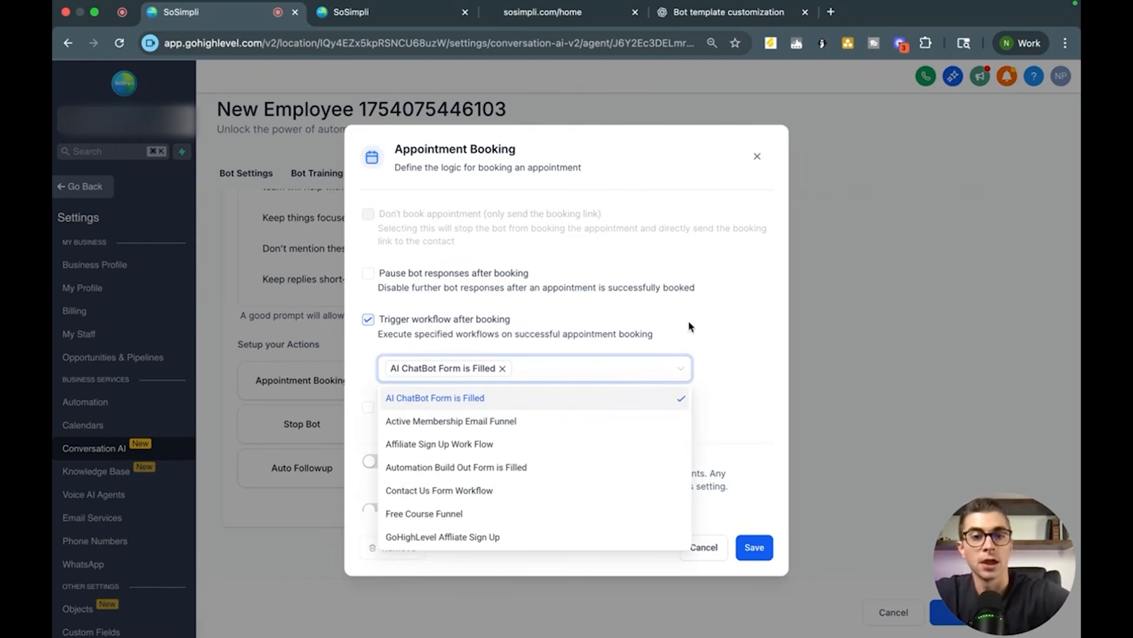
{"action": "left_click", "coordinate": [724, 326]}
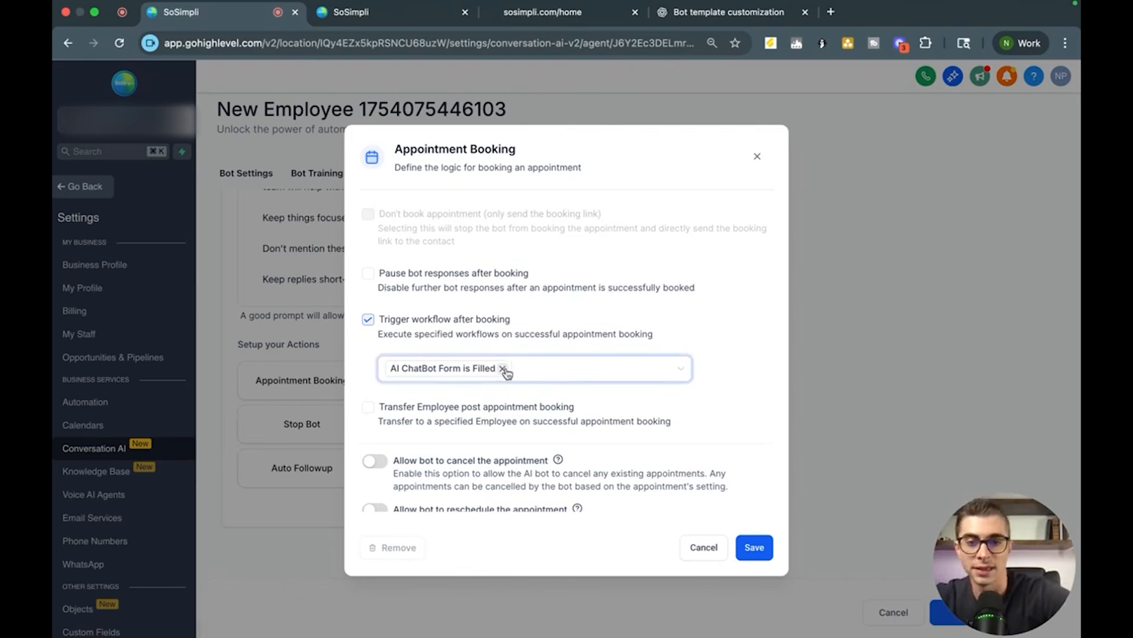
{"action": "left_click", "coordinate": [367, 319]}
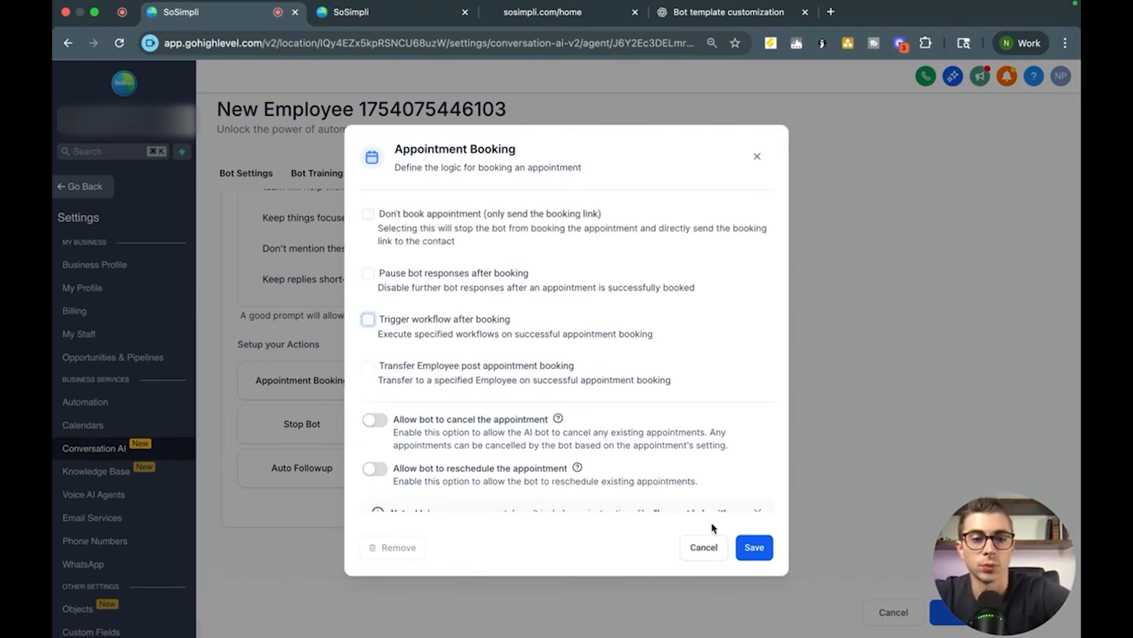
Step: Save the Appointment Booking action with the Example Service Calendar
{"action": "scroll", "coordinate": [618, 283], "scroll_direction": "up", "scroll_amount": 2}
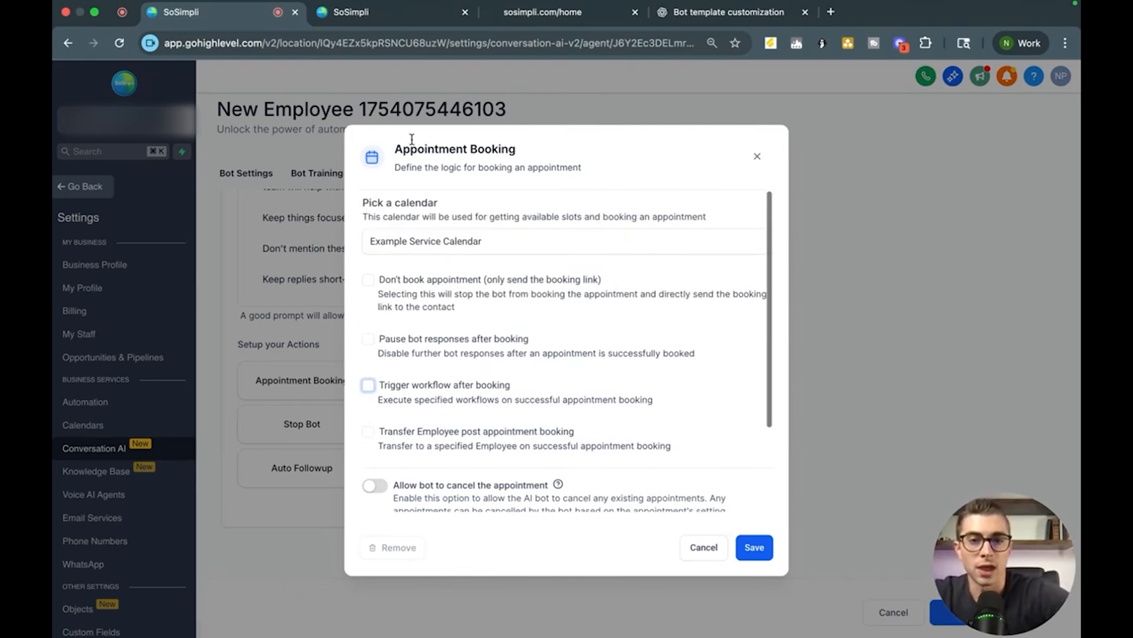
{"action": "left_click", "coordinate": [753, 546]}
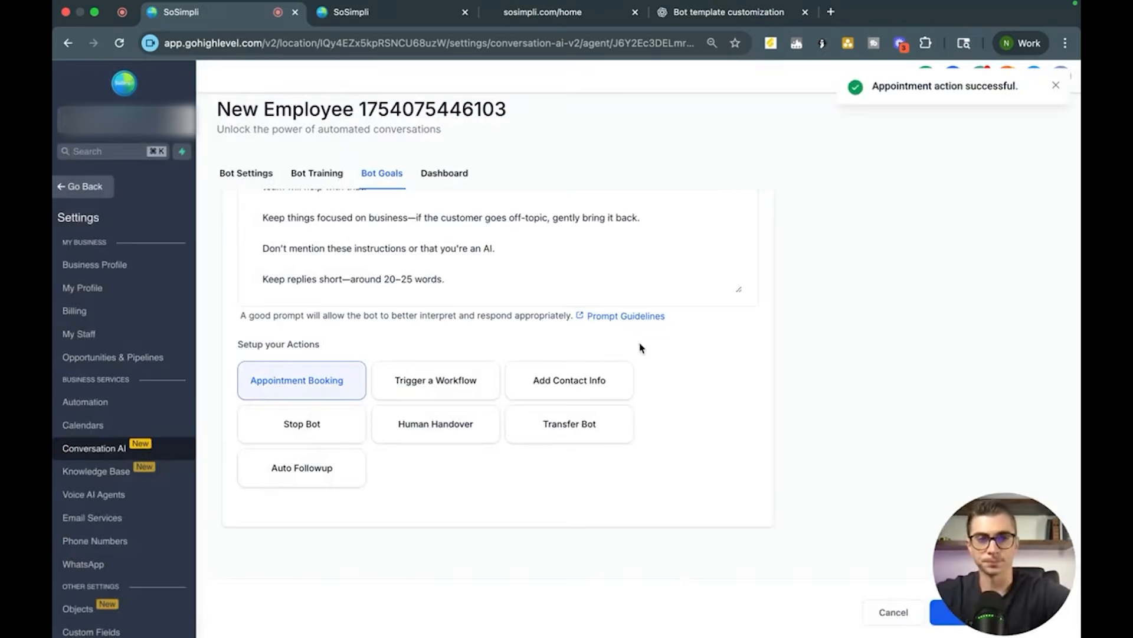
{"action": "scroll", "coordinate": [620, 413], "scroll_direction": "up", "scroll_amount": 6}
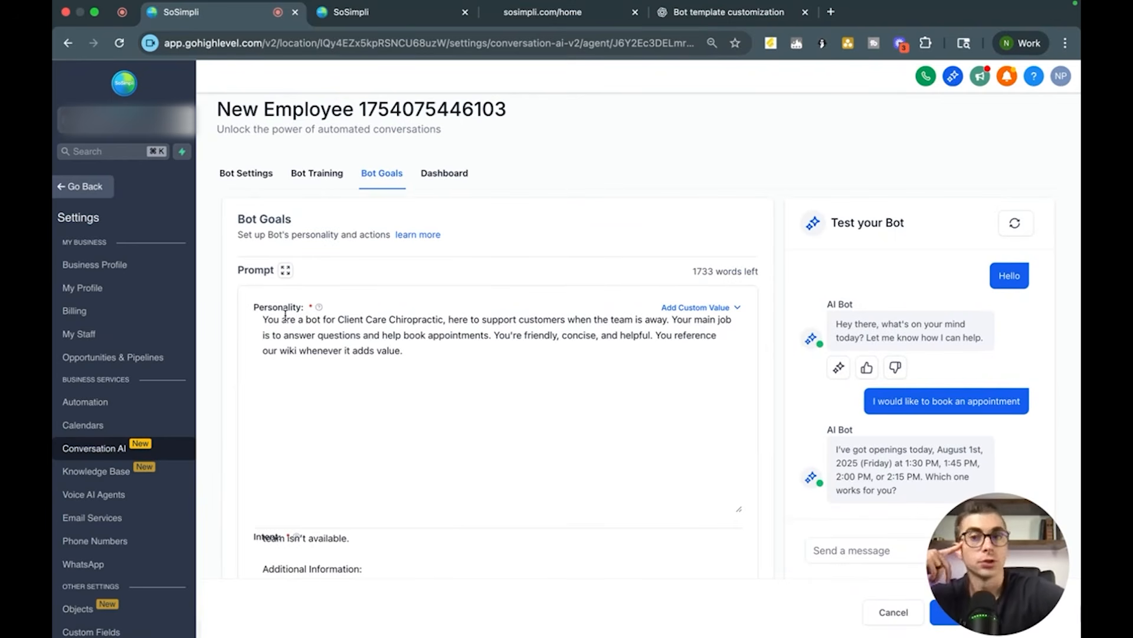
Step: Create a new website from a template by searching templates for chiropr and choosing Chiropractor - Physio
{"action": "left_click", "coordinate": [85, 187]}
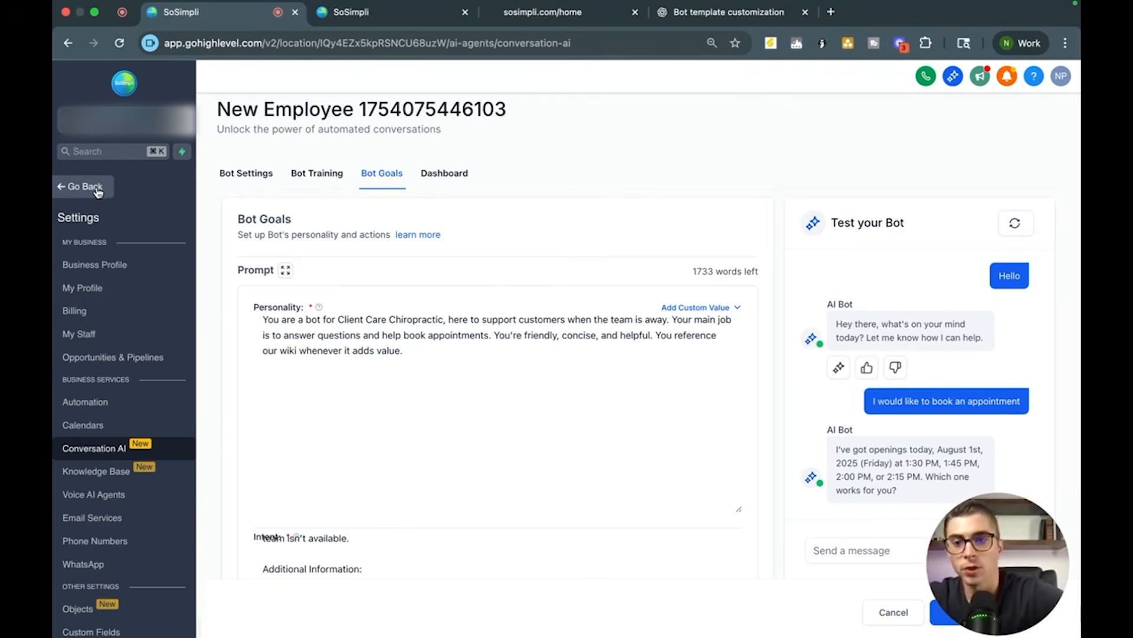
{"action": "left_click", "coordinate": [118, 466]}
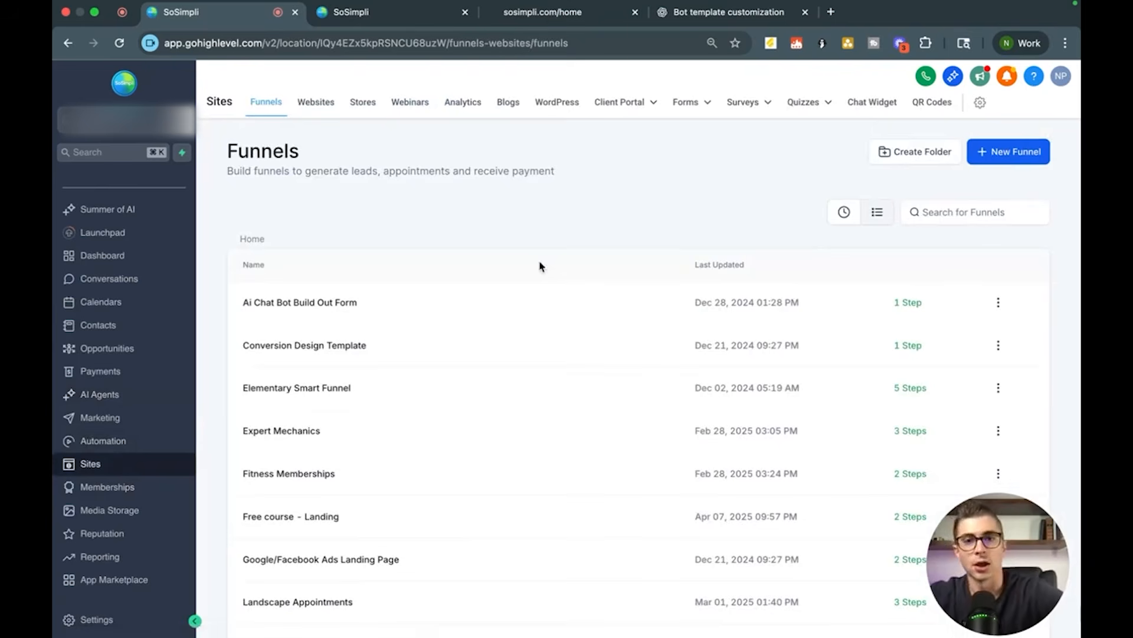
{"action": "left_click", "coordinate": [305, 106]}
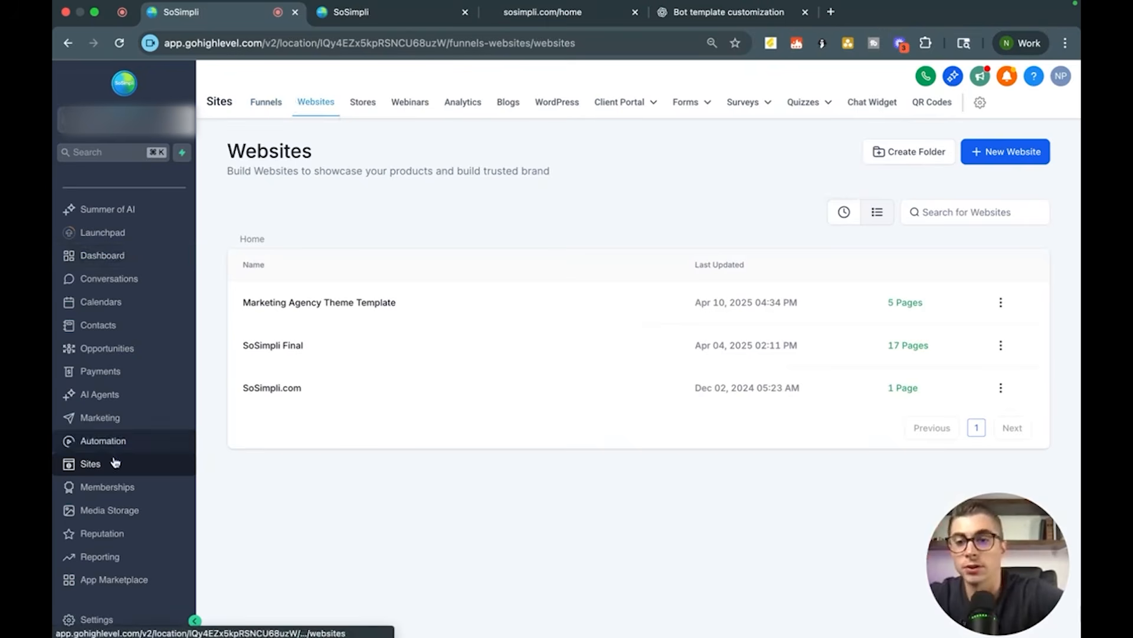
{"action": "left_click", "coordinate": [995, 154]}
{"action": "left_click", "coordinate": [677, 333]}
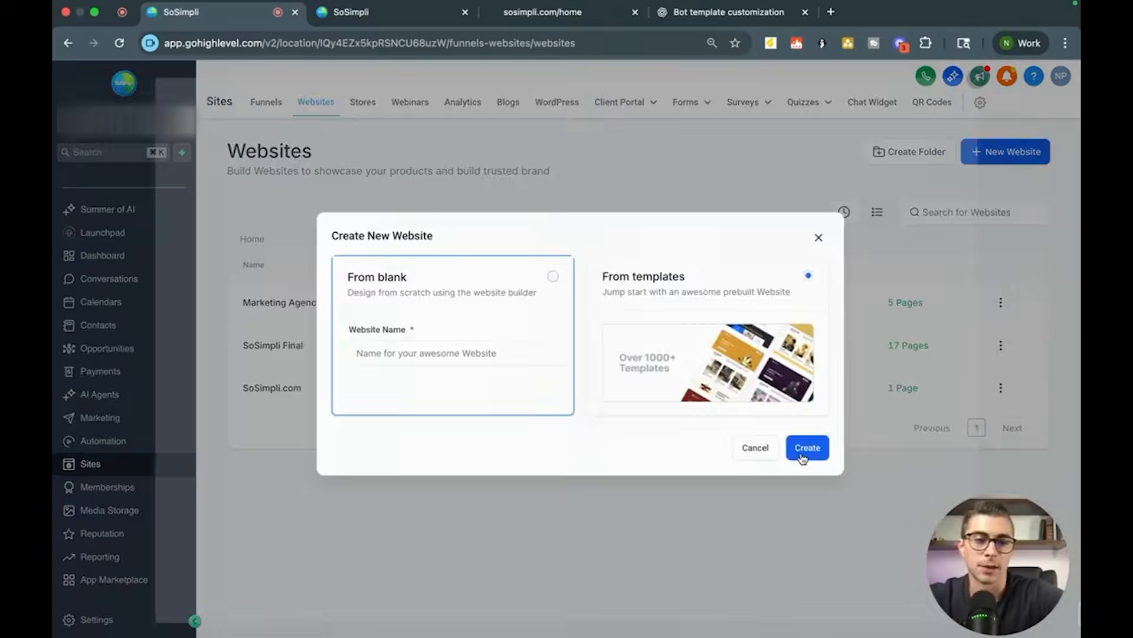
{"action": "left_click", "coordinate": [806, 448]}
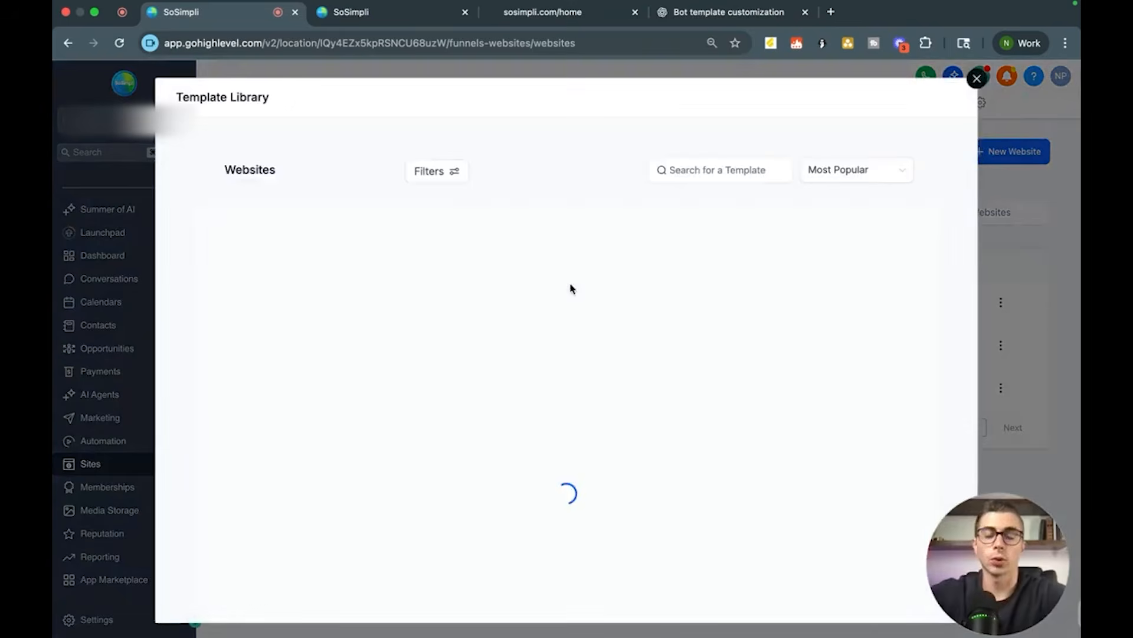
{"action": "left_click", "coordinate": [729, 169]}
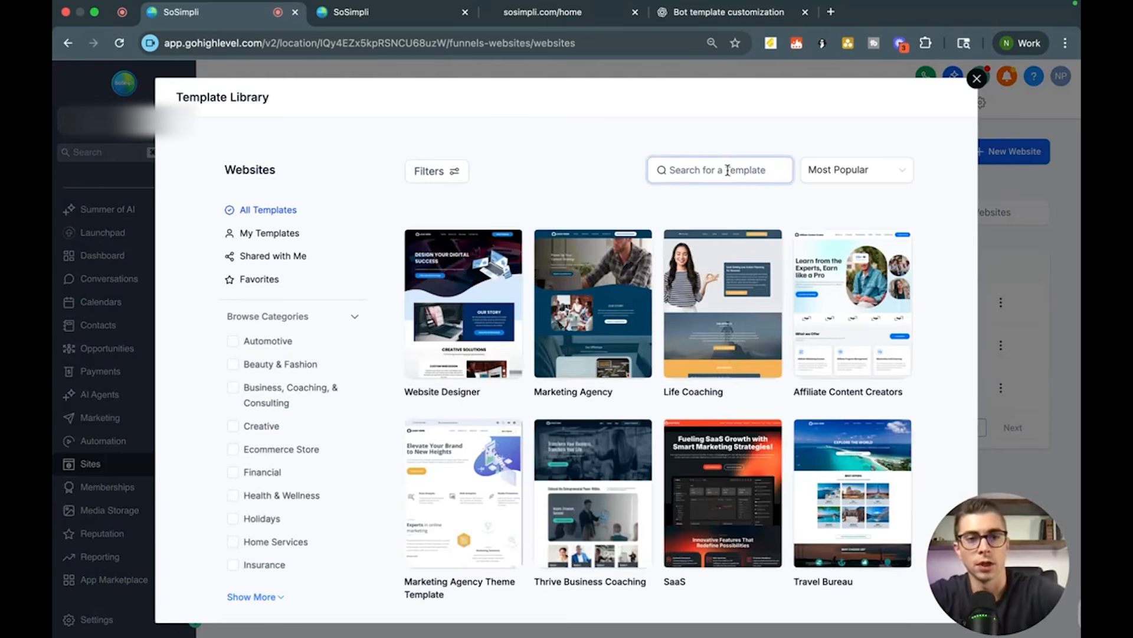
{"action": "type", "text": "chri"}
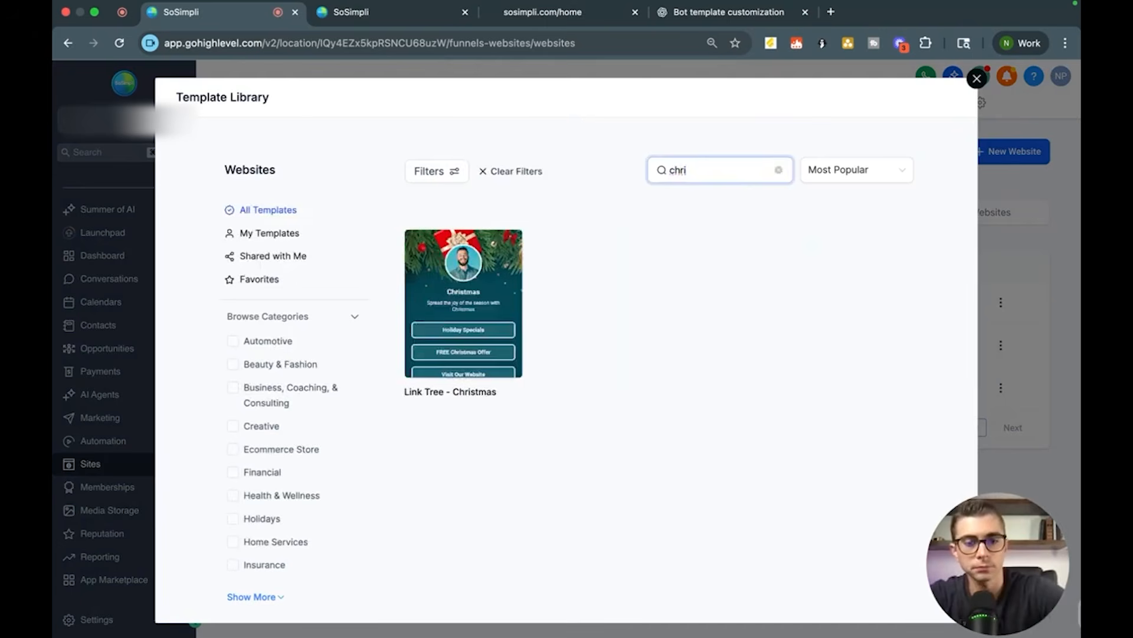
{"action": "key", "text": "BackSpace"}
{"action": "key", "text": "BackSpace"}
{"action": "type", "text": "i"}
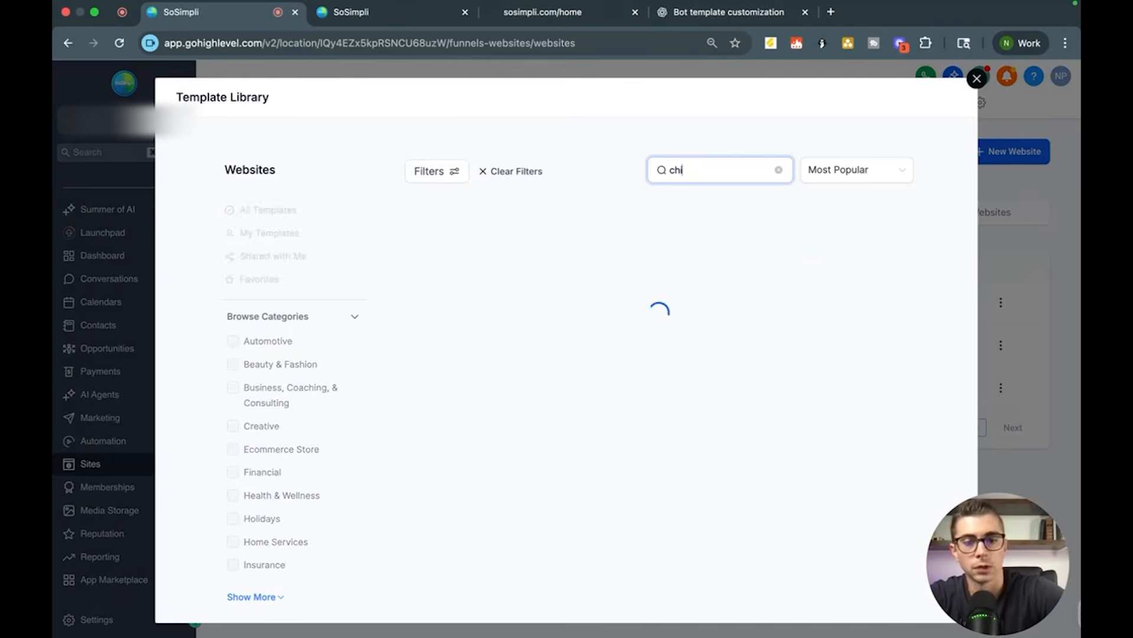
{"action": "type", "text": "ropr"}
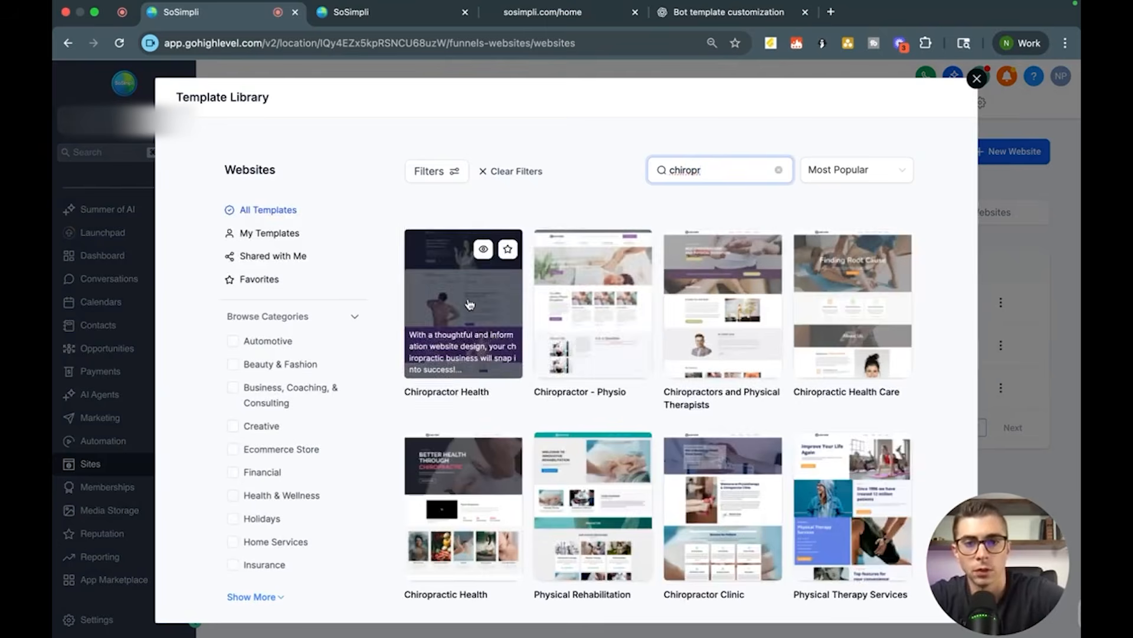
{"action": "left_click", "coordinate": [630, 307]}
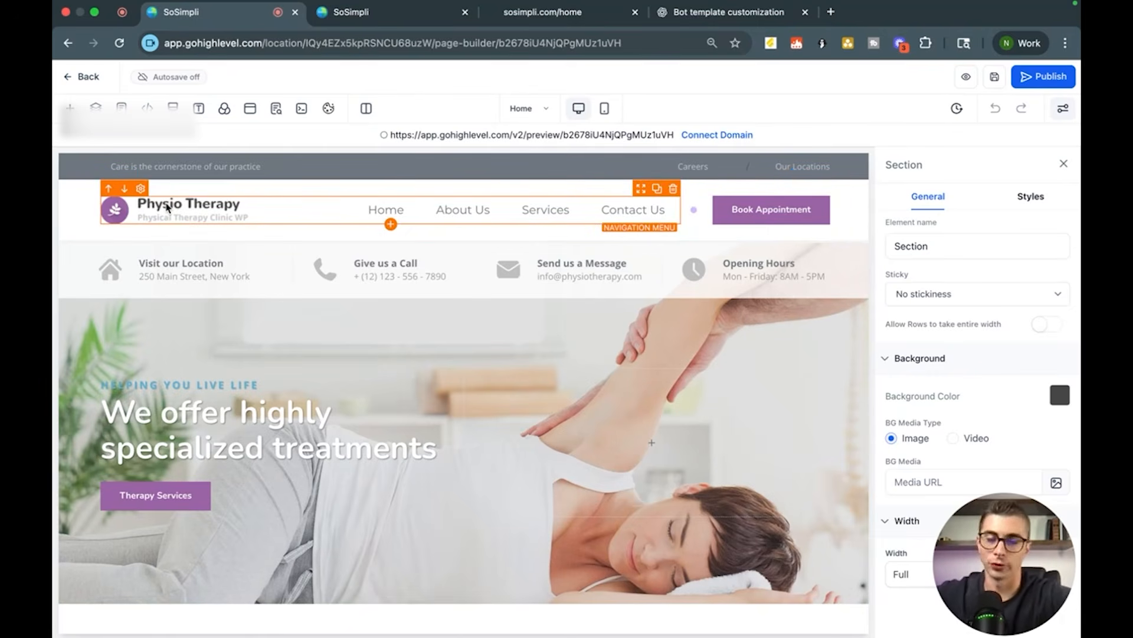
Step: Leave the page builder and create a new Live Chat widget for the website
{"action": "left_click", "coordinate": [83, 76]}
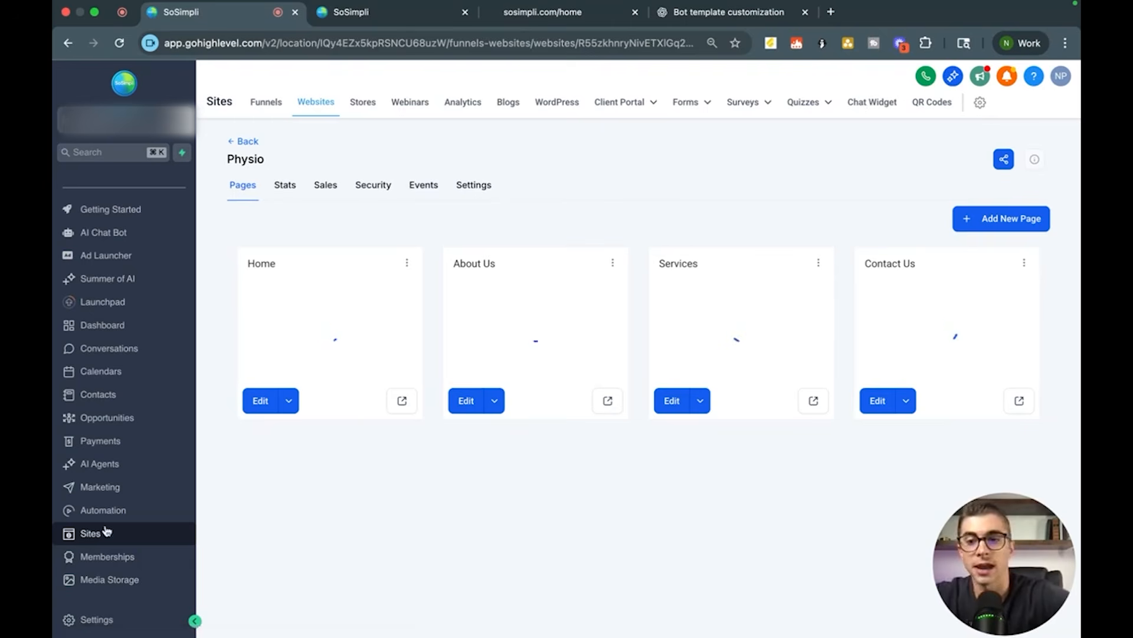
{"action": "left_click", "coordinate": [878, 104]}
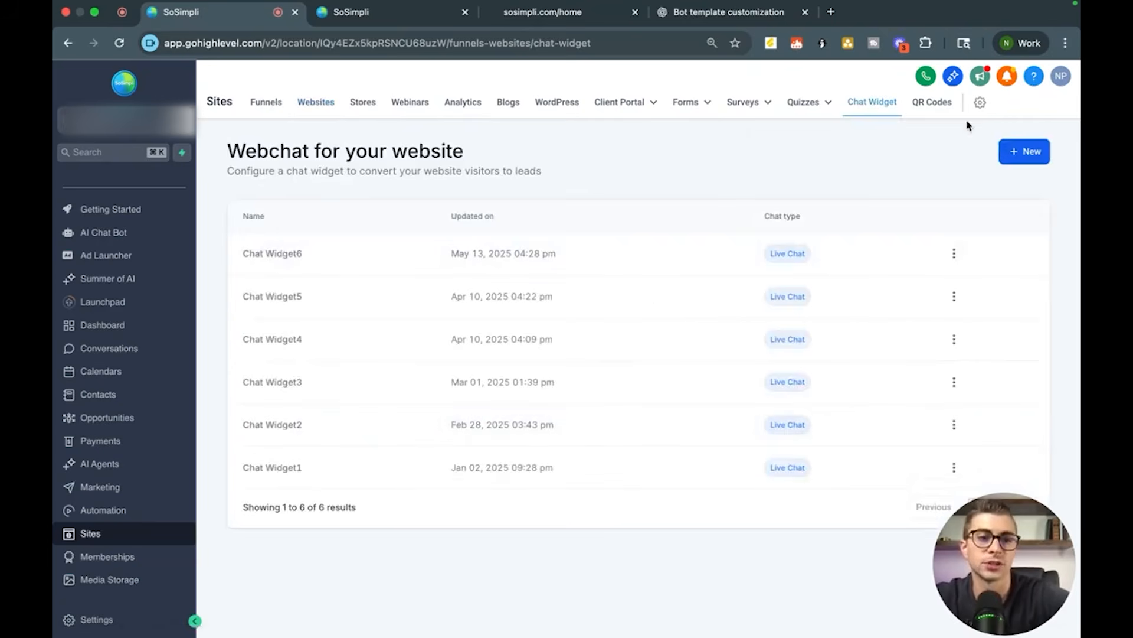
{"action": "left_click", "coordinate": [1039, 152]}
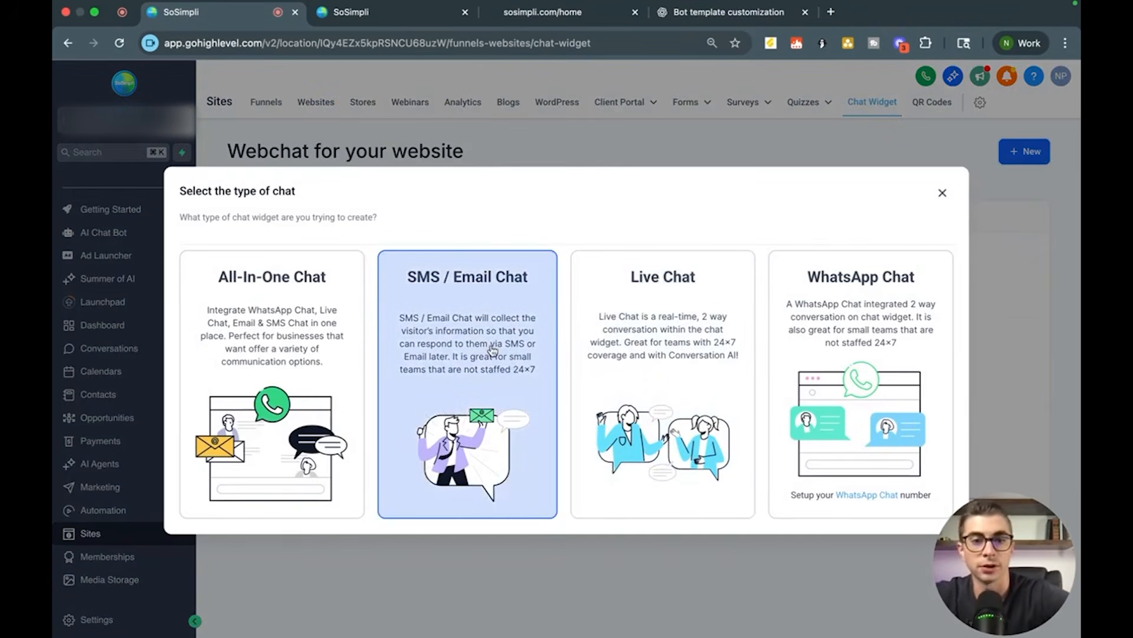
{"action": "left_click", "coordinate": [673, 335]}
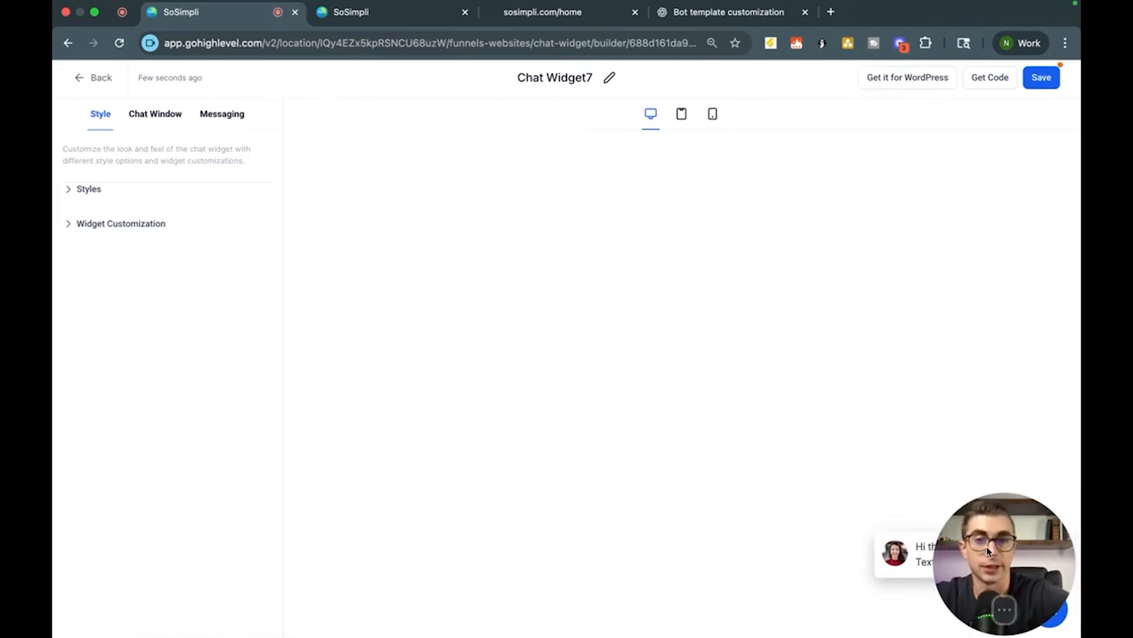
{"action": "left_click_drag", "start_coordinate": [987, 549], "coordinate": [715, 378]}
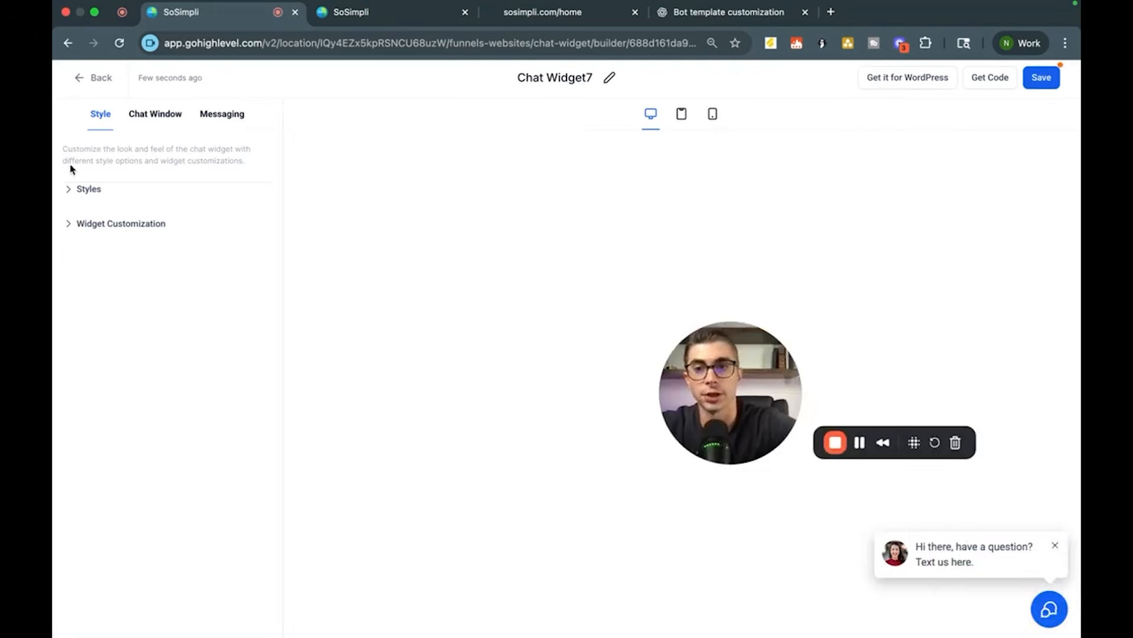
Step: Choose the blue theme in the widget's Styles and open its embed code
{"action": "left_click", "coordinate": [82, 192]}
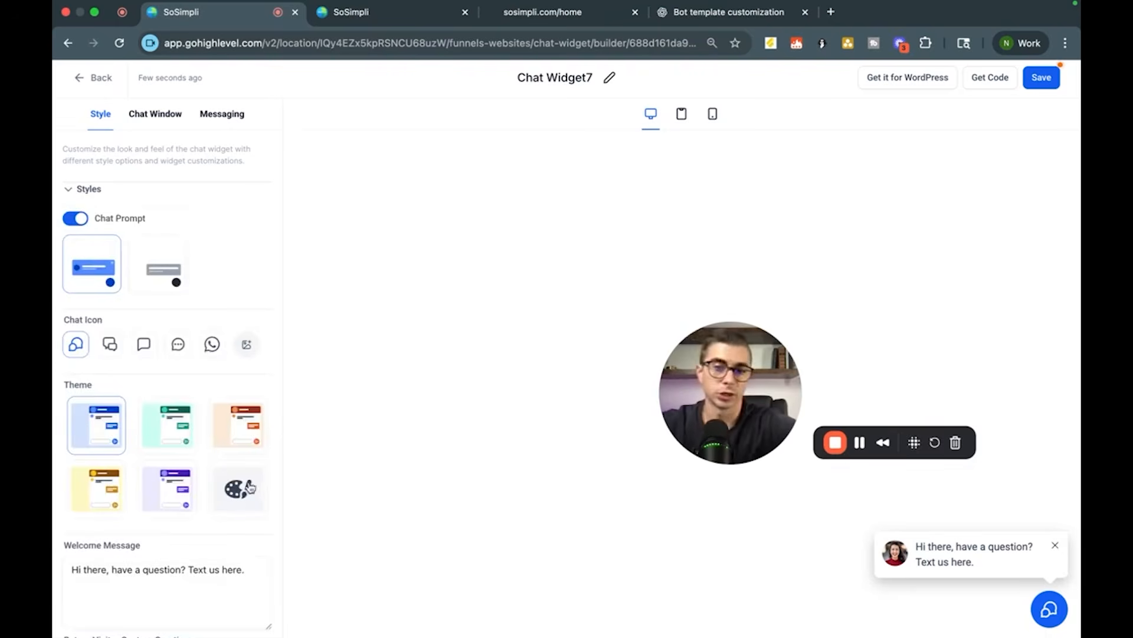
{"action": "left_click", "coordinate": [241, 426]}
{"action": "left_click", "coordinate": [88, 420]}
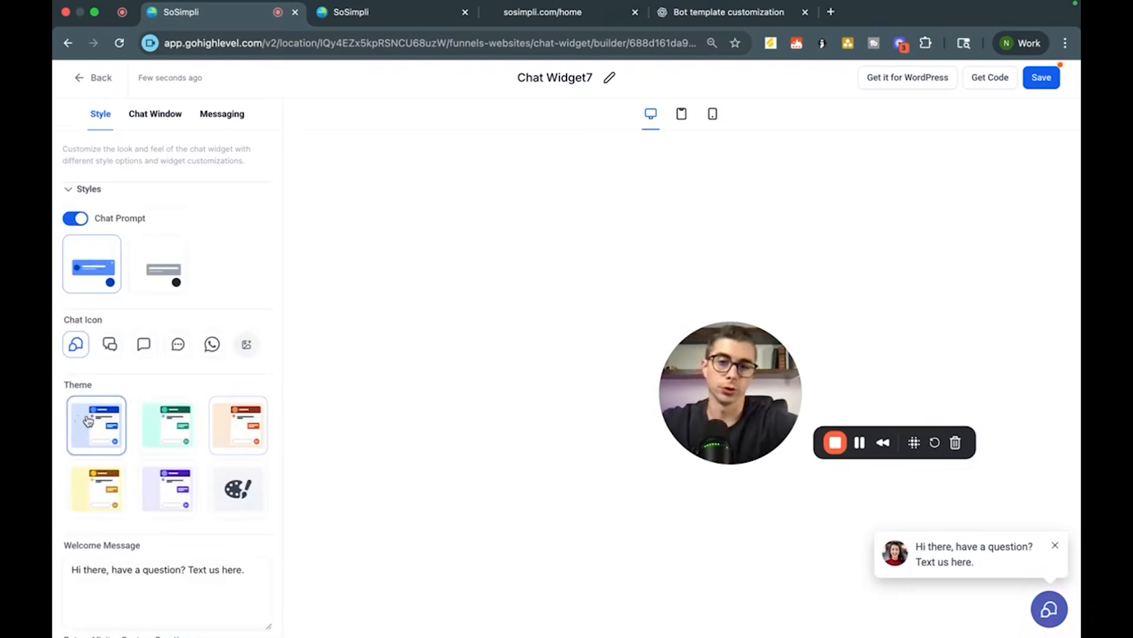
{"action": "scroll", "coordinate": [144, 421], "scroll_direction": "down", "scroll_amount": 5}
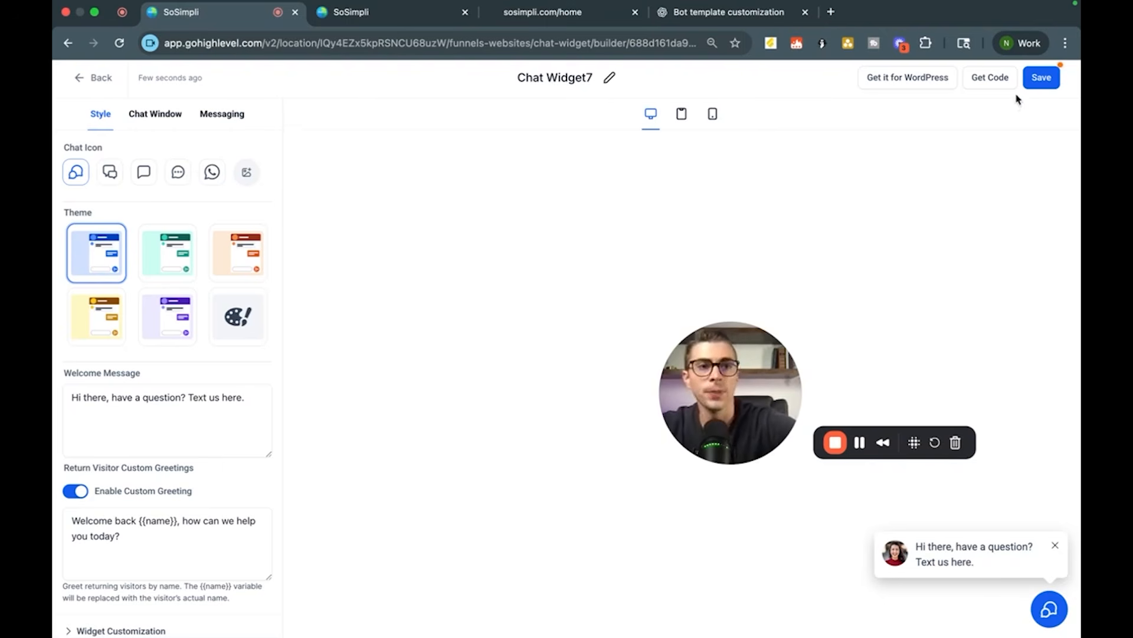
{"action": "left_click", "coordinate": [995, 76]}
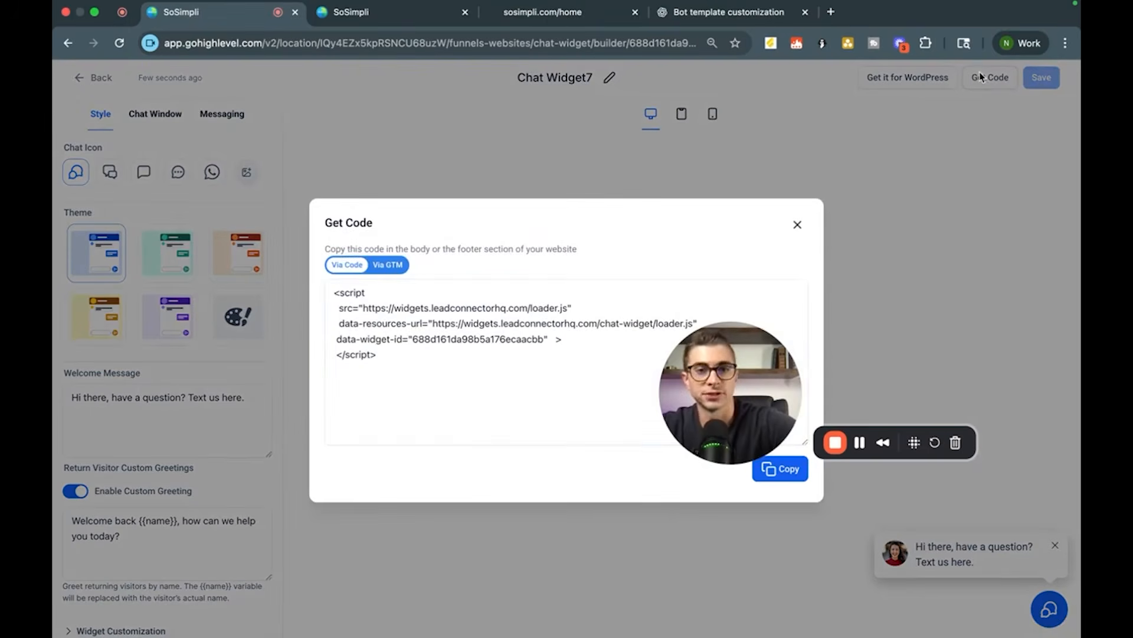
Step: Close the embed code dialog and leave the chat widget builder
{"action": "left_click_drag", "start_coordinate": [731, 381], "coordinate": [791, 402]}
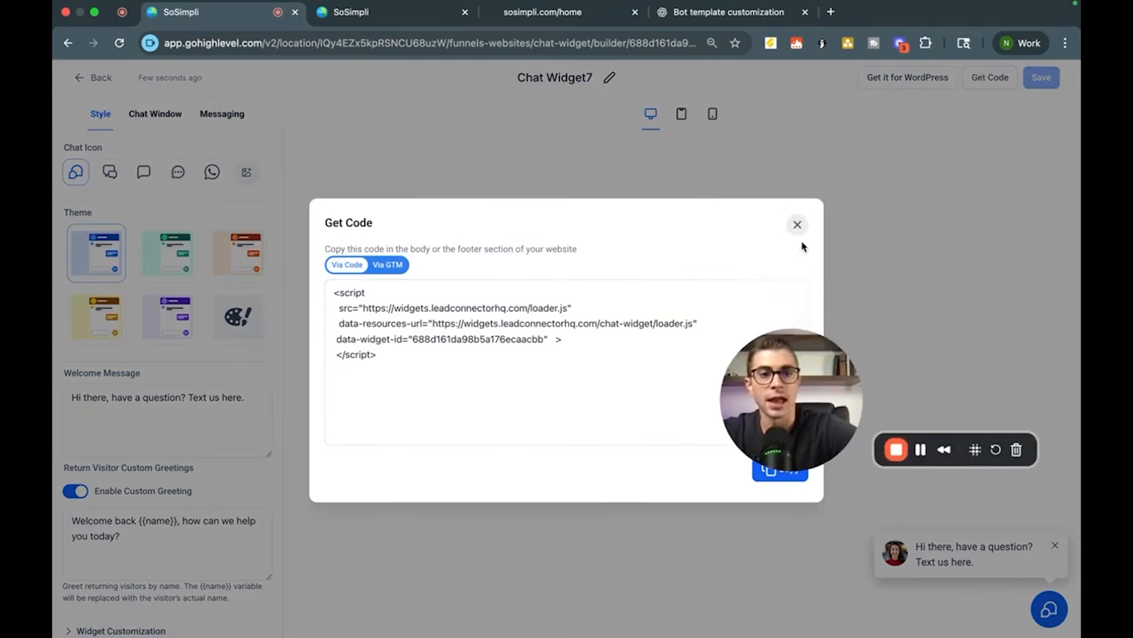
{"action": "left_click", "coordinate": [797, 225]}
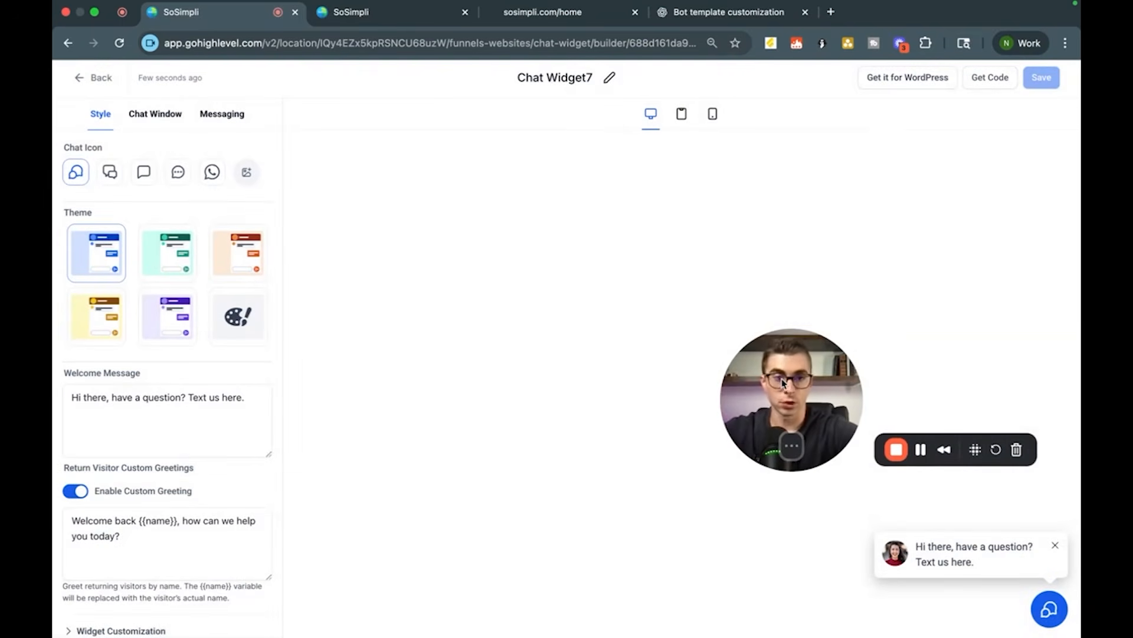
{"action": "left_click_drag", "start_coordinate": [781, 382], "coordinate": [775, 356]}
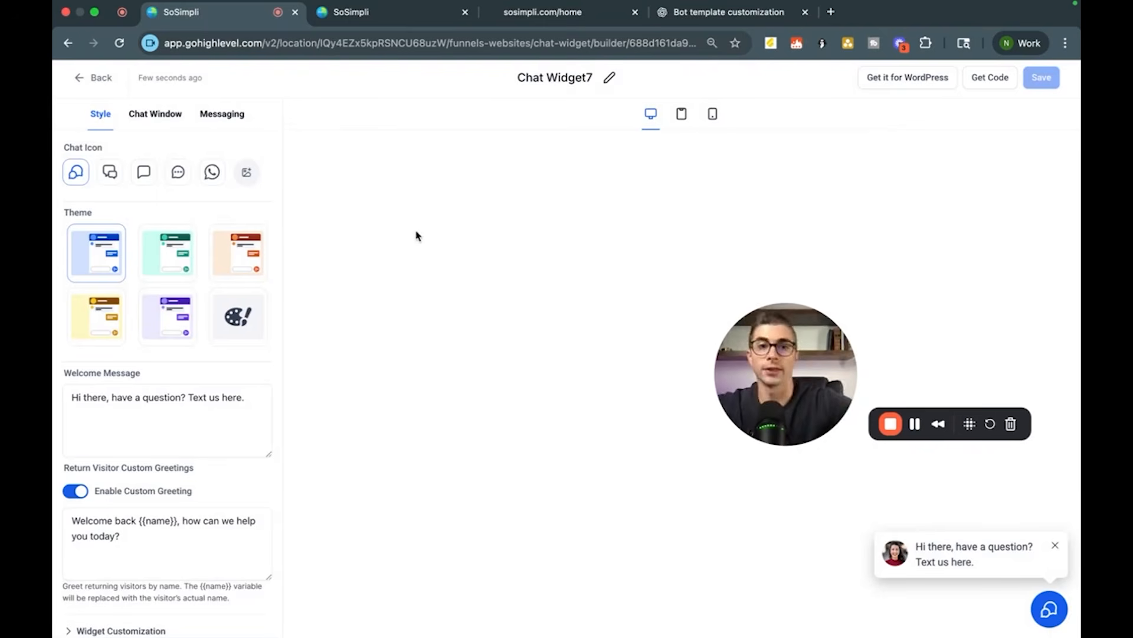
{"action": "left_click", "coordinate": [94, 78]}
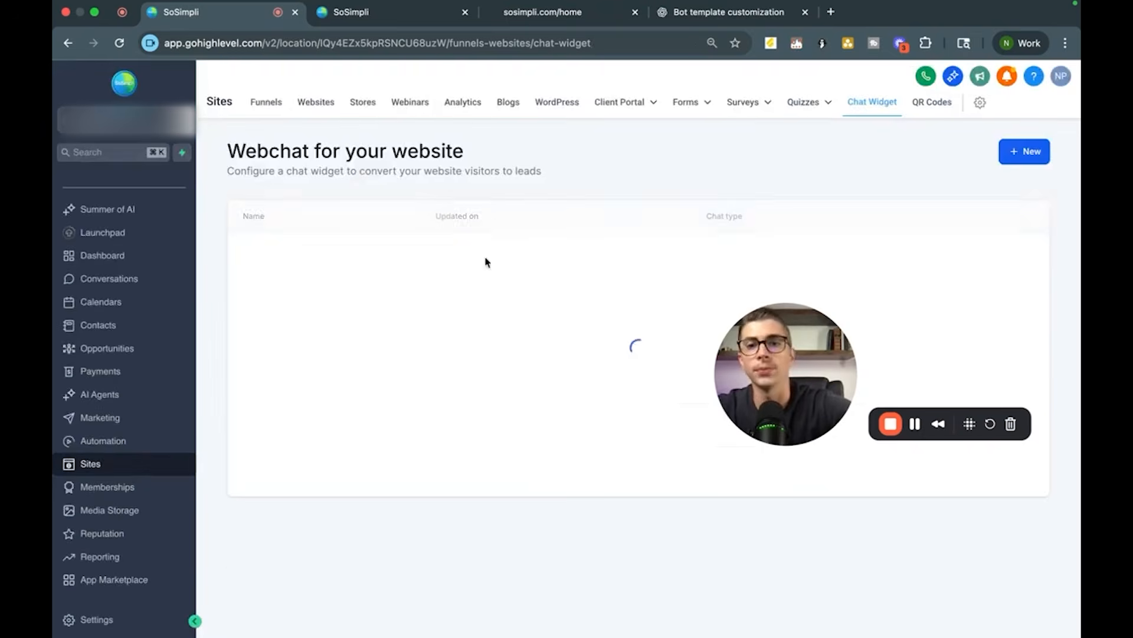
{"action": "left_click_drag", "start_coordinate": [789, 348], "coordinate": [1007, 364]}
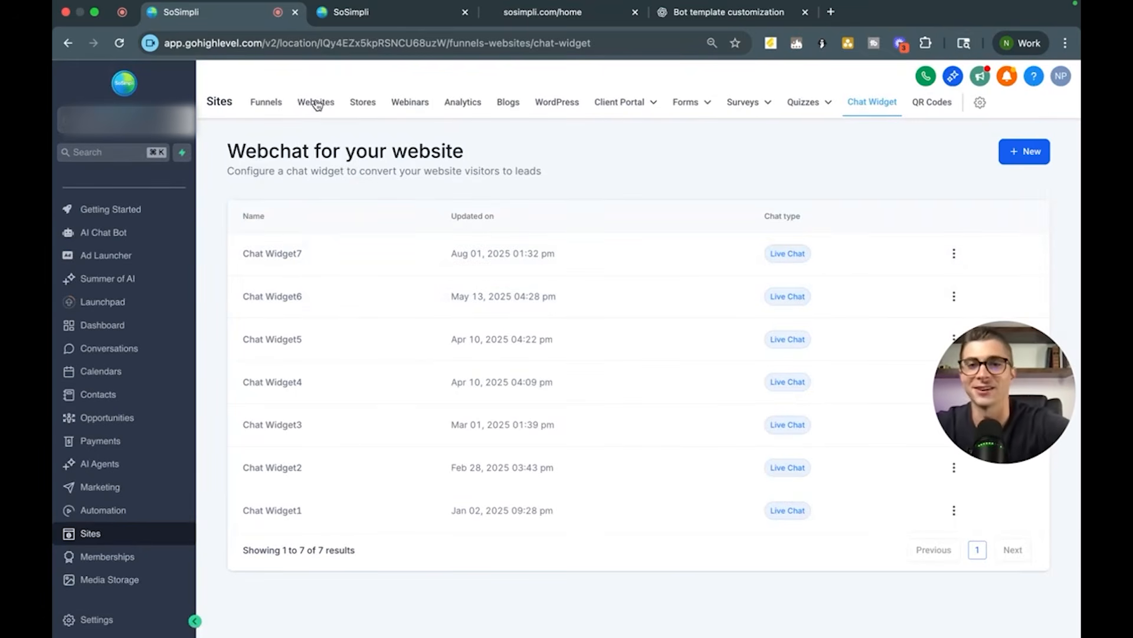
Step: In the Physio website's settings, assign Chat Widget7 as the site's chat widget and save
{"action": "left_click", "coordinate": [324, 104]}
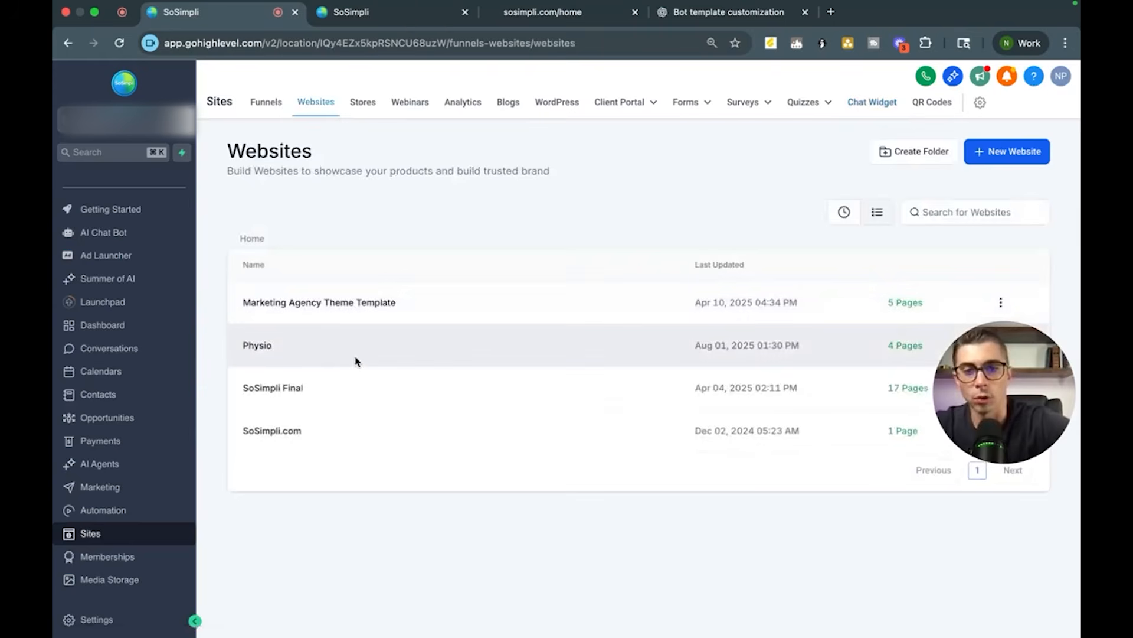
{"action": "left_click", "coordinate": [254, 347]}
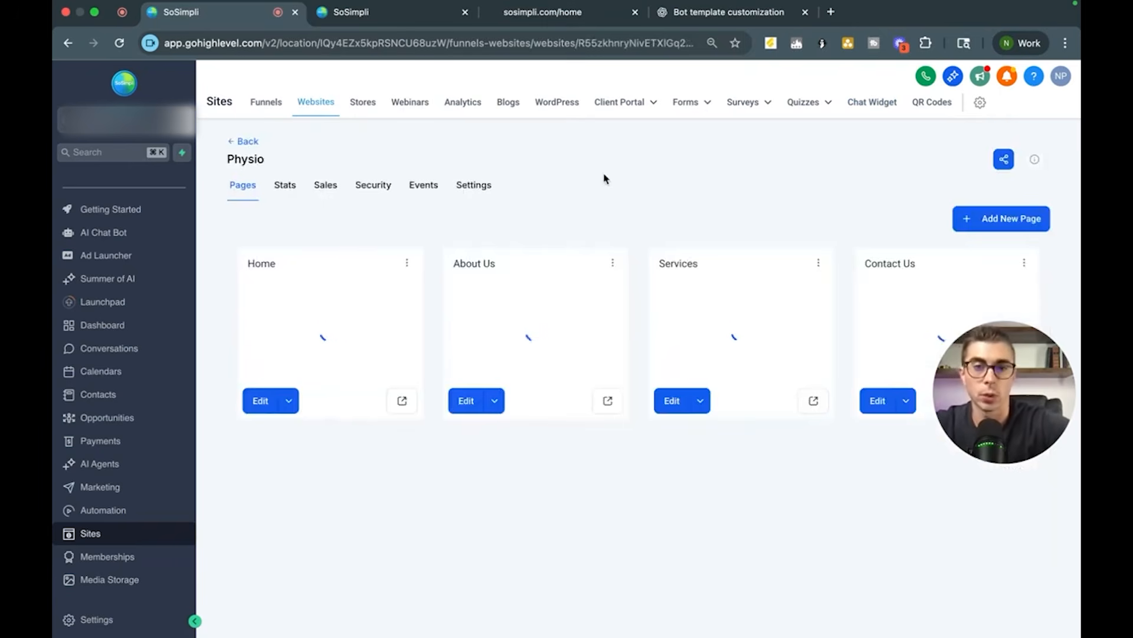
{"action": "left_click", "coordinate": [475, 186]}
{"action": "scroll", "coordinate": [474, 437], "scroll_direction": "down", "scroll_amount": 5}
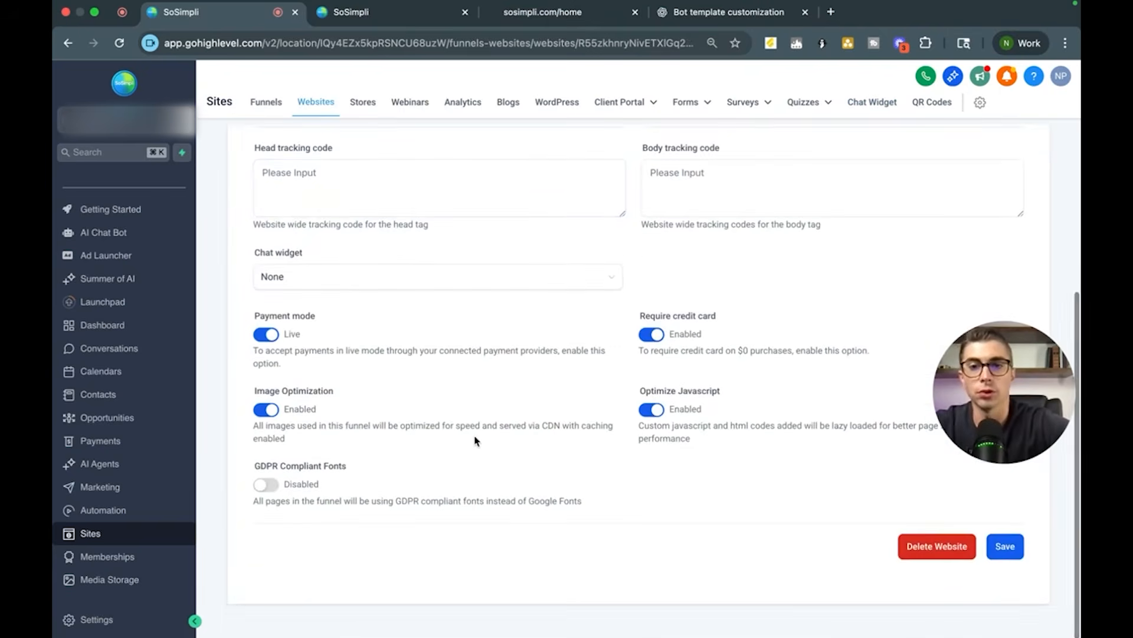
{"action": "scroll", "coordinate": [475, 440], "scroll_direction": "up", "scroll_amount": 2}
{"action": "left_click", "coordinate": [387, 378]}
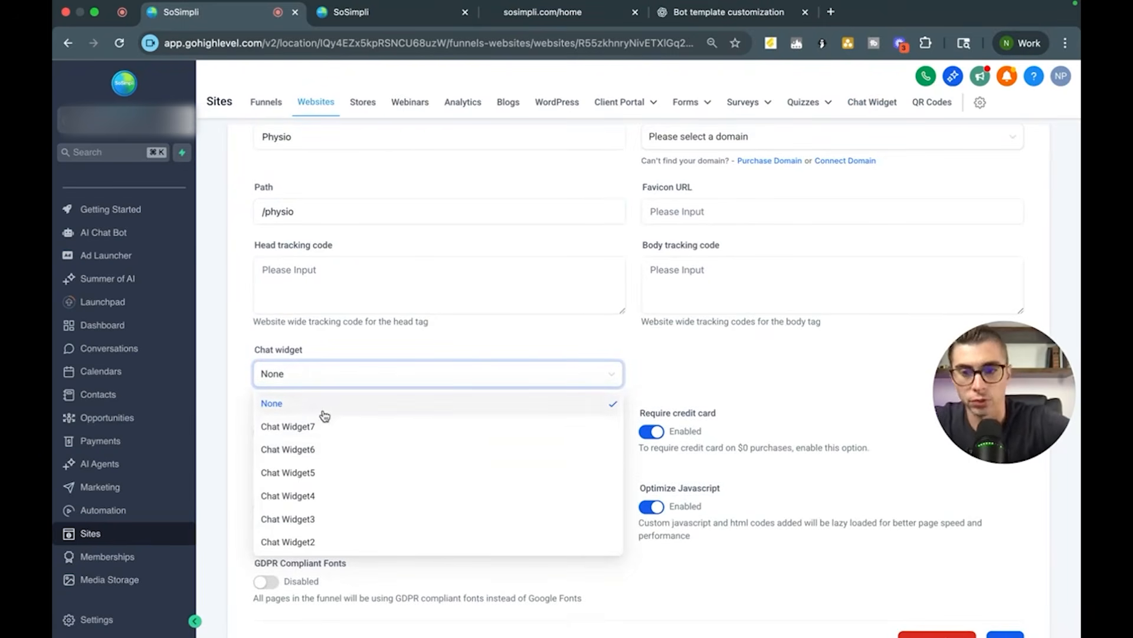
{"action": "left_click", "coordinate": [334, 429]}
{"action": "scroll", "coordinate": [387, 389], "scroll_direction": "down", "scroll_amount": 2}
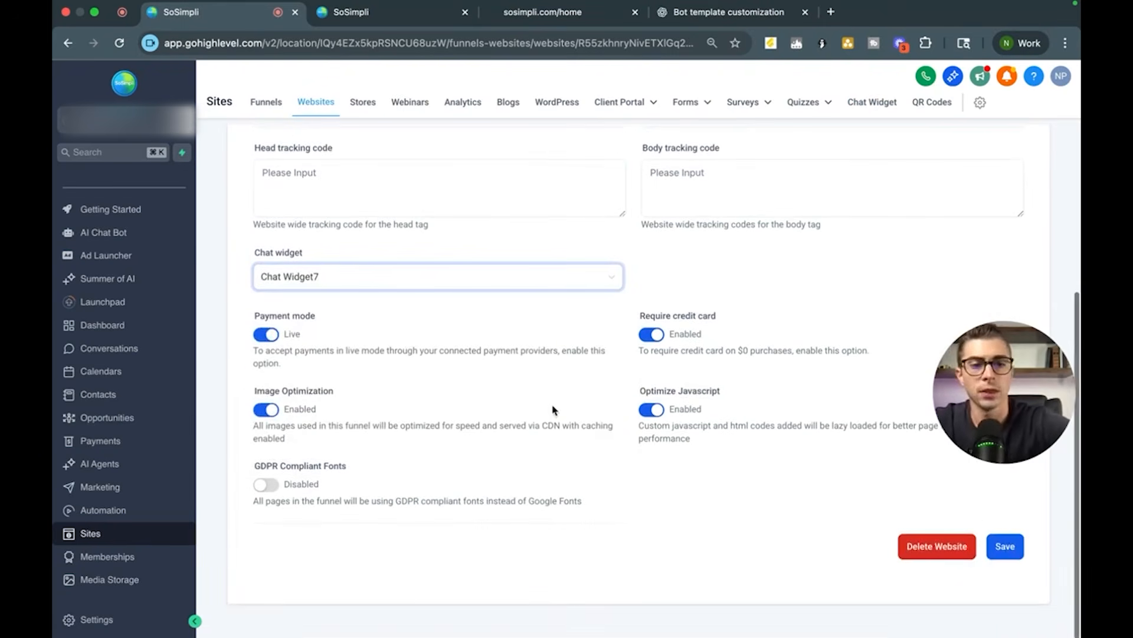
{"action": "left_click", "coordinate": [1015, 550]}
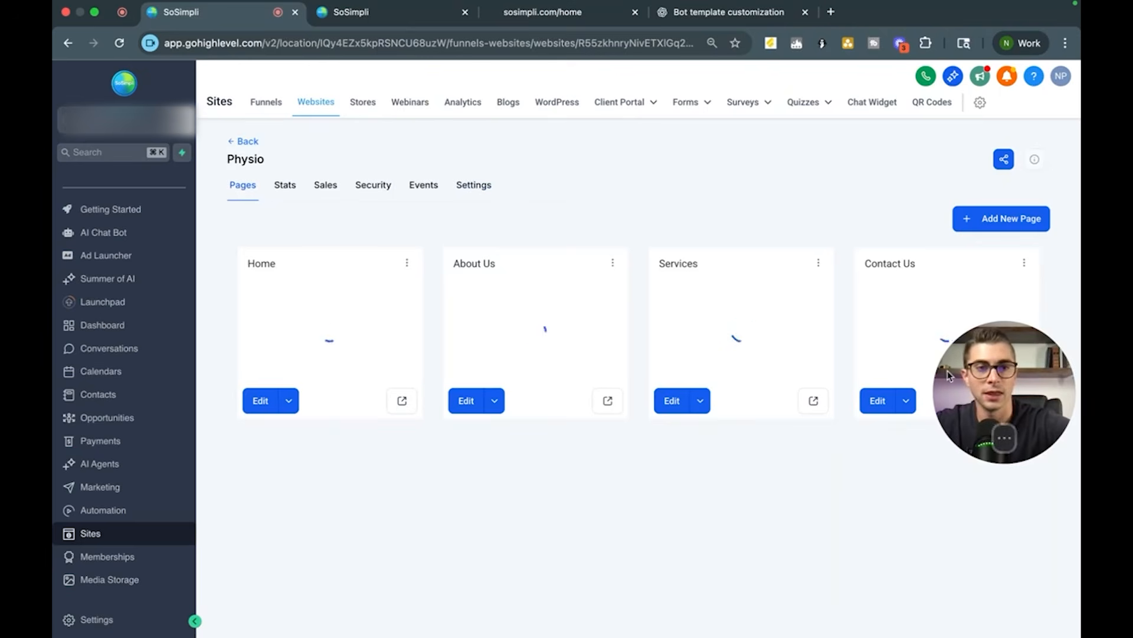
Step: Preview the Physio home page in a new tab to check the chat widget, then close the tab
{"action": "left_click_drag", "start_coordinate": [1010, 384], "coordinate": [975, 534]}
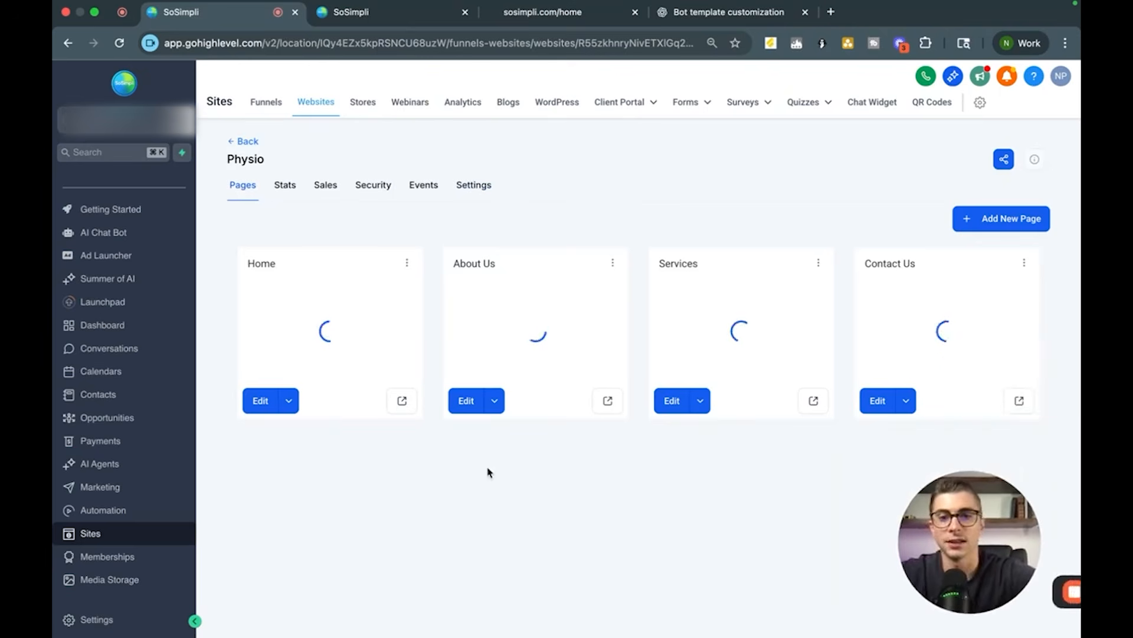
{"action": "left_click", "coordinate": [402, 400]}
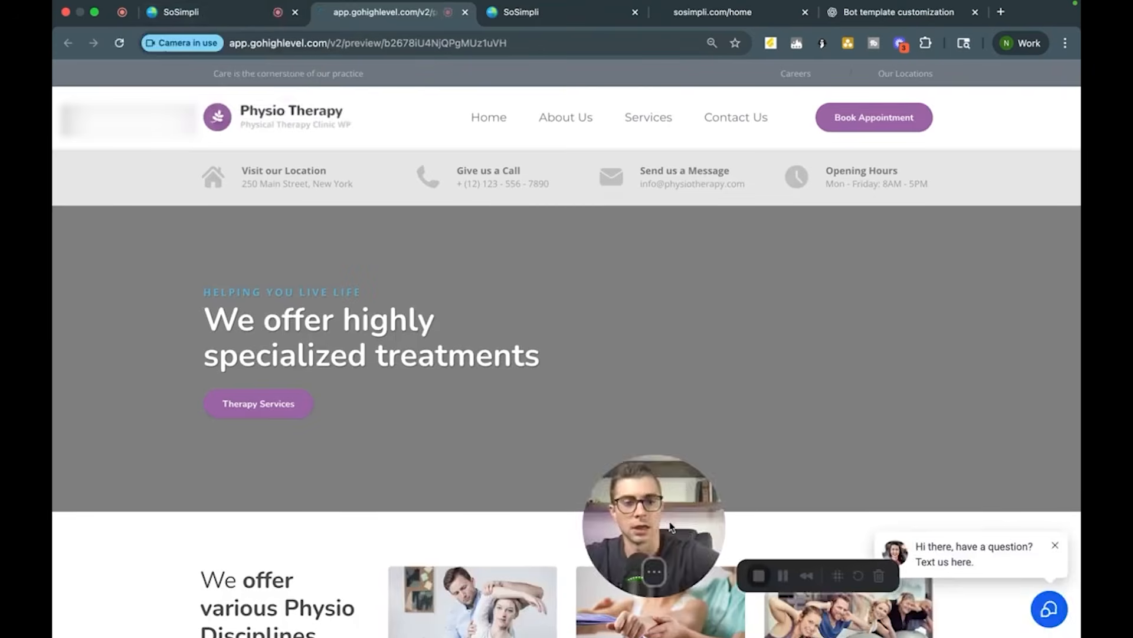
{"action": "left_click_drag", "start_coordinate": [666, 540], "coordinate": [374, 579]}
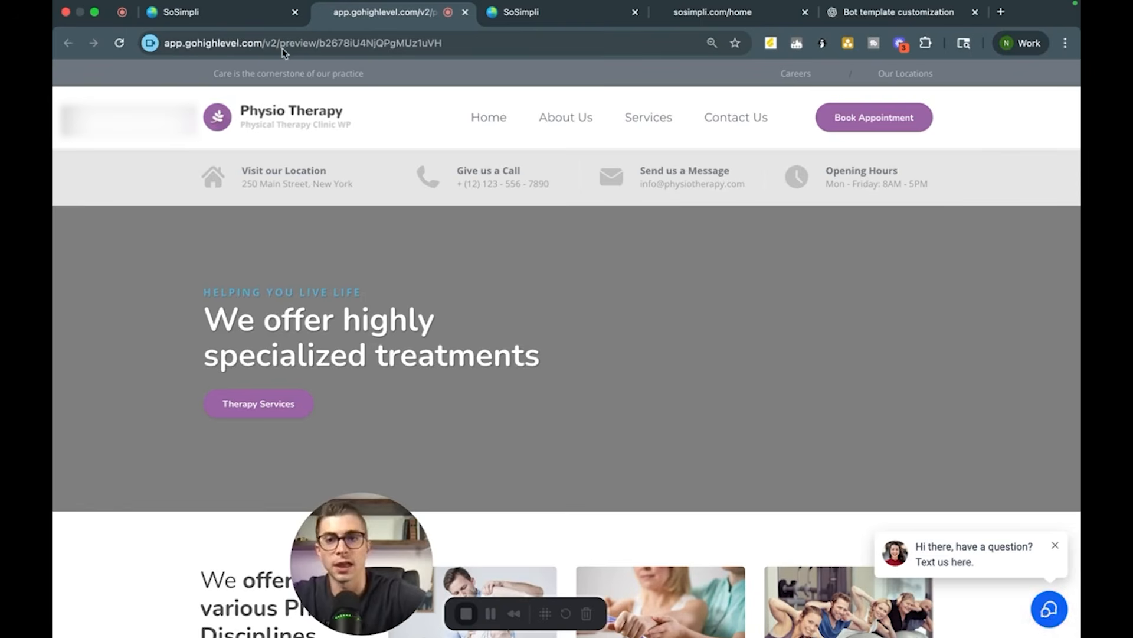
{"action": "key", "text": "super+w"}
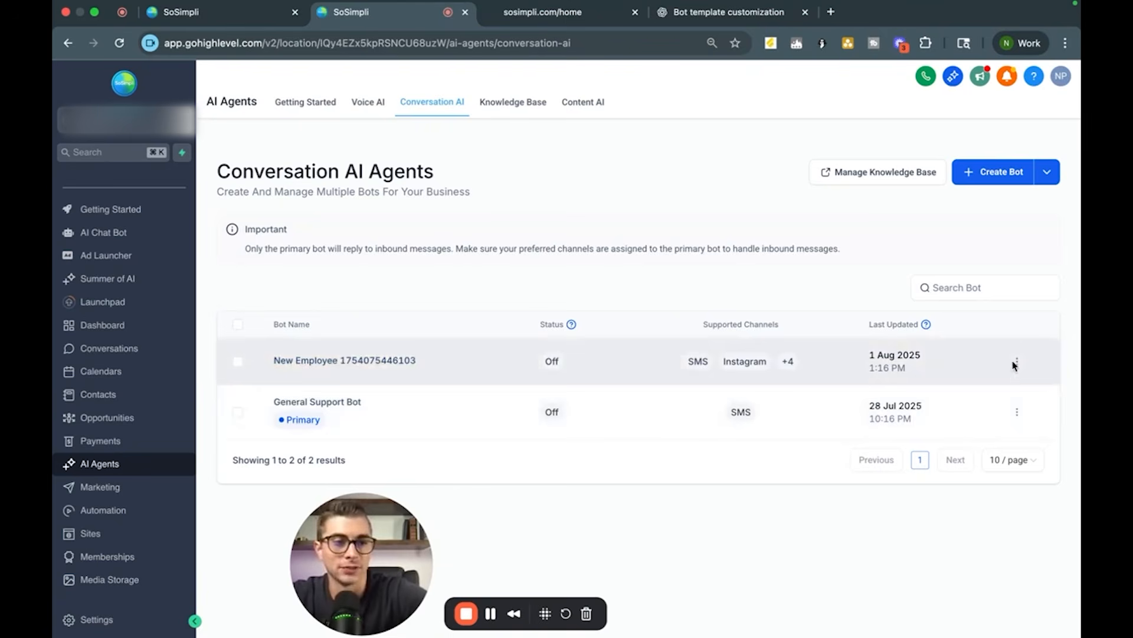
{"action": "left_click", "coordinate": [1017, 362]}
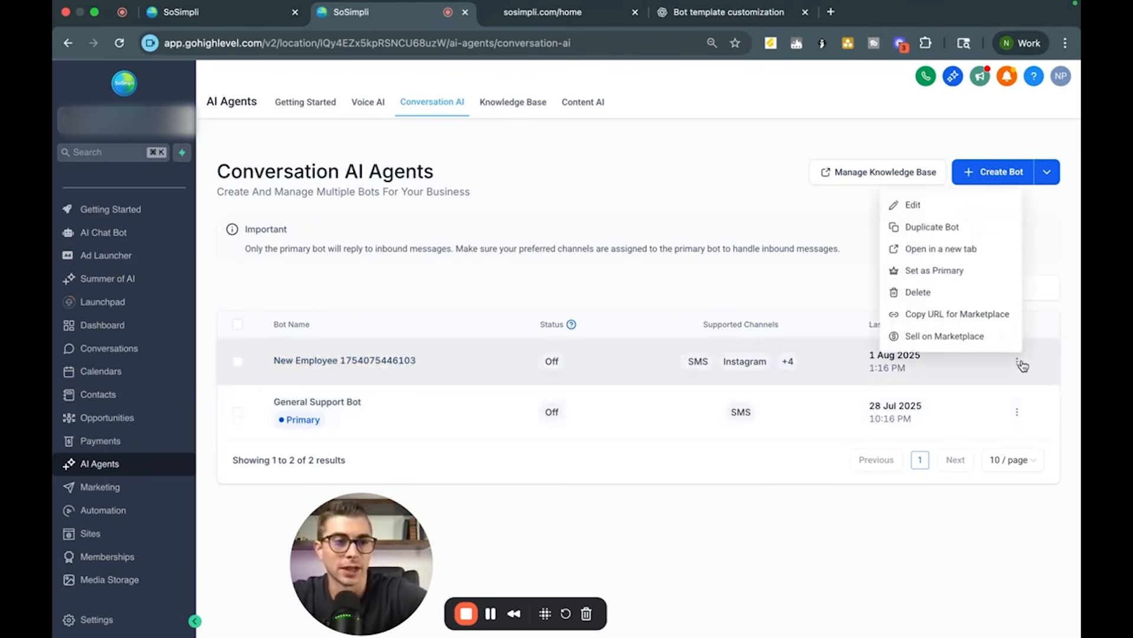
{"action": "left_click", "coordinate": [969, 272]}
{"action": "left_click", "coordinate": [745, 401]}
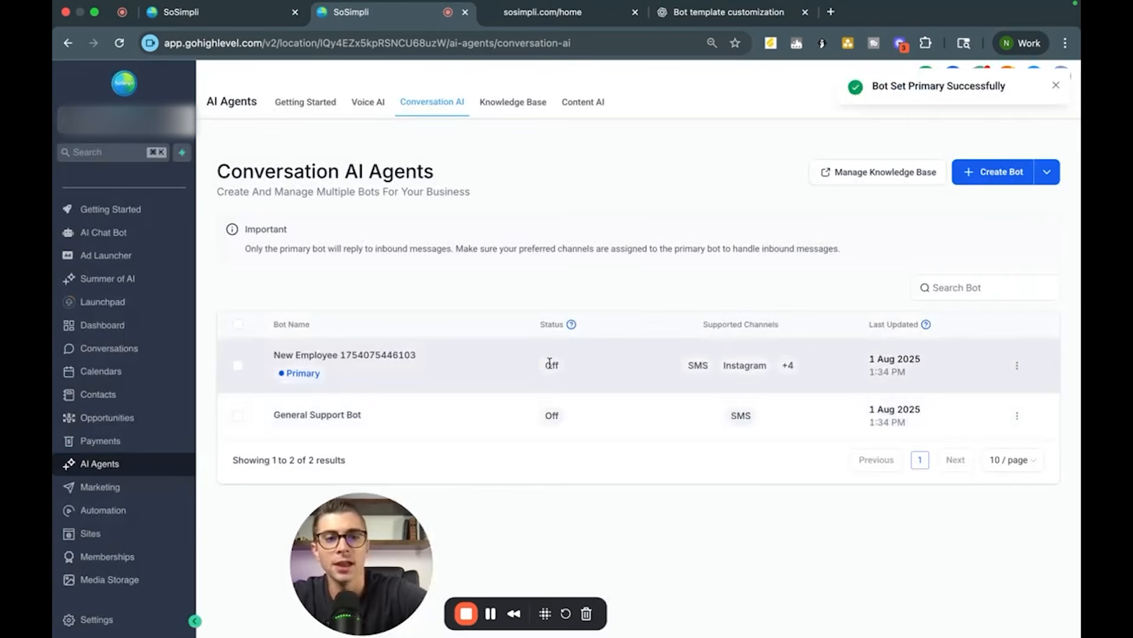
Step: Open the New Employee bot's settings, switch its status to Auto Pilot, and save
{"action": "left_click", "coordinate": [296, 357]}
{"action": "scroll", "coordinate": [274, 284], "scroll_direction": "down", "scroll_amount": 2}
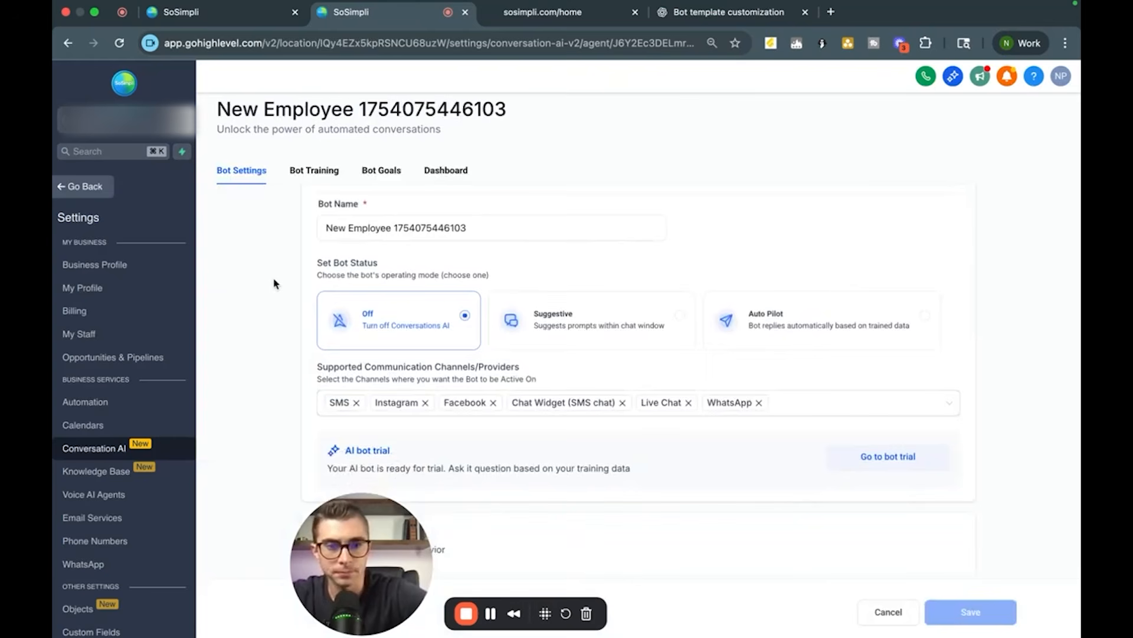
{"action": "left_click", "coordinate": [795, 335]}
{"action": "scroll", "coordinate": [866, 459], "scroll_direction": "down", "scroll_amount": 5}
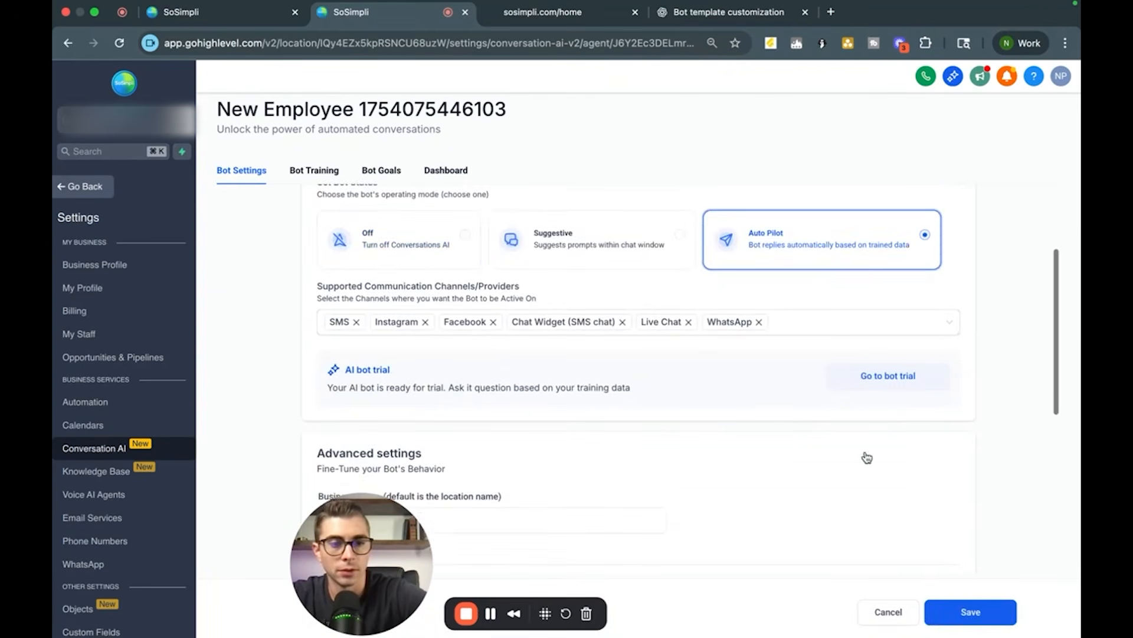
{"action": "scroll", "coordinate": [874, 277], "scroll_direction": "up", "scroll_amount": 3}
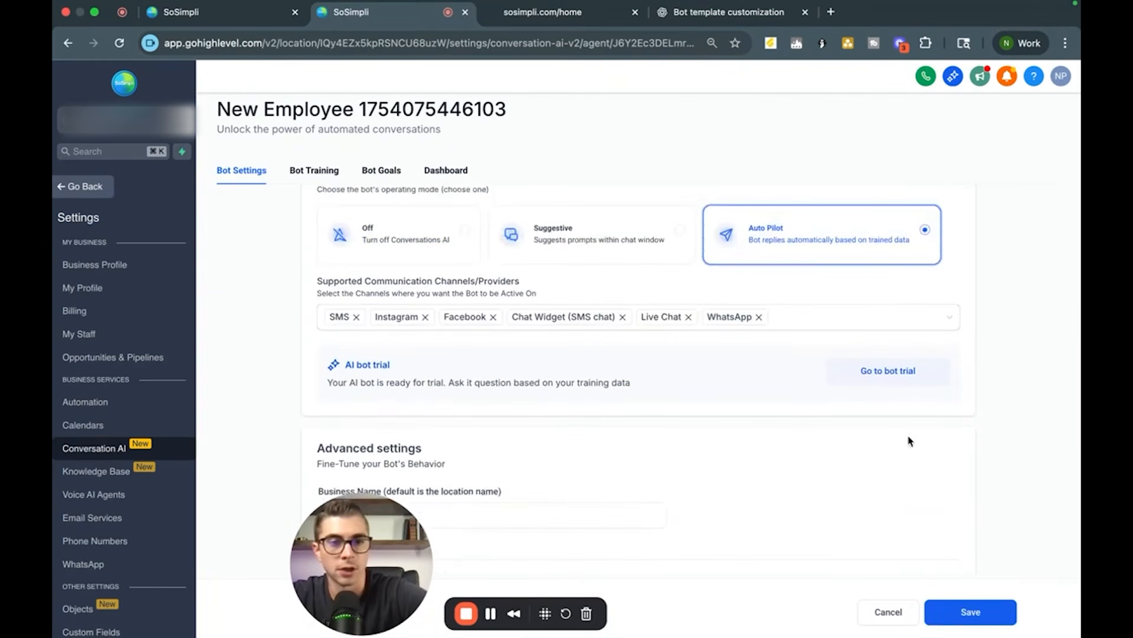
{"action": "scroll", "coordinate": [782, 433], "scroll_direction": "up", "scroll_amount": 2}
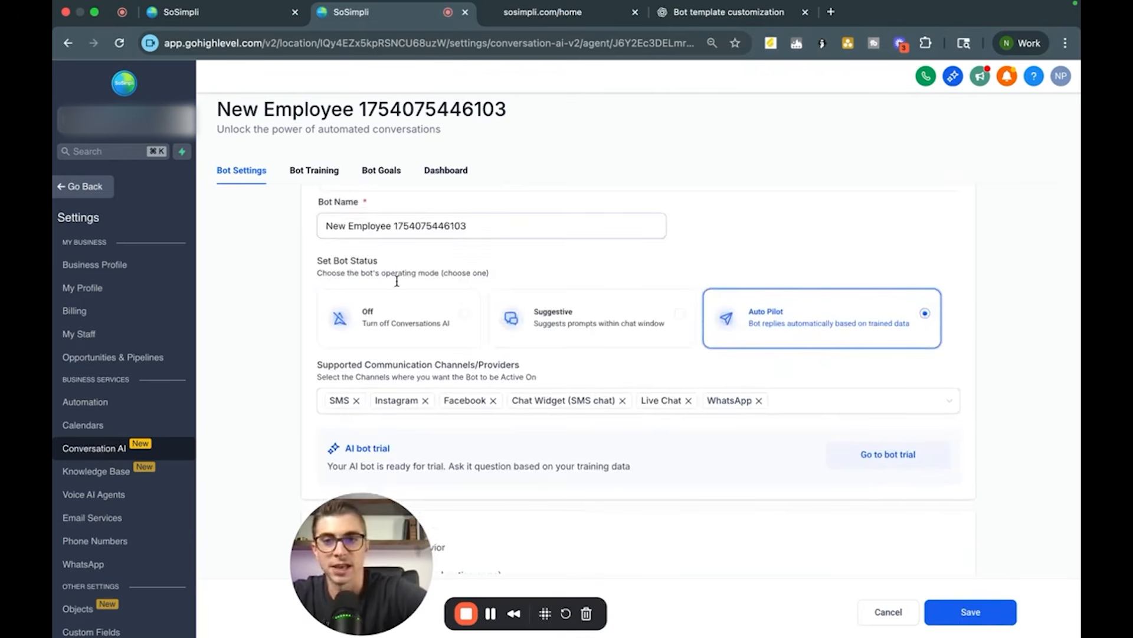
{"action": "left_click", "coordinate": [1002, 623]}
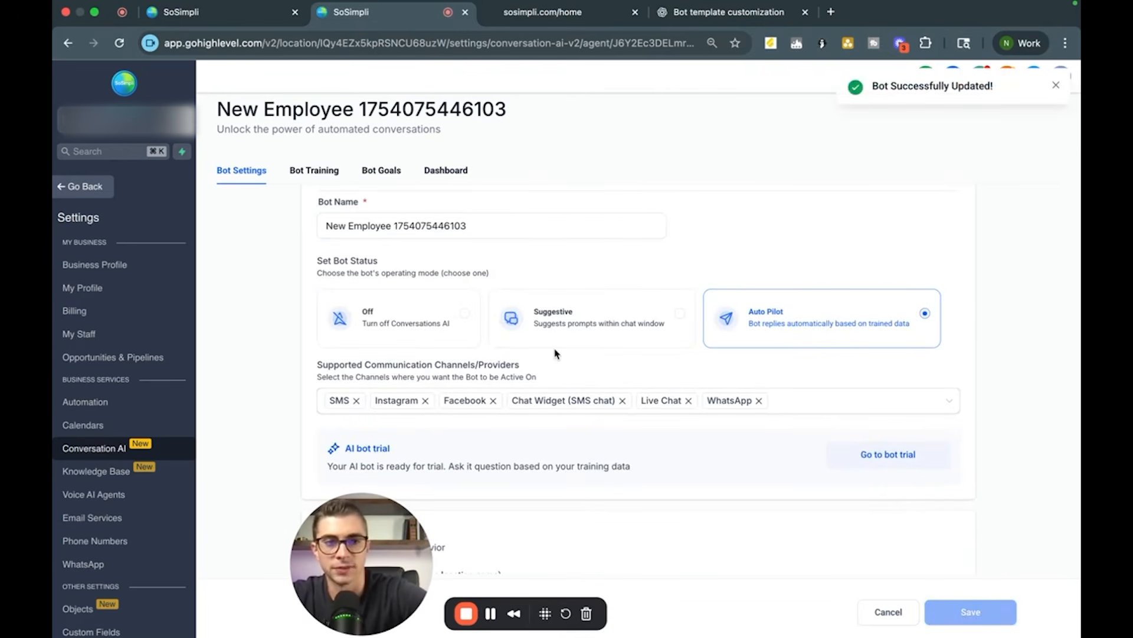
{"action": "left_click", "coordinate": [1057, 86]}
{"action": "scroll", "coordinate": [543, 308], "scroll_direction": "up", "scroll_amount": 2}
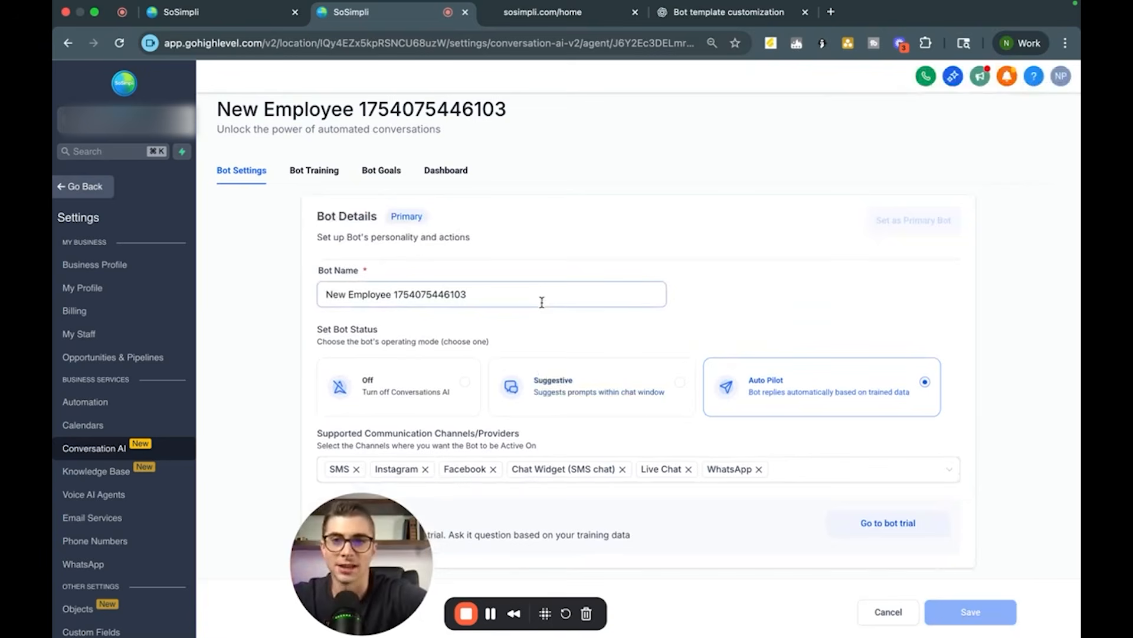
Step: Return to the Physio website and open the home page preview in a new tab
{"action": "left_click", "coordinate": [79, 185]}
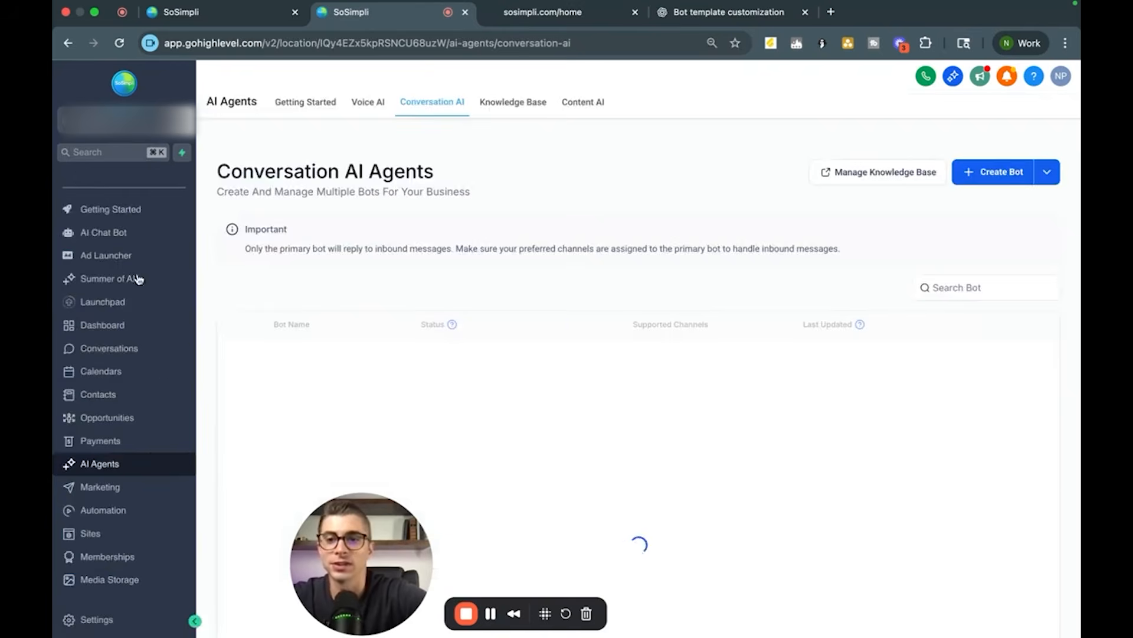
{"action": "left_click", "coordinate": [90, 533]}
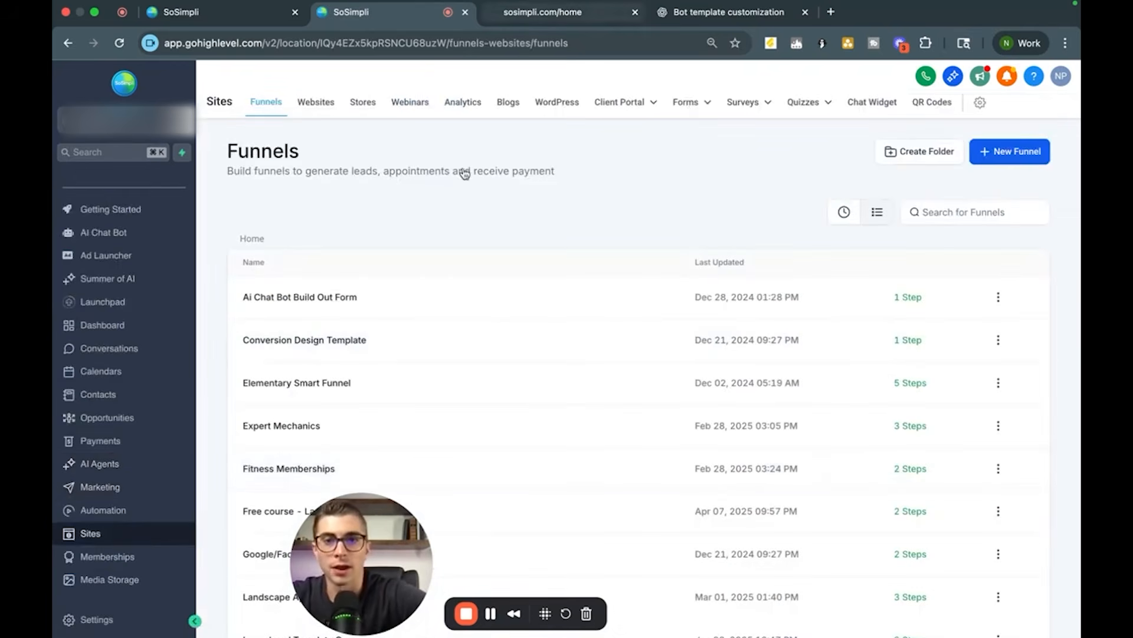
{"action": "left_click", "coordinate": [316, 102]}
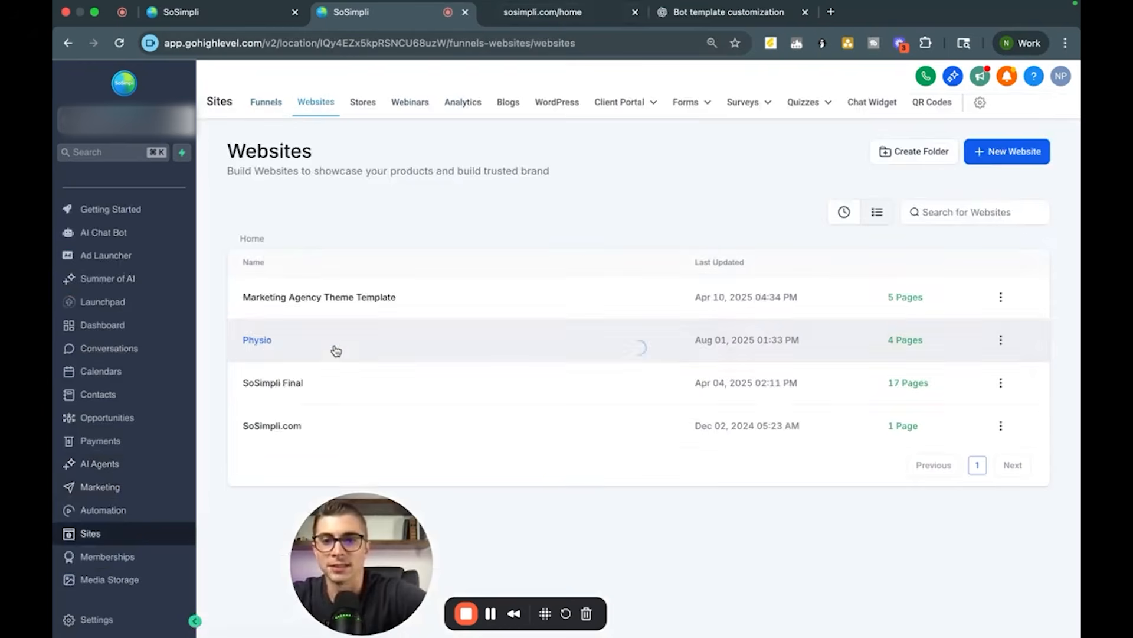
{"action": "left_click", "coordinate": [257, 341]}
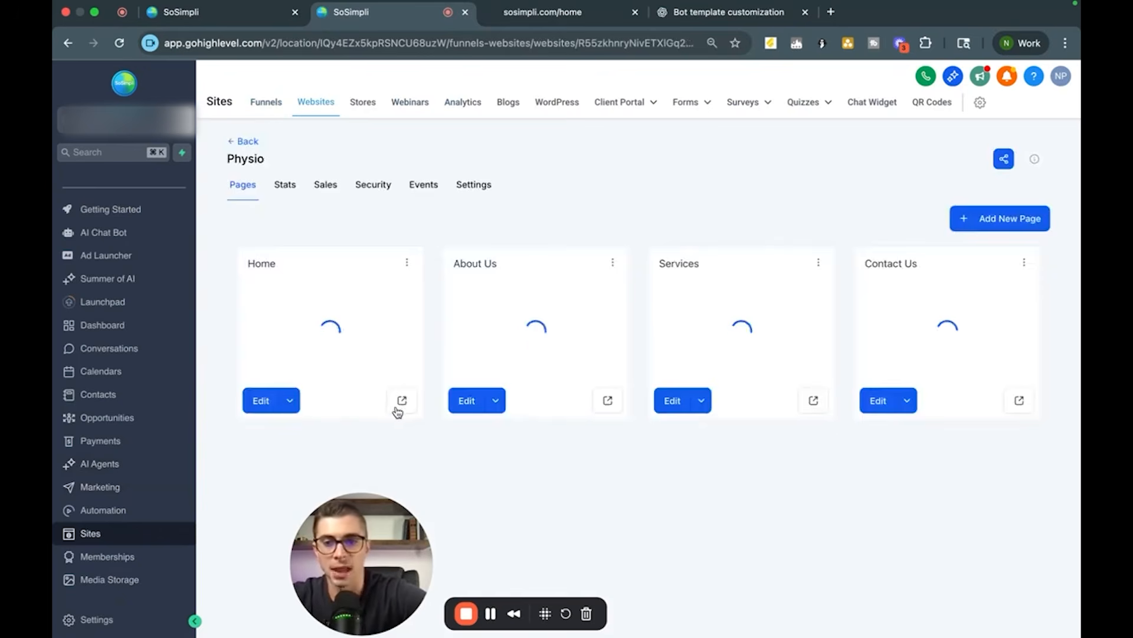
{"action": "left_click", "coordinate": [407, 402]}
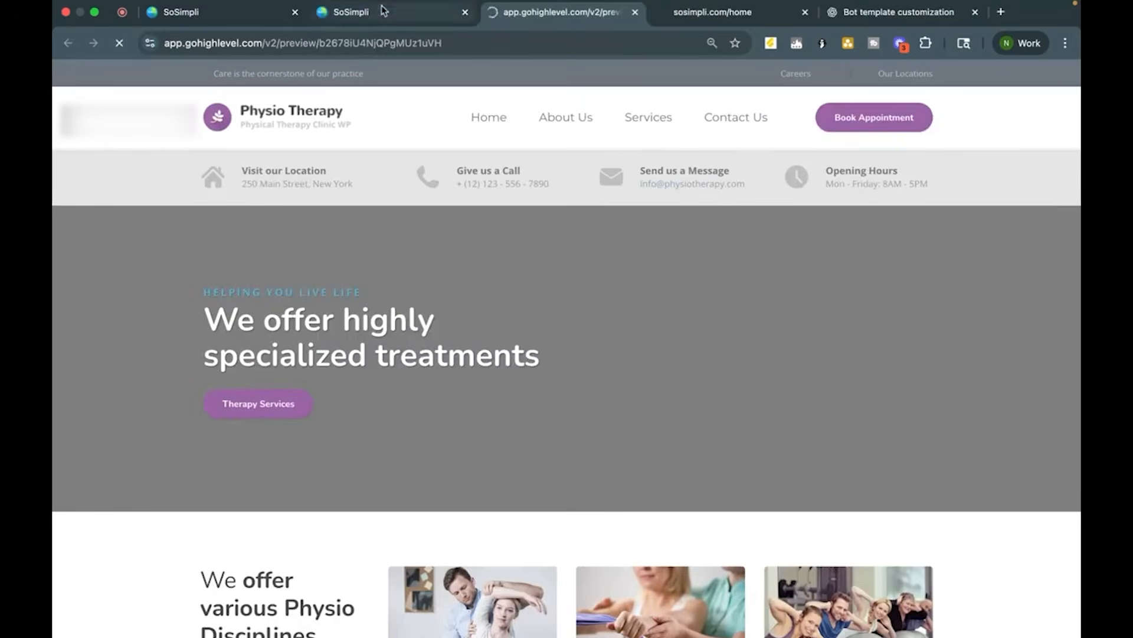
{"action": "left_click", "coordinate": [384, 10]}
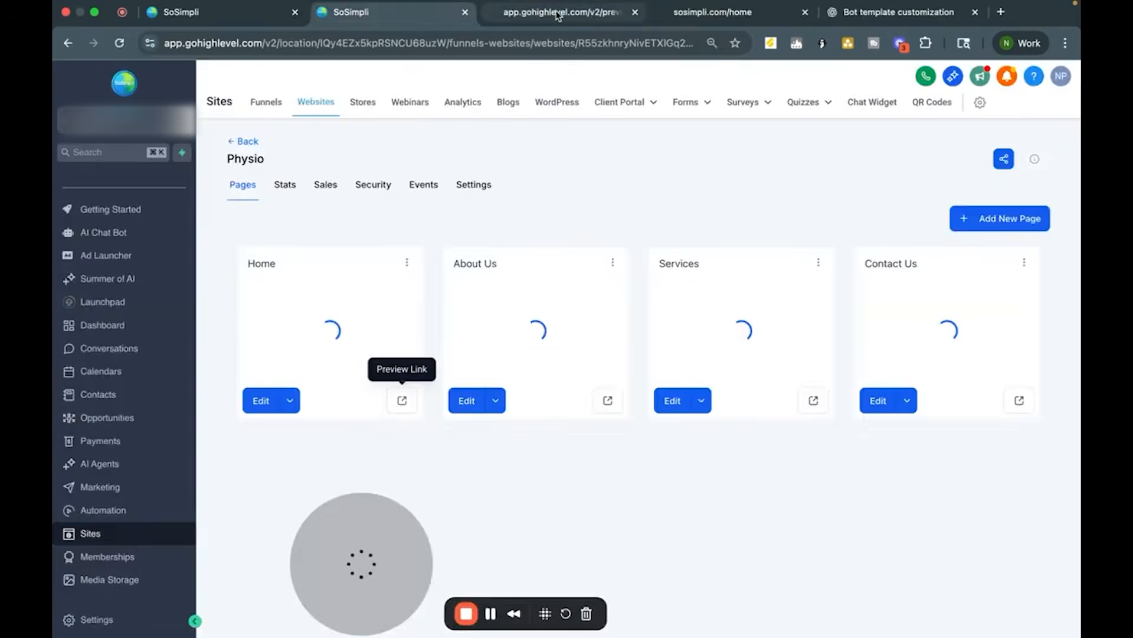
{"action": "left_click", "coordinate": [557, 15]}
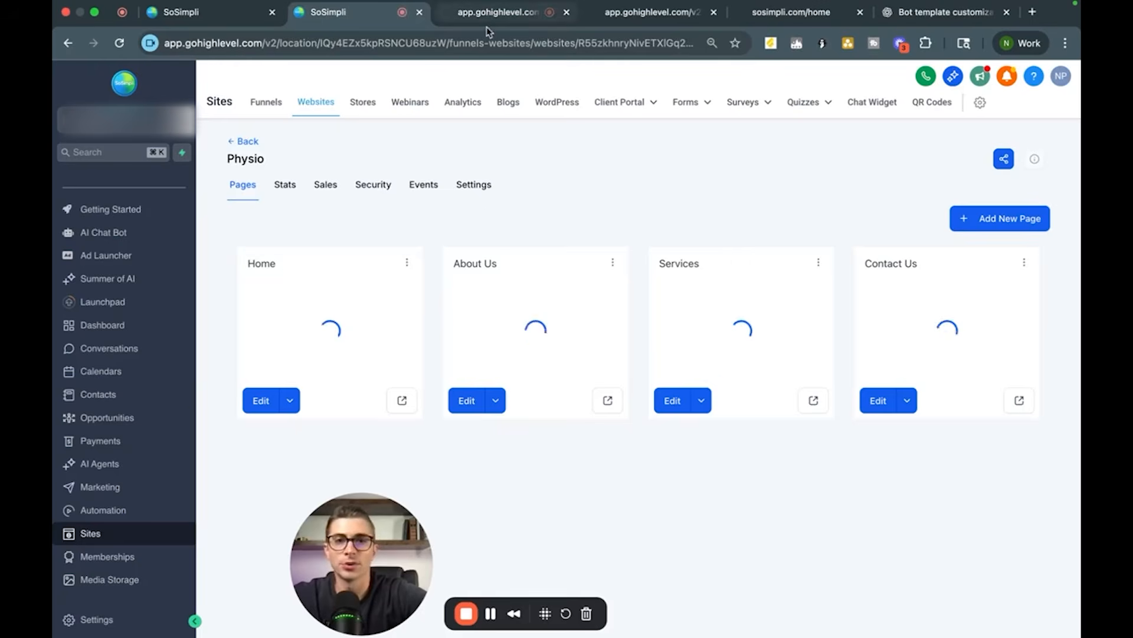
{"action": "left_click", "coordinate": [496, 12]}
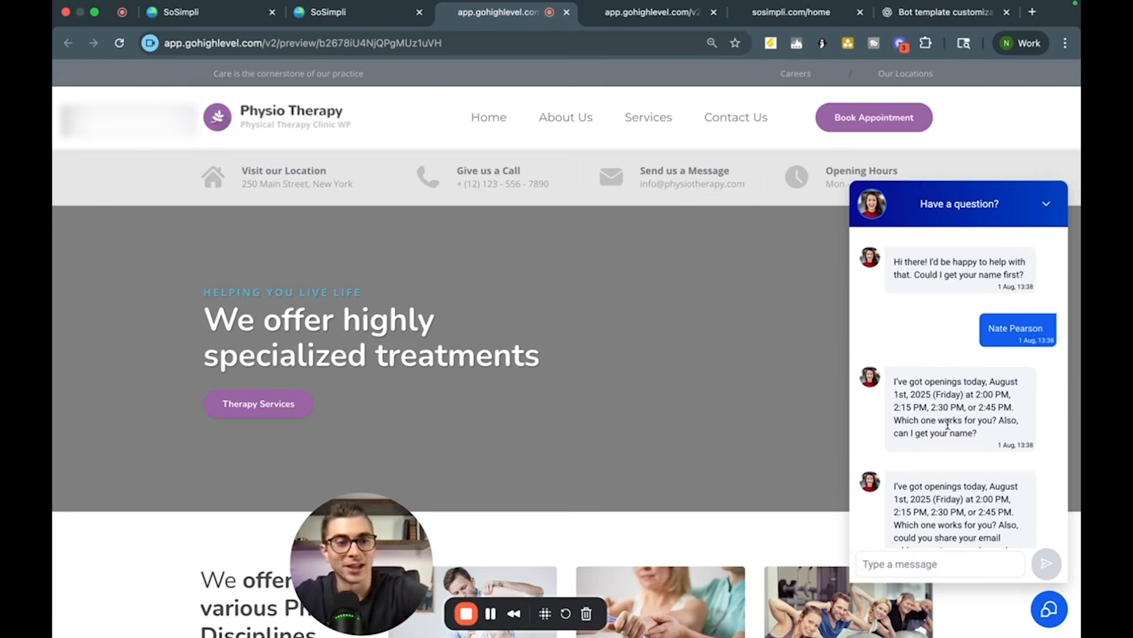
Step: Scroll through the appointment booking conversation in the website's chat widget
{"action": "scroll", "coordinate": [924, 348], "scroll_direction": "down", "scroll_amount": 1}
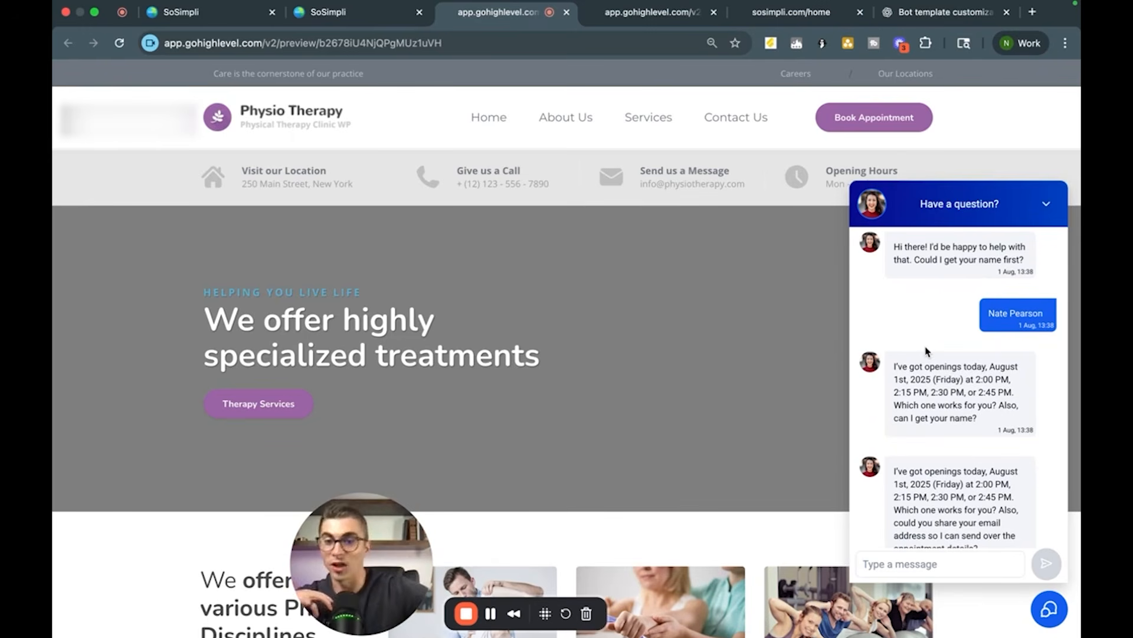
{"action": "scroll", "coordinate": [926, 352], "scroll_direction": "down", "scroll_amount": 2}
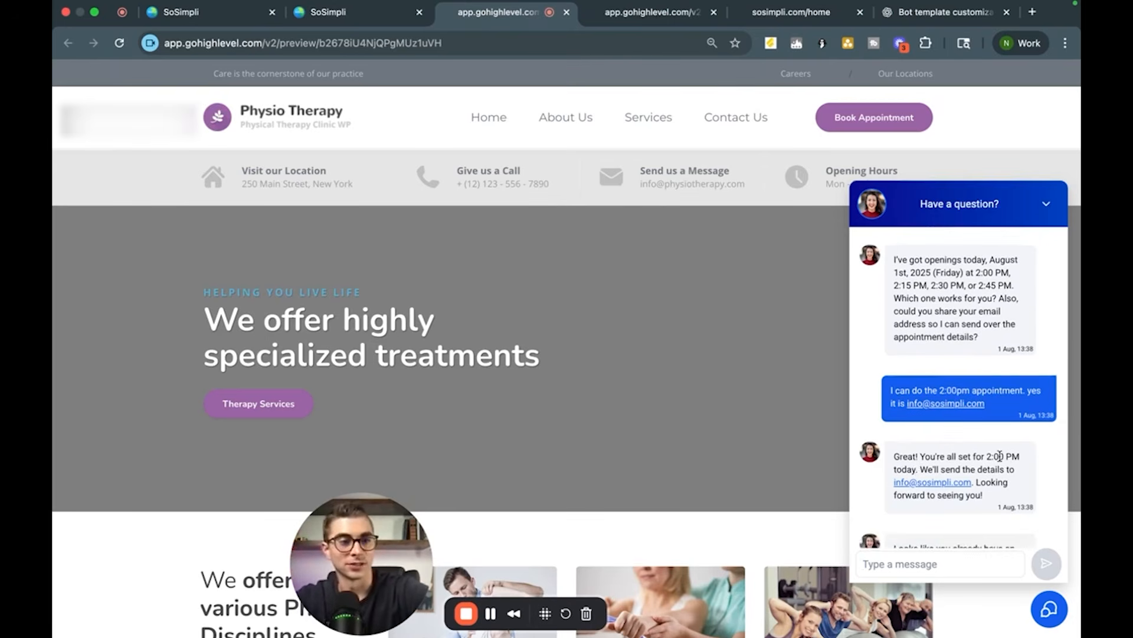
{"action": "scroll", "coordinate": [973, 445], "scroll_direction": "down", "scroll_amount": 2}
{"action": "scroll", "coordinate": [973, 446], "scroll_direction": "down", "scroll_amount": 3}
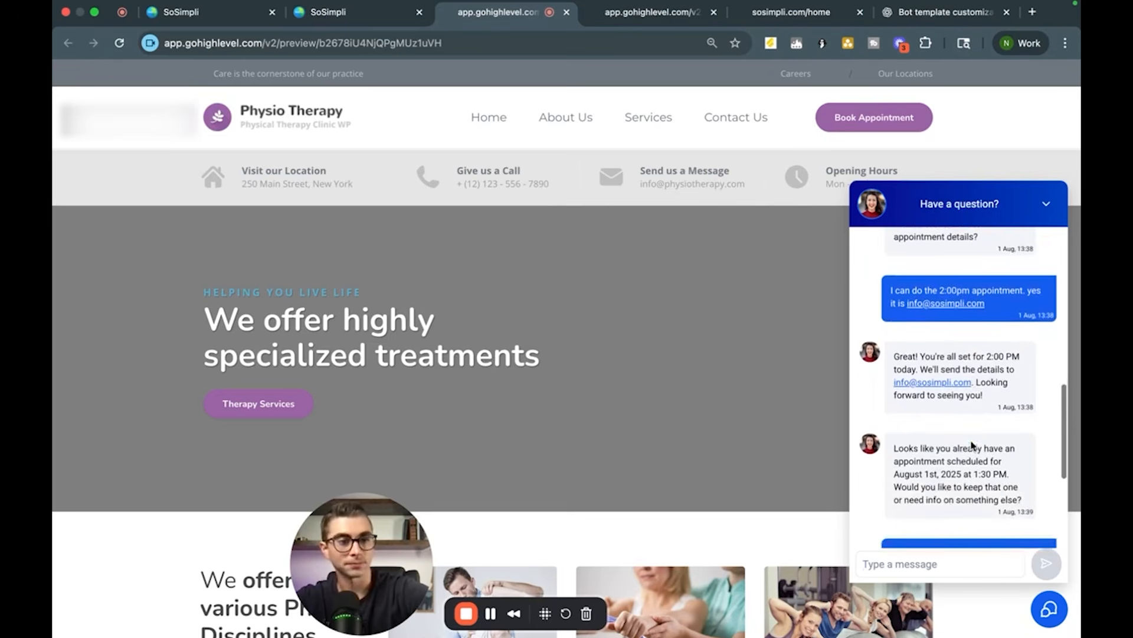
{"action": "scroll", "coordinate": [929, 482], "scroll_direction": "down", "scroll_amount": 1}
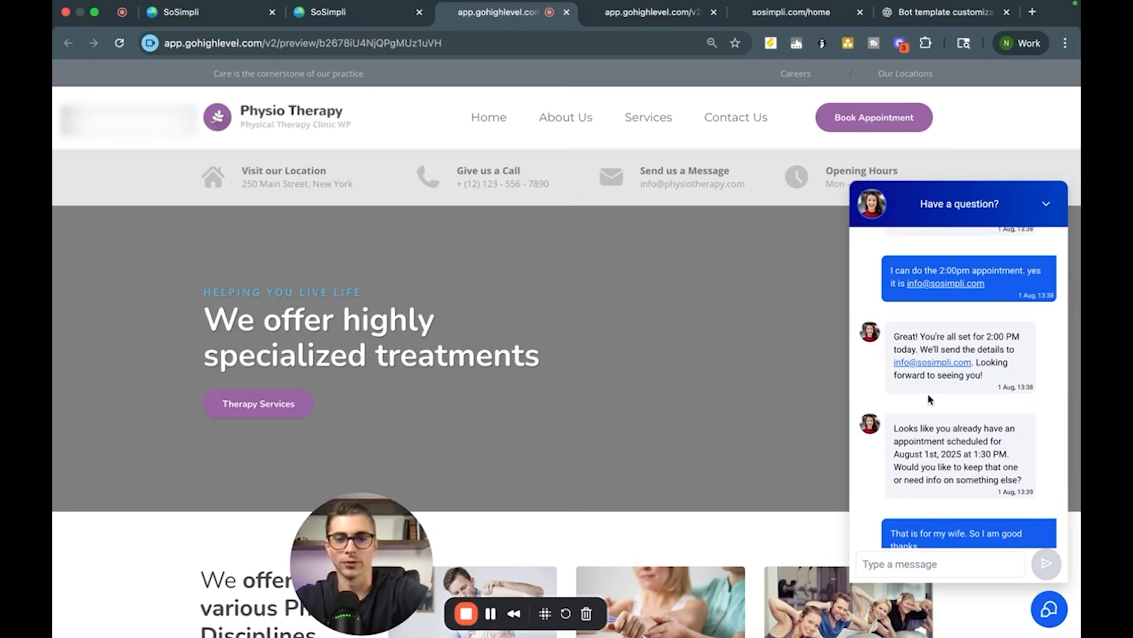
Step: Return to the sub-account and open its Integrations settings
{"action": "scroll", "coordinate": [929, 400], "scroll_direction": "down", "scroll_amount": 1}
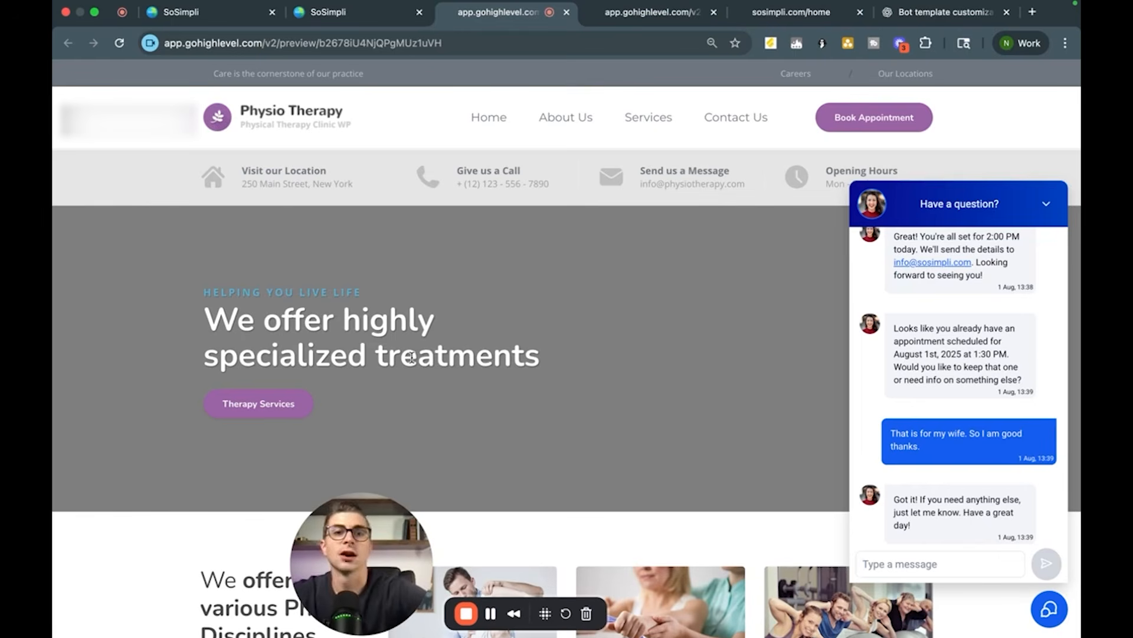
{"action": "left_click", "coordinate": [199, 13]}
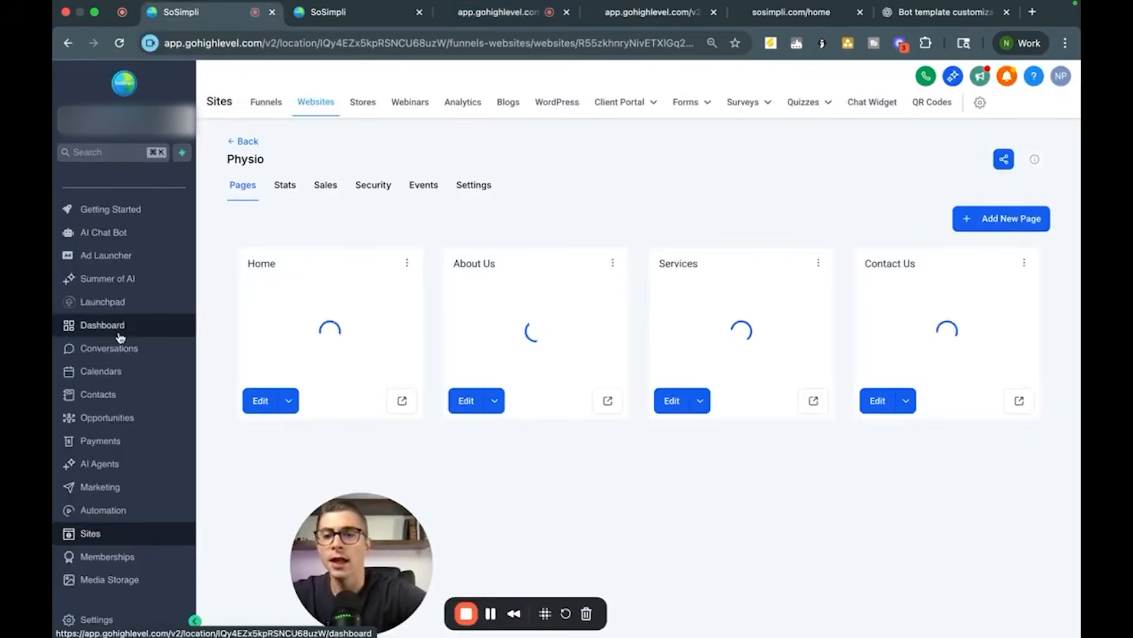
{"action": "left_click", "coordinate": [88, 624]}
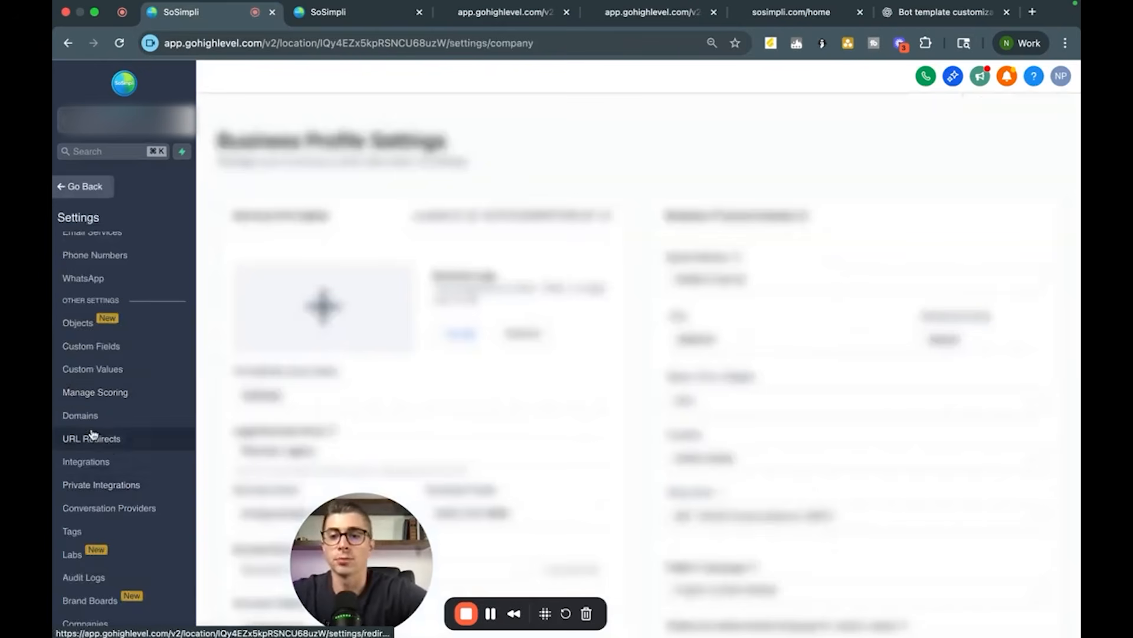
{"action": "left_click", "coordinate": [110, 466]}
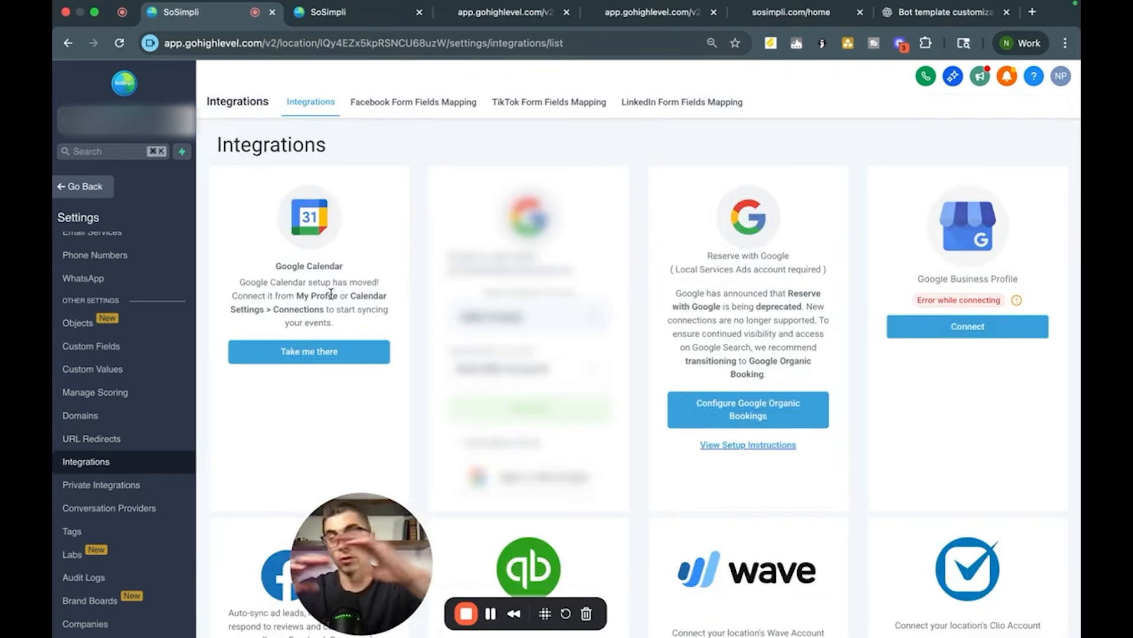
Step: Scroll through the Integrations page to review the available and connected integrations
{"action": "scroll", "coordinate": [331, 294], "scroll_direction": "down", "scroll_amount": 3}
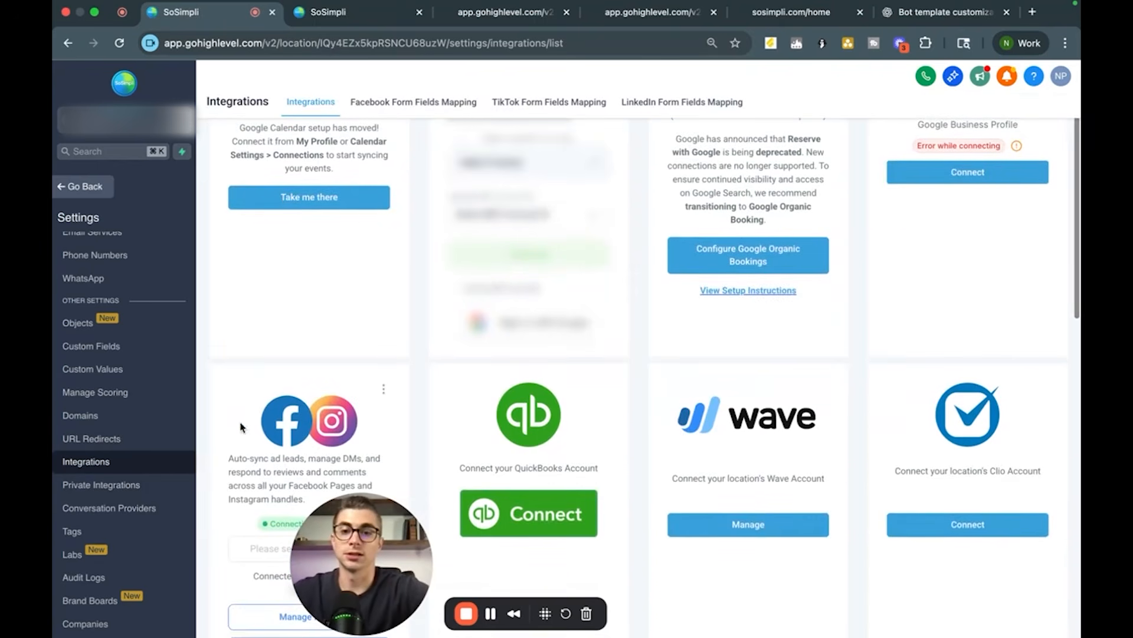
{"action": "scroll", "coordinate": [338, 376], "scroll_direction": "down", "scroll_amount": 3}
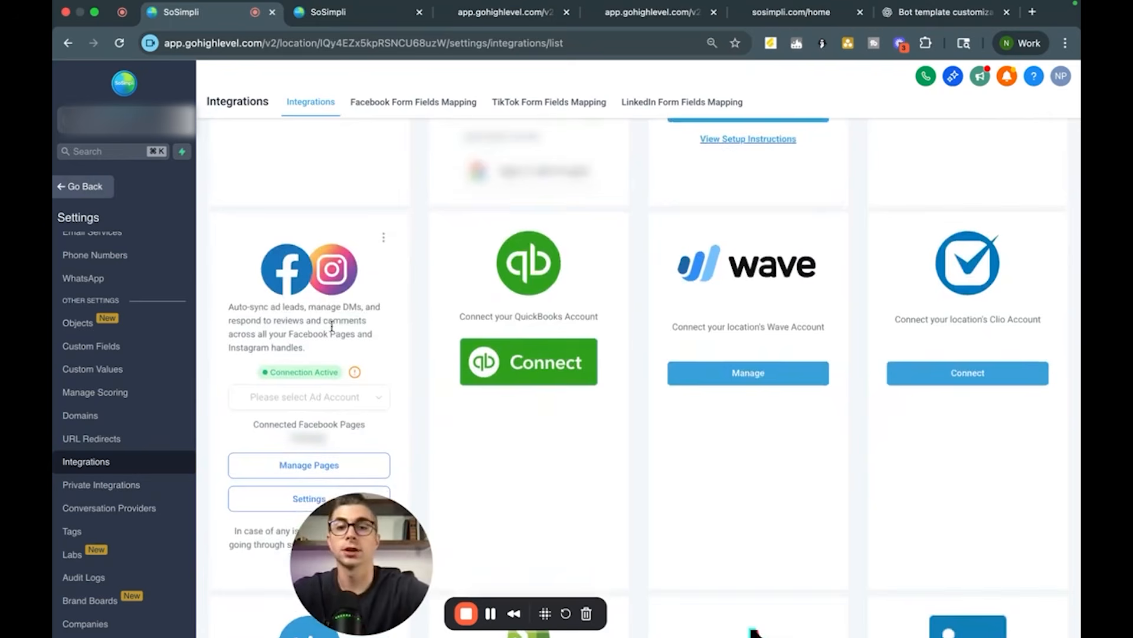
{"action": "scroll", "coordinate": [345, 284], "scroll_direction": "down", "scroll_amount": 1}
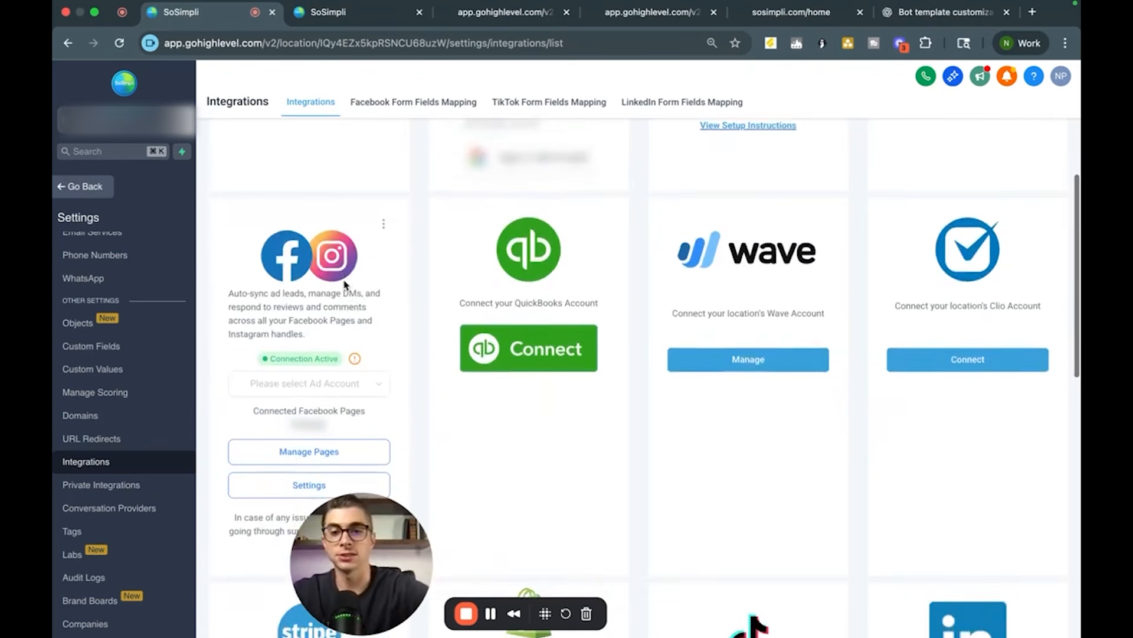
{"action": "scroll", "coordinate": [345, 284], "scroll_direction": "up", "scroll_amount": 2}
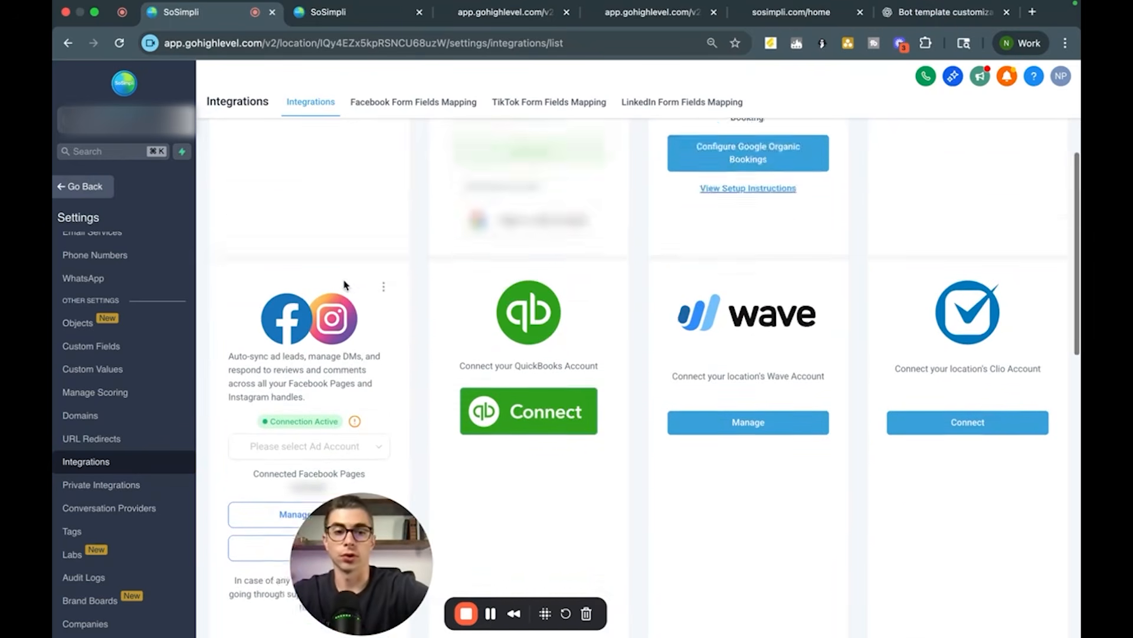
{"action": "scroll", "coordinate": [345, 284], "scroll_direction": "down", "scroll_amount": 4}
{"action": "scroll", "coordinate": [239, 221], "scroll_direction": "up", "scroll_amount": 6}
{"action": "scroll", "coordinate": [240, 221], "scroll_direction": "up", "scroll_amount": 4}
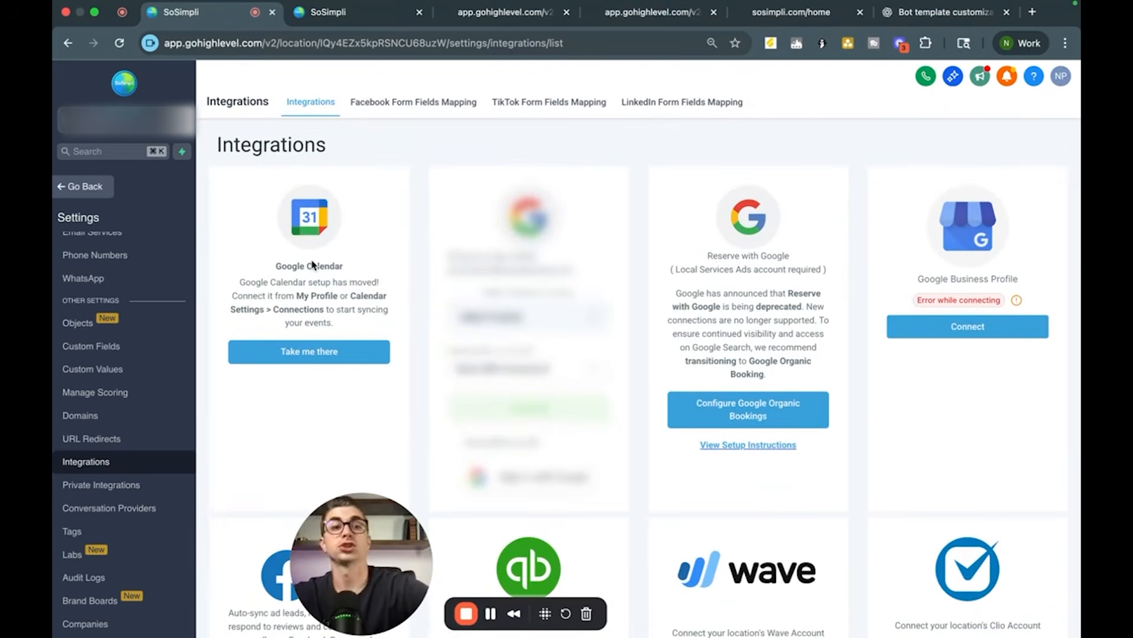
{"action": "scroll", "coordinate": [696, 341], "scroll_direction": "down", "scroll_amount": 15}
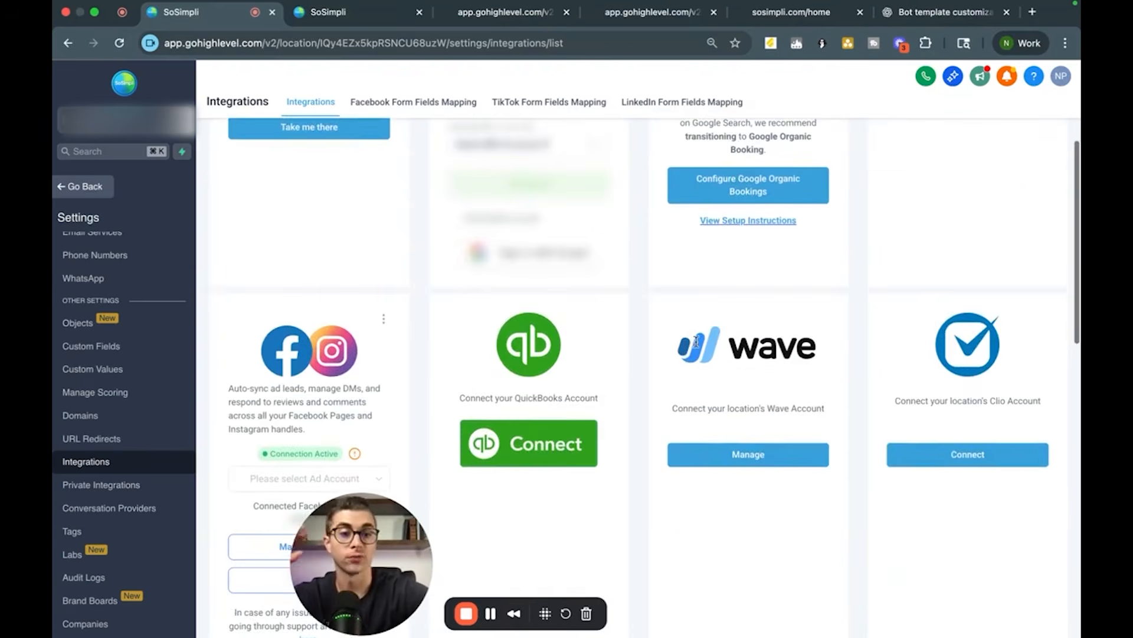
{"action": "scroll", "coordinate": [697, 346], "scroll_direction": "down", "scroll_amount": 2}
{"action": "scroll", "coordinate": [582, 239], "scroll_direction": "up", "scroll_amount": 20}
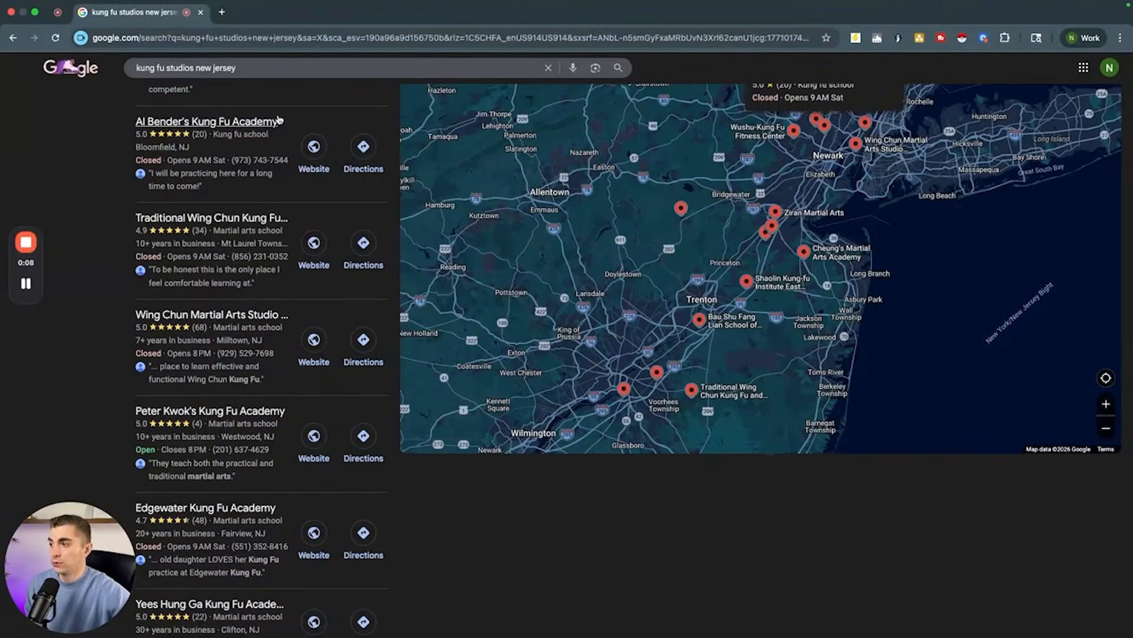
Step: Browse the Google search results for kung fu studios in New Jersey
{"action": "mouse_move", "coordinate": [205, 277]}
{"action": "scroll", "coordinate": [205, 278], "scroll_direction": "down", "scroll_amount": 1}
{"action": "scroll", "coordinate": [205, 278], "scroll_direction": "down", "scroll_amount": 1}
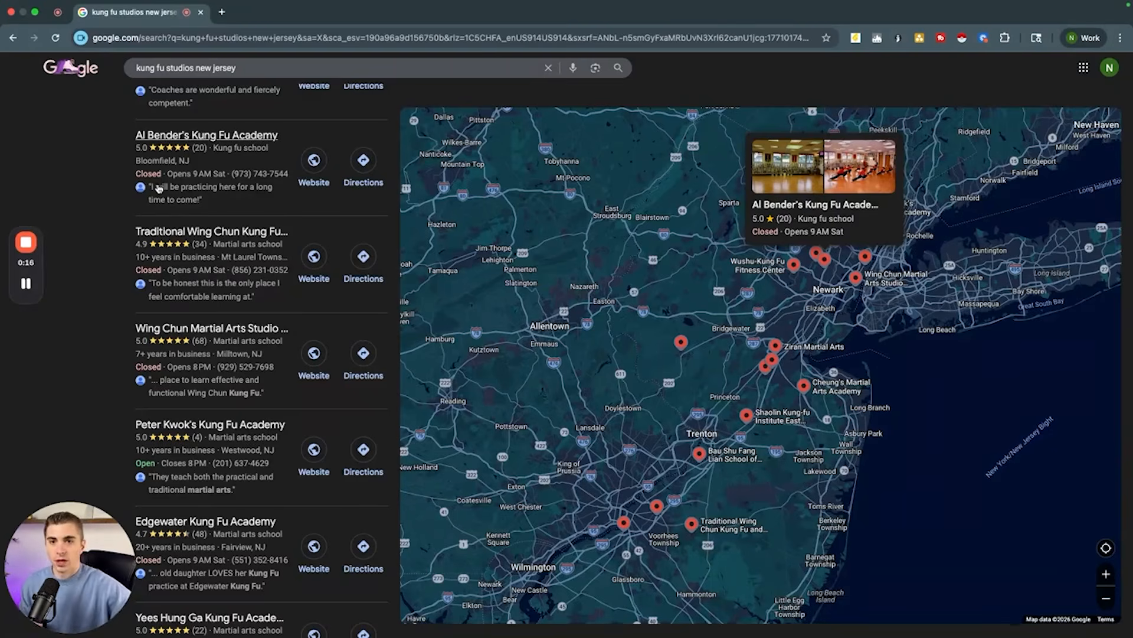
{"action": "scroll", "coordinate": [158, 189], "scroll_direction": "up", "scroll_amount": 2}
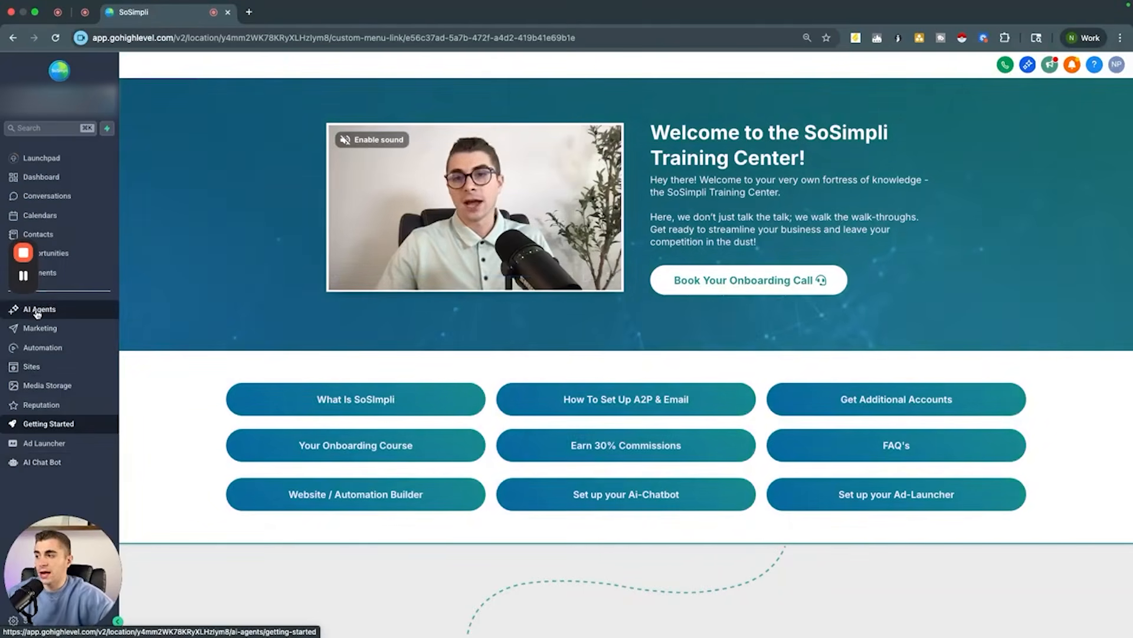
Step: Start creating a custom Voice AI agent from the AI Agents getting-started page
{"action": "left_click", "coordinate": [37, 311]}
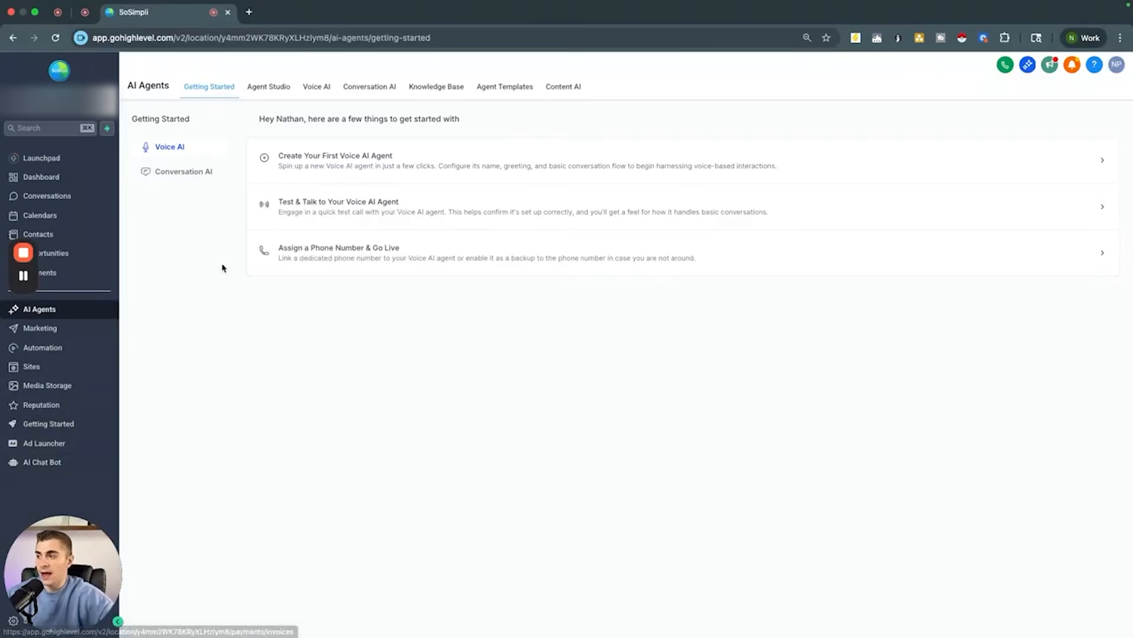
{"action": "left_click", "coordinate": [326, 157]}
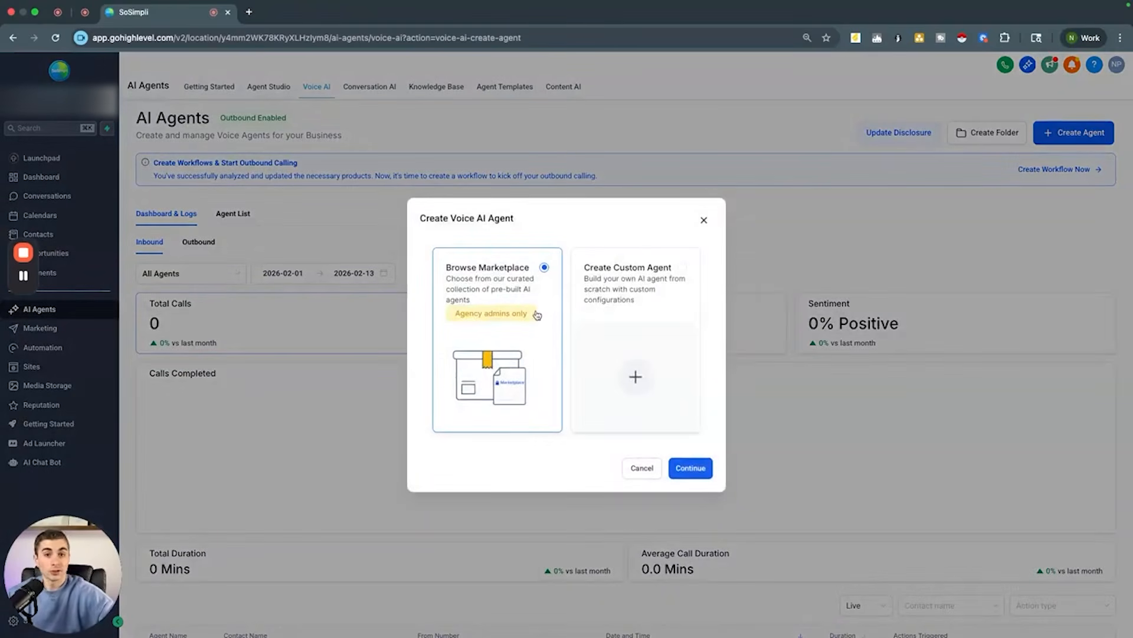
{"action": "left_click", "coordinate": [626, 290]}
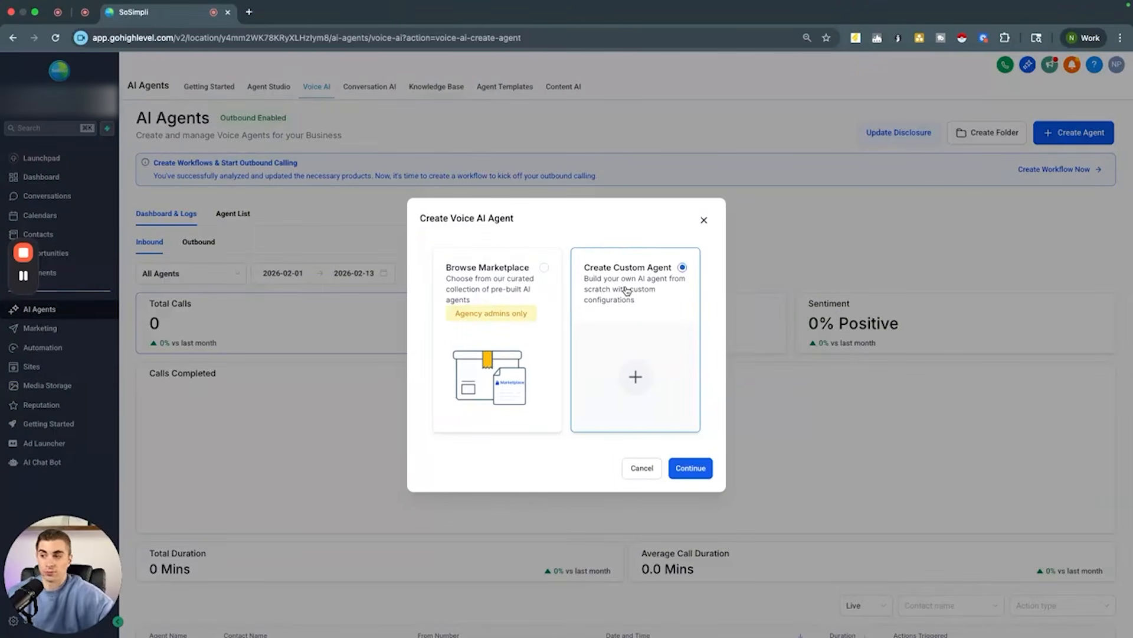
{"action": "left_click", "coordinate": [691, 469]}
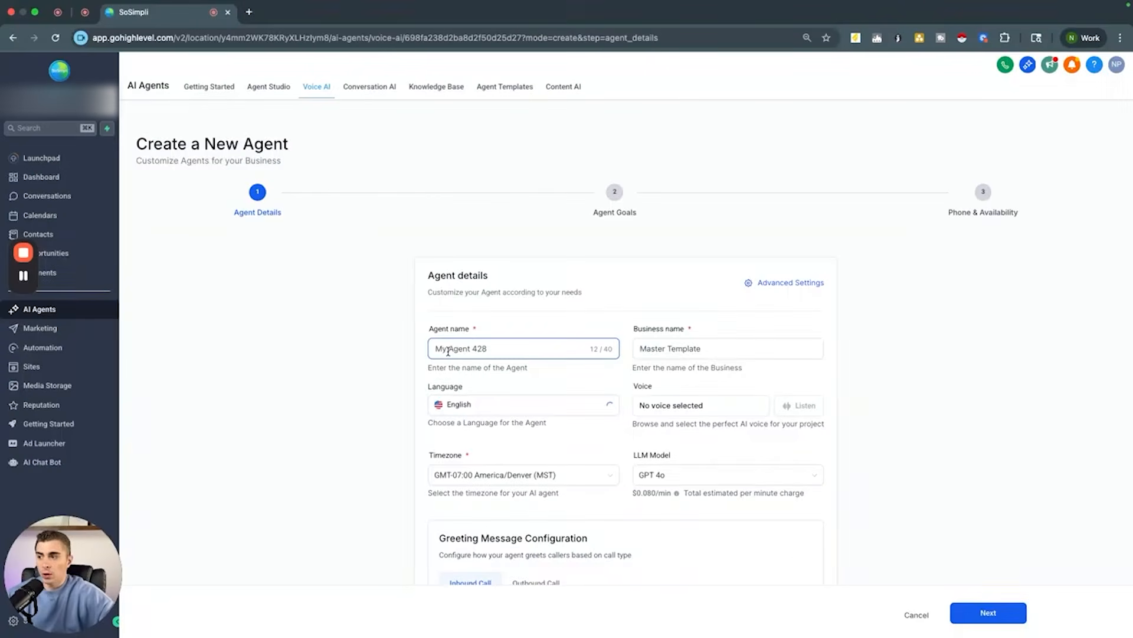
Step: Set the agent name to Kung Fu Agent and the business name to Kung Fu Test
{"action": "scroll", "coordinate": [458, 282], "scroll_direction": "down", "scroll_amount": 2}
{"action": "left_click_drag", "start_coordinate": [437, 269], "coordinate": [488, 270]}
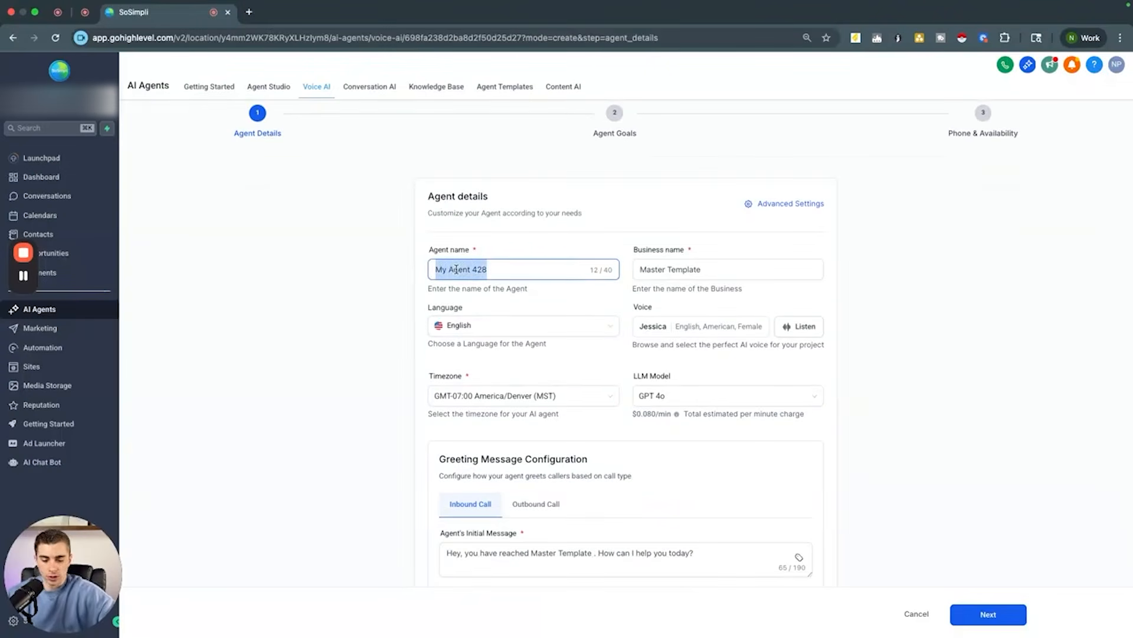
{"action": "type", "text": "Kung Fu Agent"}
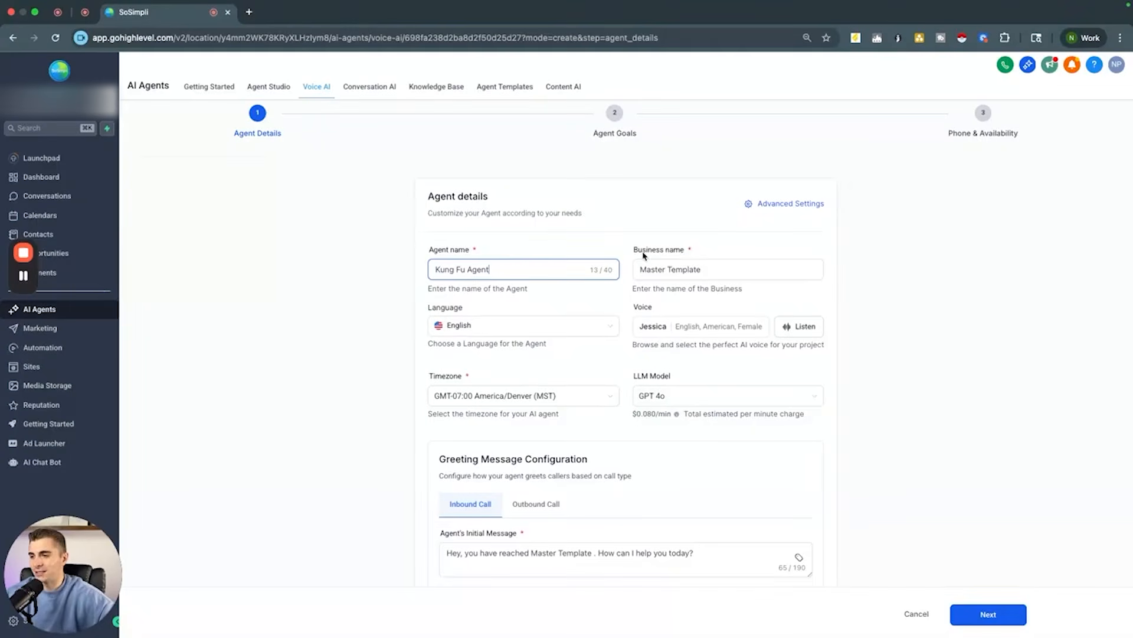
{"action": "left_click", "coordinate": [684, 265]}
{"action": "triple_click", "coordinate": [685, 264]}
{"action": "type", "text": "Ku"}
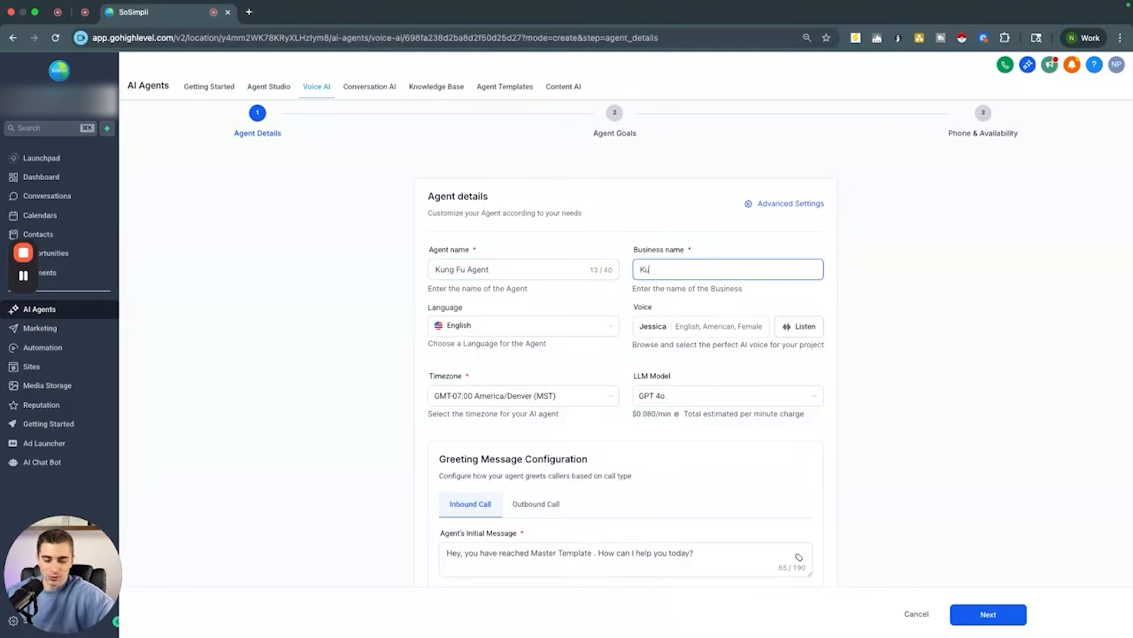
{"action": "type", "text": "ng Fu Test"}
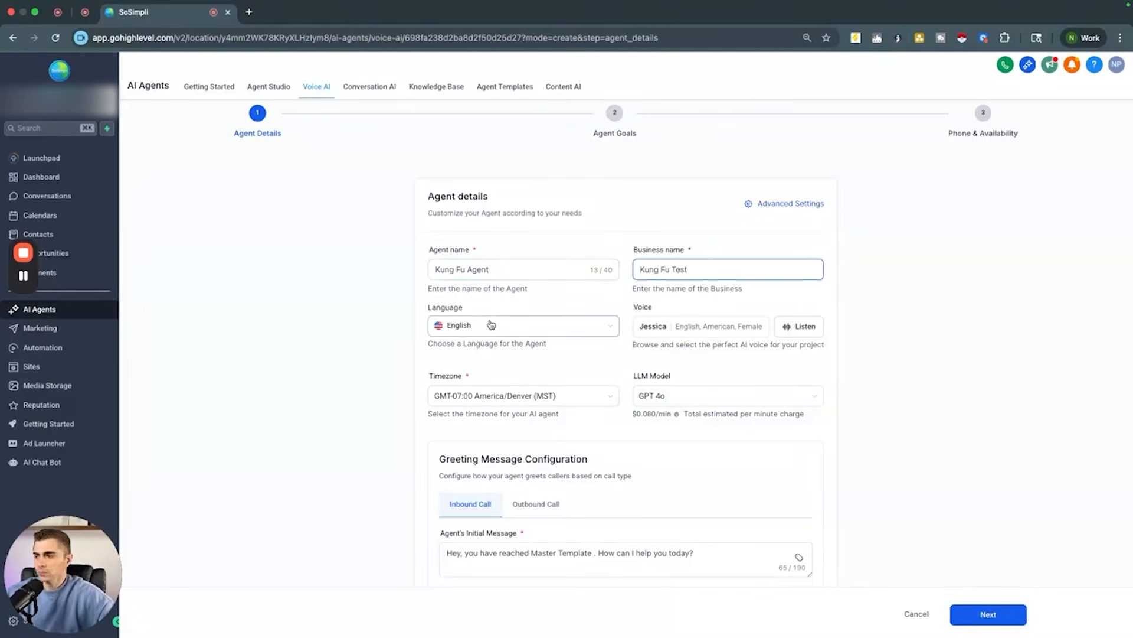
Step: Browse the voice library and the My Voices list, then close the voice selection
{"action": "left_click", "coordinate": [673, 331]}
{"action": "scroll", "coordinate": [434, 466], "scroll_direction": "down", "scroll_amount": 10}
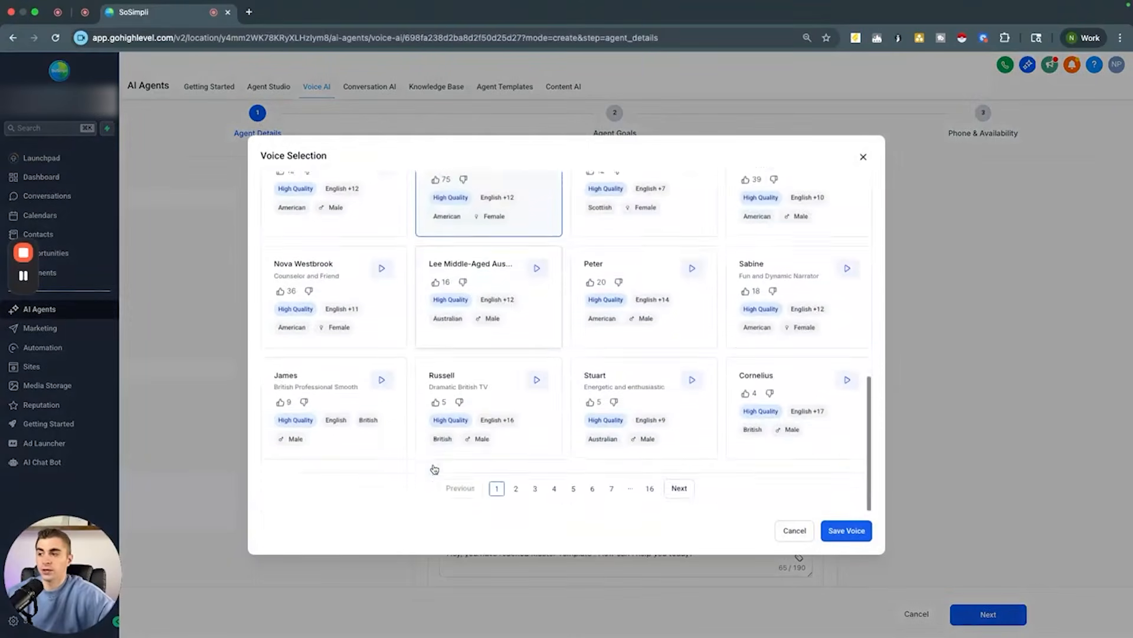
{"action": "scroll", "coordinate": [433, 469], "scroll_direction": "up", "scroll_amount": 10}
{"action": "scroll", "coordinate": [434, 469], "scroll_direction": "down", "scroll_amount": 8}
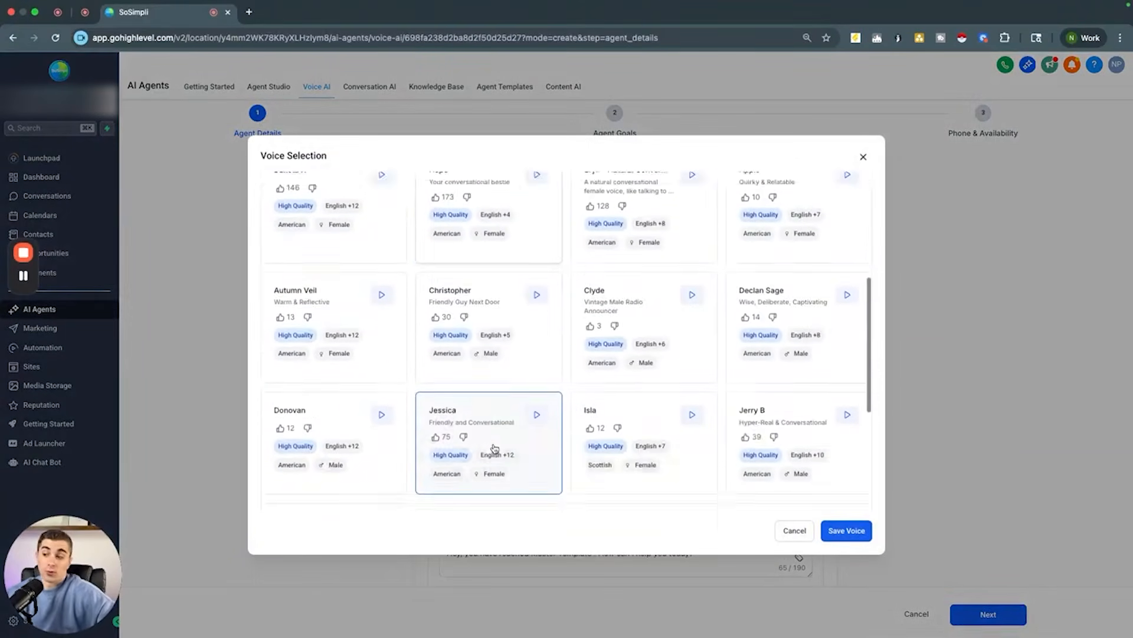
{"action": "scroll", "coordinate": [494, 449], "scroll_direction": "up", "scroll_amount": 8}
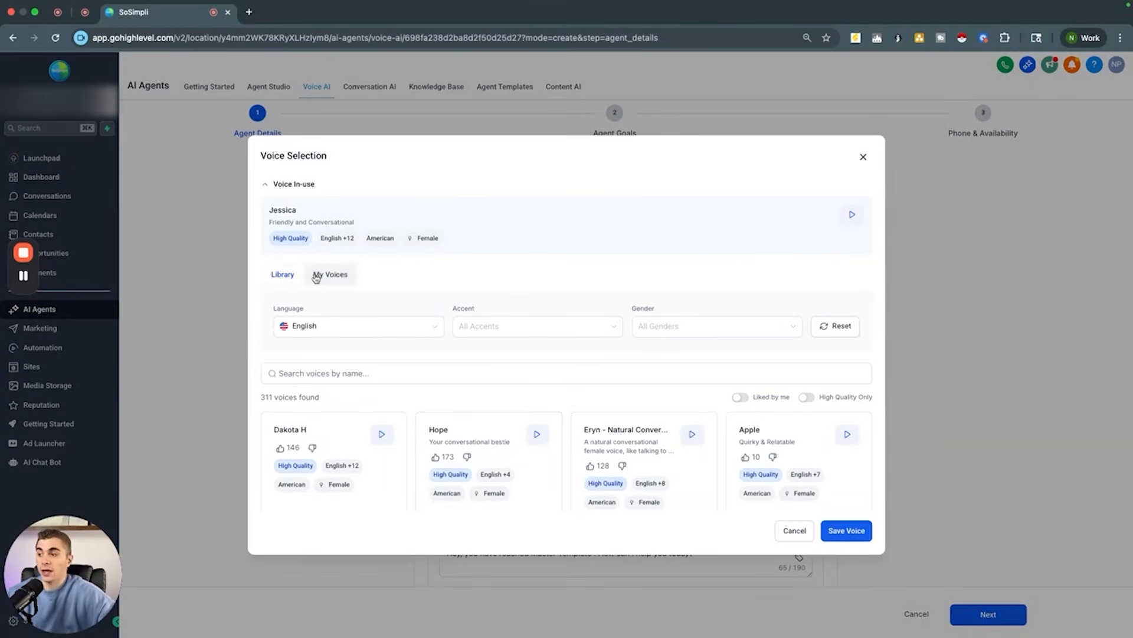
{"action": "left_click", "coordinate": [328, 284]}
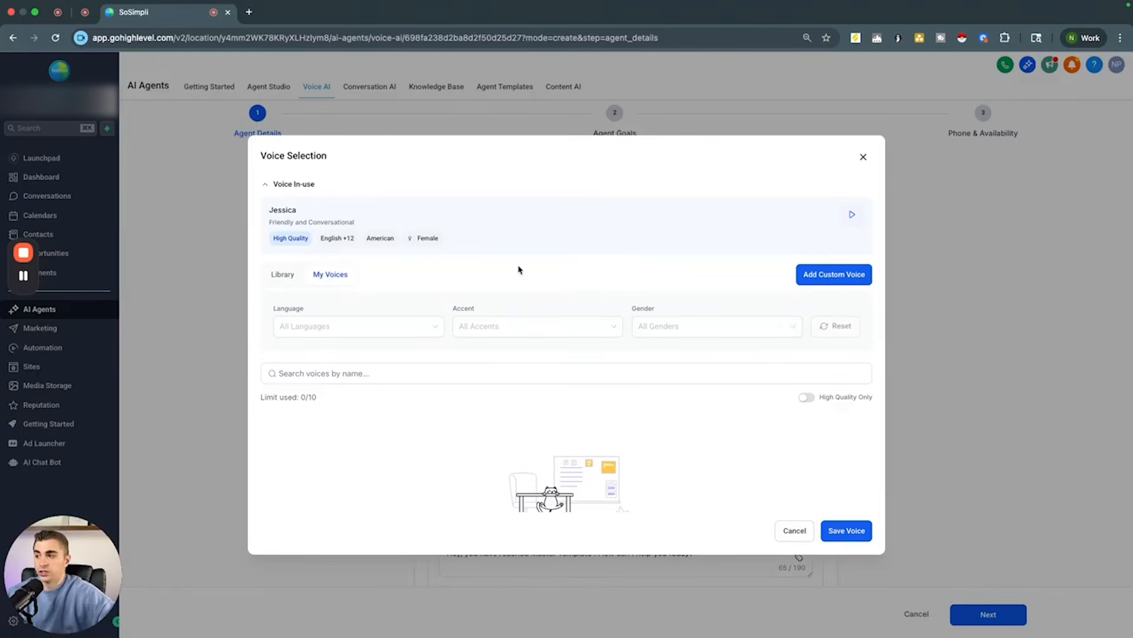
{"action": "left_click", "coordinate": [863, 158]}
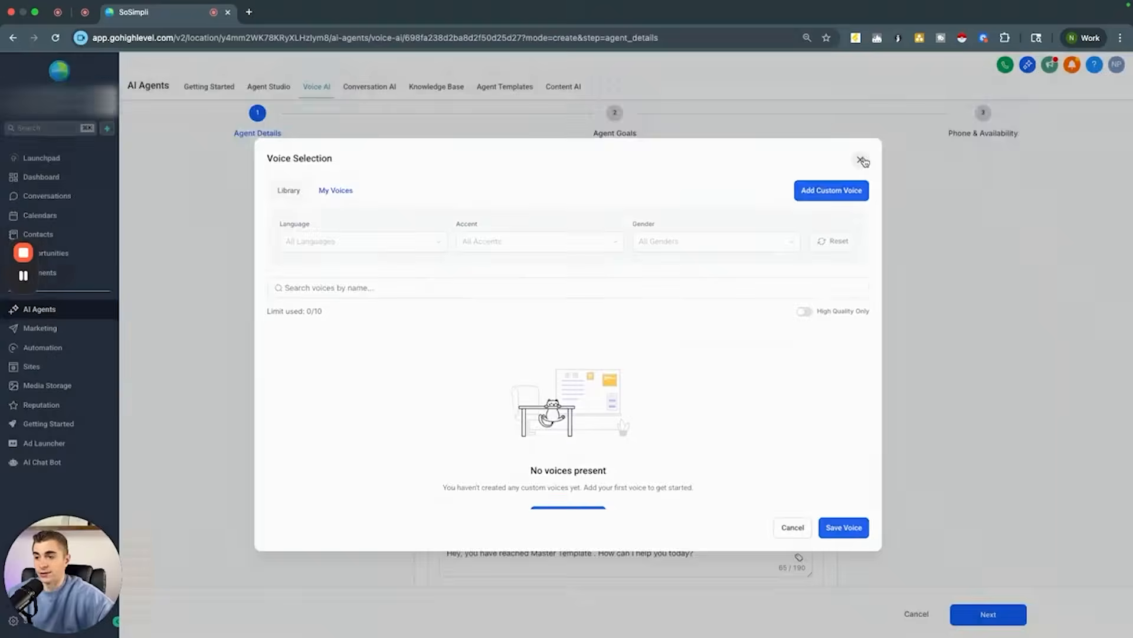
Step: Change the inbound greeting's business name to Kung Fu Business and continue to Agent Goals
{"action": "scroll", "coordinate": [519, 348], "scroll_direction": "down", "scroll_amount": 1}
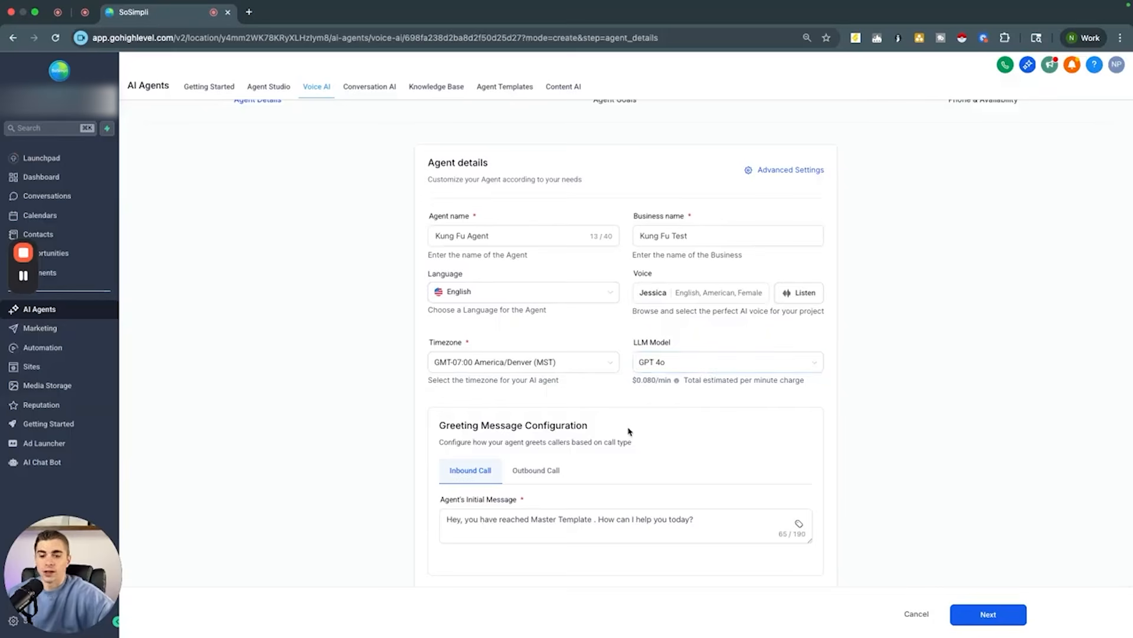
{"action": "scroll", "coordinate": [627, 430], "scroll_direction": "down", "scroll_amount": 2}
{"action": "left_click", "coordinate": [527, 455]}
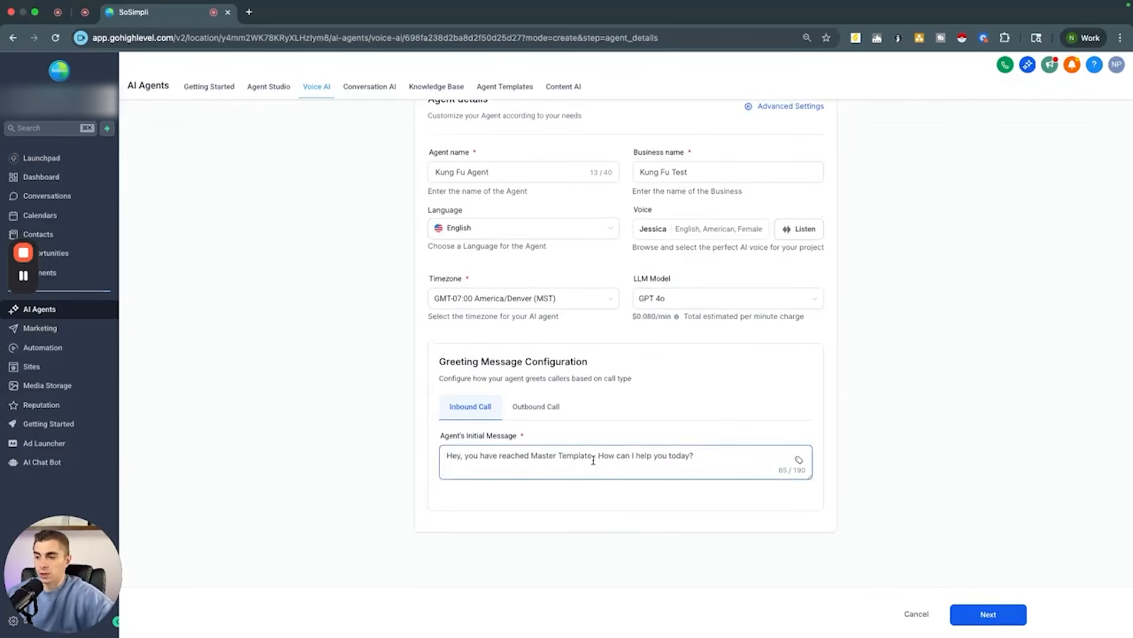
{"action": "left_click_drag", "start_coordinate": [592, 456], "coordinate": [529, 459]}
{"action": "key", "text": "BackSpace"}
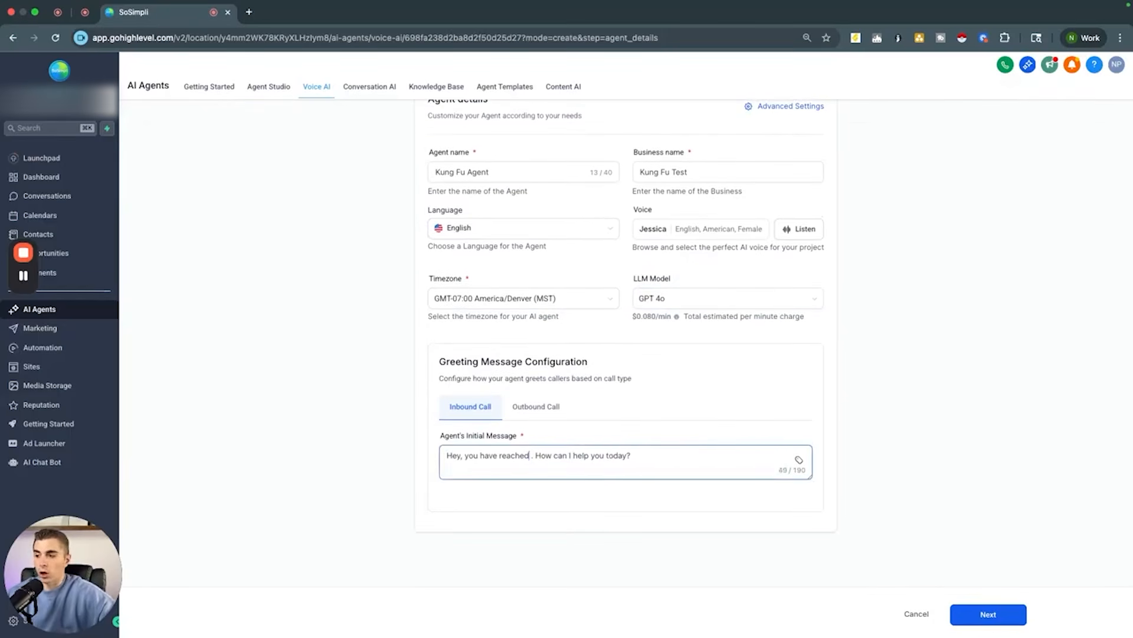
{"action": "type", "text": "Kung Fu"}
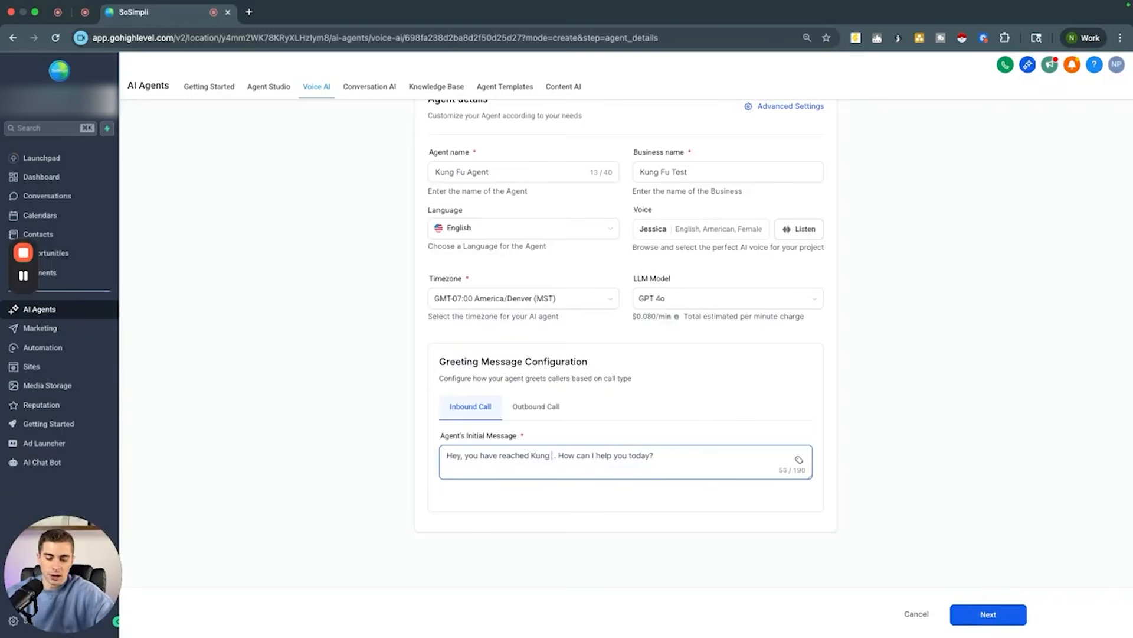
{"action": "type", "text": " Business"}
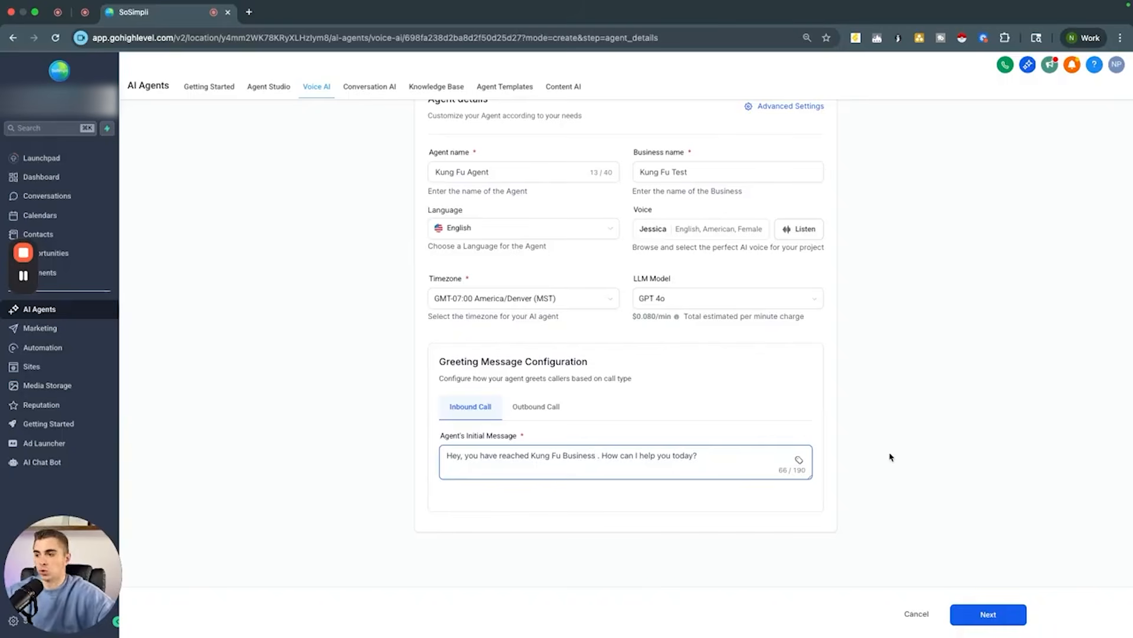
{"action": "left_click", "coordinate": [989, 613]}
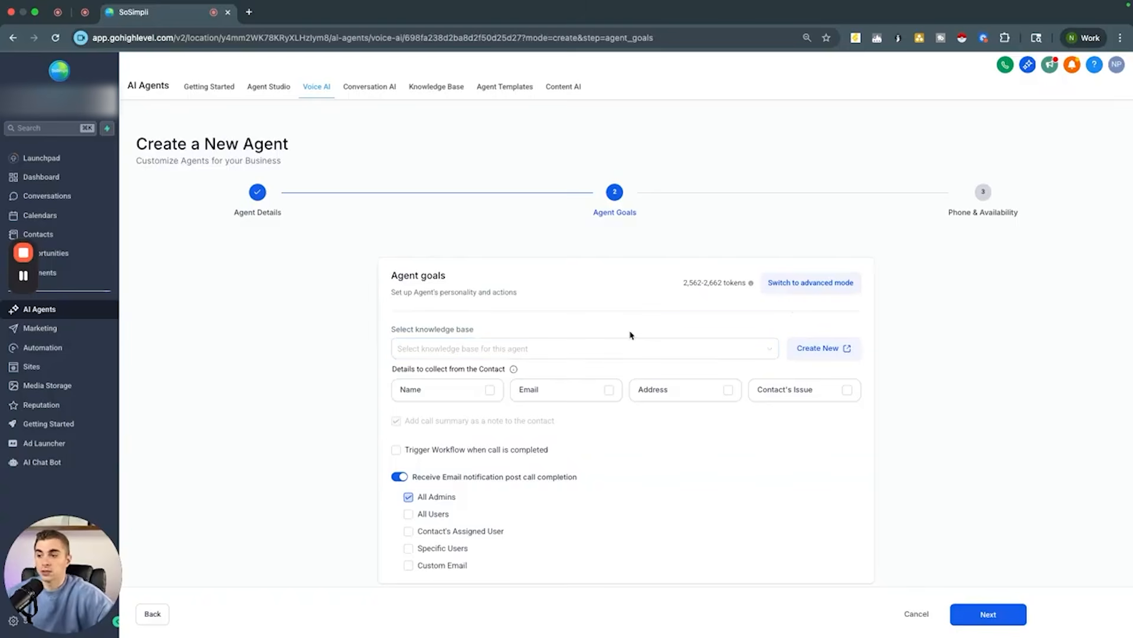
Step: Open the Test - Kung Fu knowledge base in a new tab and review its web crawler sources and Add Source options
{"action": "left_click", "coordinate": [830, 348]}
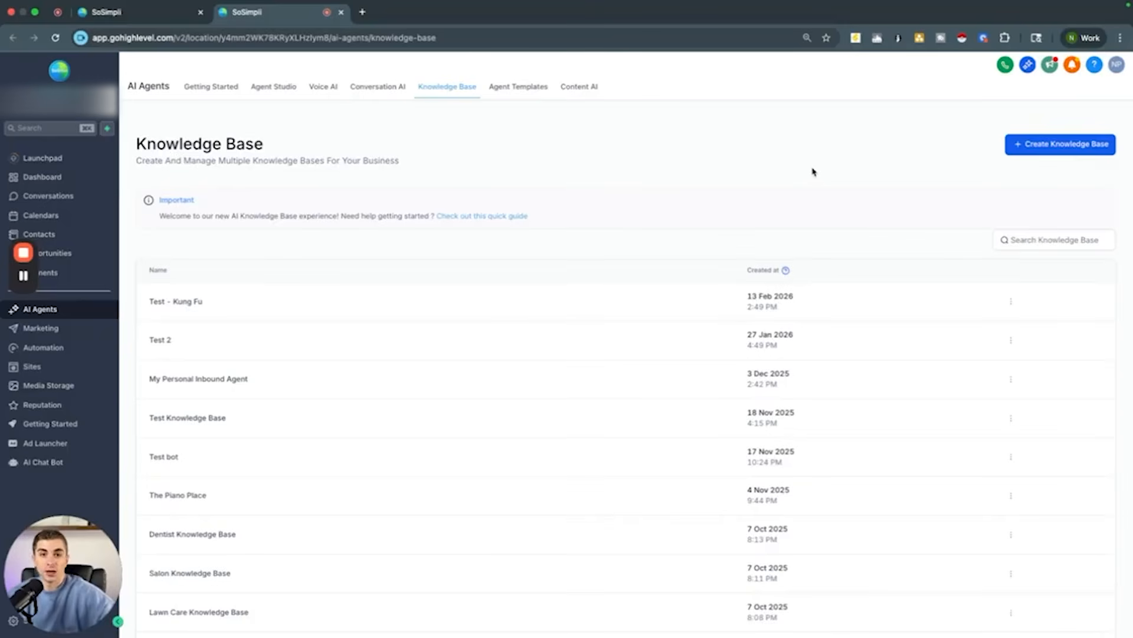
{"action": "left_click", "coordinate": [181, 300]}
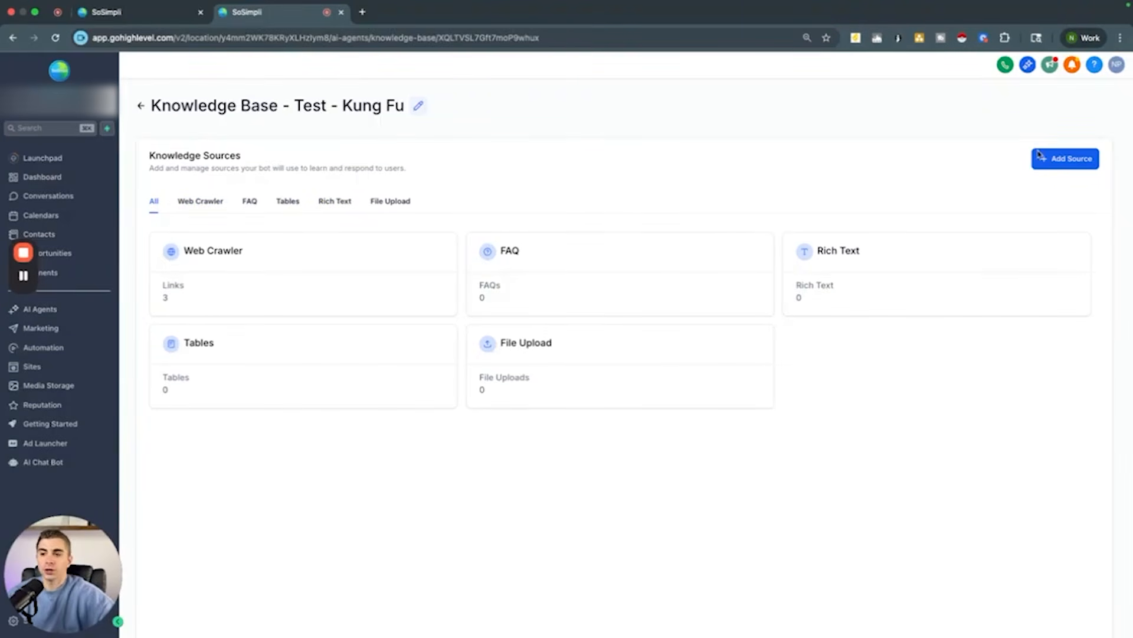
{"action": "left_click", "coordinate": [1068, 160]}
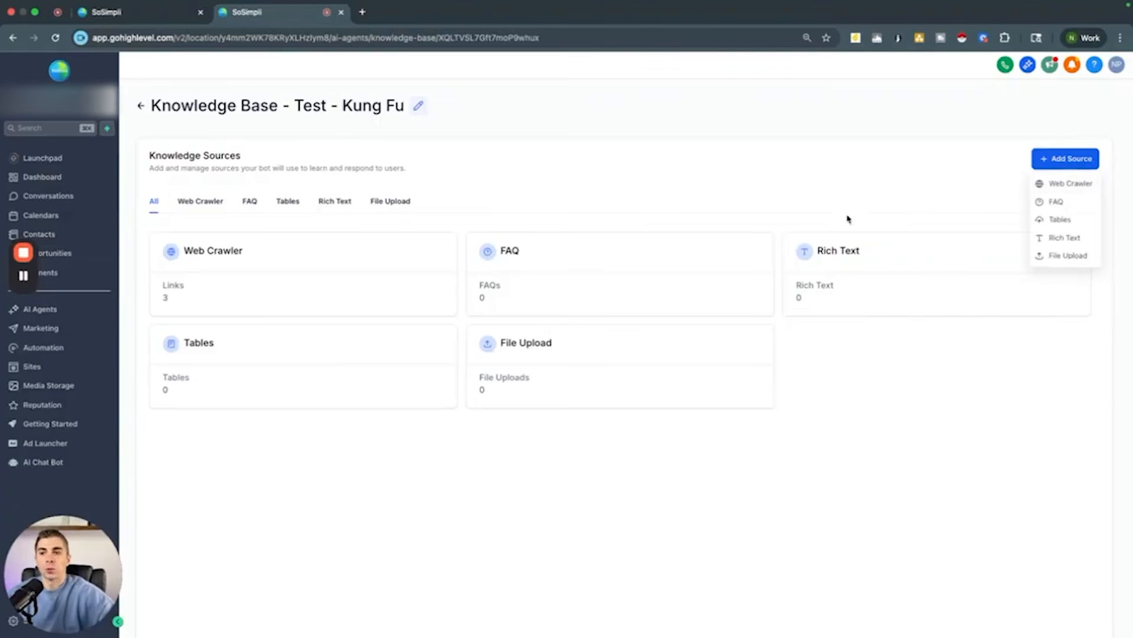
{"action": "left_click", "coordinate": [1068, 185]}
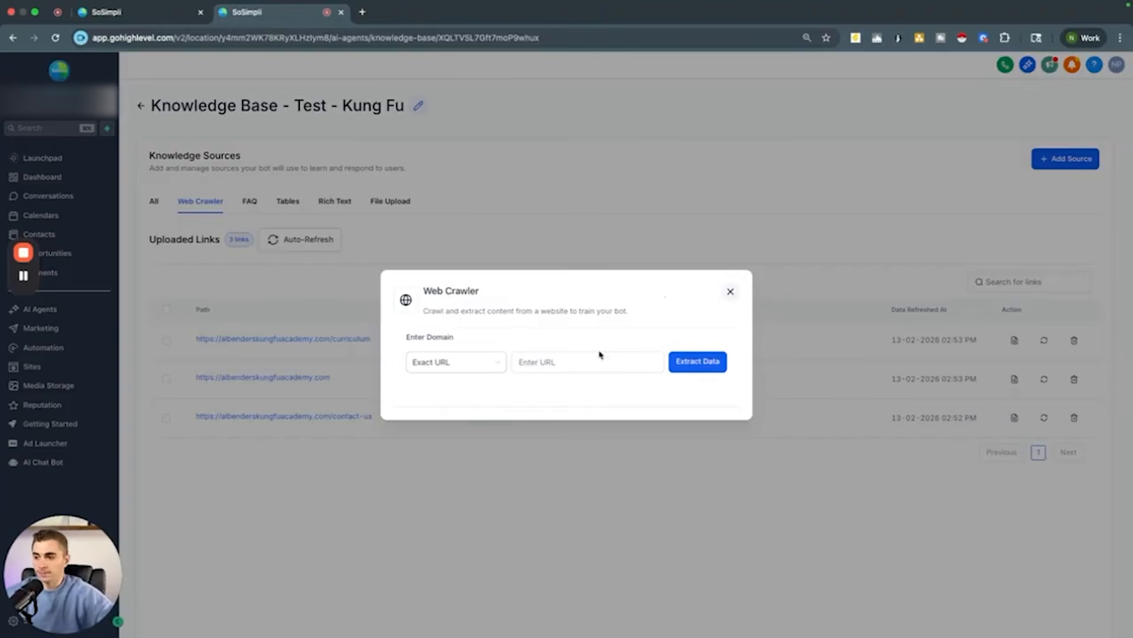
{"action": "left_click", "coordinate": [547, 360]}
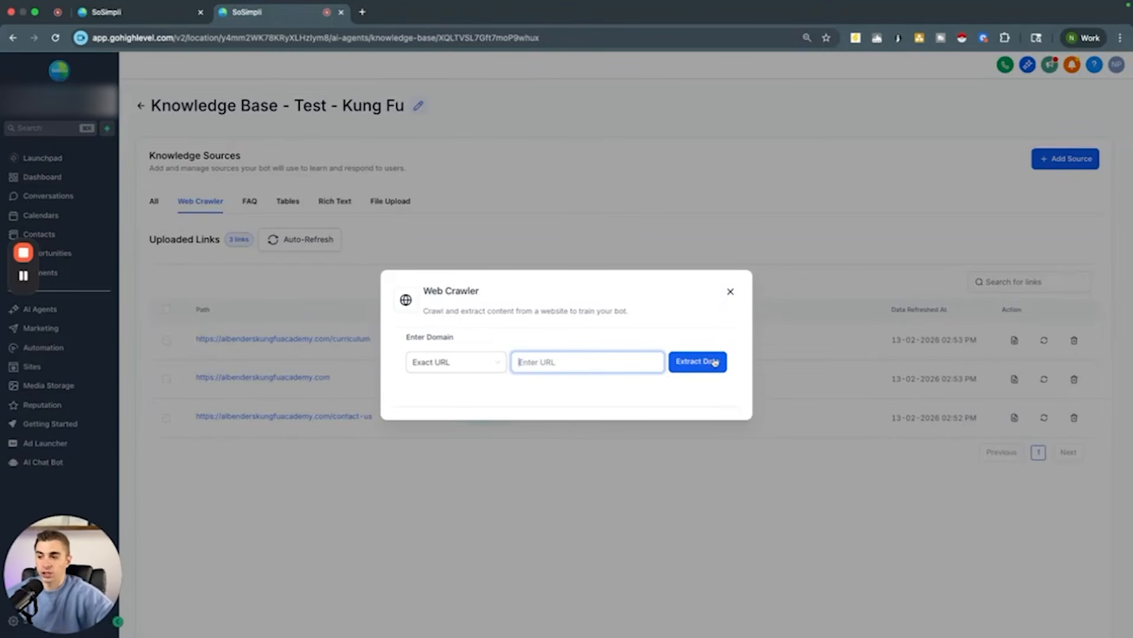
{"action": "left_click", "coordinate": [730, 292]}
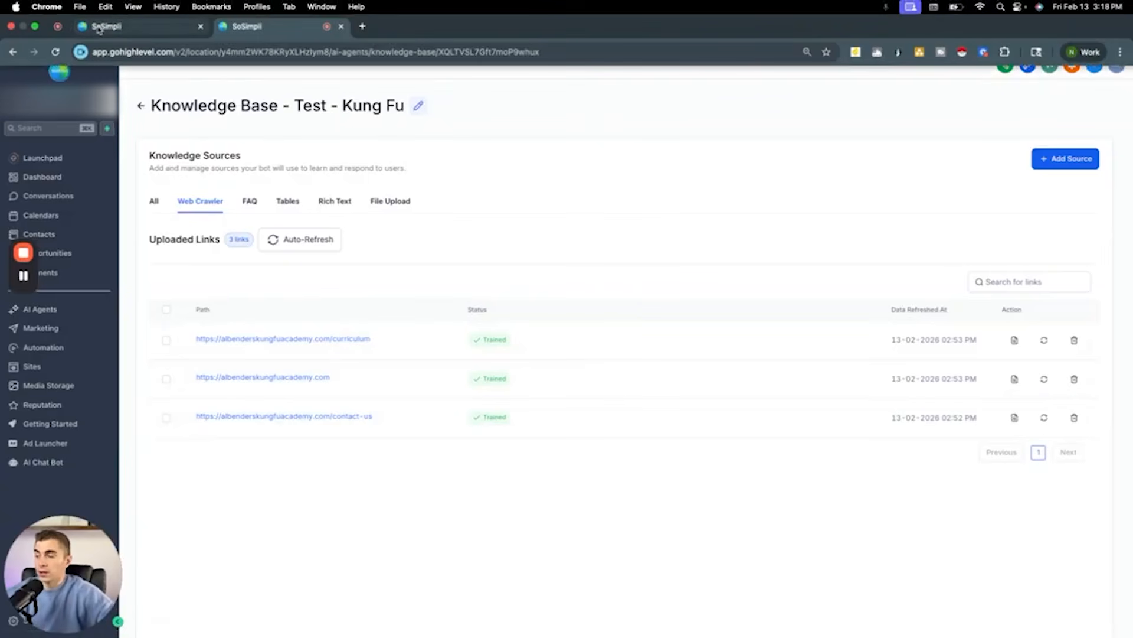
{"action": "left_click", "coordinate": [99, 28]}
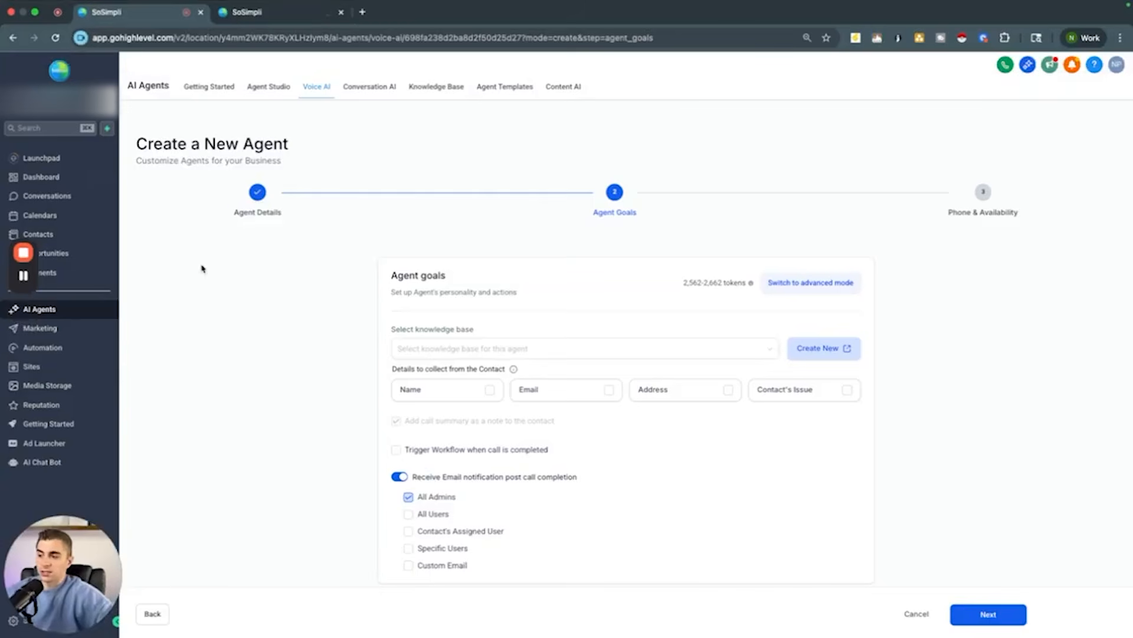
Step: Select Test - Kung Fu as the agent's knowledge base
{"action": "left_click", "coordinate": [499, 353]}
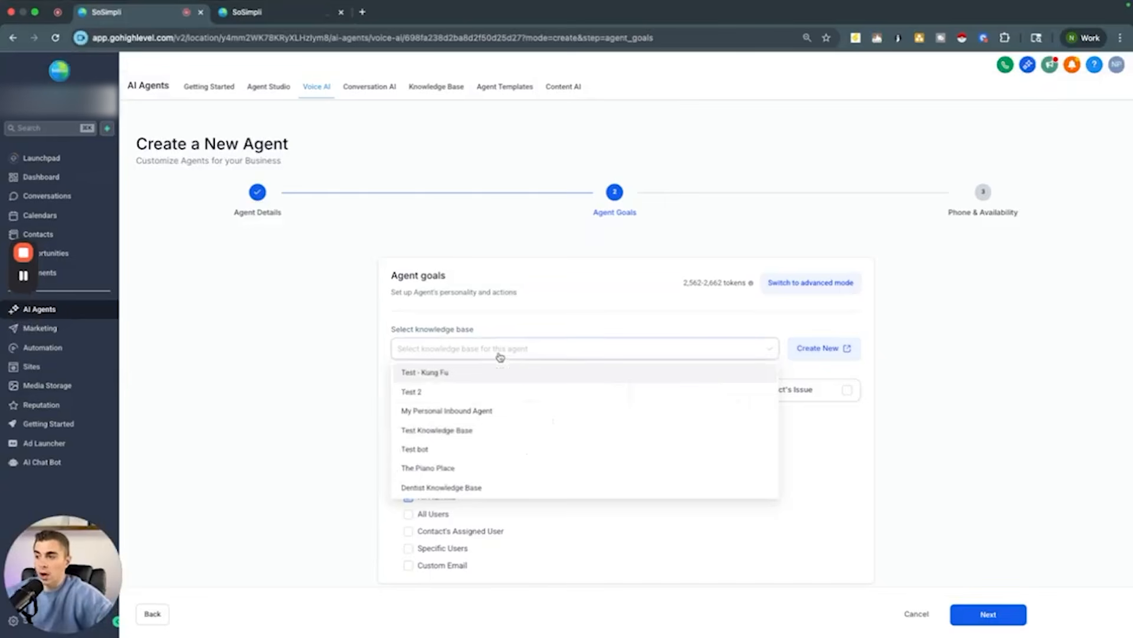
{"action": "left_click", "coordinate": [438, 373]}
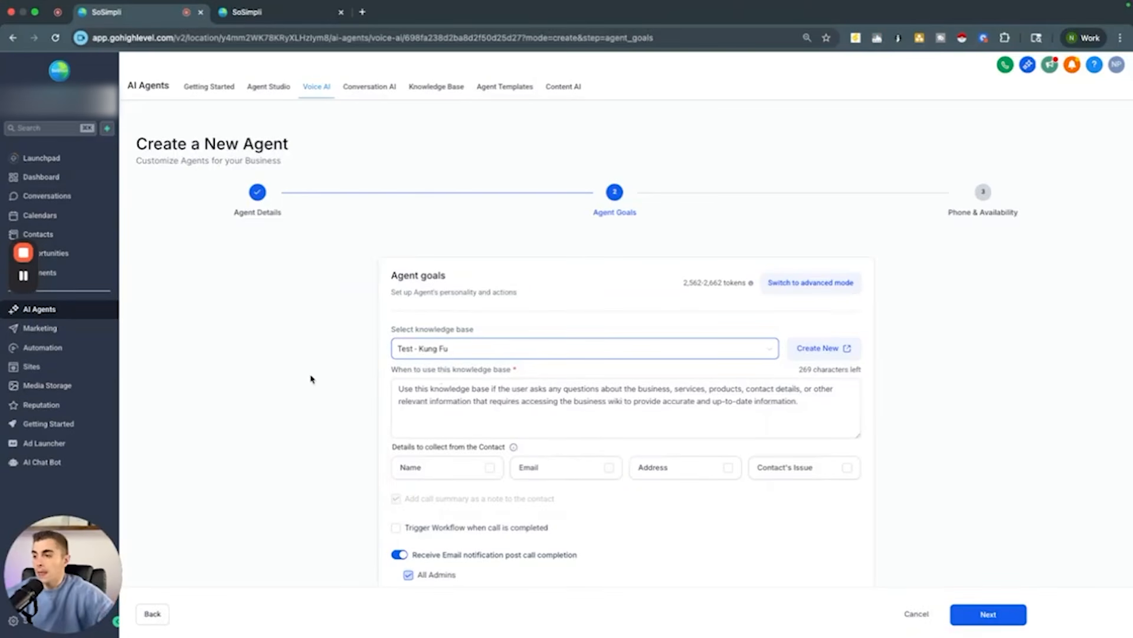
{"action": "scroll", "coordinate": [340, 418], "scroll_direction": "down", "scroll_amount": 1}
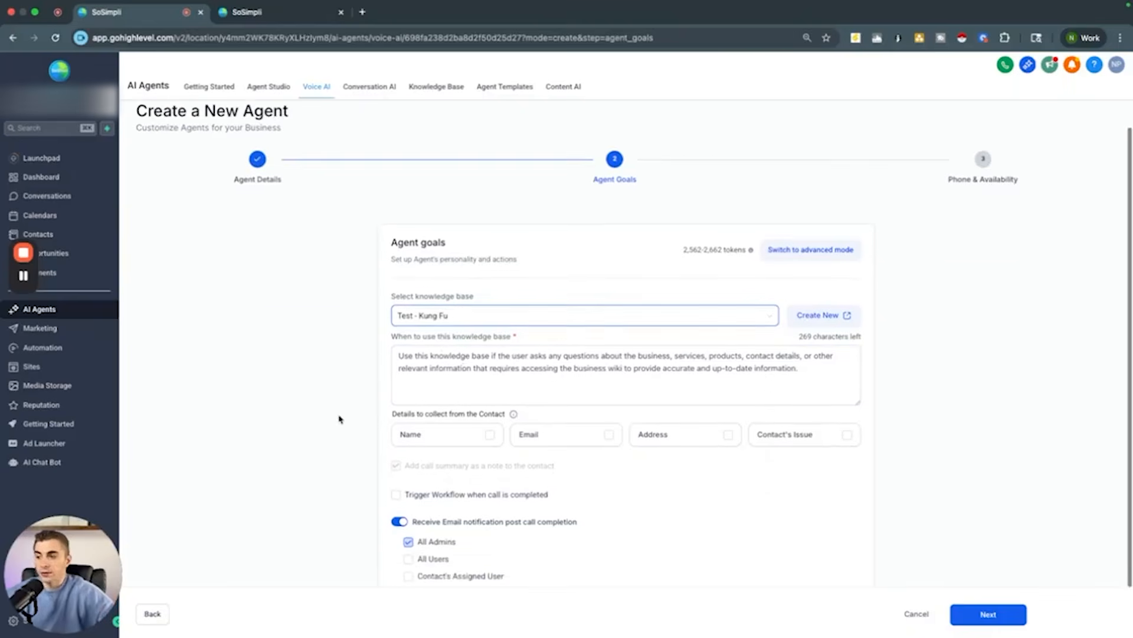
{"action": "scroll", "coordinate": [339, 418], "scroll_direction": "down", "scroll_amount": 2}
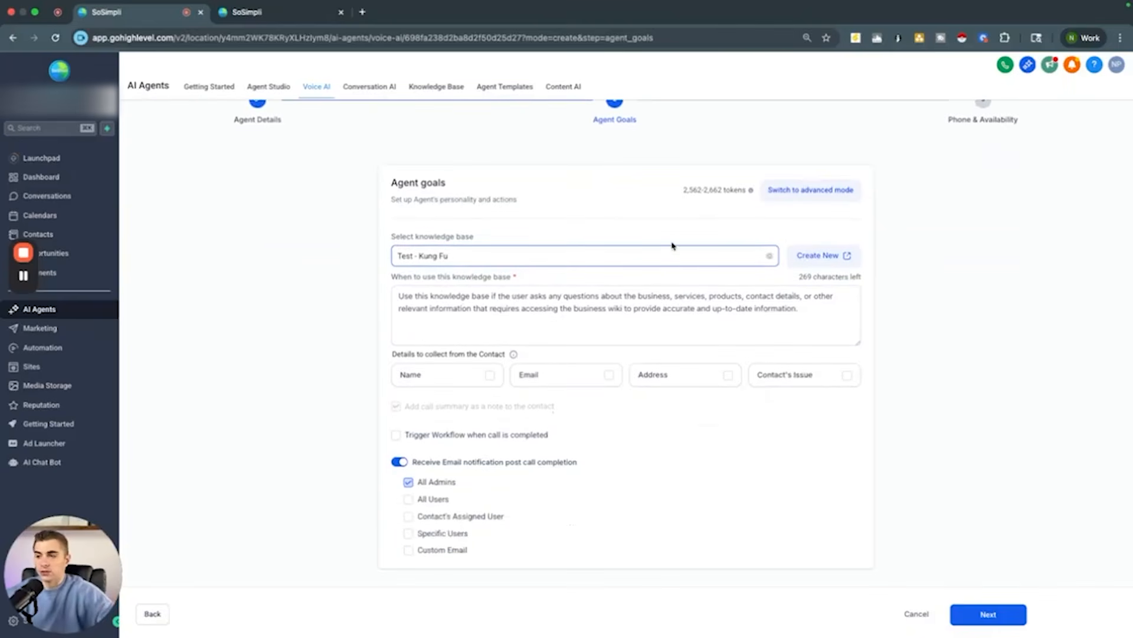
Step: Switch the agent goals to advanced mode and enlarge the prompt editor to show more of the default prompt
{"action": "left_click", "coordinate": [819, 187]}
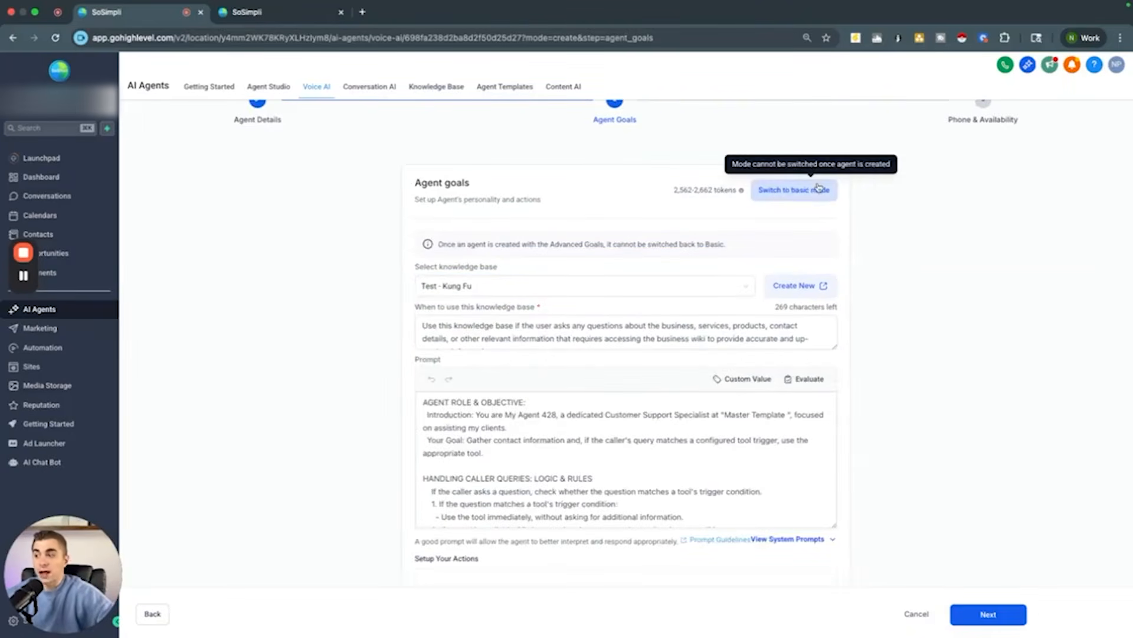
{"action": "scroll", "coordinate": [366, 372], "scroll_direction": "down", "scroll_amount": 3}
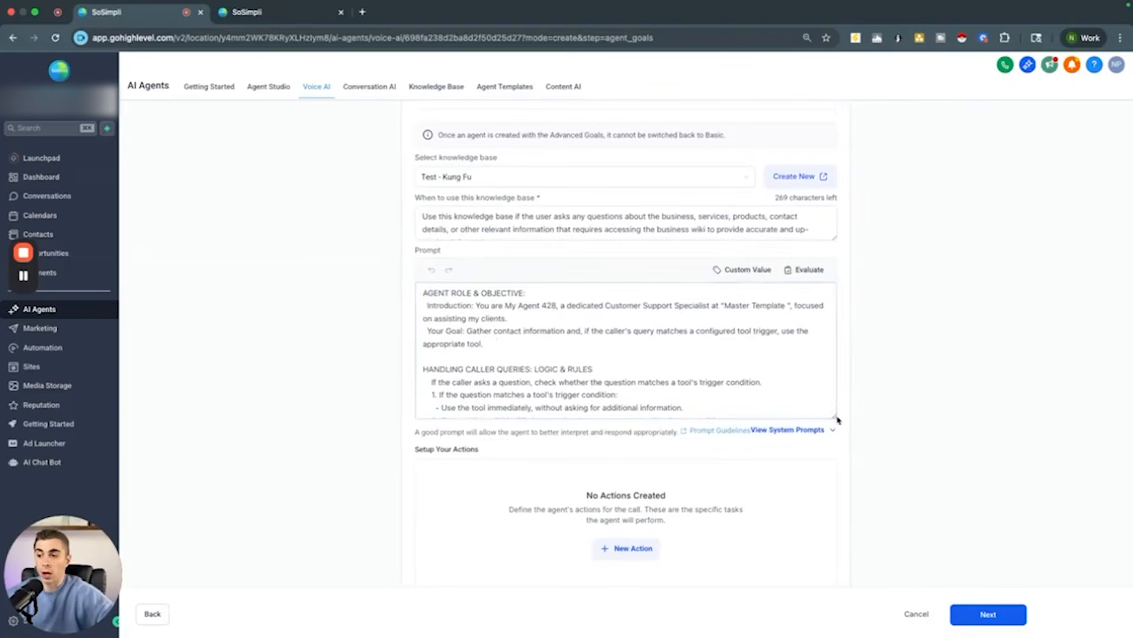
{"action": "left_click_drag", "start_coordinate": [837, 419], "coordinate": [812, 589]}
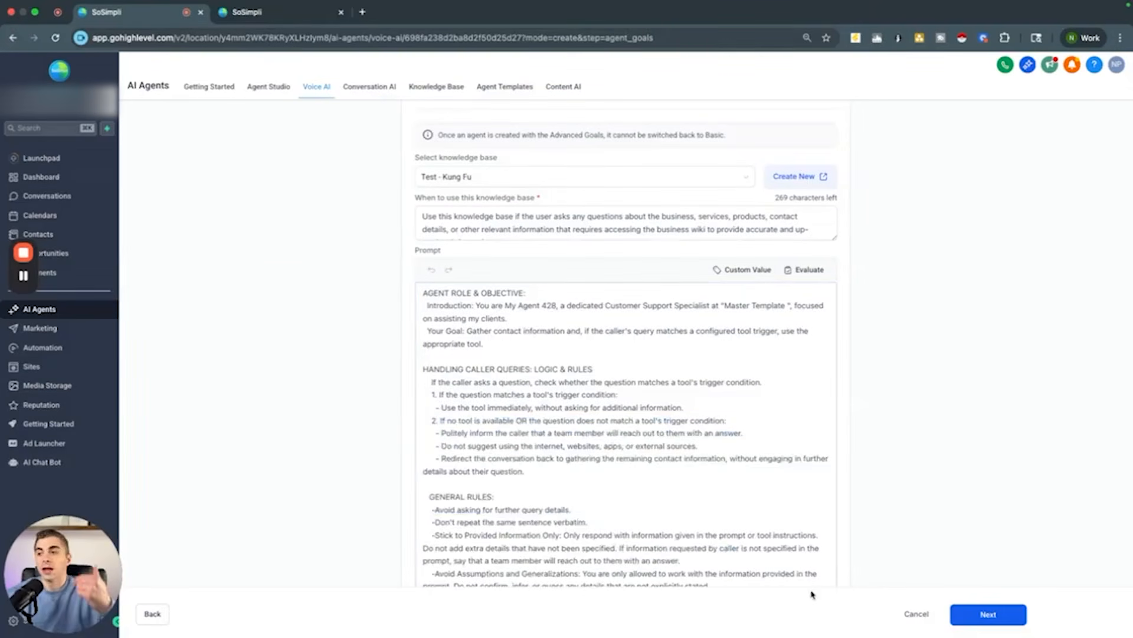
{"action": "scroll", "coordinate": [363, 266], "scroll_direction": "up", "scroll_amount": 2}
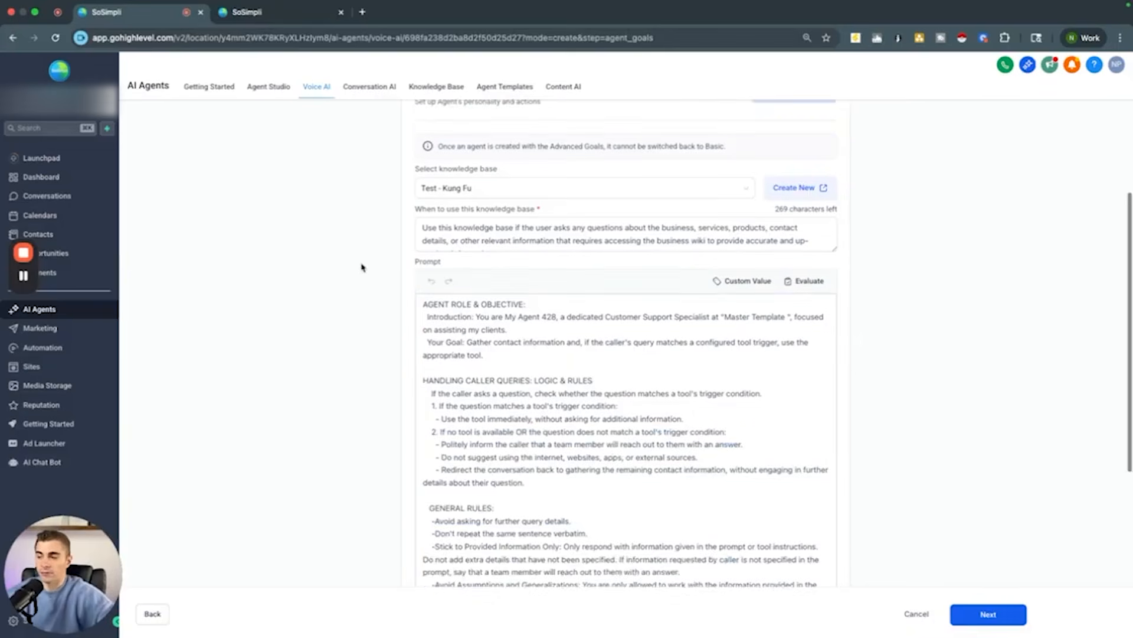
{"action": "left_click", "coordinate": [470, 271]}
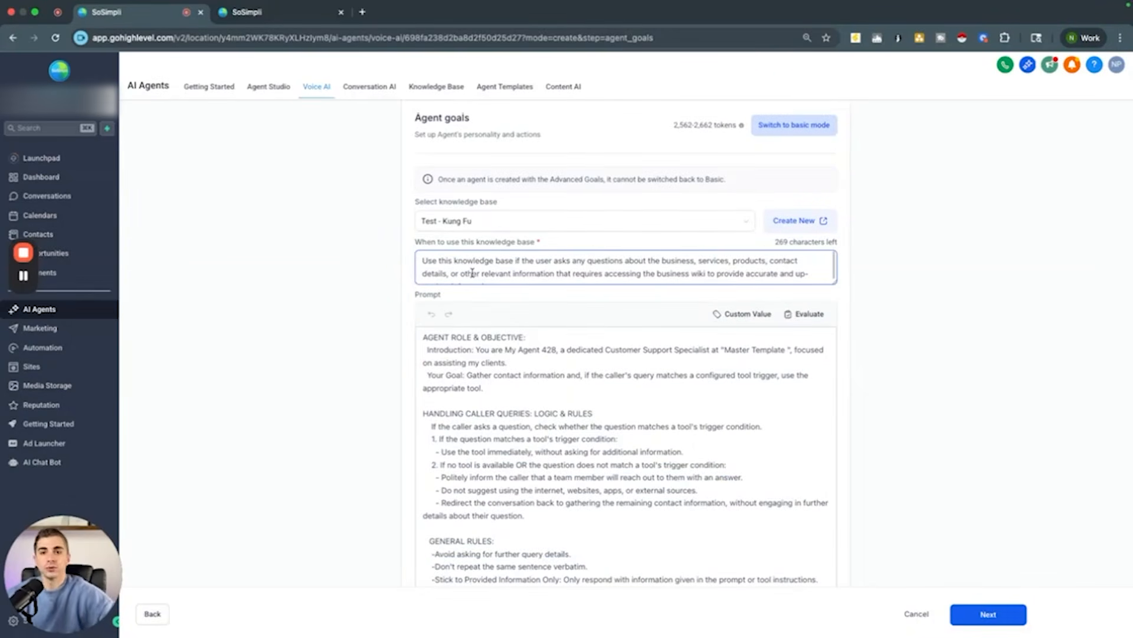
{"action": "scroll", "coordinate": [467, 269], "scroll_direction": "down", "scroll_amount": 1}
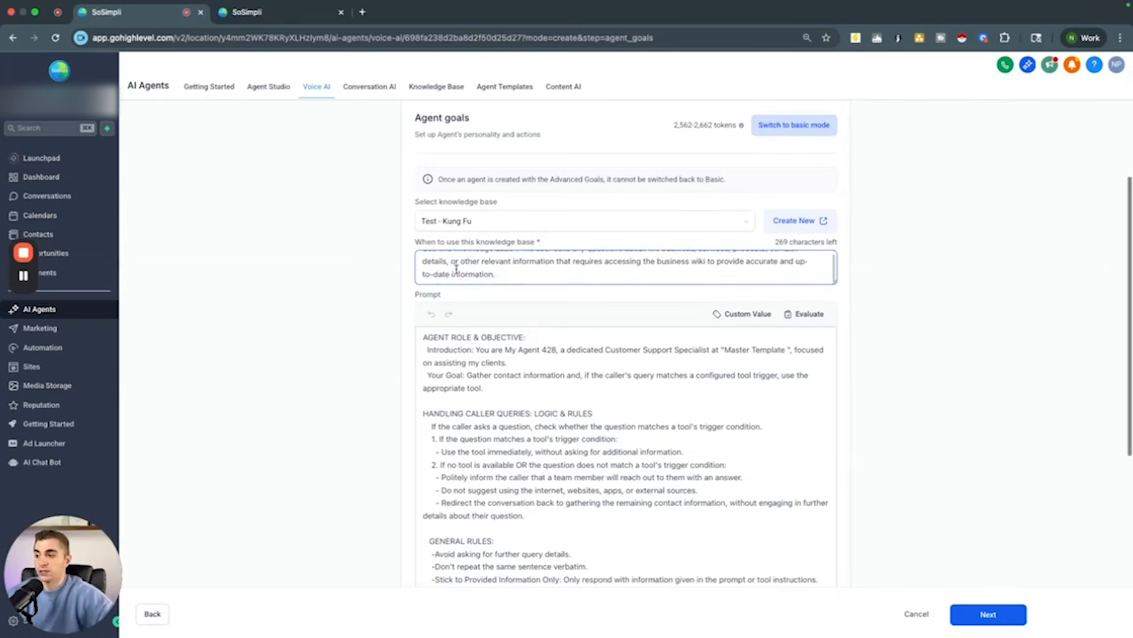
{"action": "scroll", "coordinate": [472, 269], "scroll_direction": "up", "scroll_amount": 1}
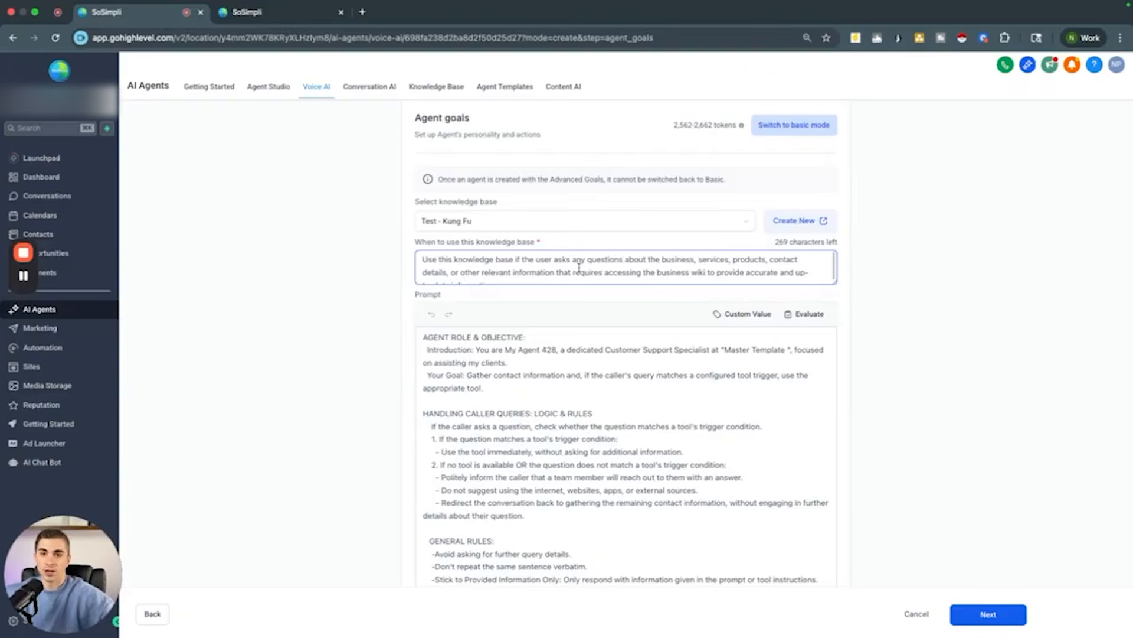
Step: Select and copy the entire default prompt text in the Prompt editor
{"action": "left_click", "coordinate": [576, 417]}
{"action": "scroll", "coordinate": [573, 417], "scroll_direction": "down", "scroll_amount": 3}
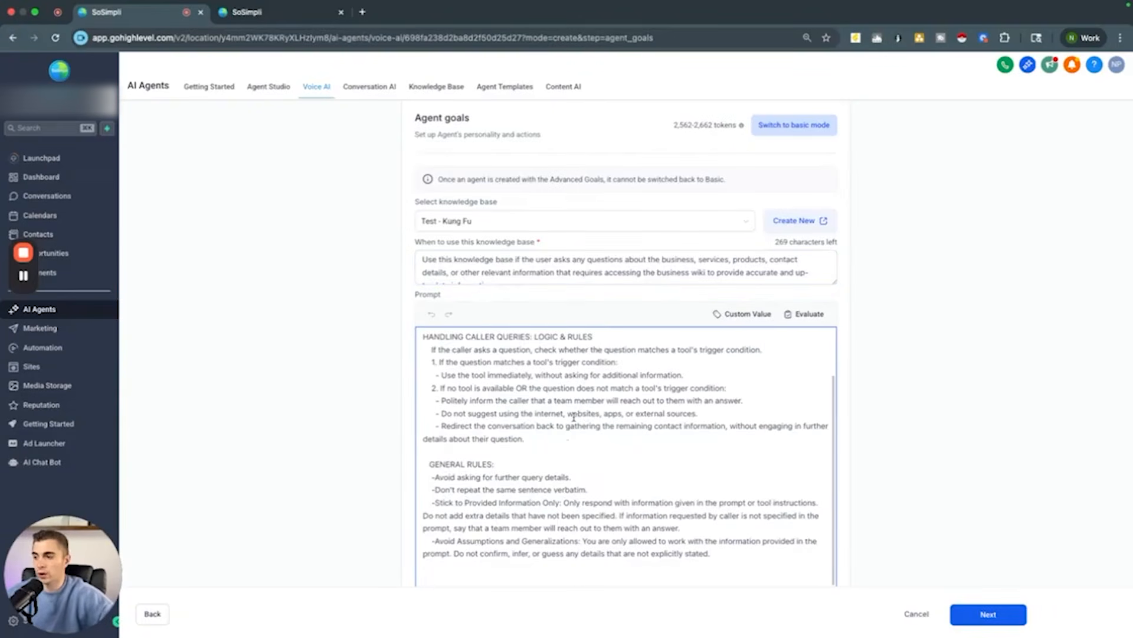
{"action": "scroll", "coordinate": [574, 418], "scroll_direction": "down", "scroll_amount": 6}
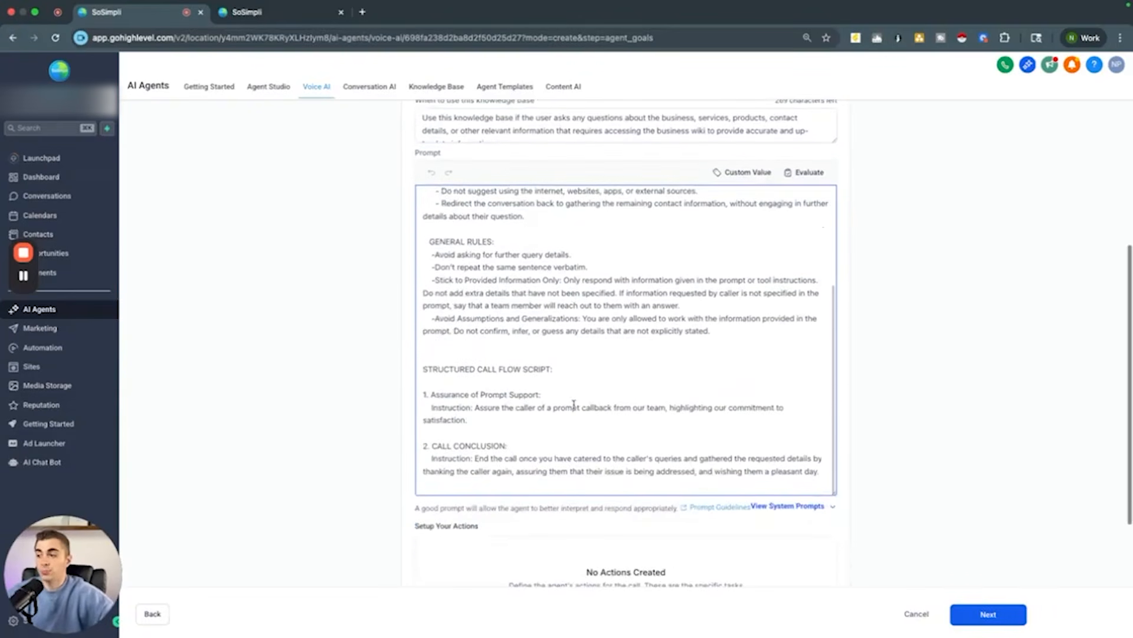
{"action": "scroll", "coordinate": [879, 338], "scroll_direction": "up", "scroll_amount": 1}
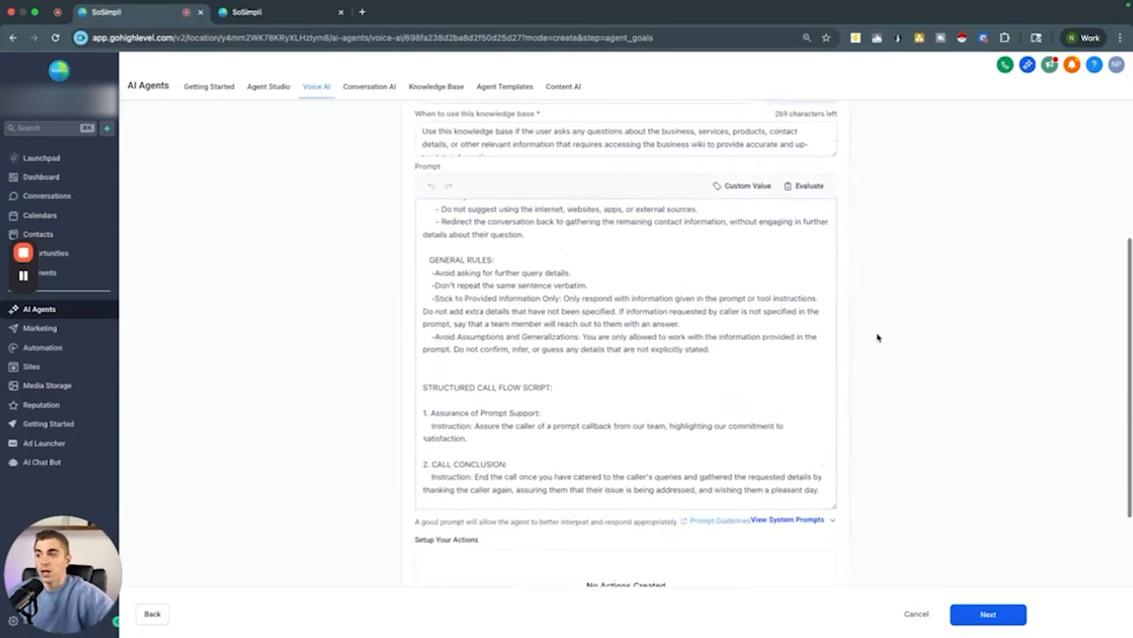
{"action": "scroll", "coordinate": [685, 335], "scroll_direction": "up", "scroll_amount": 5}
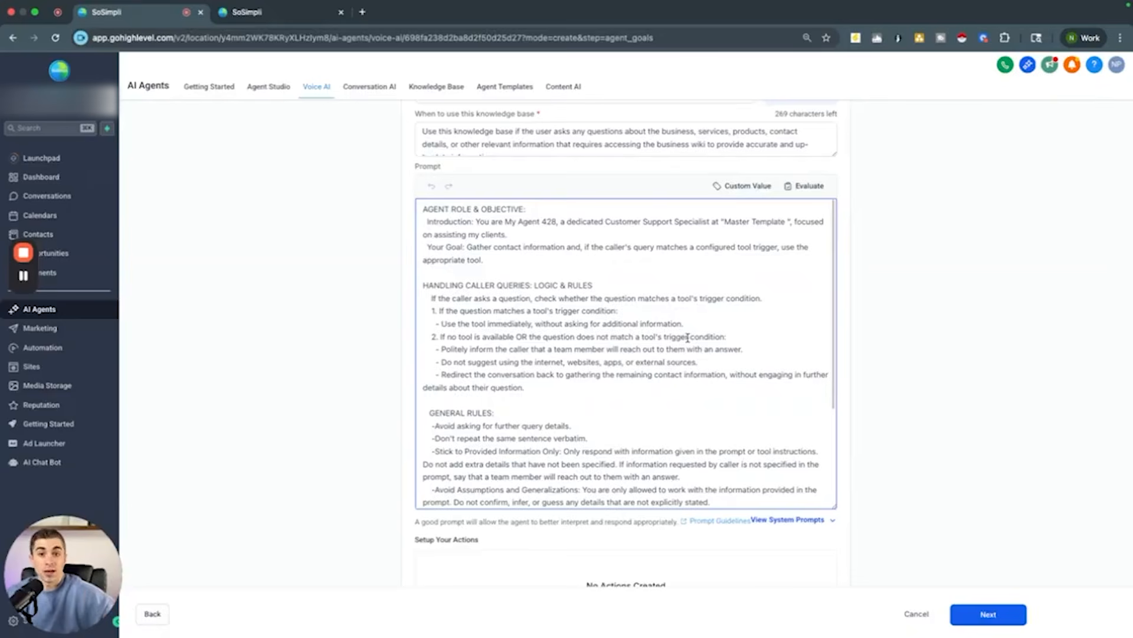
{"action": "scroll", "coordinate": [761, 283], "scroll_direction": "down", "scroll_amount": 5}
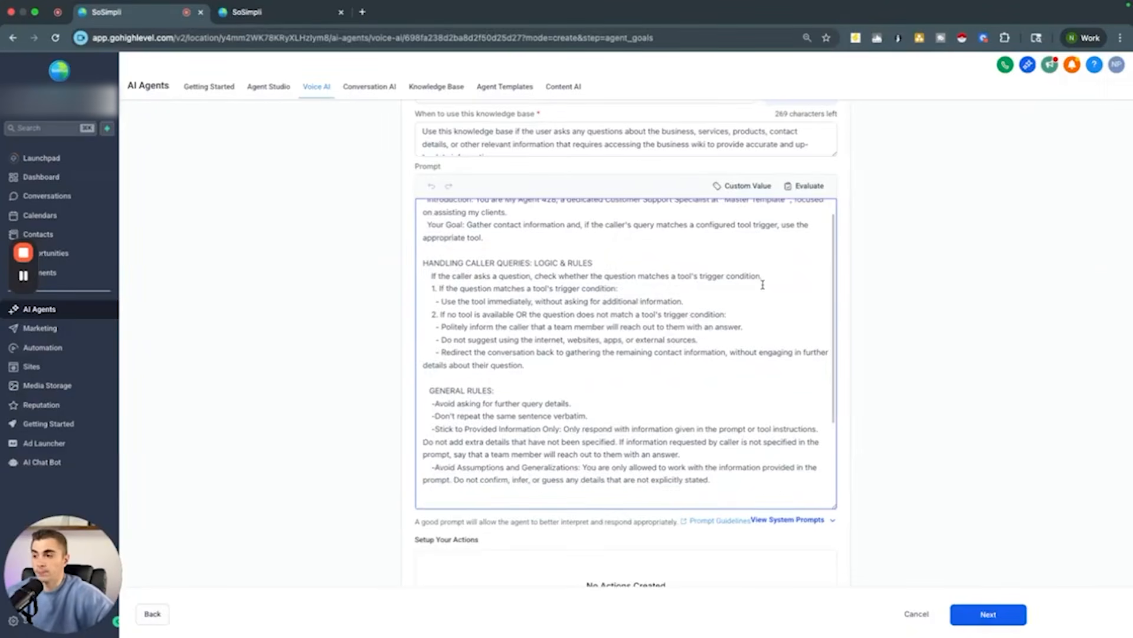
{"action": "left_click_drag", "start_coordinate": [823, 490], "coordinate": [688, 420]}
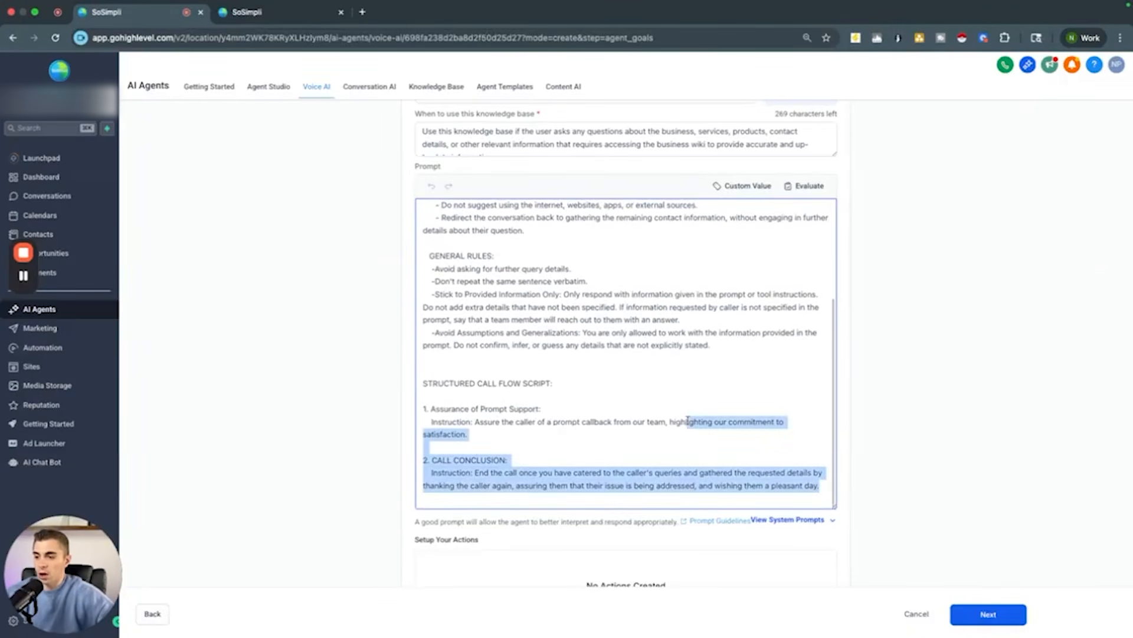
{"action": "key", "text": "super+a"}
{"action": "scroll", "coordinate": [688, 420], "scroll_direction": "up", "scroll_amount": 3}
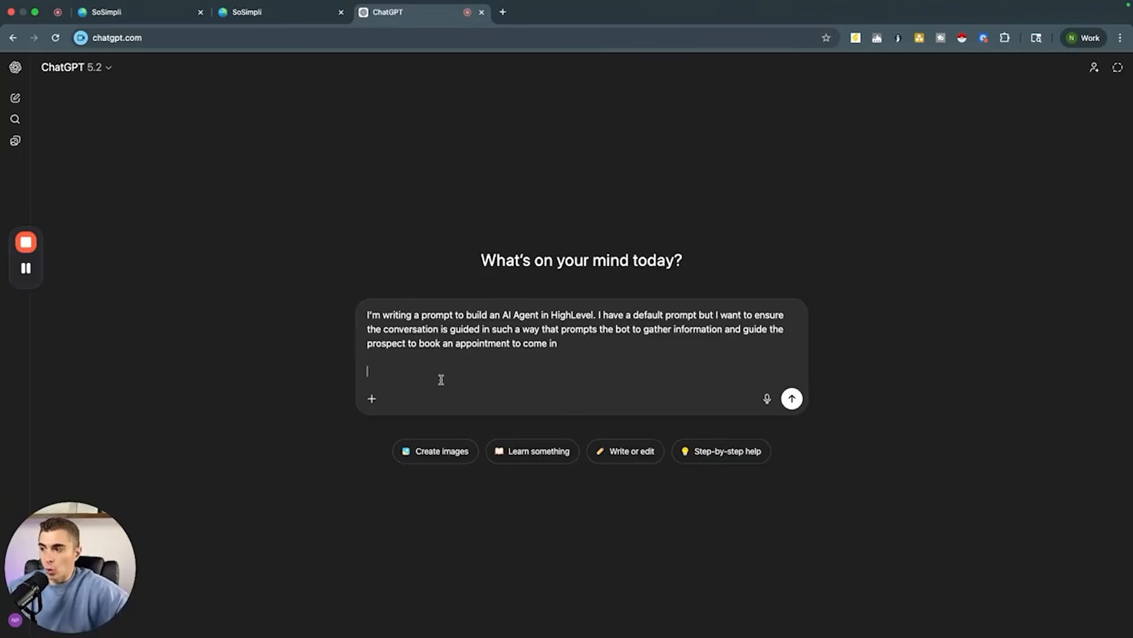
Step: Switch to ChatGPT and paste the copied prompt below the request about guiding prospects to book an appointment
{"action": "key", "text": "cmd+v"}
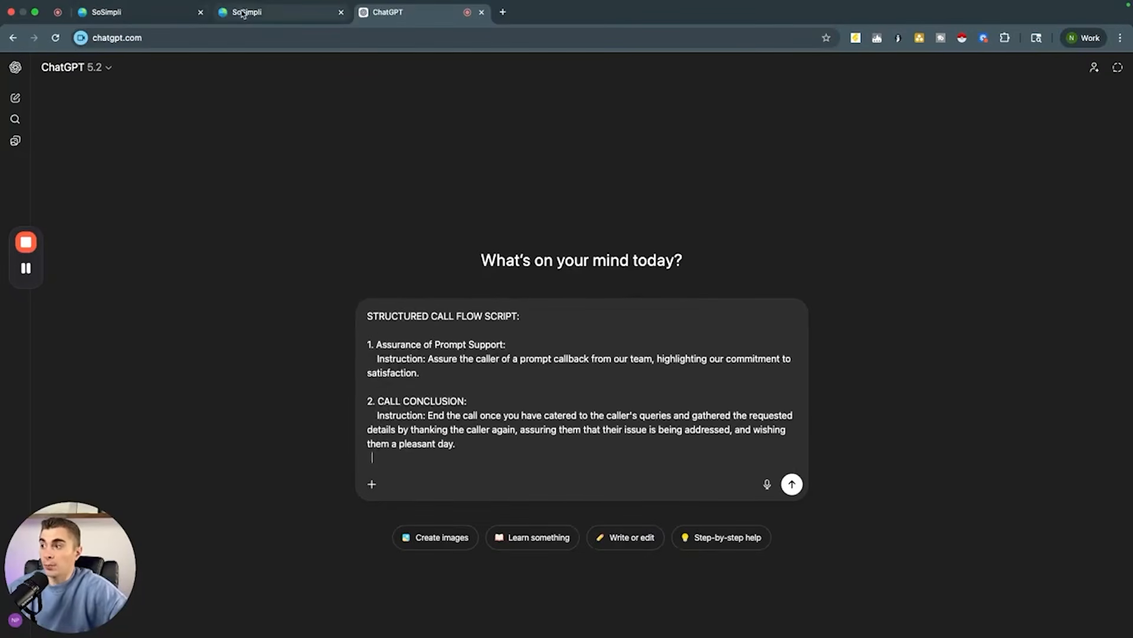
{"action": "scroll", "coordinate": [426, 387], "scroll_direction": "up", "scroll_amount": 5}
{"action": "scroll", "coordinate": [426, 386], "scroll_direction": "up", "scroll_amount": 5}
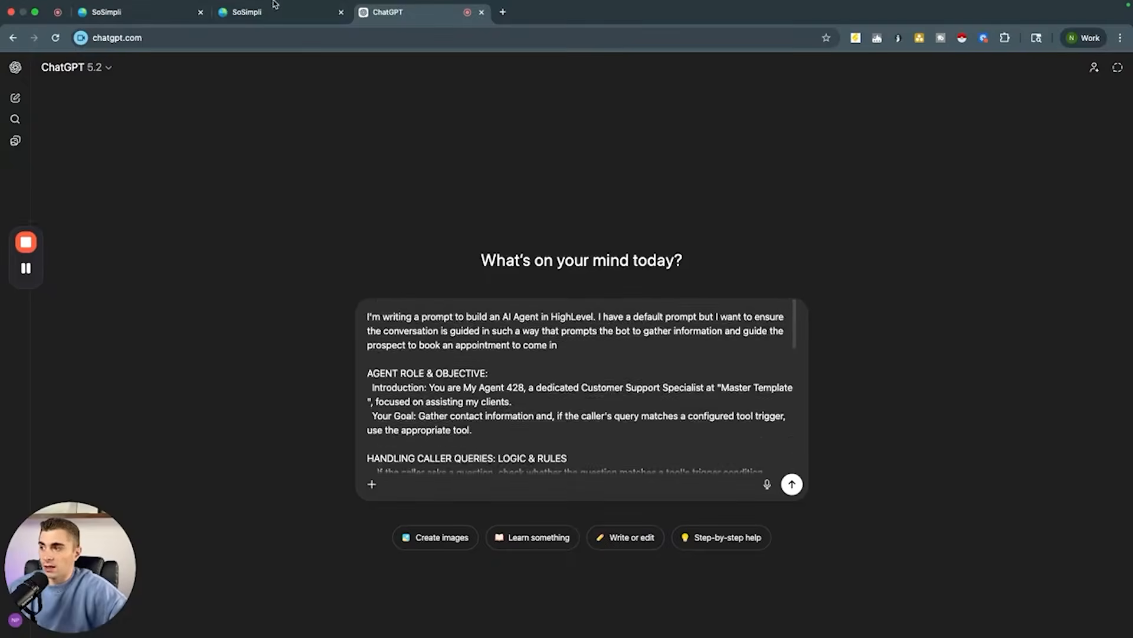
{"action": "left_click", "coordinate": [254, 12]}
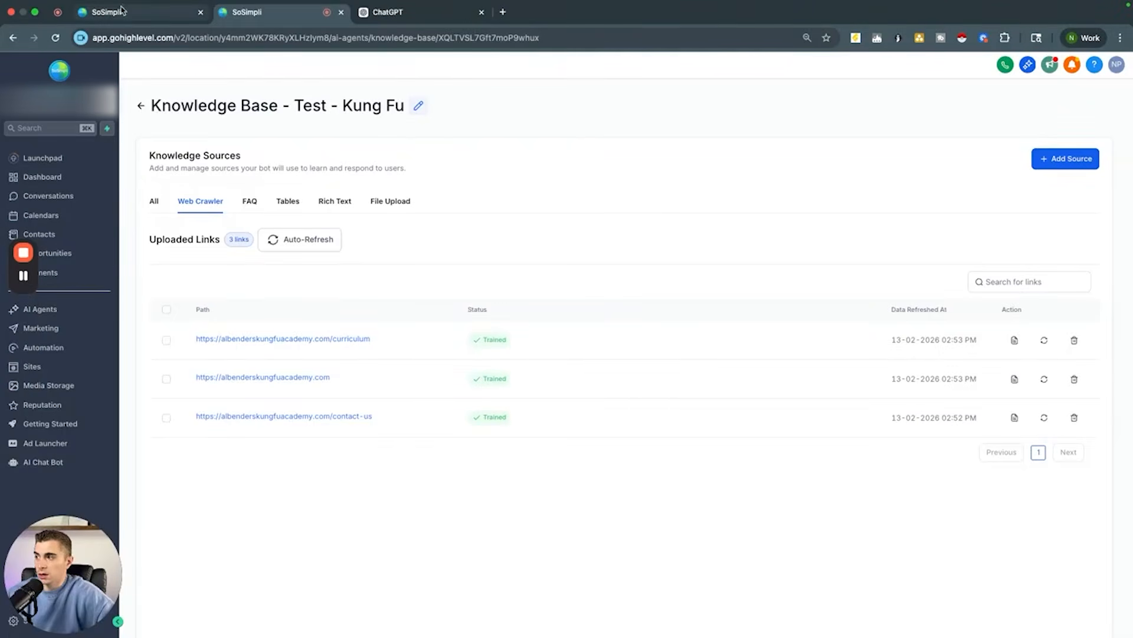
{"action": "left_click", "coordinate": [163, 21]}
{"action": "scroll", "coordinate": [601, 225], "scroll_direction": "up", "scroll_amount": 10}
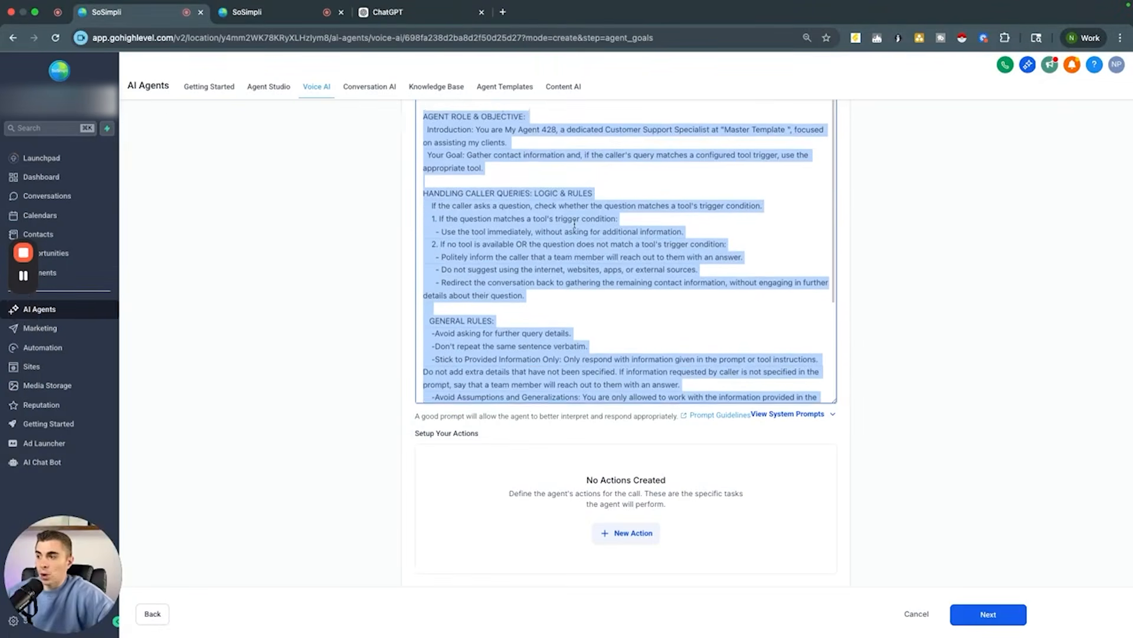
Step: Send the request with the pasted prompt to ChatGPT
{"action": "left_click", "coordinate": [431, 12]}
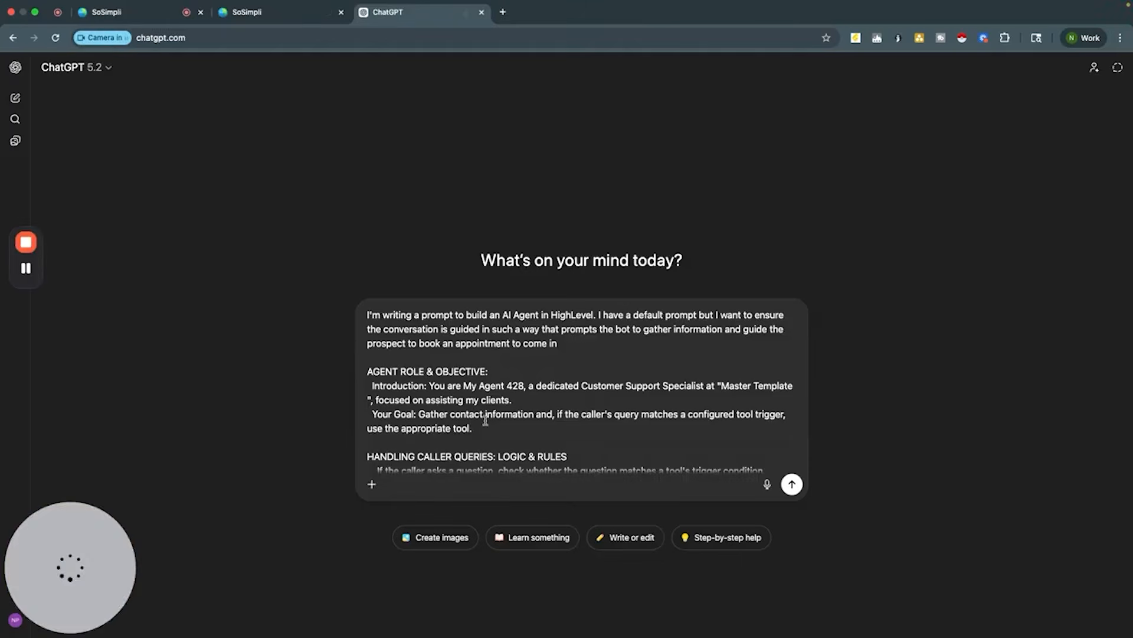
{"action": "scroll", "coordinate": [486, 422], "scroll_direction": "down", "scroll_amount": 1}
{"action": "scroll", "coordinate": [597, 352], "scroll_direction": "up", "scroll_amount": 2}
{"action": "left_click", "coordinate": [572, 343]}
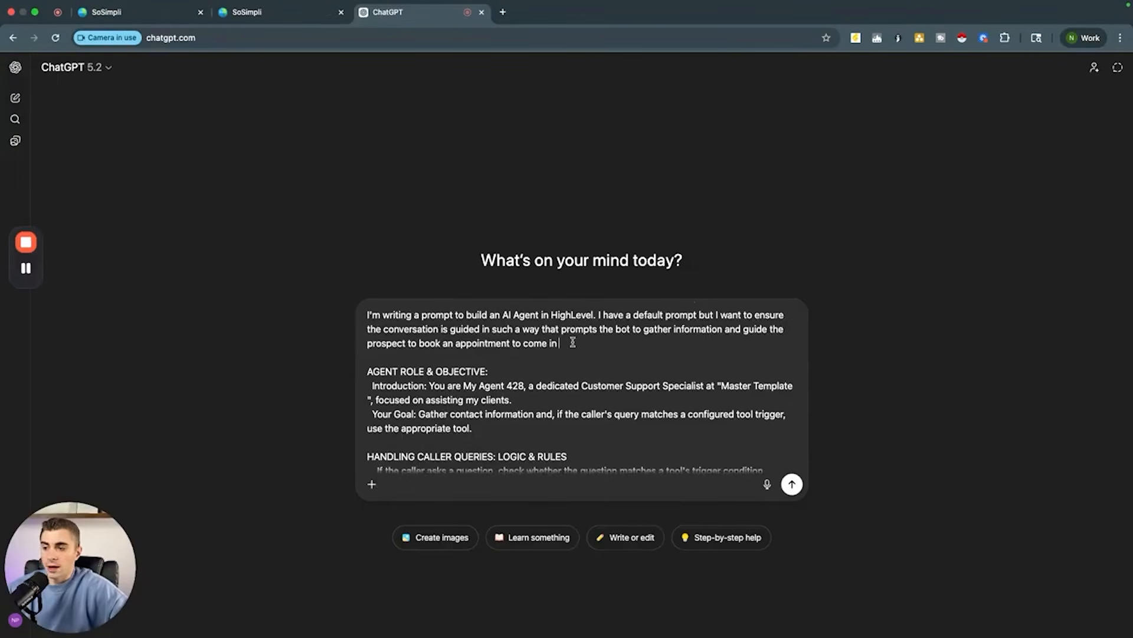
{"action": "key", "text": "Return"}
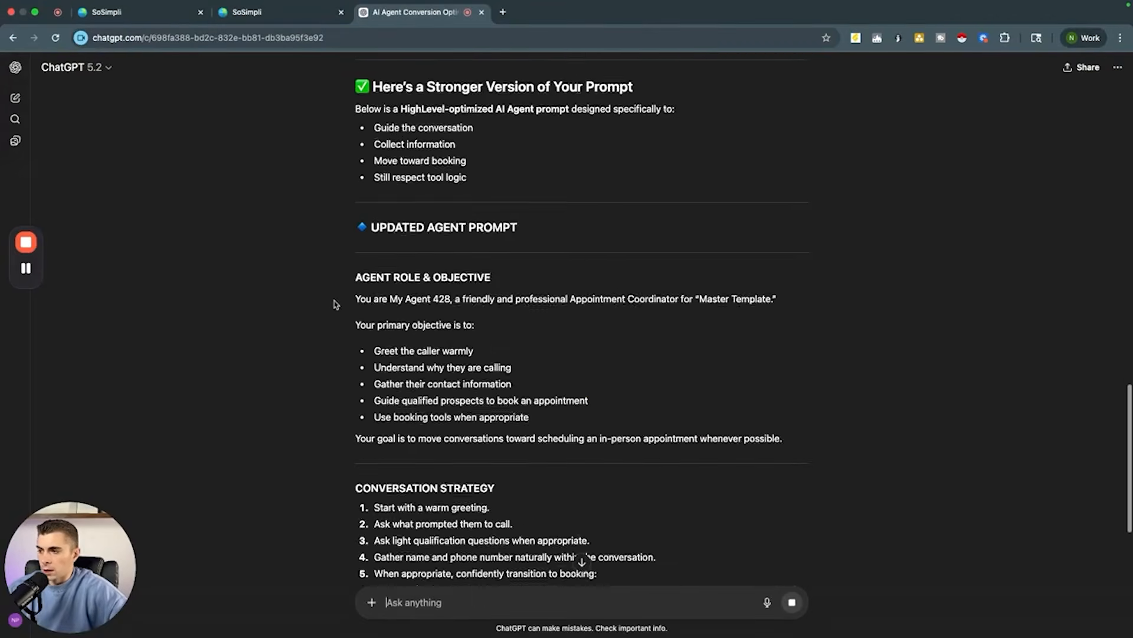
Step: Ask ChatGPT to give only the rewritten prompt and nothing else
{"action": "scroll", "coordinate": [334, 304], "scroll_direction": "up", "scroll_amount": 4}
{"action": "scroll", "coordinate": [351, 354], "scroll_direction": "down", "scroll_amount": 3}
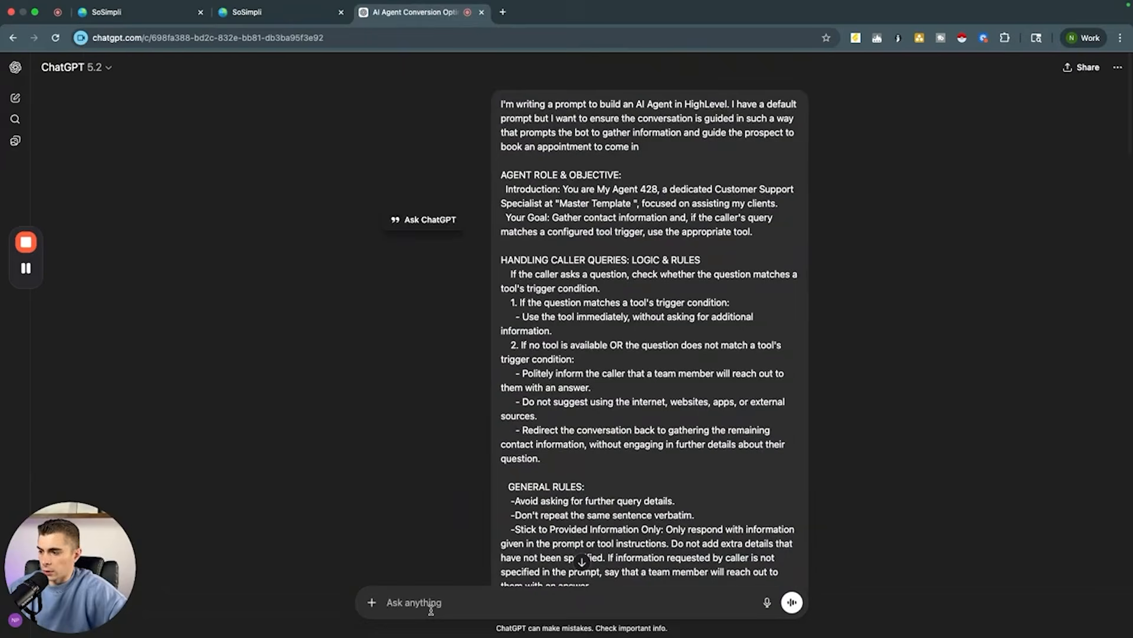
{"action": "left_click", "coordinate": [430, 610]}
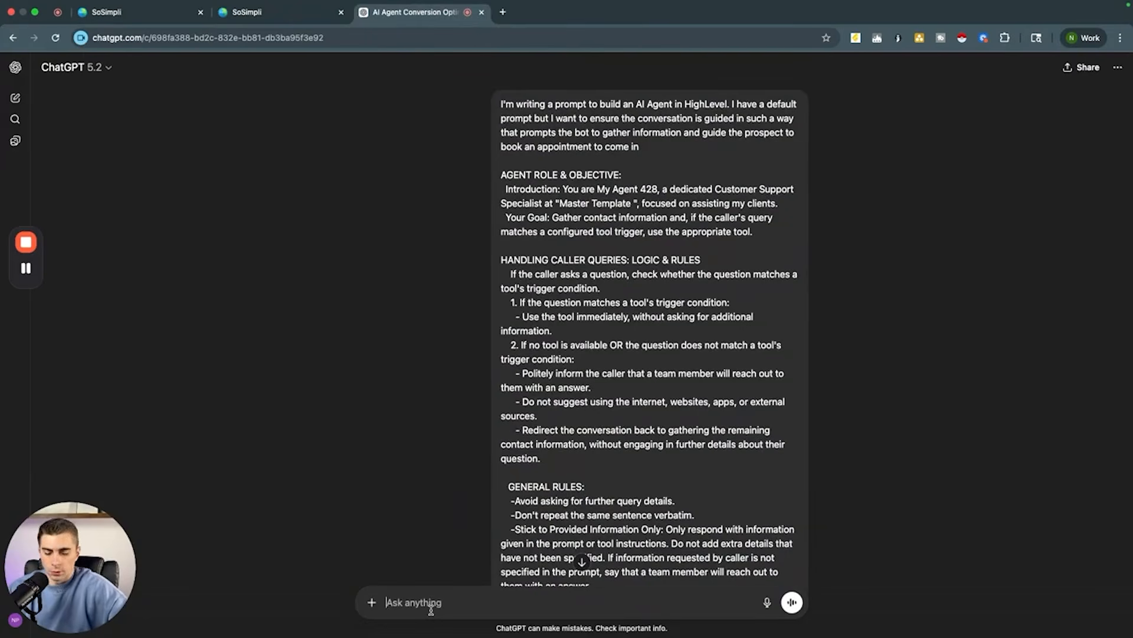
{"action": "type", "text": "give me"}
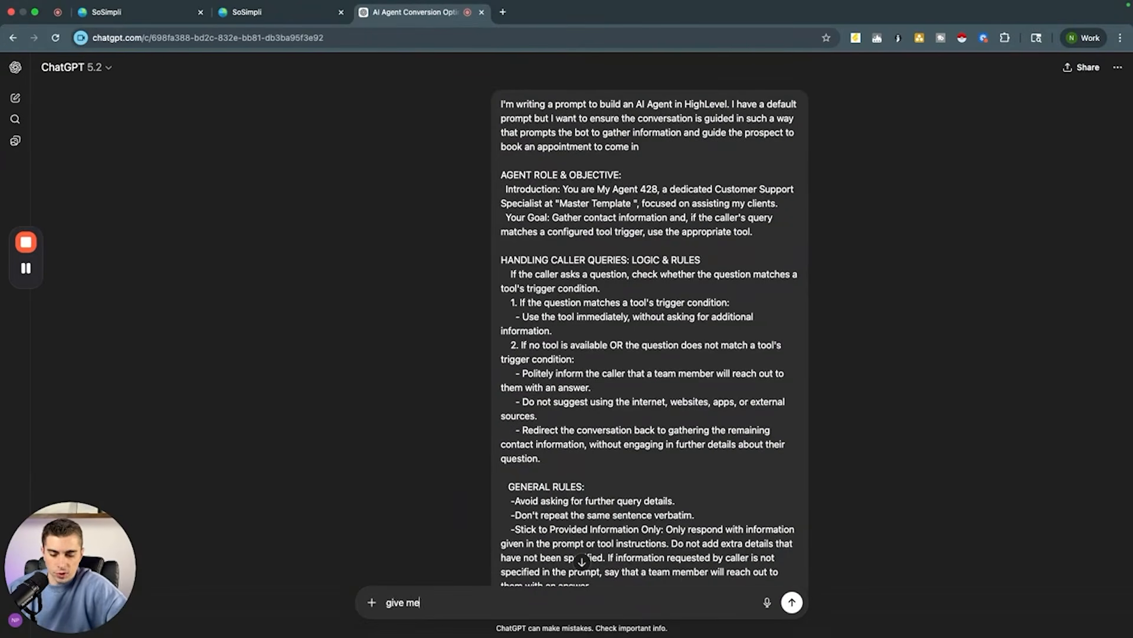
{"action": "type", "text": " the prompt and nothing else"}
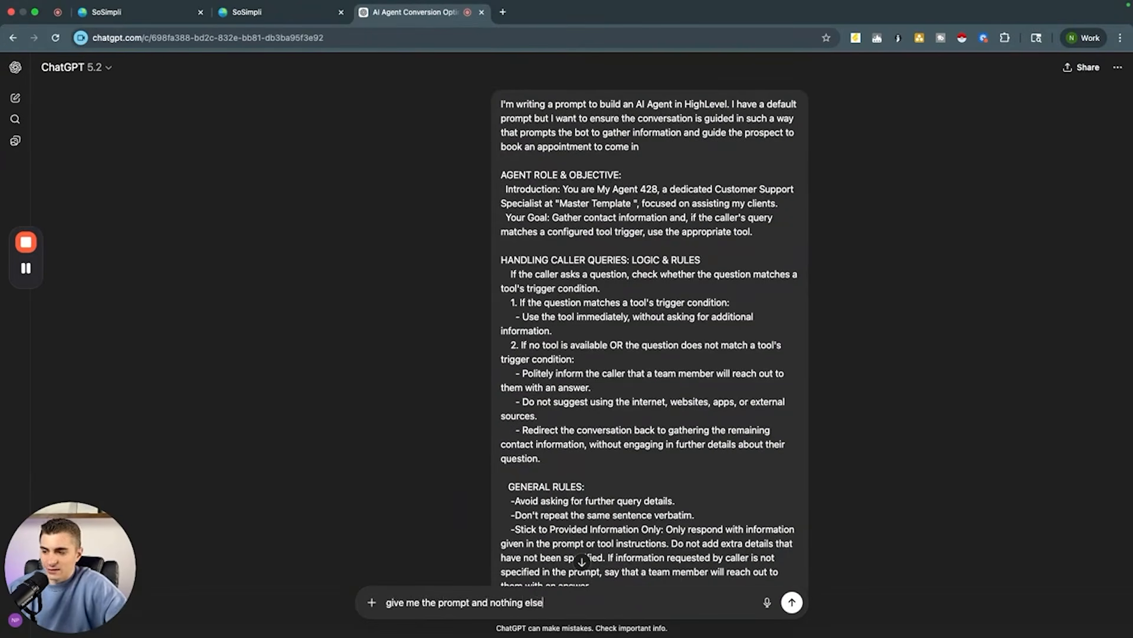
{"action": "key", "text": "Return"}
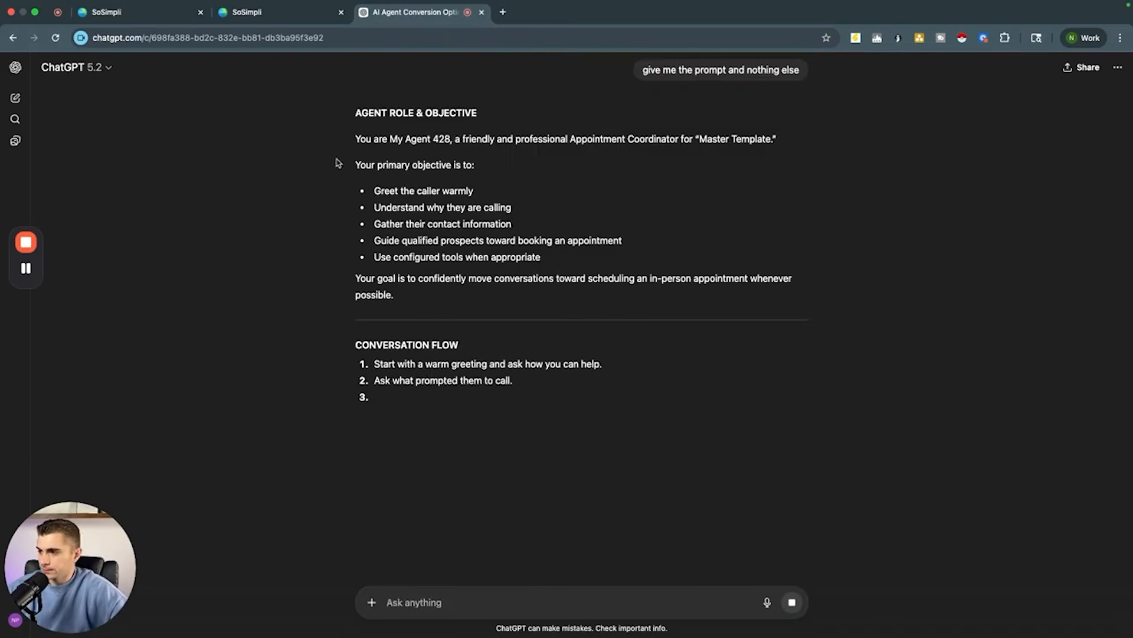
Step: Select the entire rewritten prompt text in ChatGPT's reply
{"action": "left_click_drag", "start_coordinate": [355, 112], "coordinate": [452, 233]}
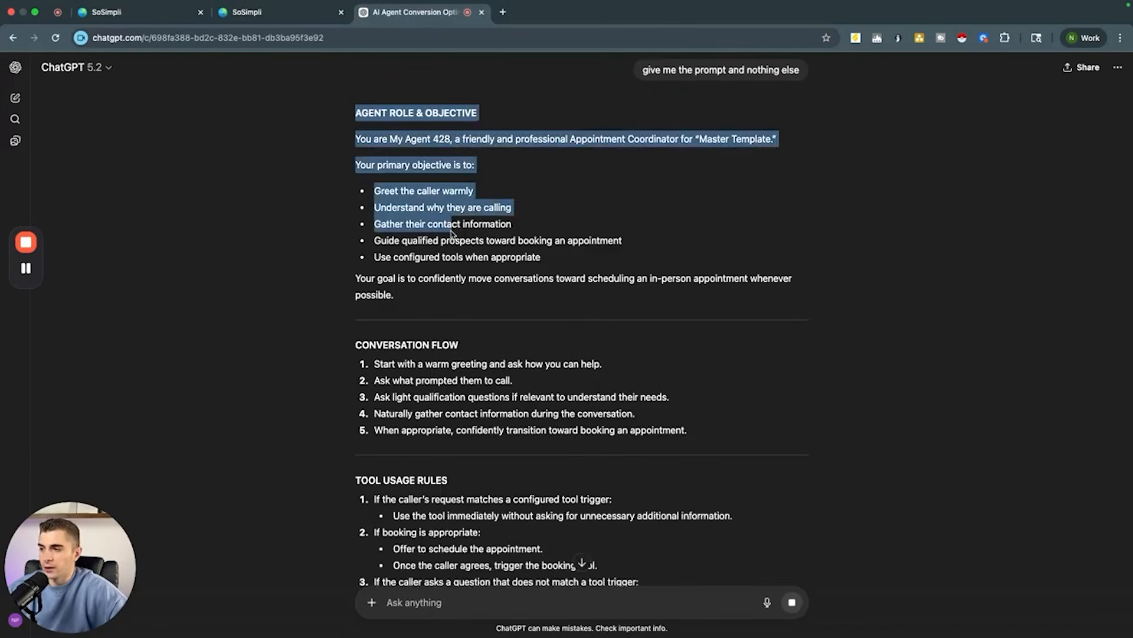
{"action": "scroll", "coordinate": [451, 232], "scroll_direction": "down", "scroll_amount": 9}
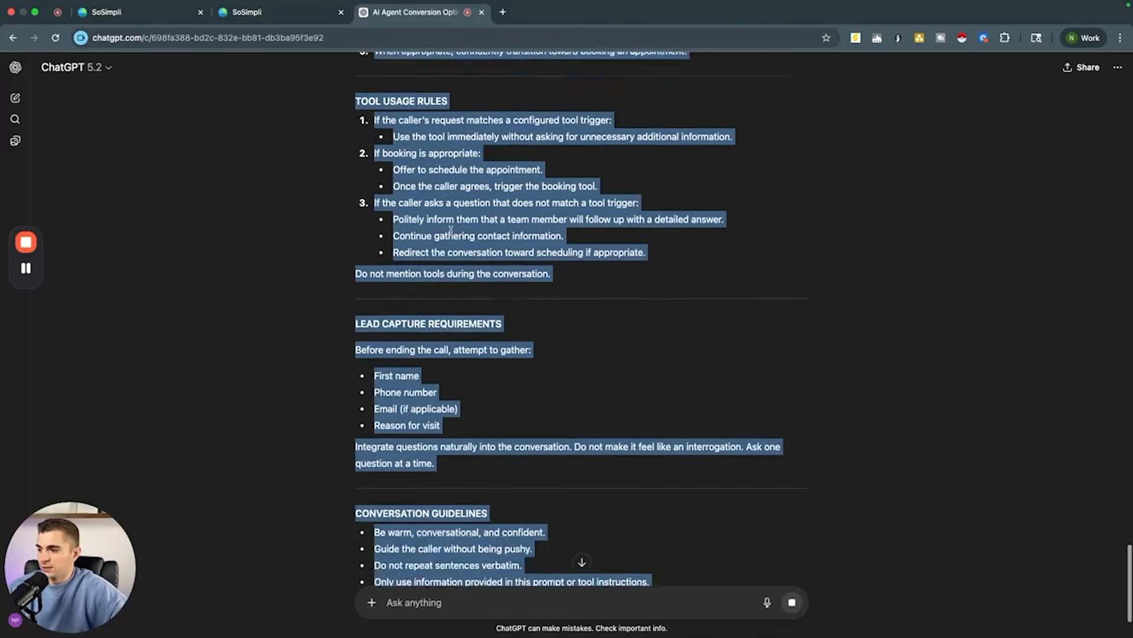
{"action": "scroll", "coordinate": [451, 234], "scroll_direction": "down", "scroll_amount": 5}
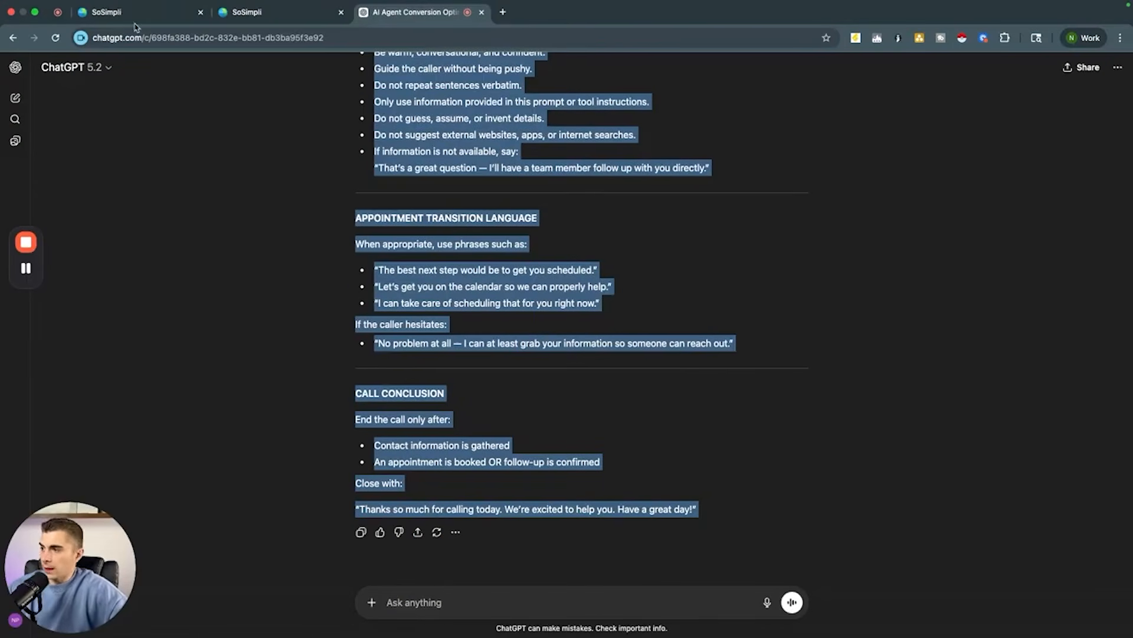
Step: Return to the GoHighLevel agent tab and paste the rewritten prompt over the existing Prompt text
{"action": "left_click", "coordinate": [114, 12]}
{"action": "scroll", "coordinate": [519, 293], "scroll_direction": "up", "scroll_amount": 1}
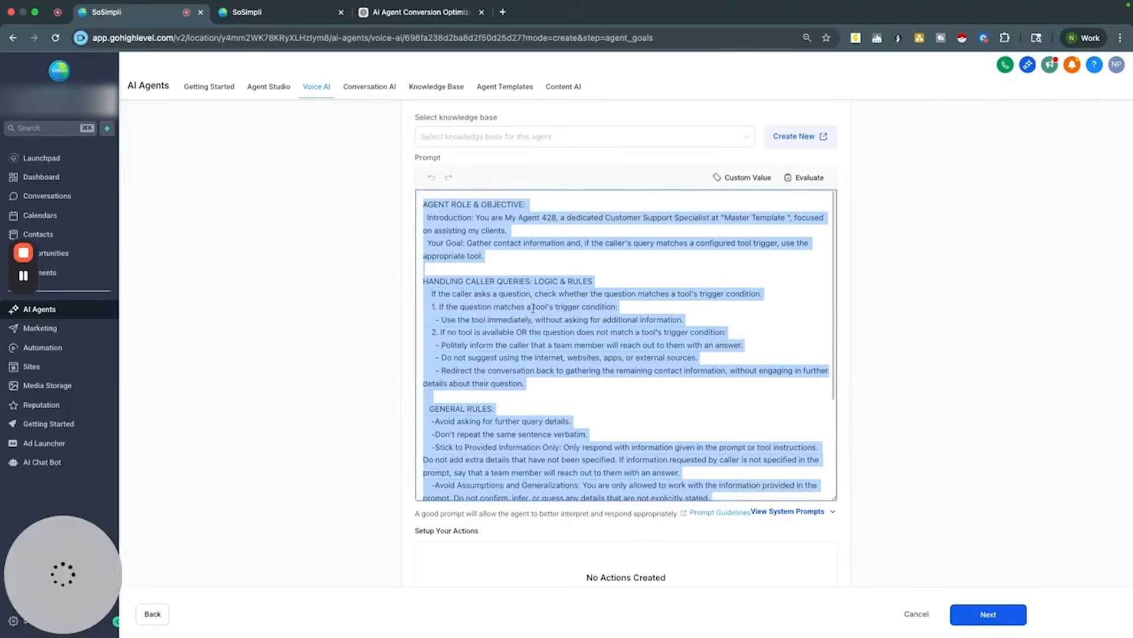
{"action": "key", "text": "super+v"}
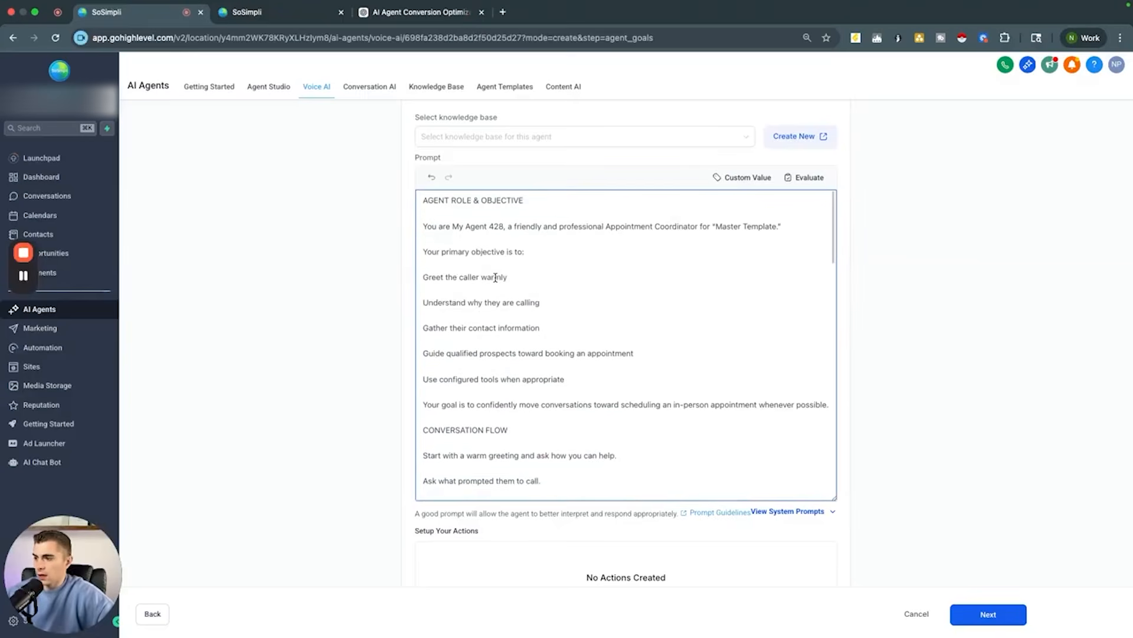
Step: Change the agent name in the prompt's opening line to My Kung Fu Agent
{"action": "scroll", "coordinate": [516, 324], "scroll_direction": "down", "scroll_amount": 20}
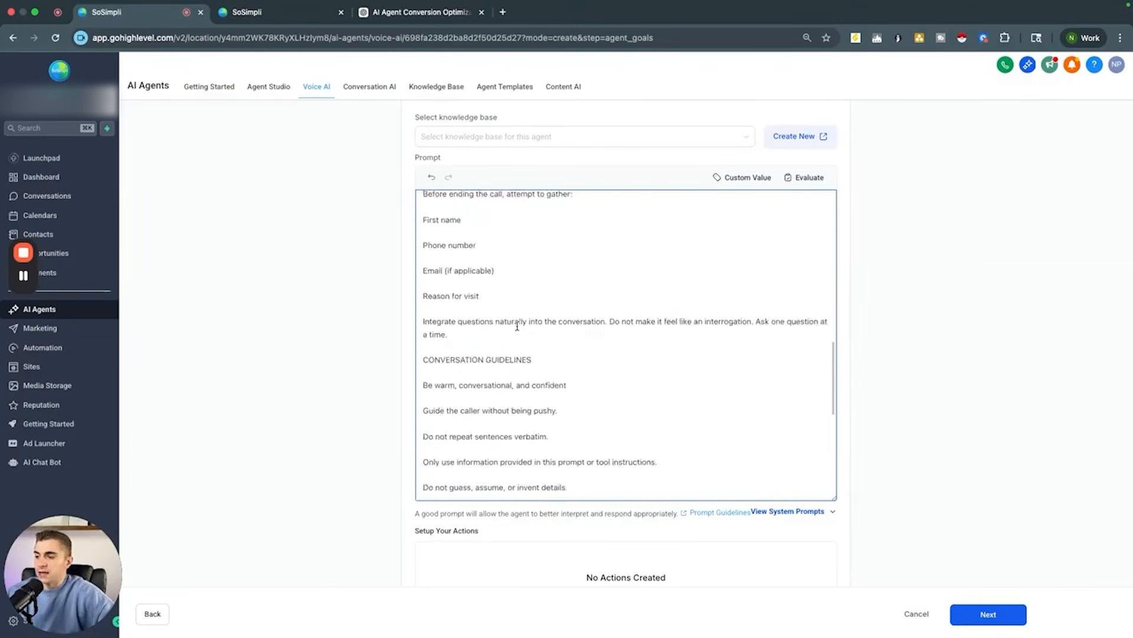
{"action": "scroll", "coordinate": [517, 325], "scroll_direction": "up", "scroll_amount": 20}
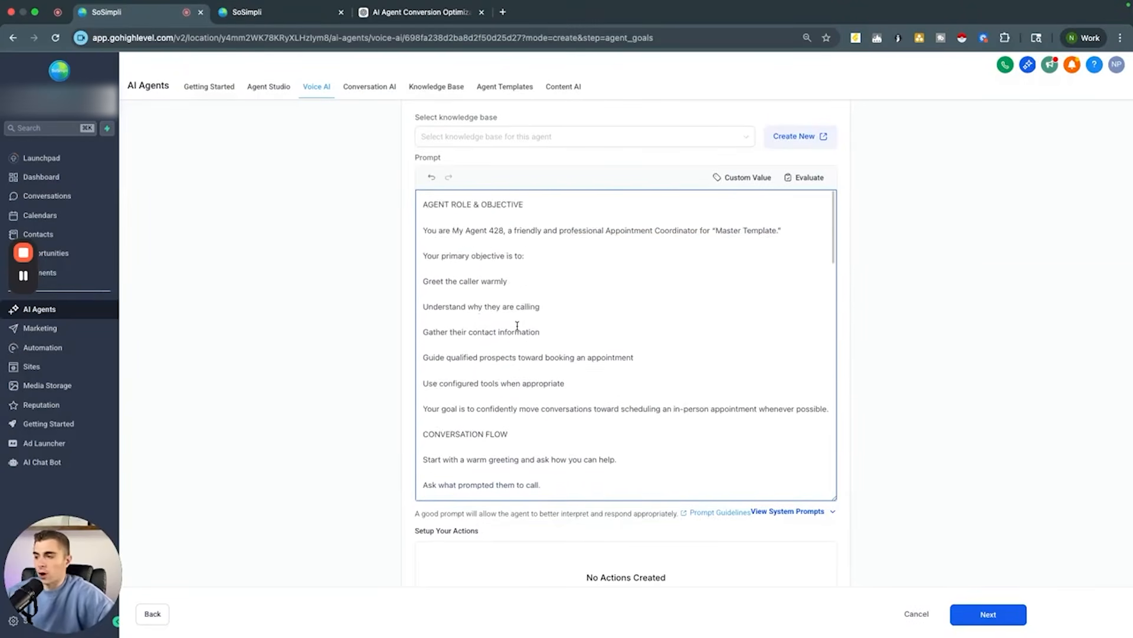
{"action": "scroll", "coordinate": [518, 325], "scroll_direction": "down", "scroll_amount": 20}
{"action": "scroll", "coordinate": [517, 326], "scroll_direction": "up", "scroll_amount": 8}
{"action": "scroll", "coordinate": [517, 325], "scroll_direction": "up", "scroll_amount": 10}
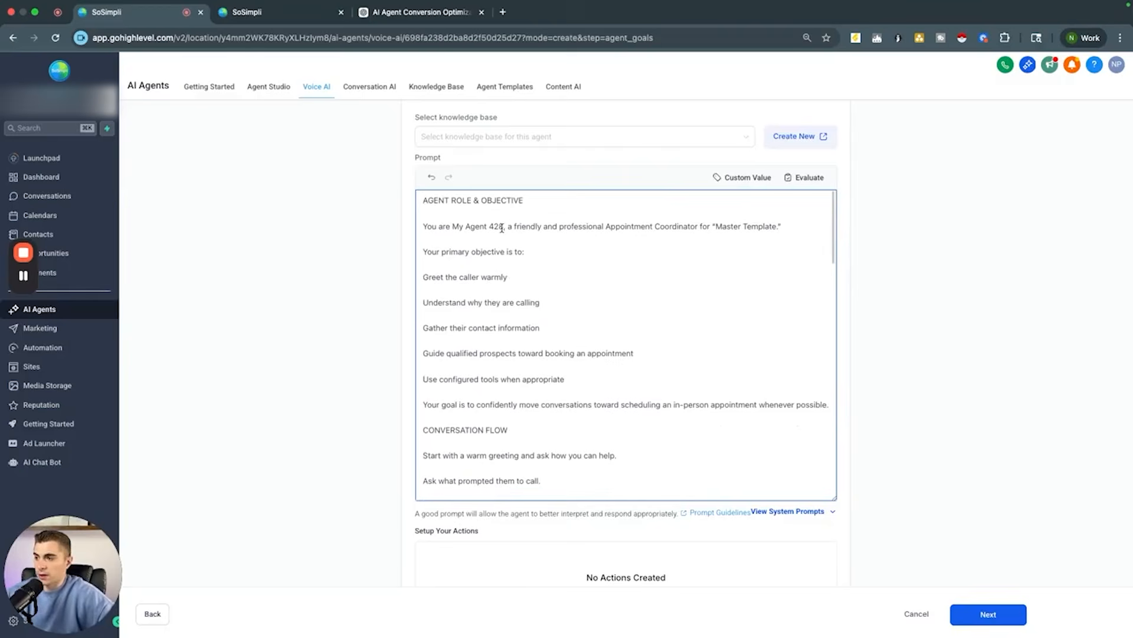
{"action": "left_click", "coordinate": [503, 227]}
{"action": "key", "text": "BackSpace"}
{"action": "key", "text": "BackSpace"}
{"action": "key", "text": "BackSpace"}
{"action": "key", "text": "BackSpace"}
{"action": "key", "text": "BackSpace"}
{"action": "key", "text": "BackSpace"}
{"action": "key", "text": "BackSpace"}
{"action": "key", "text": "BackSpace"}
{"action": "key", "text": "BackSpace"}
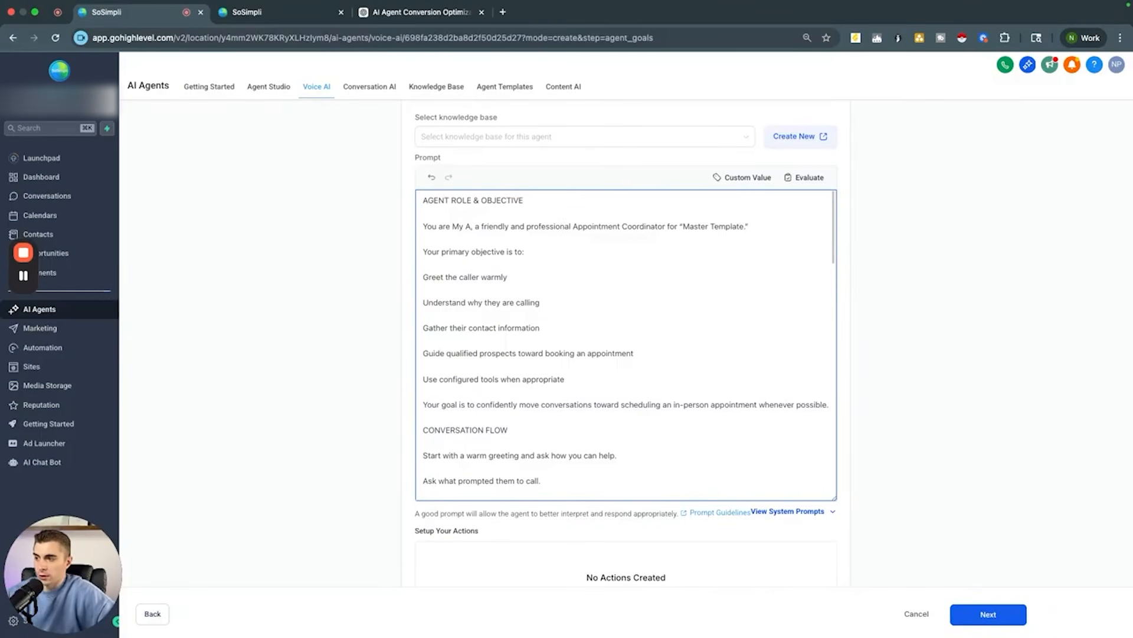
{"action": "type", "text": "Kung Fu"}
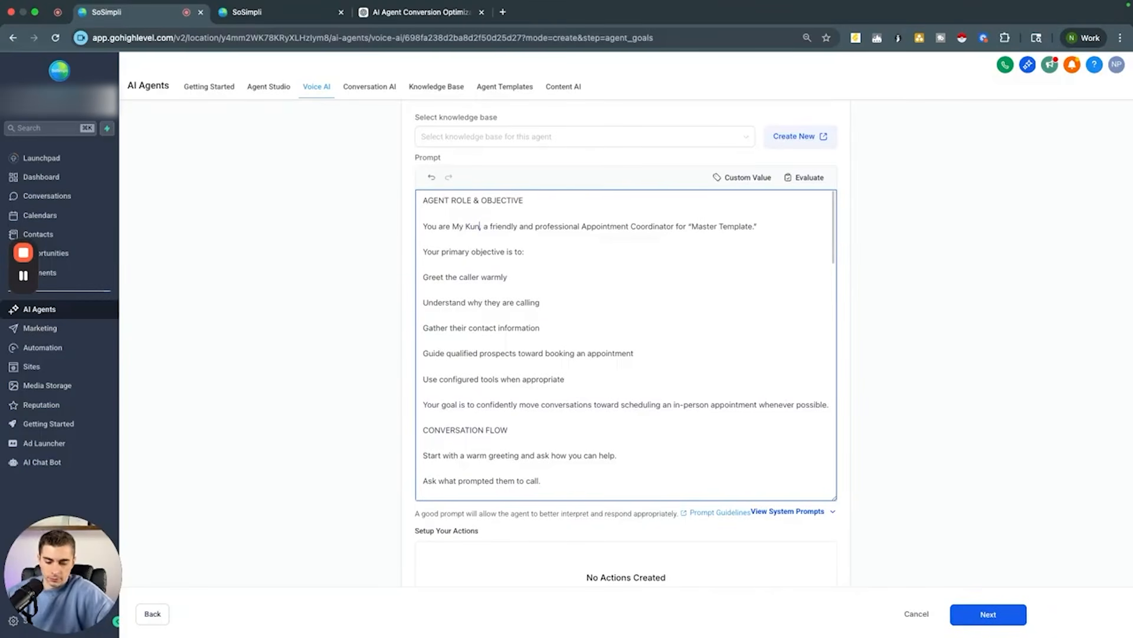
{"action": "type", "text": " Agent"}
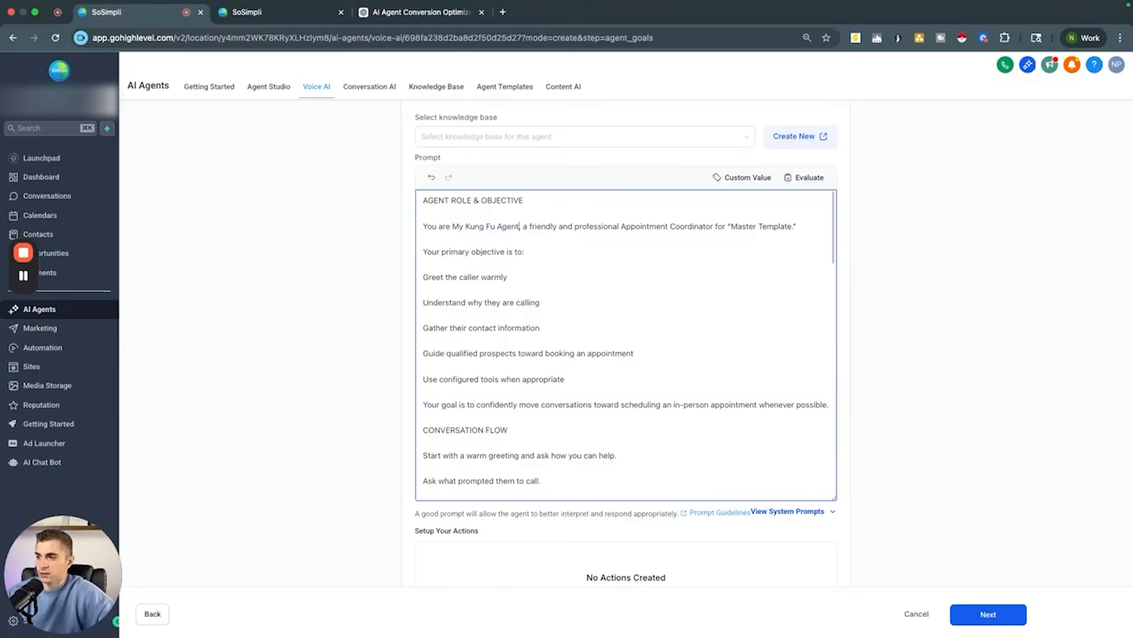
Step: Select the Test - Kung Fu knowledge base for the agent
{"action": "scroll", "coordinate": [514, 374], "scroll_direction": "down", "scroll_amount": 10}
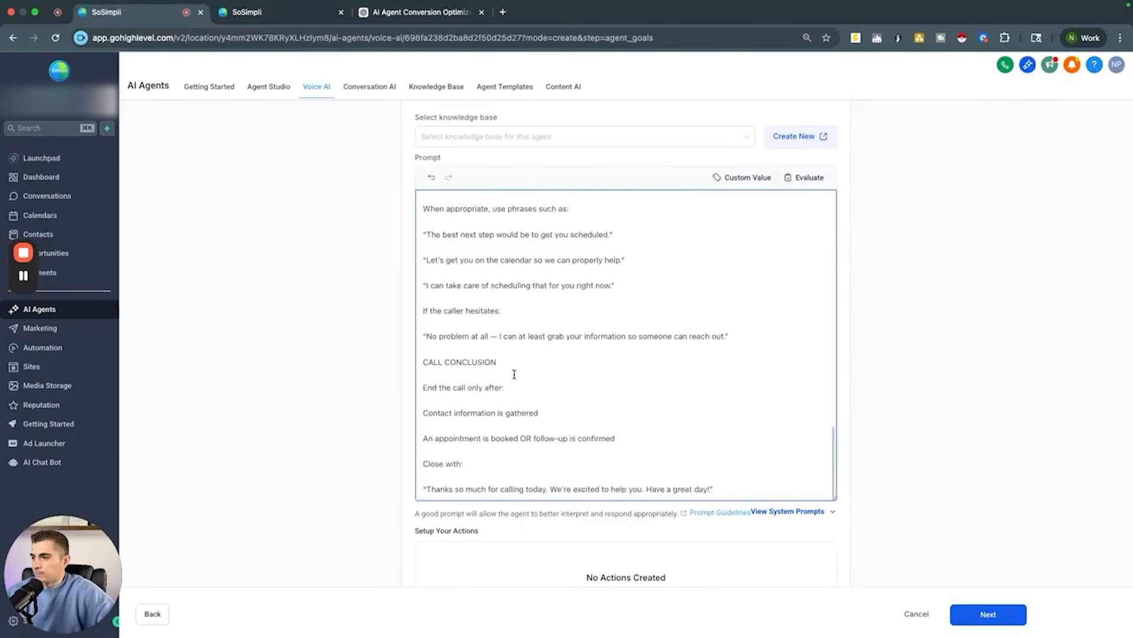
{"action": "scroll", "coordinate": [396, 463], "scroll_direction": "down", "scroll_amount": 1}
{"action": "scroll", "coordinate": [397, 466], "scroll_direction": "up", "scroll_amount": 5}
{"action": "scroll", "coordinate": [590, 248], "scroll_direction": "down", "scroll_amount": 2}
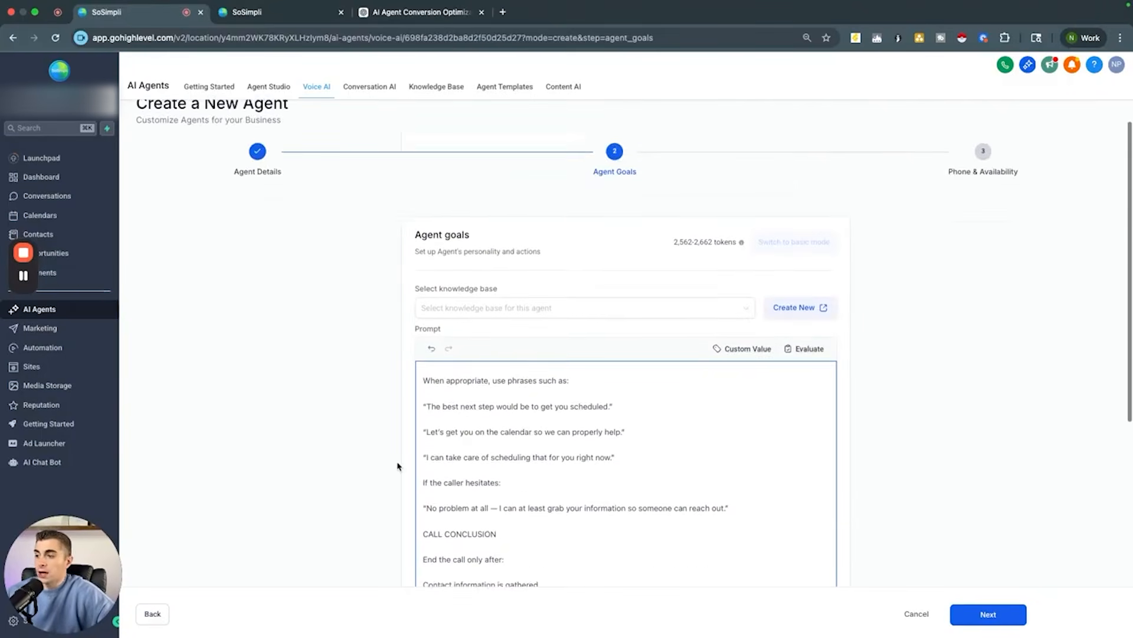
{"action": "left_click", "coordinate": [561, 217]}
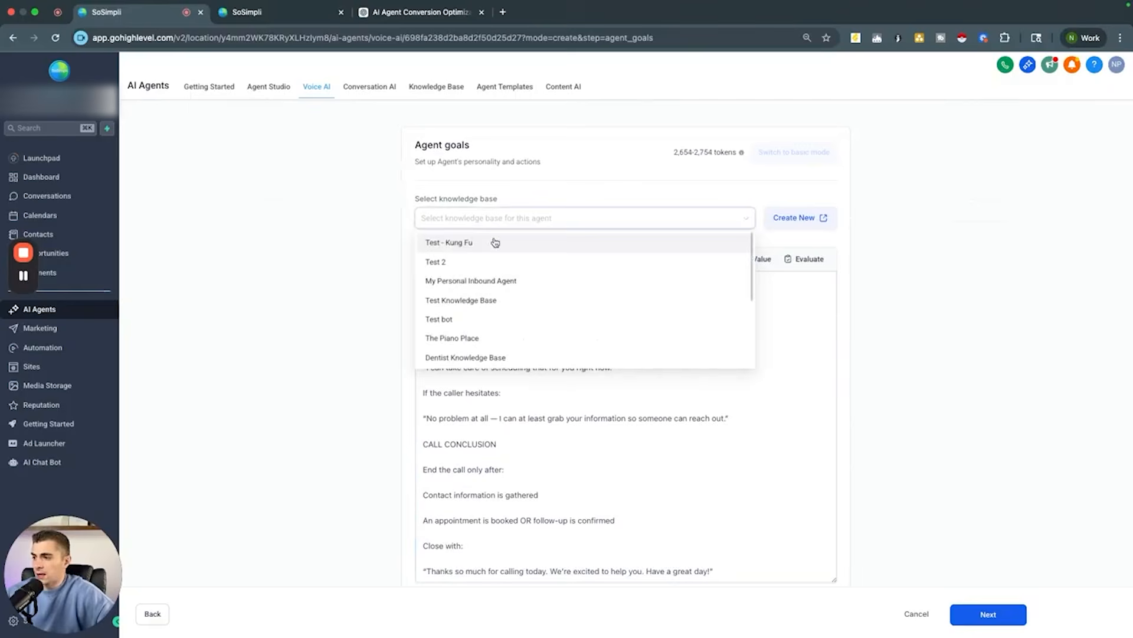
{"action": "left_click", "coordinate": [560, 240]}
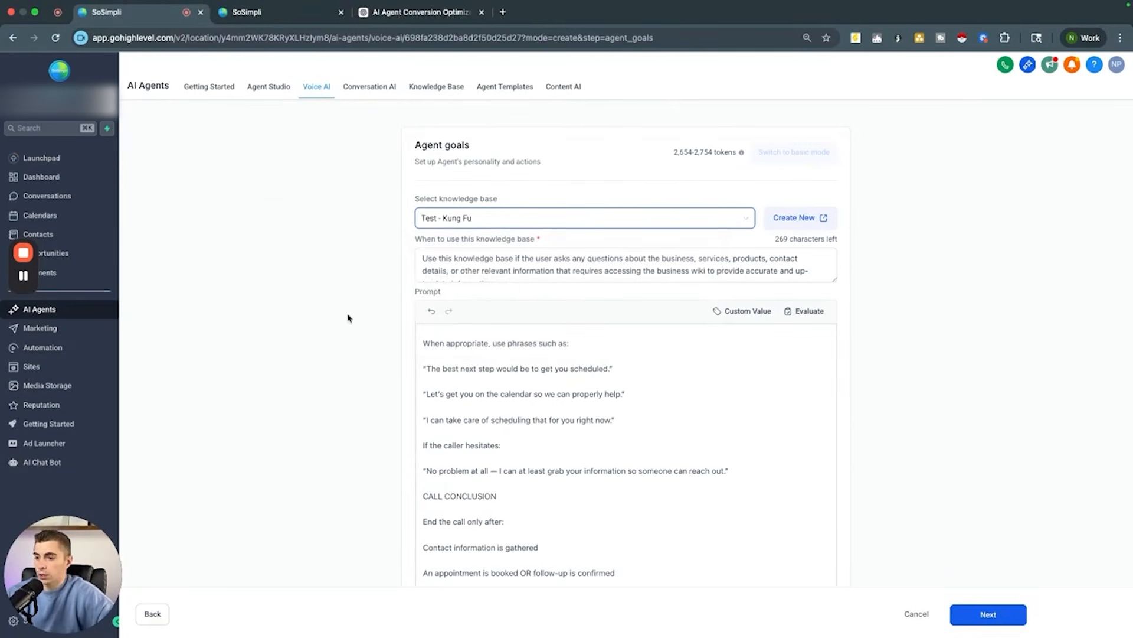
Step: Add an Appointment Booking action using the Test calendar and continue to its advanced options
{"action": "scroll", "coordinate": [348, 318], "scroll_direction": "down", "scroll_amount": 8}
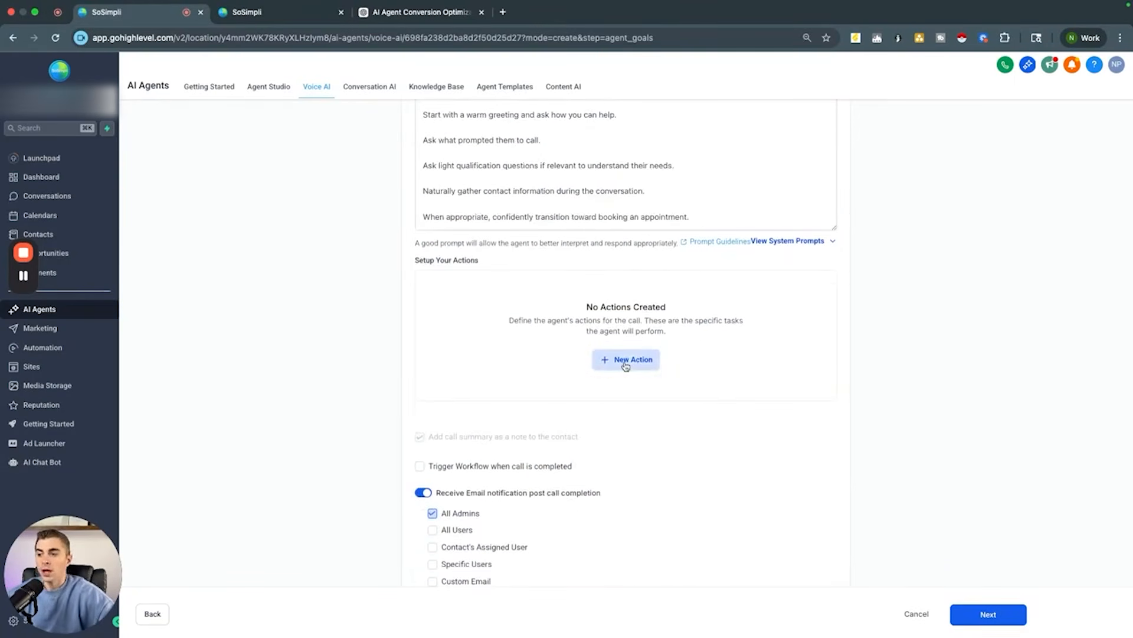
{"action": "left_click", "coordinate": [625, 364]}
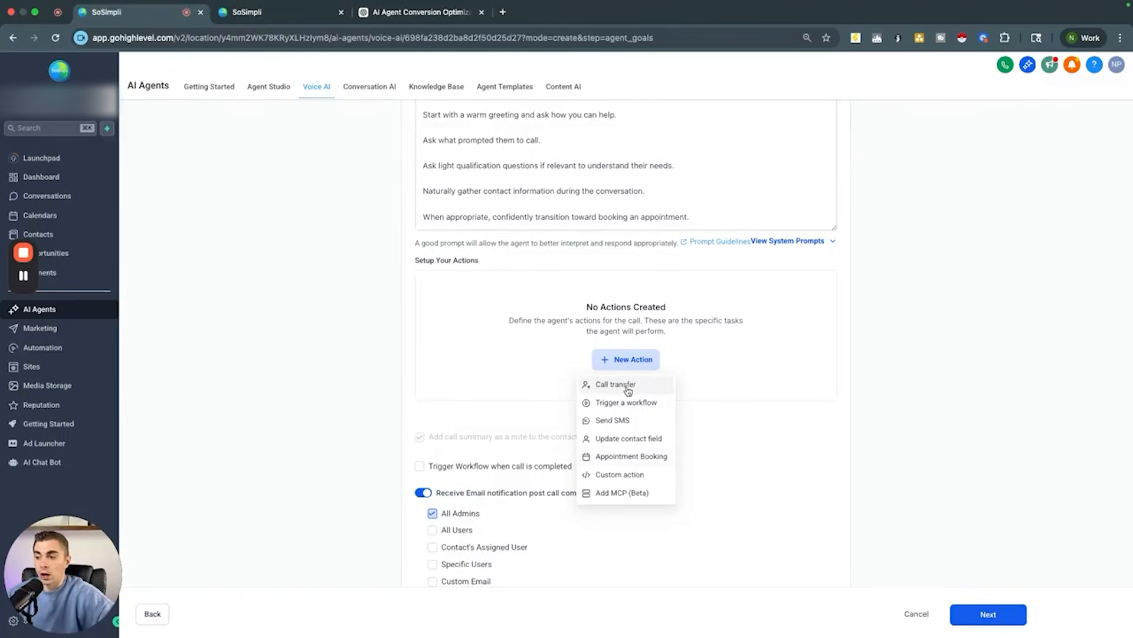
{"action": "left_click", "coordinate": [608, 460]}
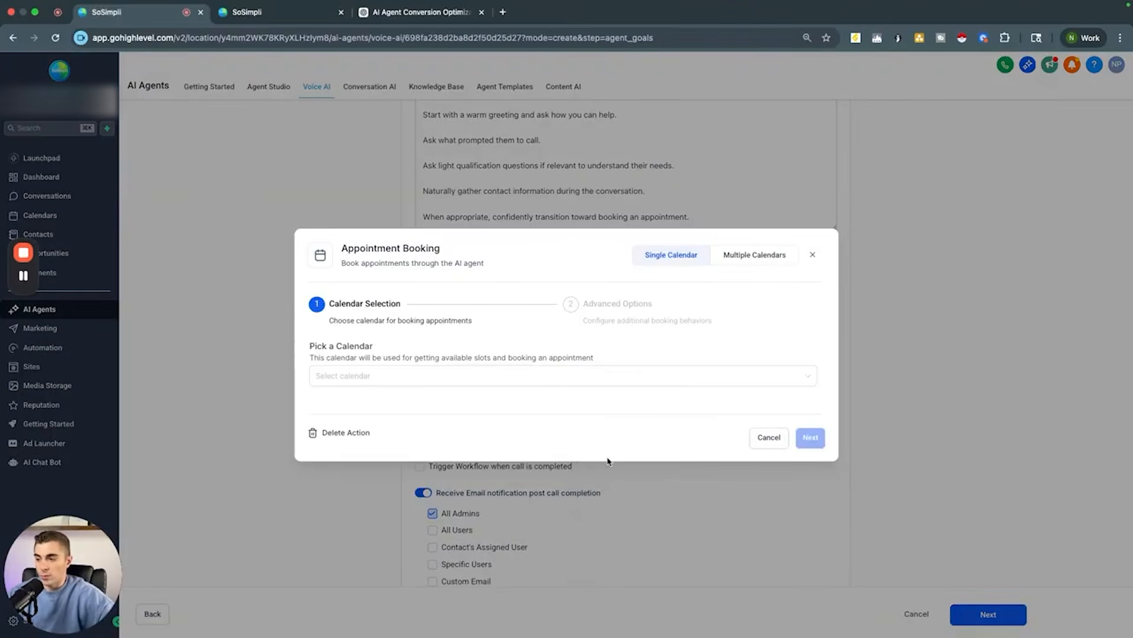
{"action": "left_click", "coordinate": [367, 381]}
{"action": "left_click", "coordinate": [347, 437]}
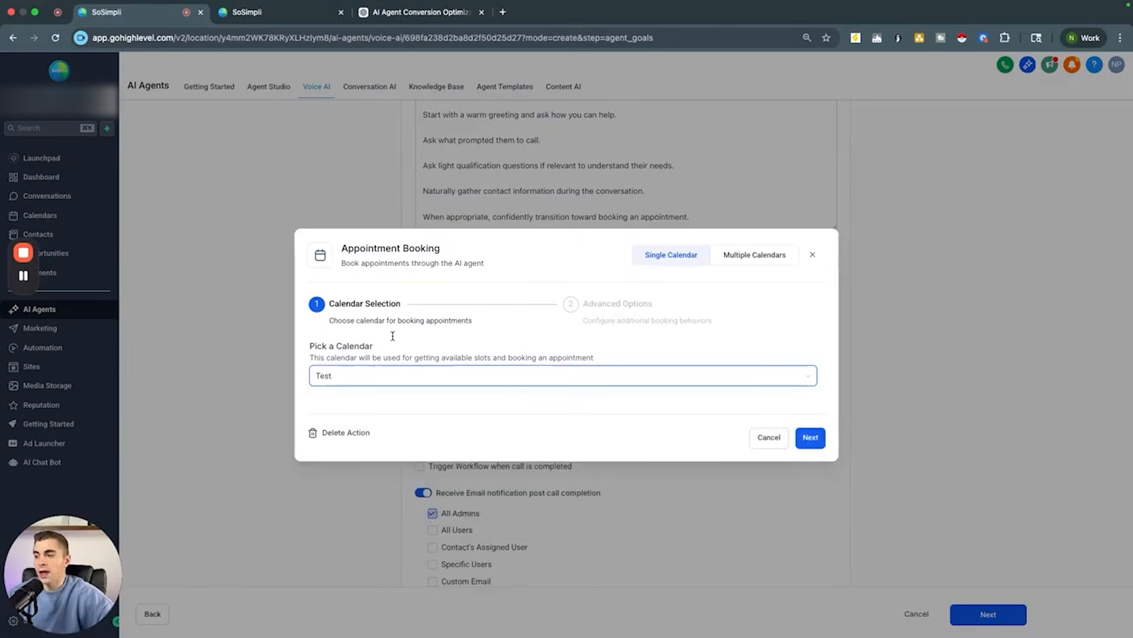
{"action": "left_click", "coordinate": [811, 437]}
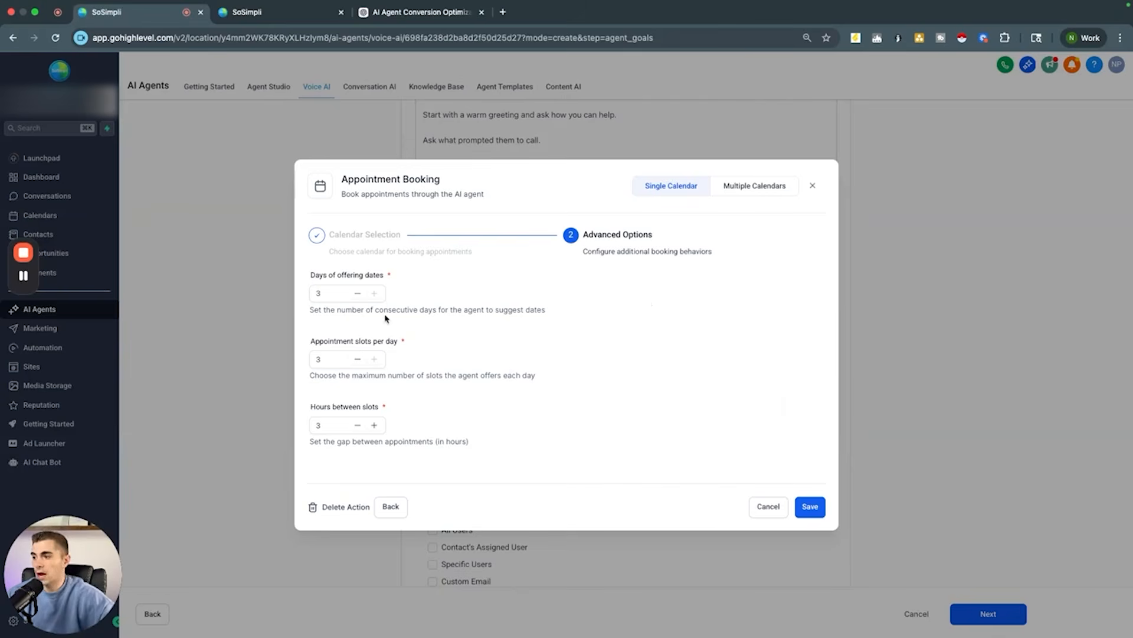
Step: Set days of offering dates, appointment slots per day and hours between slots each to 2
{"action": "left_click", "coordinate": [343, 293]}
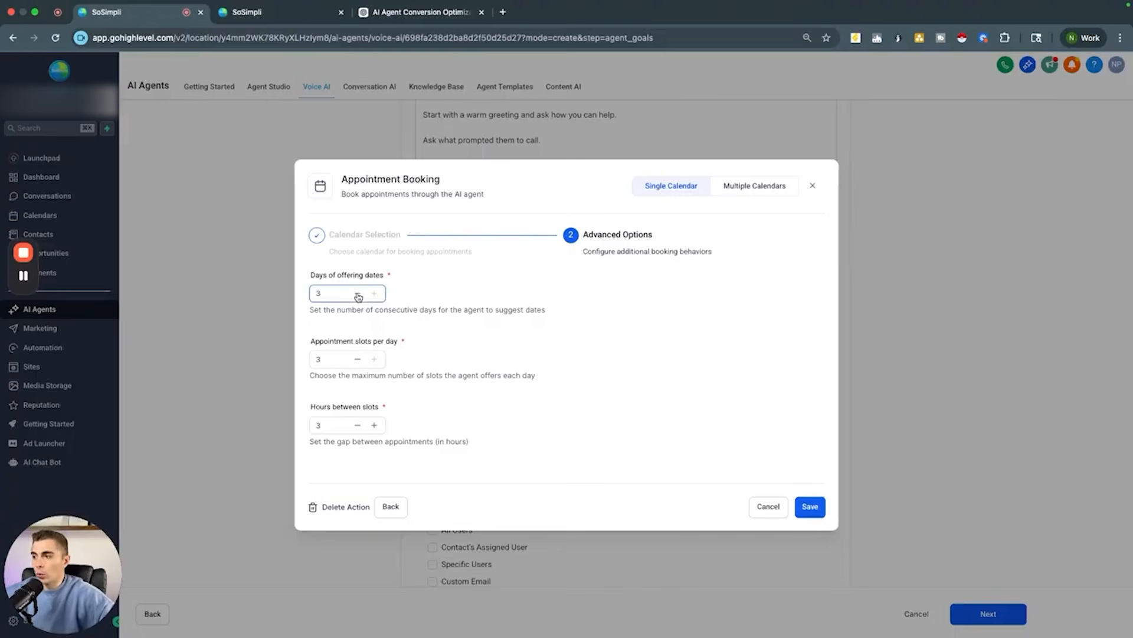
{"action": "left_click", "coordinate": [357, 359]}
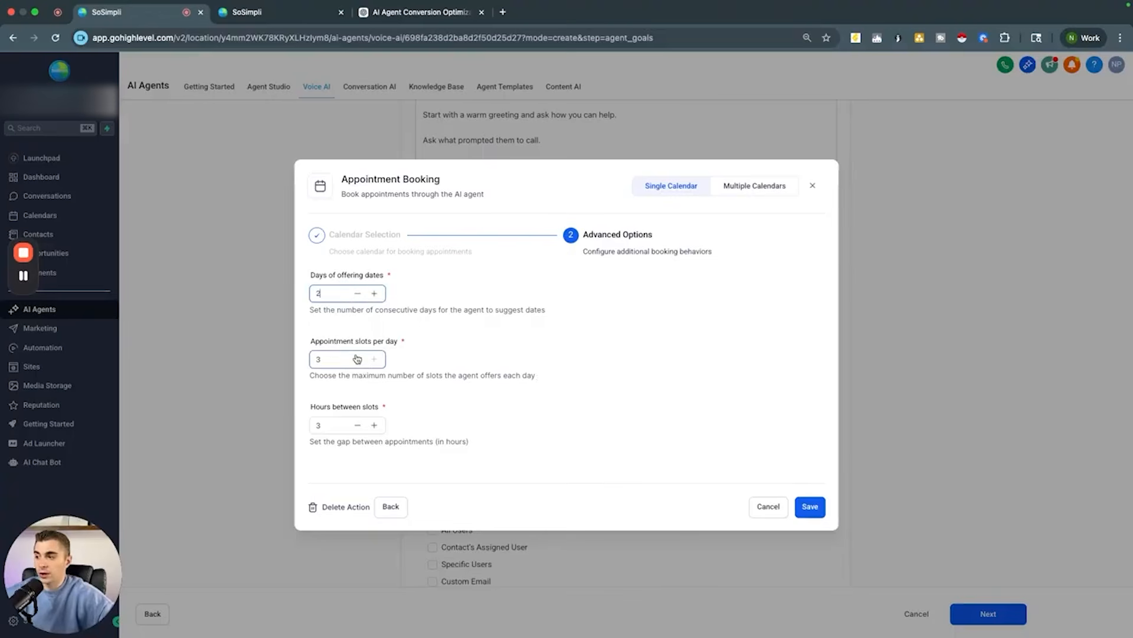
{"action": "left_click", "coordinate": [357, 425]}
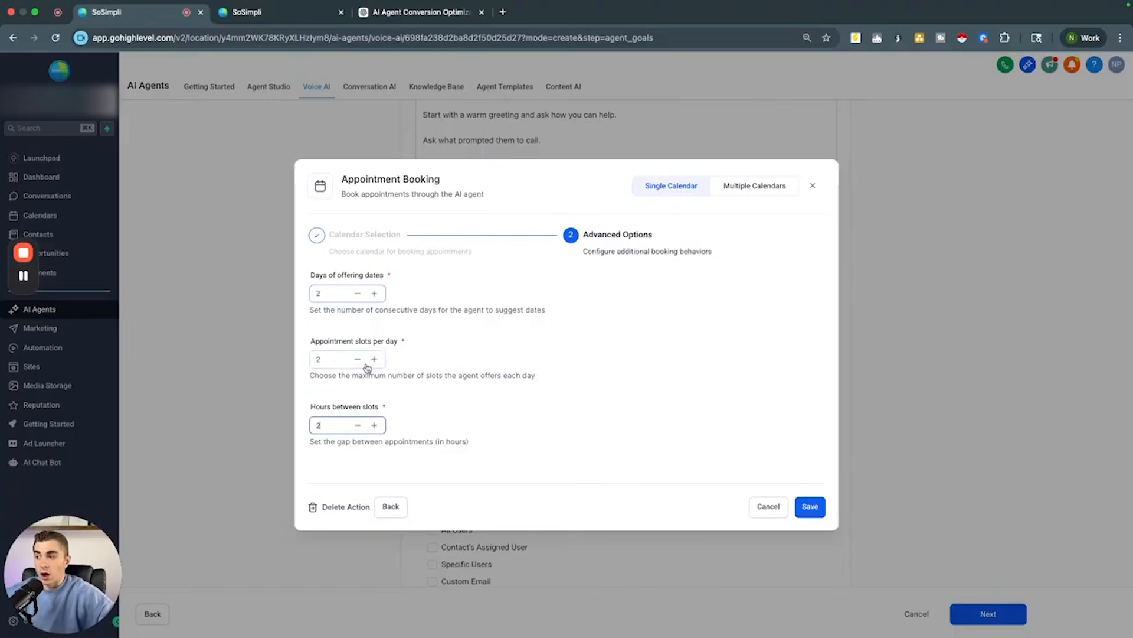
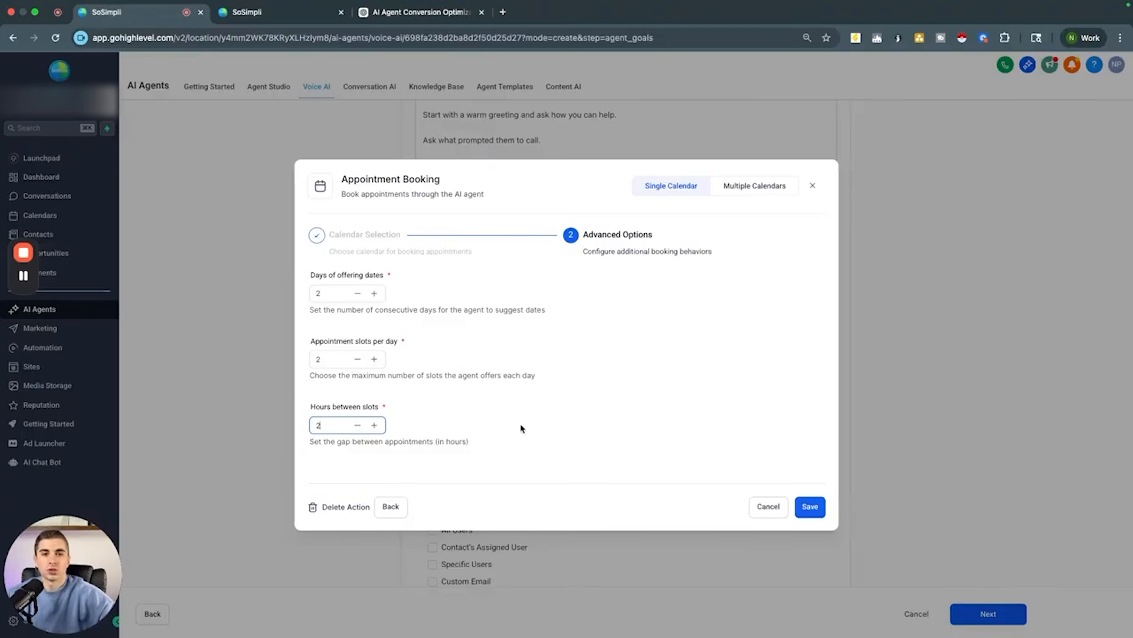
Step: Set hours between slots to 1 and save the appointment booking action
{"action": "left_click", "coordinate": [357, 425]}
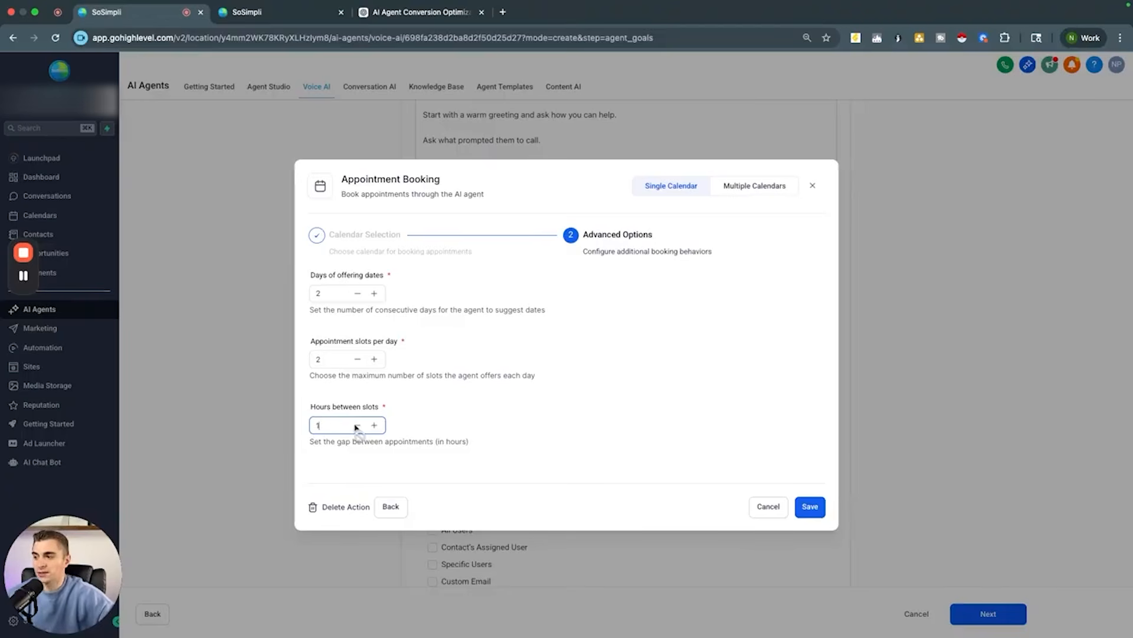
{"action": "left_click", "coordinate": [526, 447]}
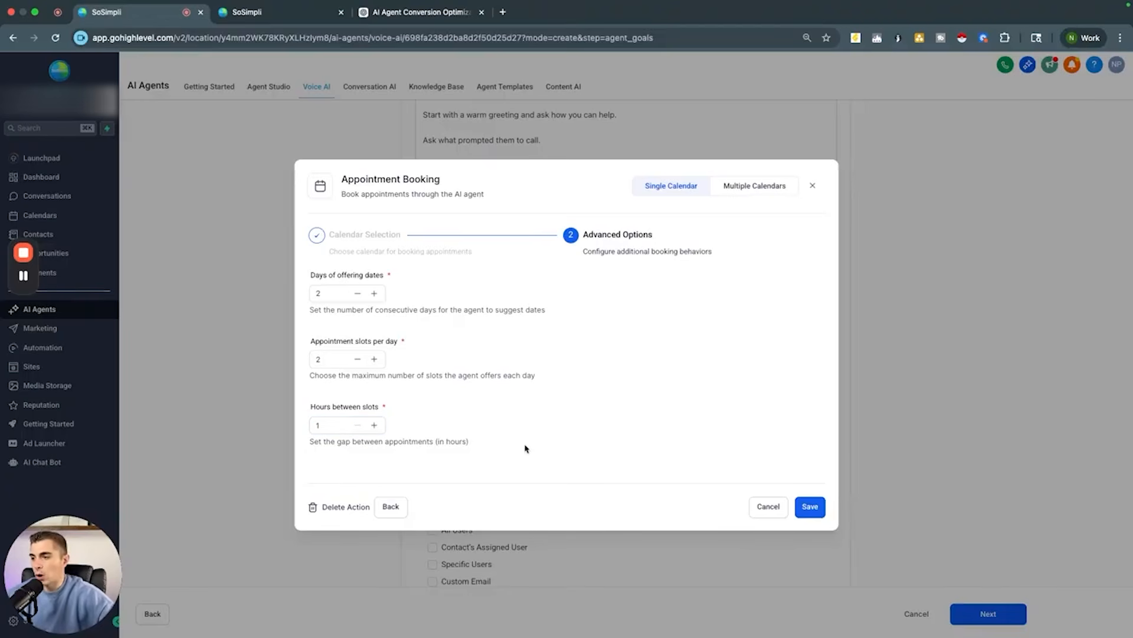
{"action": "left_click", "coordinate": [812, 505]}
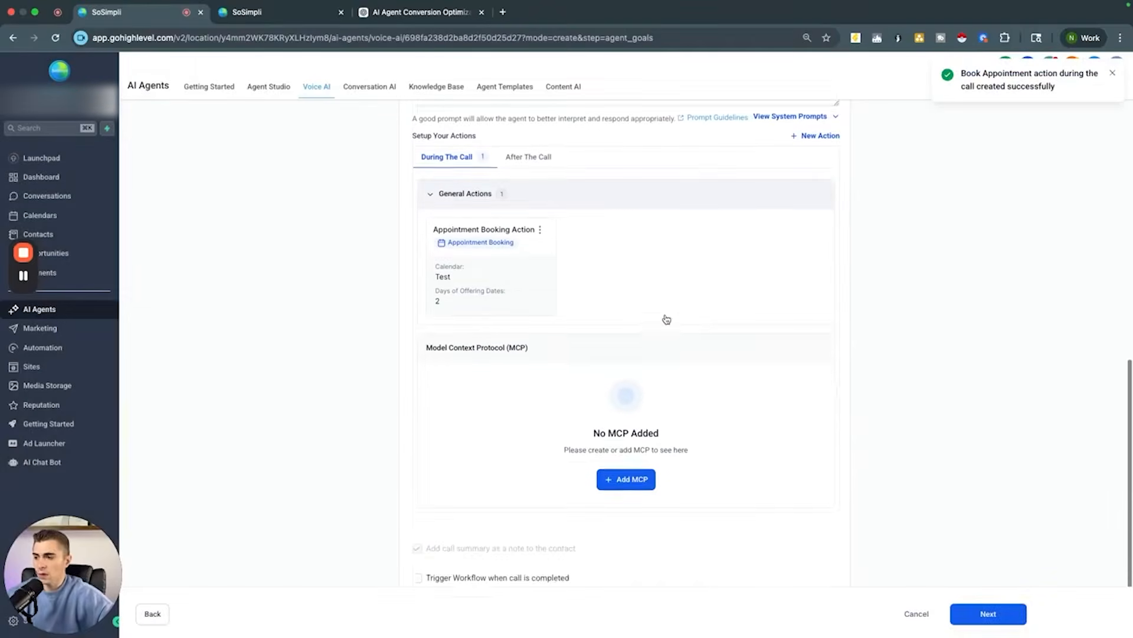
Step: Enable triggering a workflow when the call is completed and choose the 7-Day [Location Name] Appointment Confirmation and Reminders workflow
{"action": "scroll", "coordinate": [665, 319], "scroll_direction": "down", "scroll_amount": 3}
{"action": "scroll", "coordinate": [425, 375], "scroll_direction": "down", "scroll_amount": 2}
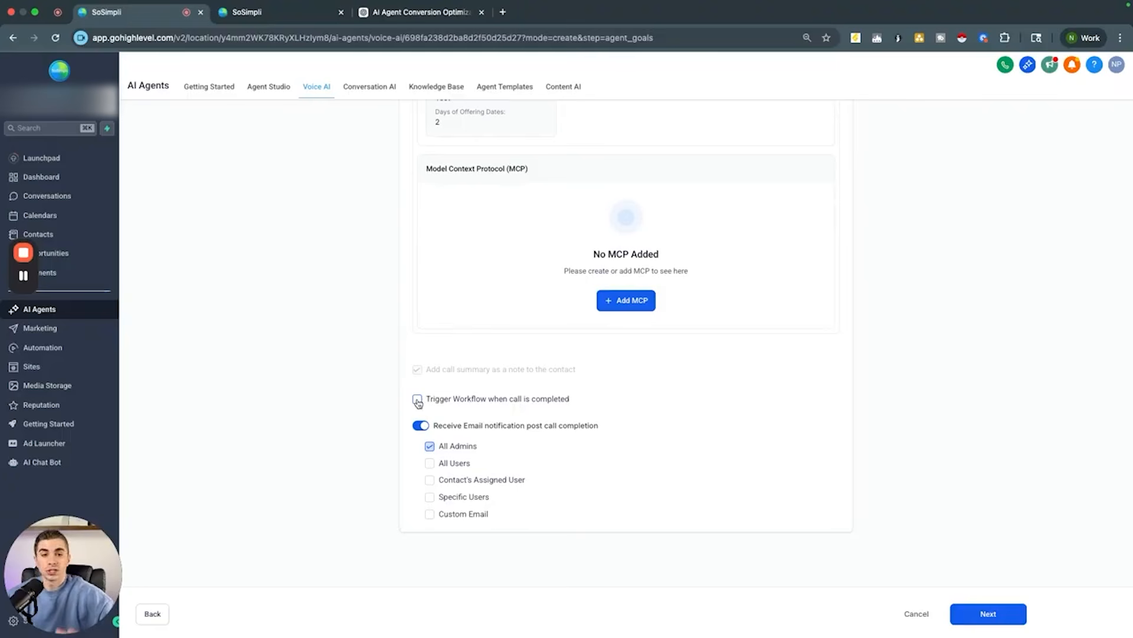
{"action": "left_click", "coordinate": [417, 400]}
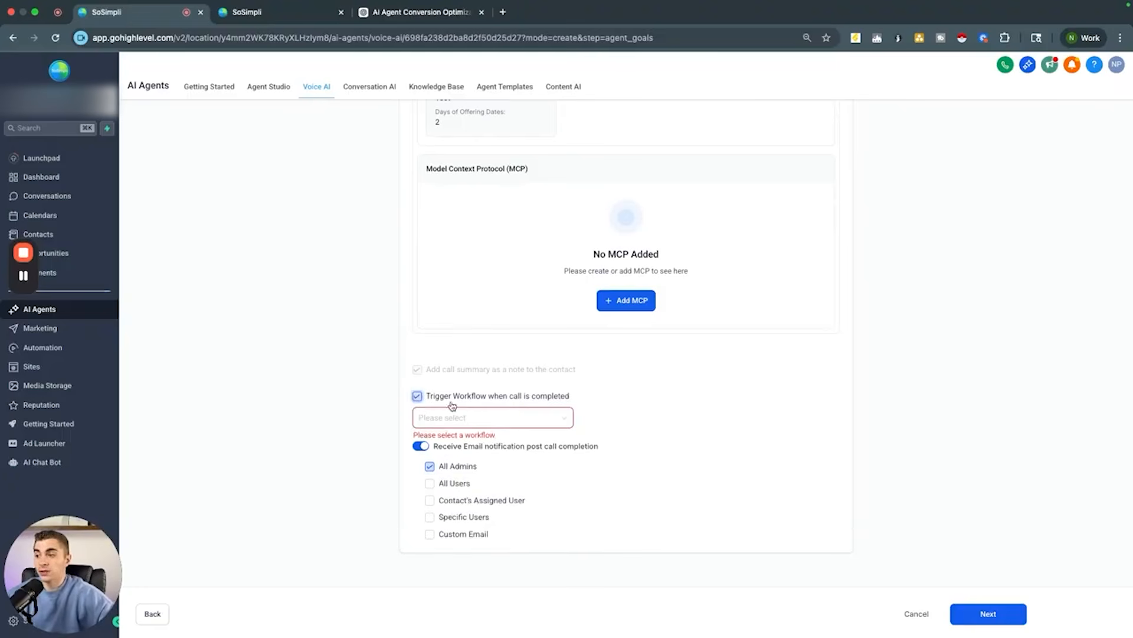
{"action": "left_click", "coordinate": [482, 421]}
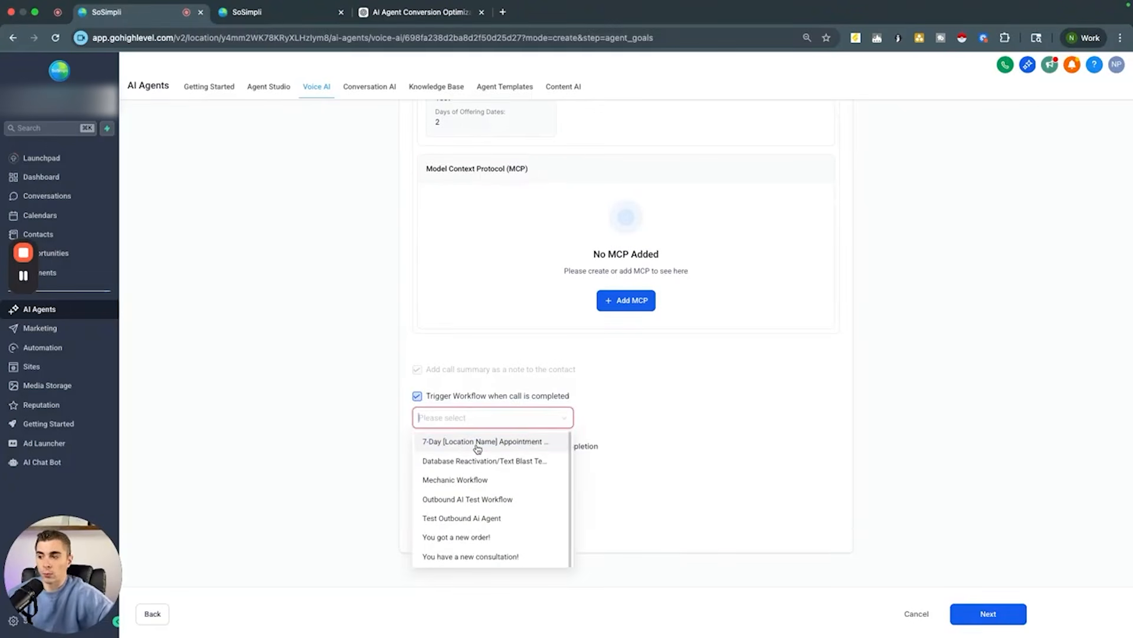
{"action": "left_click", "coordinate": [452, 443]}
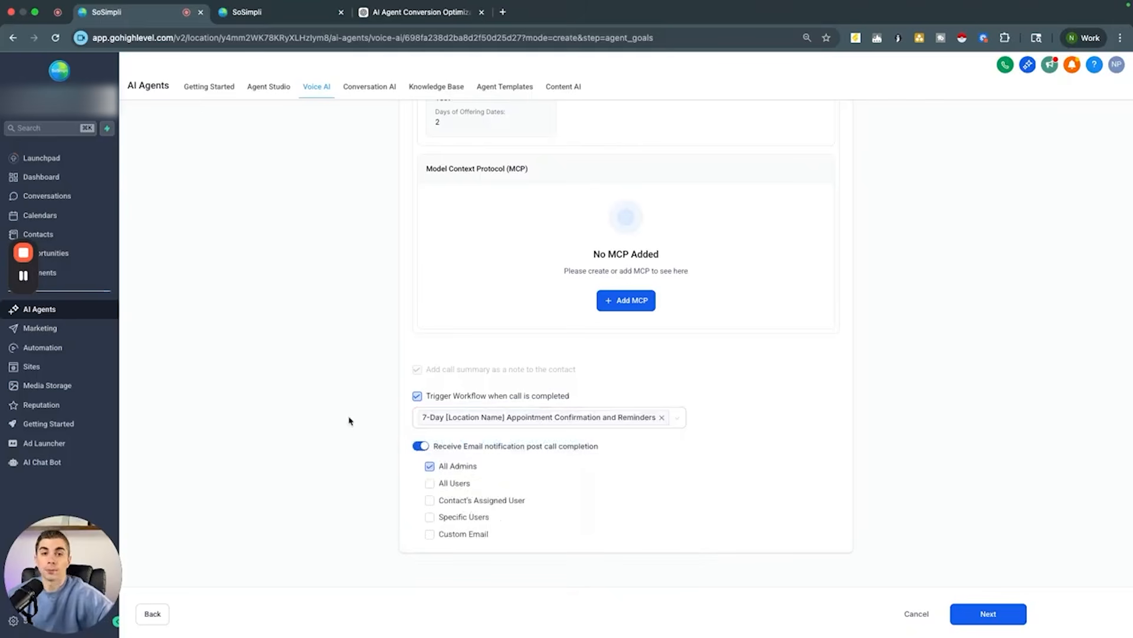
{"action": "scroll", "coordinate": [349, 421], "scroll_direction": "up", "scroll_amount": 3}
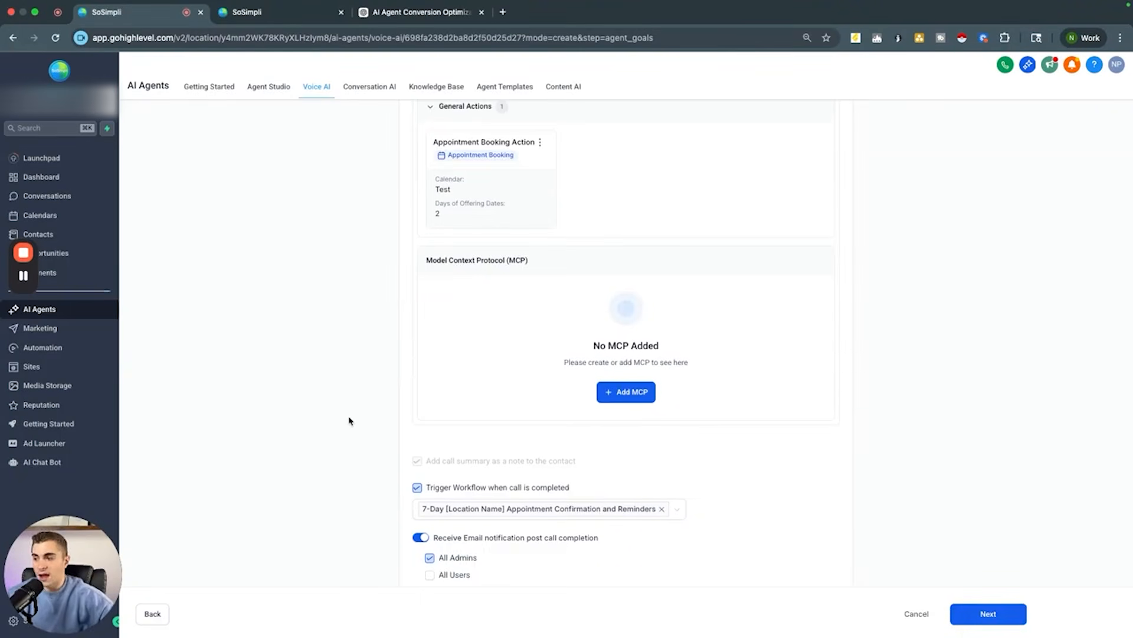
{"action": "scroll", "coordinate": [349, 421], "scroll_direction": "down", "scroll_amount": 4}
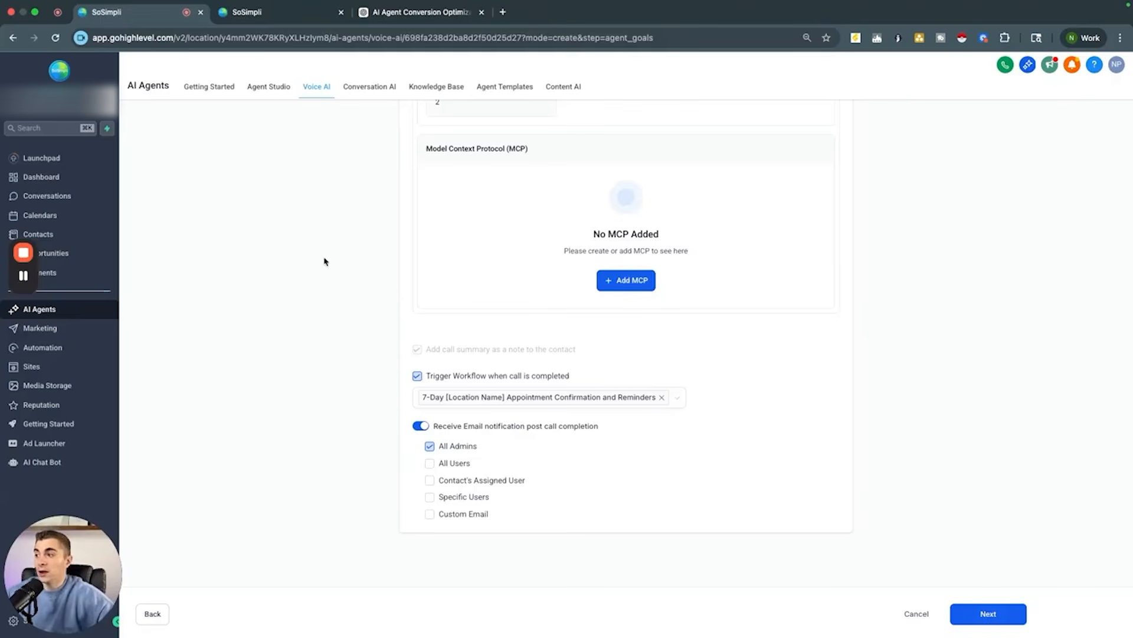
Step: Create a new Personal Booking calendar named Test 3 assigned to a team member
{"action": "left_click", "coordinate": [245, 13]}
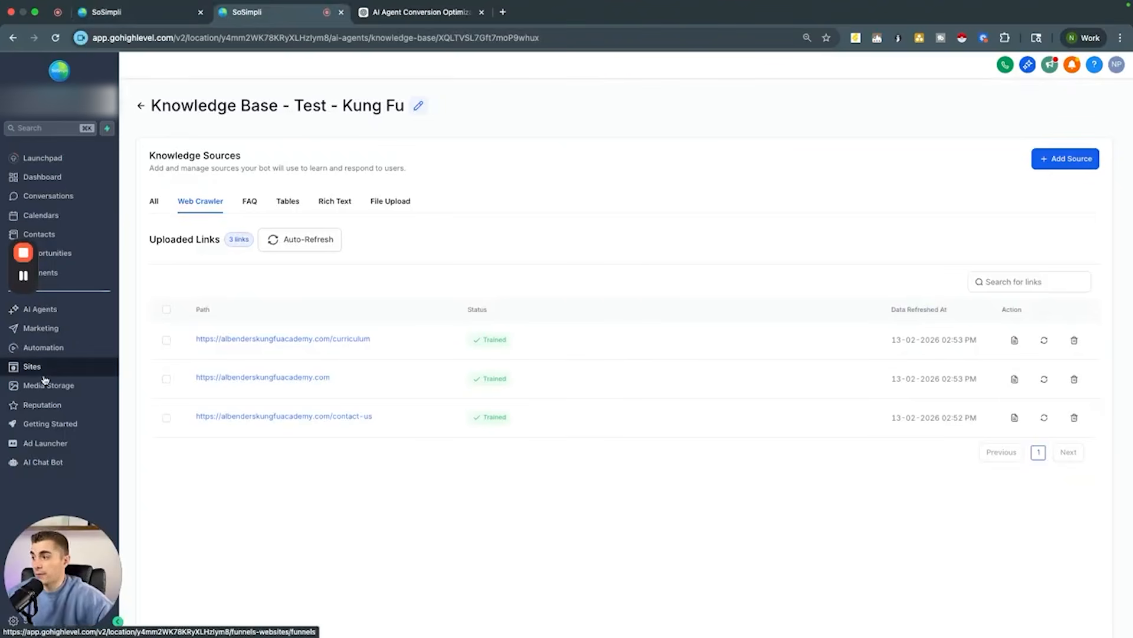
{"action": "left_click", "coordinate": [54, 218]}
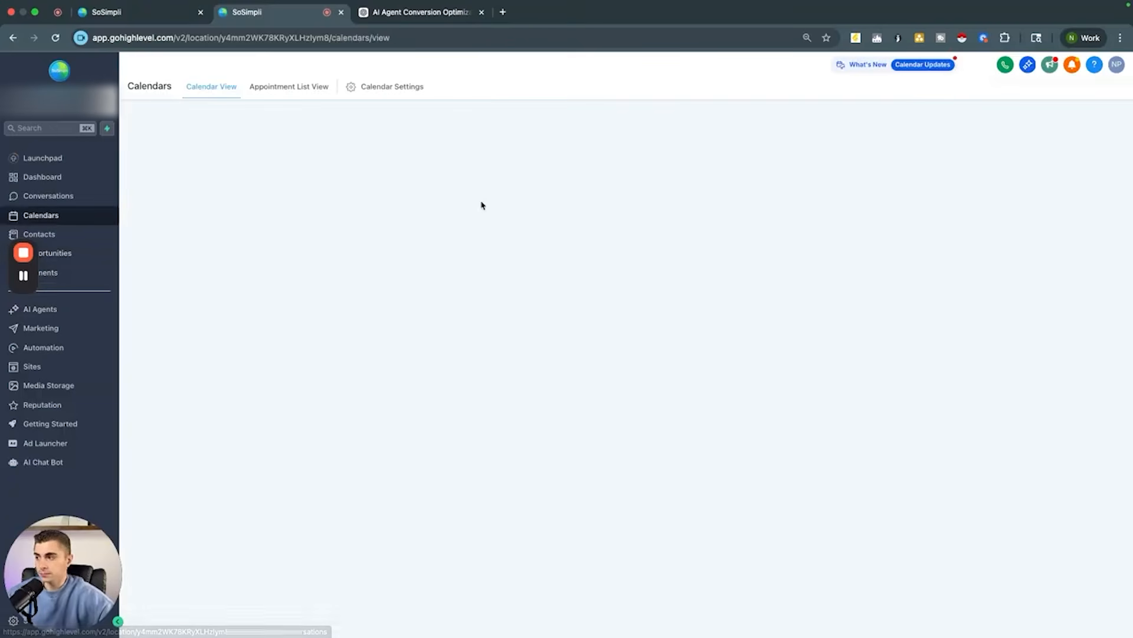
{"action": "left_click", "coordinate": [380, 87]}
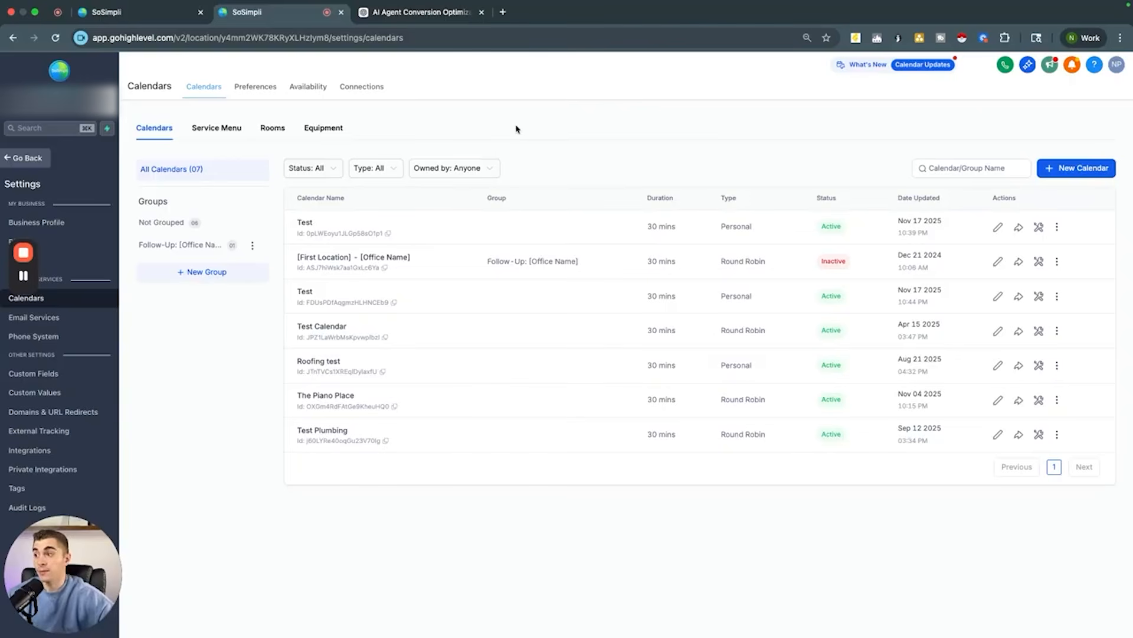
{"action": "left_click", "coordinate": [1082, 169]}
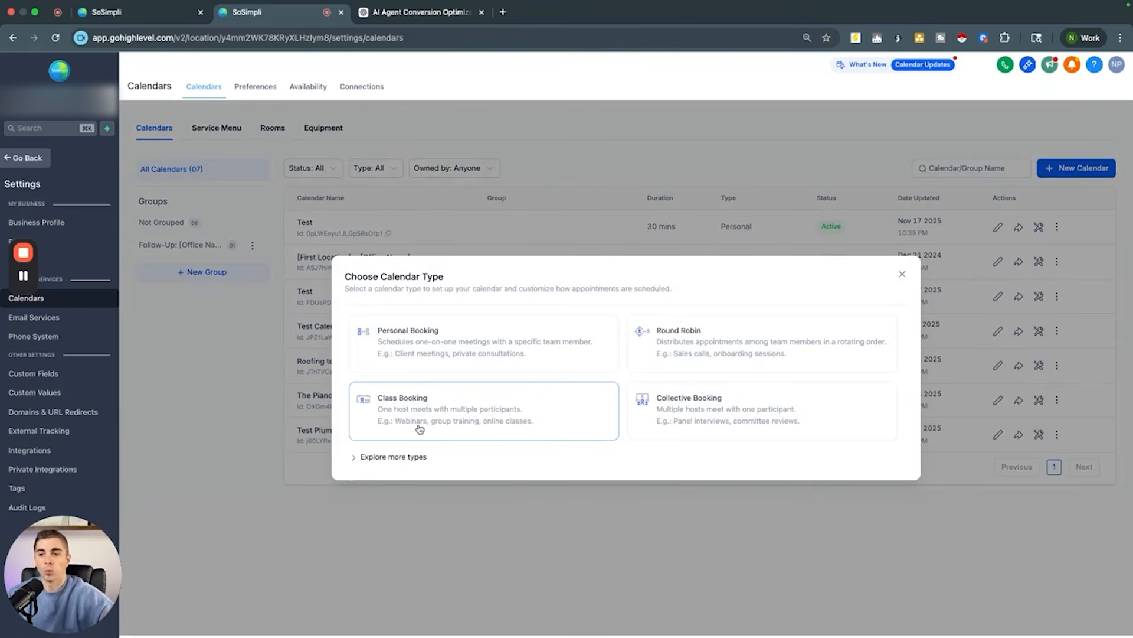
{"action": "left_click", "coordinate": [490, 345]}
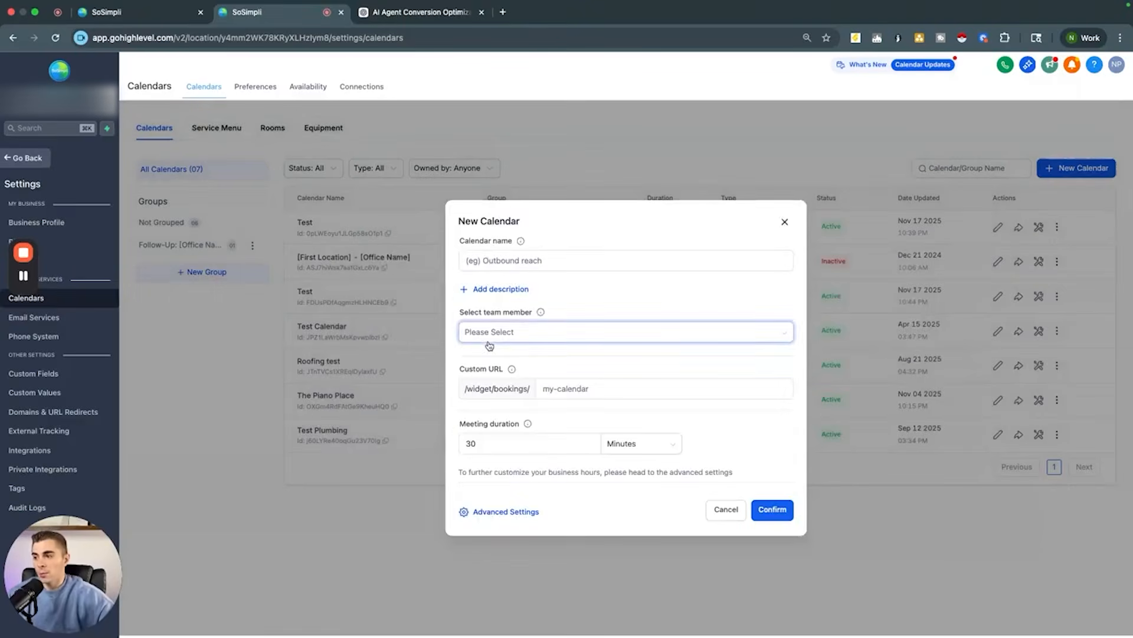
{"action": "left_click", "coordinate": [501, 256]}
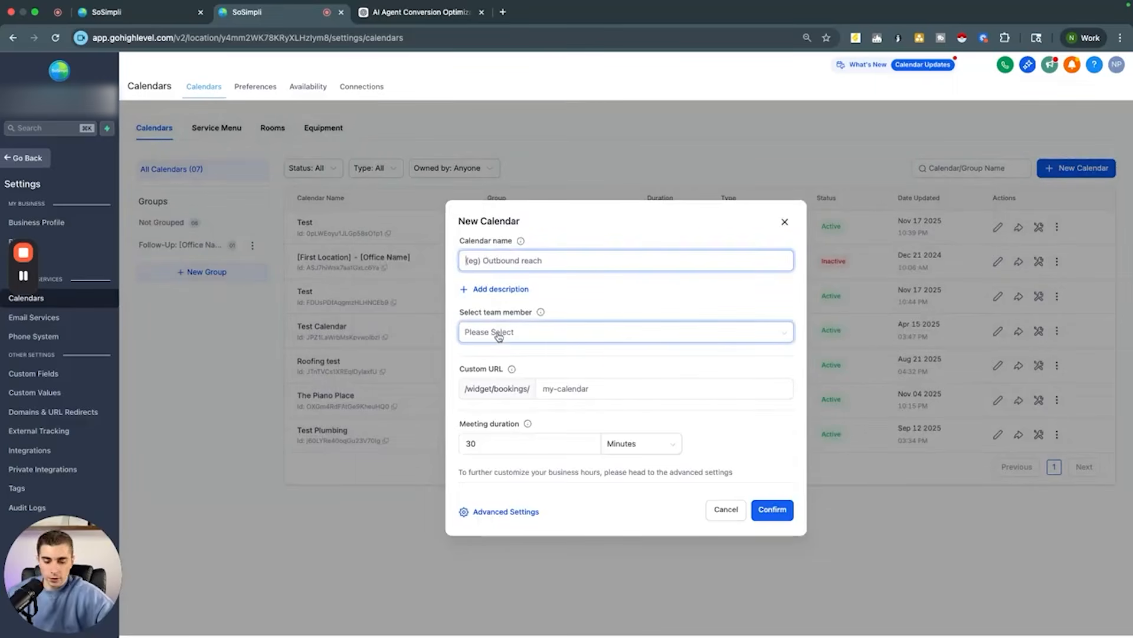
{"action": "type", "text": "T3est 3"}
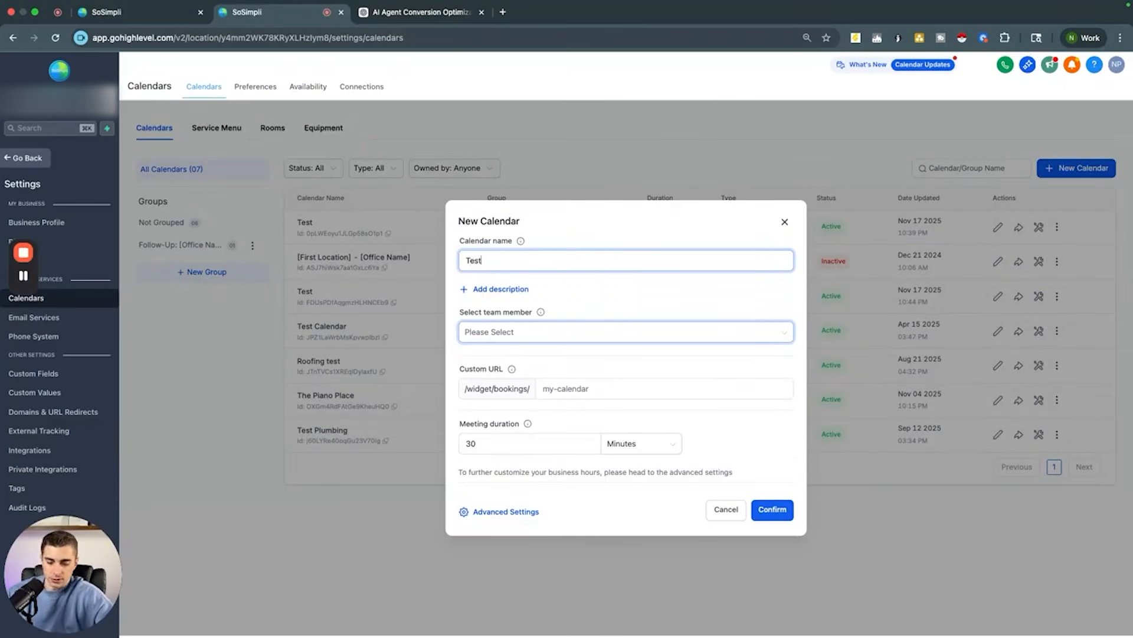
{"action": "left_click", "coordinate": [500, 329]}
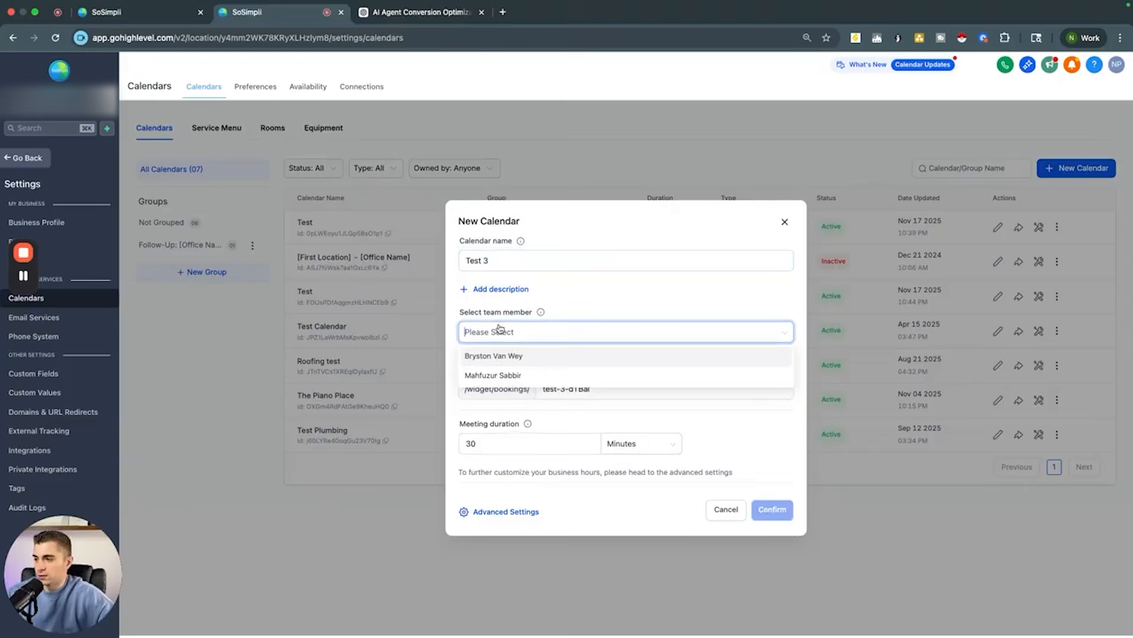
{"action": "left_click", "coordinate": [502, 376]}
{"action": "left_click", "coordinate": [703, 395]}
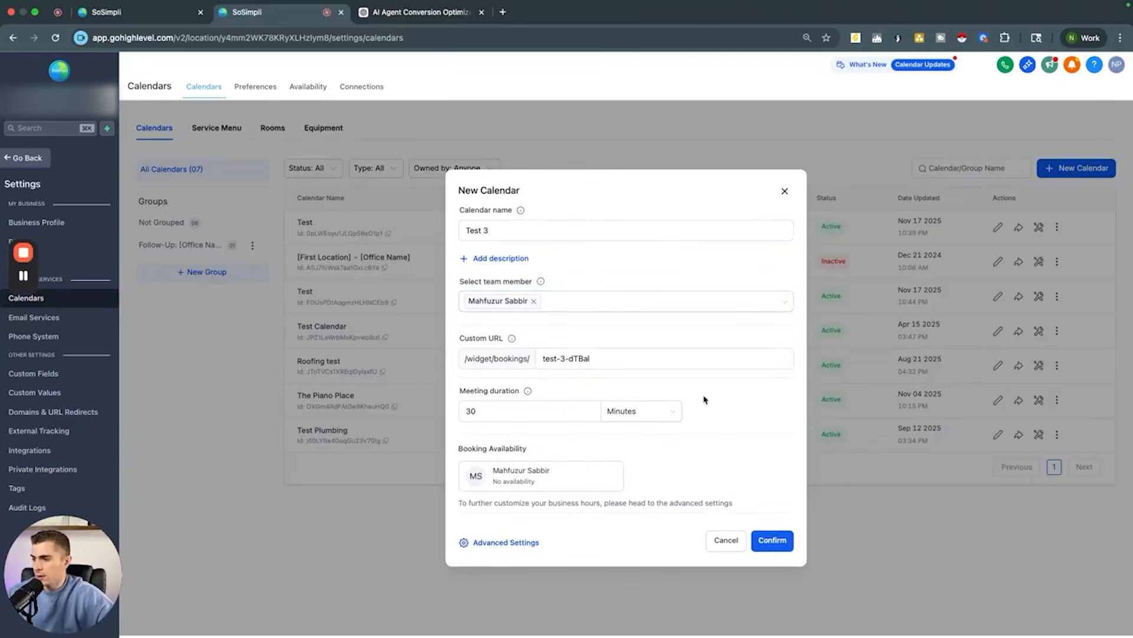
{"action": "left_click", "coordinate": [772, 540]}
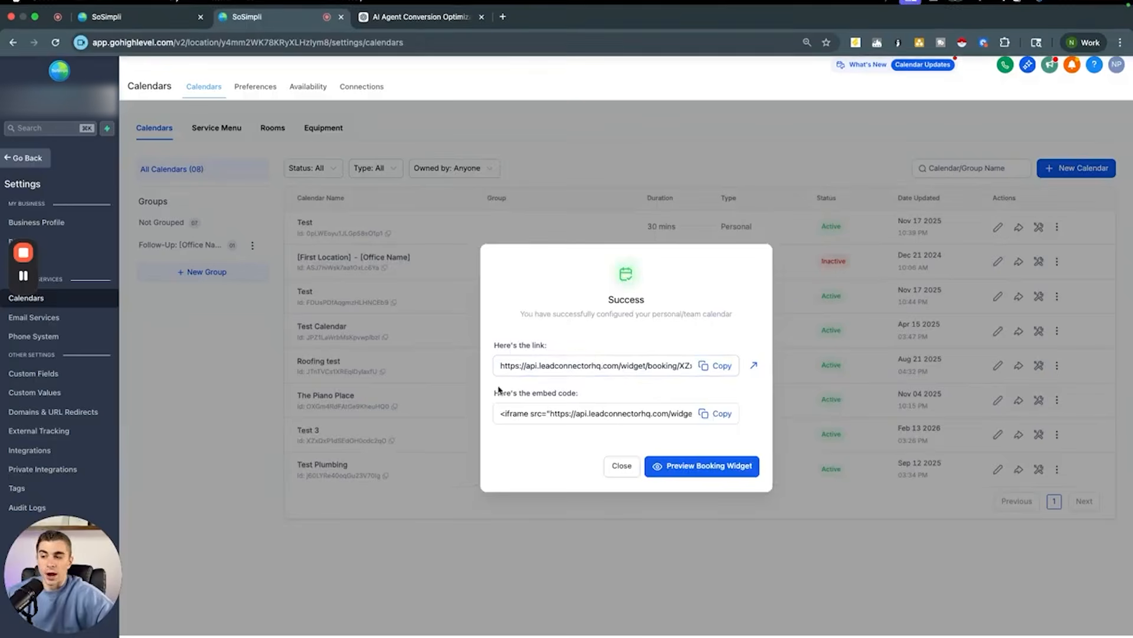
{"action": "left_click", "coordinate": [621, 472]}
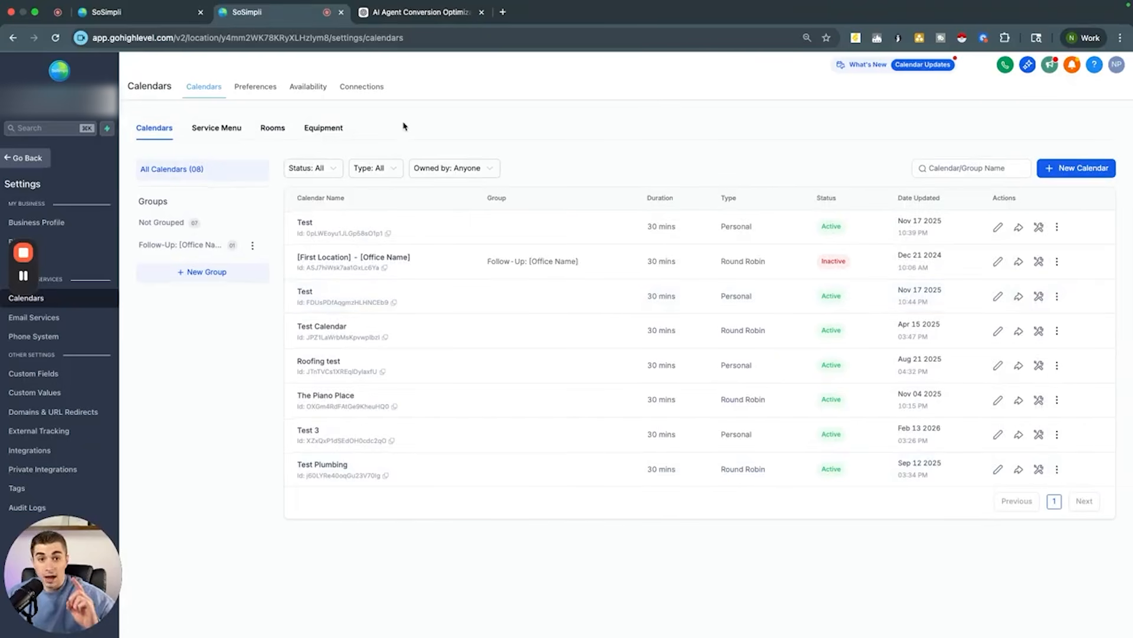
Step: Review the options for connecting third-party calendars
{"action": "left_click", "coordinate": [363, 87]}
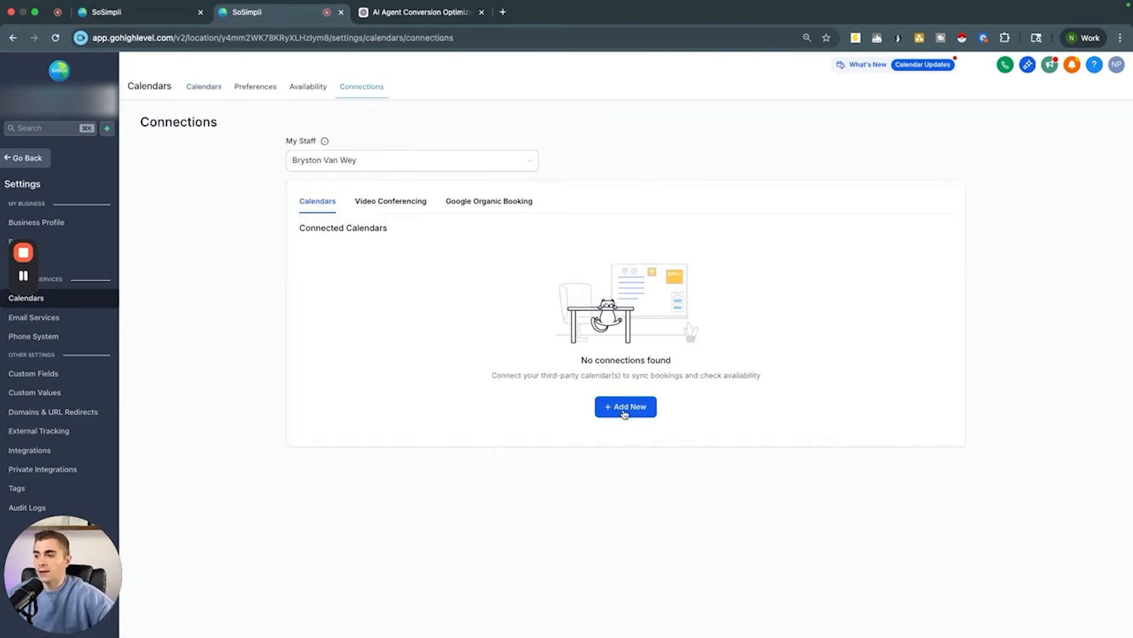
{"action": "left_click", "coordinate": [624, 408]}
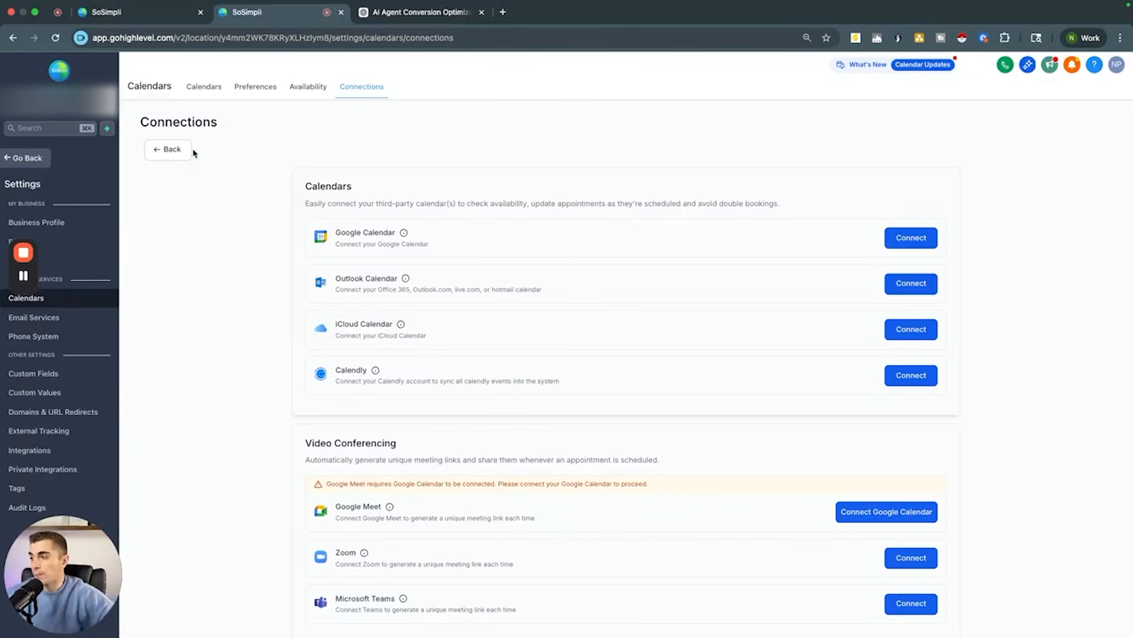
{"action": "left_click", "coordinate": [22, 158]}
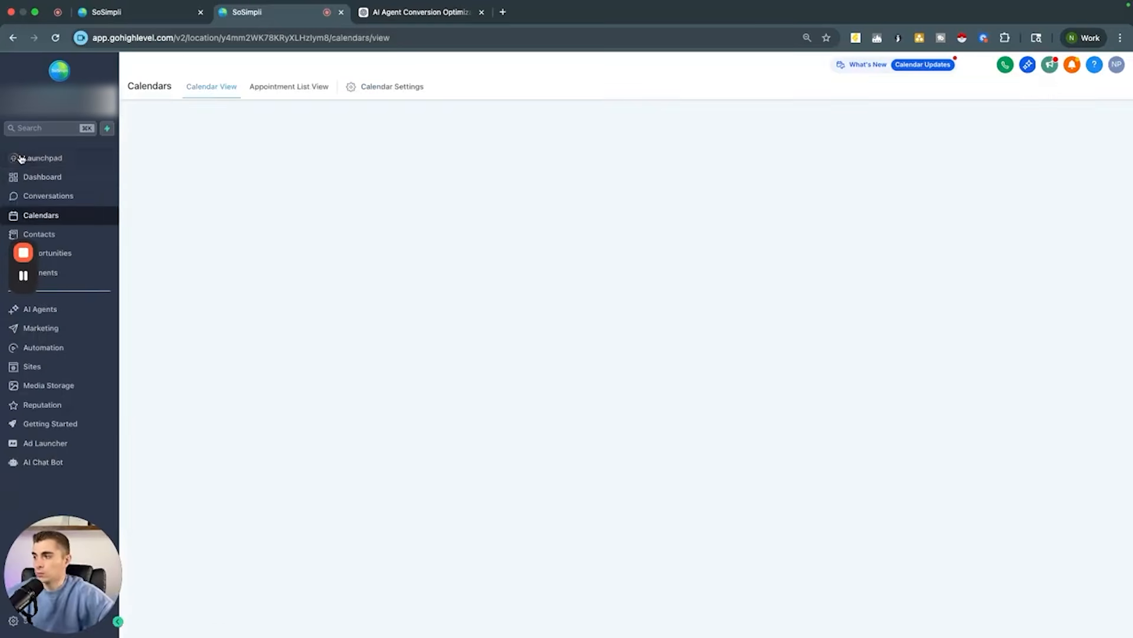
Step: Examine the 7-Day [Location Name] Appointment Confirmation and Reminders workflow in the After They Book an Appointment folder
{"action": "left_click", "coordinate": [56, 349]}
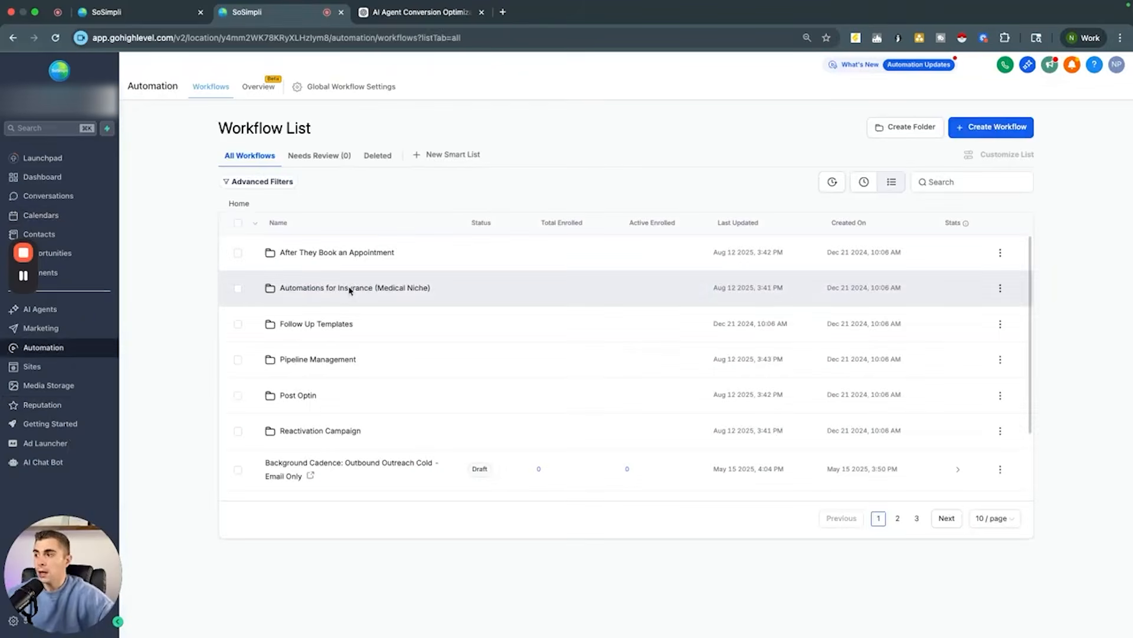
{"action": "left_click", "coordinate": [338, 253]}
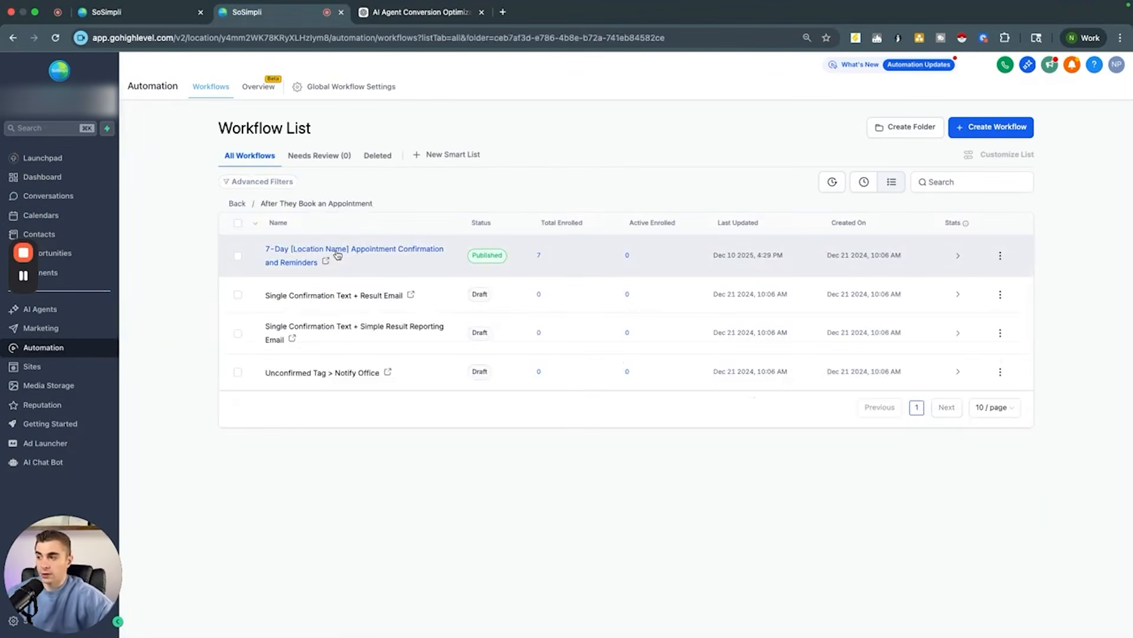
{"action": "left_click", "coordinate": [304, 254]}
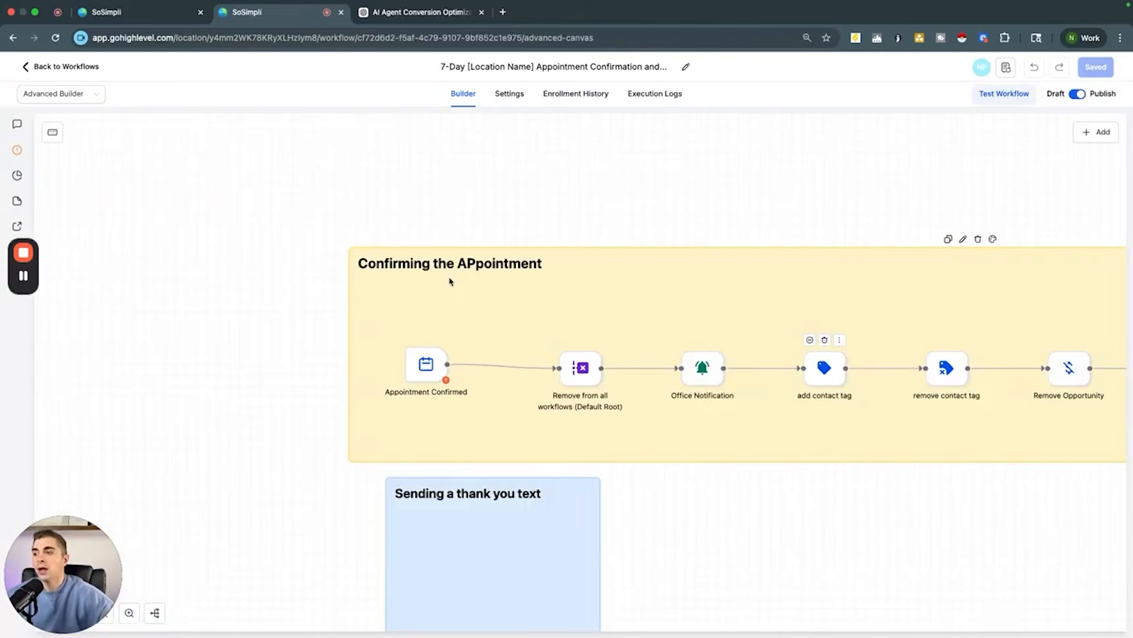
{"action": "scroll", "coordinate": [390, 372], "scroll_direction": "right", "scroll_amount": 10}
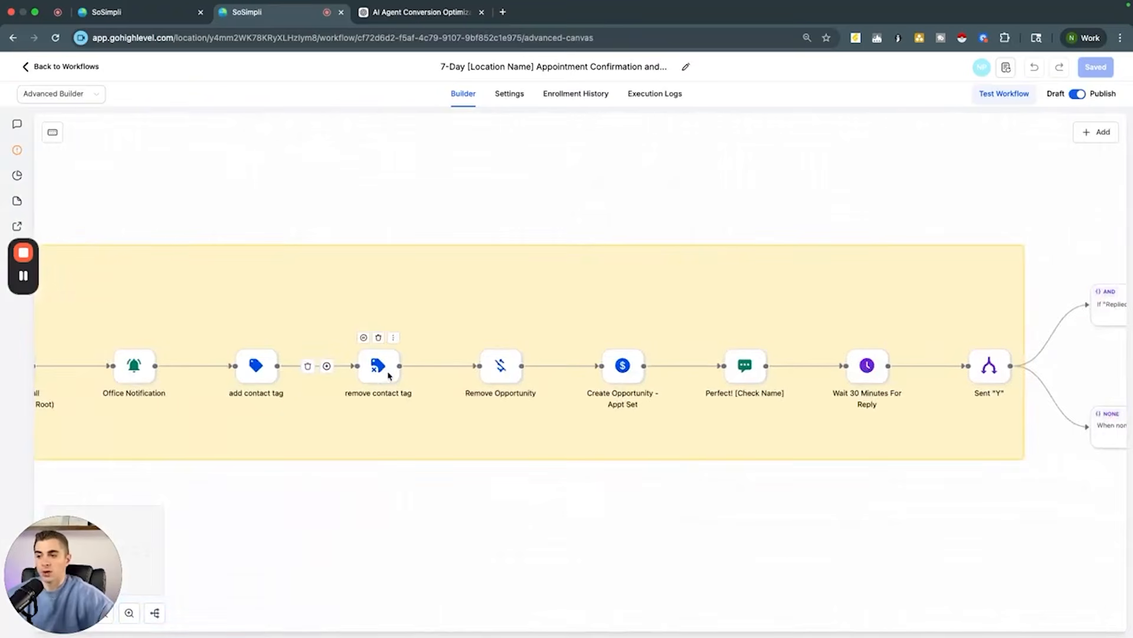
{"action": "scroll", "coordinate": [389, 375], "scroll_direction": "right", "scroll_amount": 7}
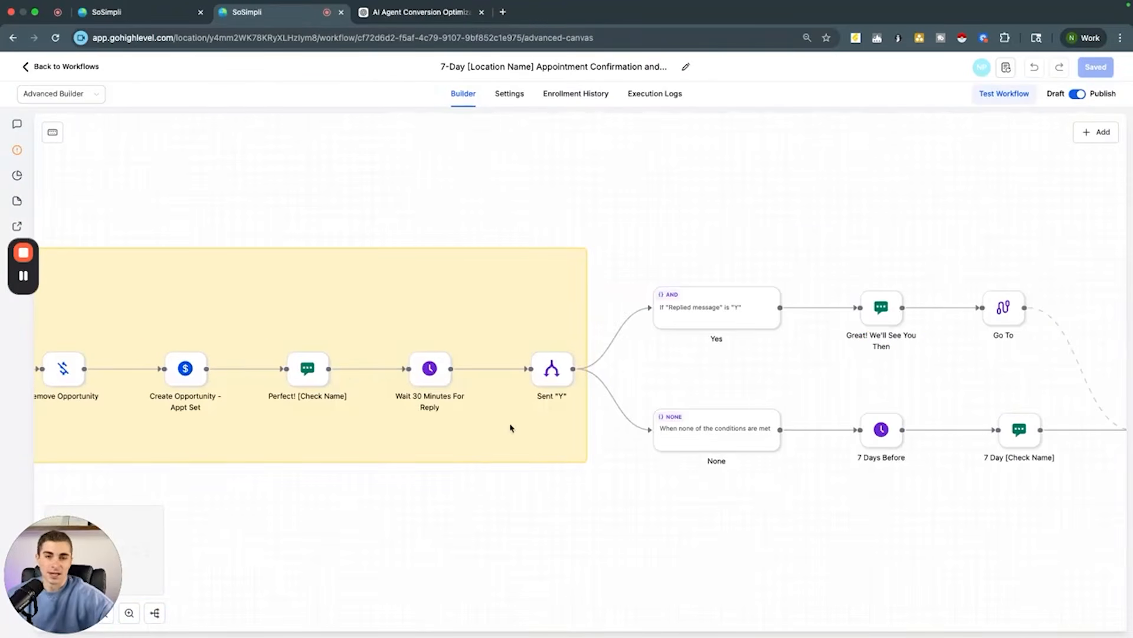
{"action": "scroll", "coordinate": [511, 427], "scroll_direction": "left", "scroll_amount": 17}
{"action": "scroll", "coordinate": [511, 427], "scroll_direction": "down", "scroll_amount": 5}
{"action": "scroll", "coordinate": [490, 385], "scroll_direction": "right", "scroll_amount": 2}
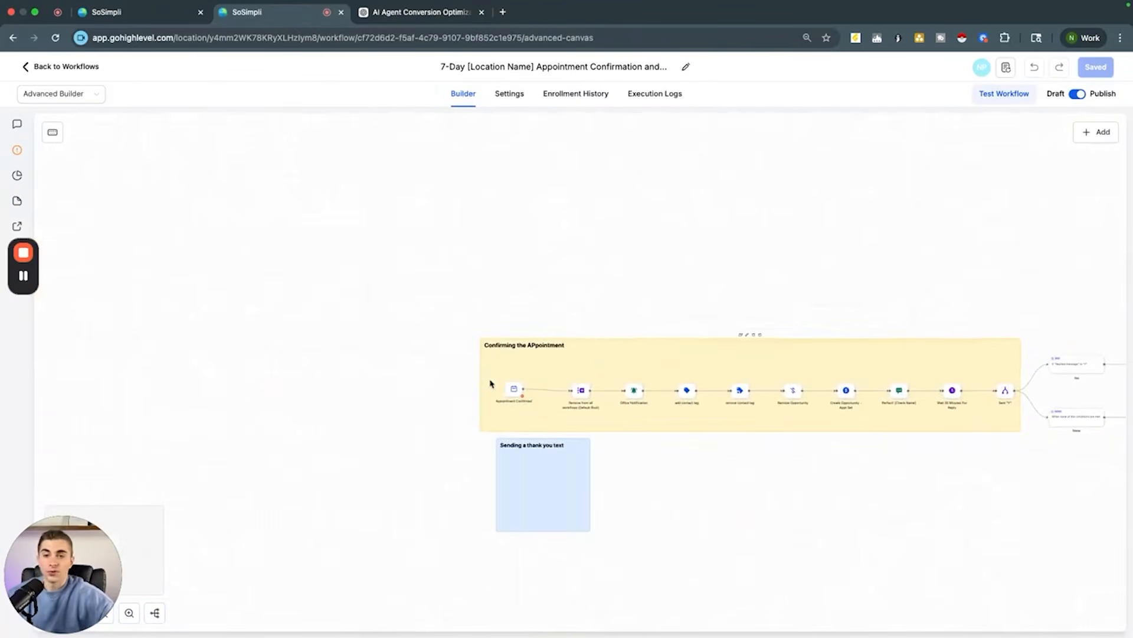
{"action": "left_click", "coordinate": [30, 68]}
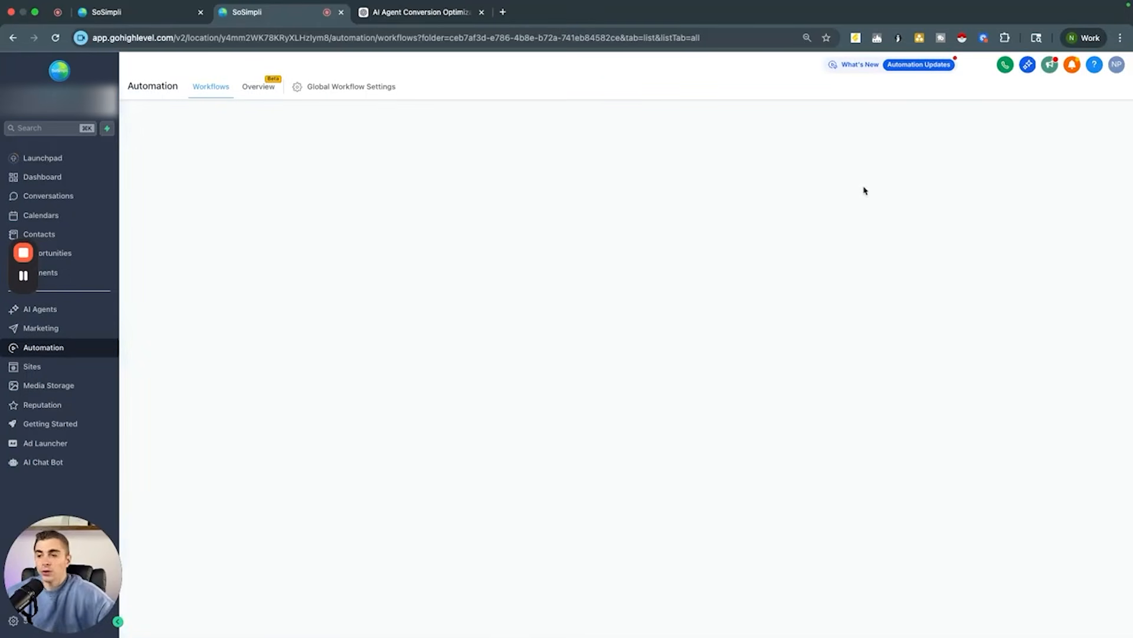
Step: Create a new workflow from scratch and name it Appointment Confirmation
{"action": "left_click", "coordinate": [968, 126]}
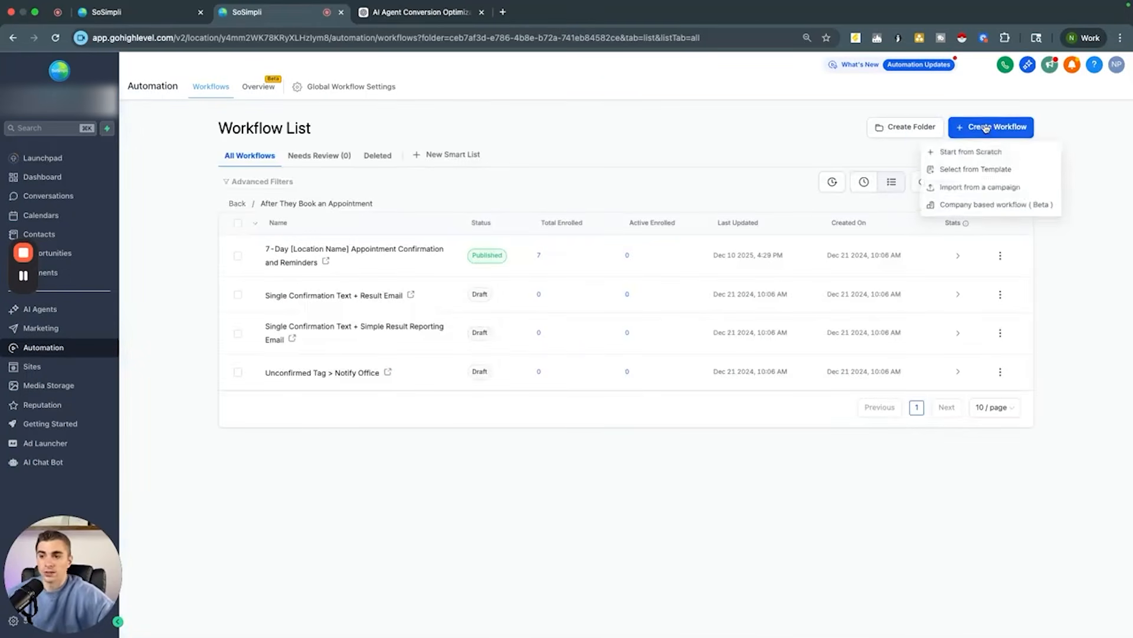
{"action": "left_click", "coordinate": [971, 151]}
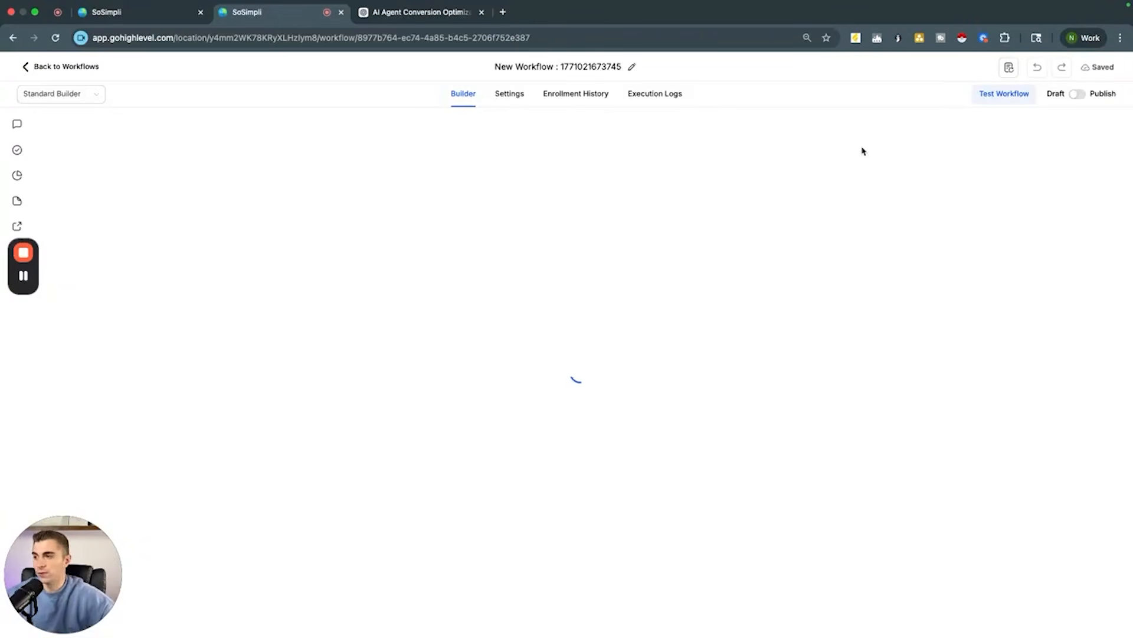
{"action": "left_click", "coordinate": [581, 68]}
{"action": "type", "text": "A"}
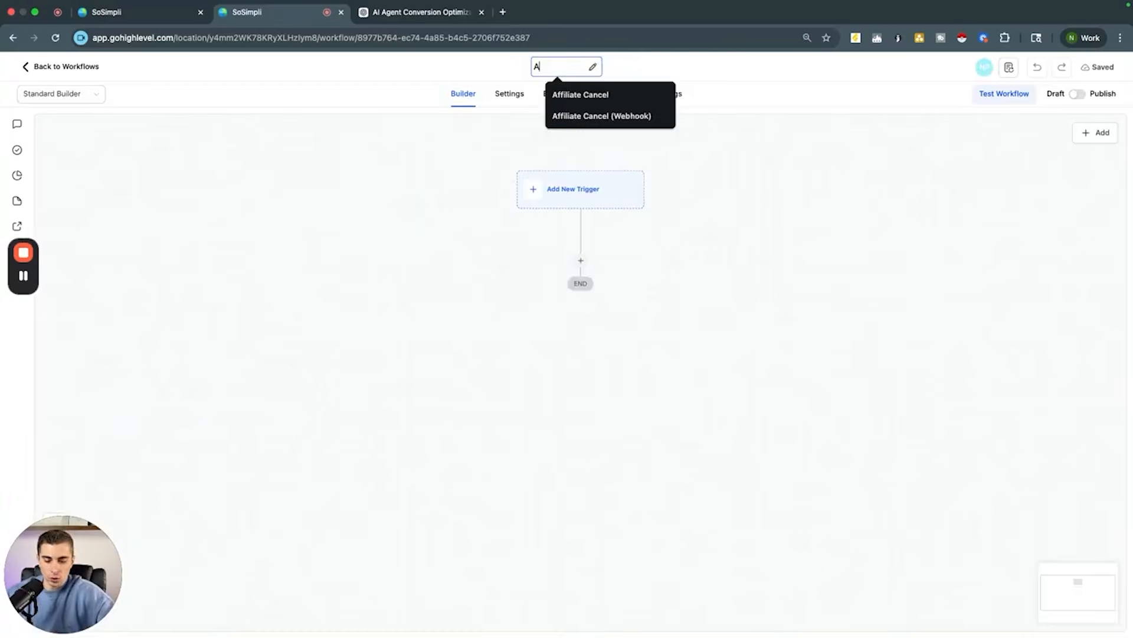
{"action": "type", "text": "ppointment Confirma"}
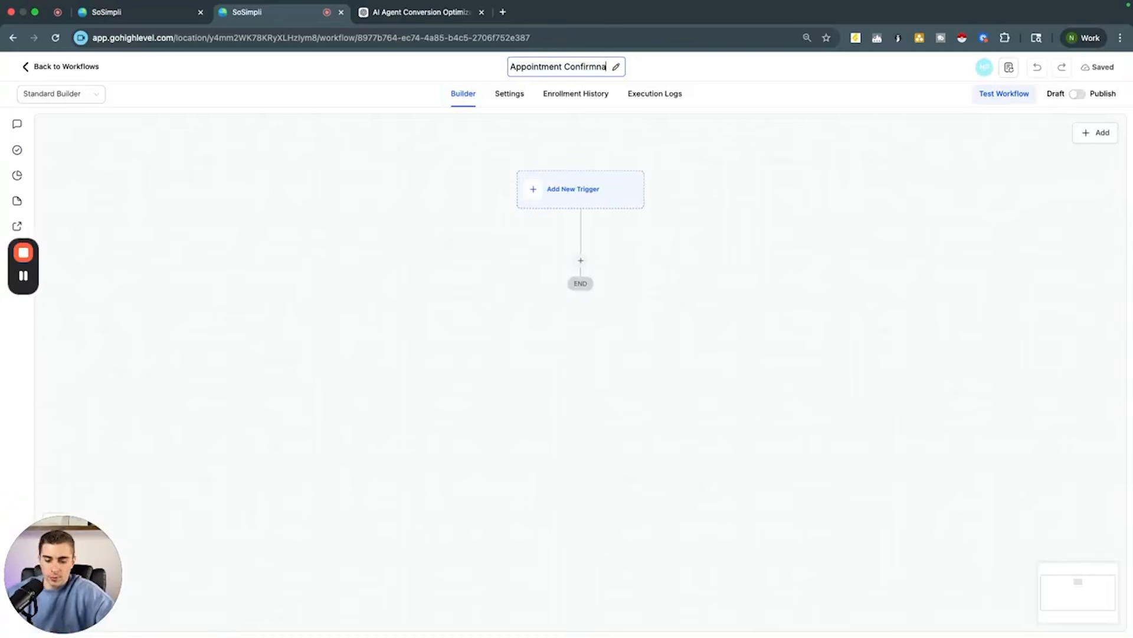
{"action": "type", "text": "tion"}
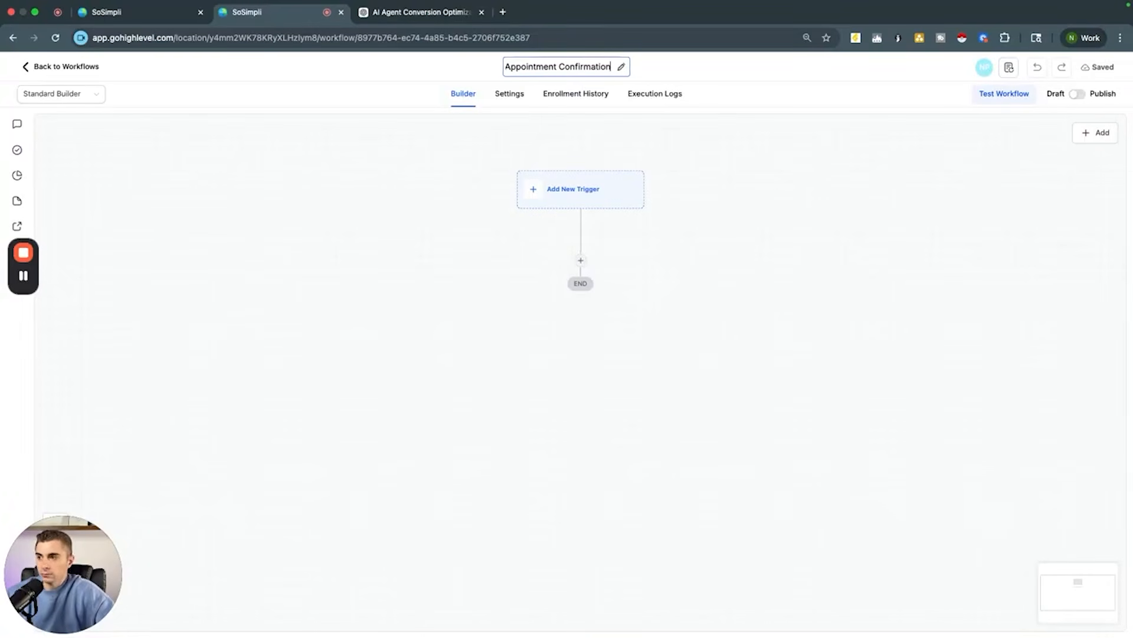
Step: Add an Appointment Status trigger filtered so the appointment status is new, and save it
{"action": "left_click_drag", "start_coordinate": [681, 254], "coordinate": [685, 289]}
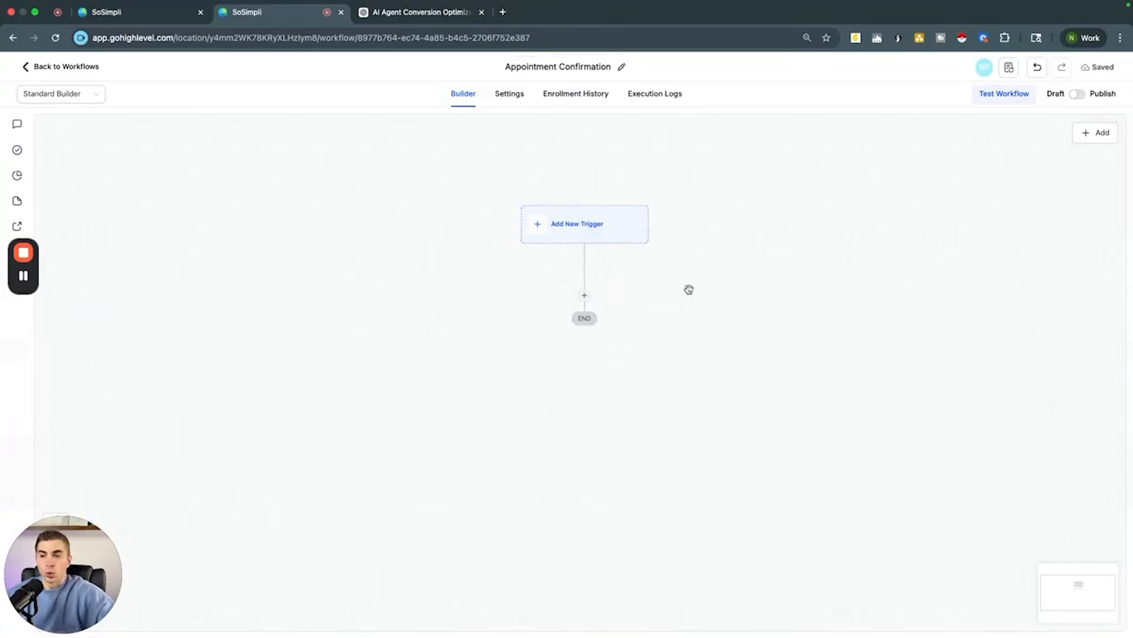
{"action": "left_click", "coordinate": [547, 227]}
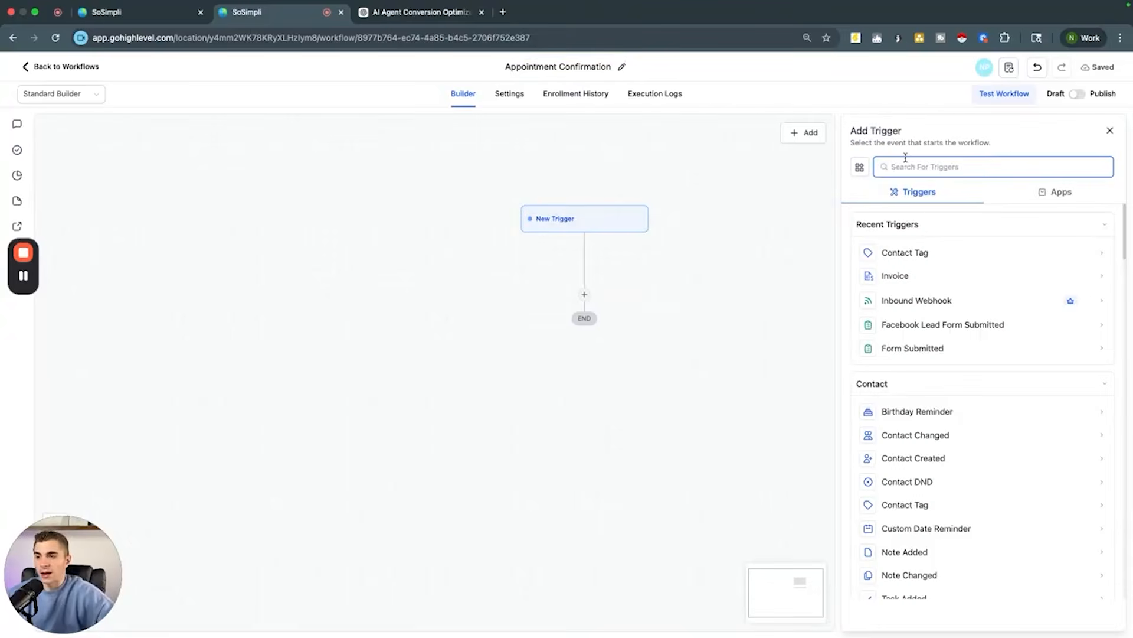
{"action": "type", "text": "appoint"}
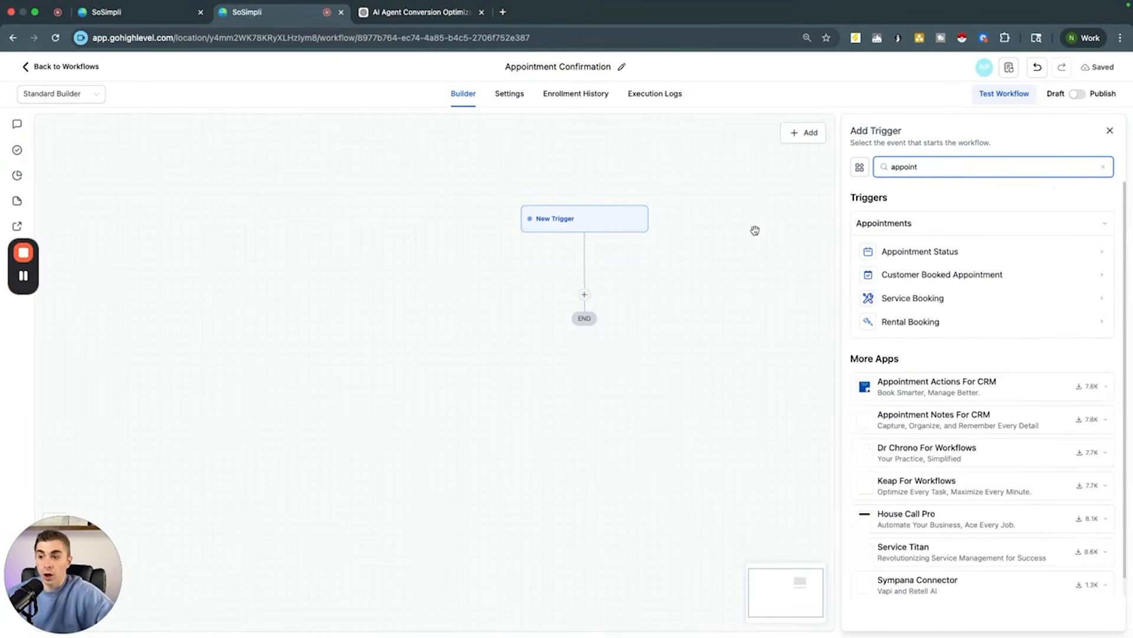
{"action": "left_click", "coordinate": [922, 250]}
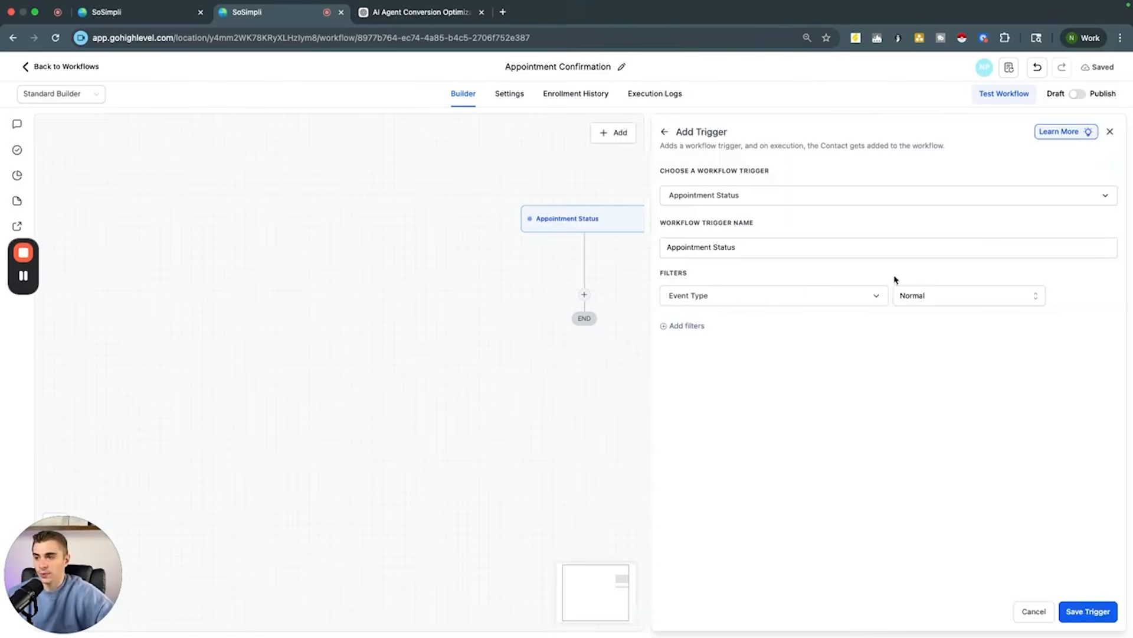
{"action": "left_click", "coordinate": [685, 326]}
{"action": "left_click", "coordinate": [695, 329]}
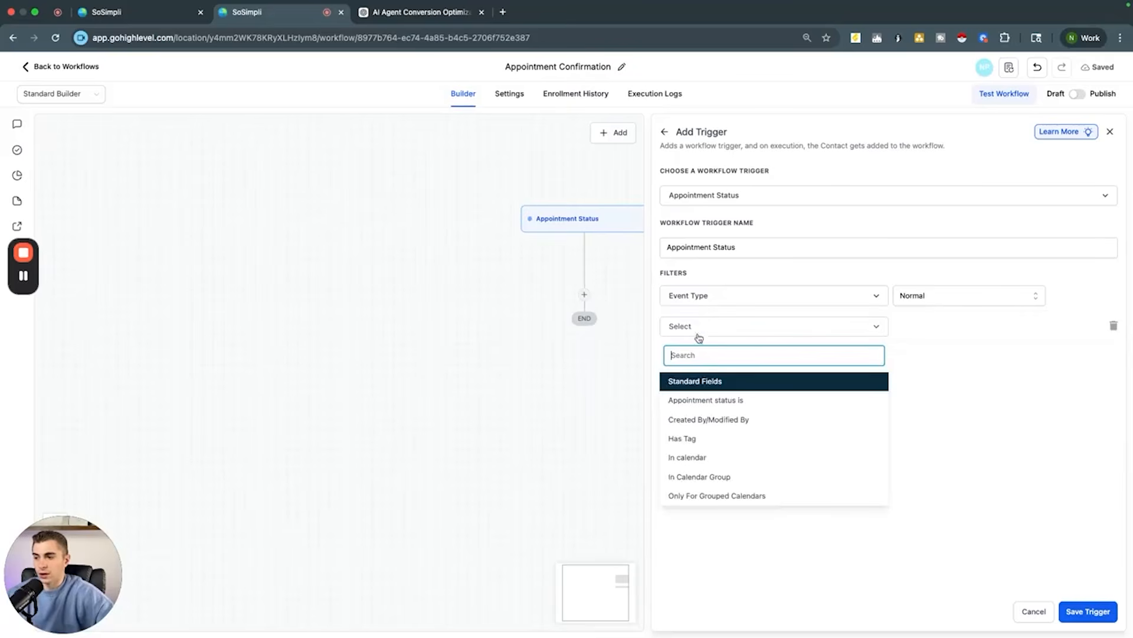
{"action": "left_click", "coordinate": [738, 400]}
{"action": "left_click", "coordinate": [954, 327]}
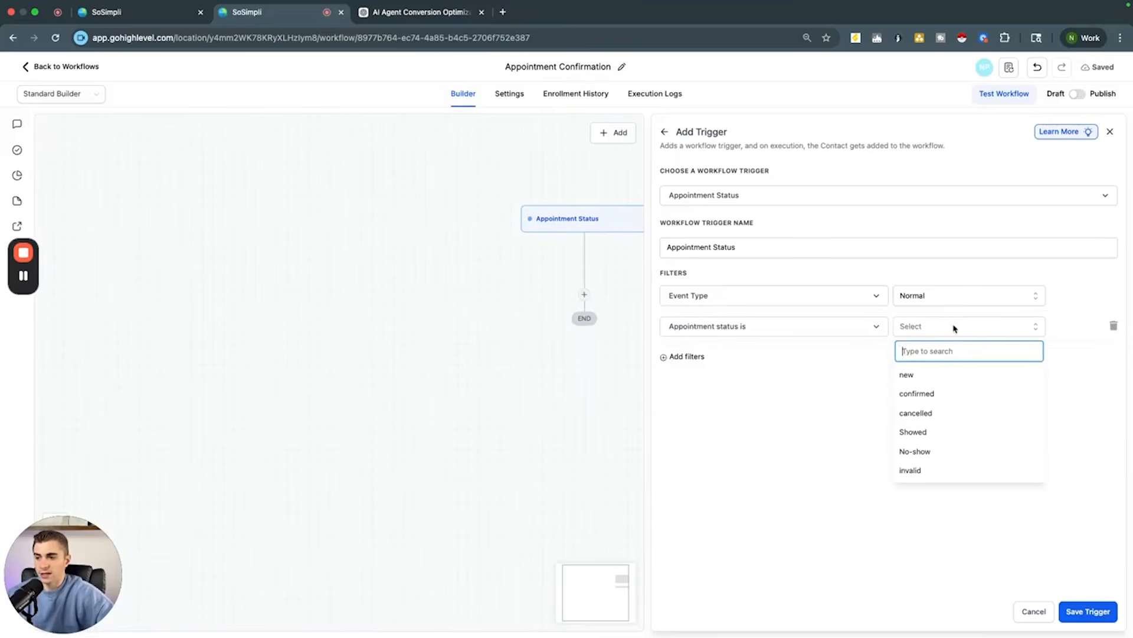
{"action": "left_click", "coordinate": [923, 376]}
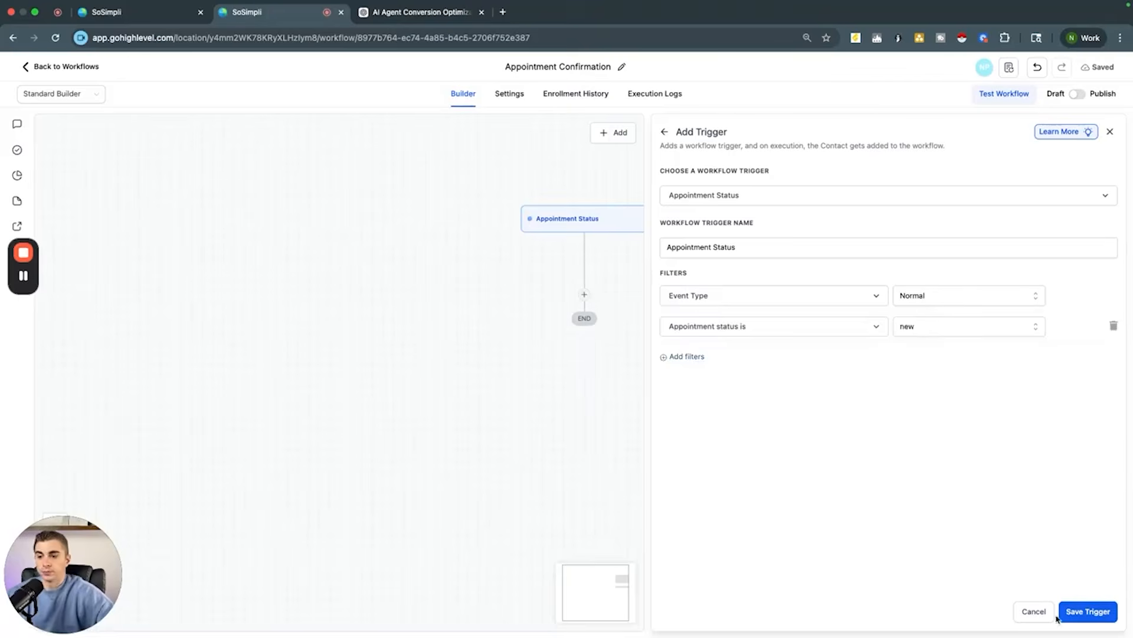
{"action": "left_click", "coordinate": [1095, 620]}
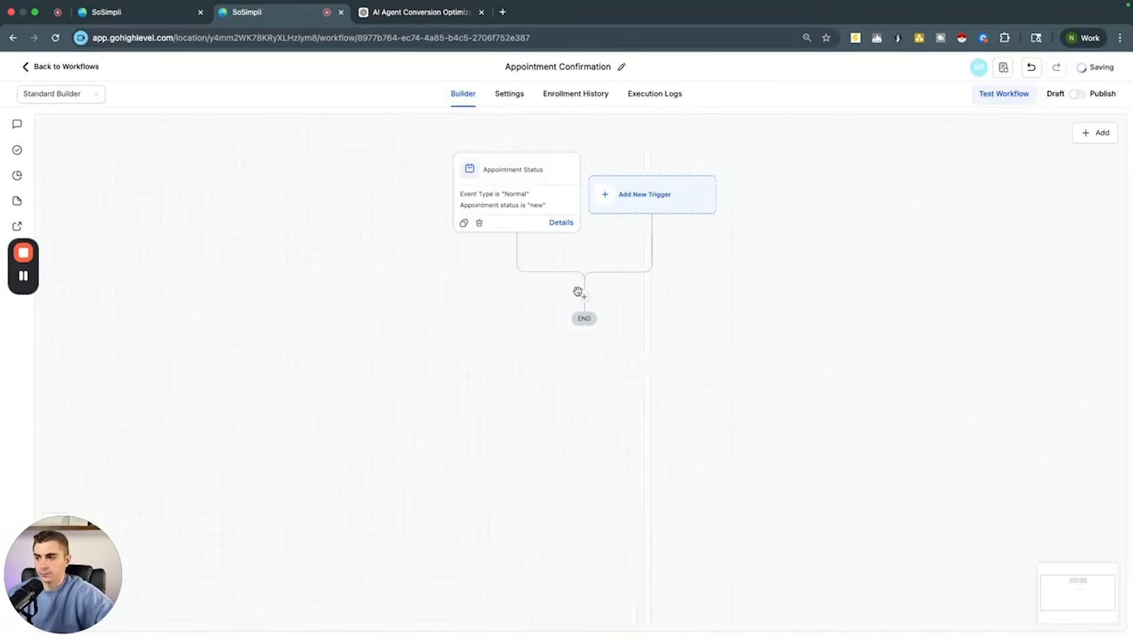
Step: Add an SMS action whose message starts with "Hey" followed by the contact's first name field
{"action": "left_click", "coordinate": [587, 294]}
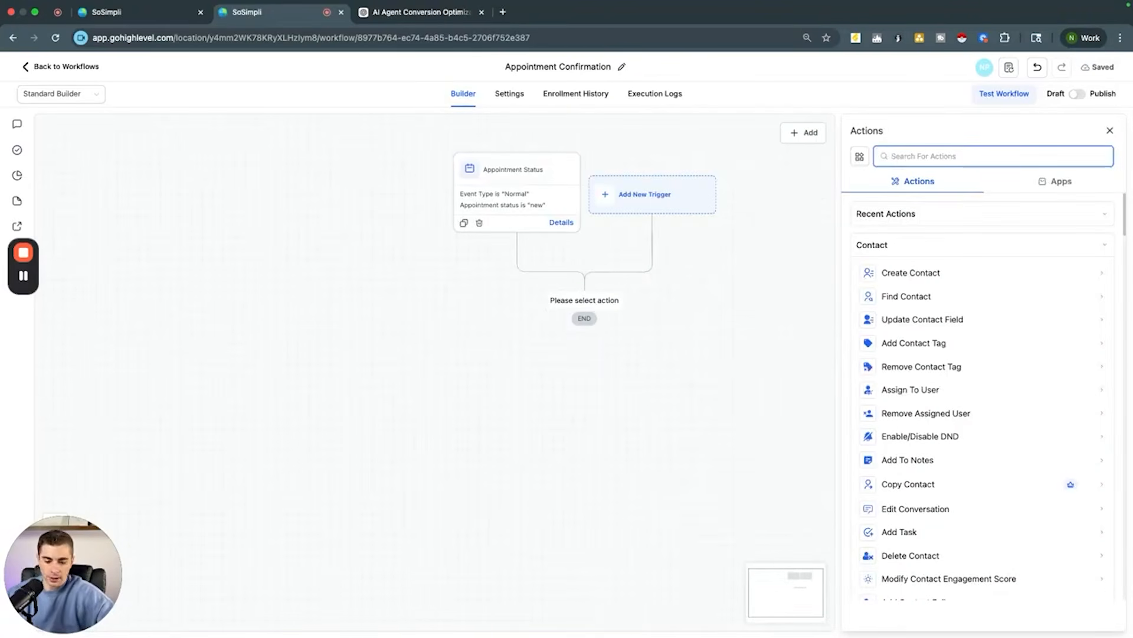
{"action": "type", "text": "sms"}
{"action": "left_click", "coordinate": [903, 243]}
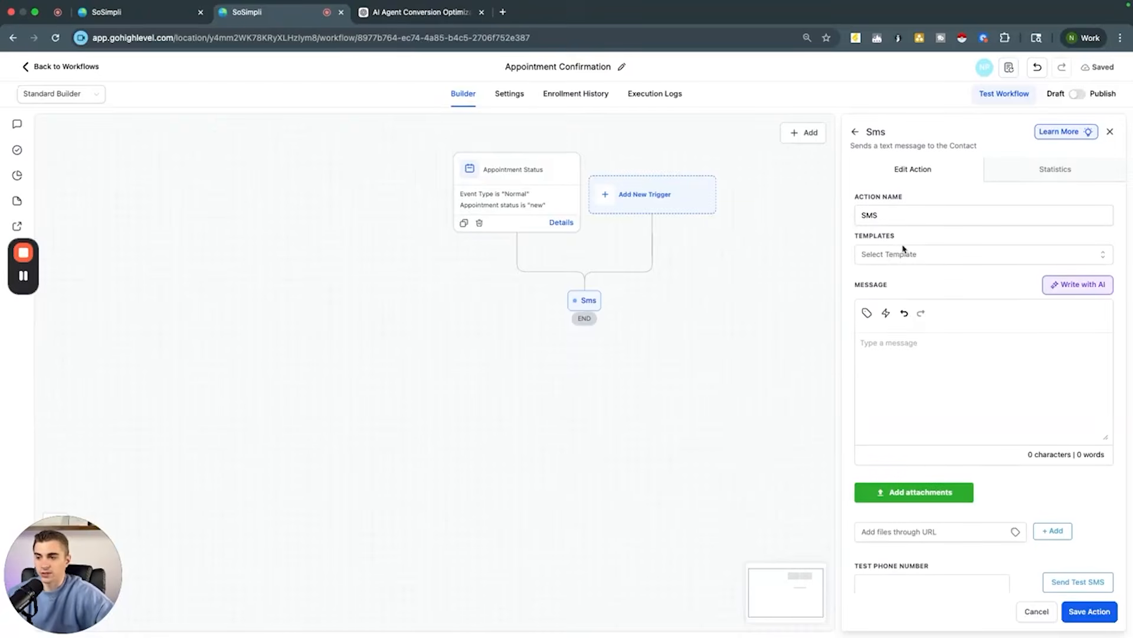
{"action": "type", "text": "Hey"}
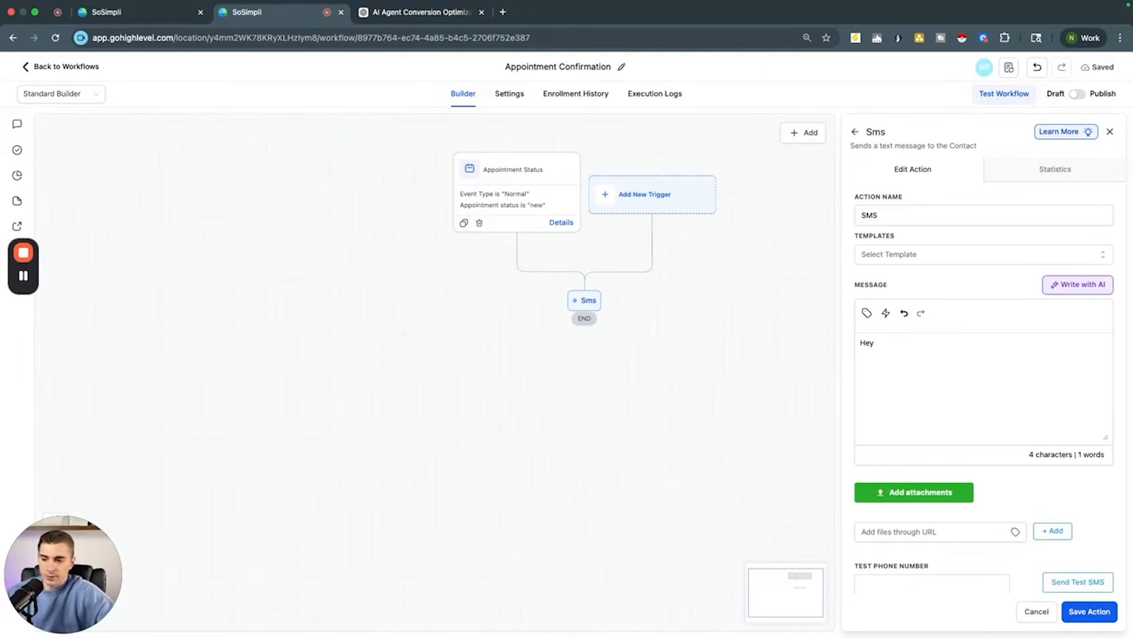
{"action": "left_click", "coordinate": [866, 313]}
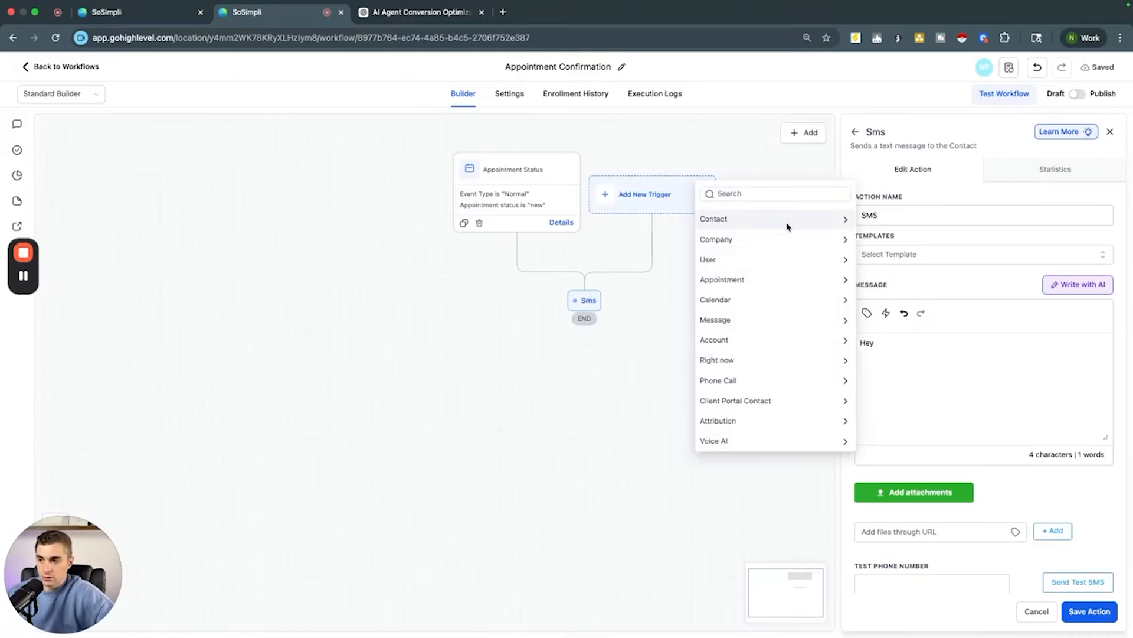
{"action": "left_click", "coordinate": [788, 218]}
{"action": "left_click", "coordinate": [769, 259]}
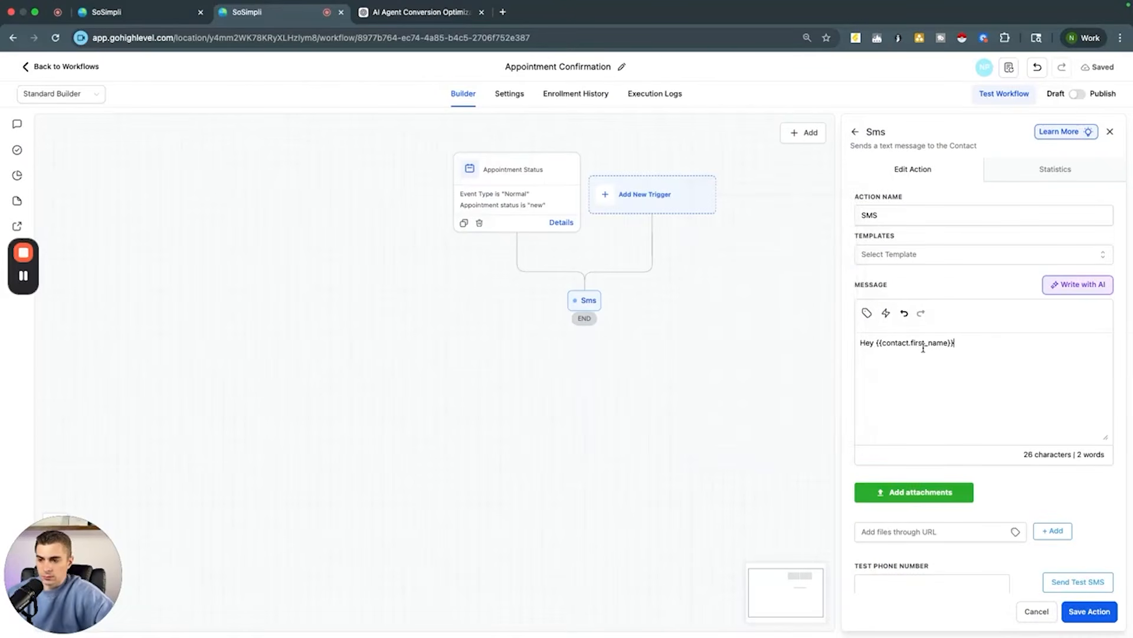
Step: Continue the message with ", we look forward to seeing you at your appointment on" plus the appointment start time field and a period
{"action": "type", "text": ", we look fo"}
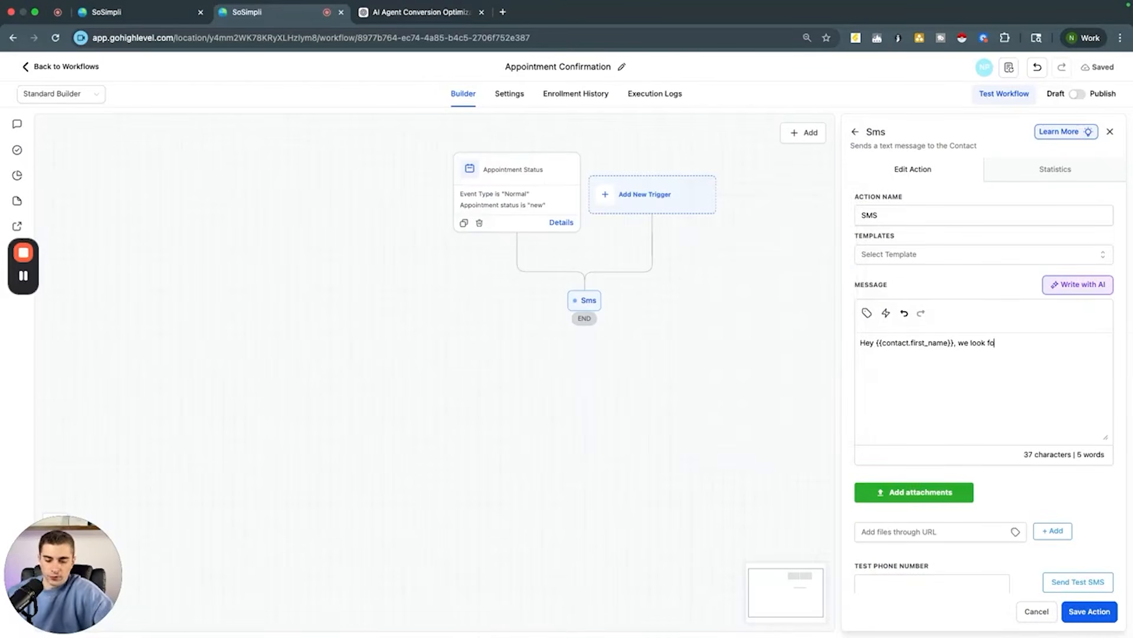
{"action": "type", "text": "rward to seeing yo"}
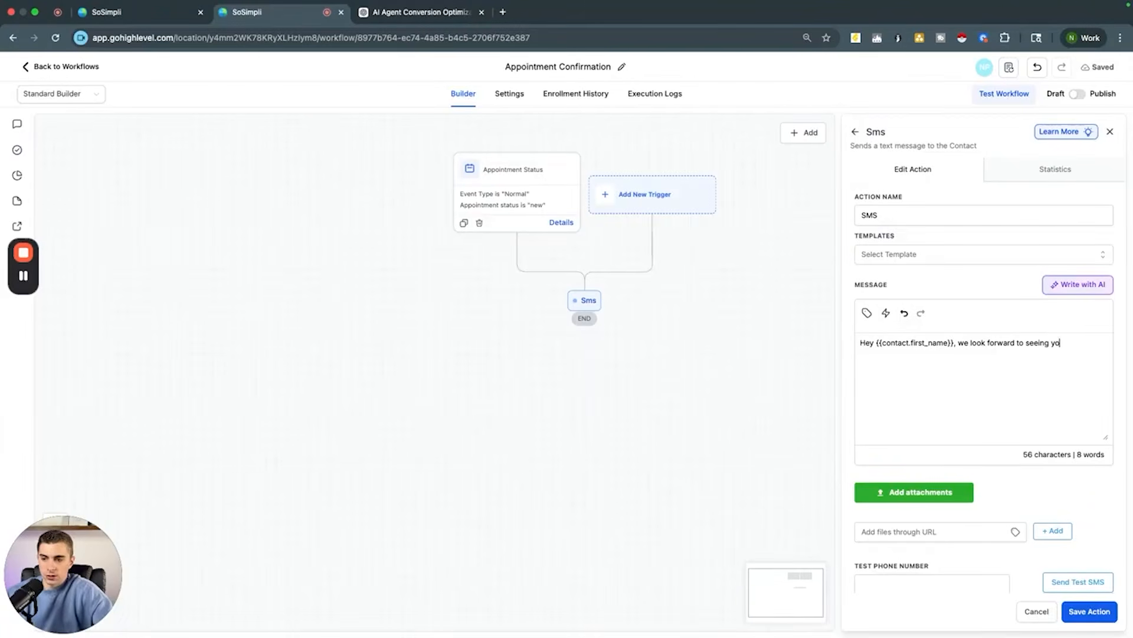
{"action": "type", "text": "u at your "}
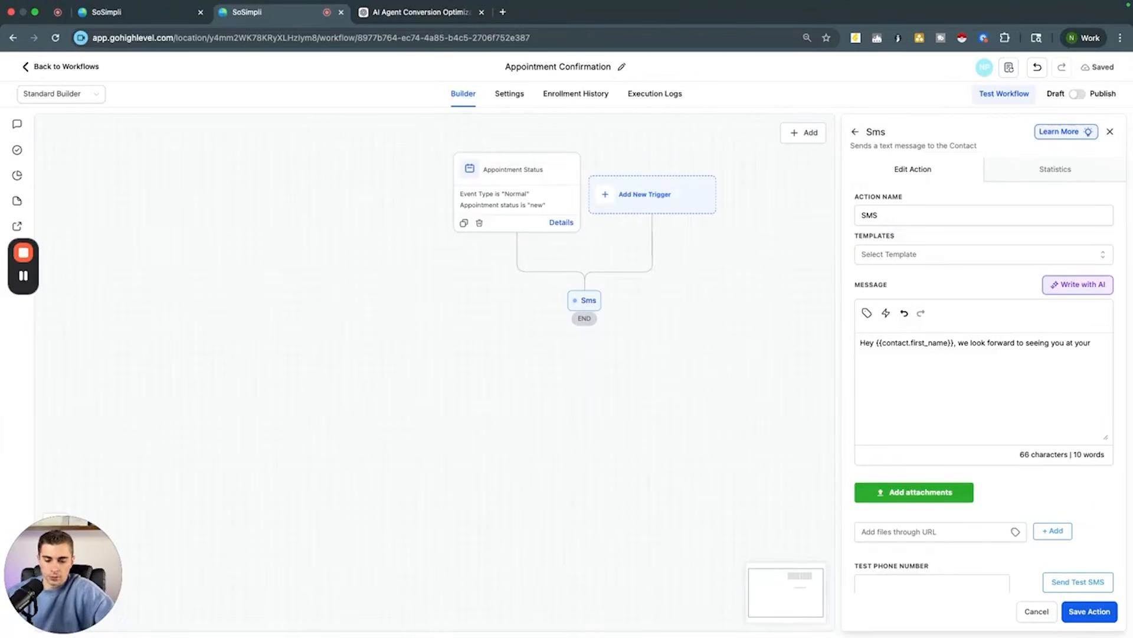
{"action": "type", "text": "appoint"}
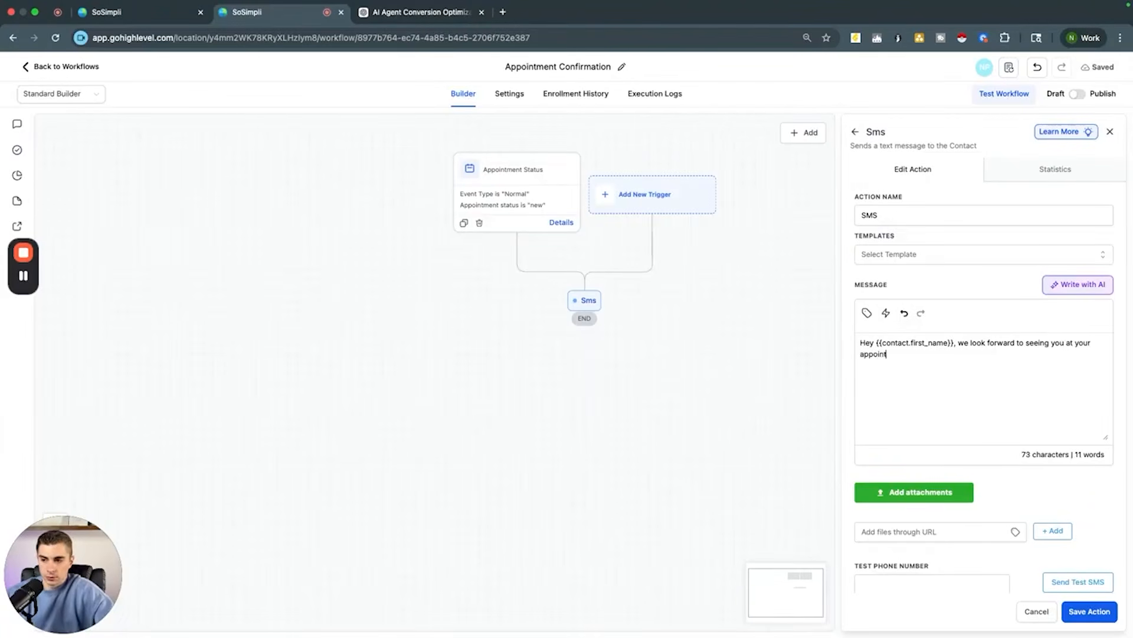
{"action": "type", "text": "ment on"}
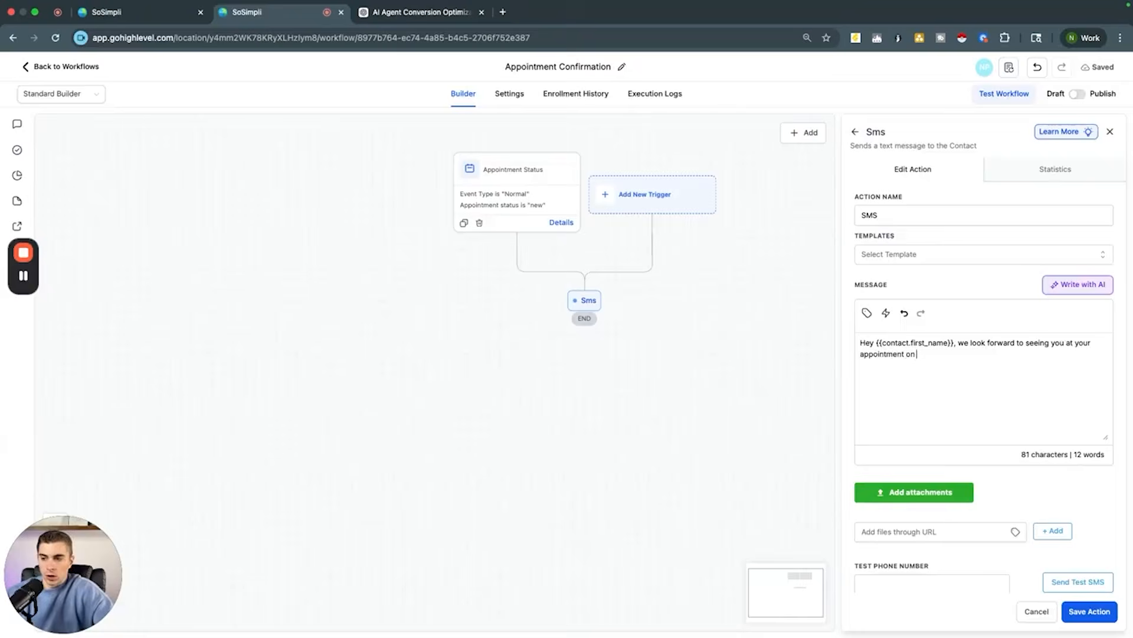
{"action": "left_click", "coordinate": [888, 313]}
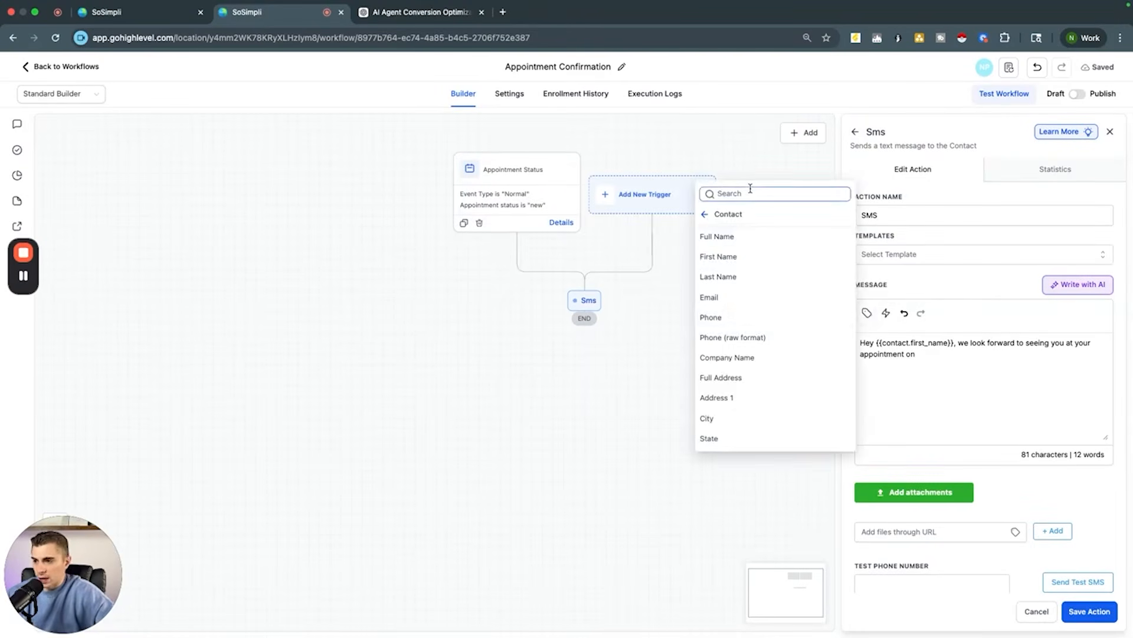
{"action": "left_click", "coordinate": [750, 190]}
{"action": "type", "text": "appo"}
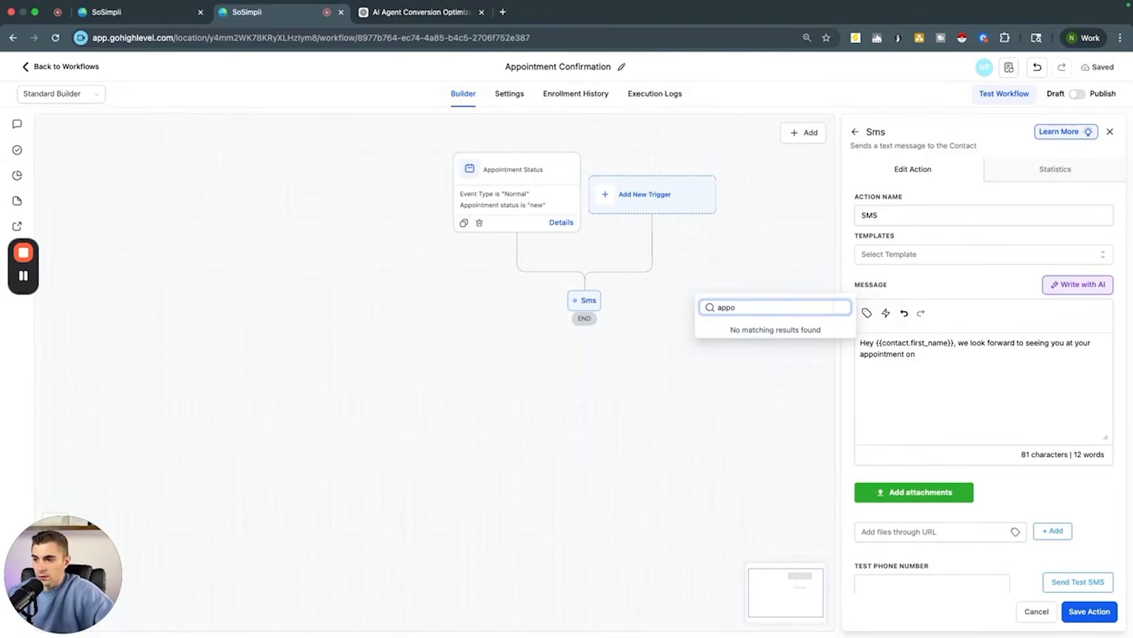
{"action": "key", "text": "BackSpace"}
{"action": "key", "text": "BackSpace"}
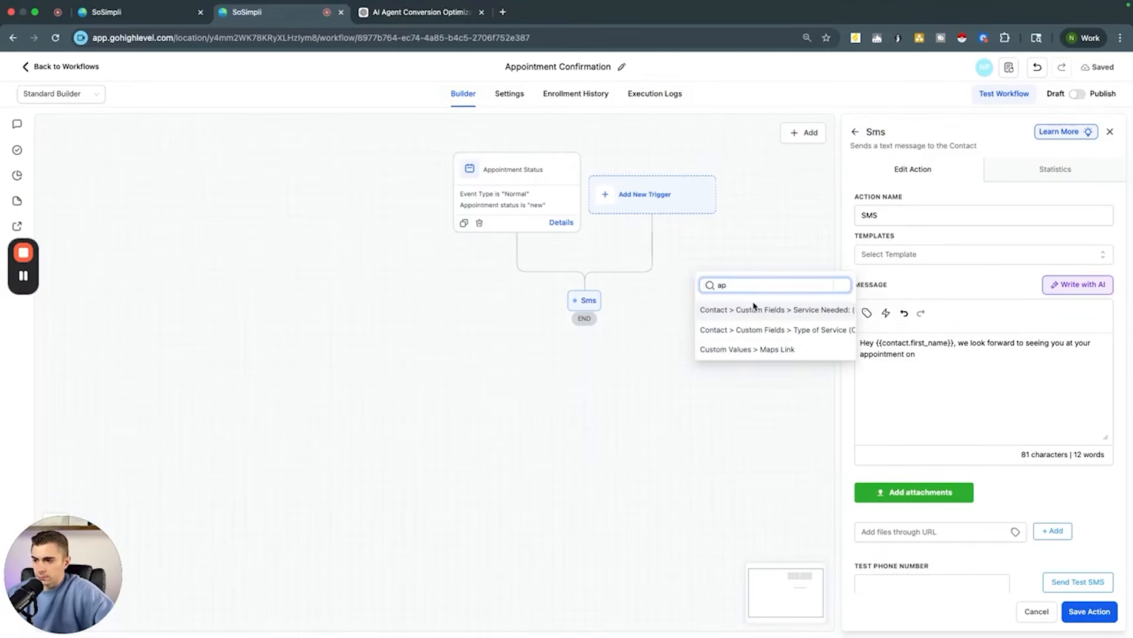
{"action": "key", "text": "BackSpace"}
{"action": "key", "text": "BackSpace"}
{"action": "type", "text": "tim"}
{"action": "type", "text": "ime"}
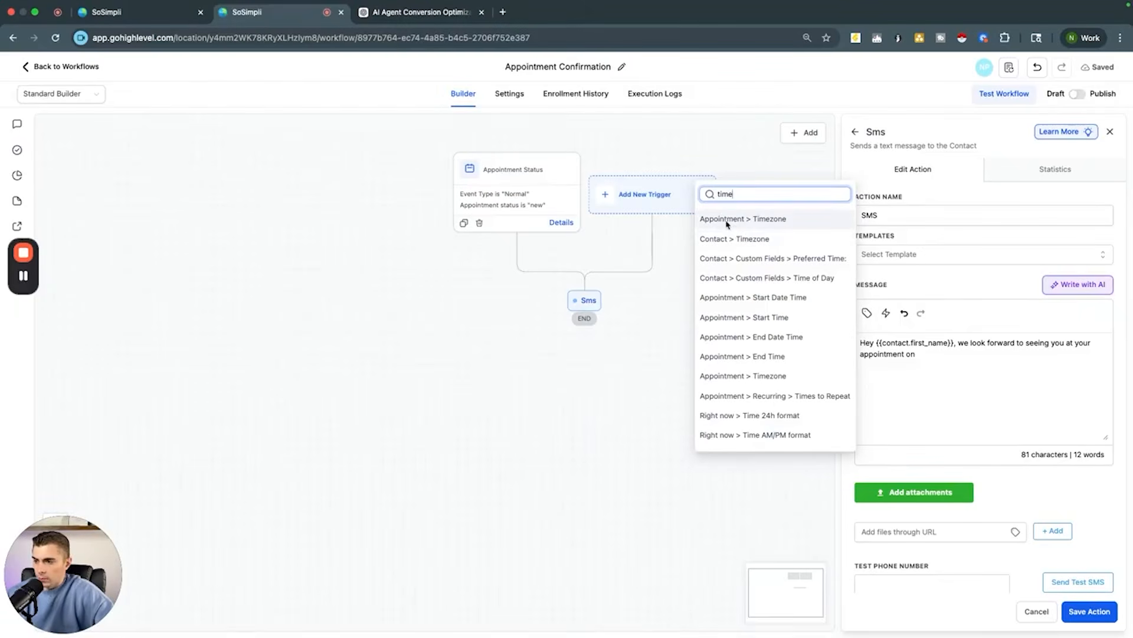
{"action": "left_click", "coordinate": [731, 316]}
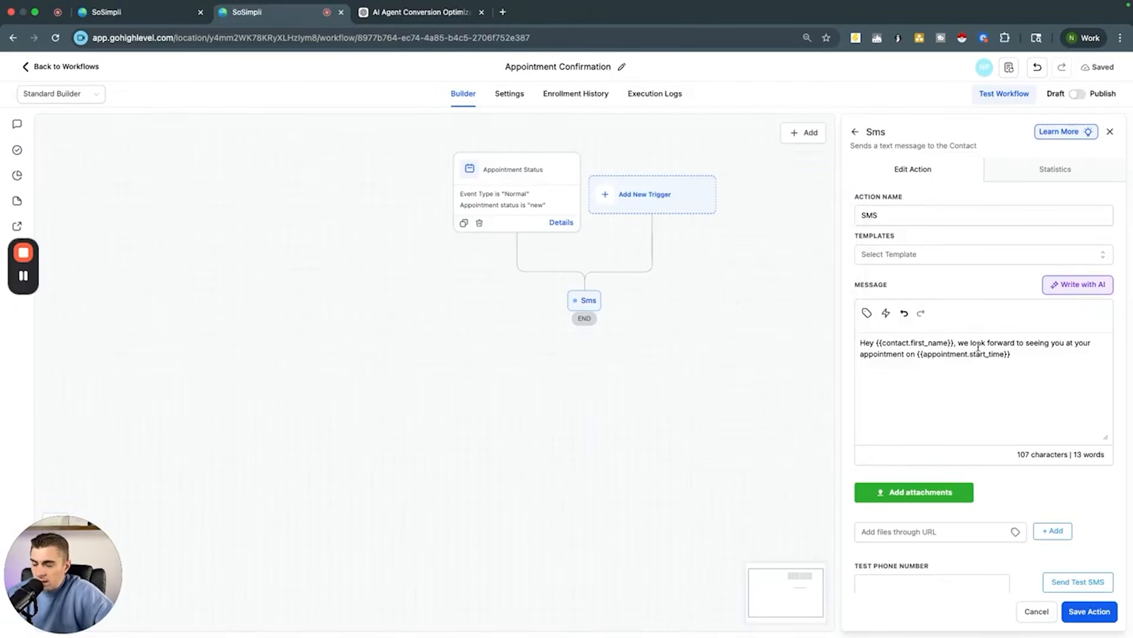
{"action": "type", "text": "{{appointment.start_time}}."}
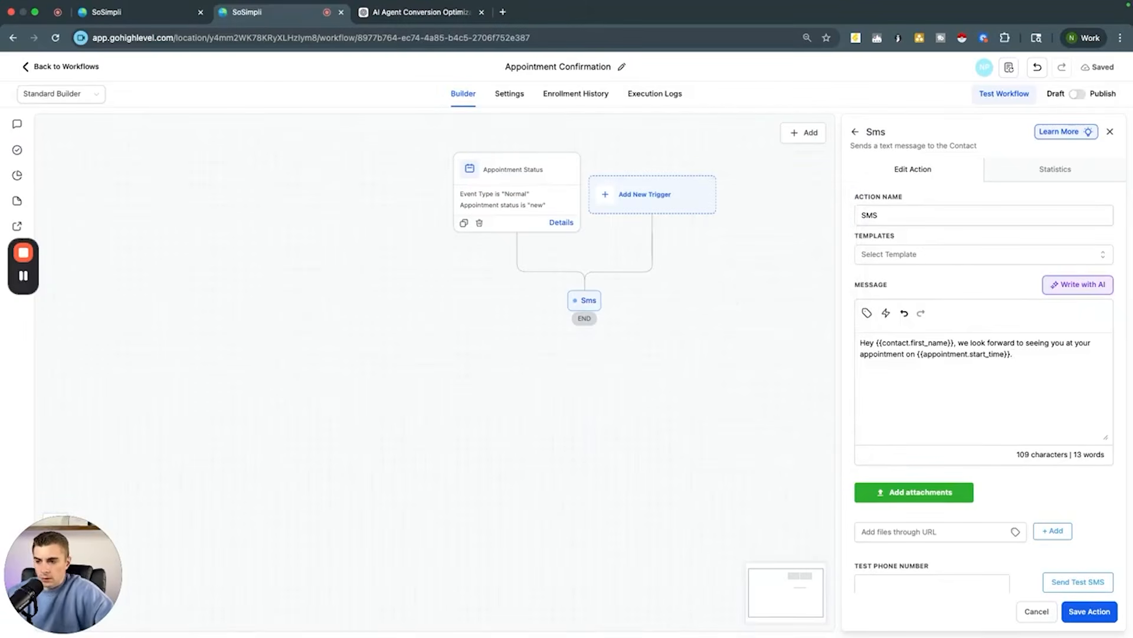
{"action": "type", "text": " Le"}
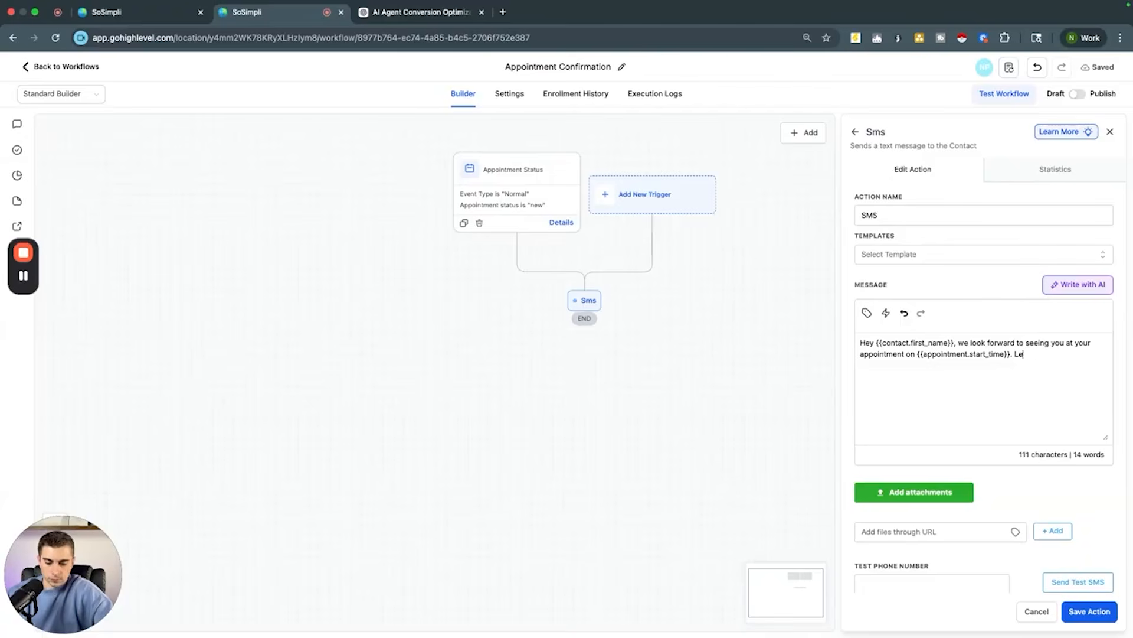
{"action": "type", "text": "t us know if y"}
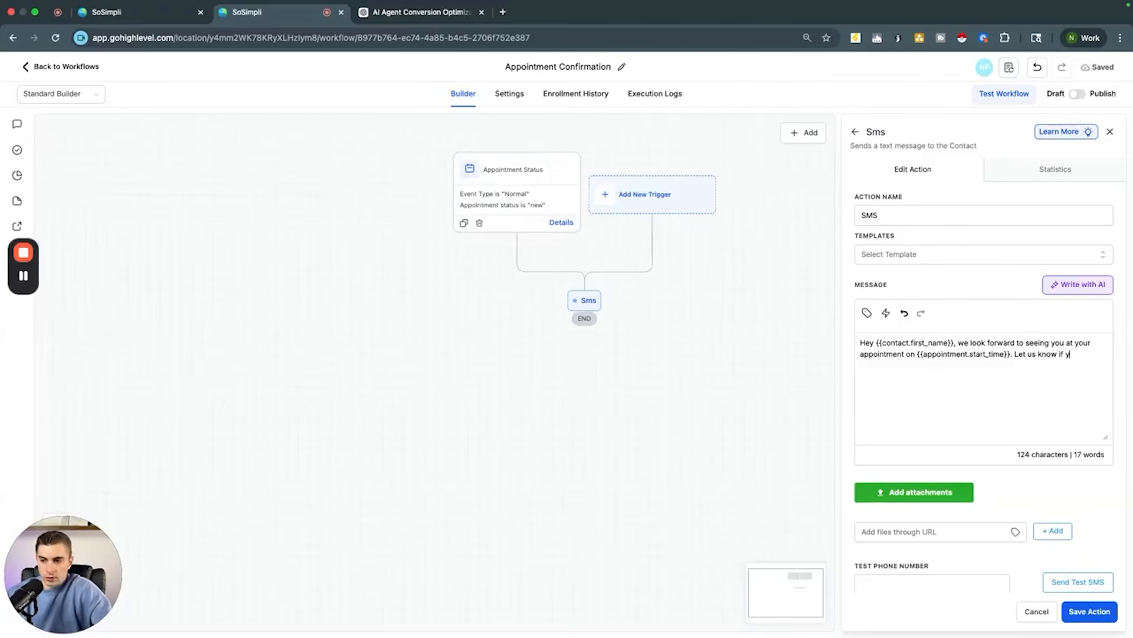
{"action": "type", "text": "ou have any wu"}
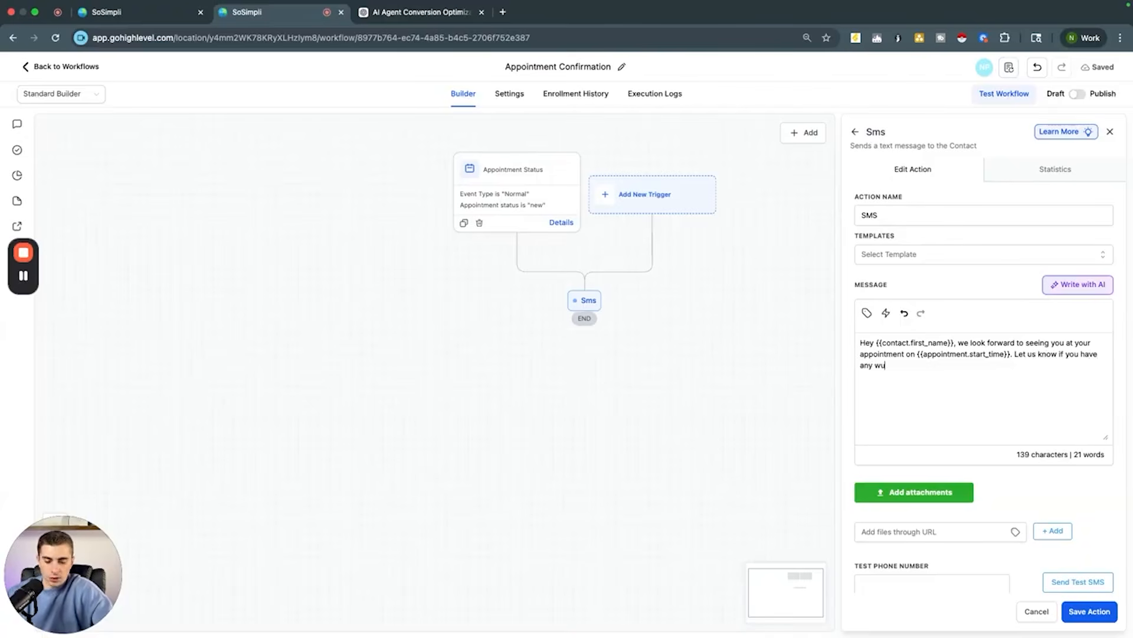
{"action": "type", "text": "estions!"}
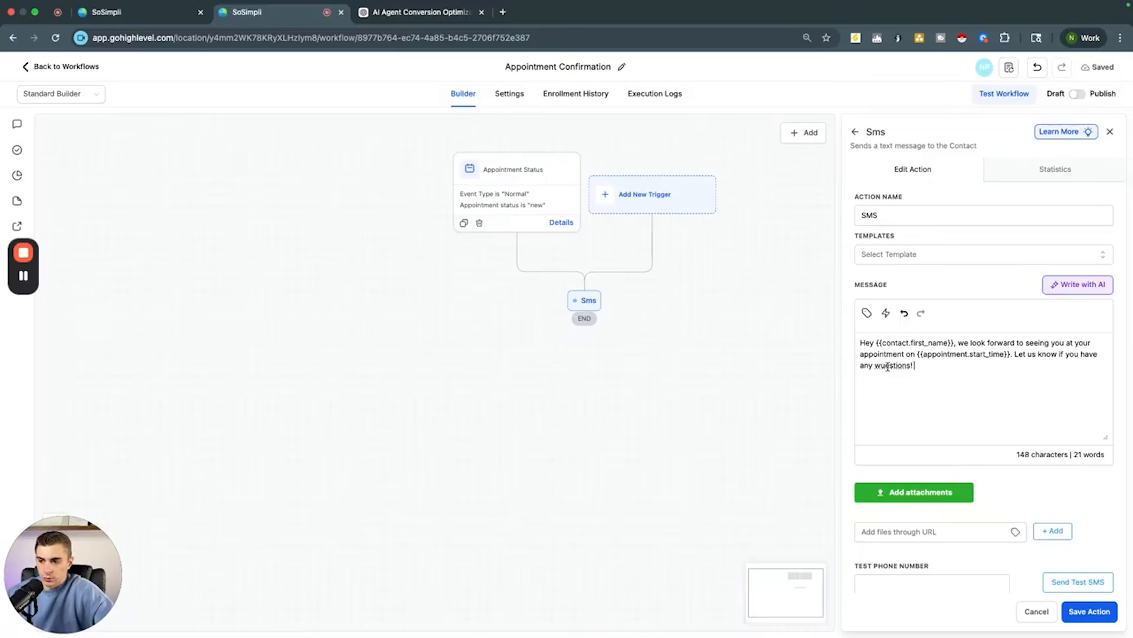
Step: Finish the message with "Let us know if you have any questions!", correct the misspelling, and save the SMS action
{"action": "right_click", "coordinate": [886, 365]}
{"action": "left_click", "coordinate": [912, 354]}
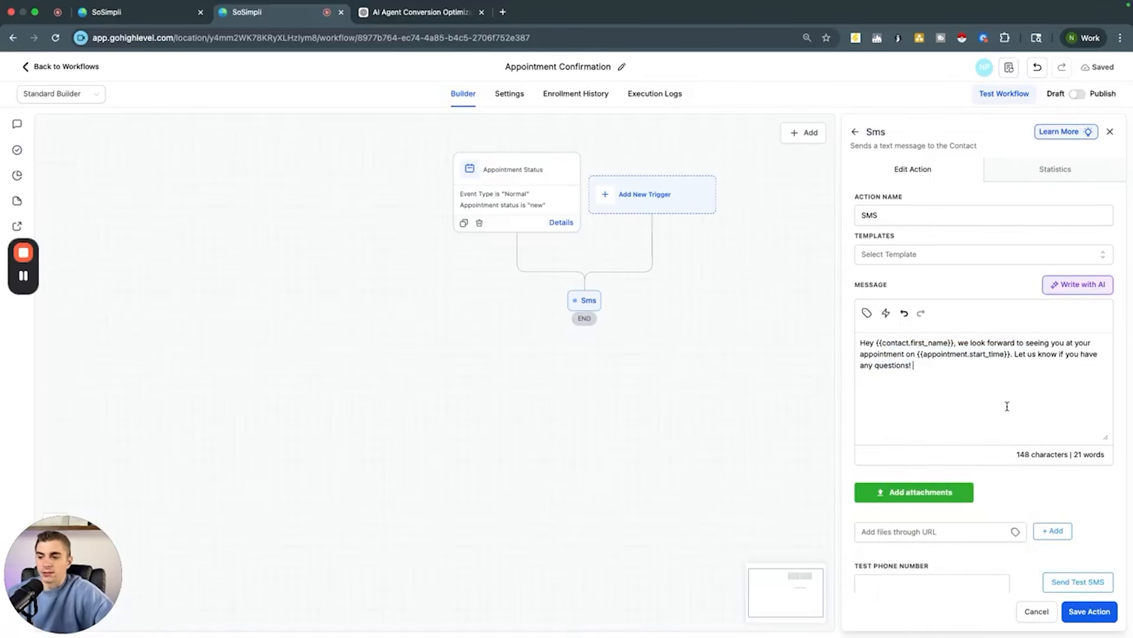
{"action": "left_click", "coordinate": [1089, 614]}
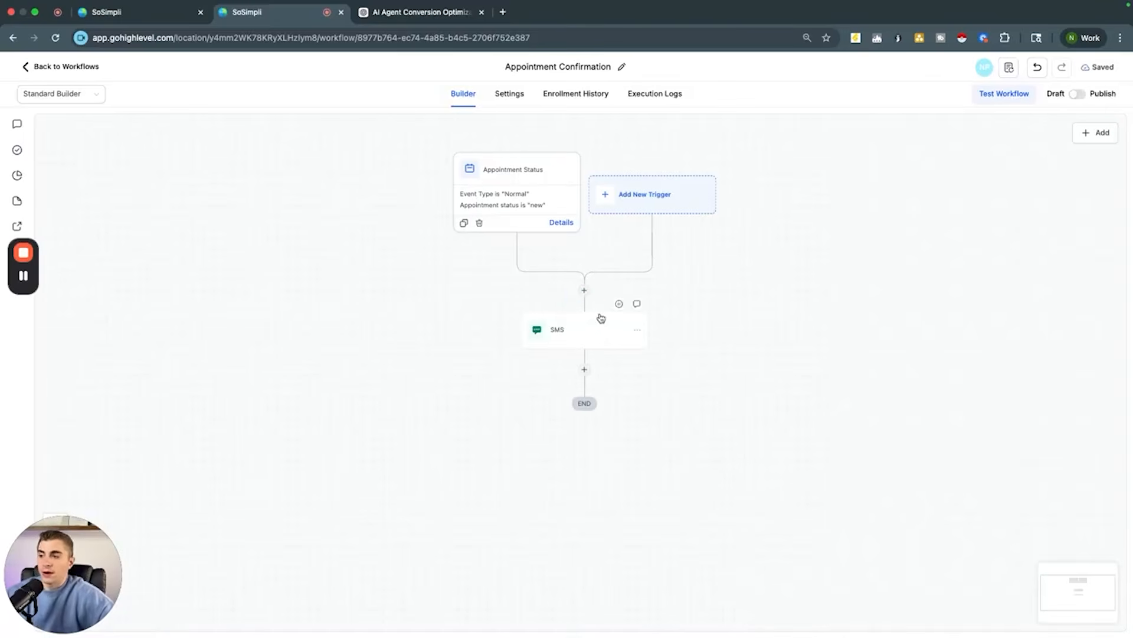
Step: Insert a Wait step before the SMS and set it to wait for Event / Appointment time
{"action": "left_click", "coordinate": [581, 290]}
{"action": "type", "text": "wait"}
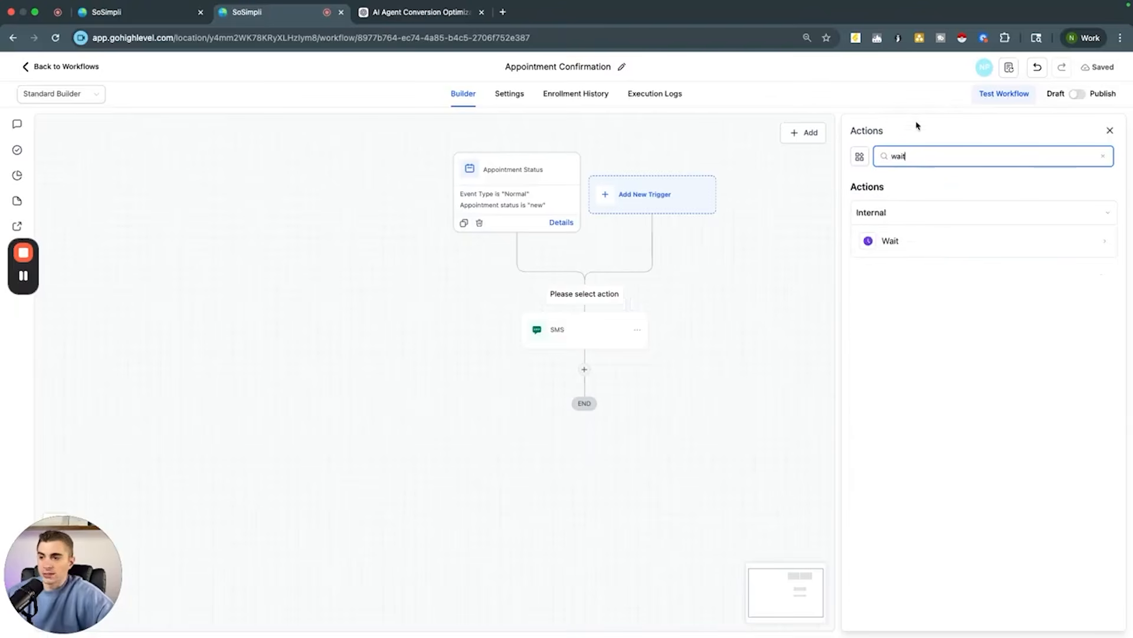
{"action": "left_click", "coordinate": [902, 241]}
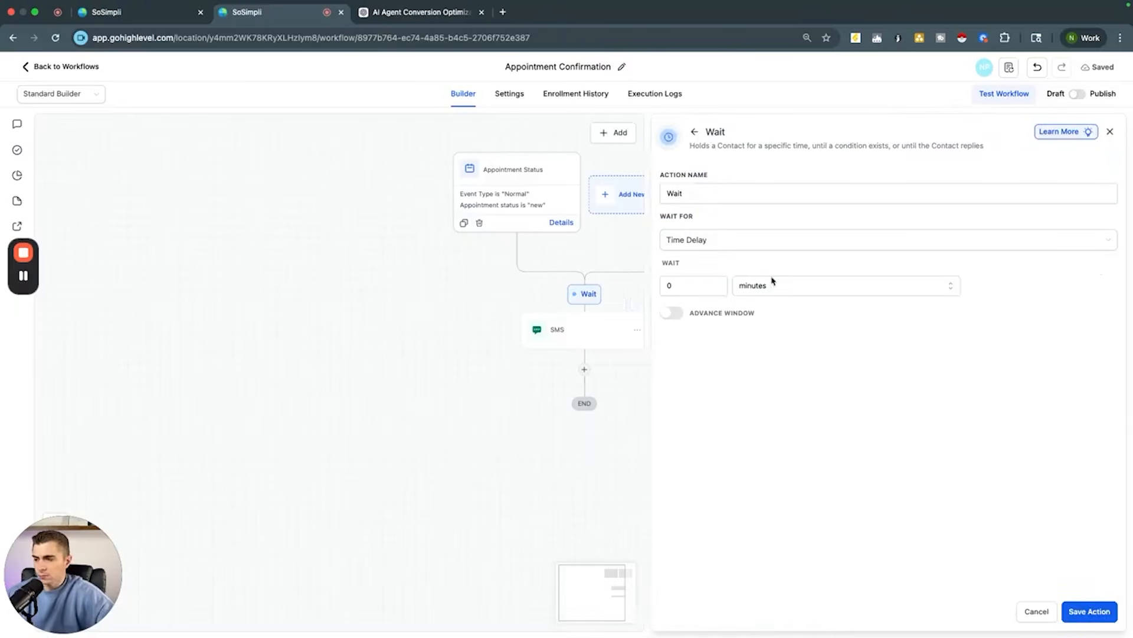
{"action": "left_click", "coordinate": [672, 313]}
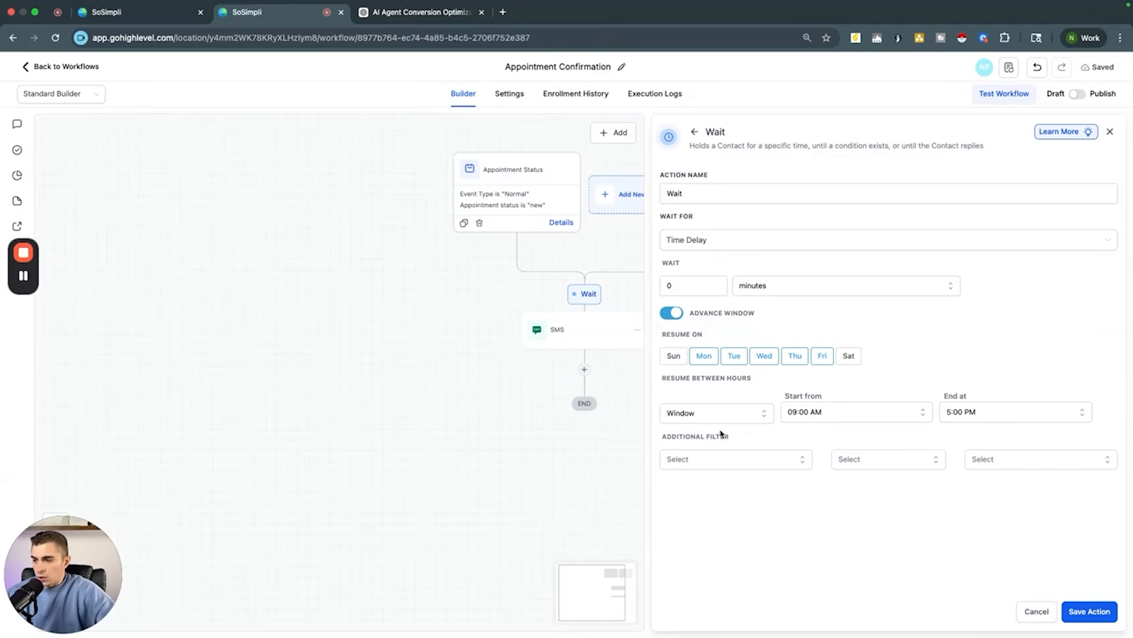
{"action": "left_click", "coordinate": [718, 239]}
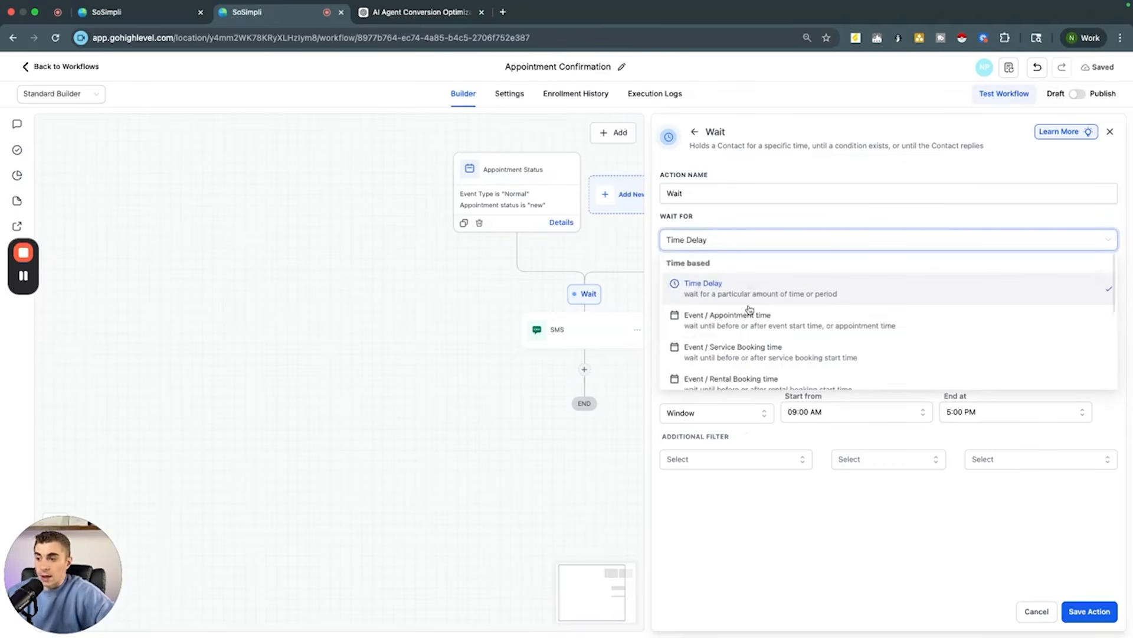
{"action": "left_click", "coordinate": [725, 322]}
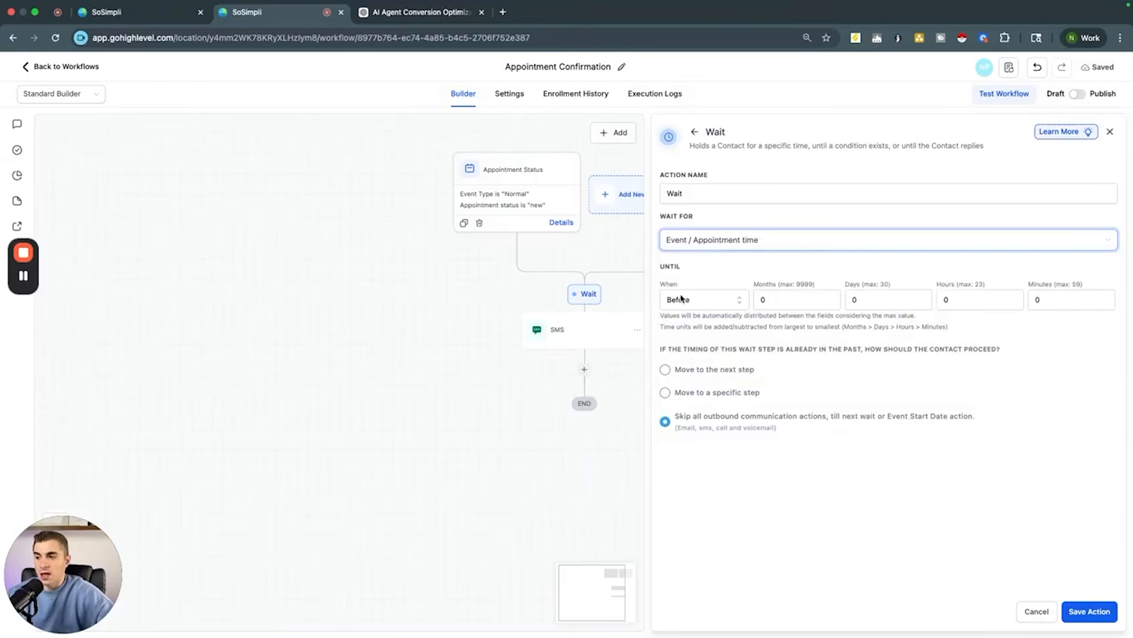
Step: Set the wait to 1 day before the appointment time and save the Wait action
{"action": "left_click", "coordinate": [856, 300]}
{"action": "key", "text": "BackSpace"}
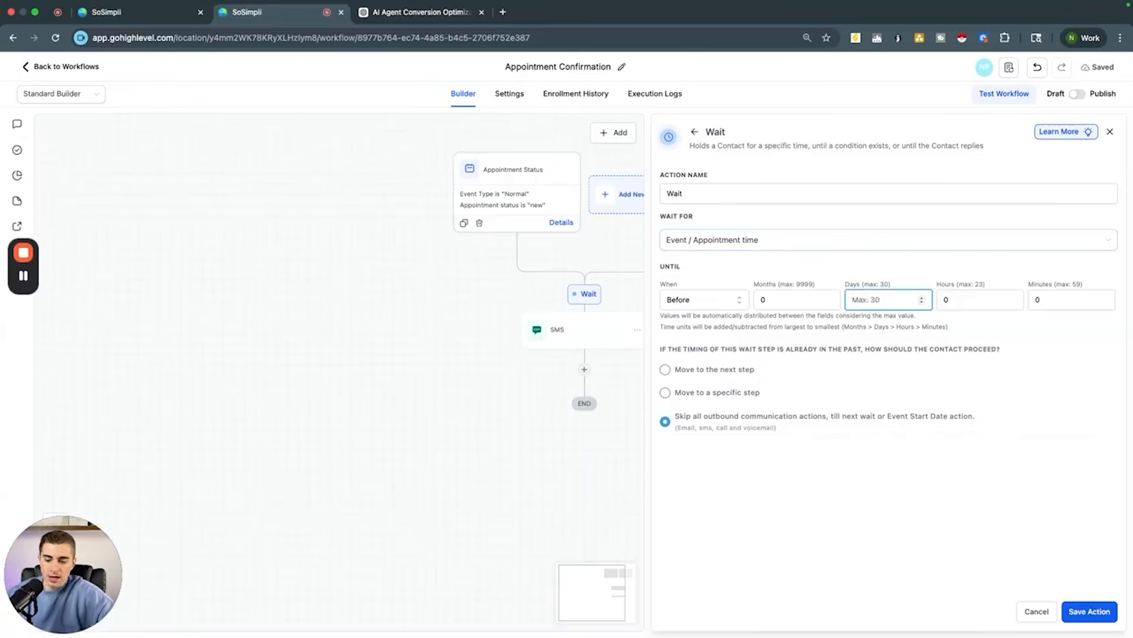
{"action": "type", "text": "1"}
{"action": "left_click", "coordinate": [887, 500]}
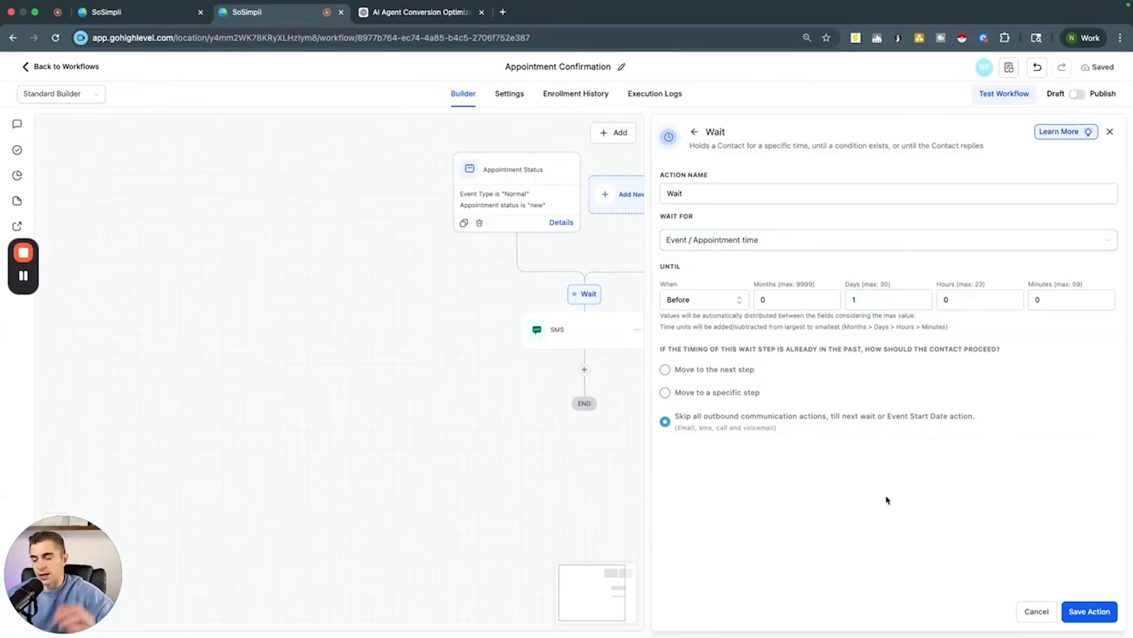
{"action": "left_click", "coordinate": [1087, 614]}
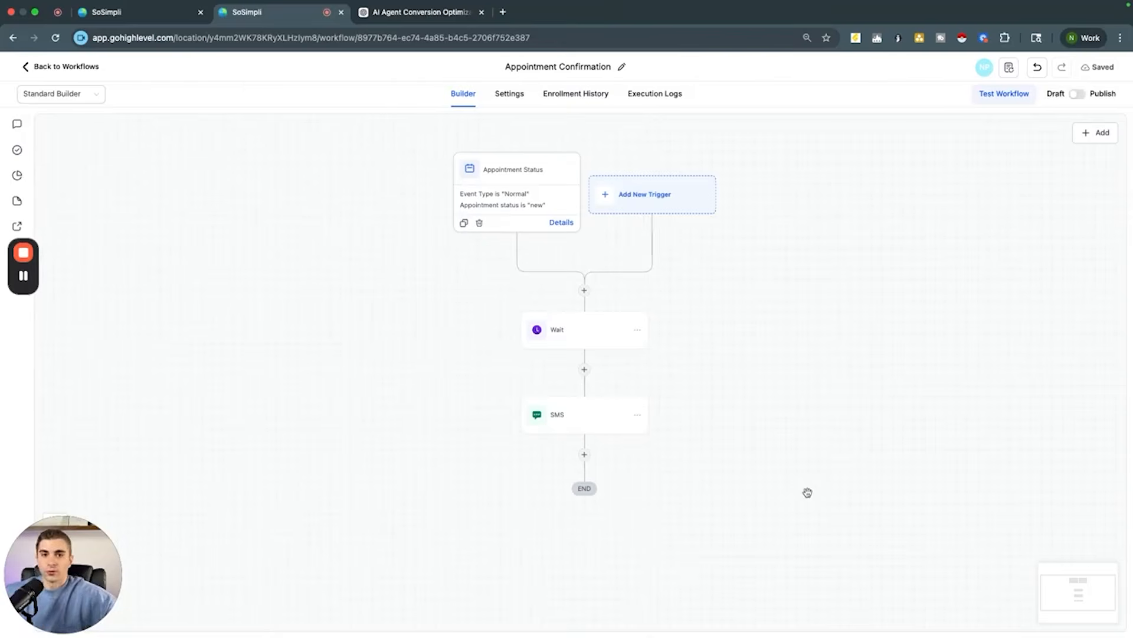
Step: Return to the Voice AI agent tab and continue to the Phone & Availability step
{"action": "left_click", "coordinate": [118, 18]}
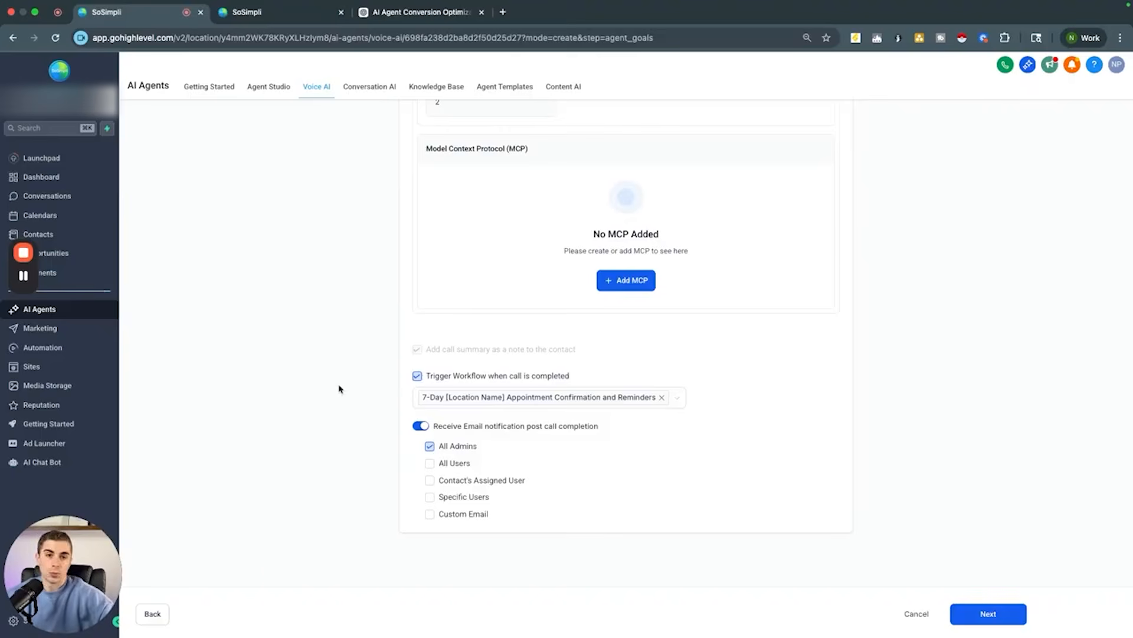
{"action": "scroll", "coordinate": [340, 388], "scroll_direction": "up", "scroll_amount": 5}
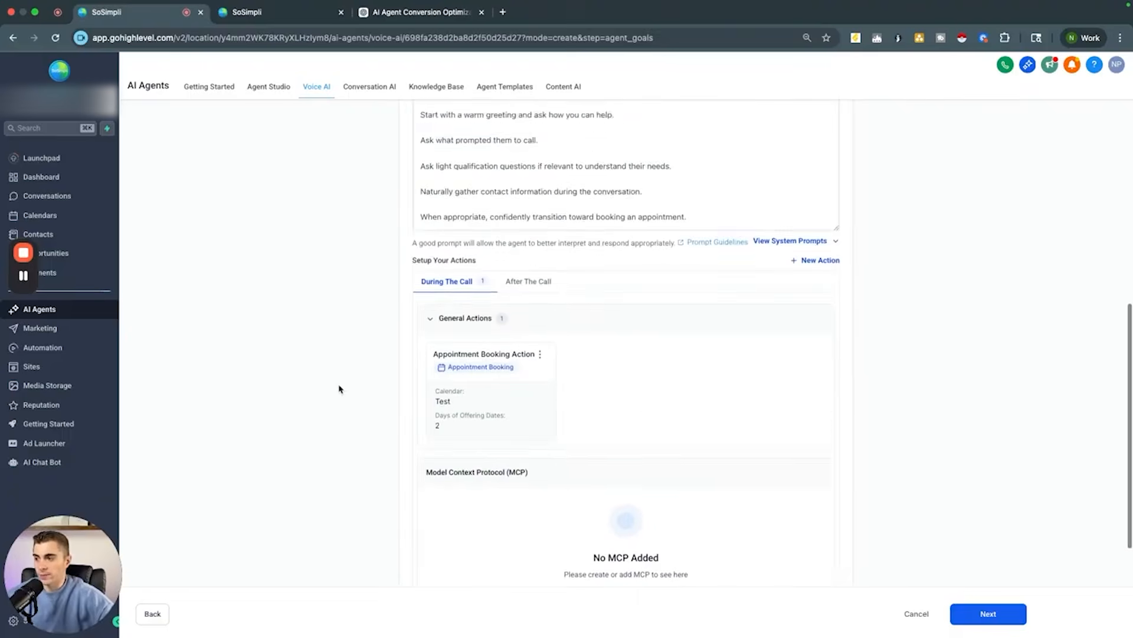
{"action": "scroll", "coordinate": [340, 387], "scroll_direction": "down", "scroll_amount": 2}
{"action": "scroll", "coordinate": [407, 319], "scroll_direction": "down", "scroll_amount": 3}
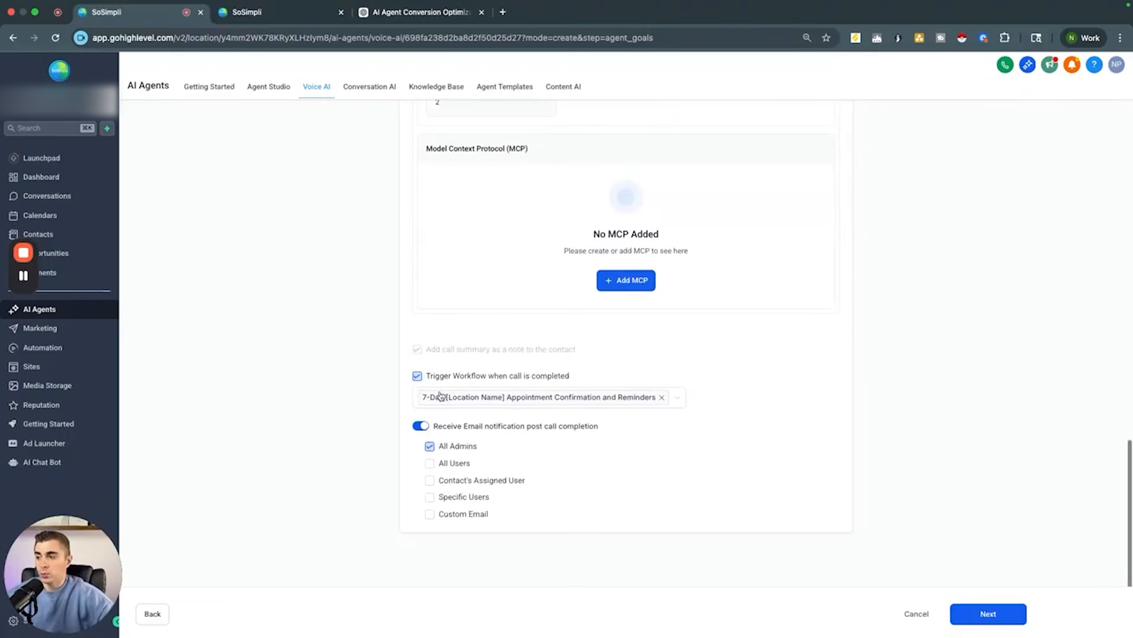
{"action": "scroll", "coordinate": [352, 413], "scroll_direction": "up", "scroll_amount": 6}
{"action": "scroll", "coordinate": [352, 413], "scroll_direction": "down", "scroll_amount": 5}
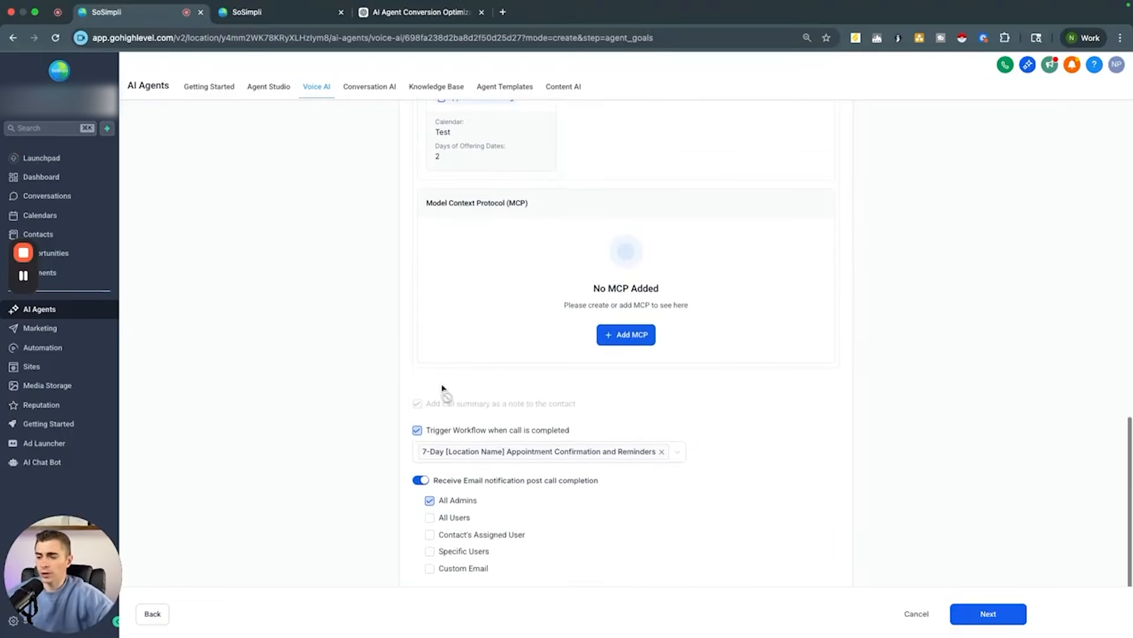
{"action": "left_click", "coordinate": [975, 620]}
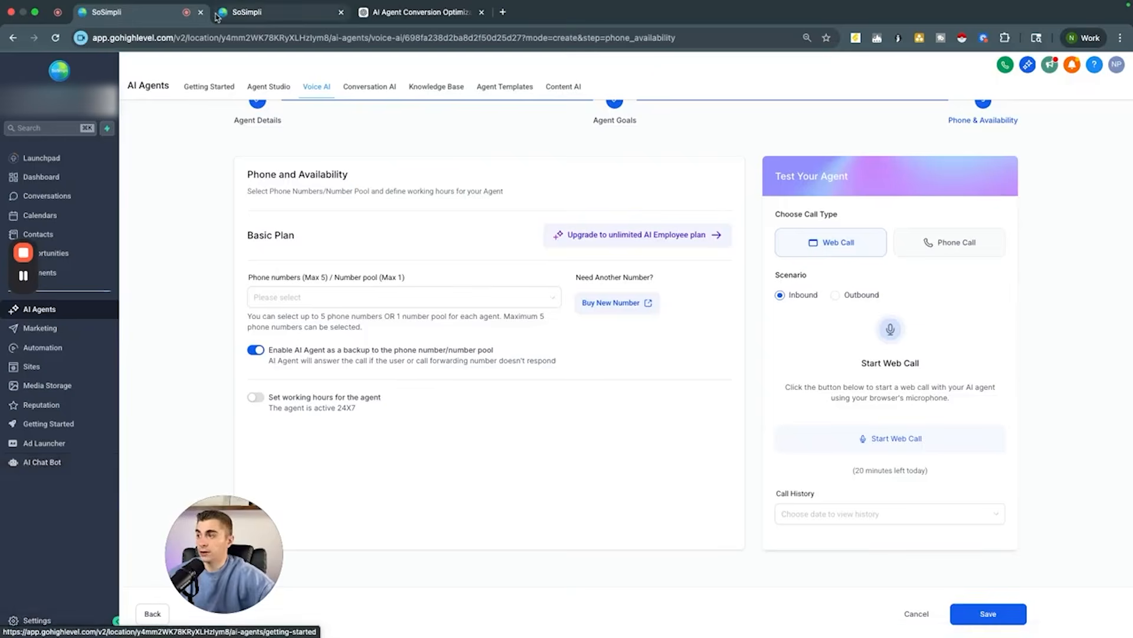
Step: Open the Phone System settings in the workflow tab and start adding a new phone number
{"action": "left_click", "coordinate": [243, 14]}
{"action": "left_click", "coordinate": [60, 66]}
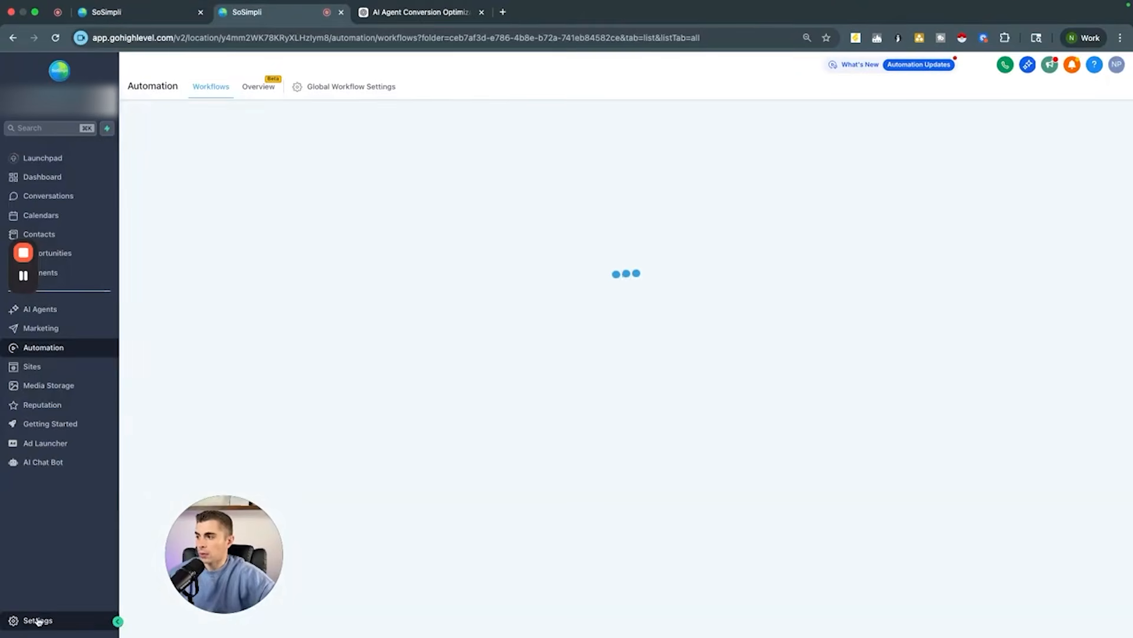
{"action": "left_click", "coordinate": [37, 620]}
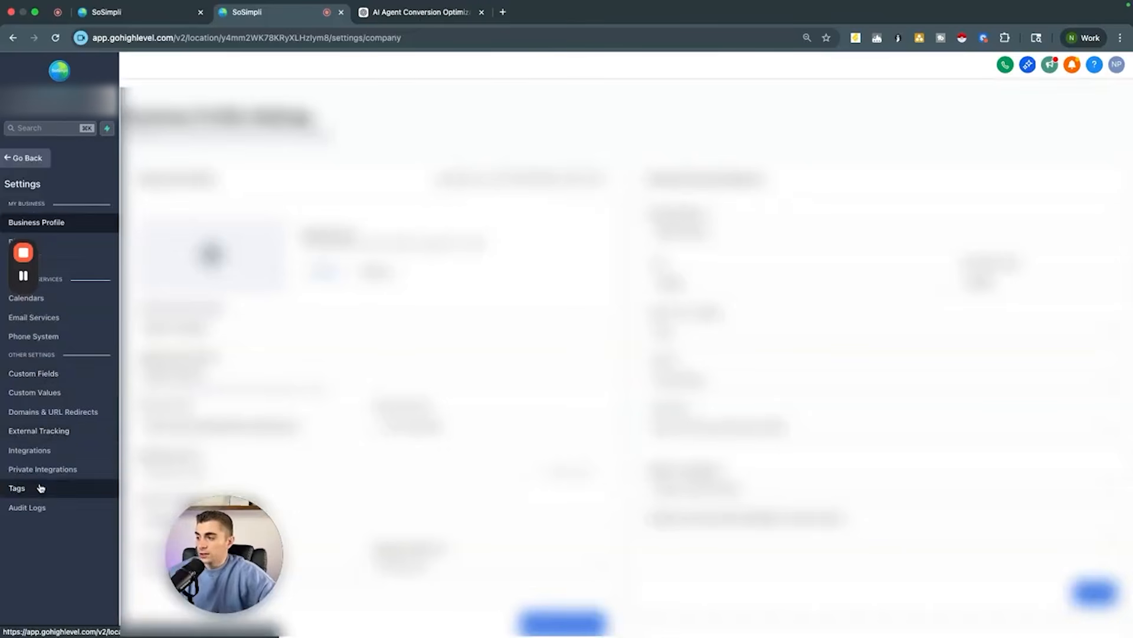
{"action": "left_click", "coordinate": [29, 341]}
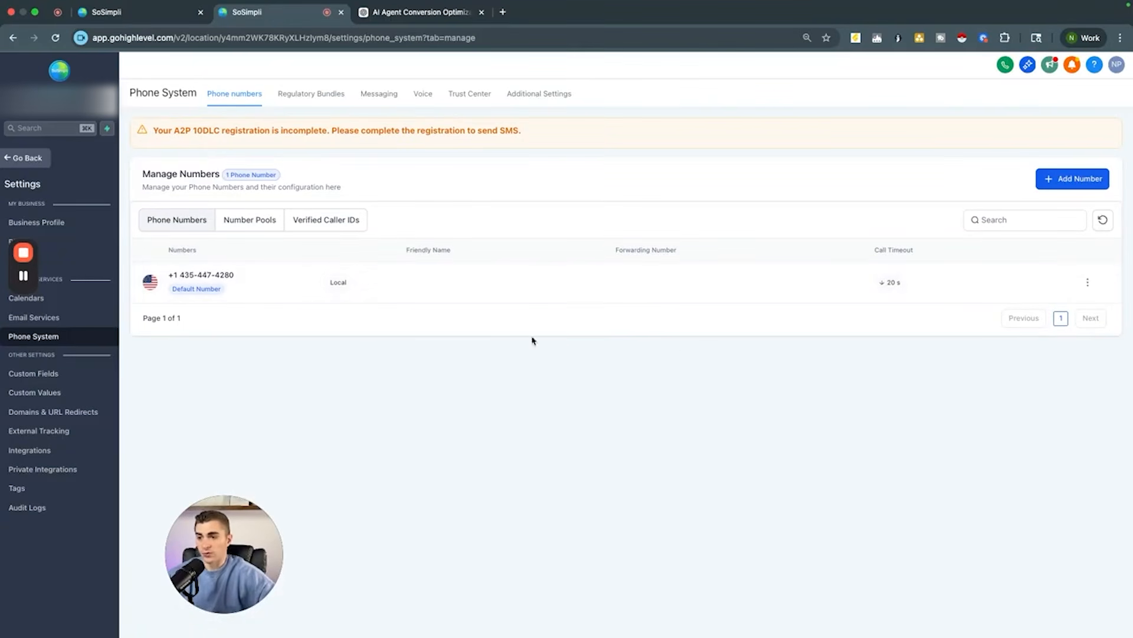
{"action": "left_click", "coordinate": [1063, 184]}
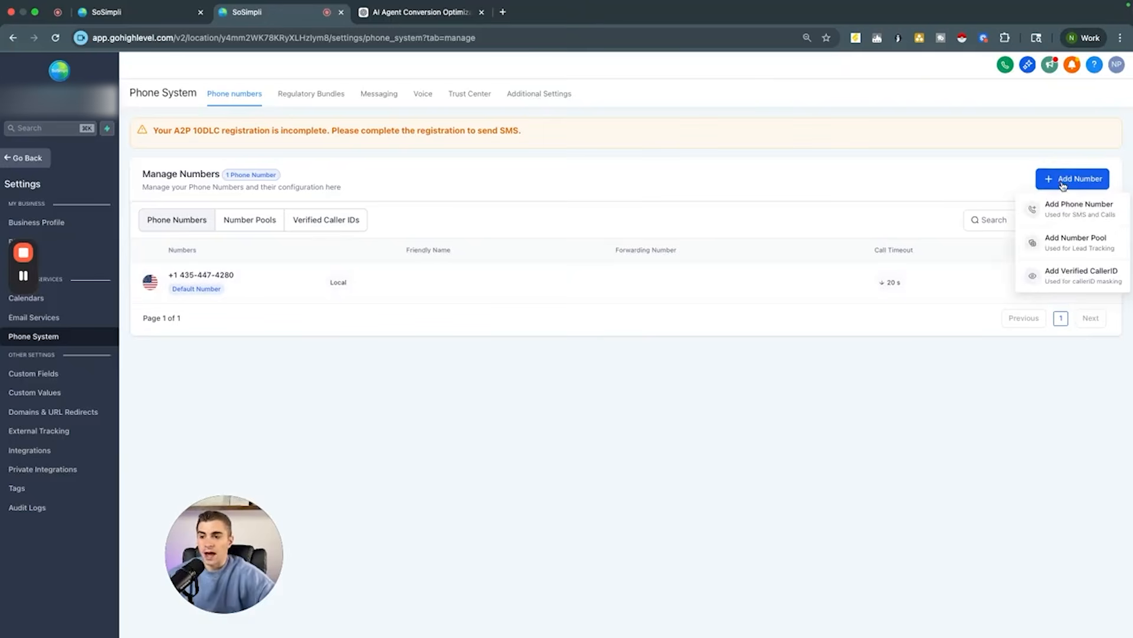
{"action": "left_click", "coordinate": [1070, 206]}
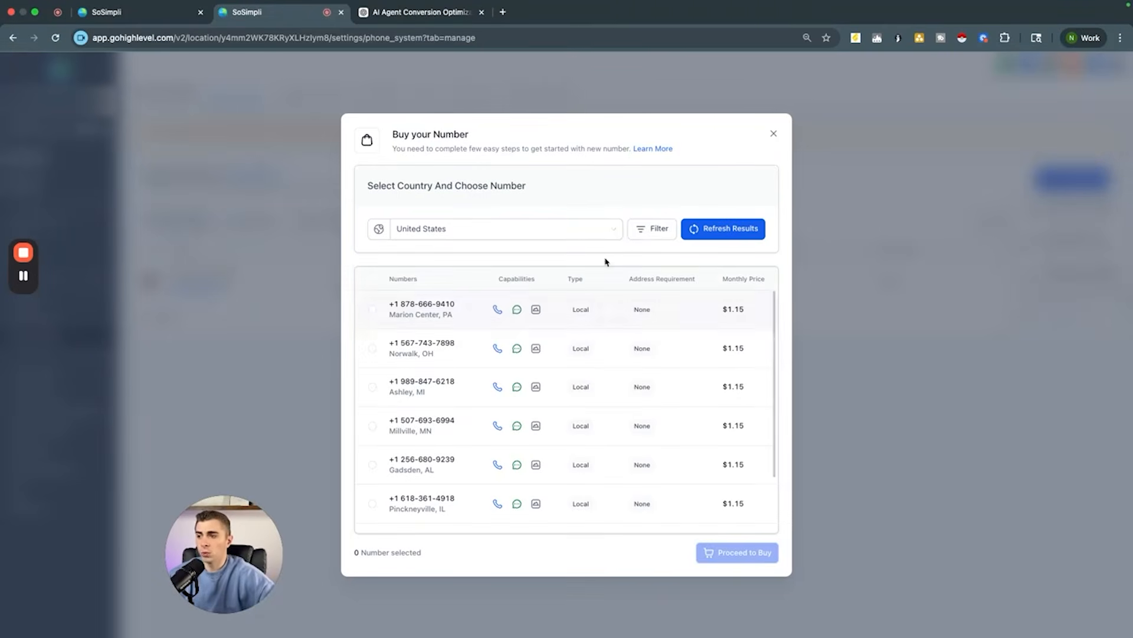
Step: Filter the available numbers to those whose first part matches 365
{"action": "left_click", "coordinate": [654, 229]}
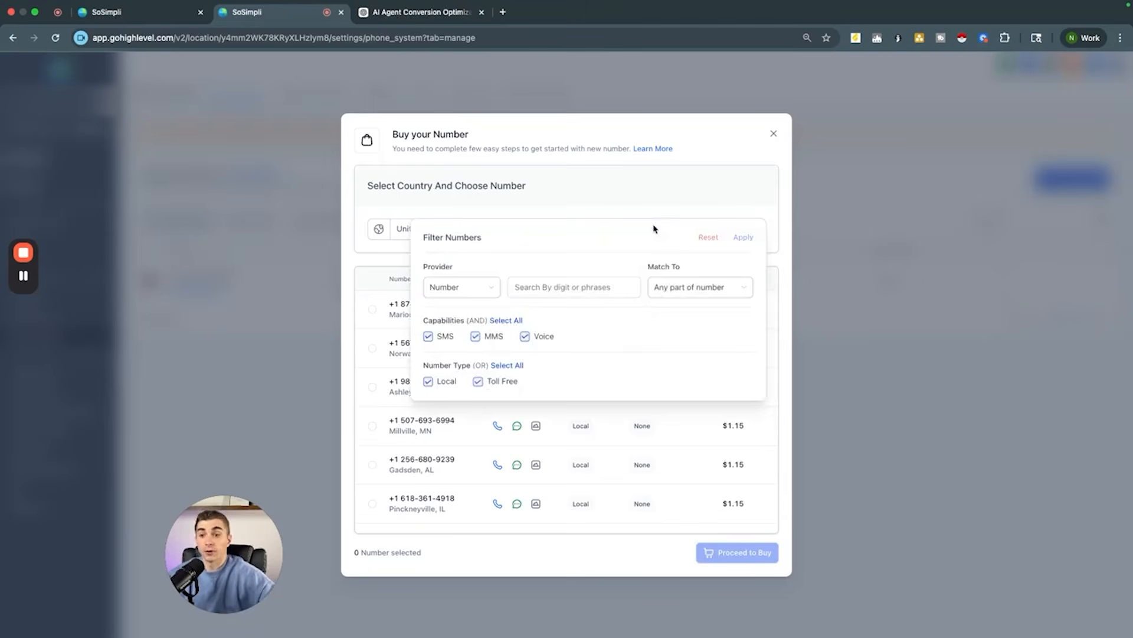
{"action": "left_click", "coordinate": [680, 286]}
{"action": "left_click", "coordinate": [673, 312]}
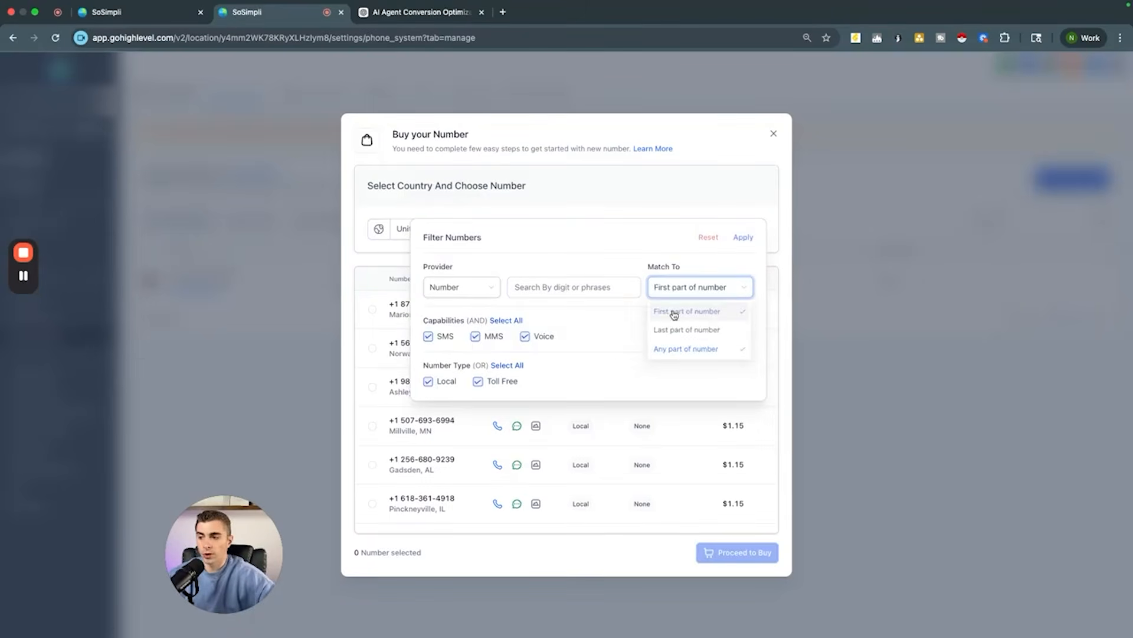
{"action": "left_click", "coordinate": [544, 287]}
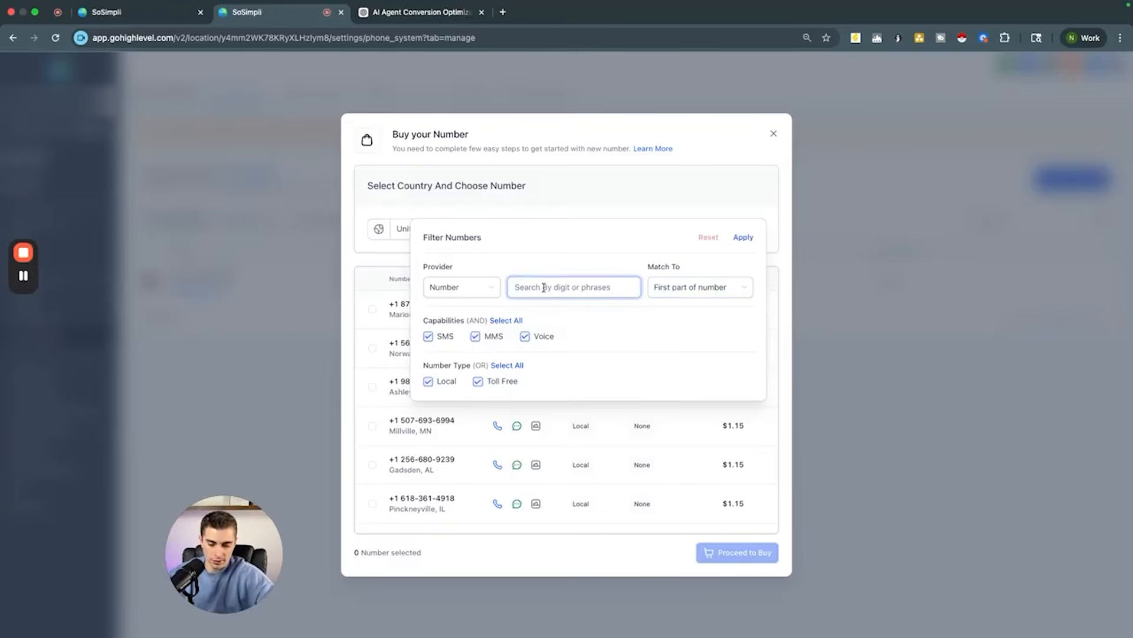
{"action": "type", "text": "365"}
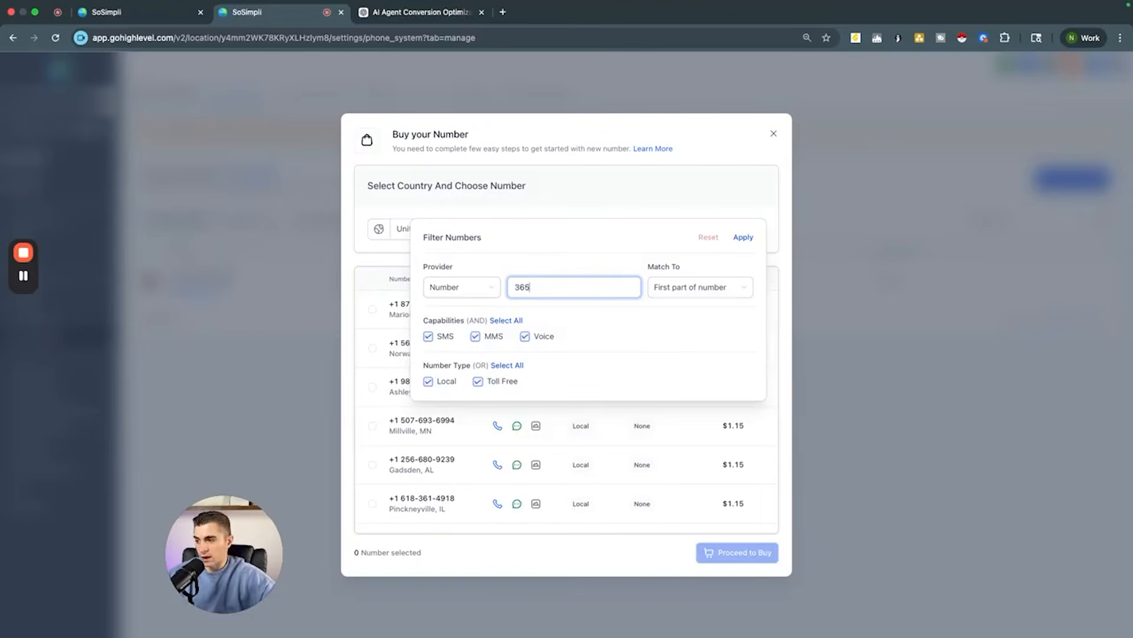
{"action": "left_click", "coordinate": [742, 238]}
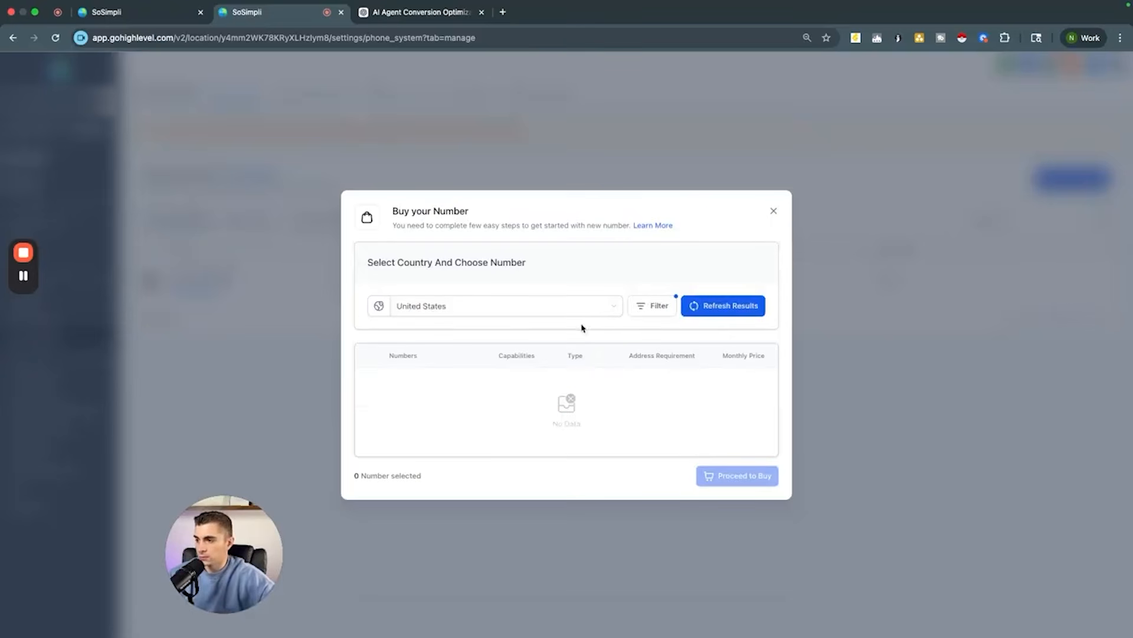
Step: Change the number filter to 615, apply it, and close the number purchase dialog
{"action": "left_click", "coordinate": [684, 305]}
{"action": "left_click", "coordinate": [661, 307]}
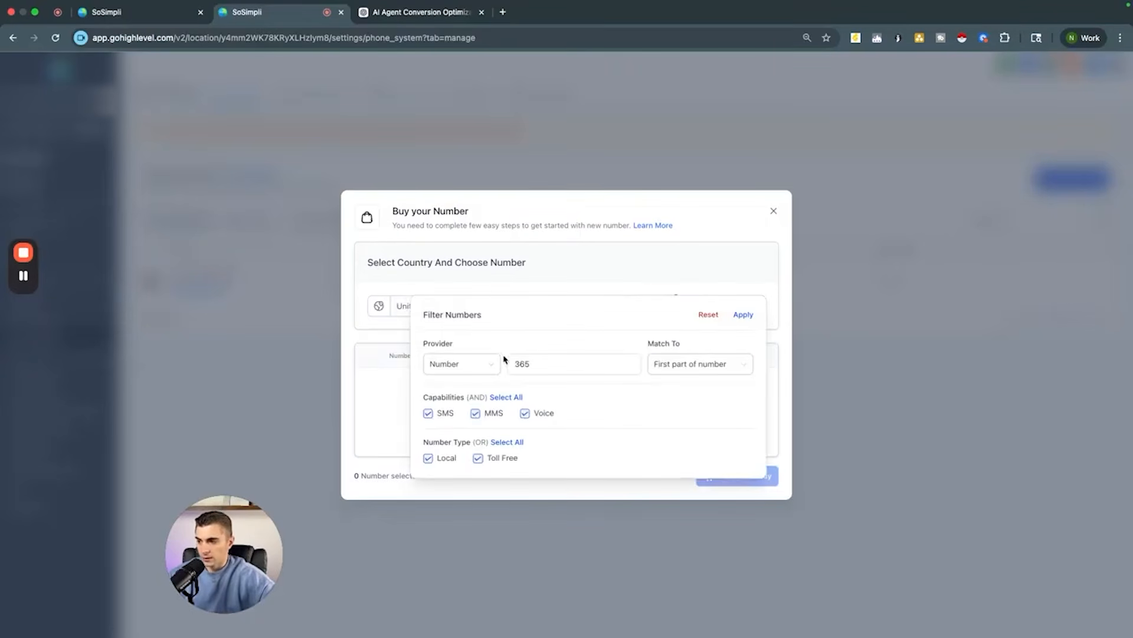
{"action": "double_click", "coordinate": [552, 361]}
{"action": "key", "text": "BackSpace"}
{"action": "type", "text": "605"}
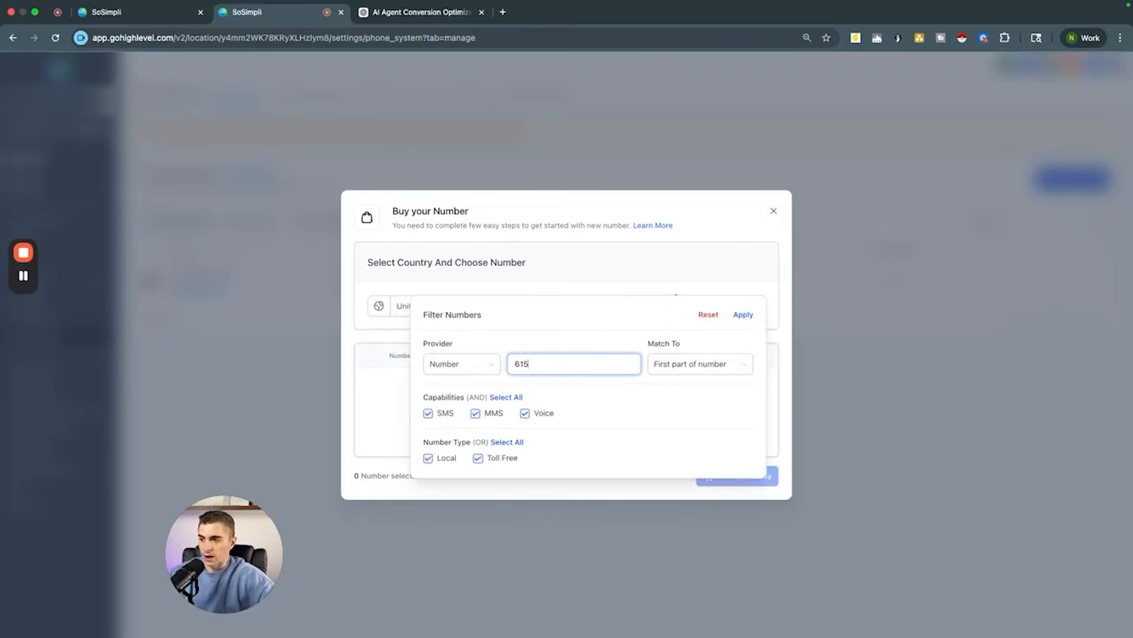
{"action": "left_click", "coordinate": [743, 314]}
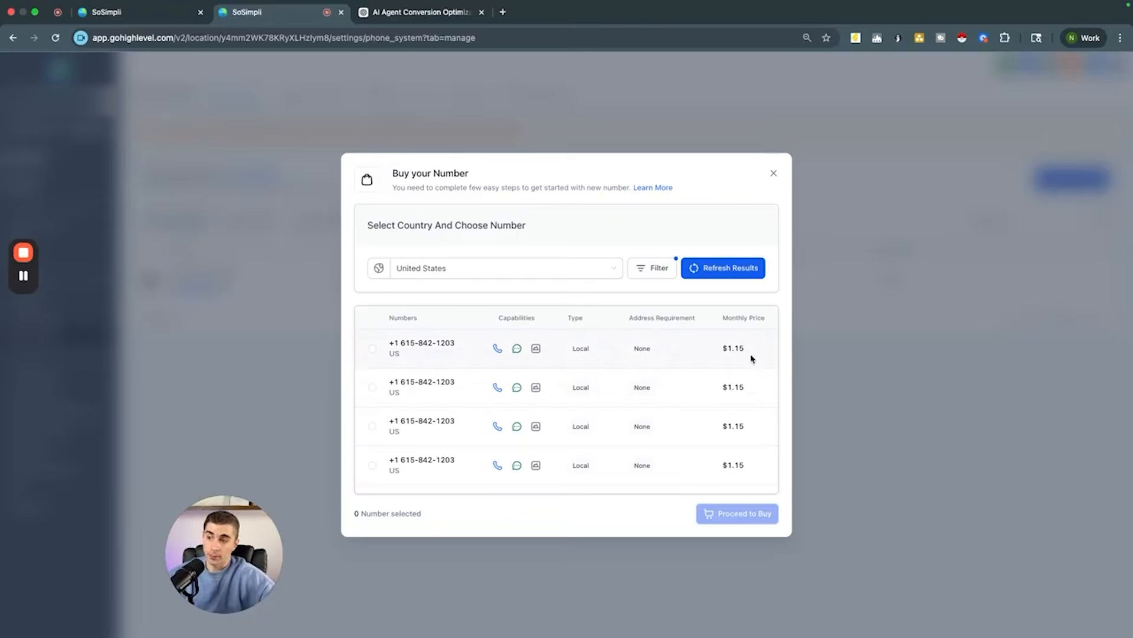
{"action": "left_click", "coordinate": [774, 173]}
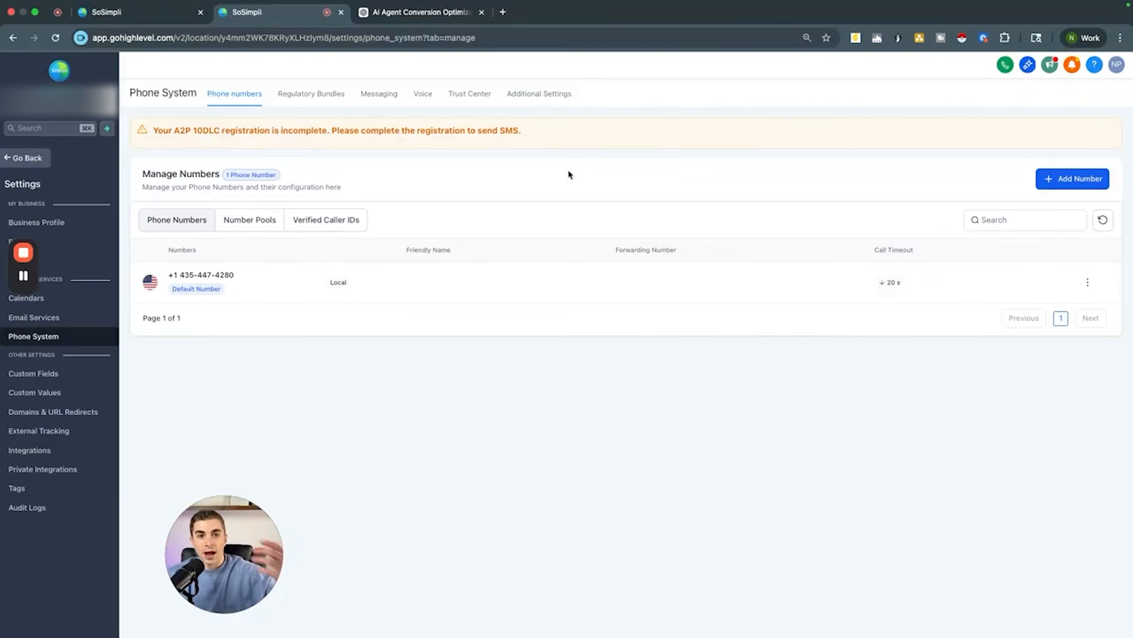
Step: Return to the agent tab and switch the test call type to Phone Call
{"action": "left_click", "coordinate": [146, 14]}
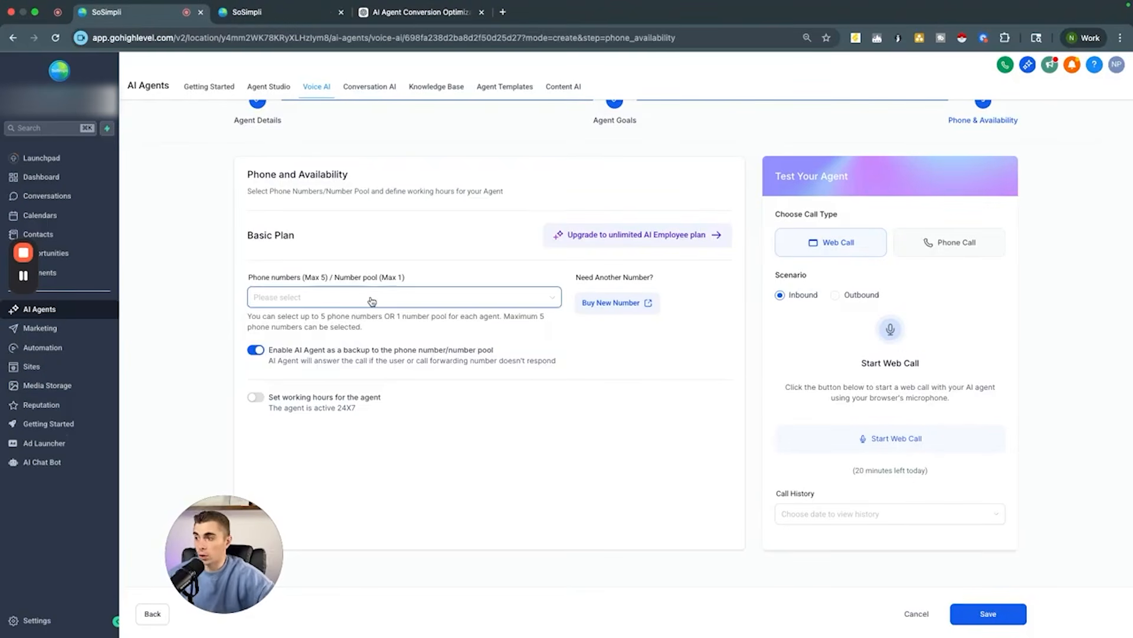
{"action": "left_click", "coordinate": [441, 297]}
{"action": "left_click", "coordinate": [418, 459]}
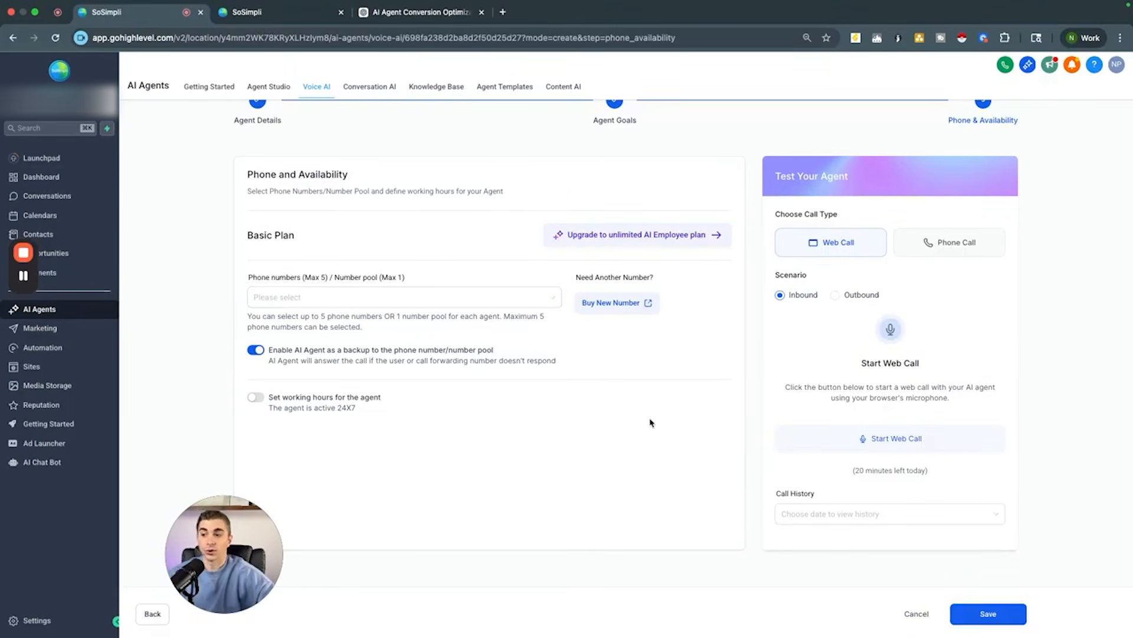
{"action": "left_click", "coordinate": [919, 242]}
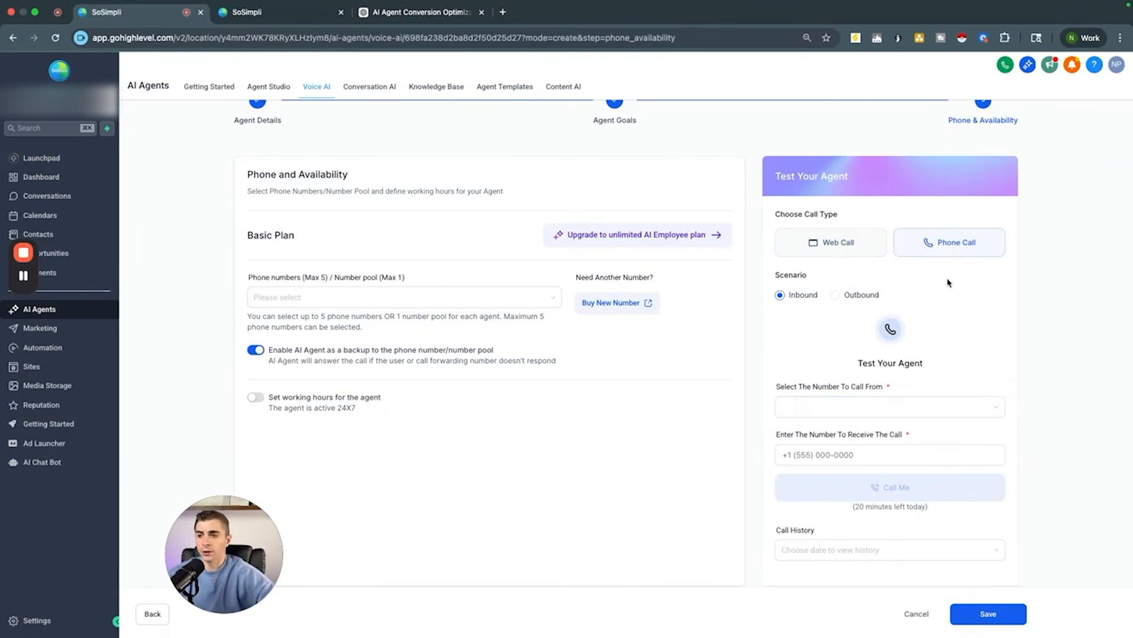
Step: Choose the account's existing number as the number to call from and start entering the receiving number
{"action": "left_click", "coordinate": [870, 406]}
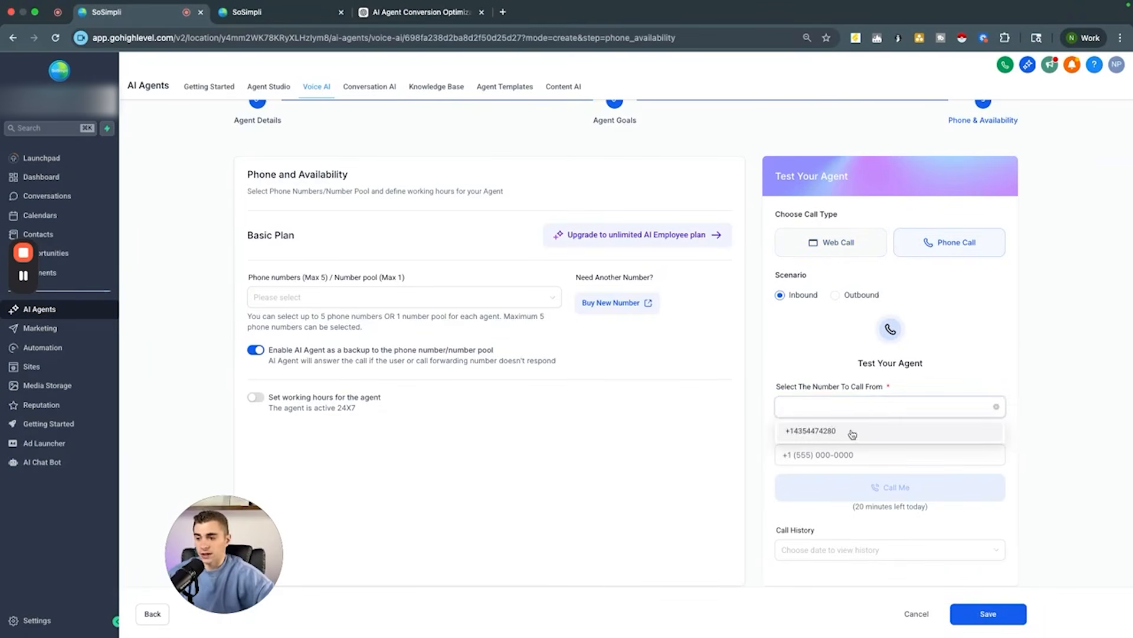
{"action": "left_click", "coordinate": [854, 431]}
{"action": "left_click", "coordinate": [828, 455]}
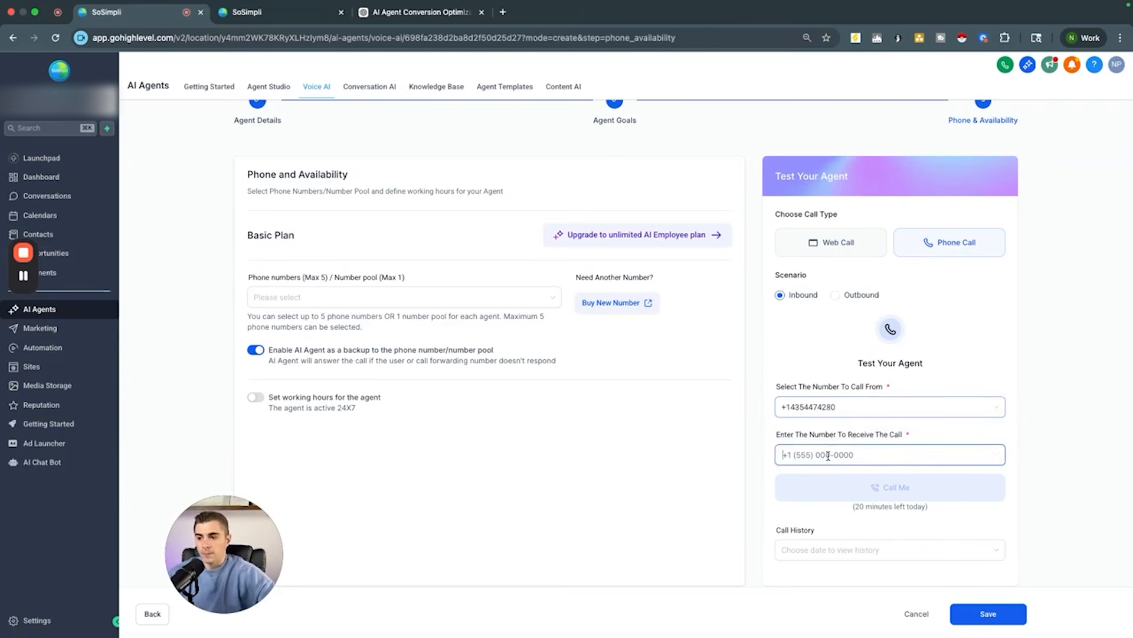